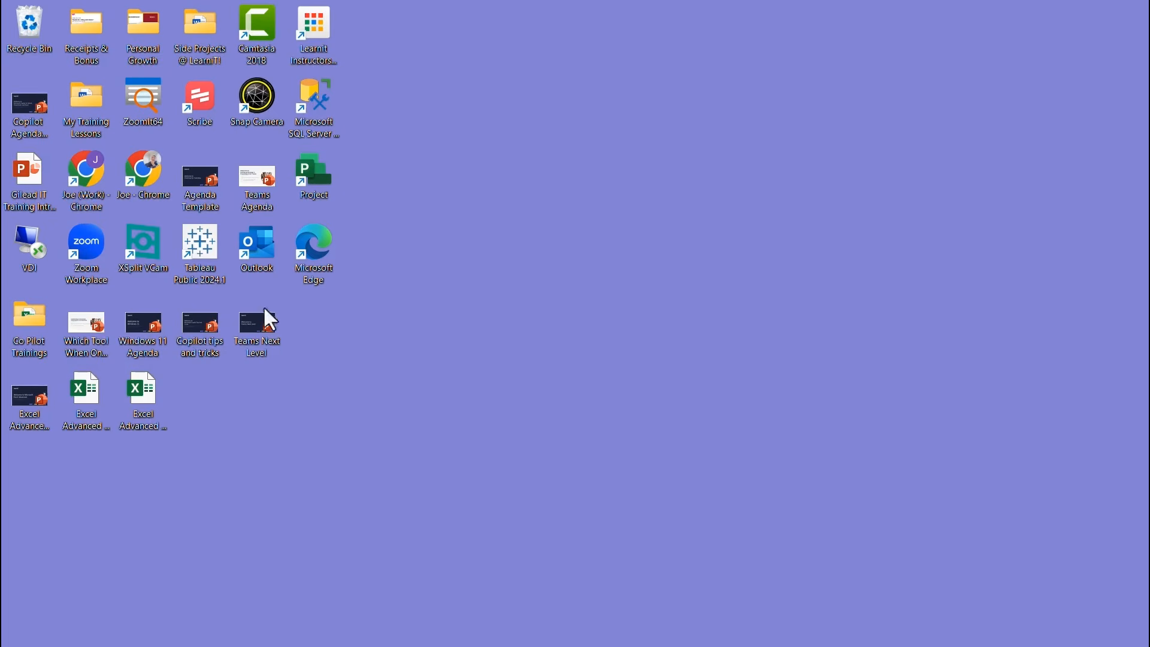
- Launch Chrome with the work profile and check the Google account panel
double_click(87, 174)
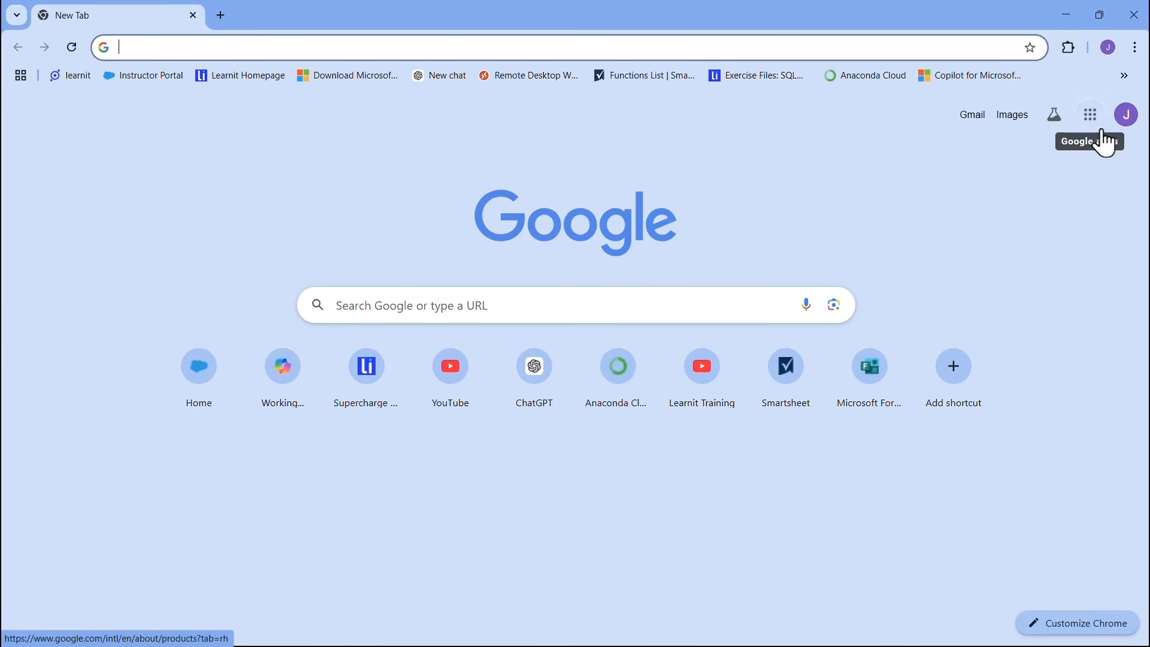
click(1121, 120)
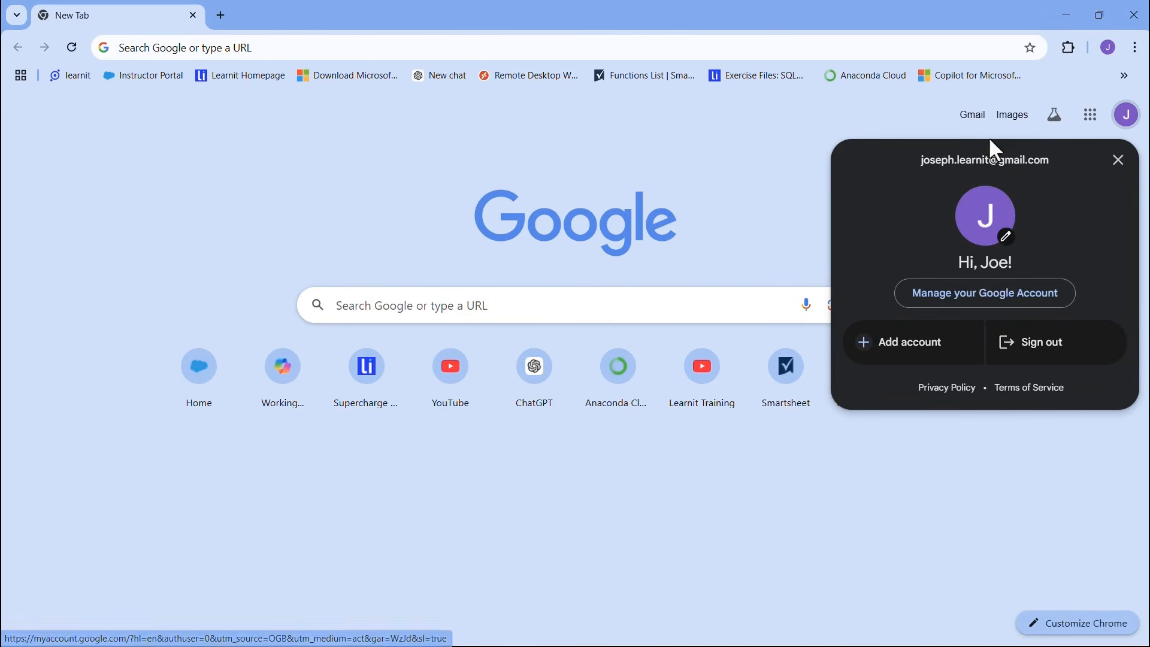
drag(1051, 160, 943, 170)
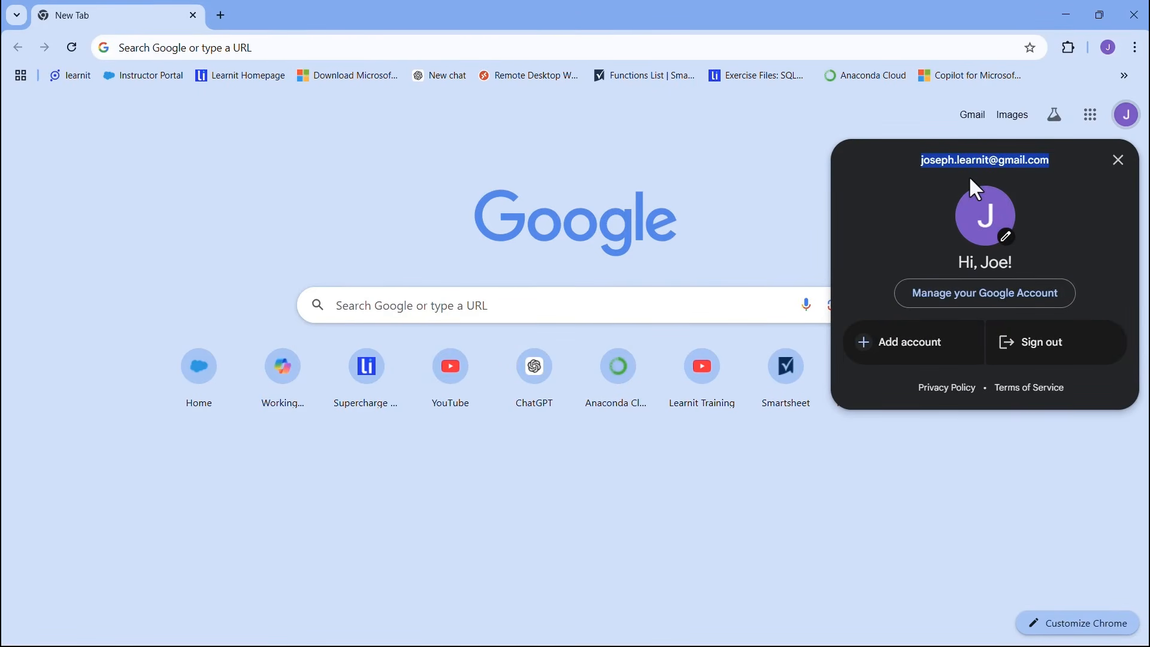
click(971, 135)
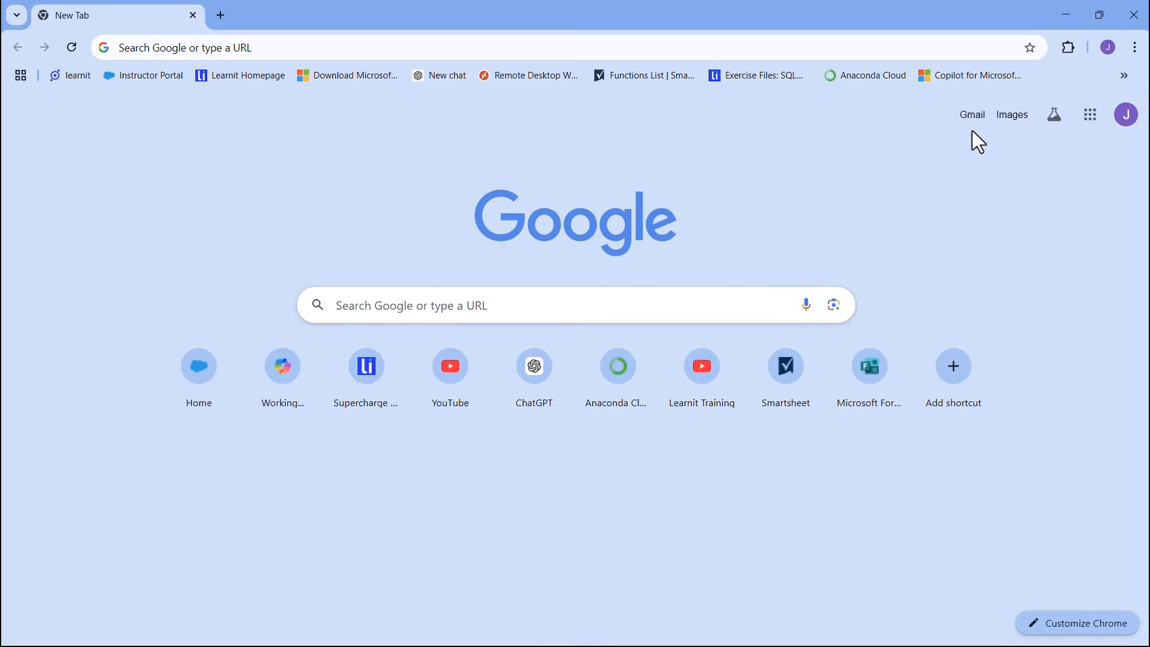
- Browse the Google apps launcher, scrolling through its list of apps
click(1092, 125)
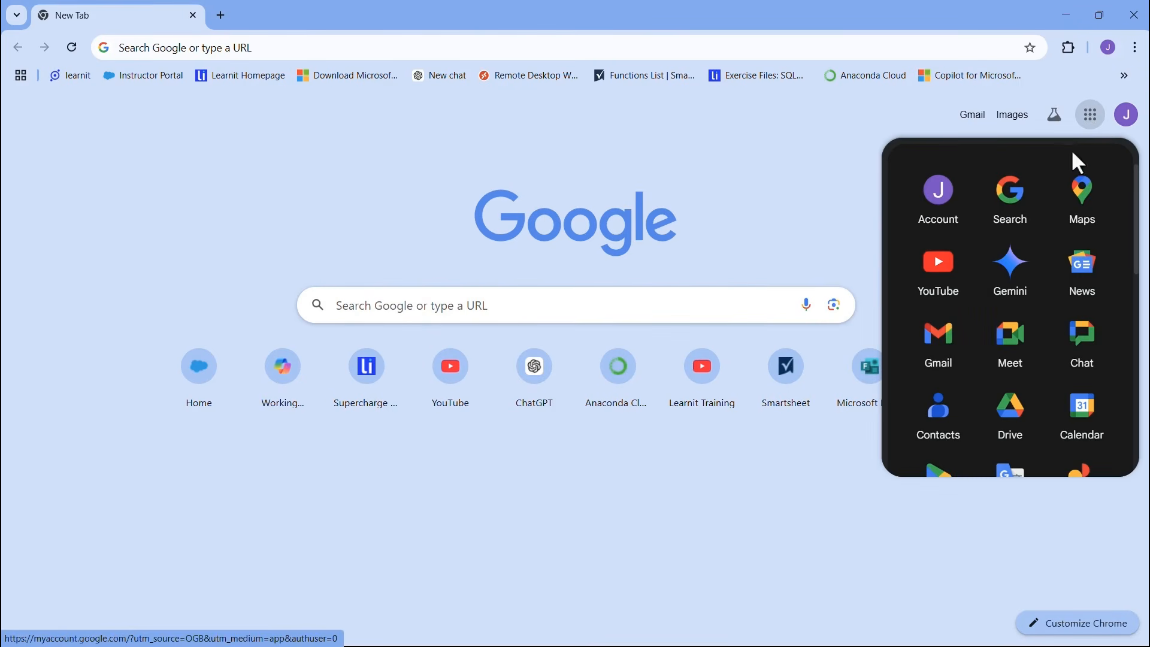
drag(1141, 201, 1142, 290)
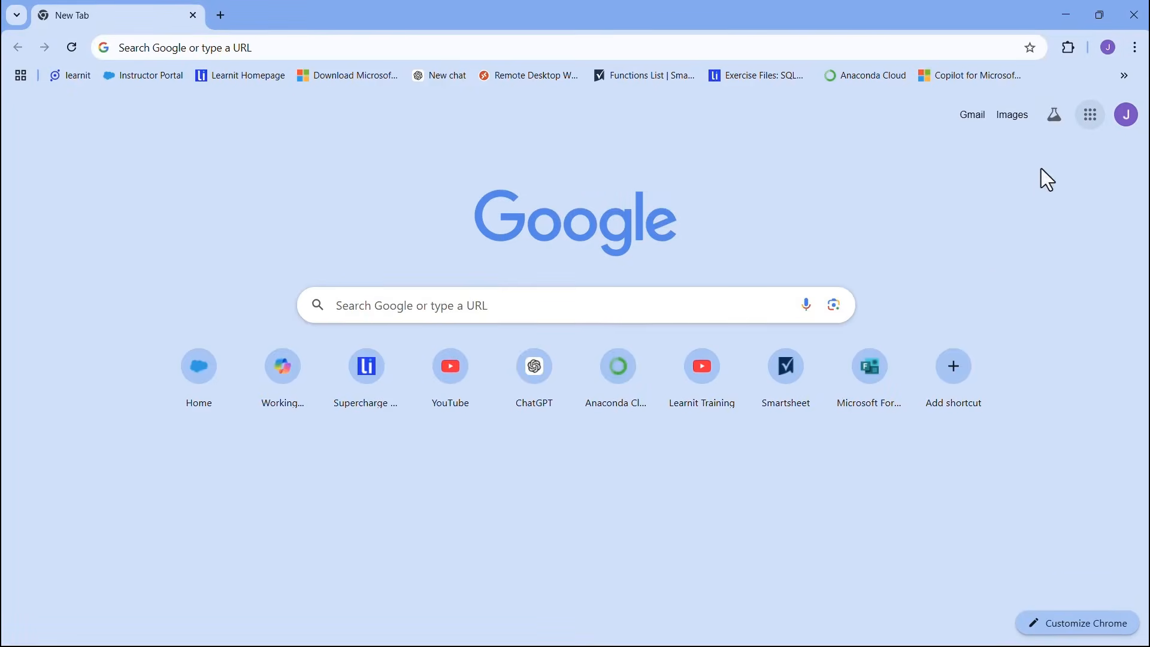
click(1091, 115)
- Pick Sheets from the apps launcher and start a Blank spreadsheet
scroll(1025, 277, down, 5)
click(1021, 249)
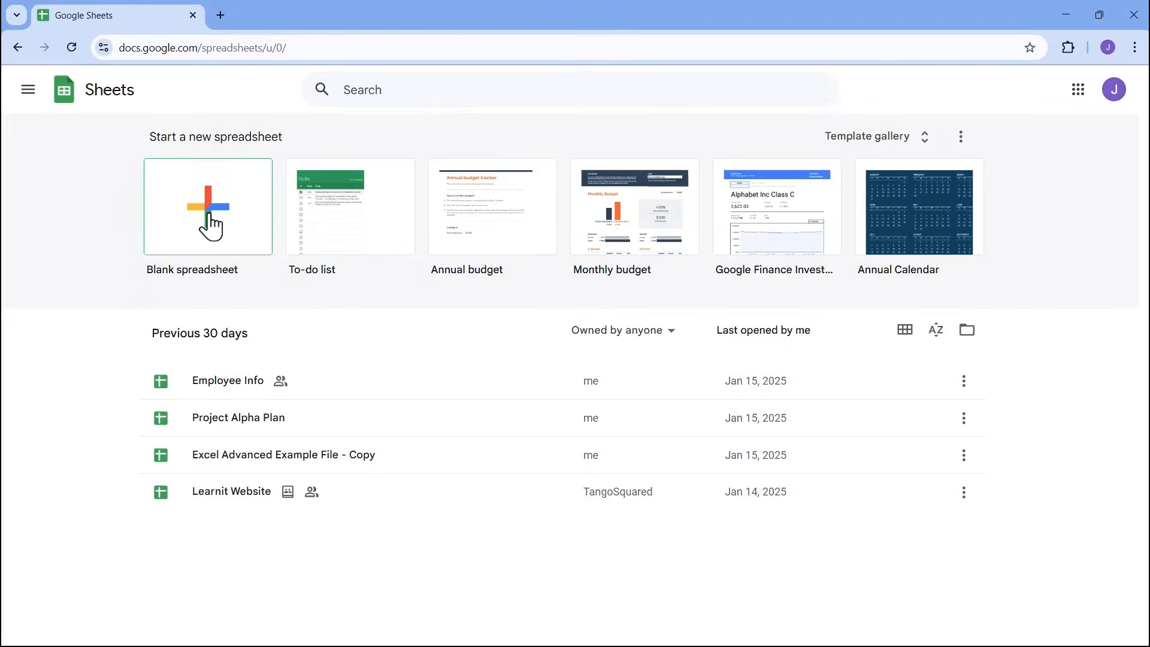
click(210, 226)
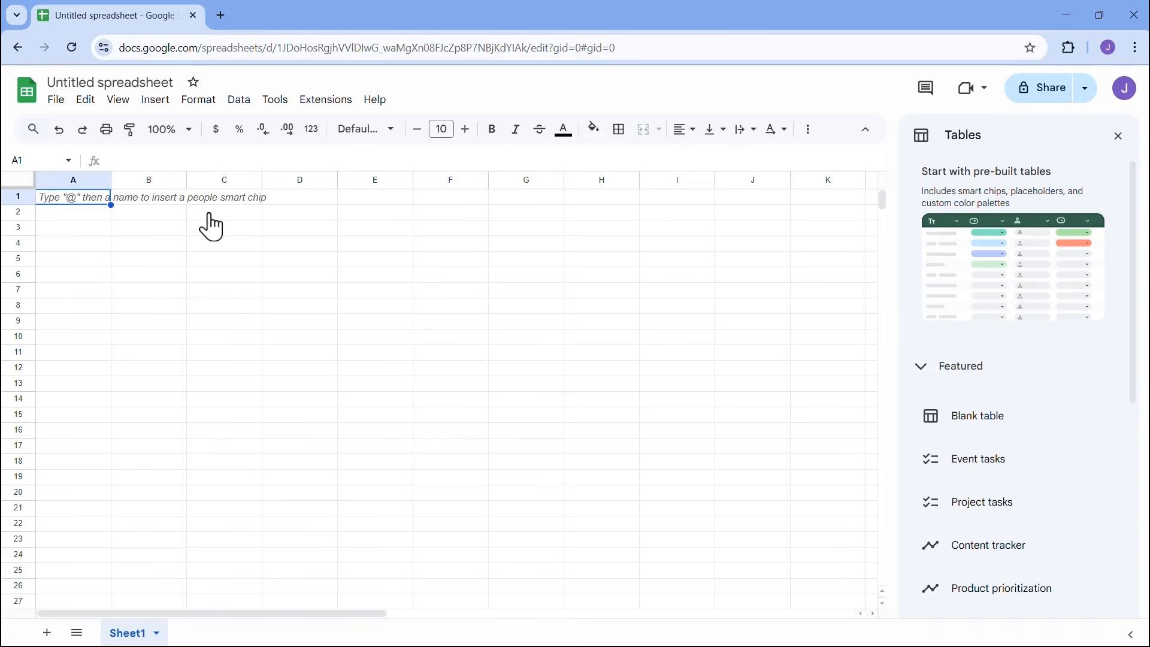
- Rename the spreadsheet to 'Student Scoring Information'
click(135, 81)
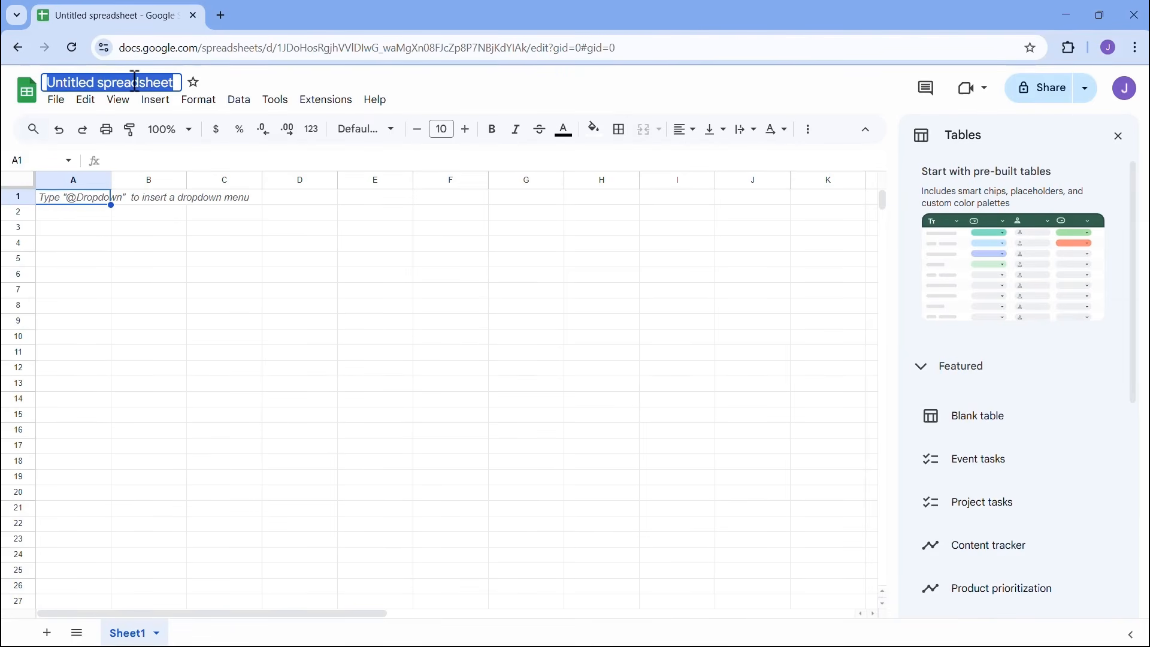
text(Student)
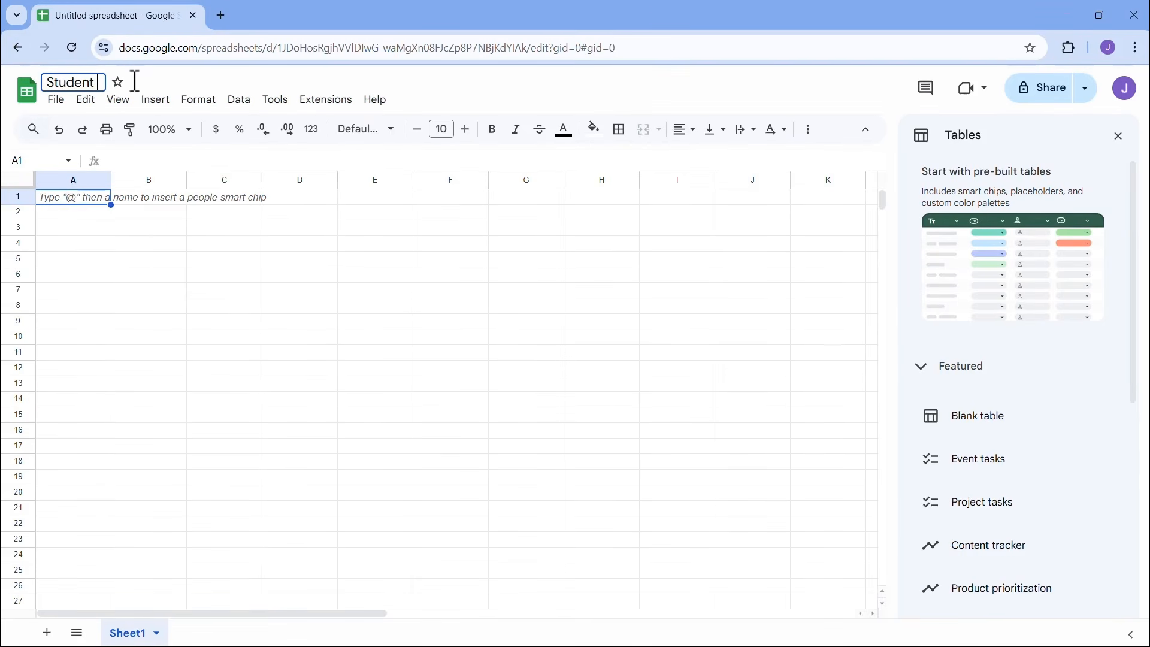
text( Scoring )
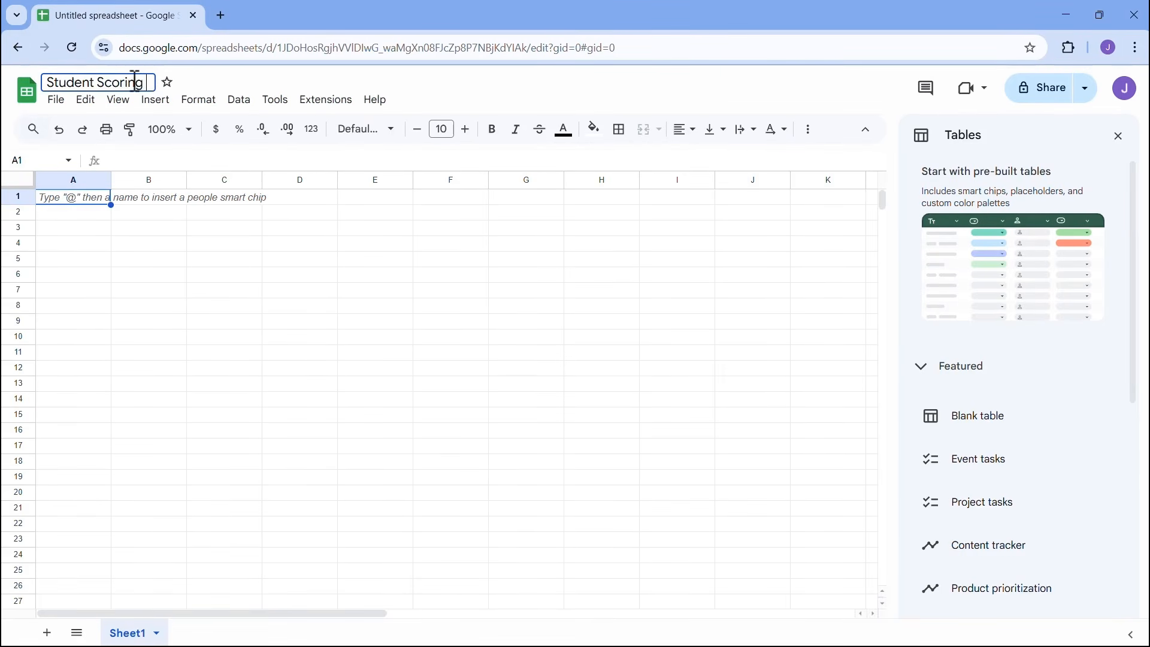
text(Information)
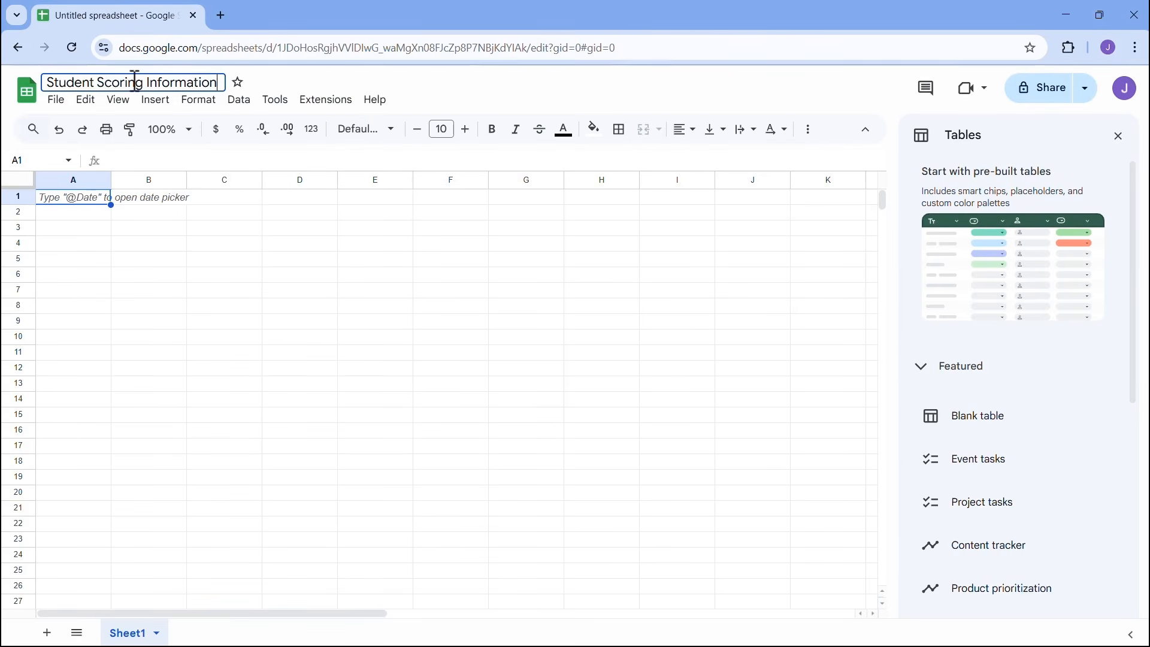
key(Return)
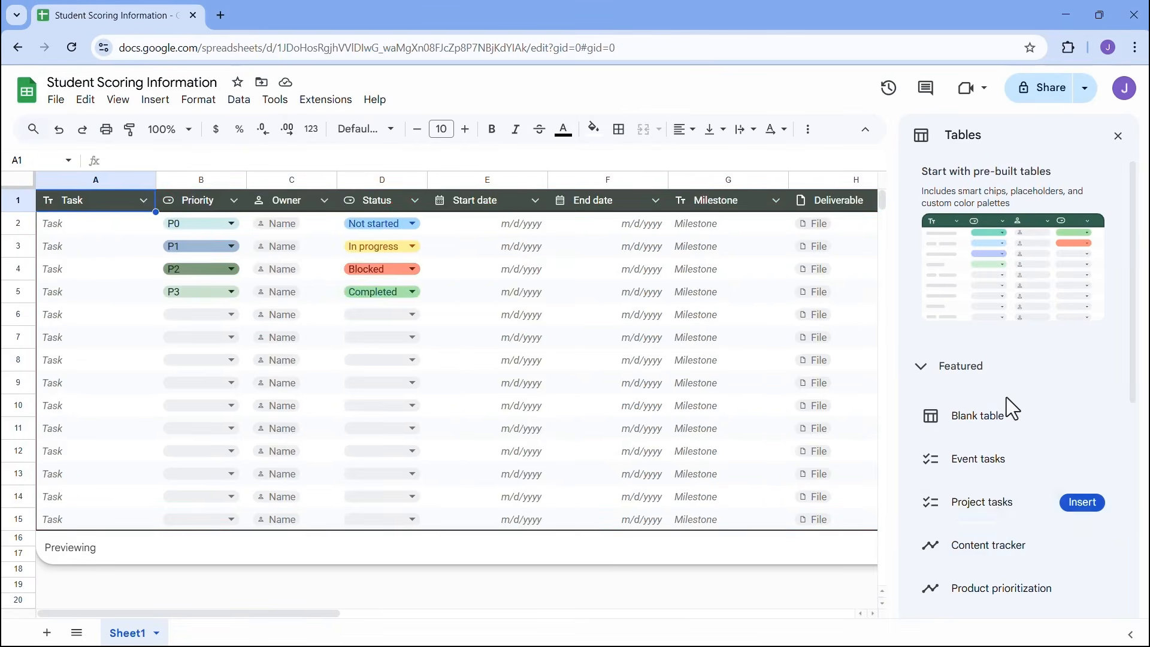
- Scroll through the Tables panel previews, then close the panel
drag(1138, 298, 1131, 395)
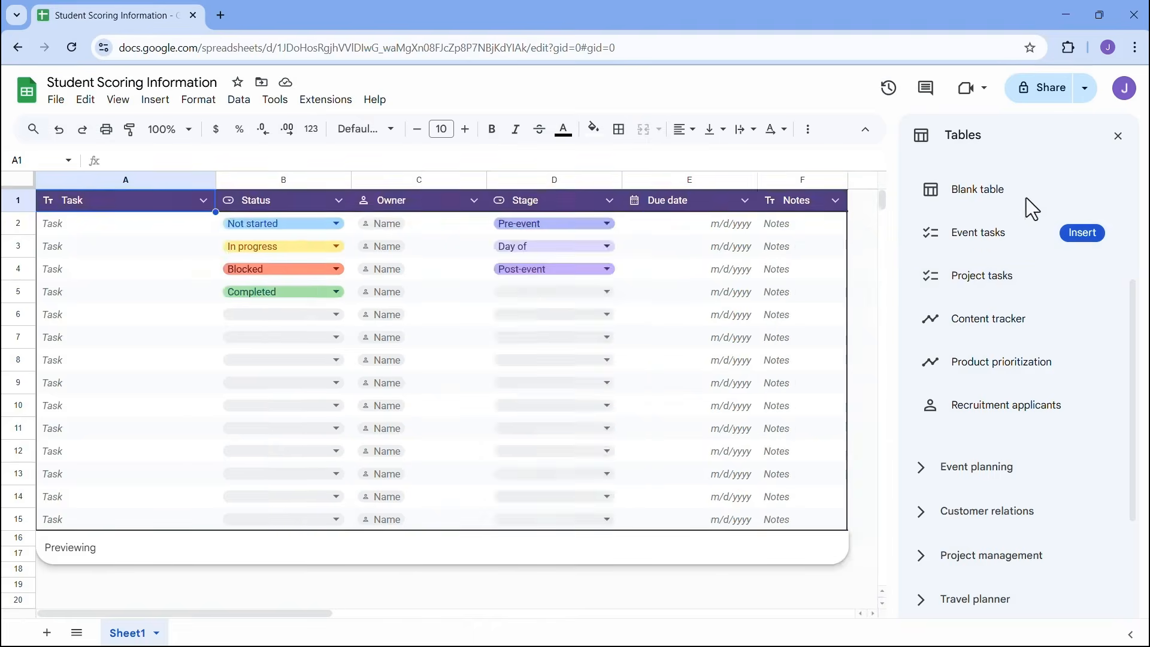
click(1118, 139)
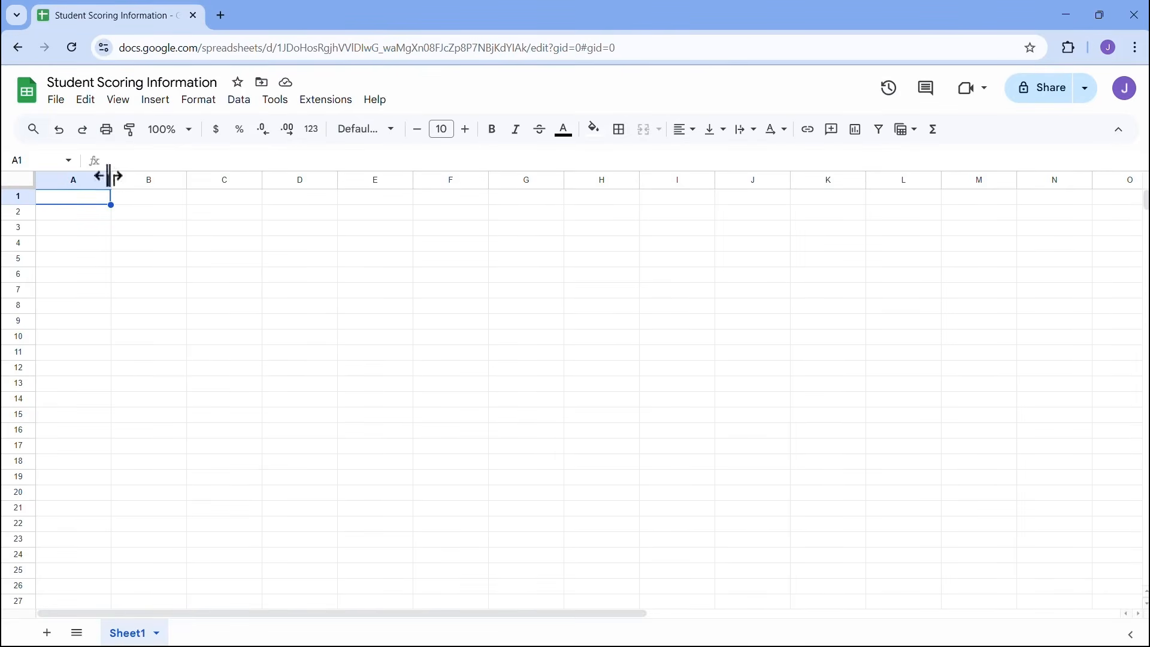
click(59, 101)
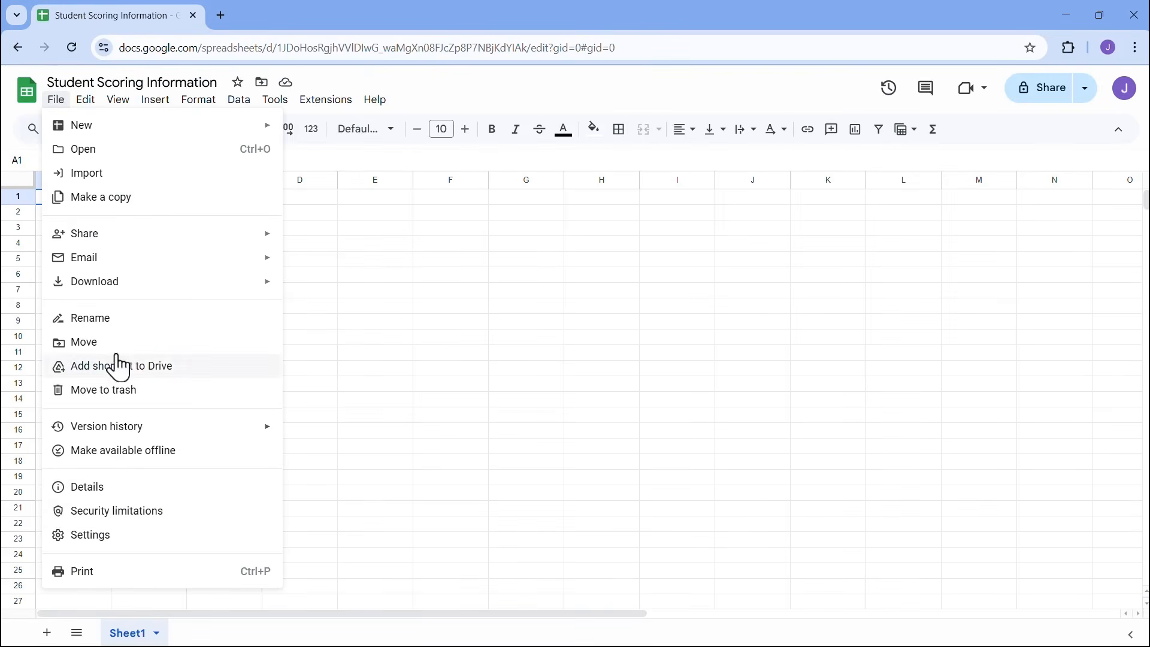
mouse_move(85, 106)
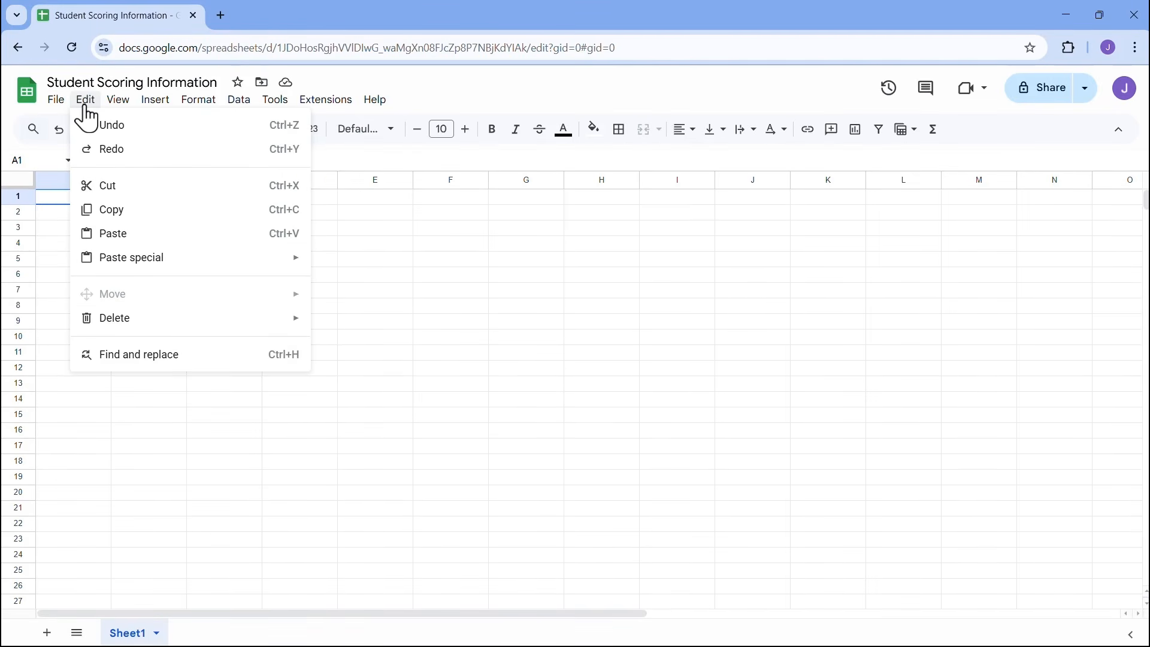
mouse_move(161, 114)
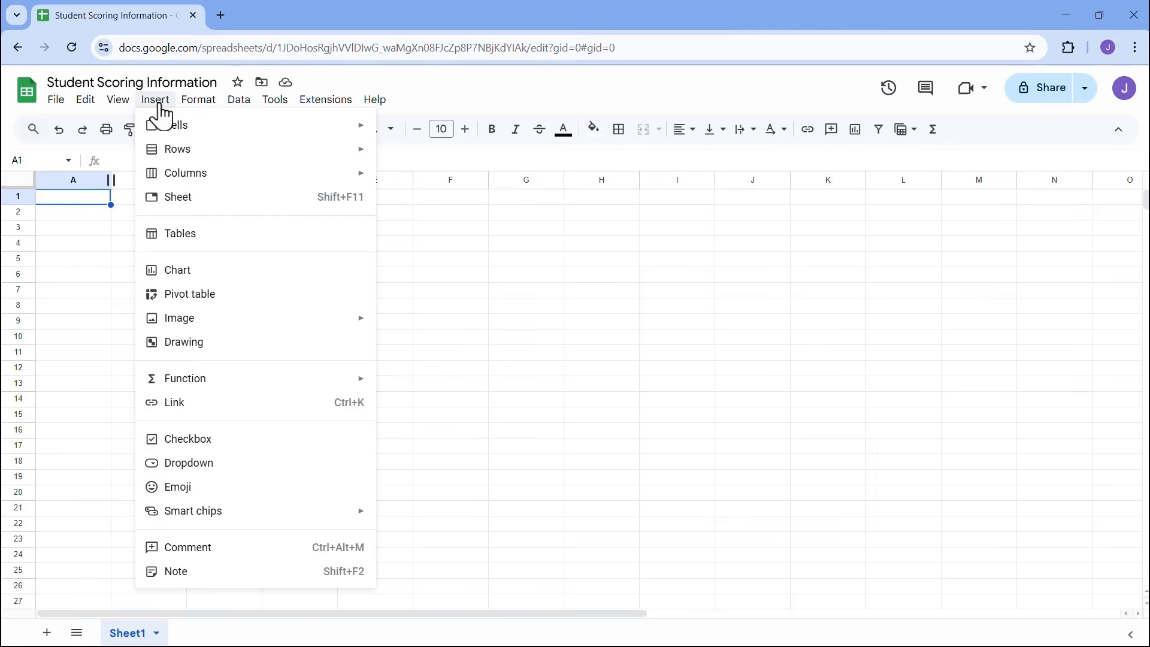
mouse_move(254, 116)
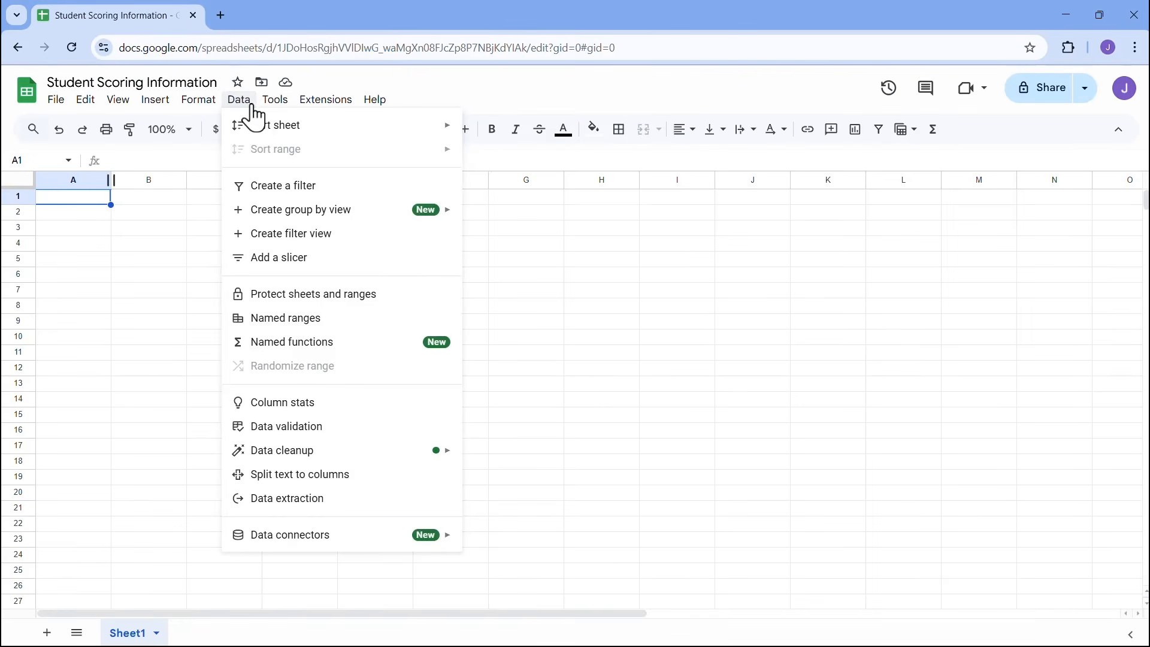
mouse_move(331, 116)
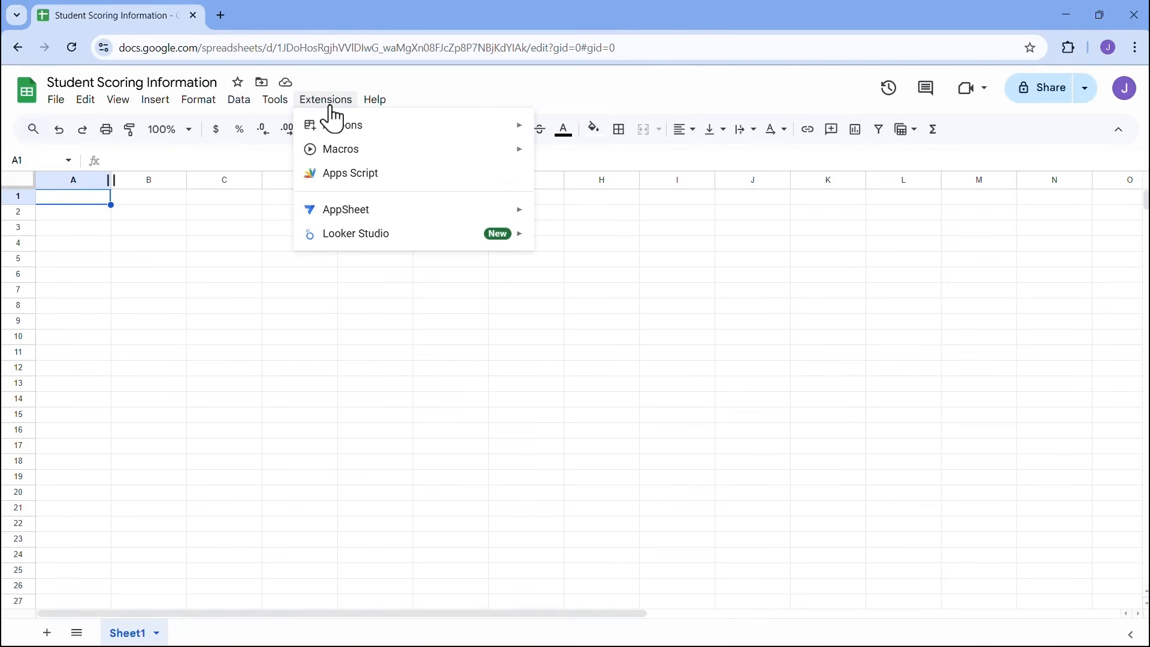
mouse_move(380, 116)
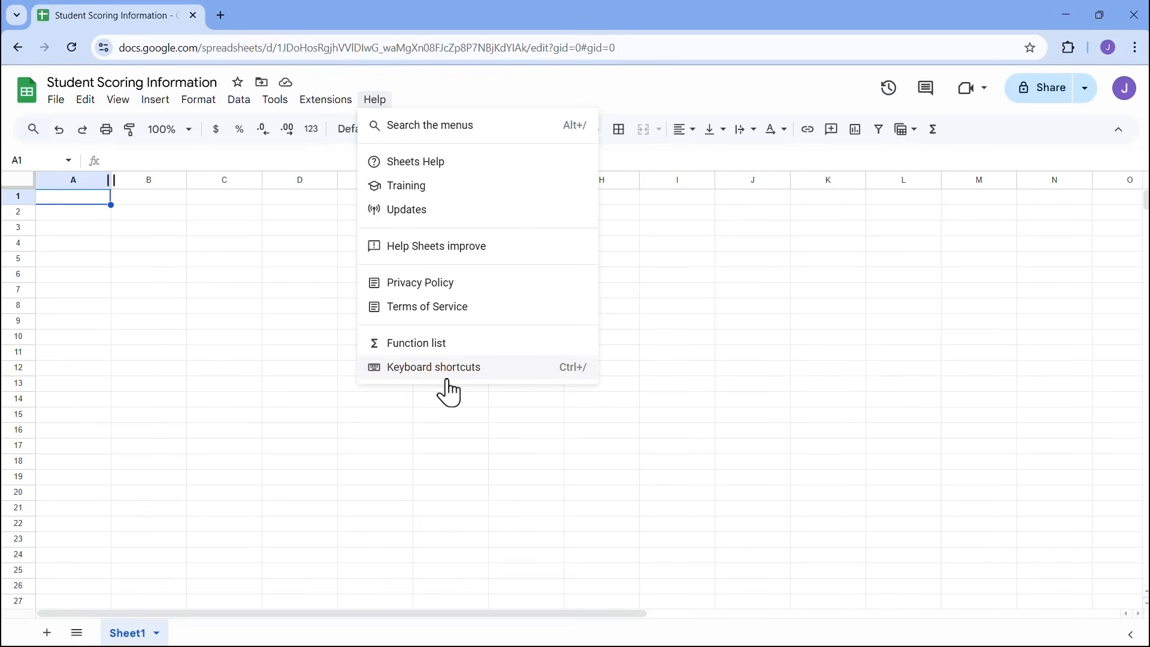
click(253, 234)
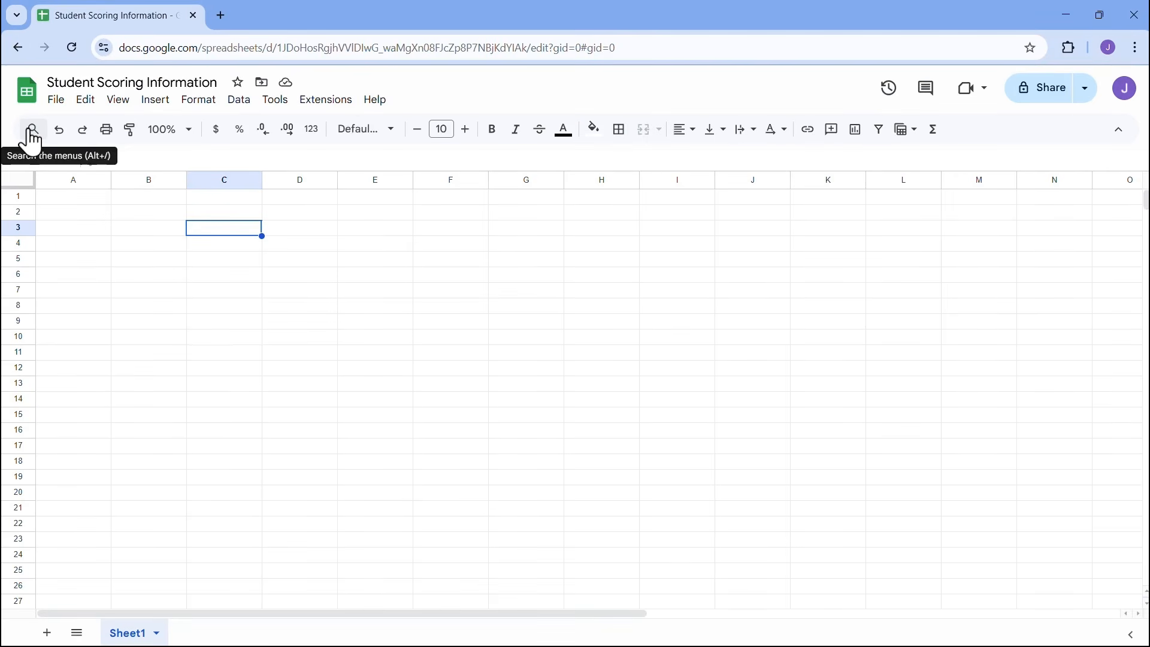
click(376, 101)
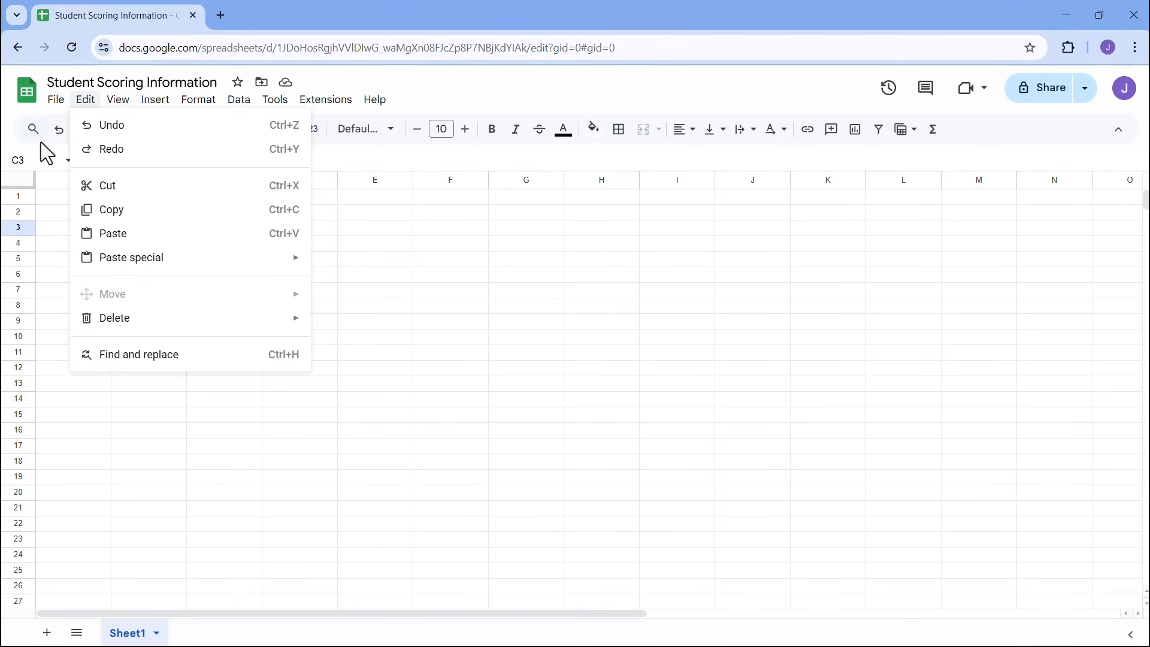
click(57, 145)
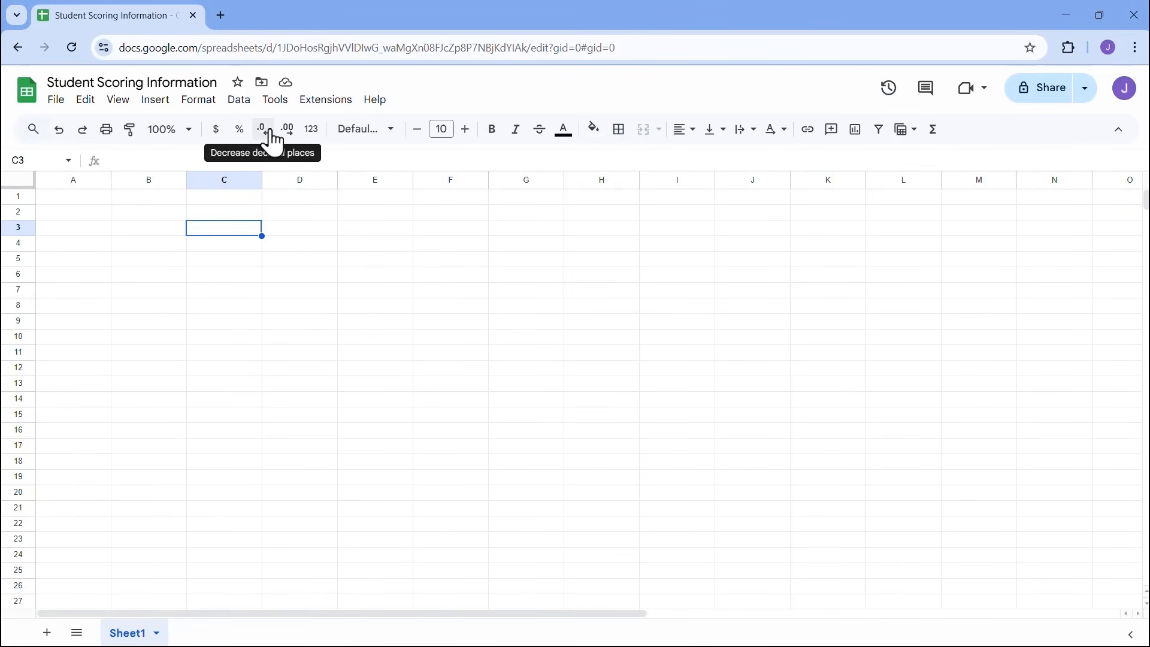
click(312, 130)
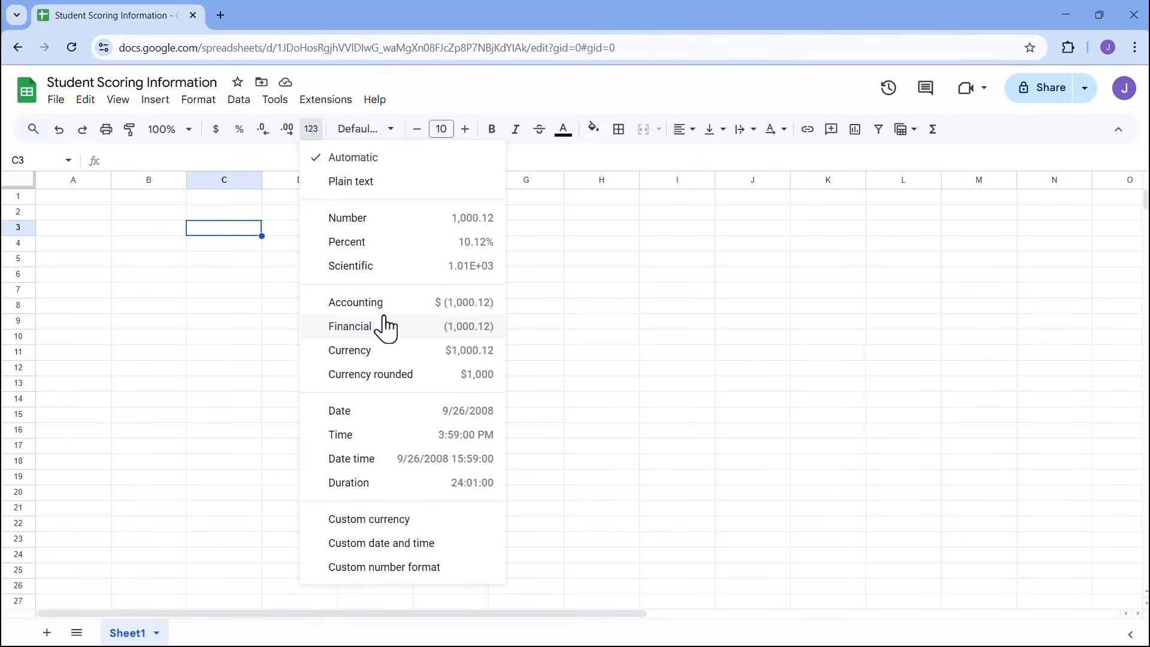
click(422, 109)
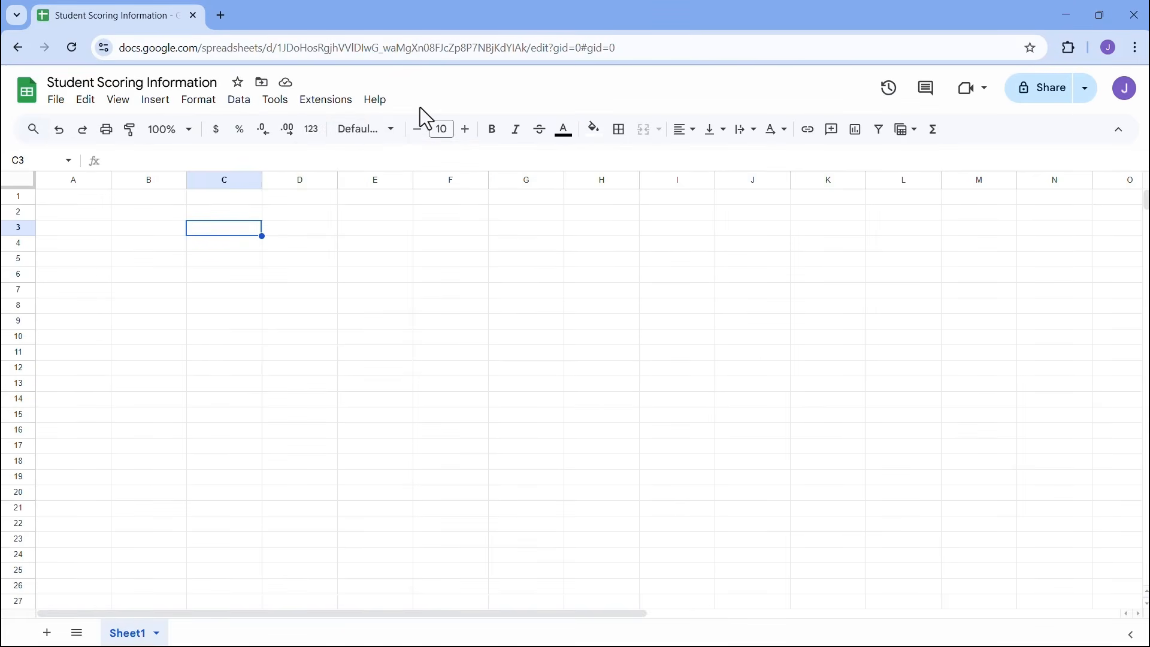
click(379, 133)
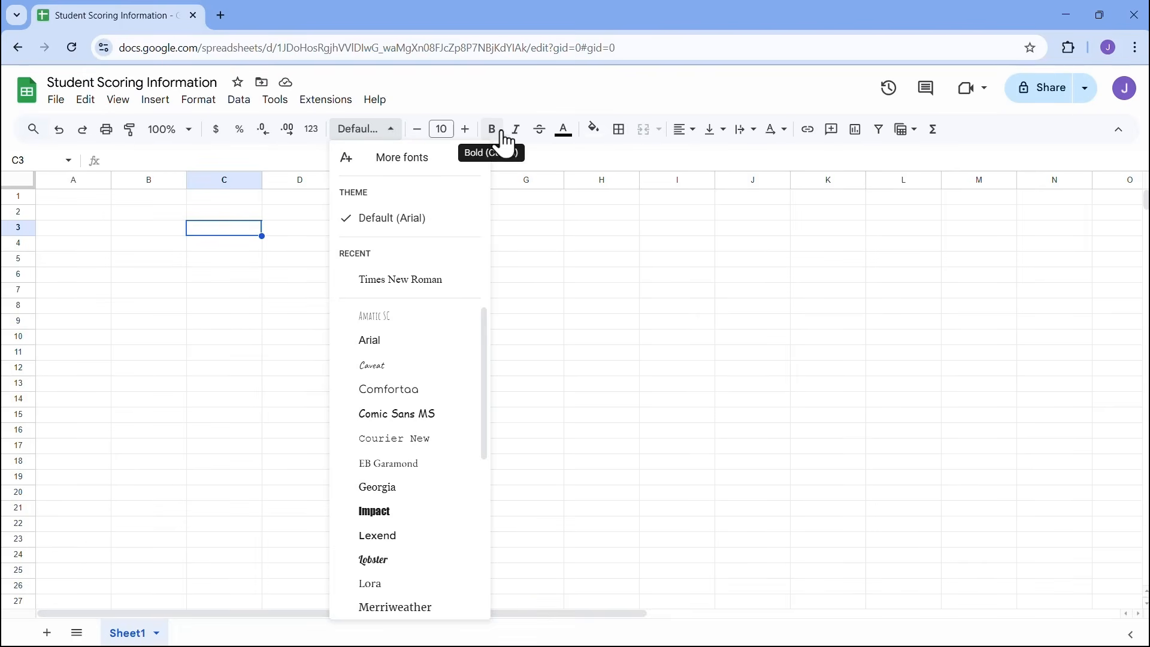
click(568, 106)
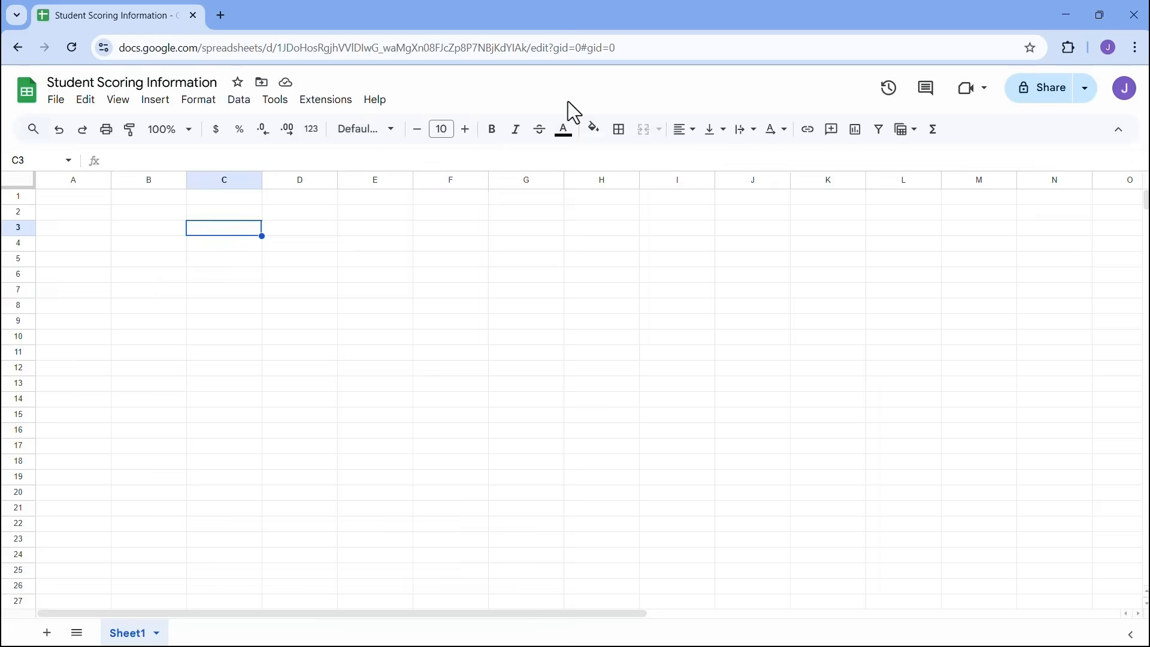
click(594, 129)
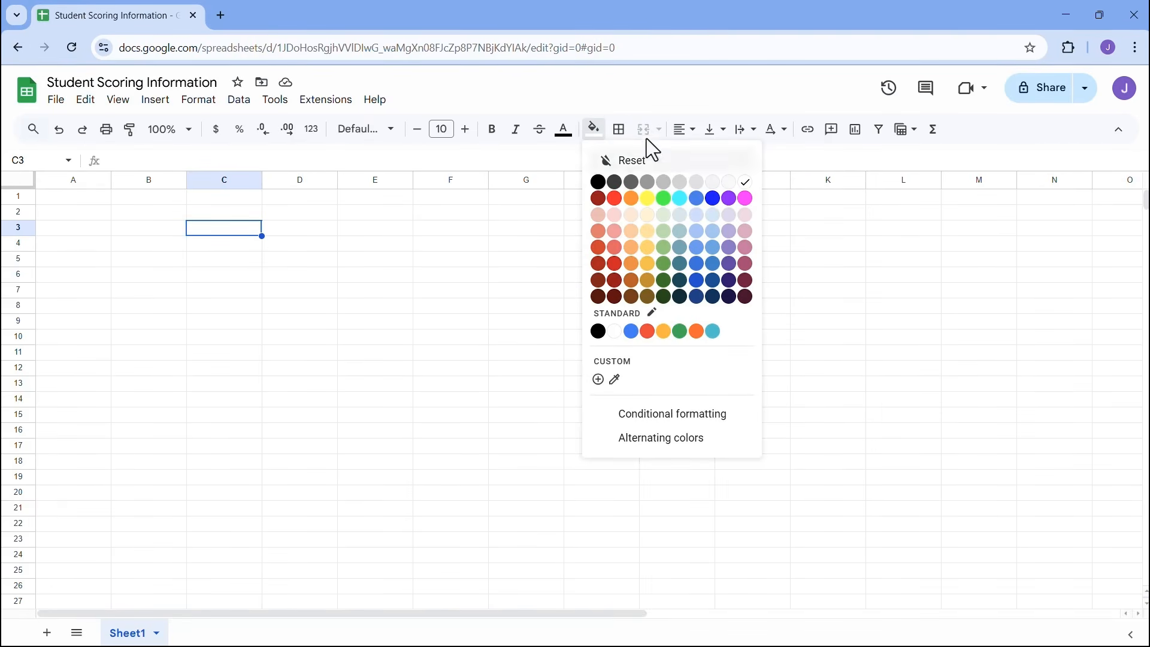
click(626, 107)
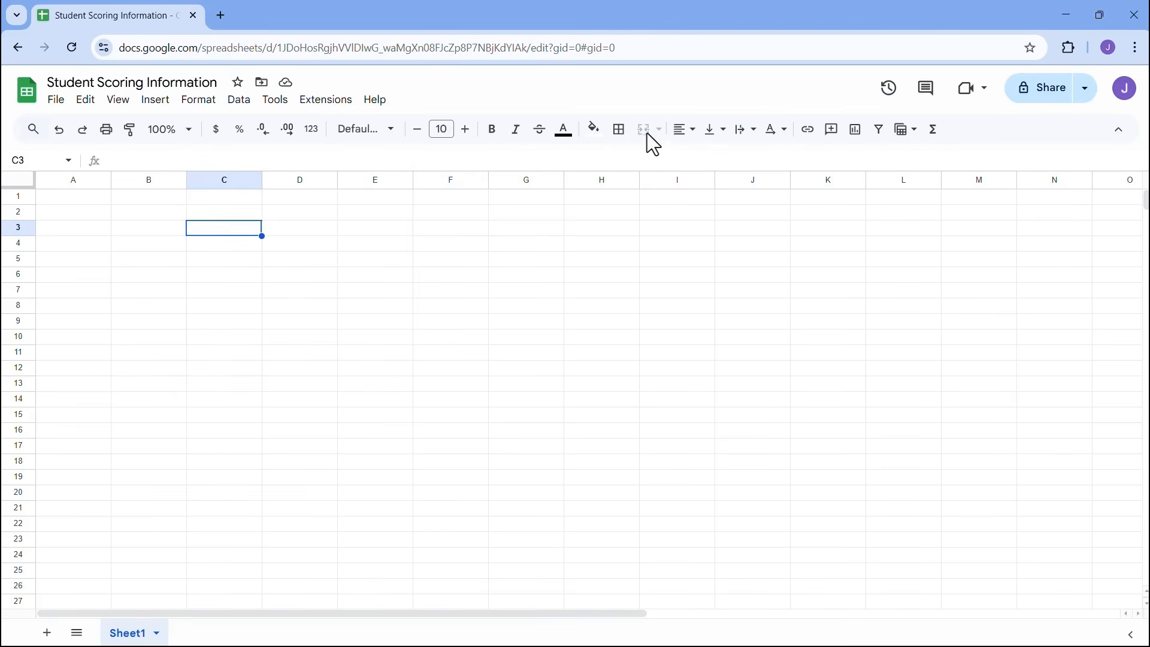
click(693, 140)
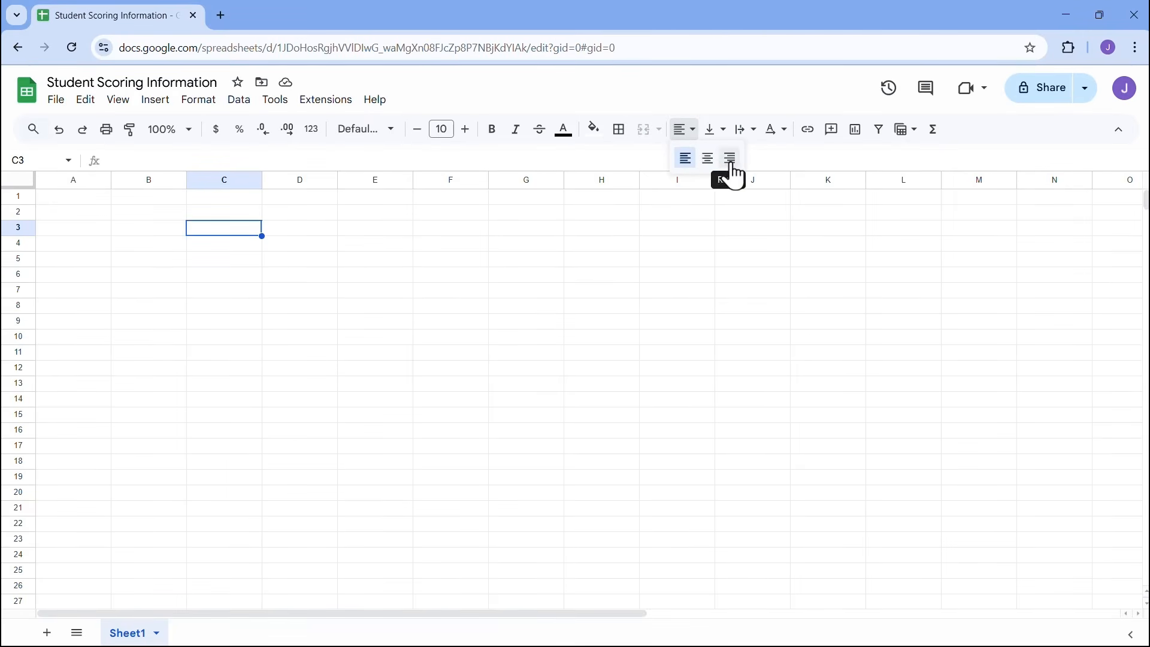
click(719, 130)
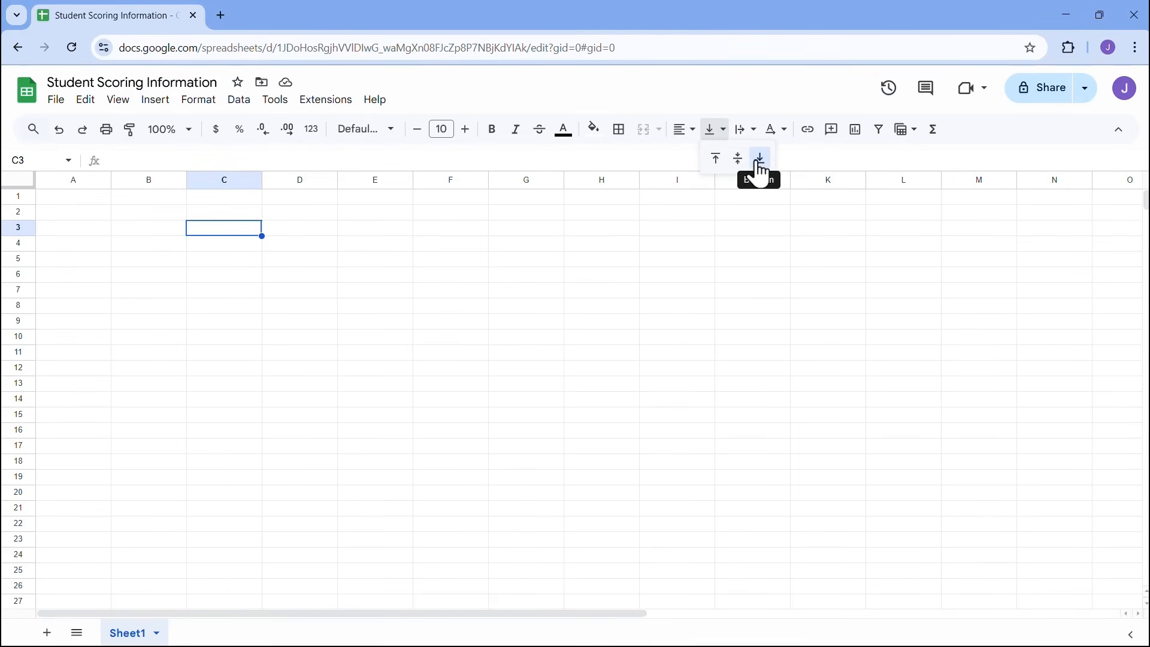
click(749, 136)
click(750, 135)
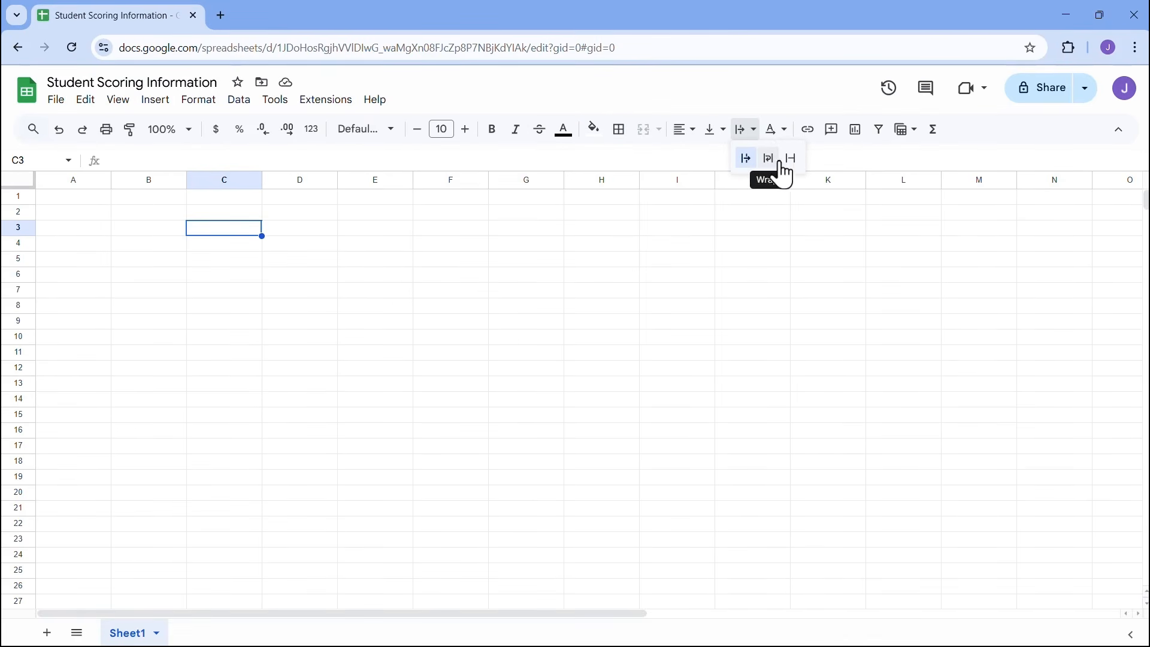
click(776, 130)
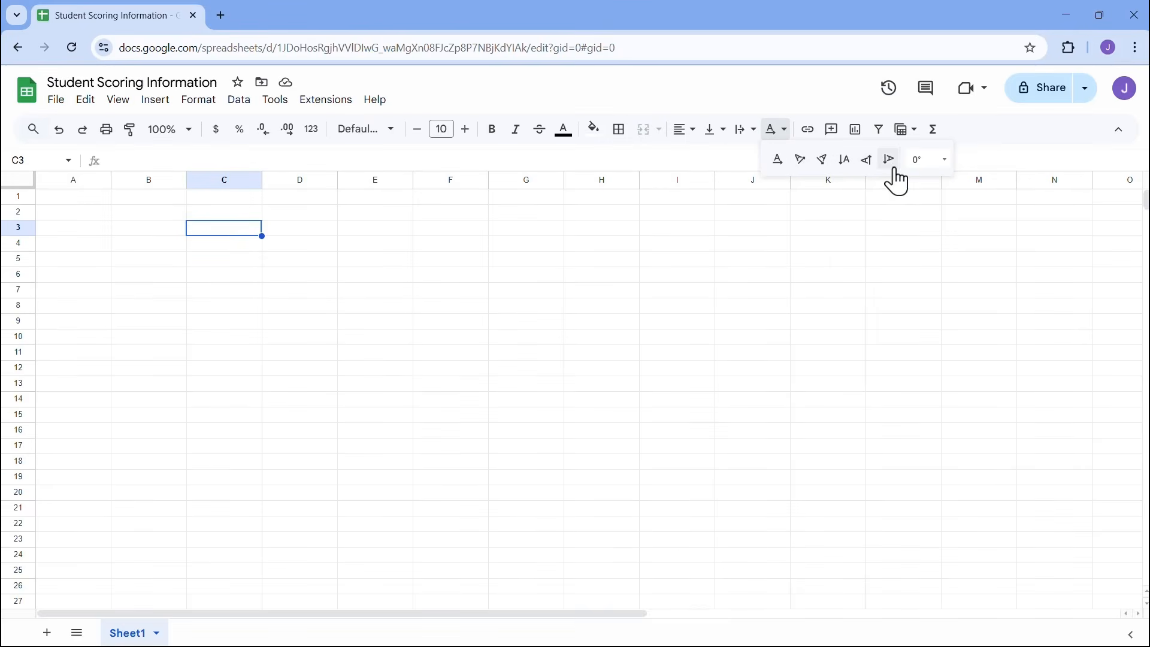
click(796, 106)
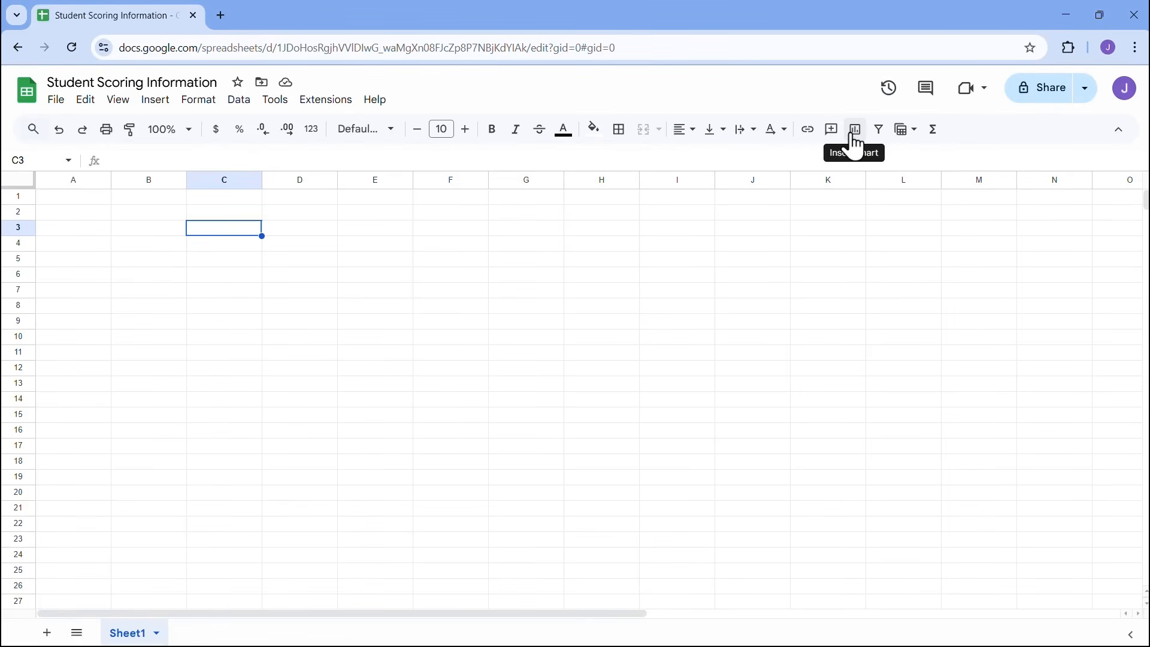
click(906, 135)
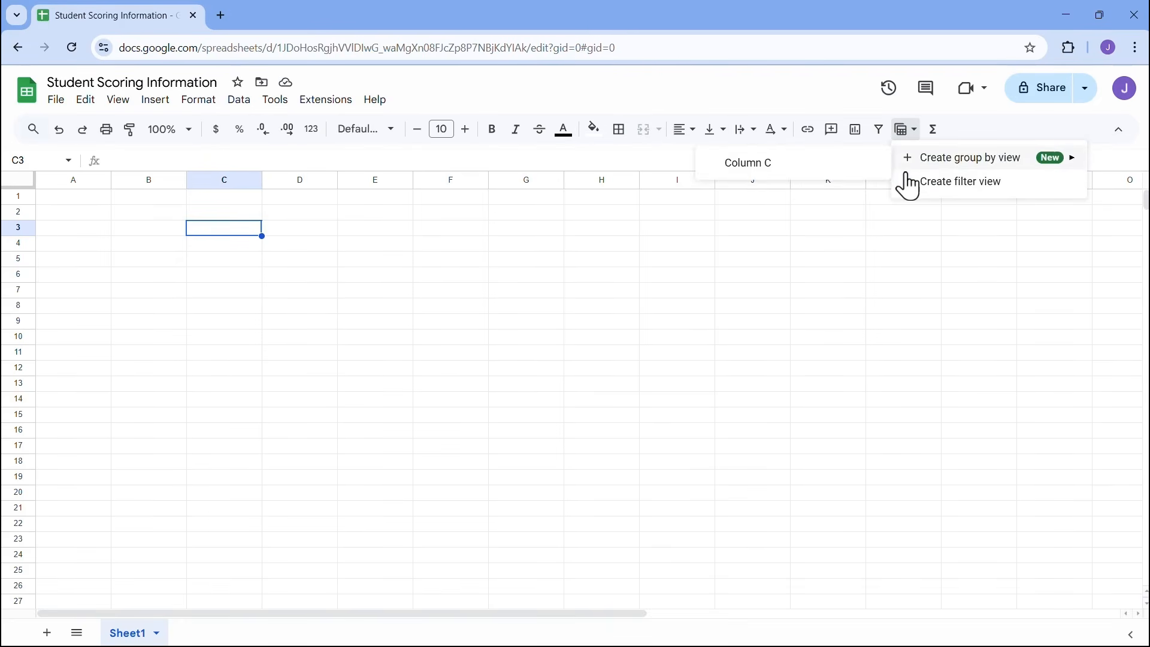
mouse_move(907, 165)
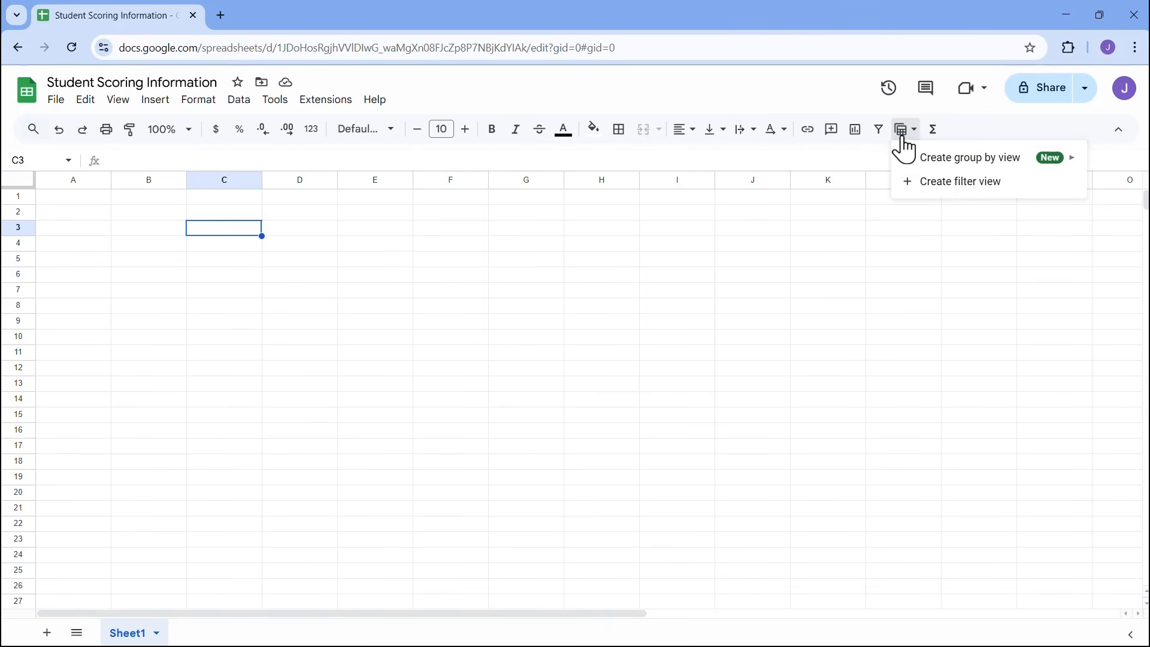
click(936, 137)
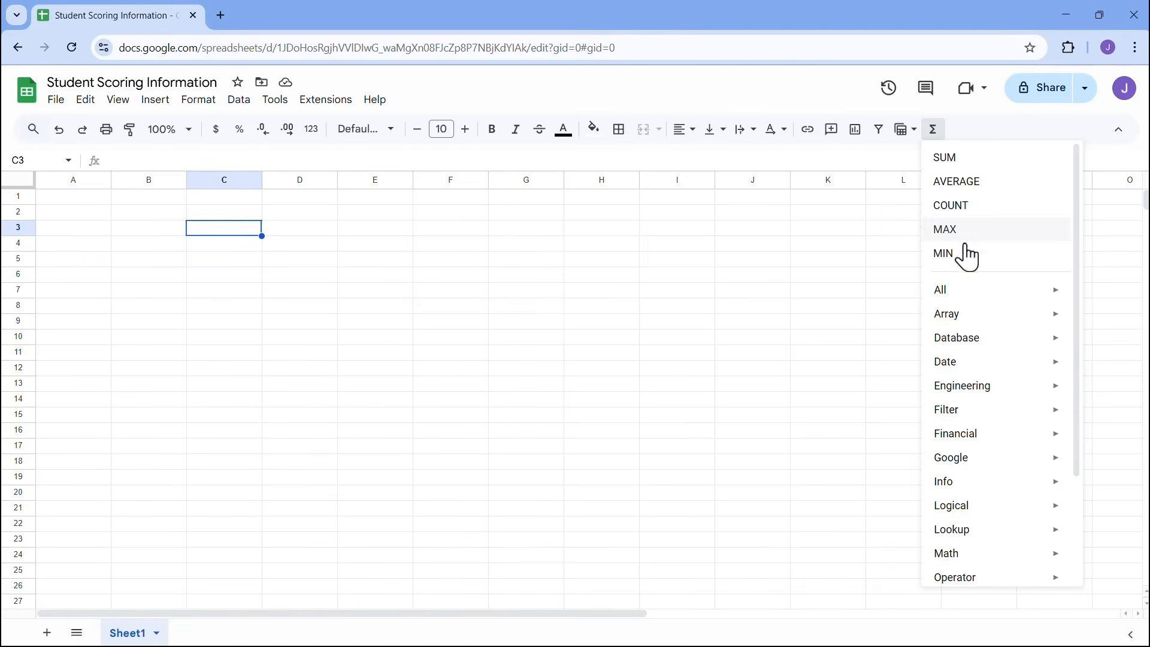
drag(1078, 202, 1073, 321)
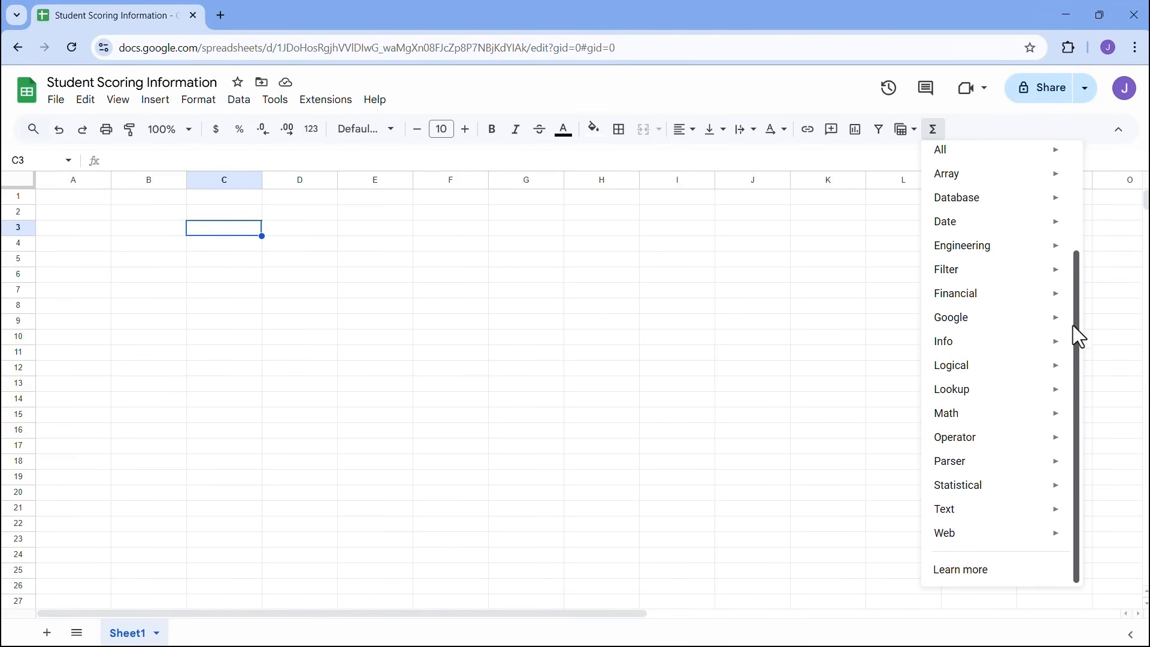
scroll(1060, 250, up, 3)
mouse_move(1017, 285)
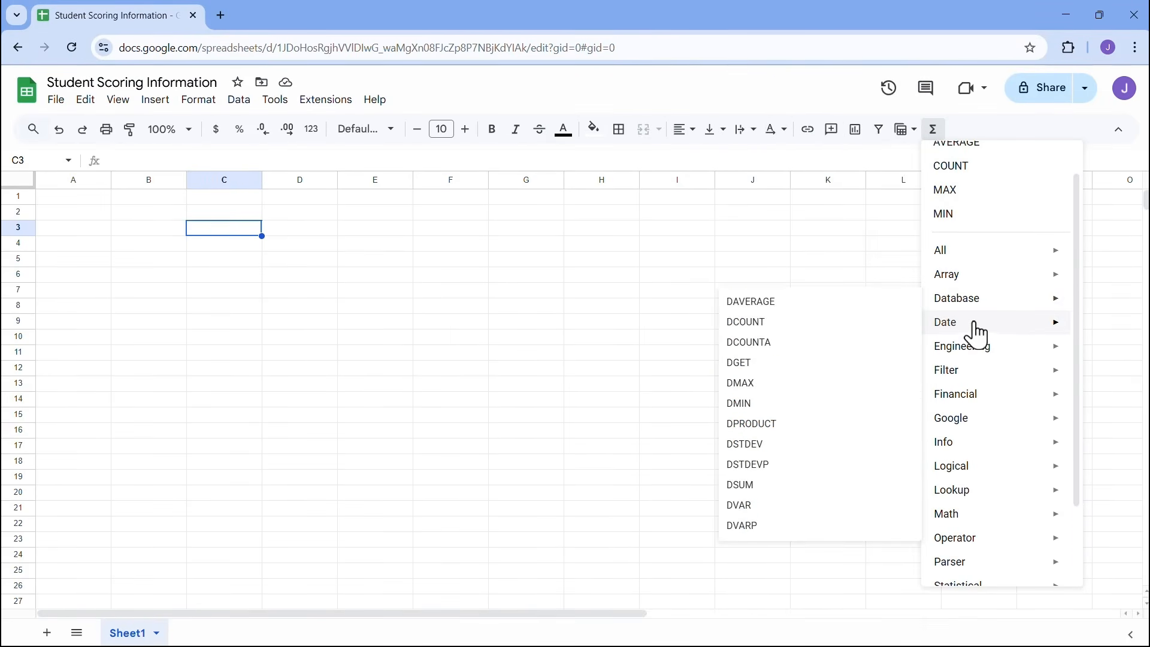
mouse_move(970, 353)
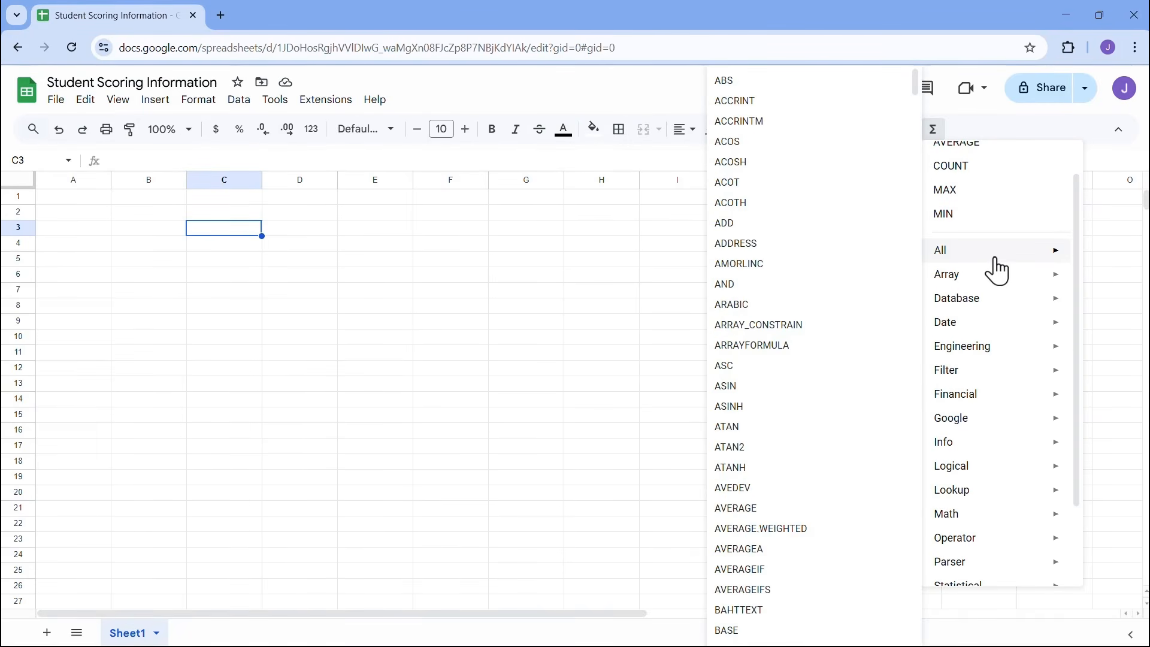
click(981, 118)
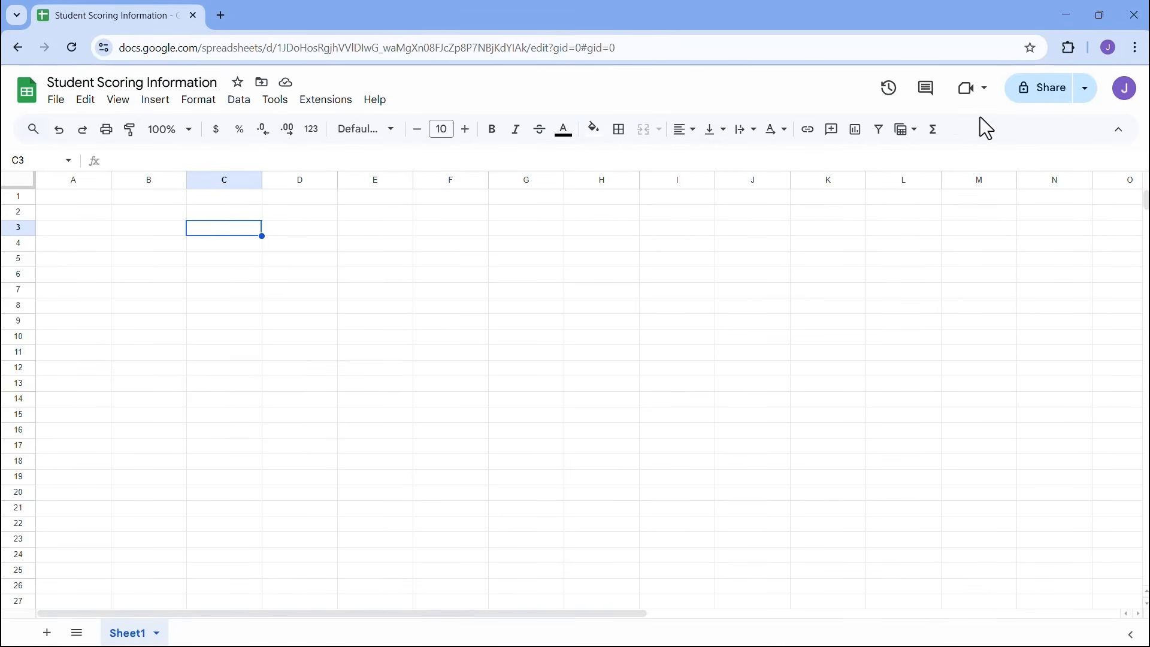
click(76, 199)
click(167, 260)
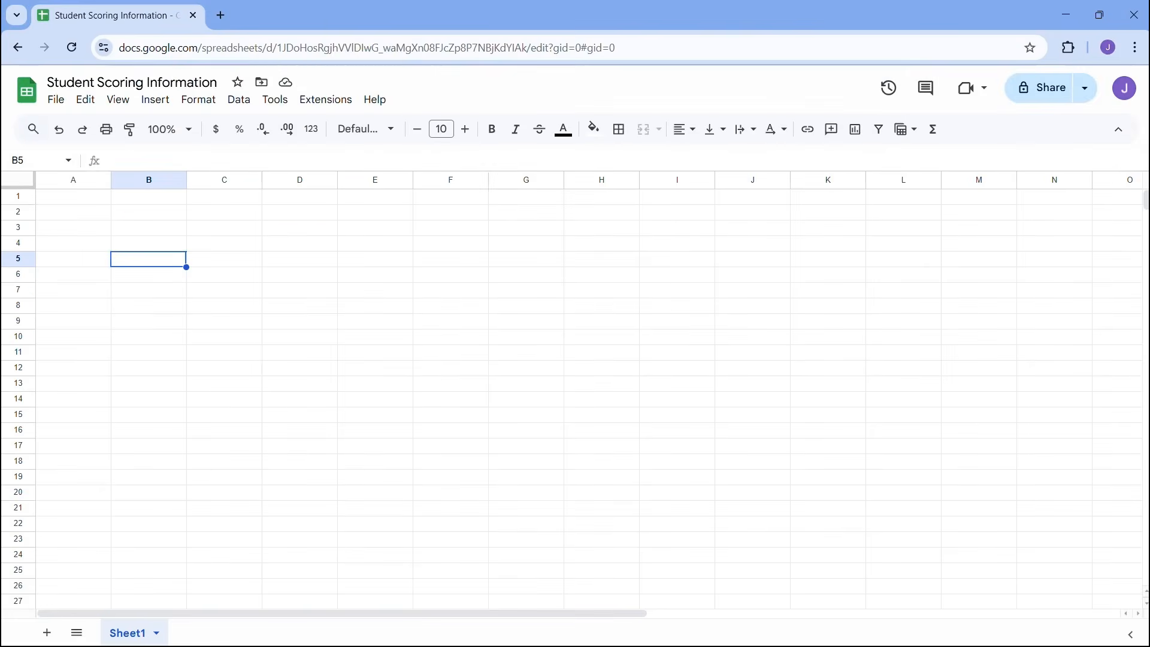
key(Return)
click(248, 260)
- Enter the formula =1+0 in cell C3
click(246, 249)
click(293, 228)
click(303, 248)
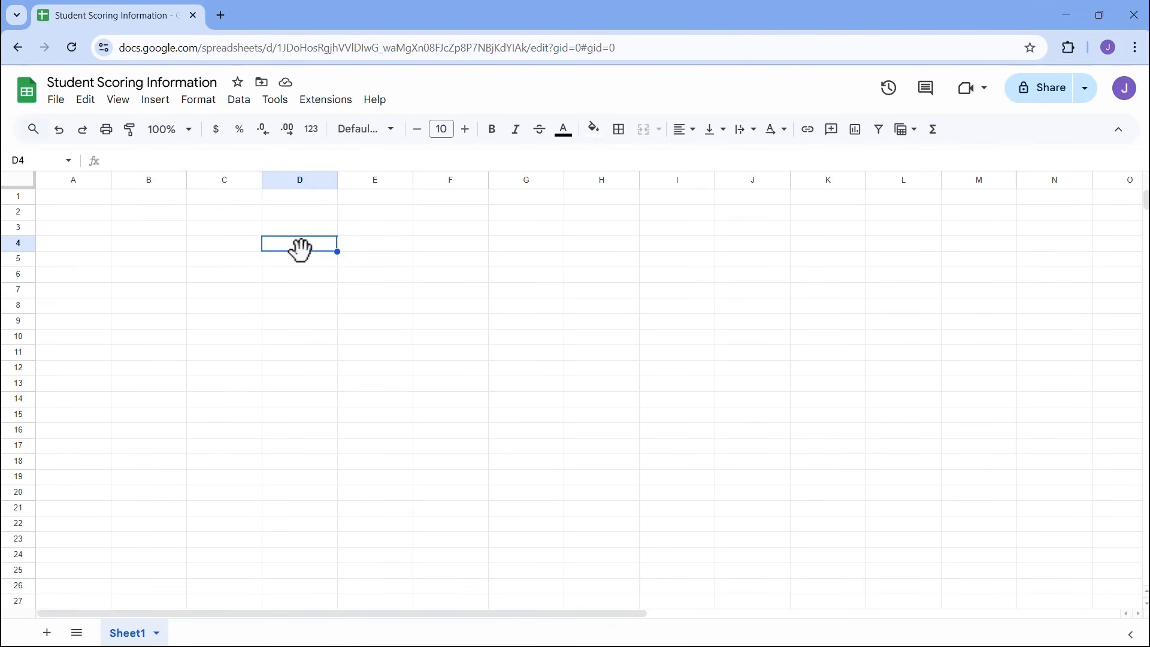
click(228, 232)
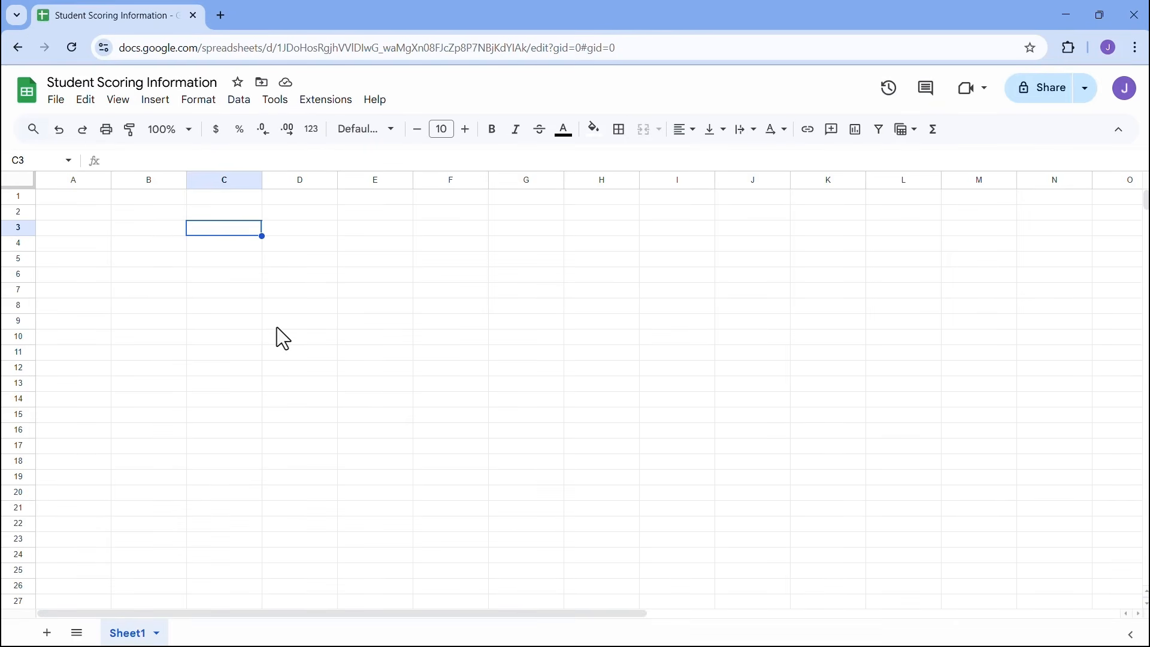
text(=1)
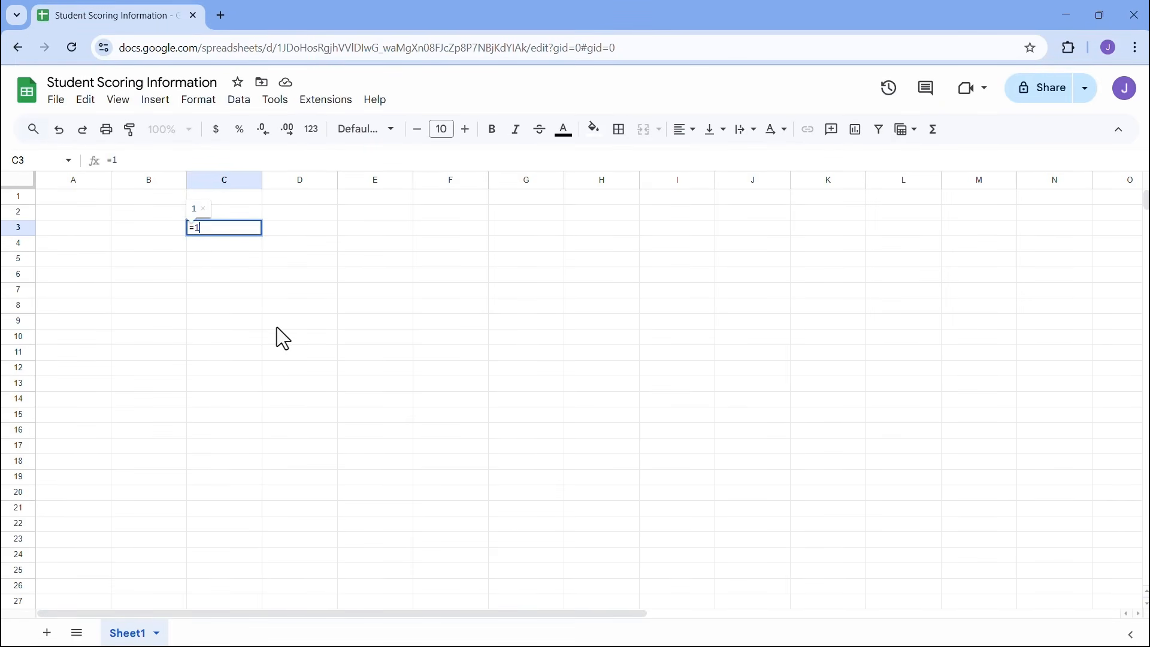
text(+0)
key(Return)
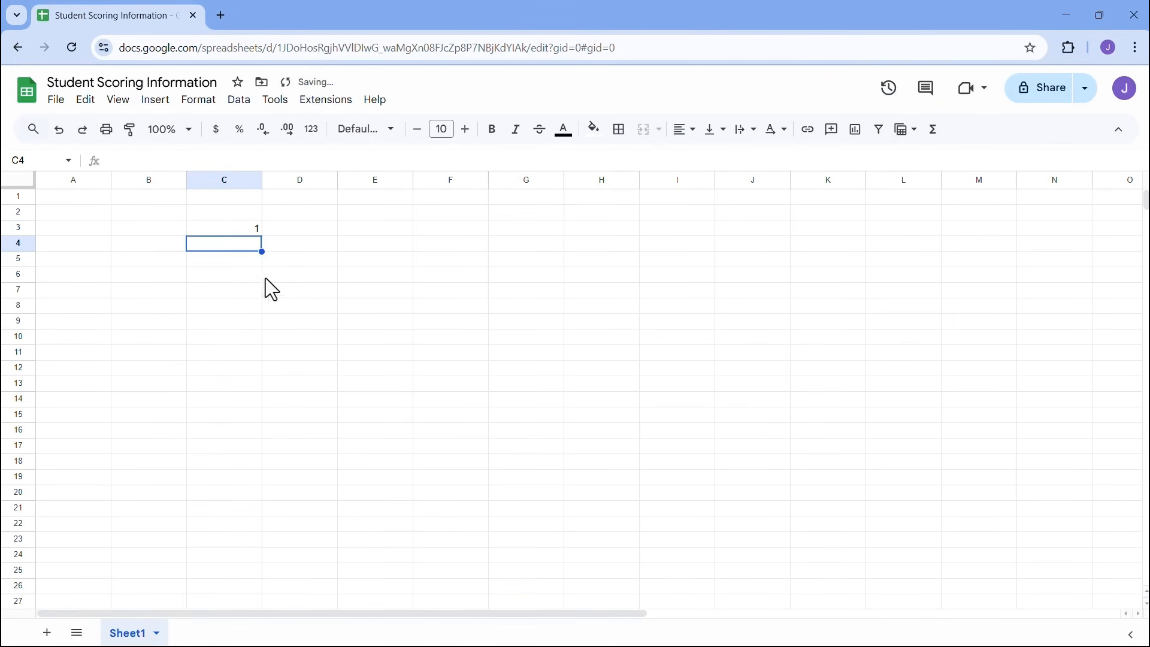
- Enter the plain number 1 in cell D3
click(300, 230)
text(1)
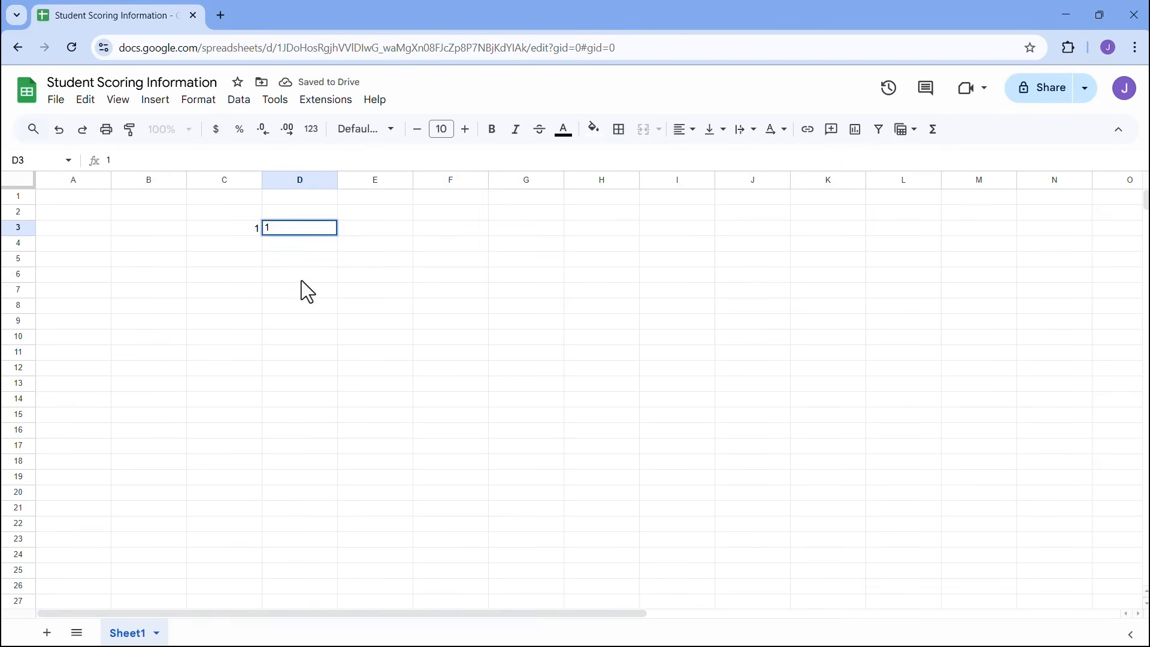
click(302, 280)
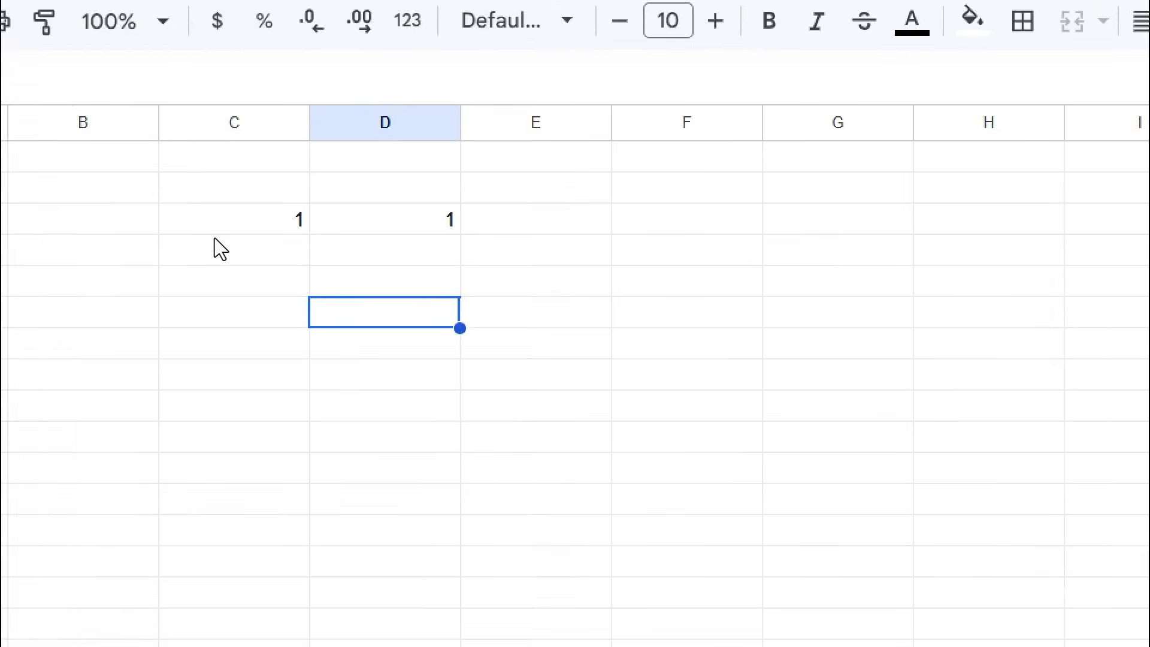
mouse_move(226, 243)
mouse_down()
mouse_move(453, 288)
mouse_move(569, 288)
mouse_move(547, 290)
mouse_up()
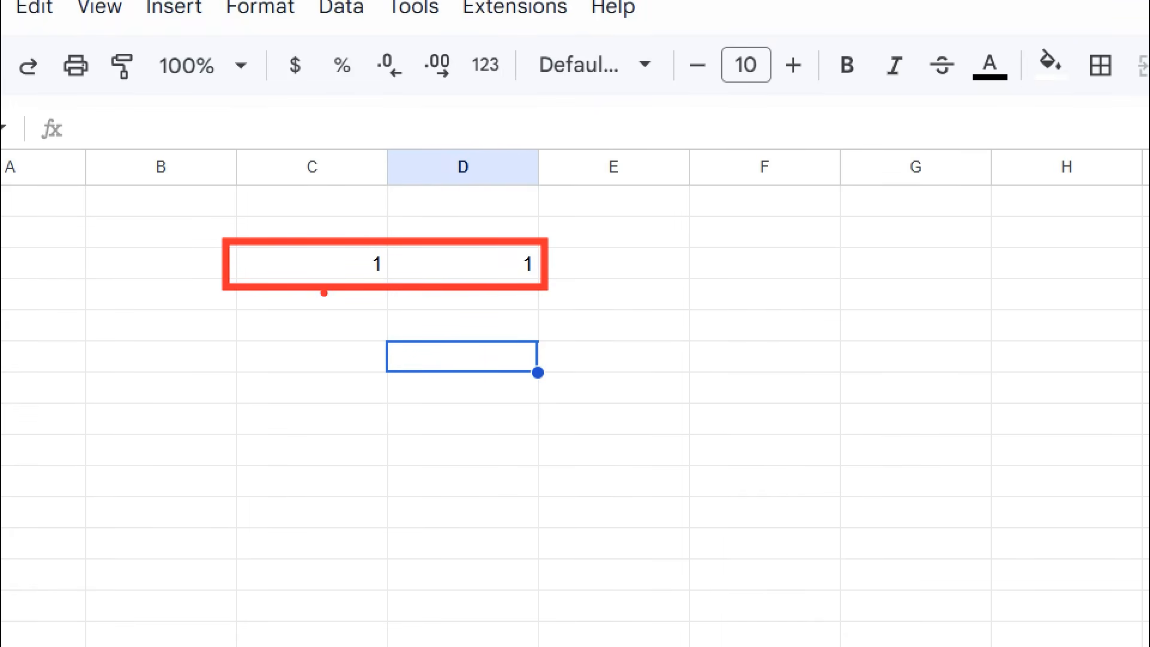
drag(324, 293, 279, 444)
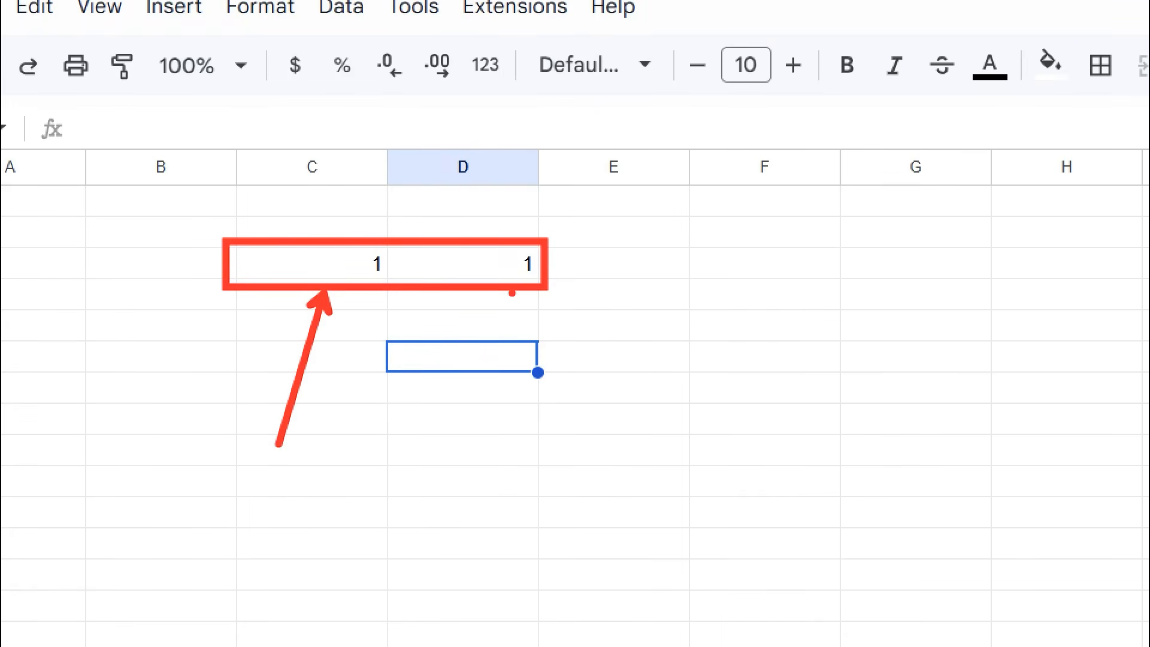
drag(510, 294, 735, 477)
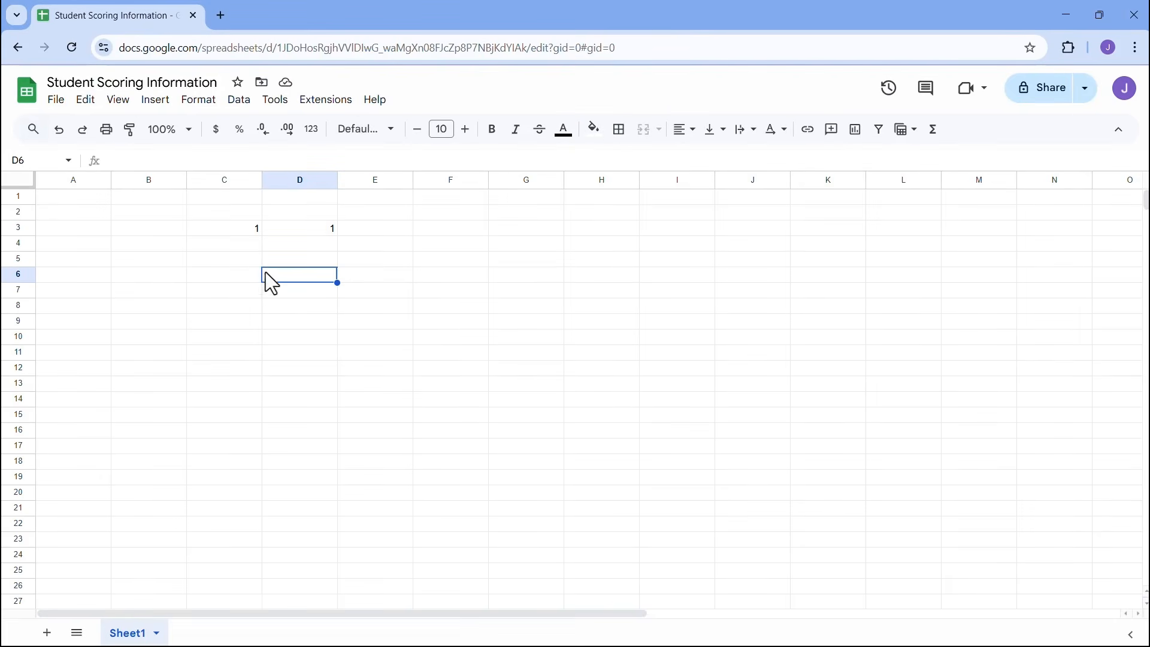
- Compare the formula bar for C3 (=1+0) and D3 (plain 1)
click(229, 232)
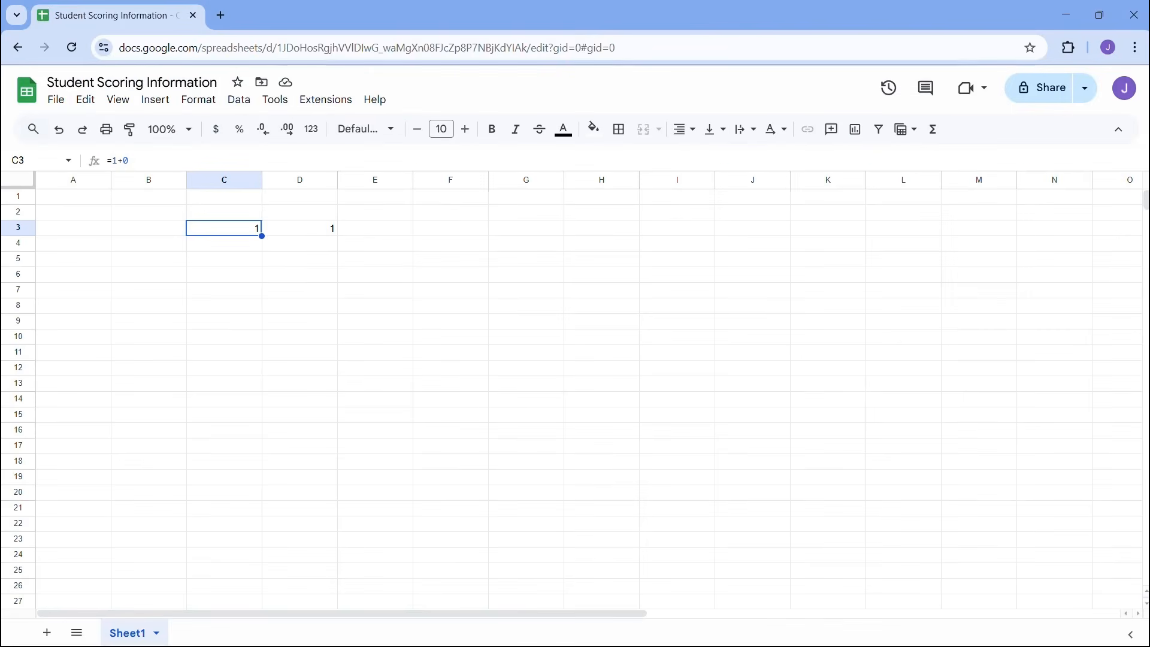
click(300, 232)
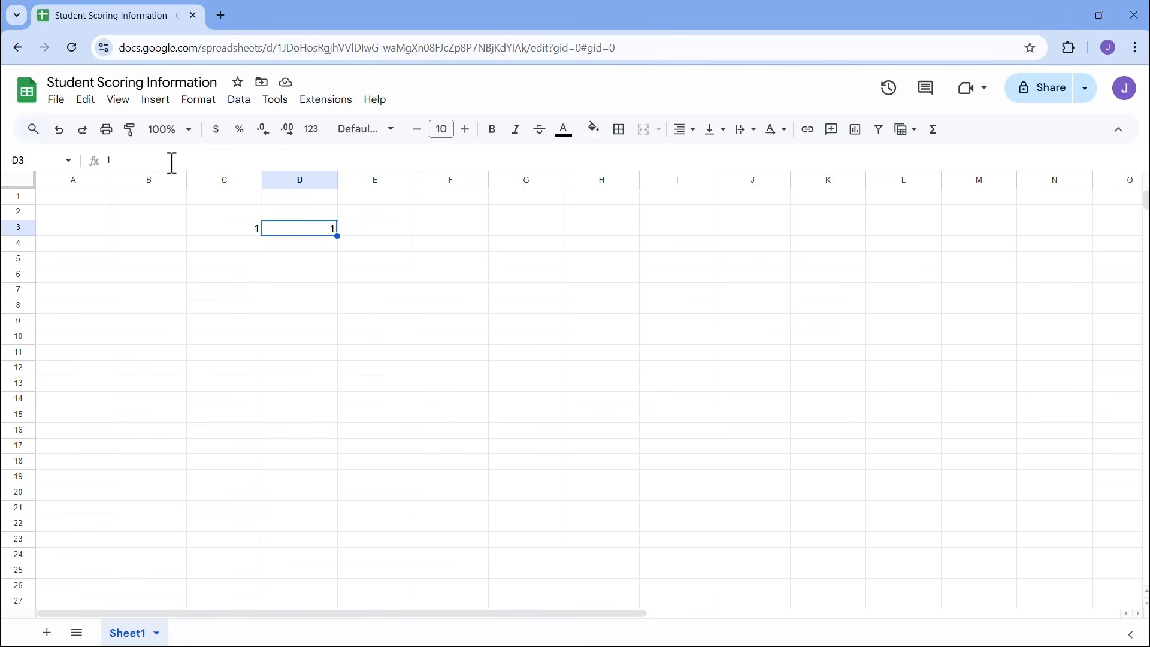
click(172, 162)
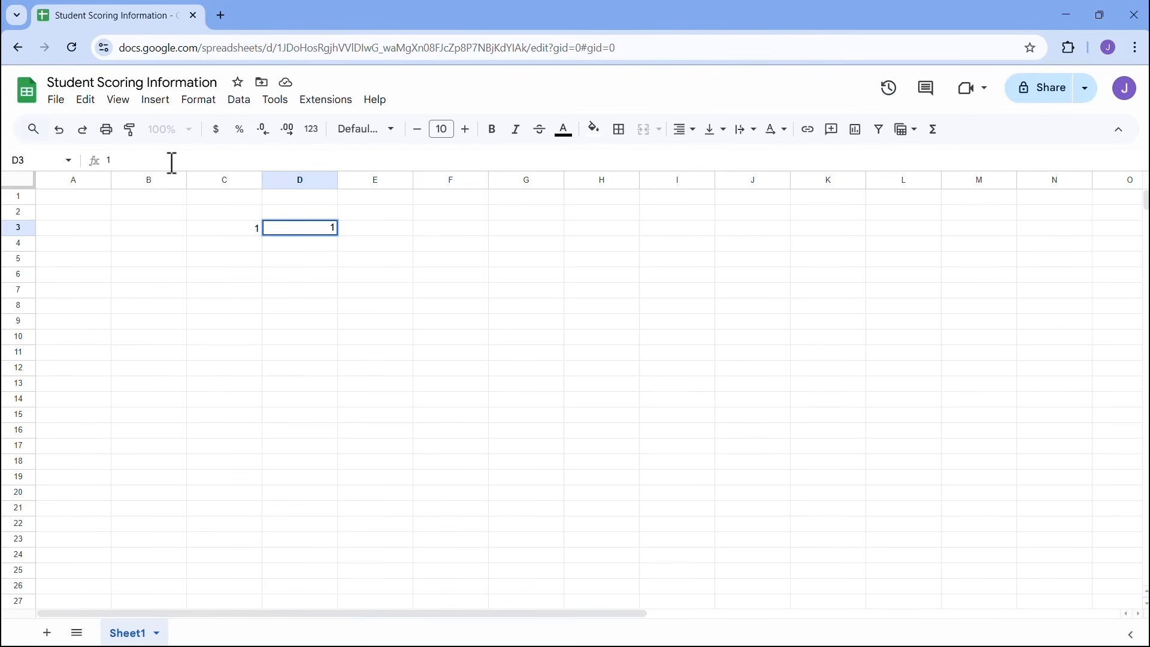
click(229, 226)
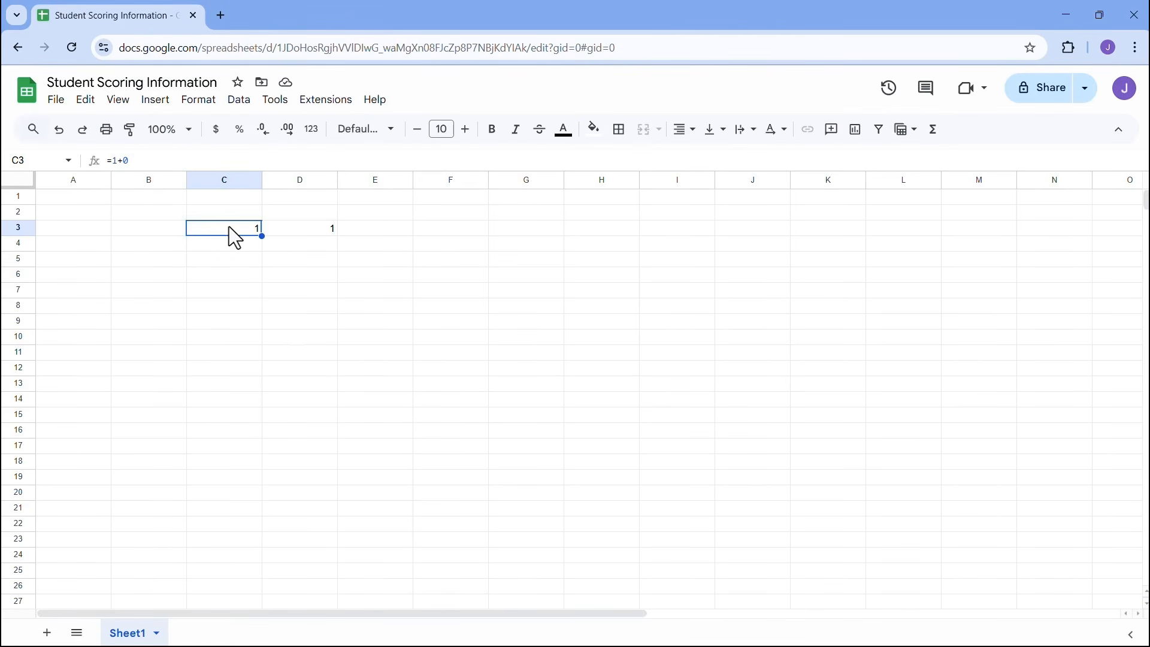
click(286, 228)
click(239, 229)
click(297, 224)
- Delete the values in C3 and D3
shift+click(243, 234)
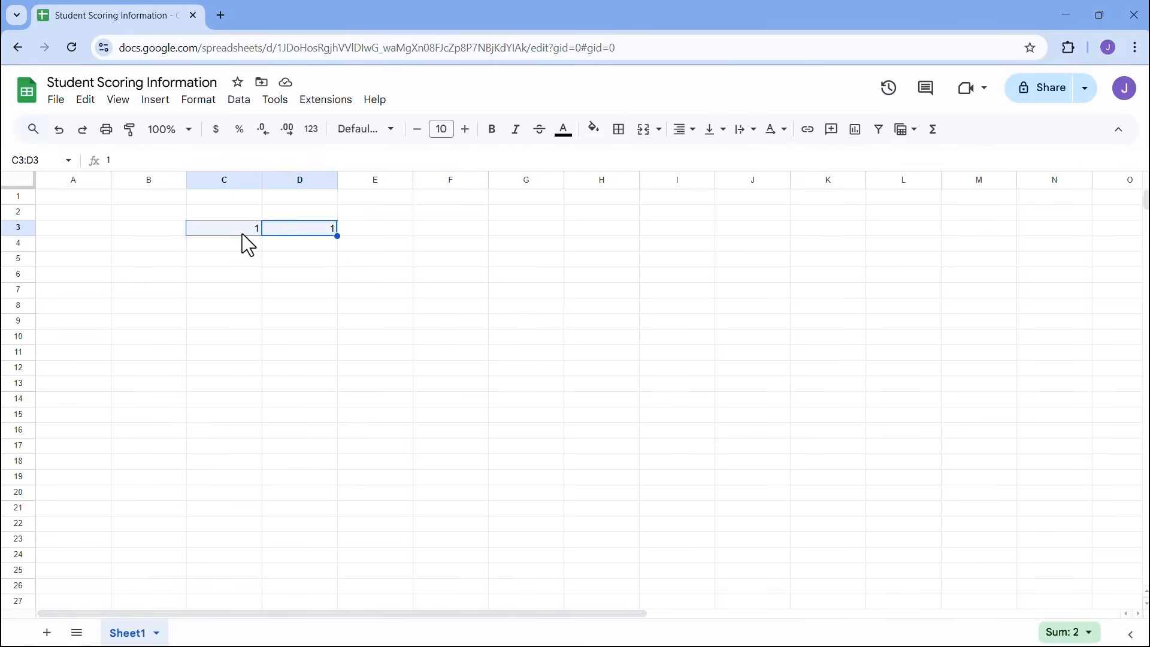
key(Delete)
click(132, 232)
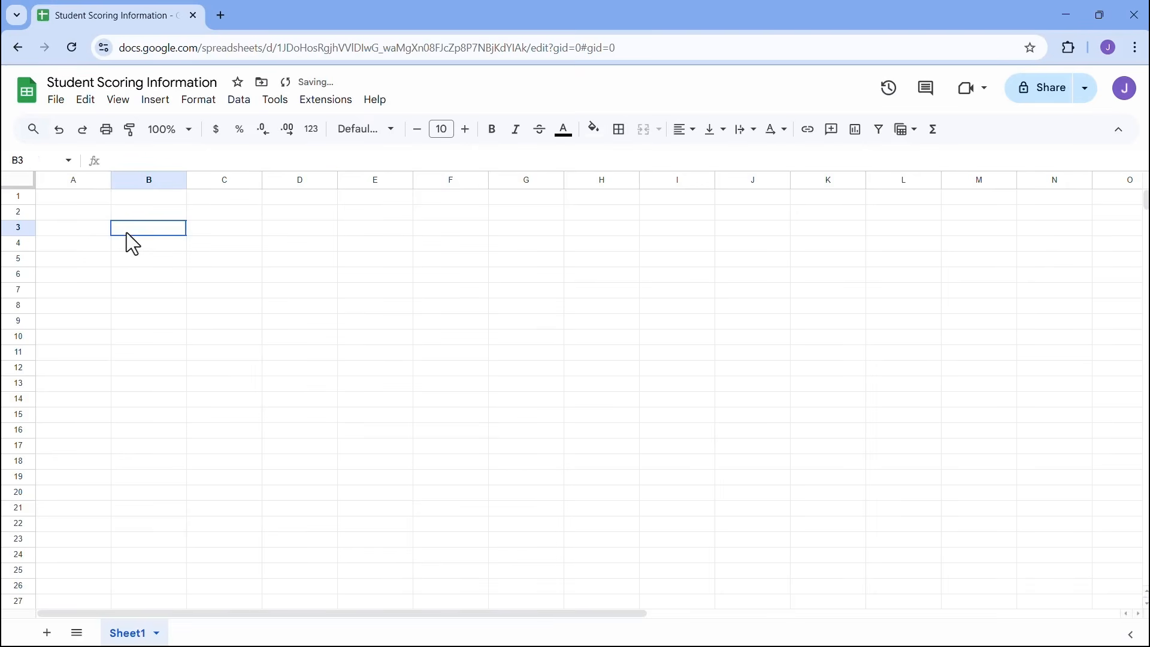
click(77, 212)
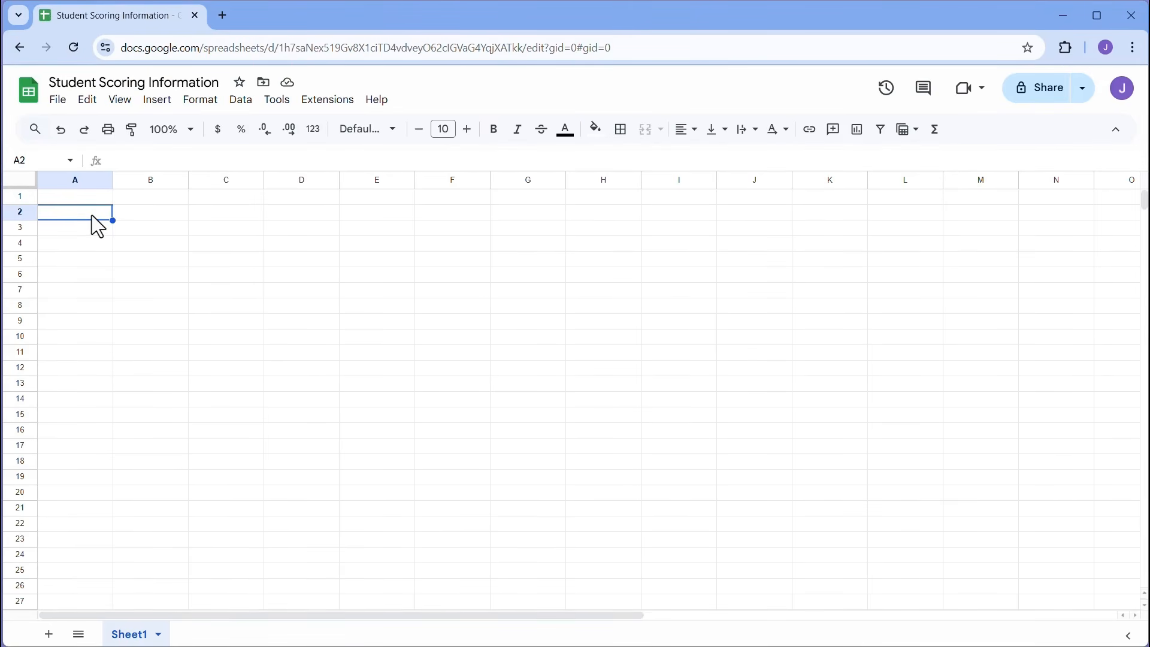
- Enter 1 in A2 and 2 in A3, then delete both and return to A1
text(1)
key(Return)
text(2)
key(Return)
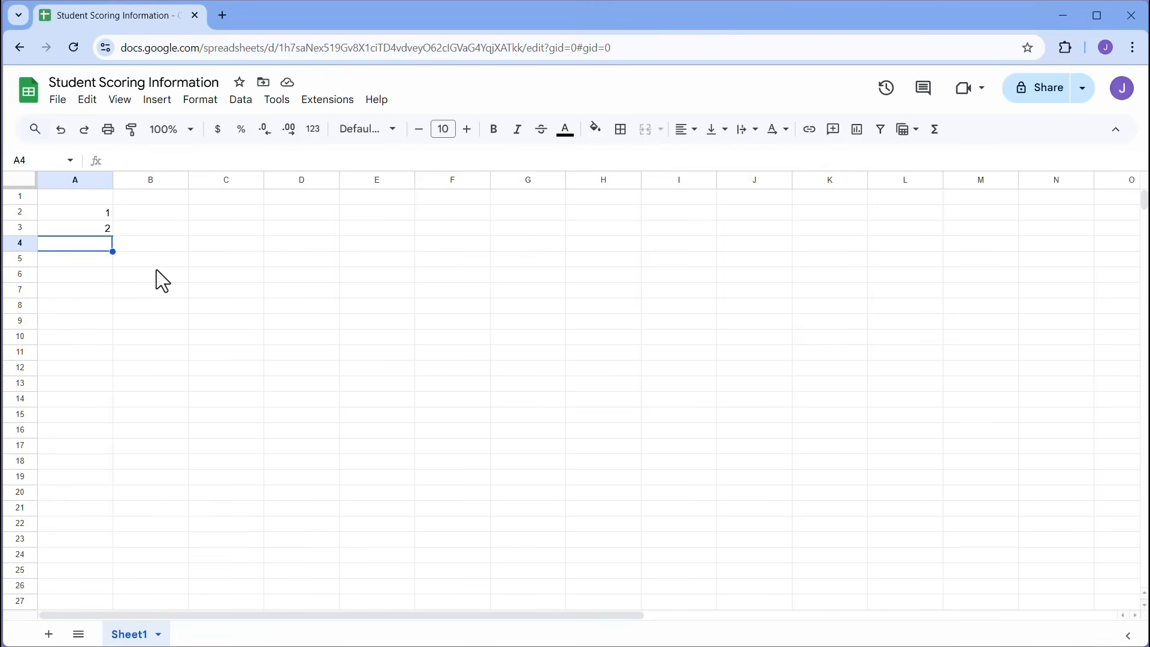
drag(102, 214, 102, 228)
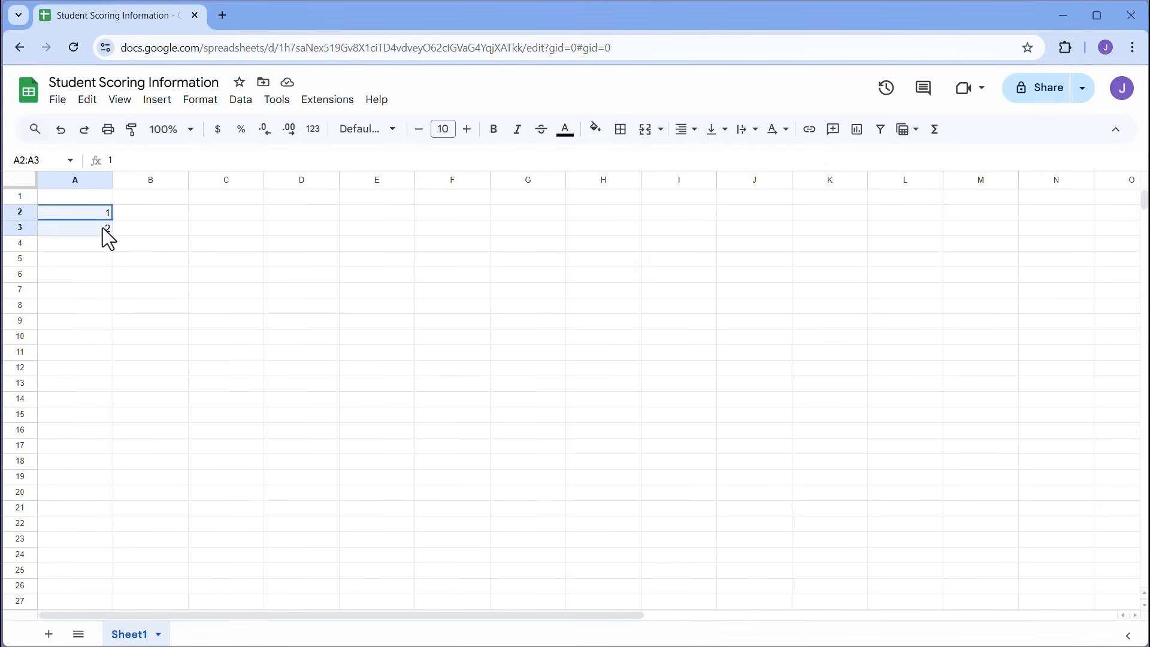
key(Delete)
click(74, 199)
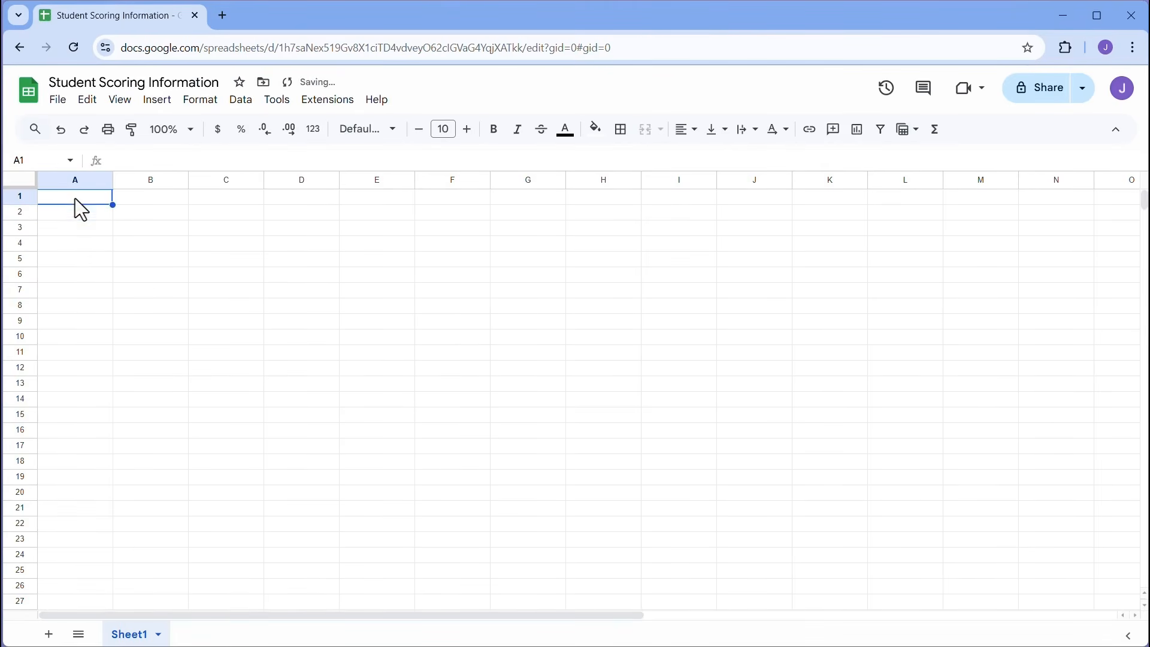
- Enter the title 'Student Scoring' in A1 and the header 'Student ID' in A3
text(S)
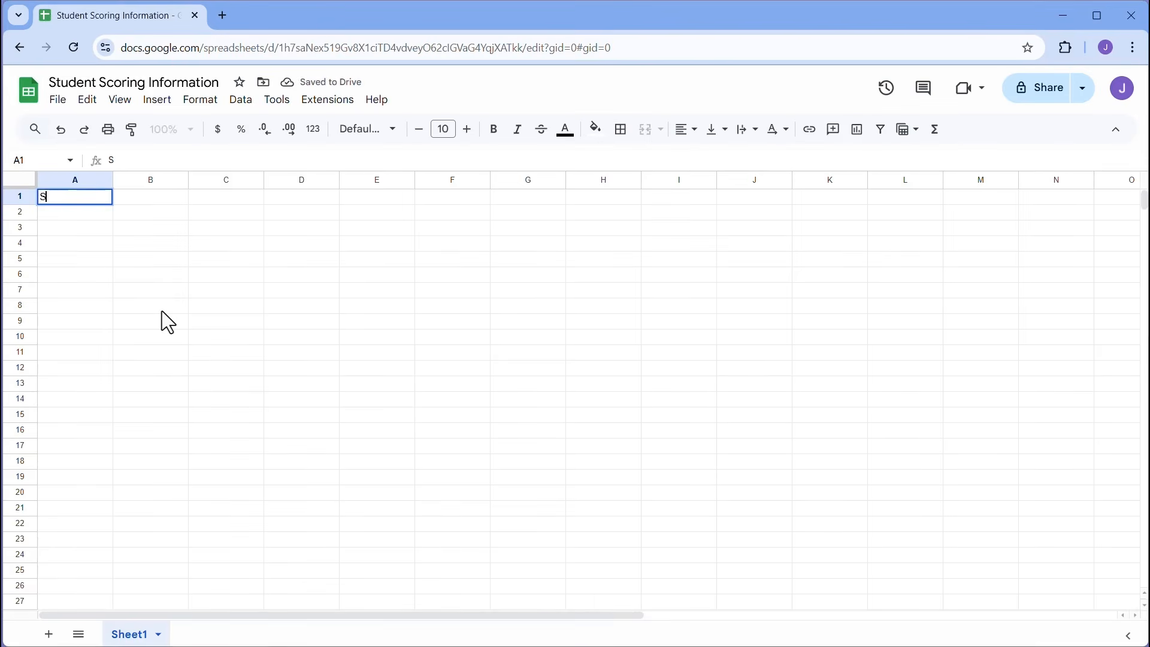
text(tudent Scoring)
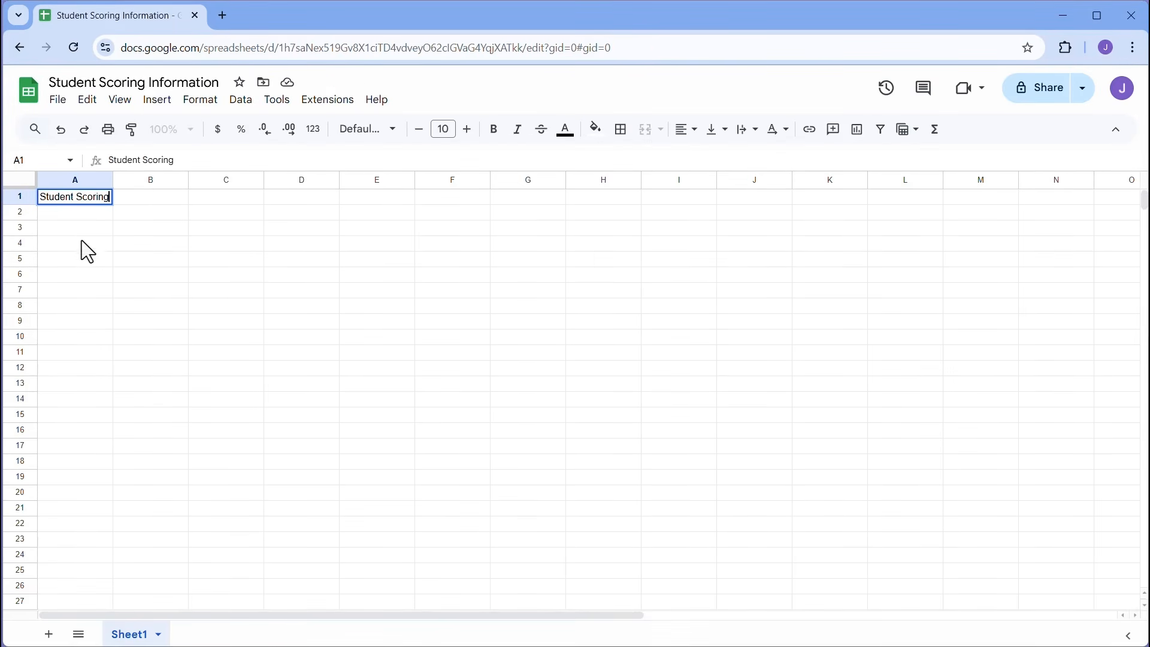
click(70, 230)
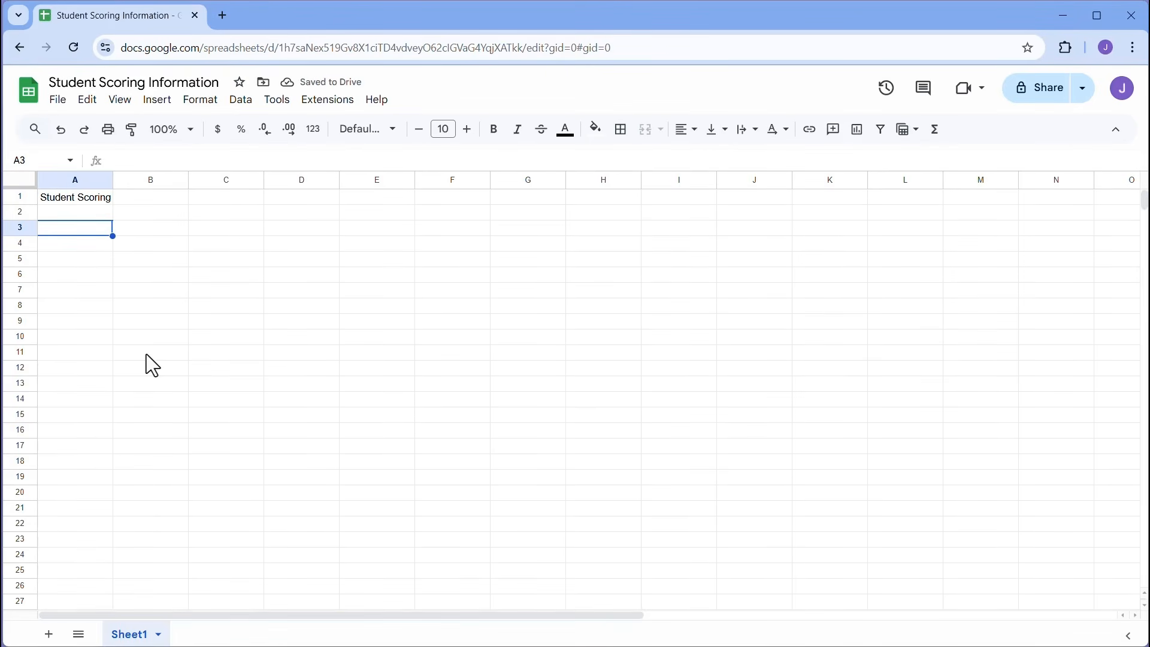
text(Student ID)
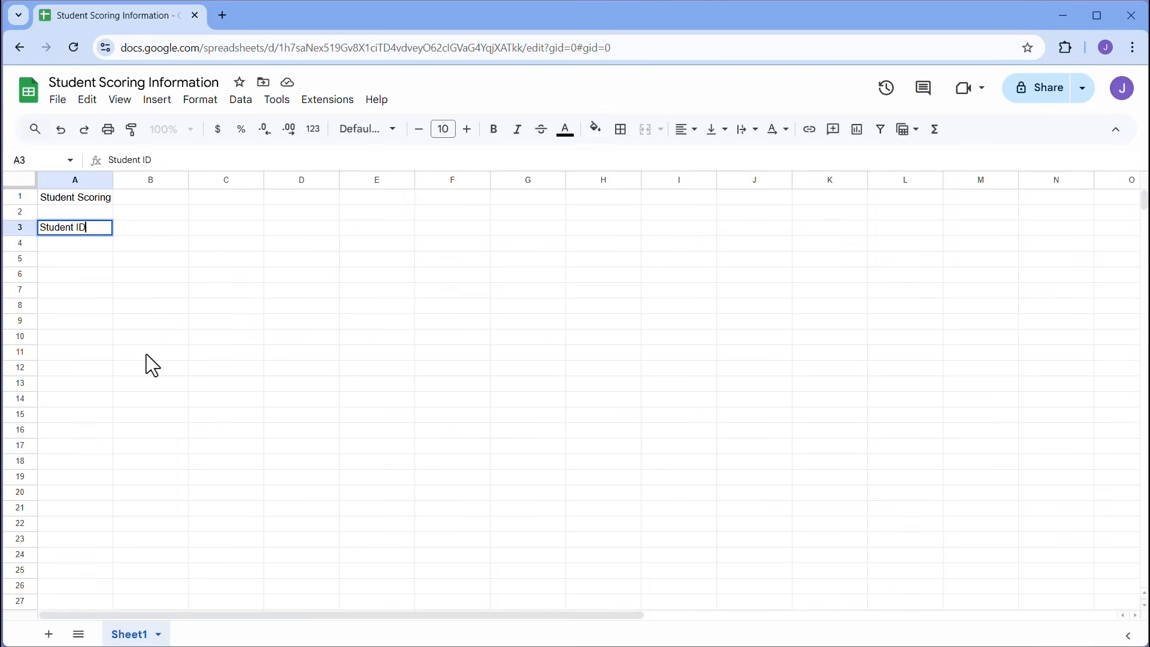
key(Tab)
key(Tab)
key(Tab)
key(Tab)
key(Tab)
key(Tab)
key(Tab)
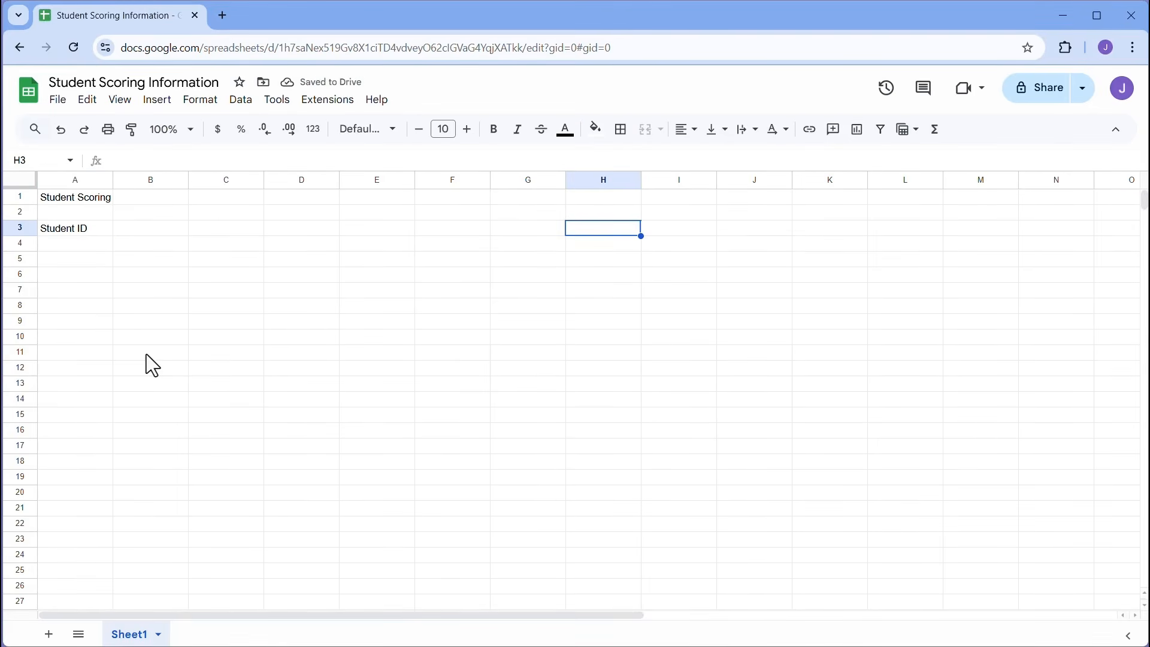
- Move around column A with Enter and arrow keys, ending on a row-3 cell
key(Left)
key(Left)
key(Left)
key(Left)
key(Left)
key(Left)
key(Left)
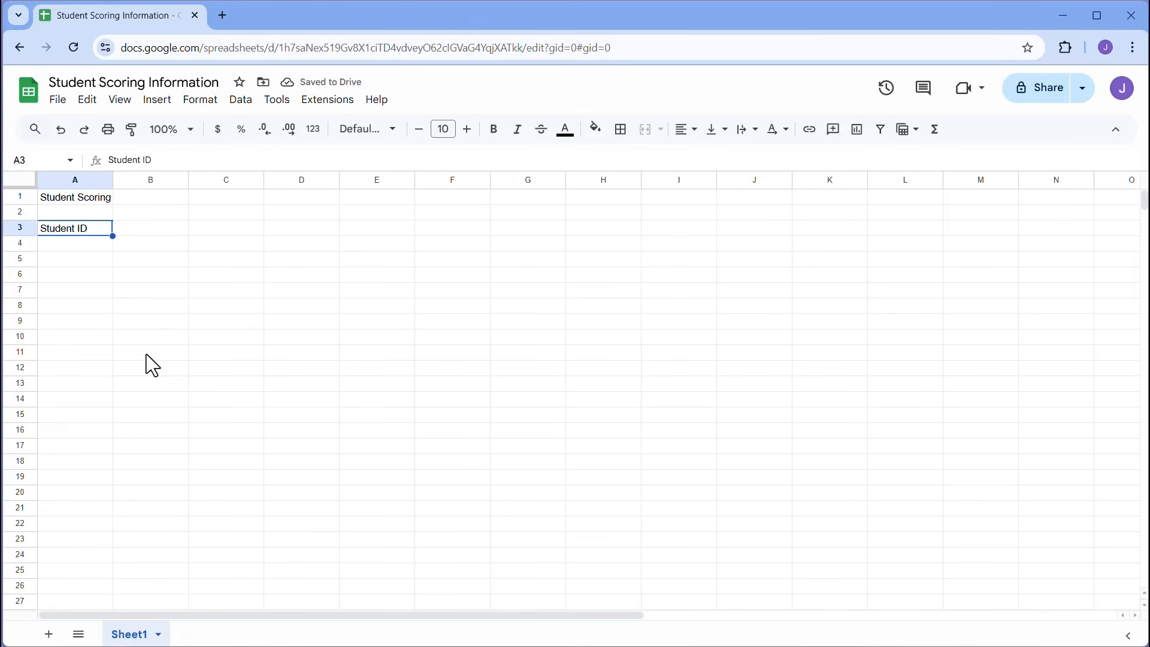
key(Return)
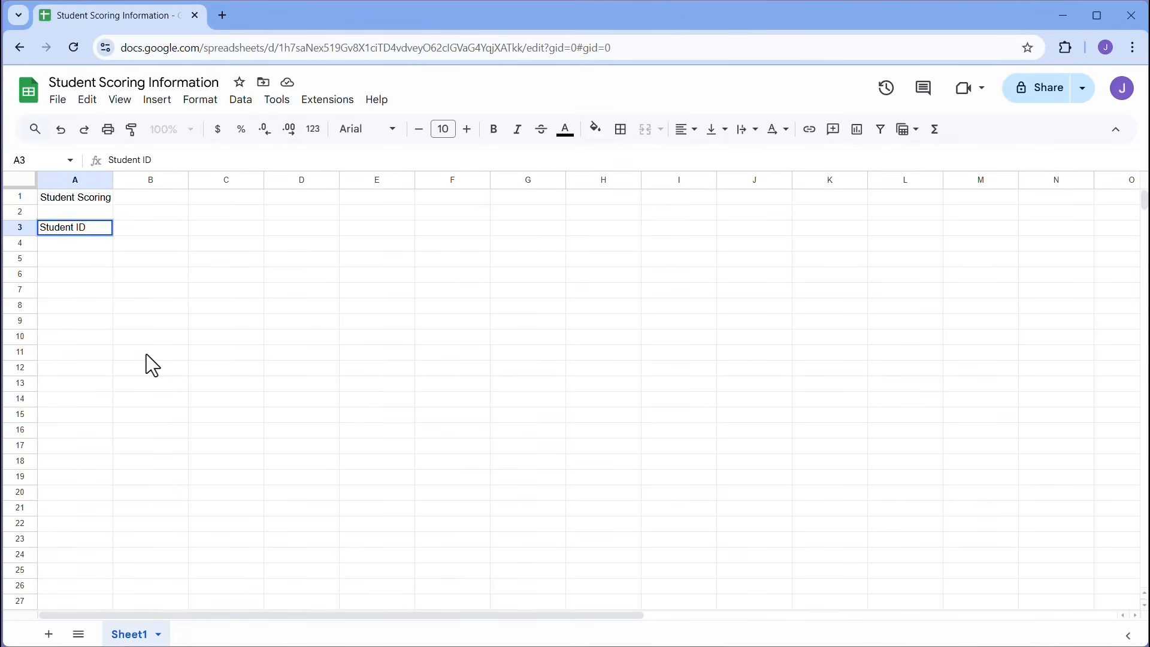
key(Return)
key(Return)
key(Return)
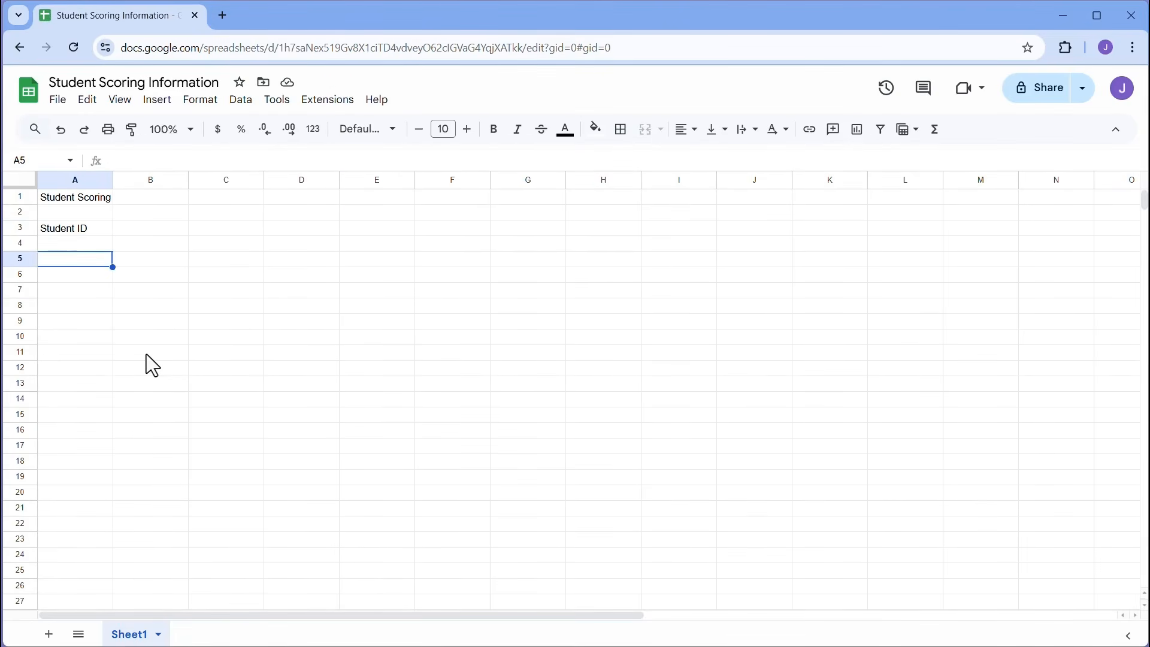
key(Return)
key(Return)
key(Return)
key(Return)
key(Return)
key(Return)
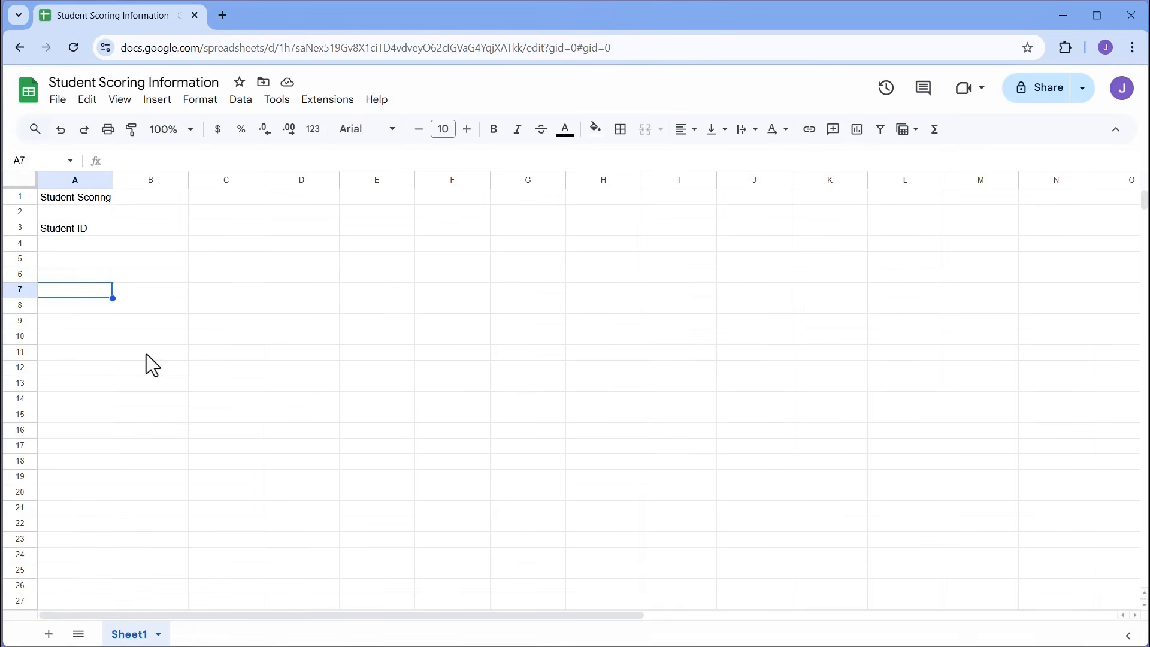
key(shift+Return)
key(shift+Return)
key(shift+Return)
key(shift+Return)
key(shift+Return)
key(shift+Return)
key(shift+Return)
key(shift+Return)
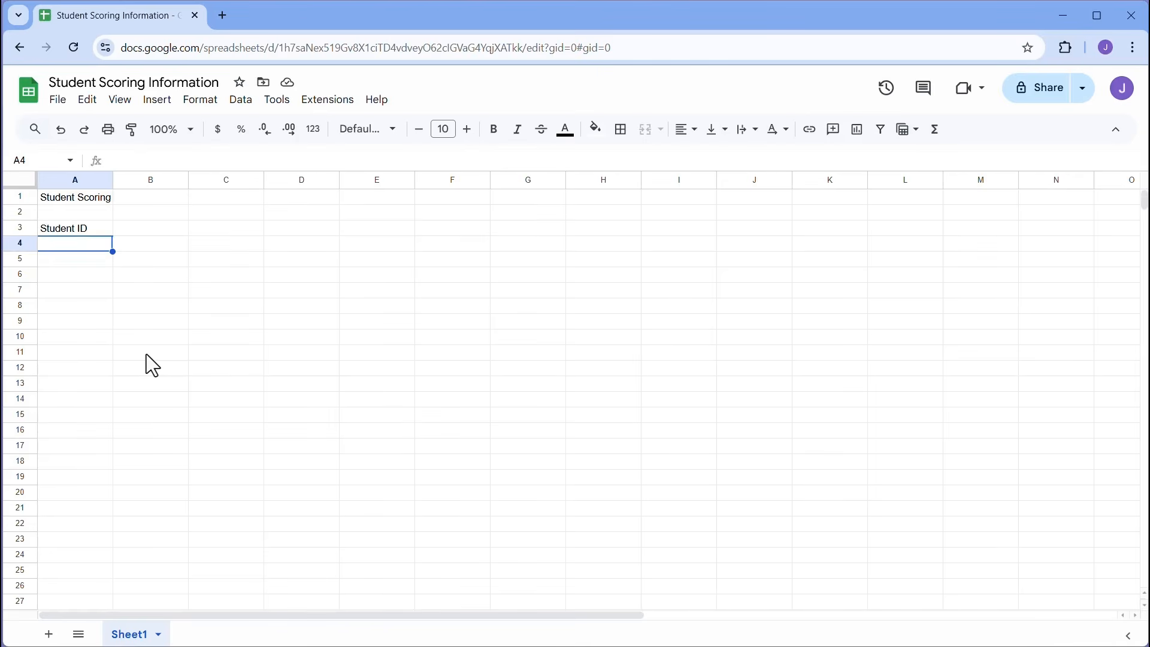
key(Up)
key(Right)
key(Right)
key(Down)
key(Left)
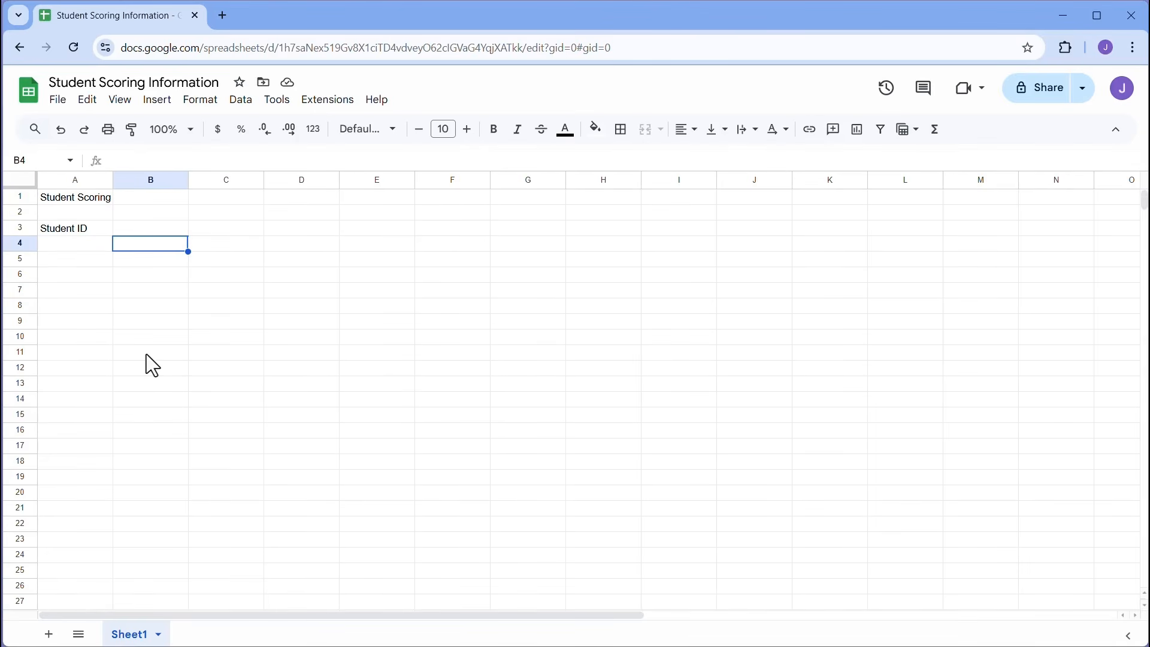
click(155, 231)
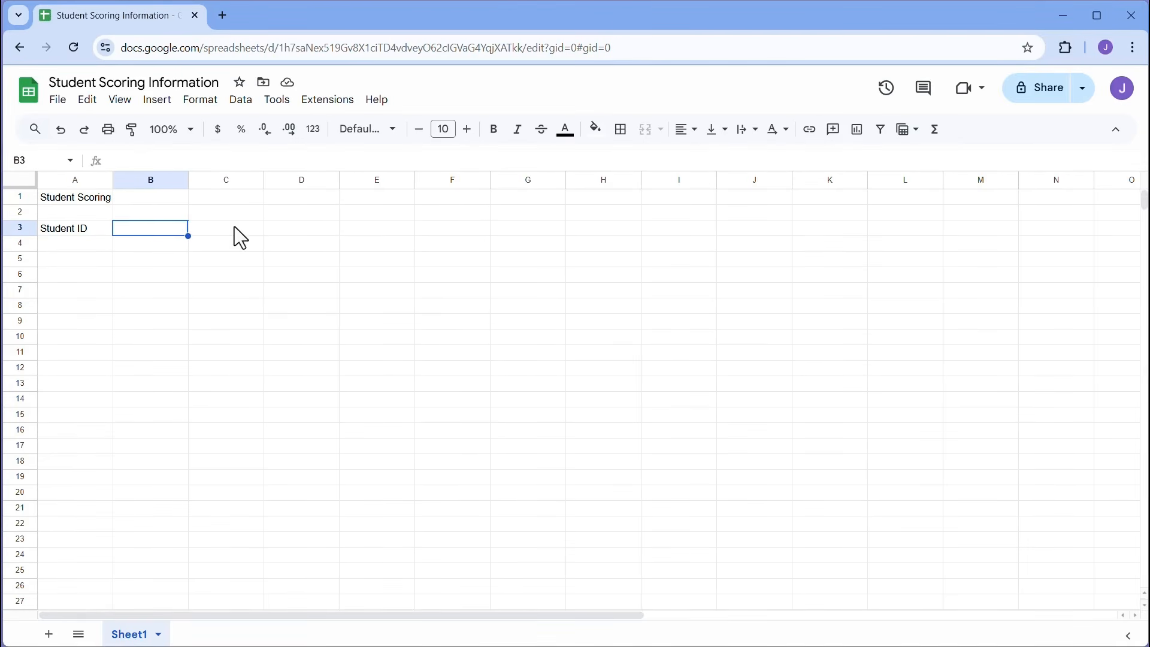
- Add the headers 'First Name' and 'Last Name' in B3 and C3
click(235, 227)
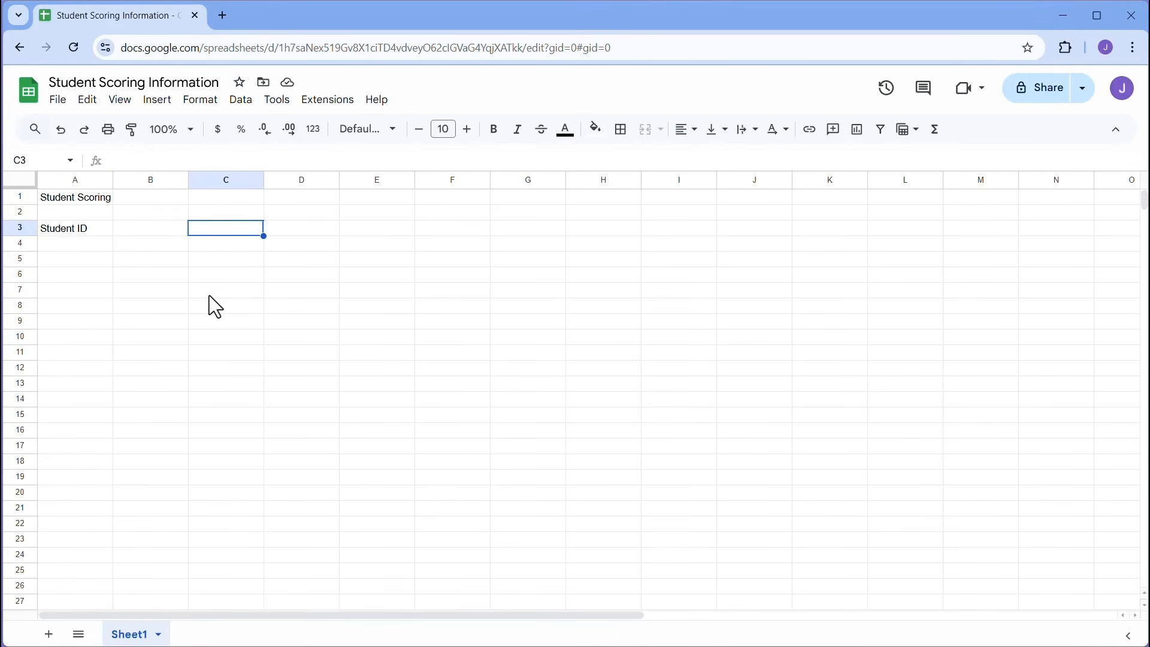
click(155, 228)
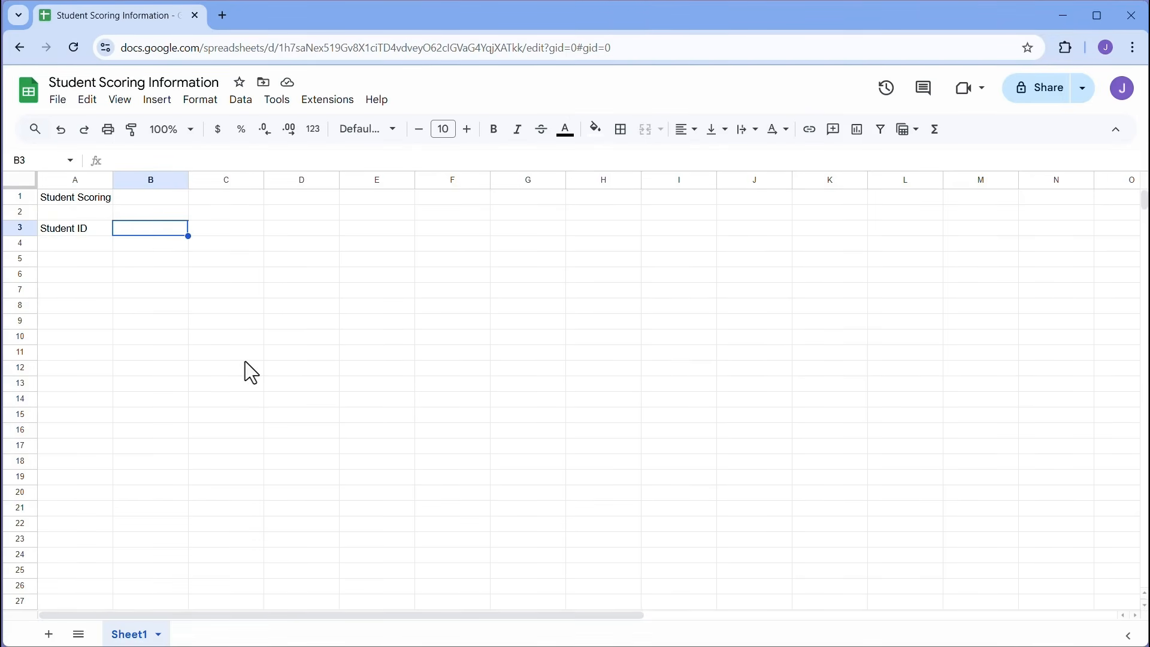
text(FirstN)
key(BackSpace)
text(Name)
key(Tab)
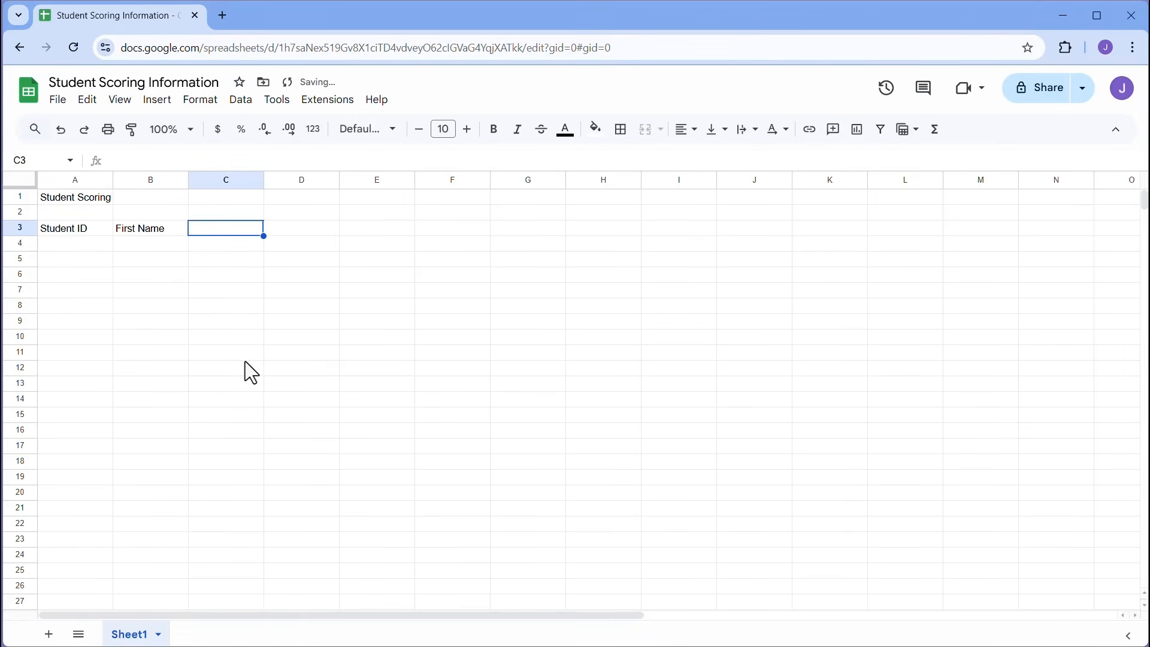
text(Last Name)
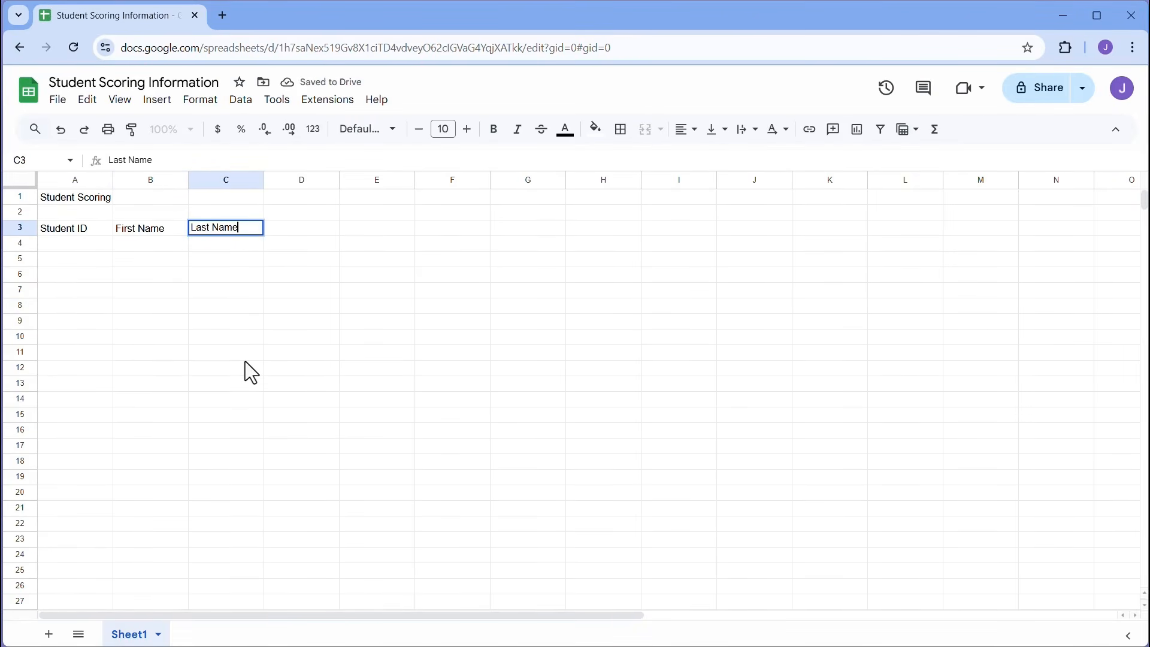
key(Tab)
- Add the headers 'Email', 'Birth Date' and 'Attendance Qtr 1' in D3 to F3
text(Email)
key(Tab)
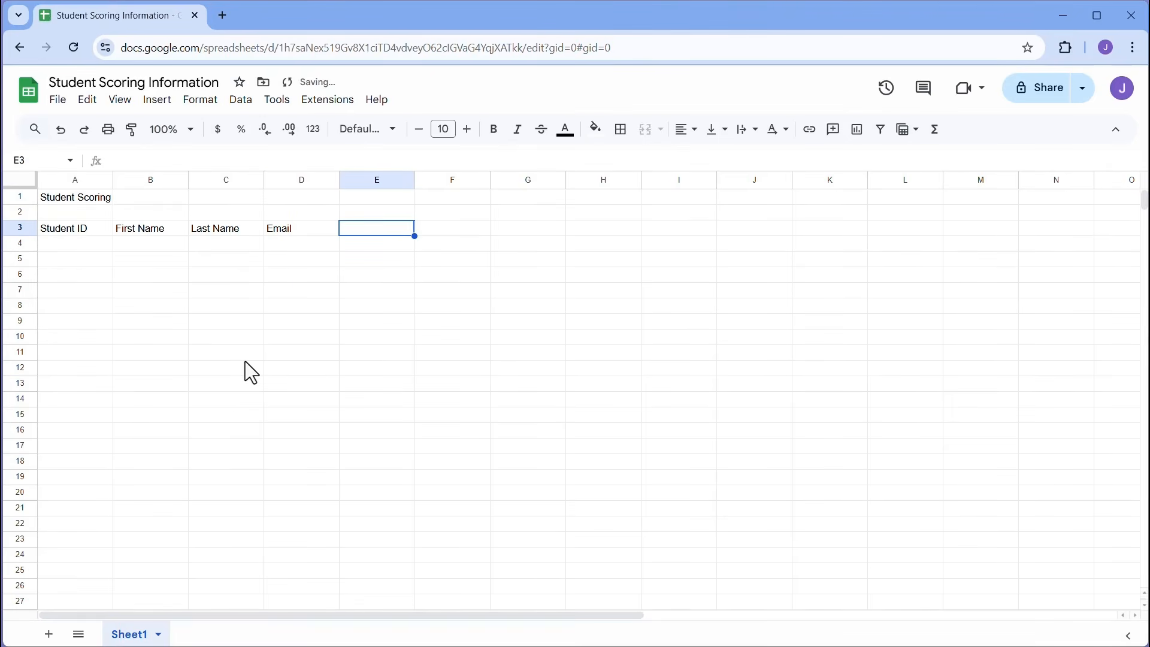
text(Bir)
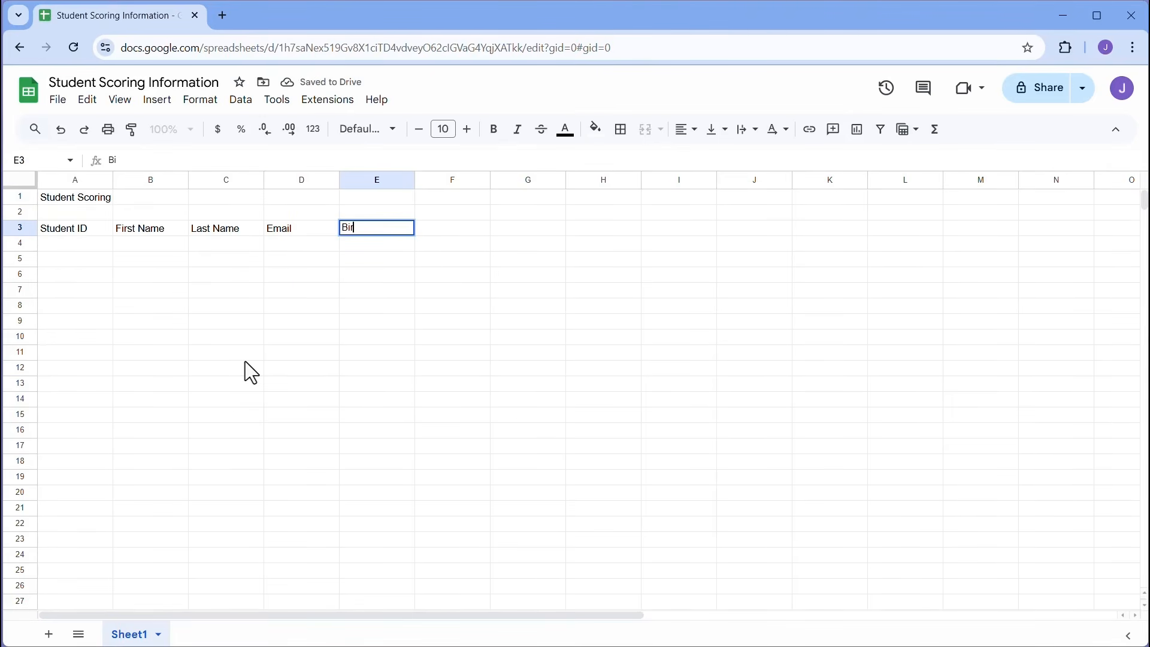
text(th Date)
key(Tab)
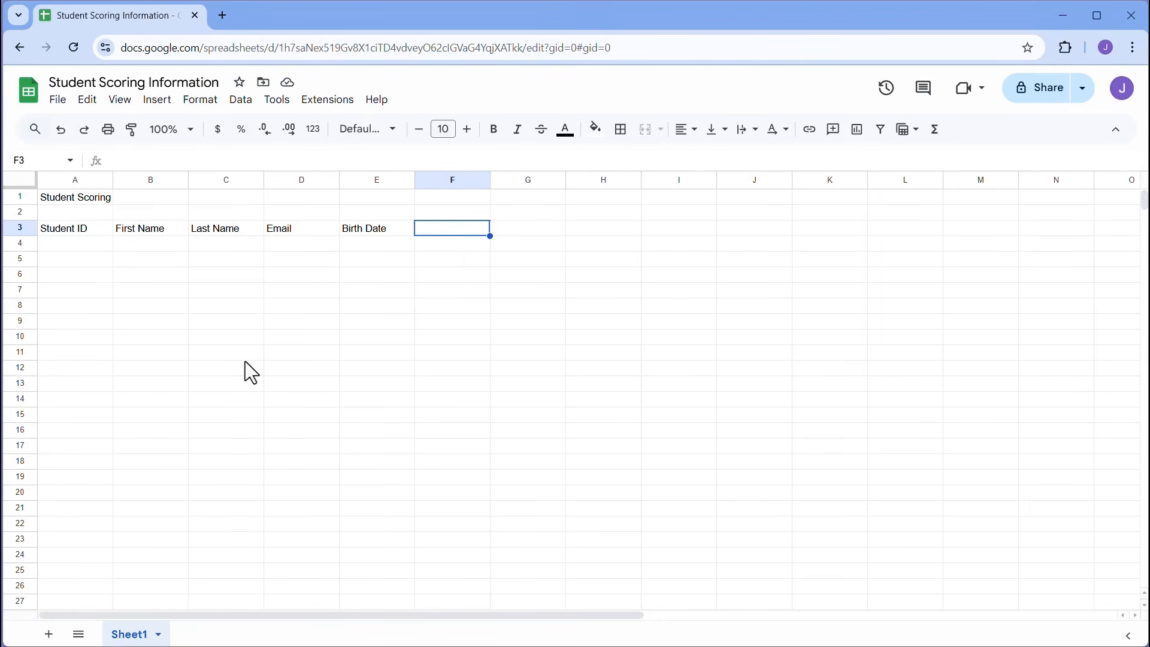
text(Attendance)
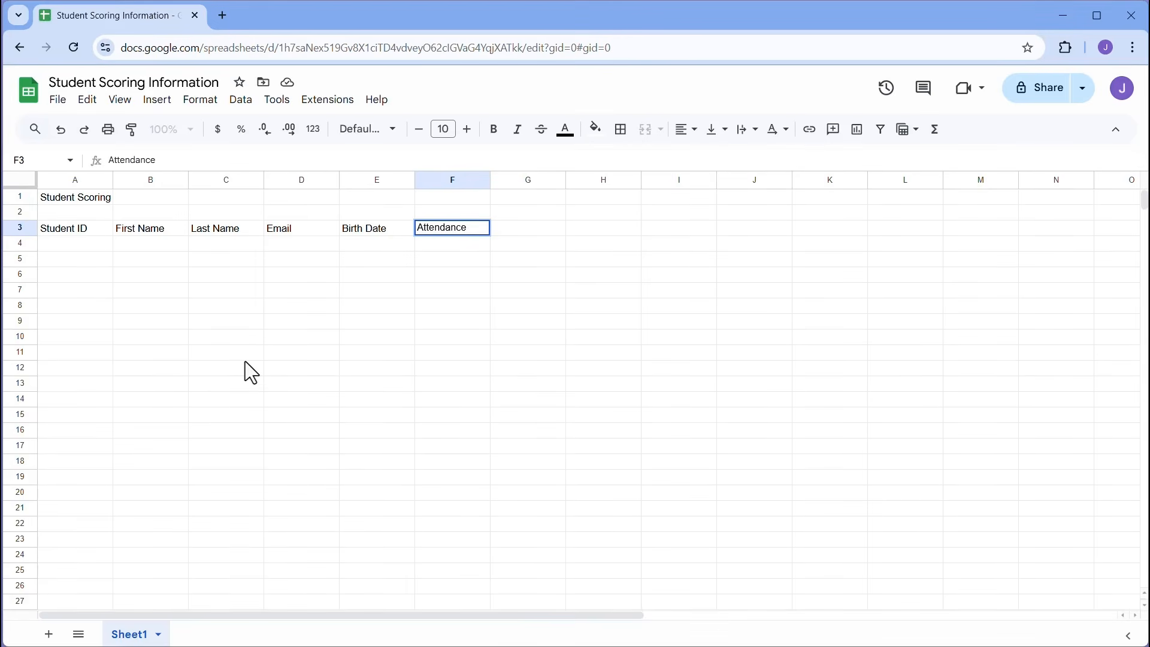
text( Qtr 1)
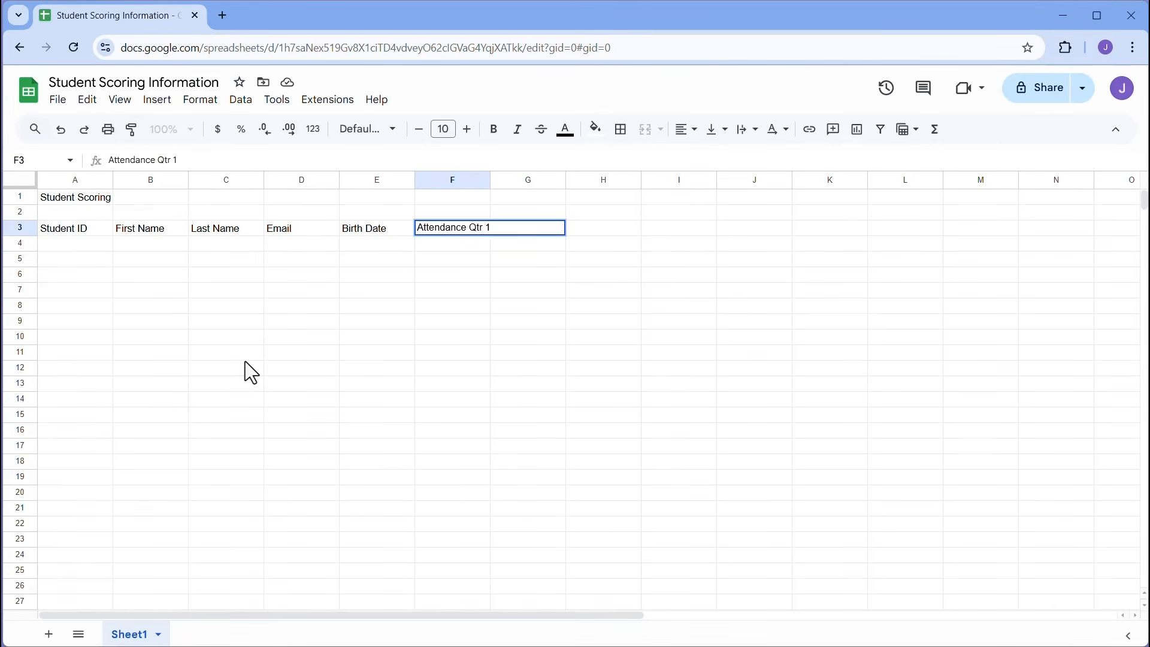
key(Return)
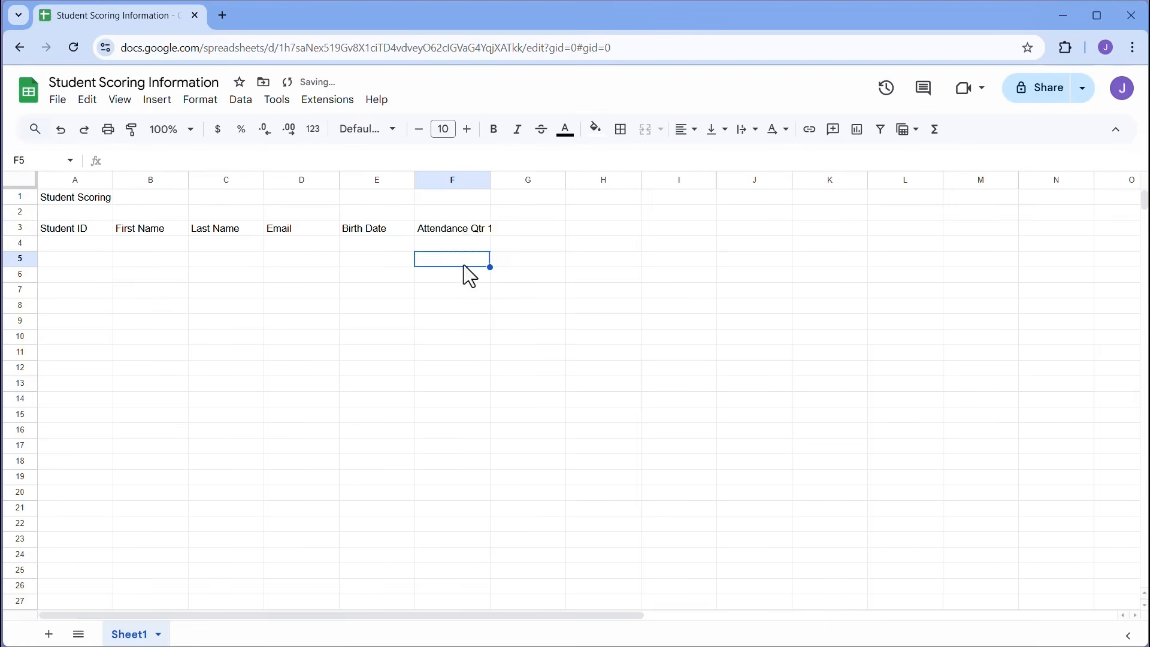
- Enter the number 1 in cell D6
click(465, 228)
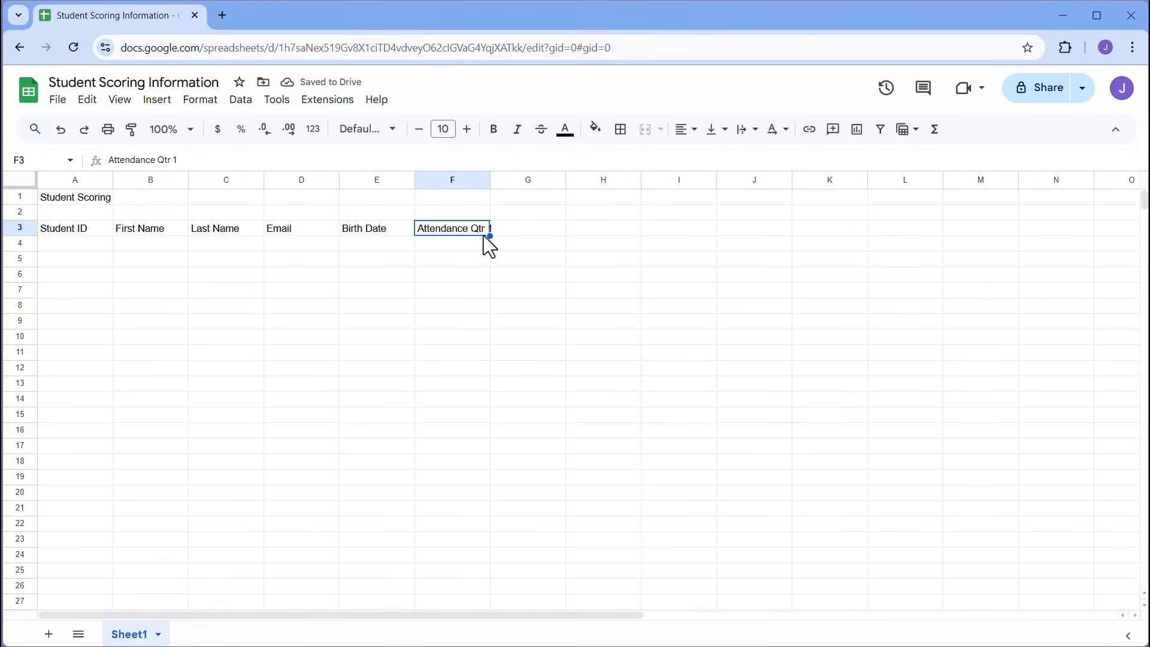
click(520, 232)
click(470, 232)
click(469, 263)
click(519, 264)
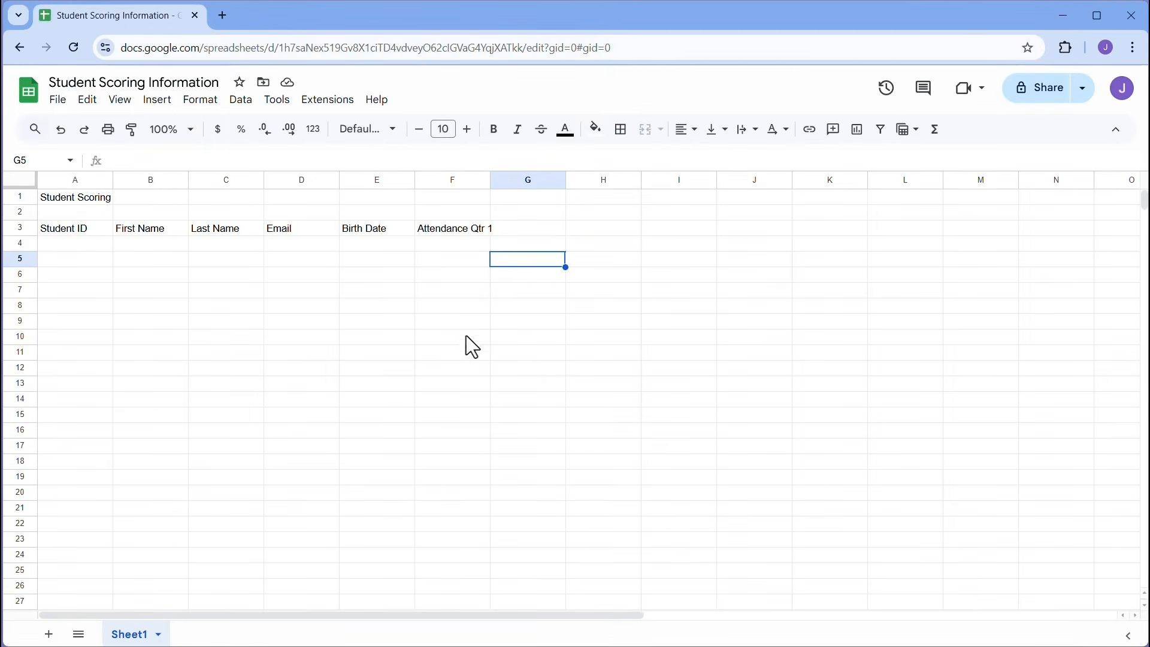
click(289, 276)
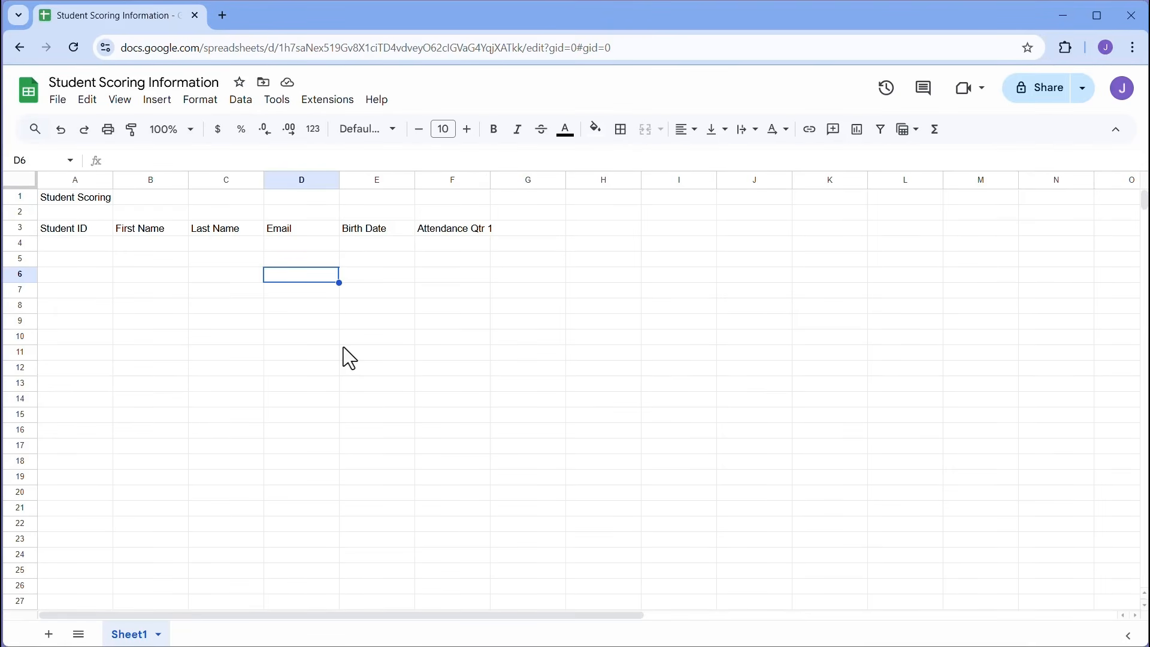
text(1)
key(Return)
click(310, 279)
- Fill D6:D17 with 1s, deleting the extra 1 that landed in D18
drag(338, 282, 338, 455)
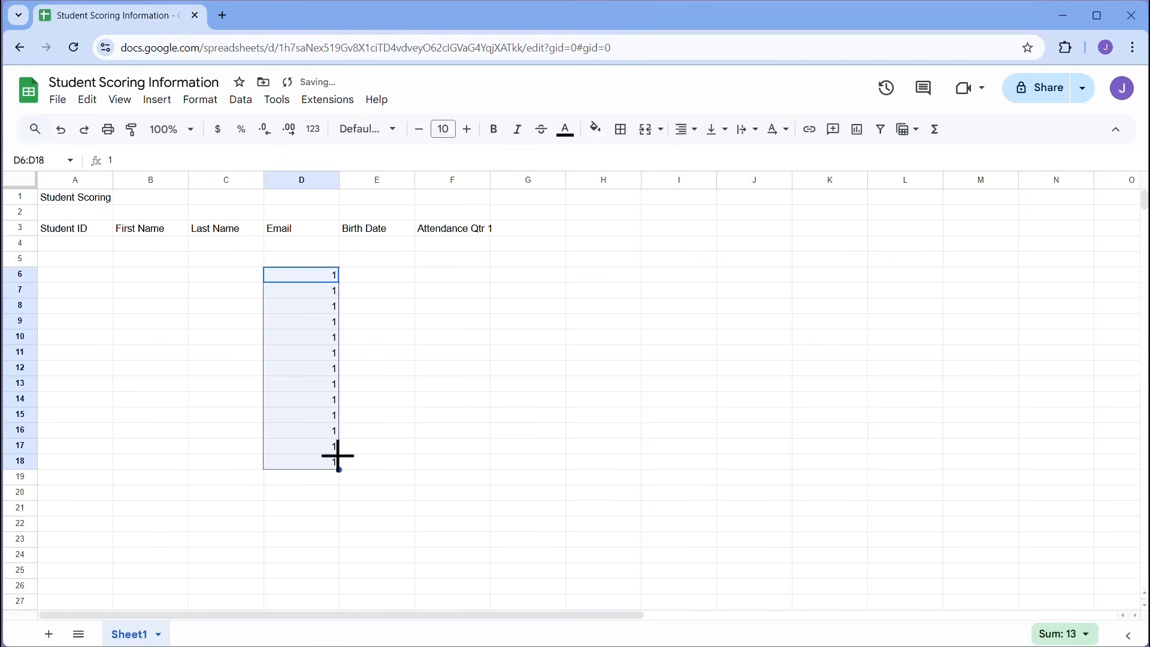
click(319, 450)
click(324, 462)
key(Delete)
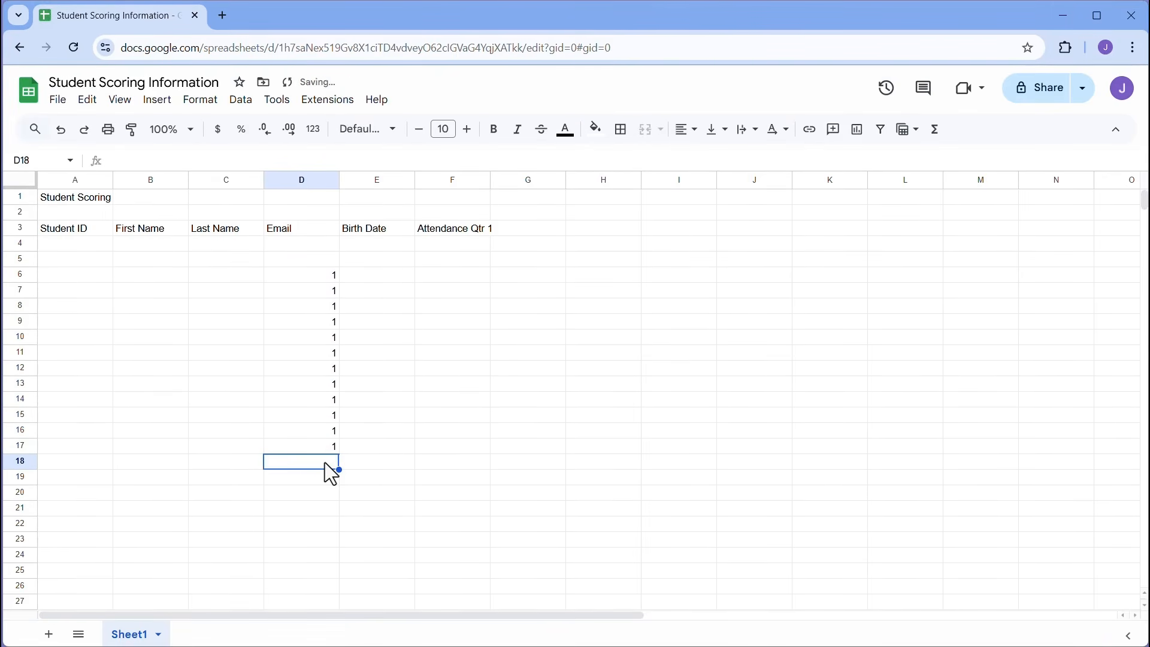
- Fill E6:E17 with the series 1 through 12 from a 1, 2 pattern
click(372, 275)
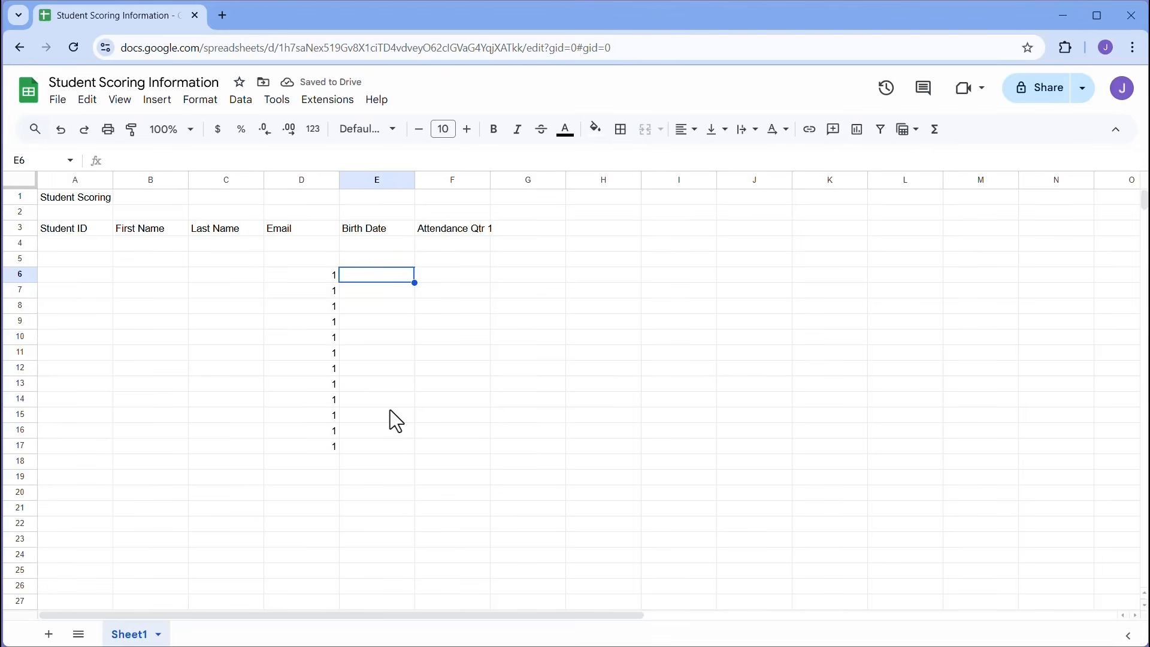
text(1)
key(Return)
text(2)
key(Return)
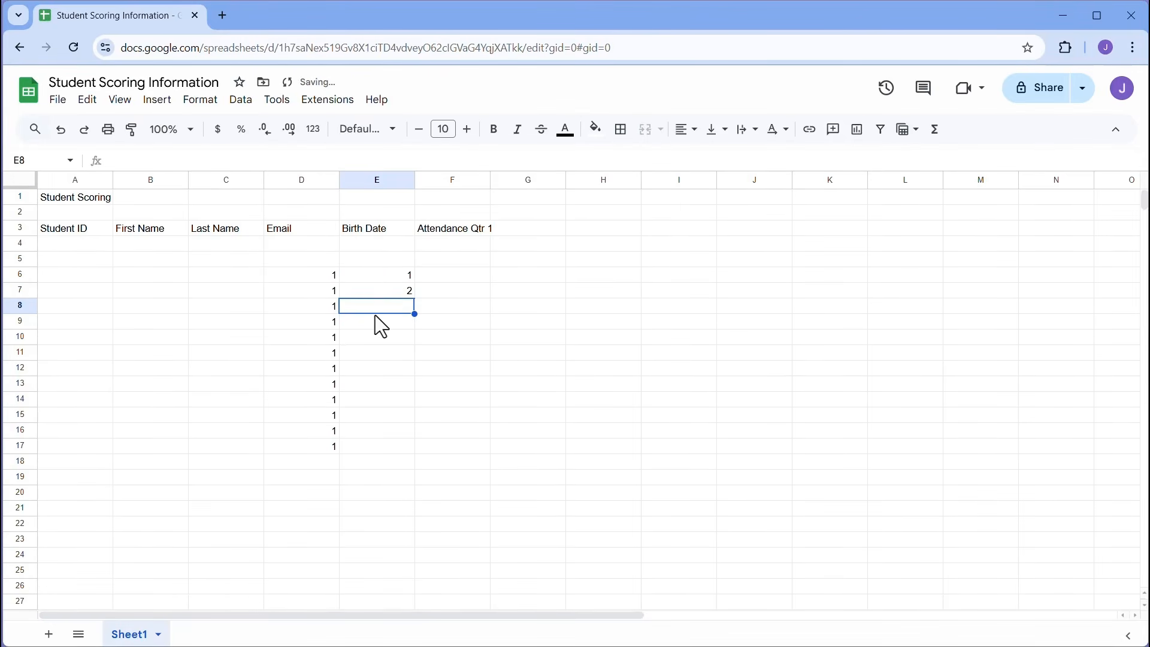
drag(379, 278, 413, 298)
double_click(415, 299)
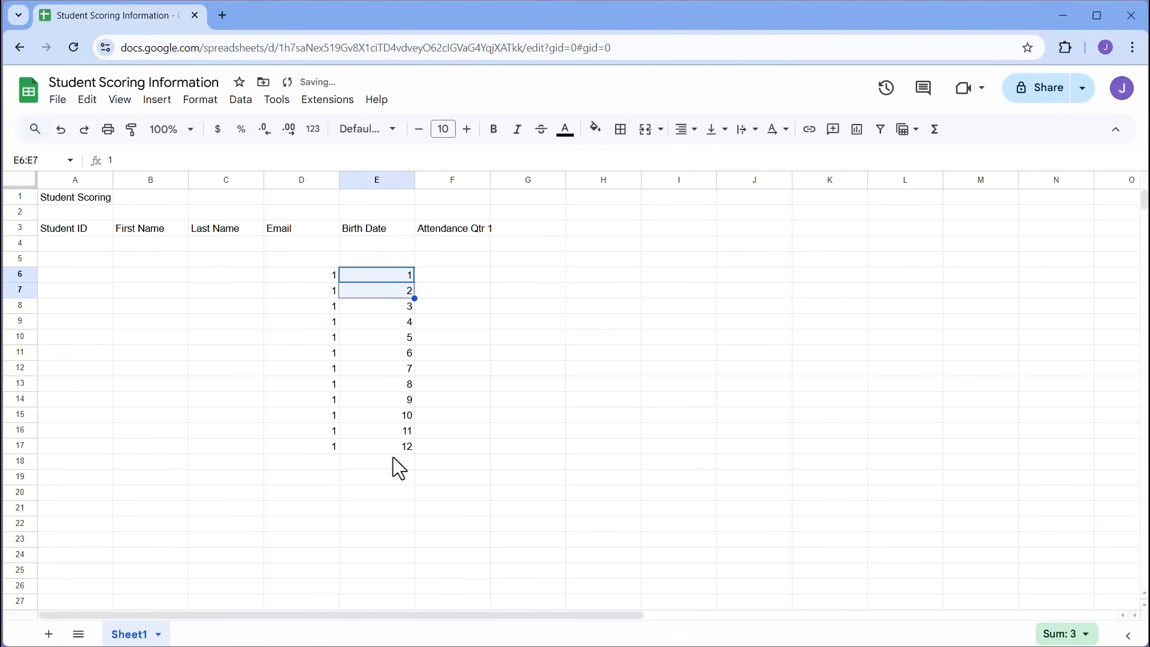
click(384, 275)
drag(384, 275, 389, 293)
- Fill F6:F17 with even numbers 2 through 24 from a 2, 4 pattern
click(451, 279)
text(2)
key(Return)
text(4)
key(Return)
drag(457, 275, 459, 293)
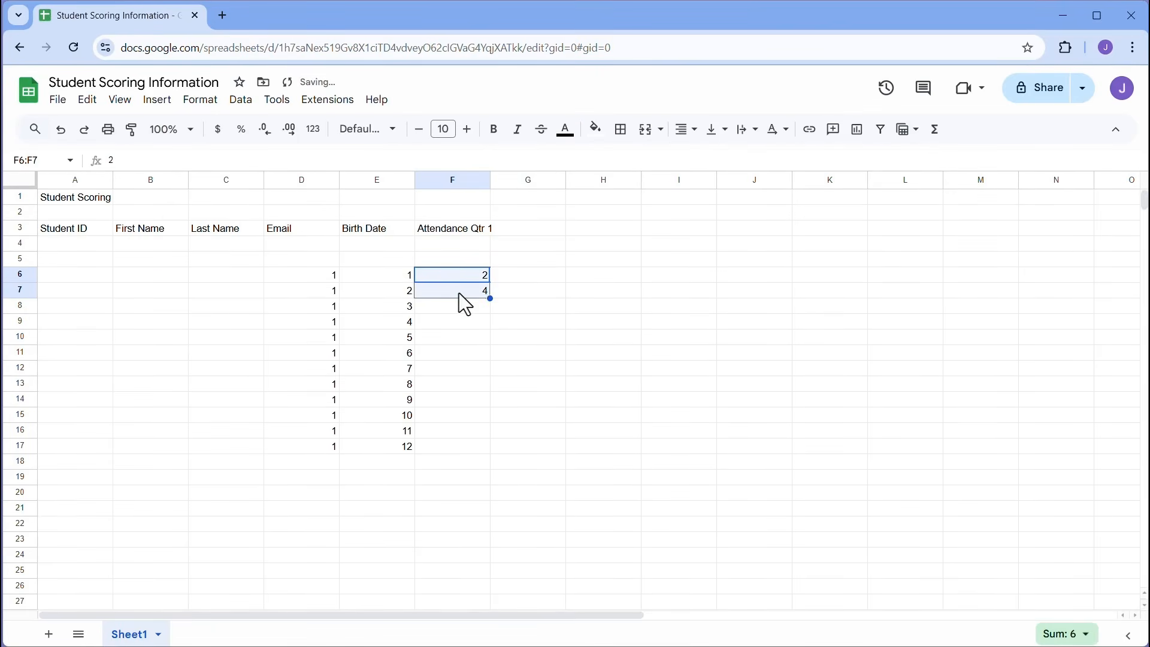
double_click(490, 299)
click(534, 278)
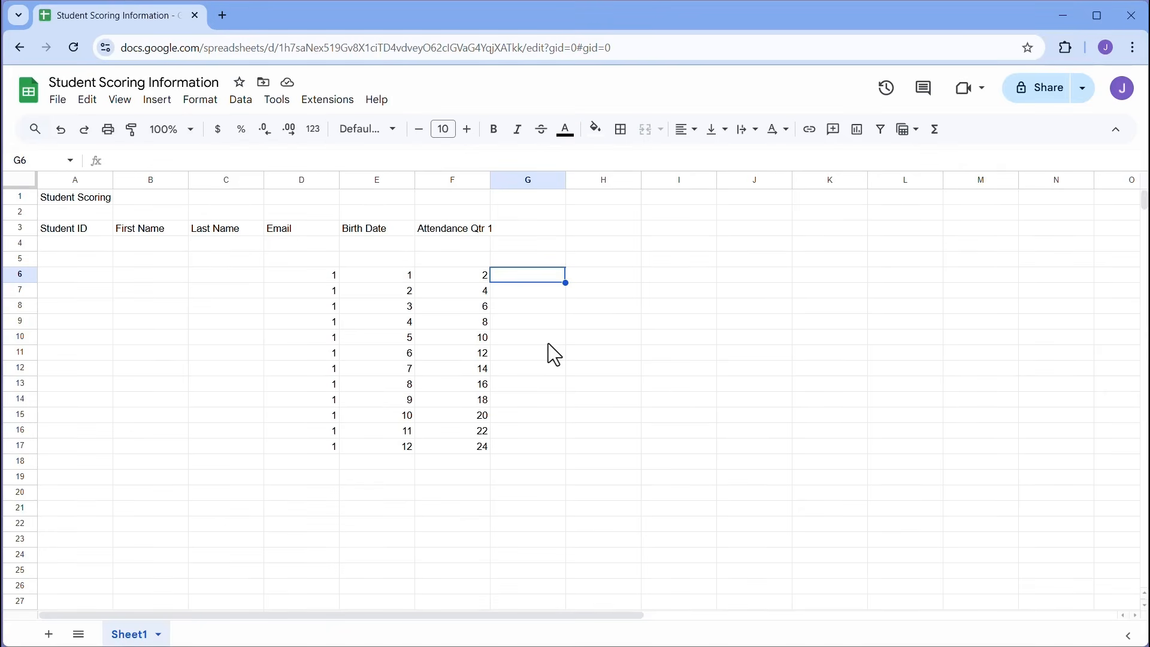
- Enter 10/20/2024 in G6 and fill consecutive dates down to 10/31/2024 in row 17
text(10/)
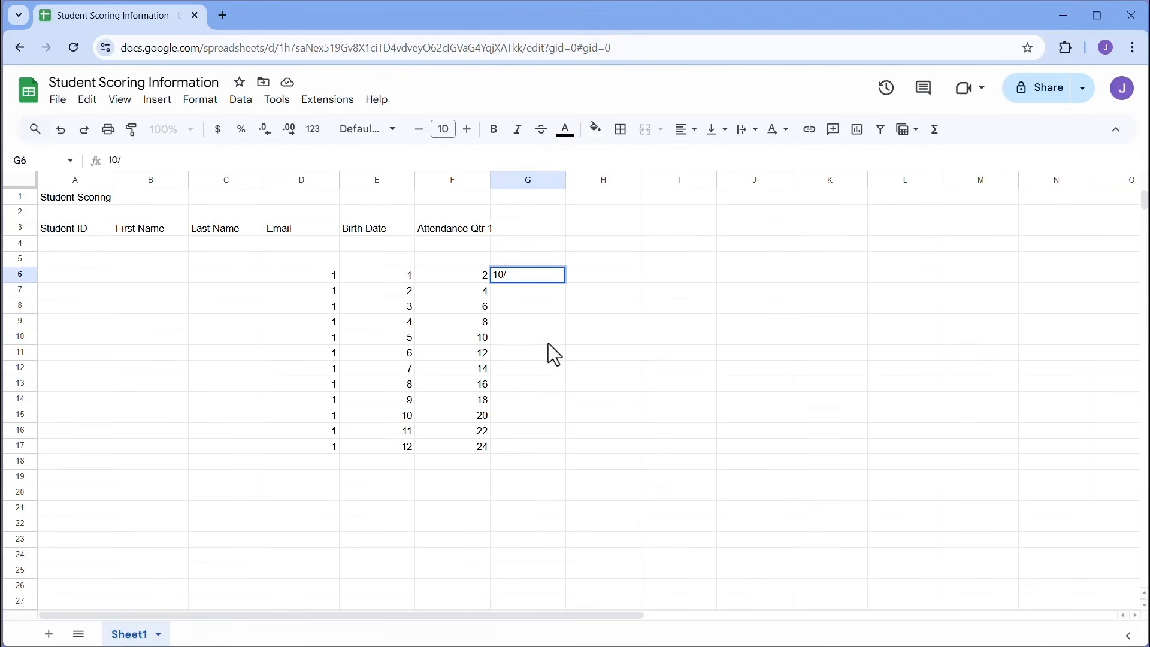
text(20/2024)
key(Return)
click(549, 275)
double_click(567, 282)
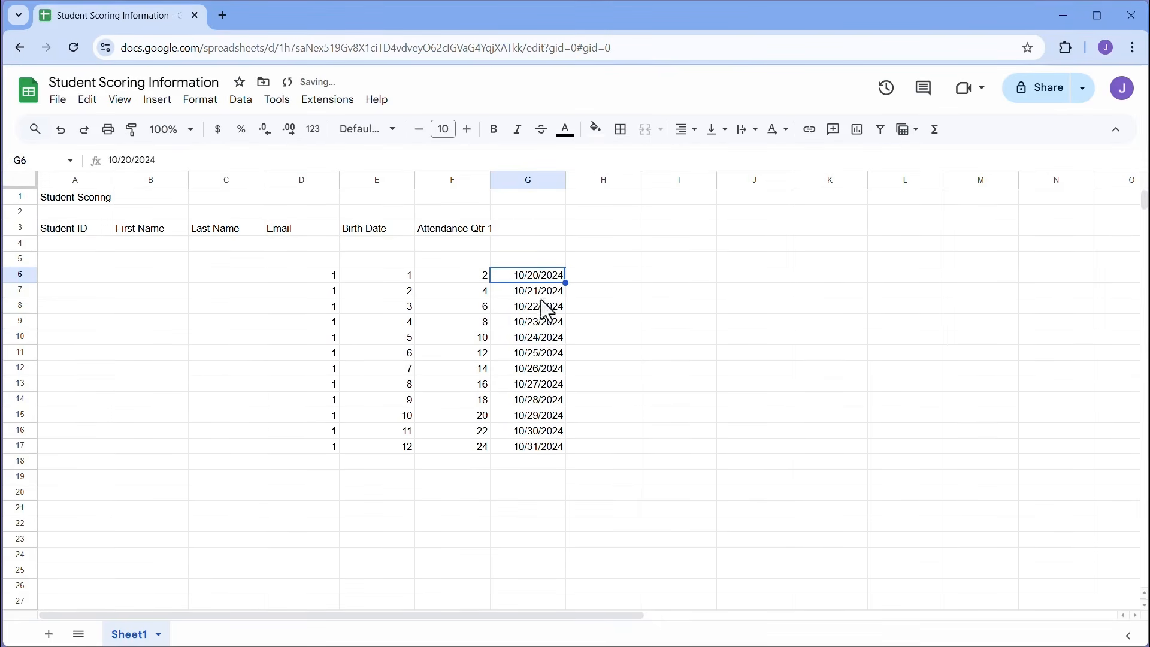
- Fill H6:H17 with month names from January and I6:I17 with short months from Jan
click(593, 277)
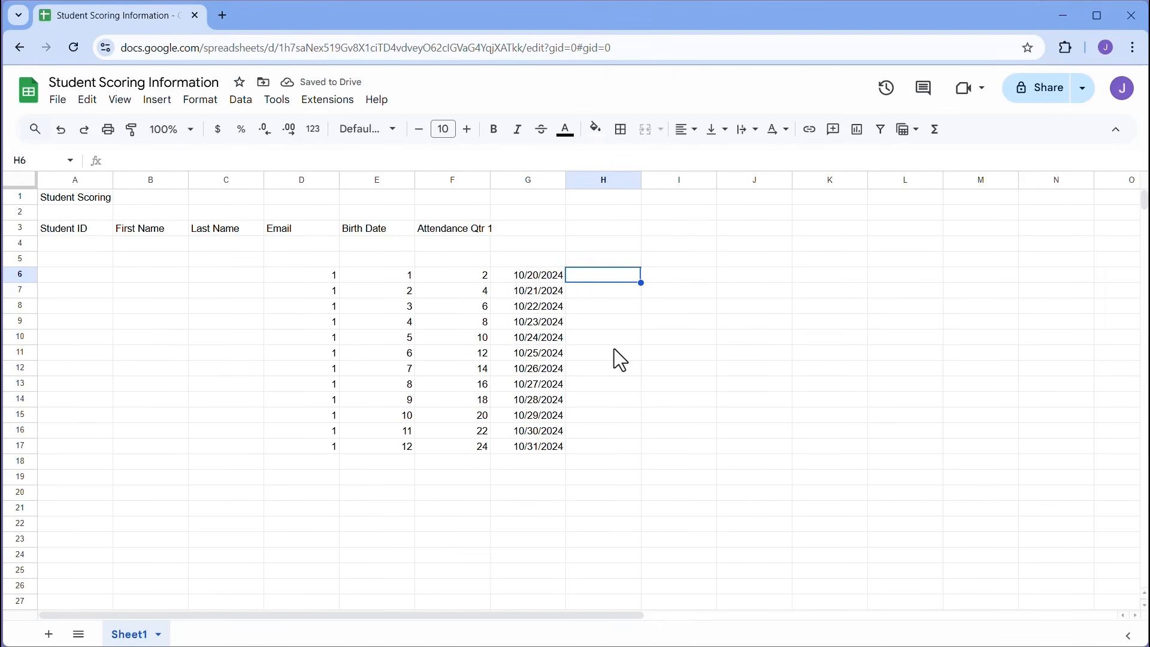
text(January)
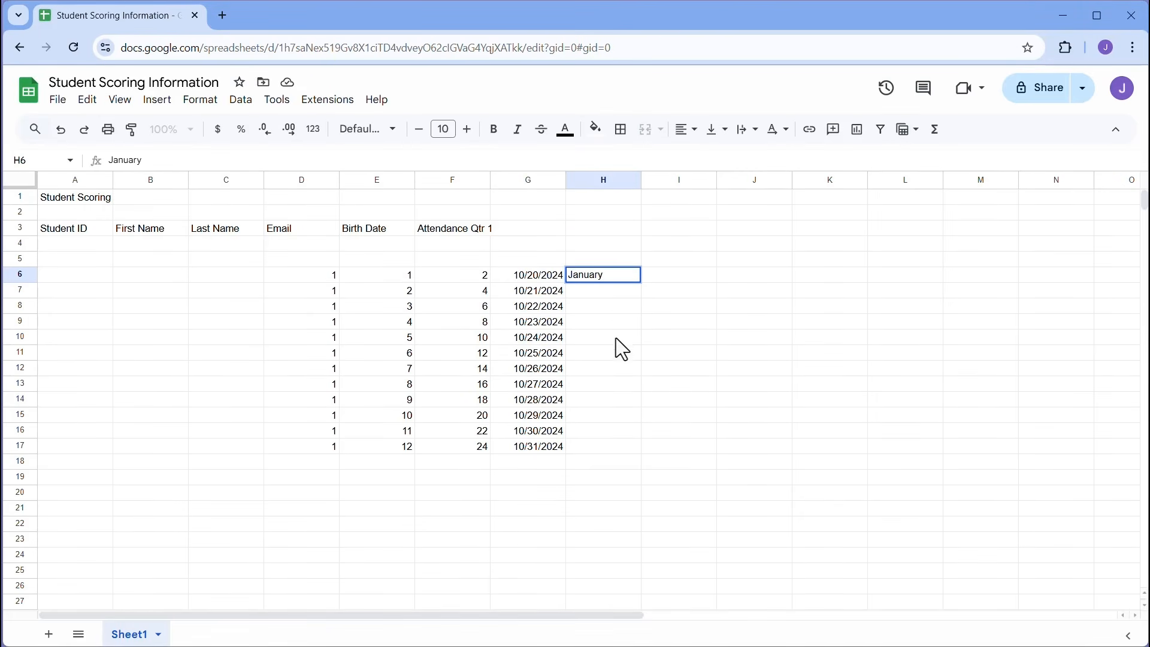
key(ctrl+Return)
double_click(641, 283)
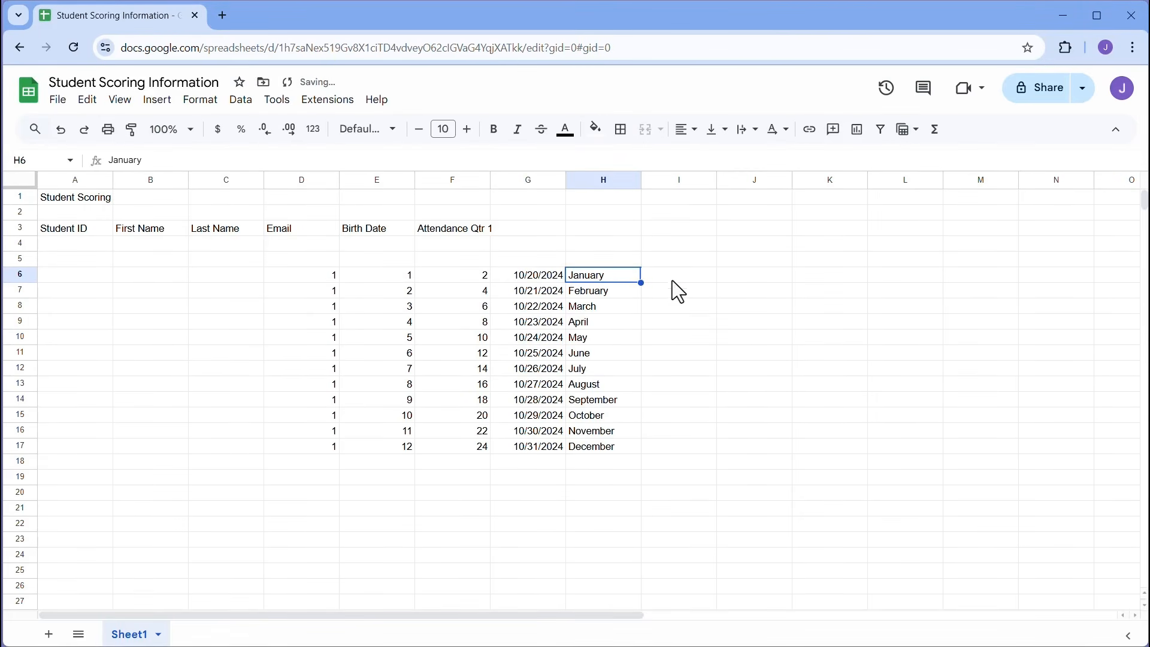
click(672, 274)
text(Jan)
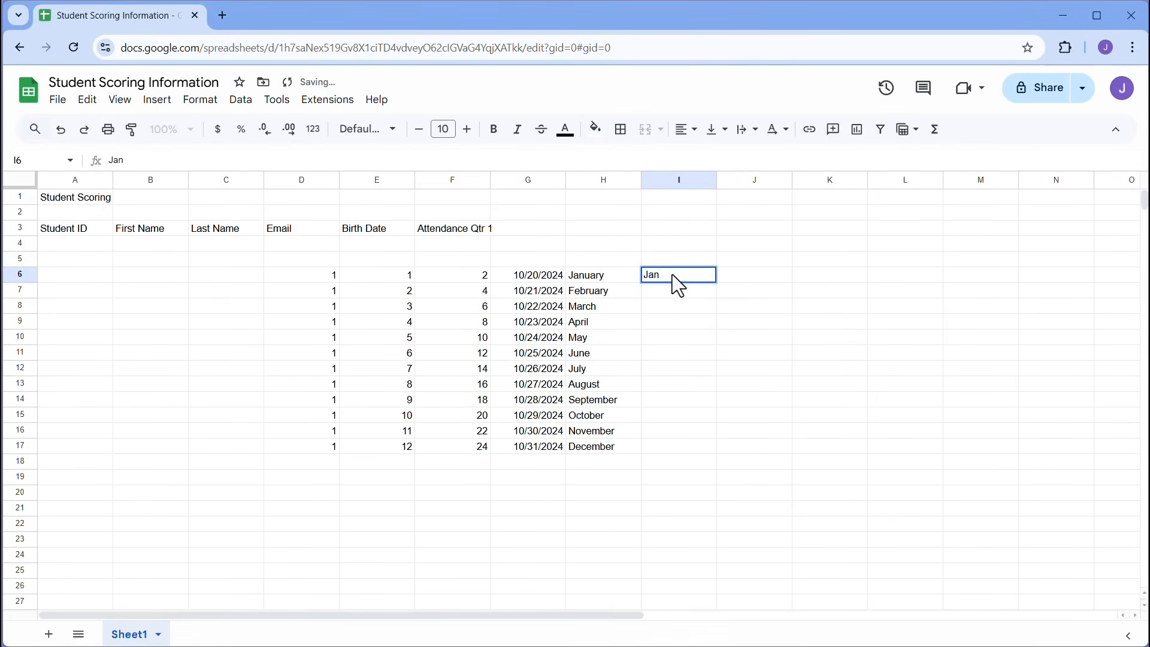
click(691, 289)
click(692, 277)
double_click(717, 283)
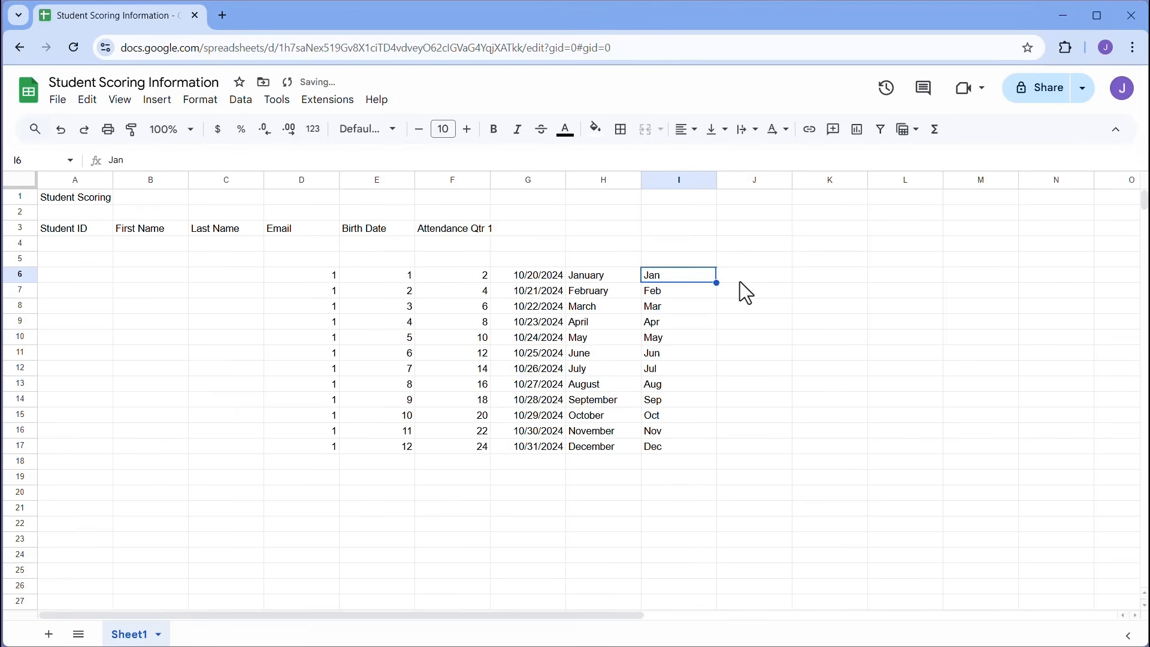
- Fill J6:J17 with weekday names from Monday and K6:K17 with short weekdays from Mon
click(739, 280)
text(Monday)
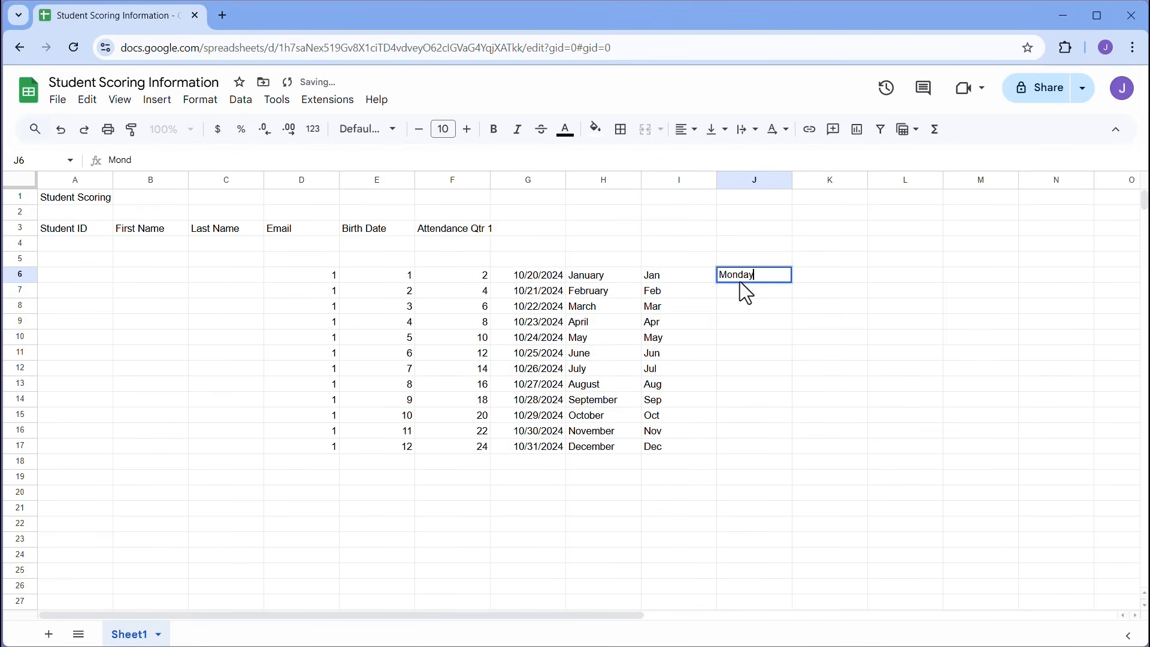
click(778, 290)
click(783, 279)
double_click(792, 283)
click(810, 280)
text(Mo)
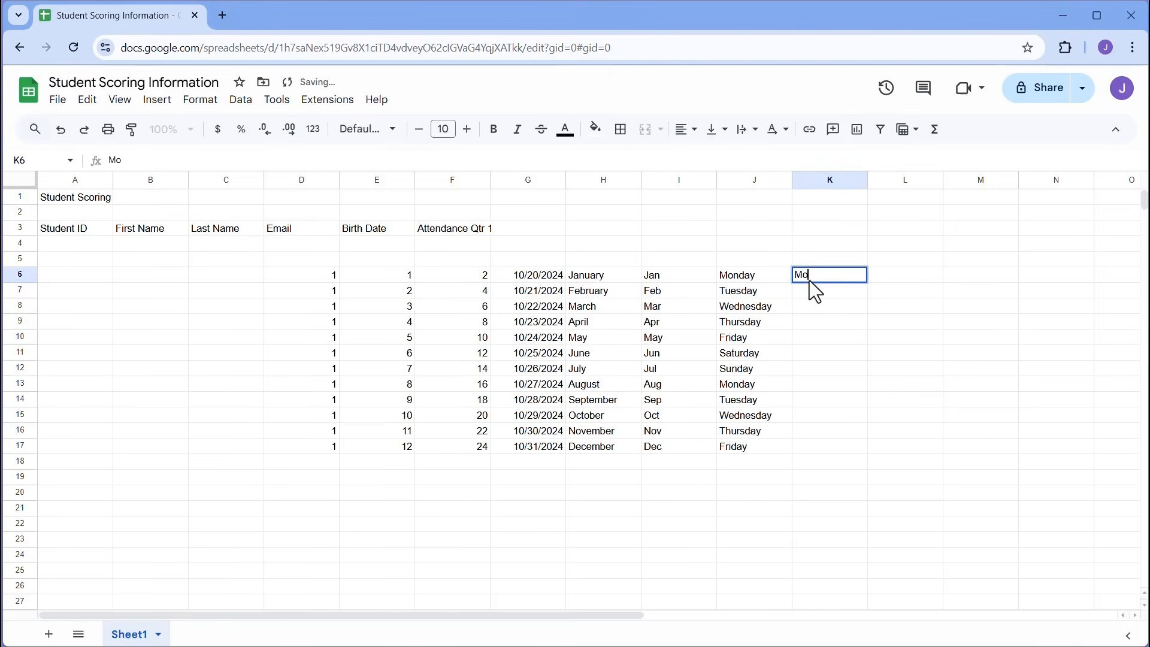
text(n)
click(850, 290)
click(860, 276)
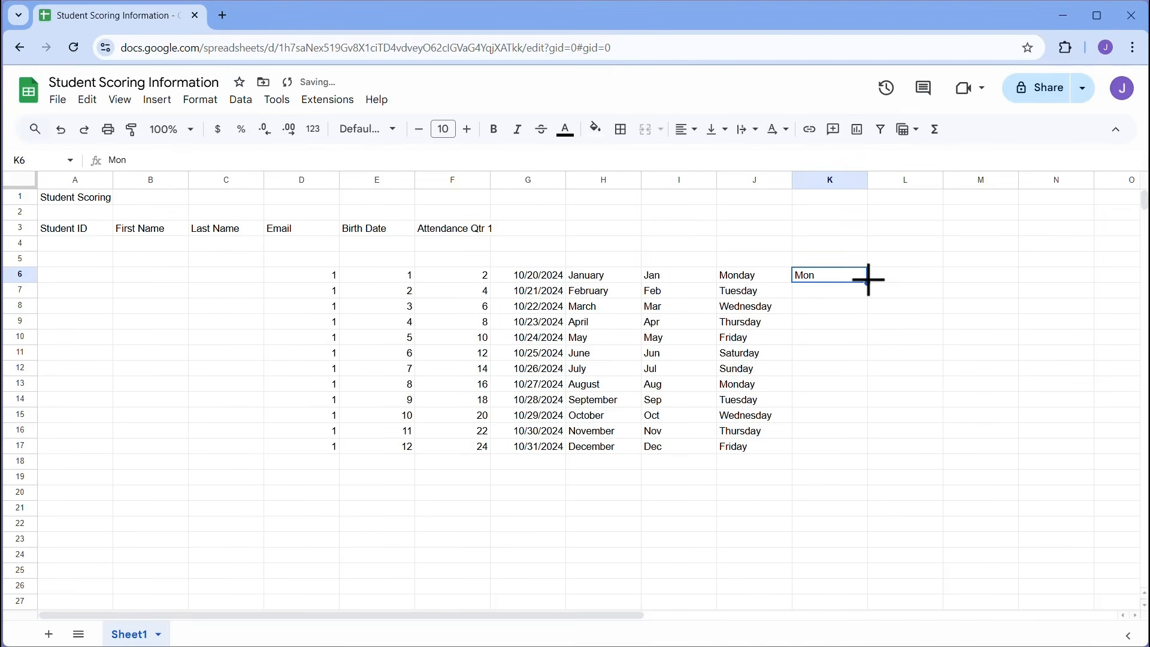
double_click(868, 281)
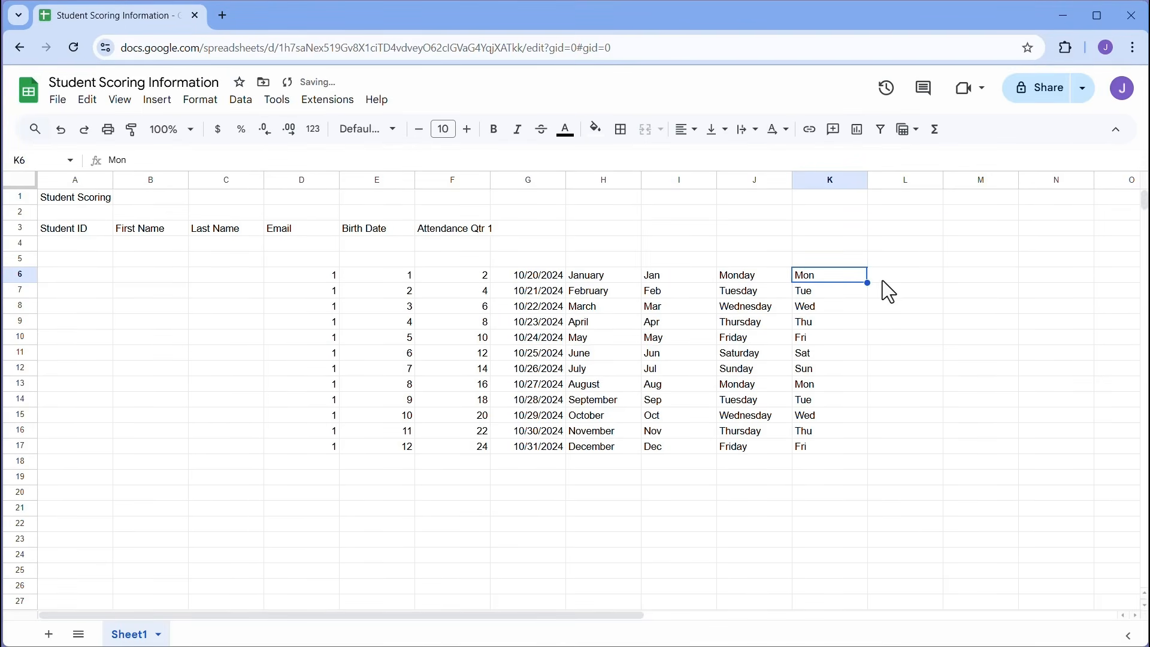
- Fill L6:L17 with the series Week 1 through Week 12
click(883, 281)
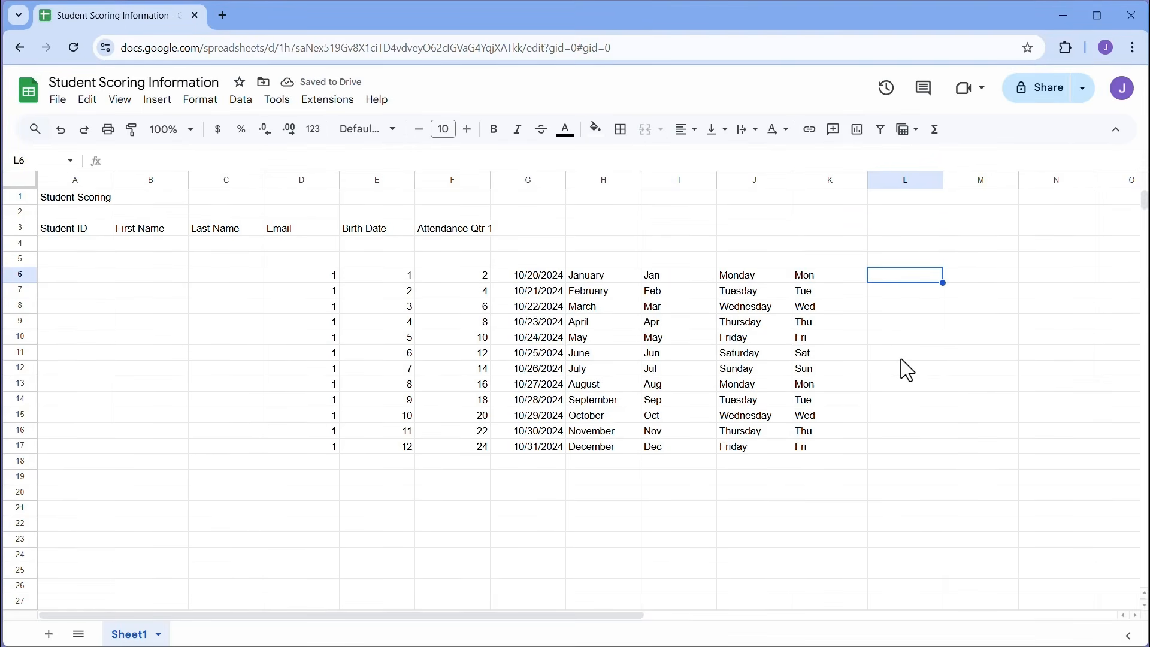
text(Week 1)
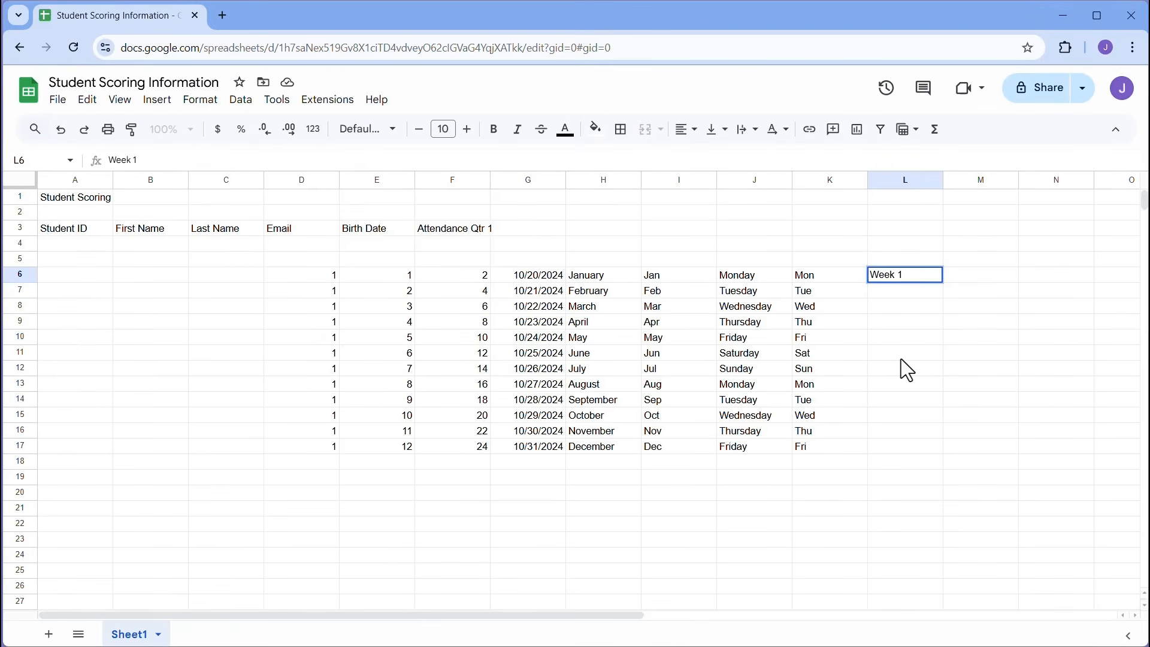
key(Return)
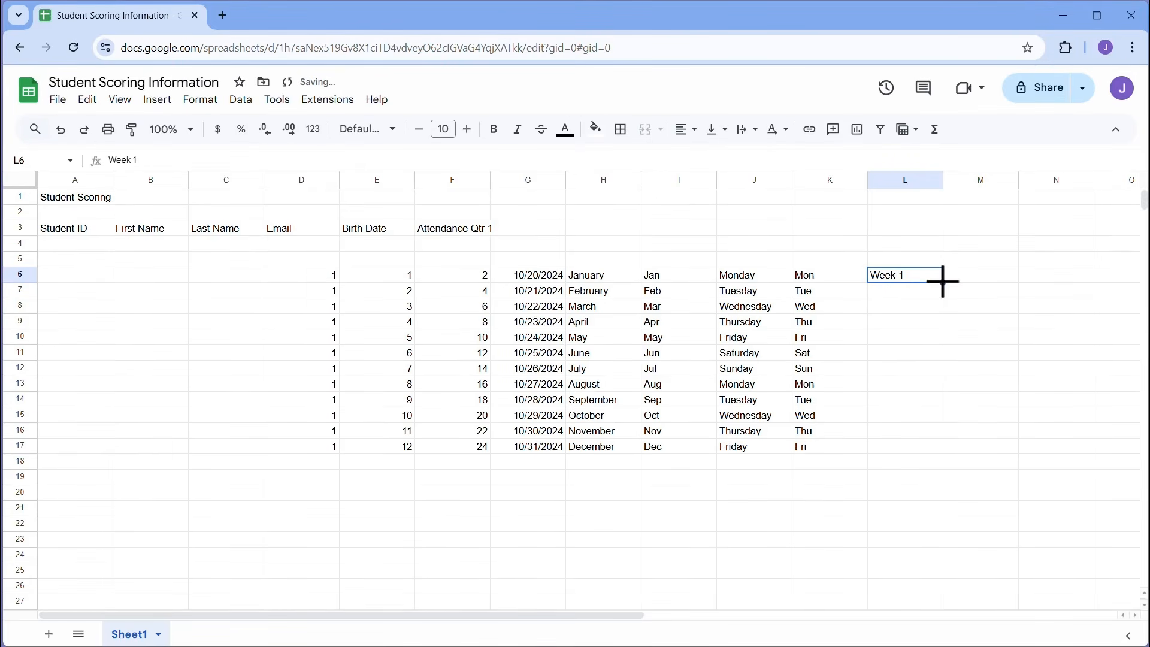
double_click(942, 282)
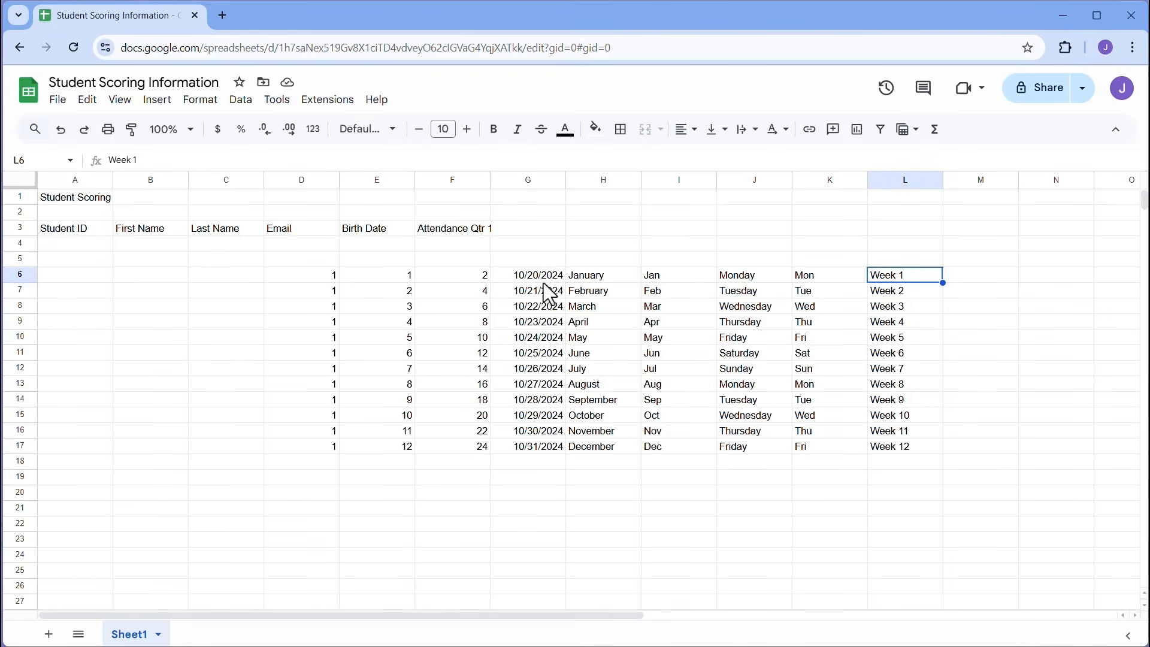
click(453, 230)
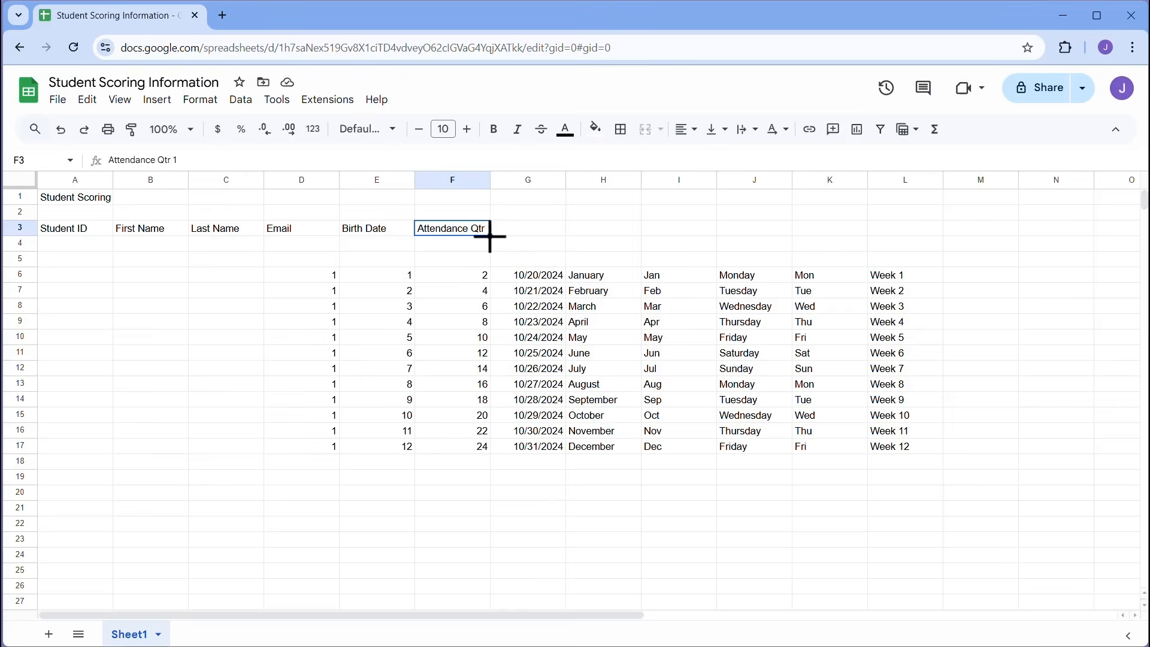
- Extend the Attendance Qtr 1 header in F3 right to create Qtr 2, Qtr 3 and Qtr 4 in G3:I3
drag(490, 236, 674, 231)
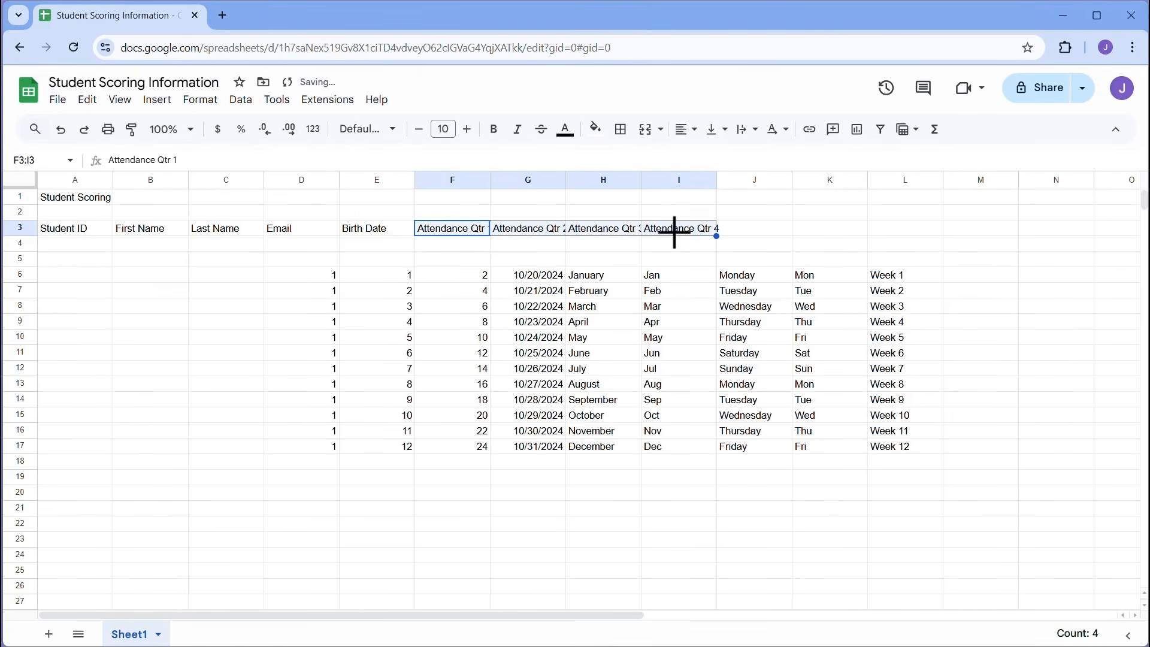
click(497, 235)
click(460, 234)
click(528, 234)
click(610, 235)
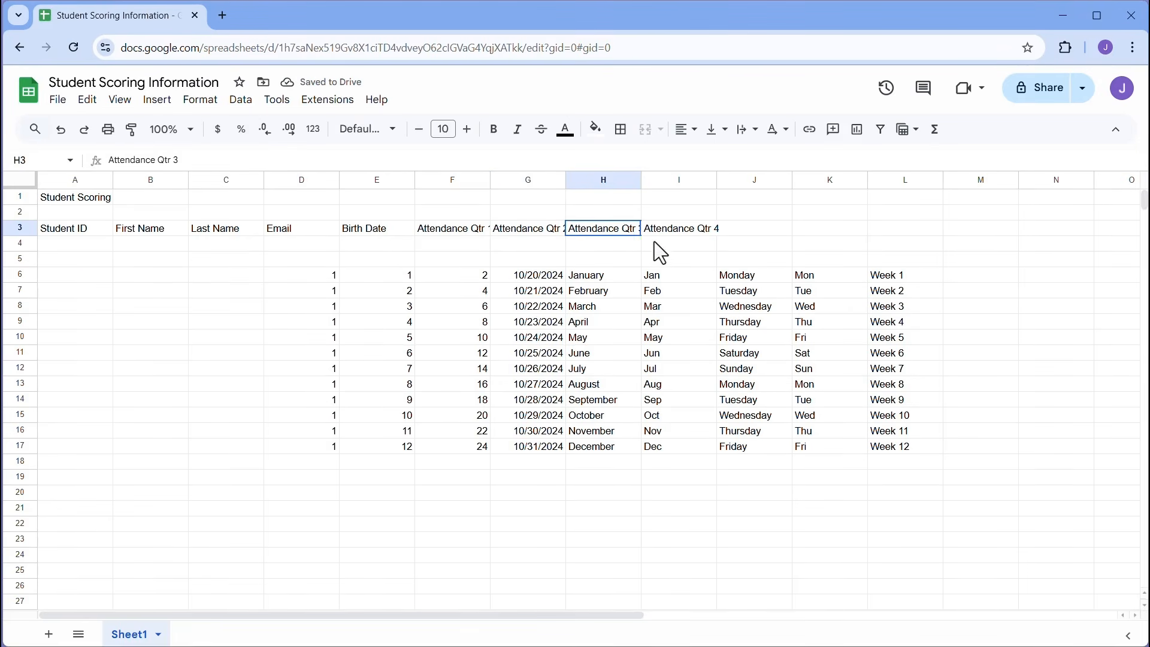
click(678, 233)
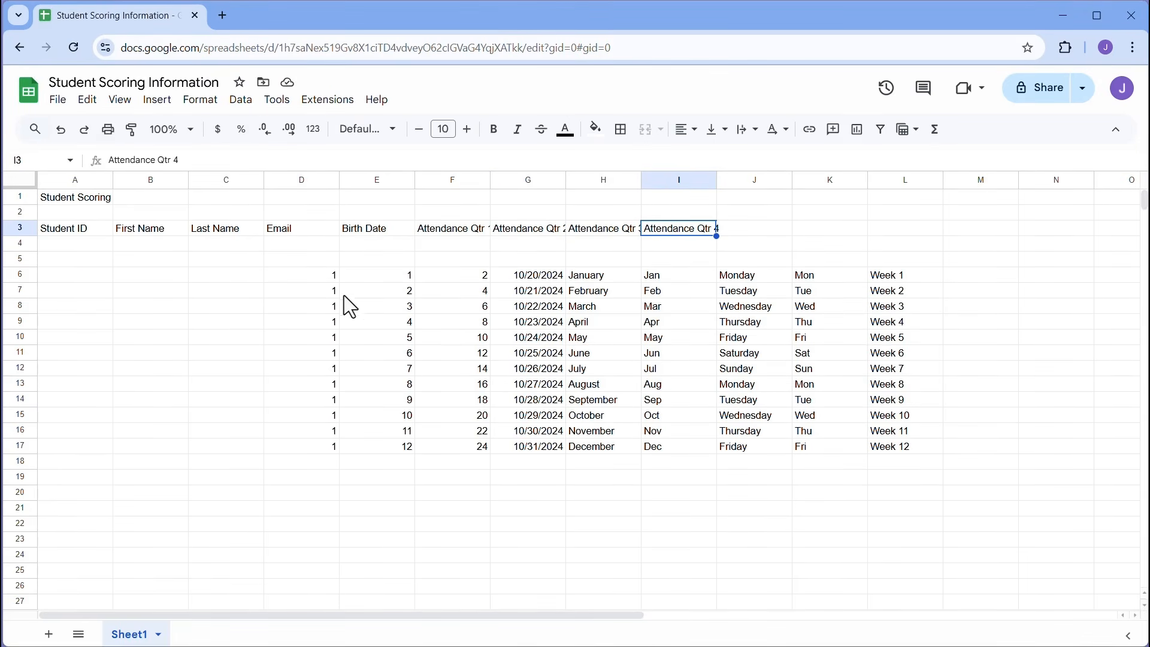
drag(323, 277, 897, 452)
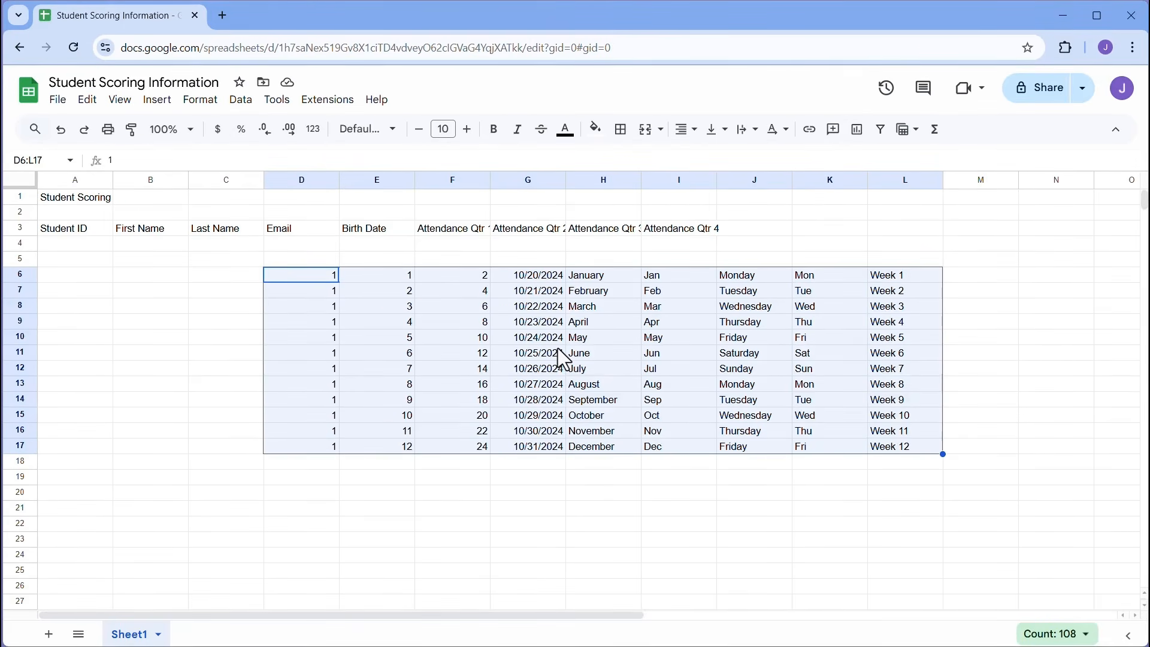
- Delete all values in D6:L17 so only the title and row-3 headers remain
key(Delete)
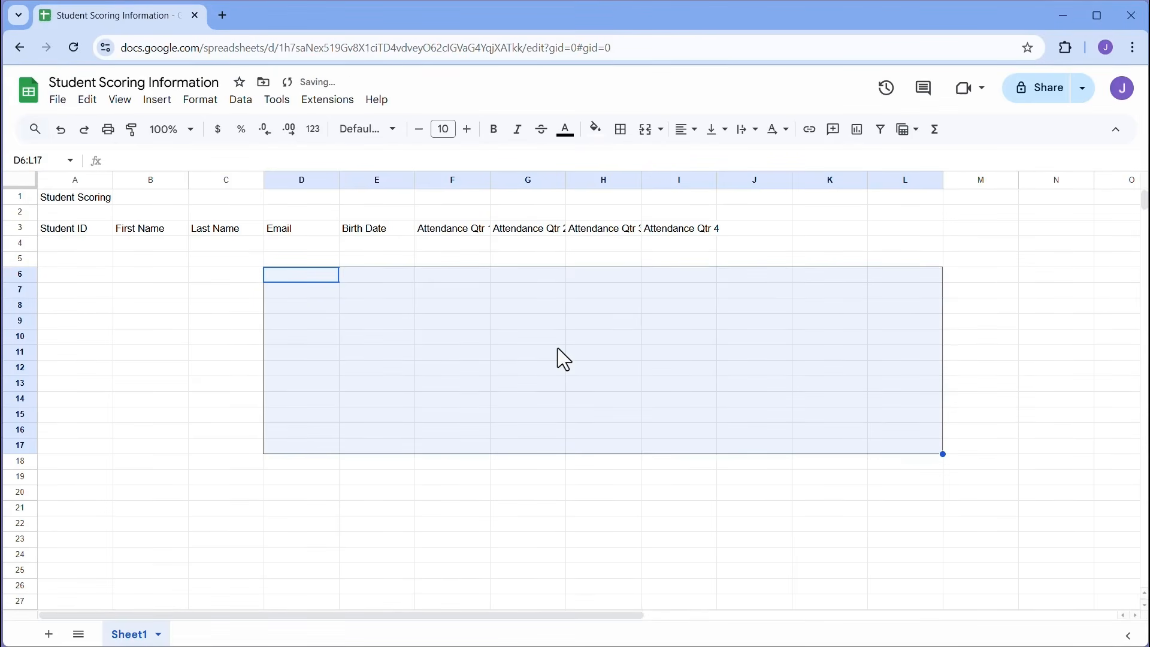
click(324, 279)
drag(339, 283, 804, 434)
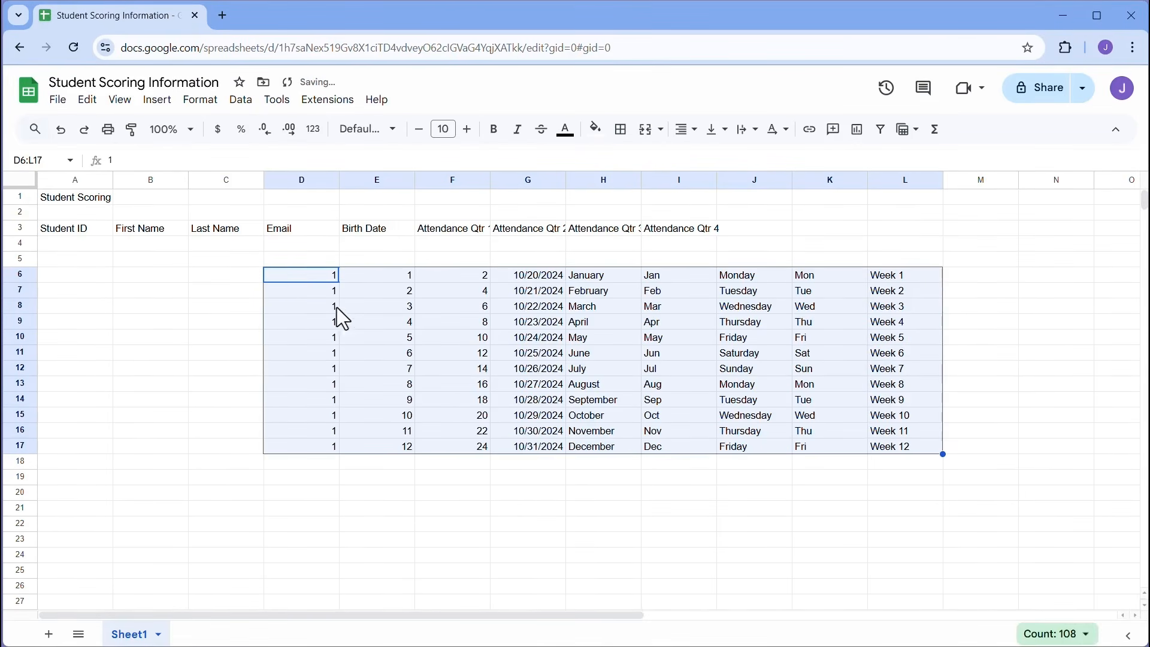
drag(303, 281, 878, 452)
key(Delete)
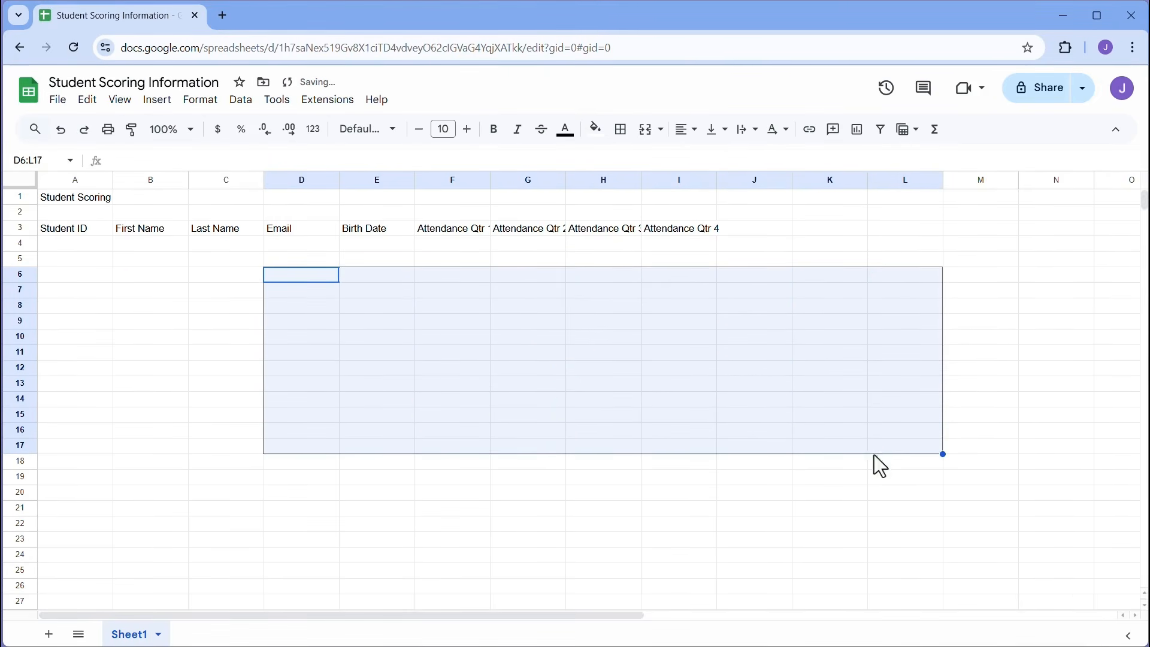
key(ctrl+z)
click(287, 280)
drag(393, 322, 880, 458)
key(Delete)
click(739, 233)
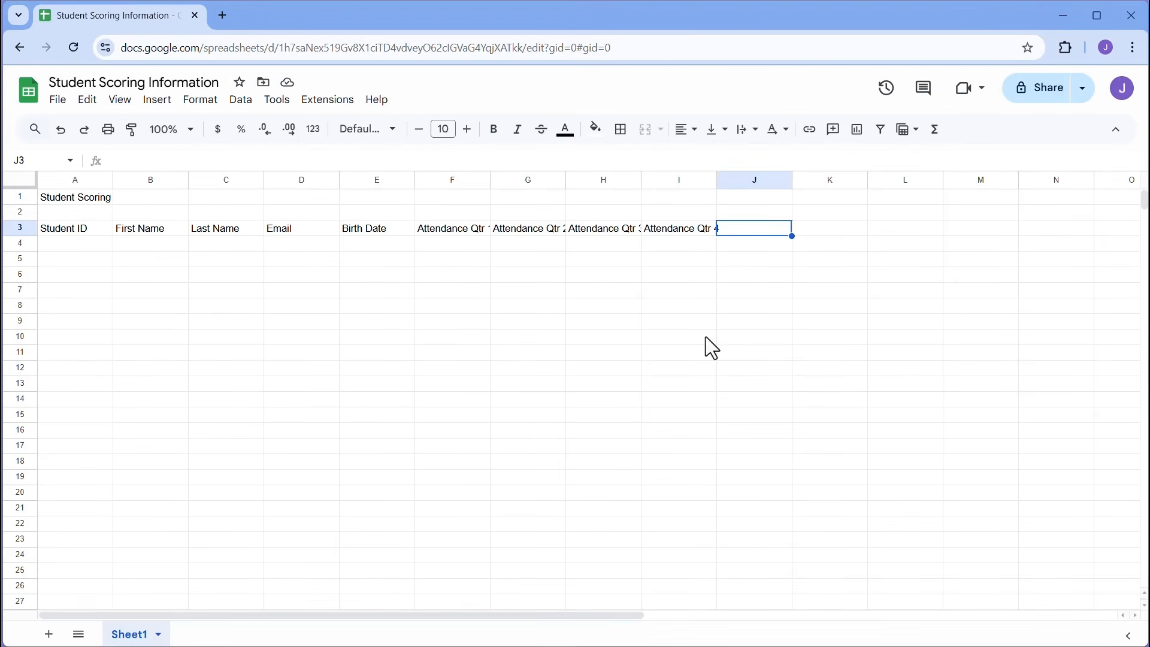
- Enter the header 'Total Attendance' in J3
text(Total Attend)
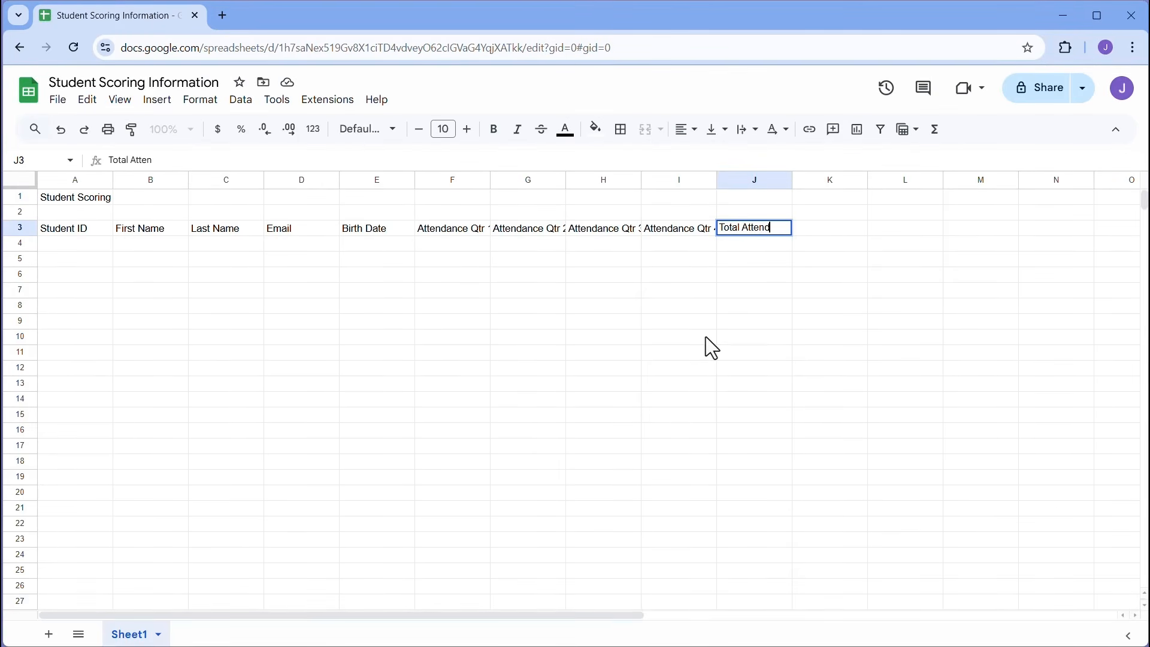
text(ance)
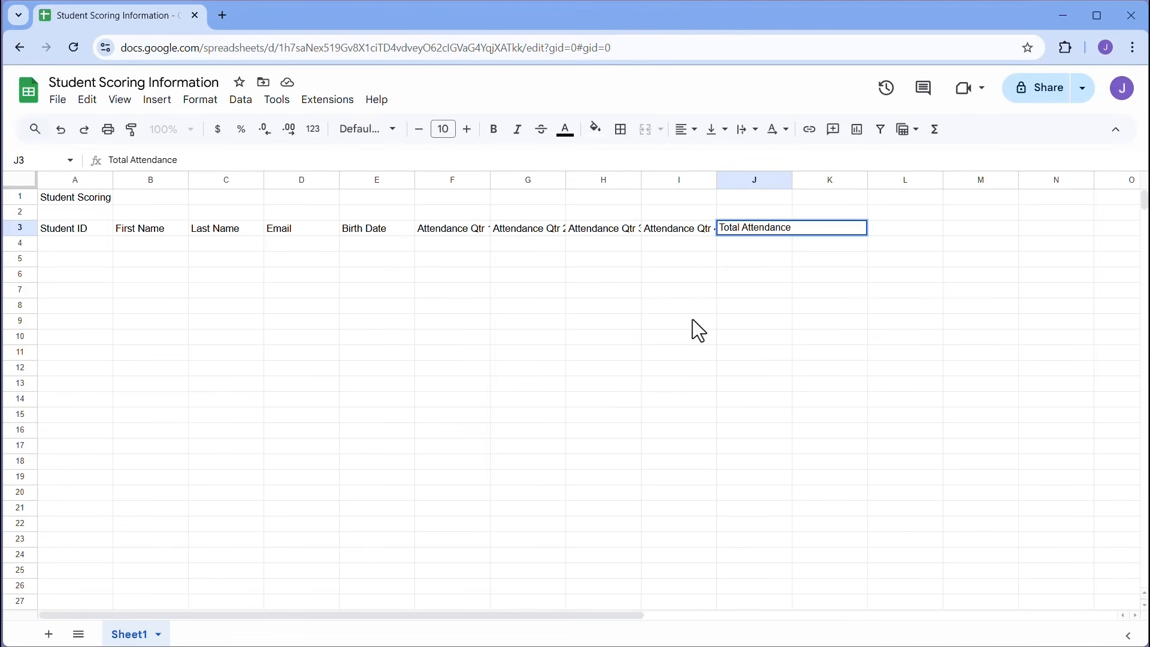
click(675, 278)
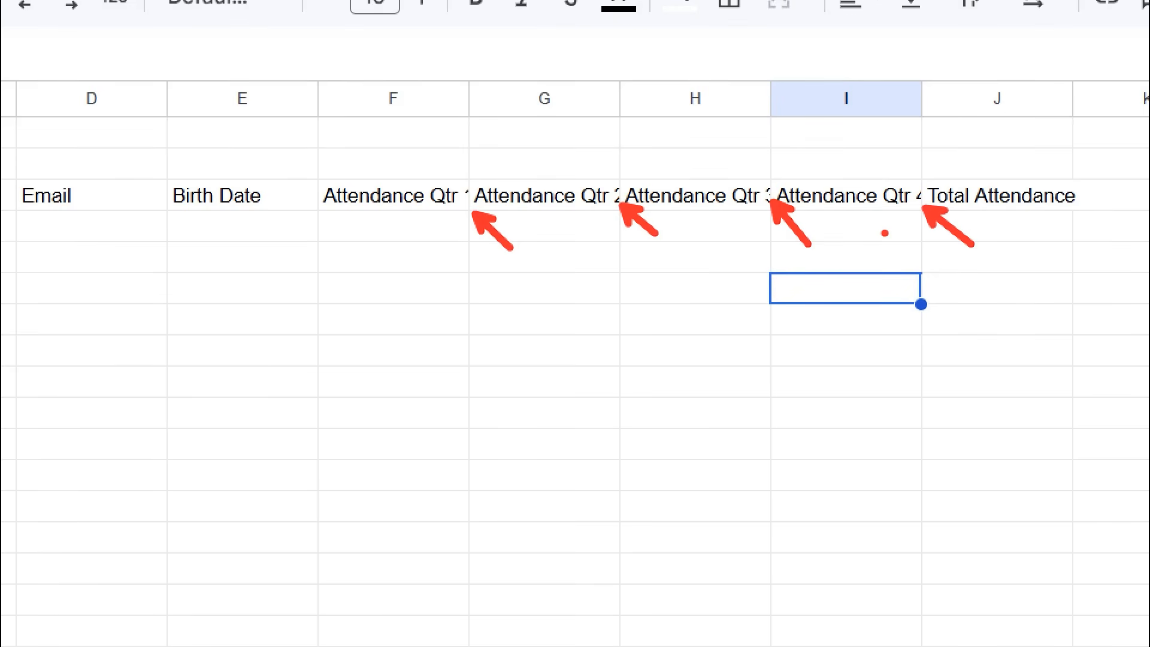
click(1113, 207)
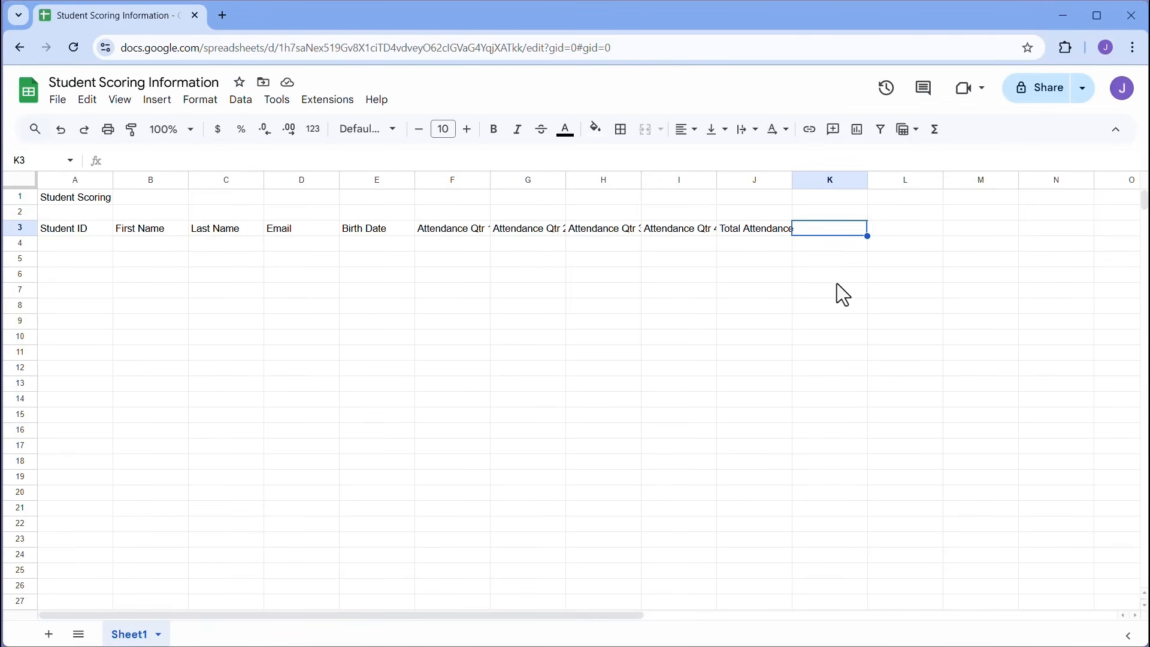
- Add headers Test 1, Test 2, Final Test, Average Score and Pass/Fail across K3:O3
text(Test 1)
key(Tab)
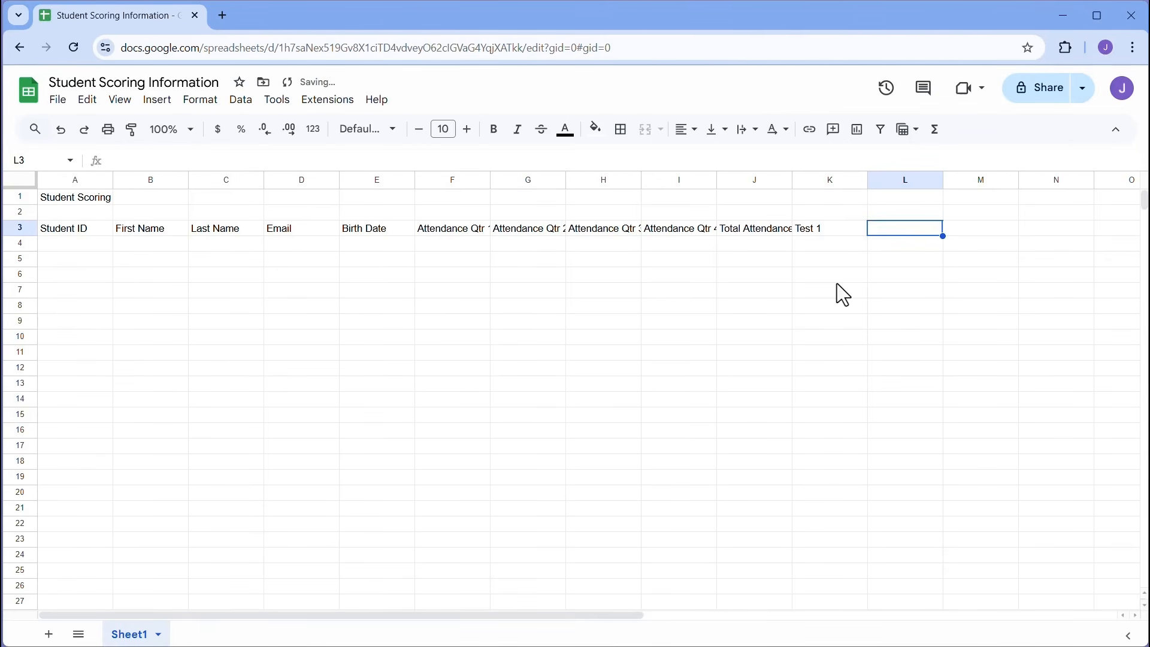
text(Test 2)
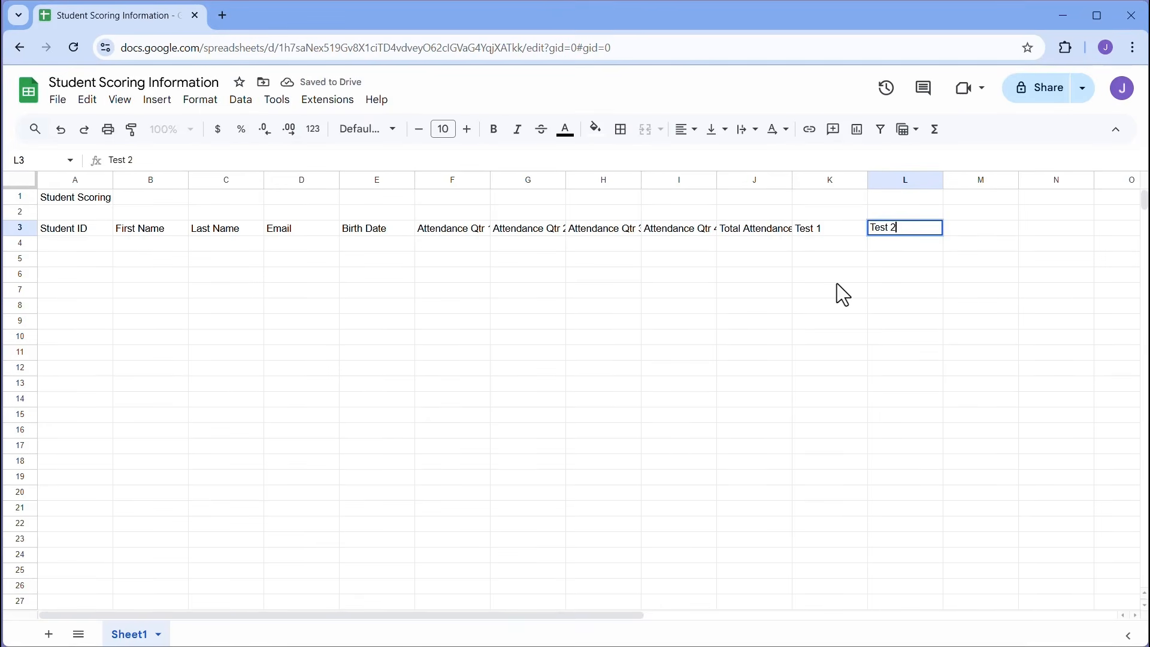
key(Tab)
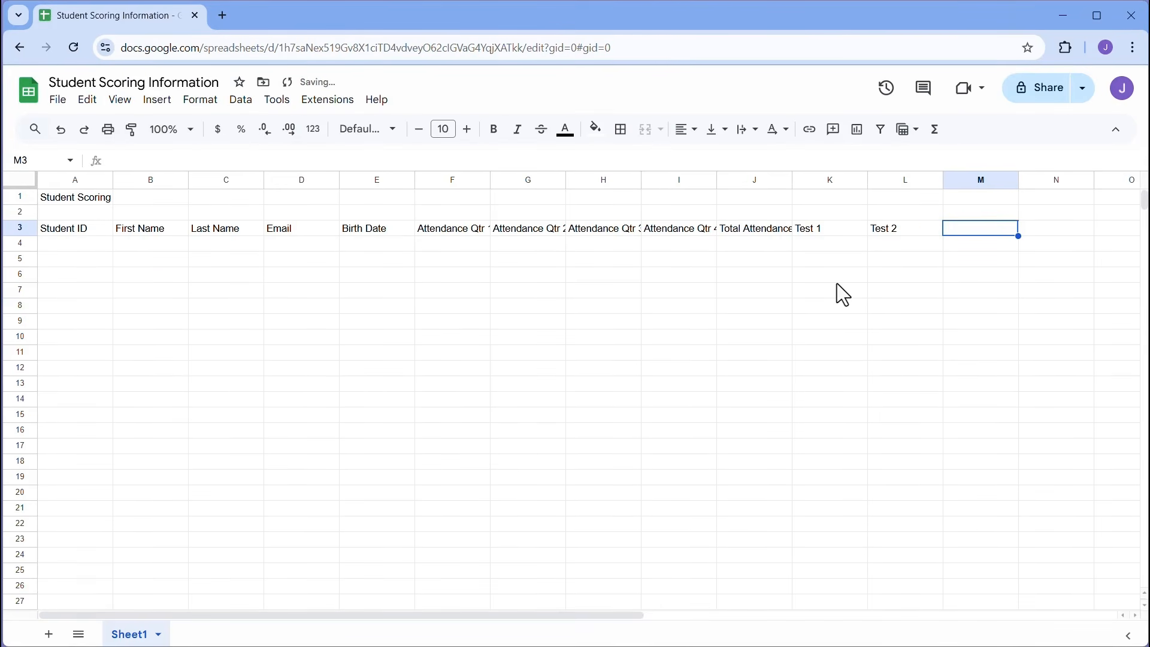
text(Final Test)
key(Tab)
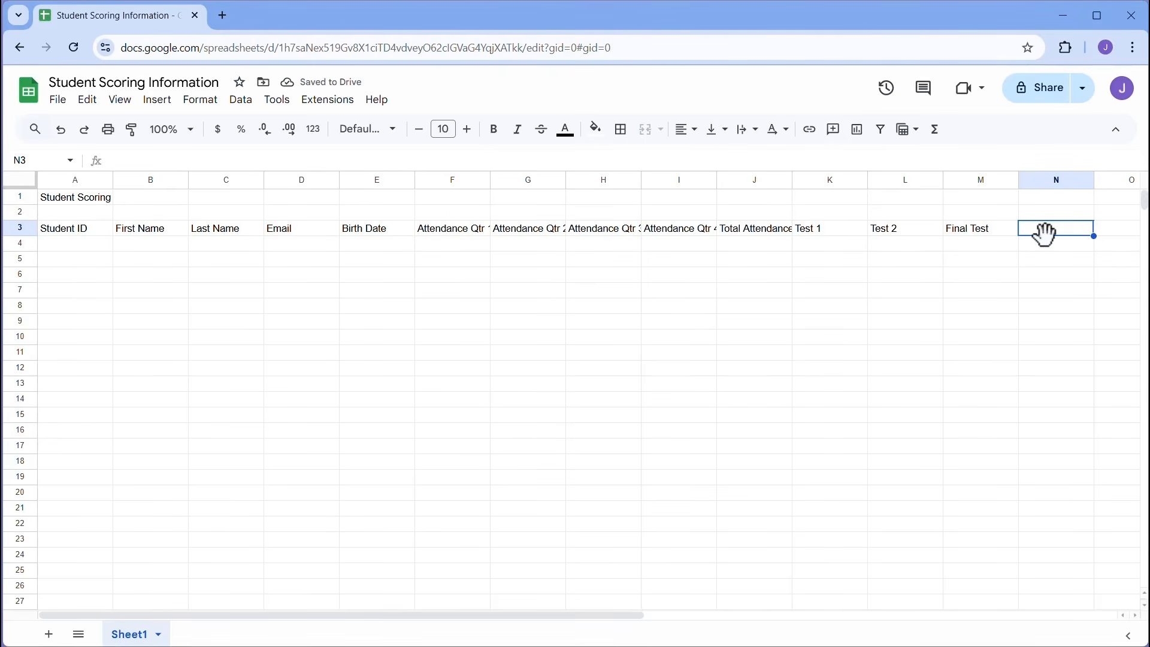
text(Average Score)
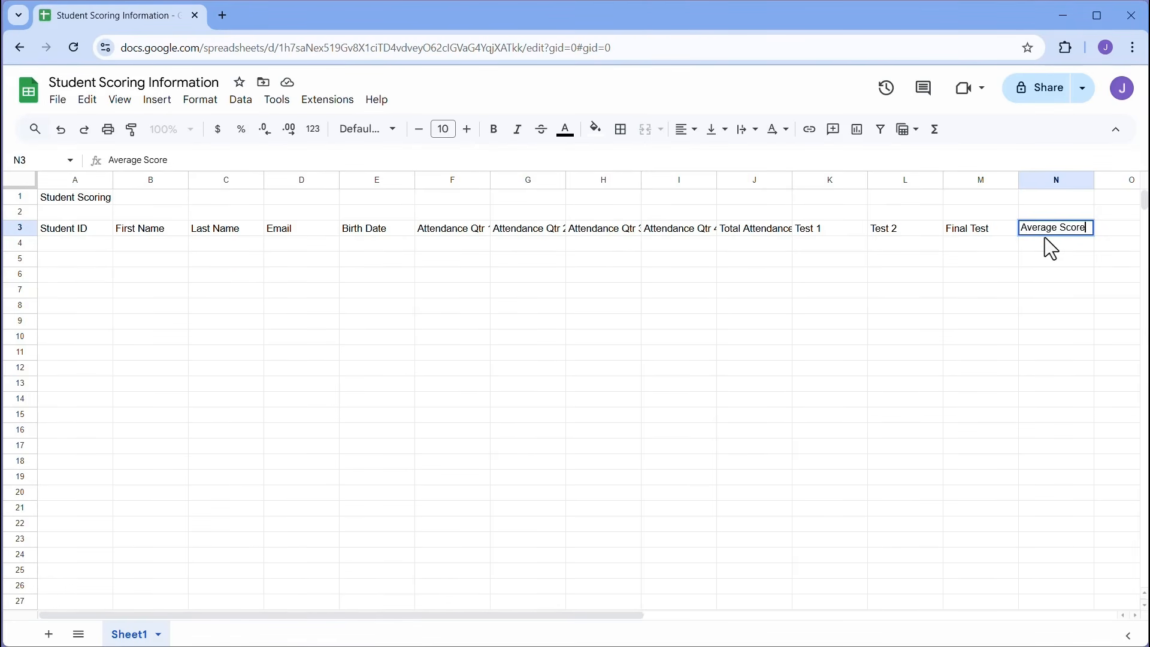
key(Tab)
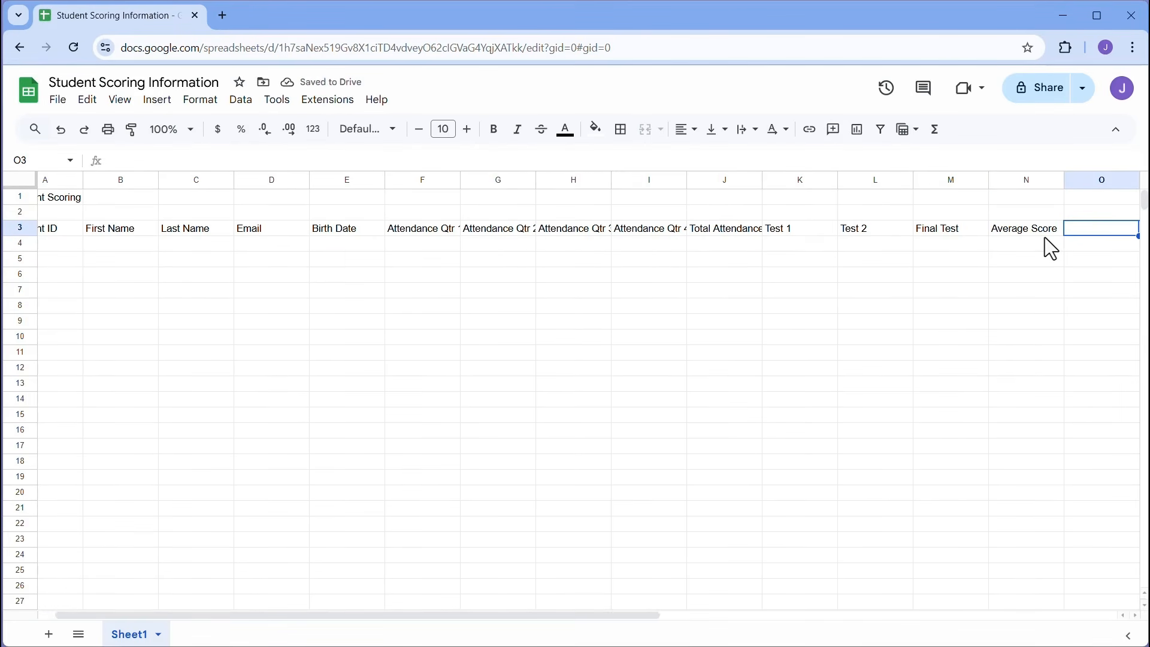
text(Pa)
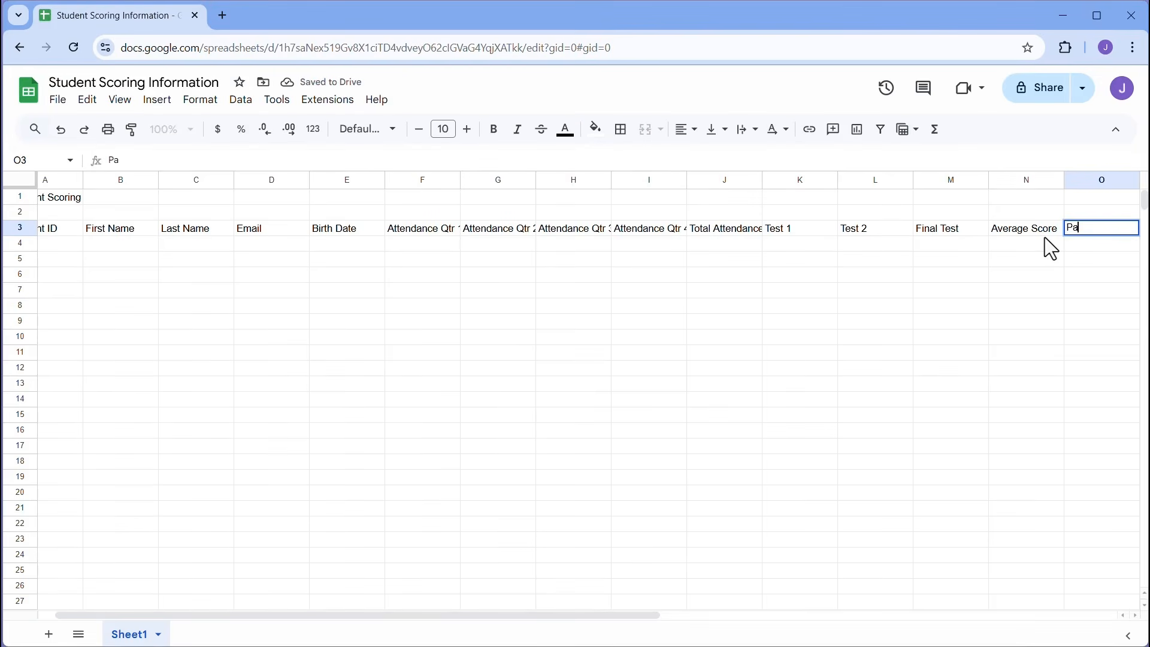
text(ss/Fail)
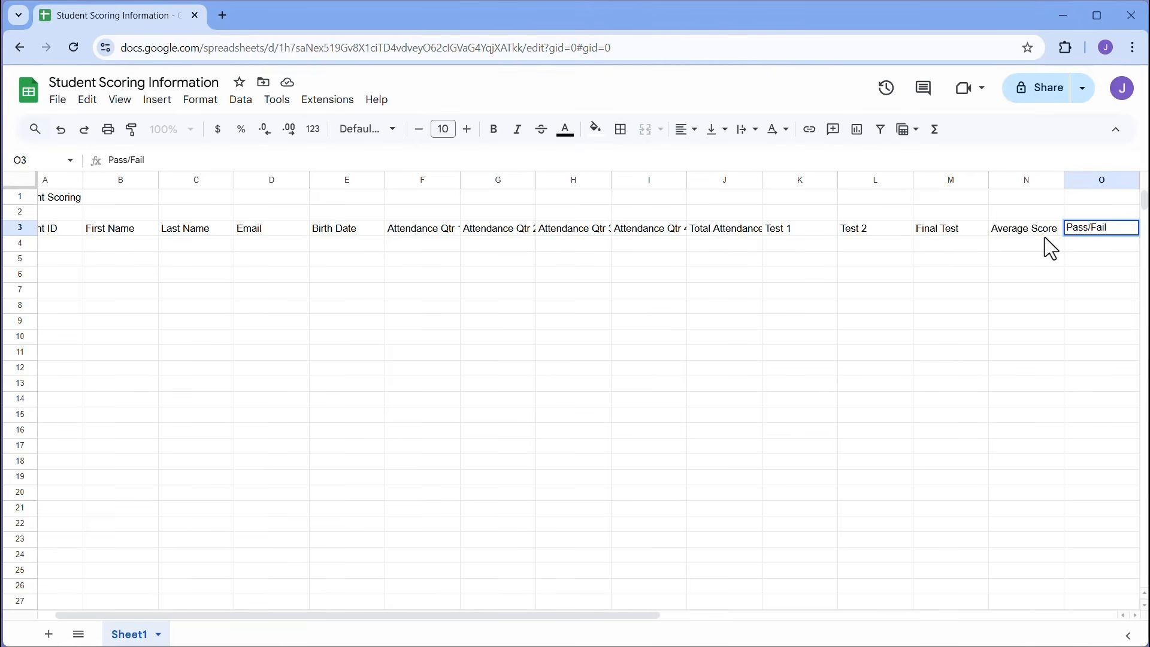
click(1007, 260)
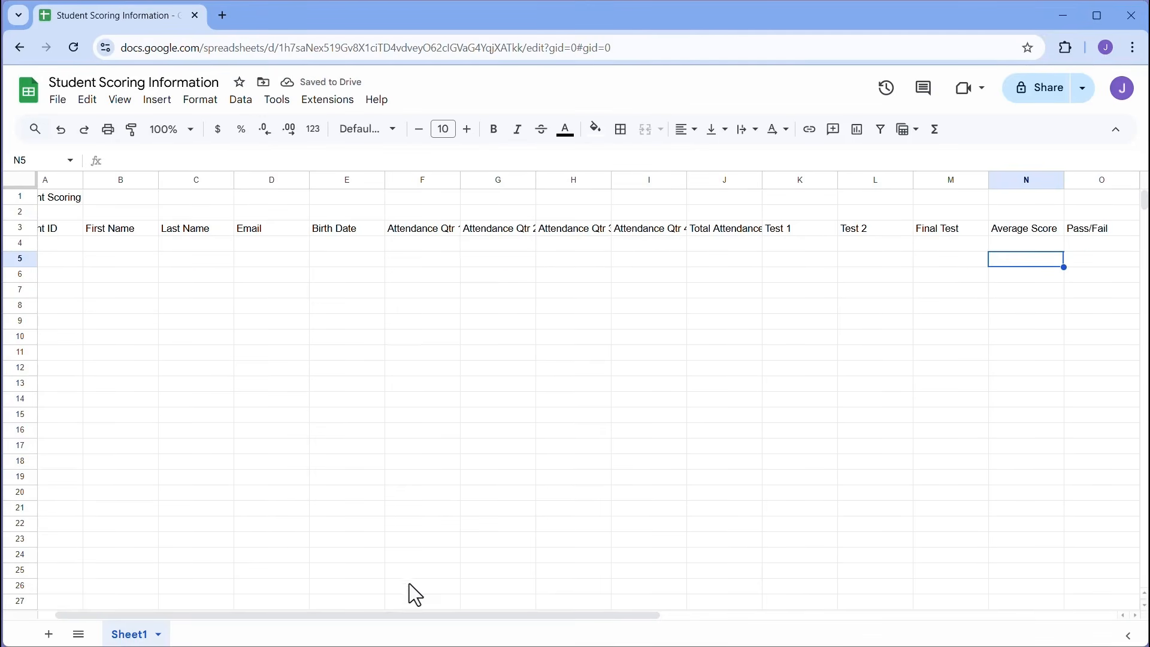
drag(406, 616, 378, 616)
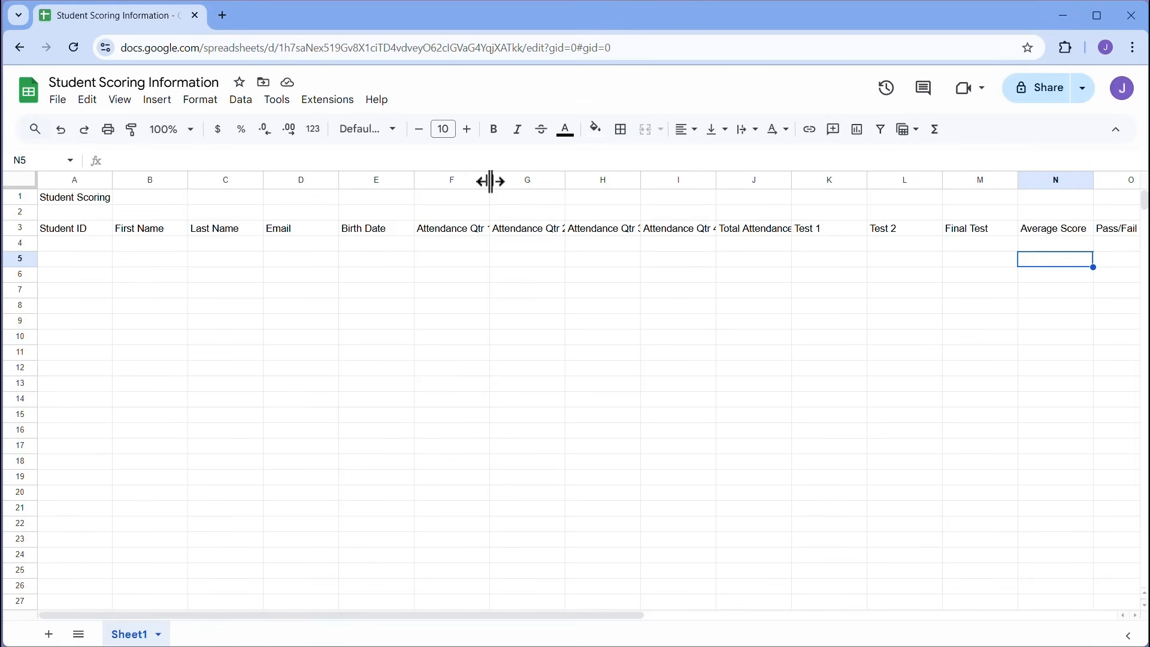
- Resize columns F and G by widening, auto-fitting, then narrowing them, truncating their Attendance headers
drag(491, 180, 450, 197)
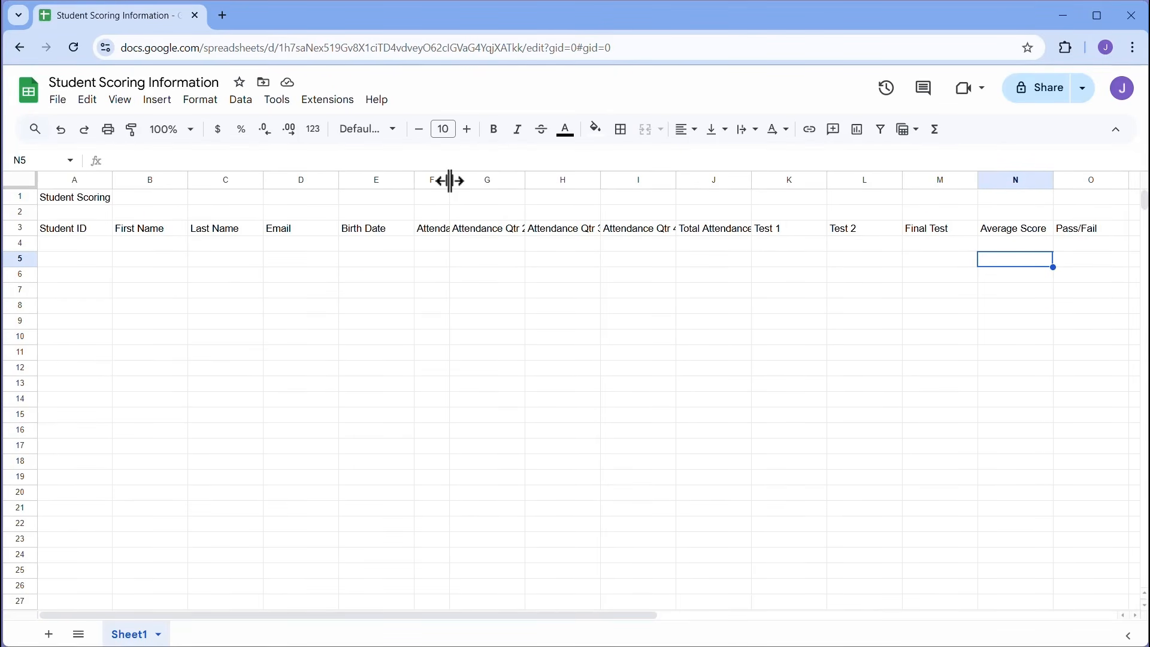
double_click(450, 180)
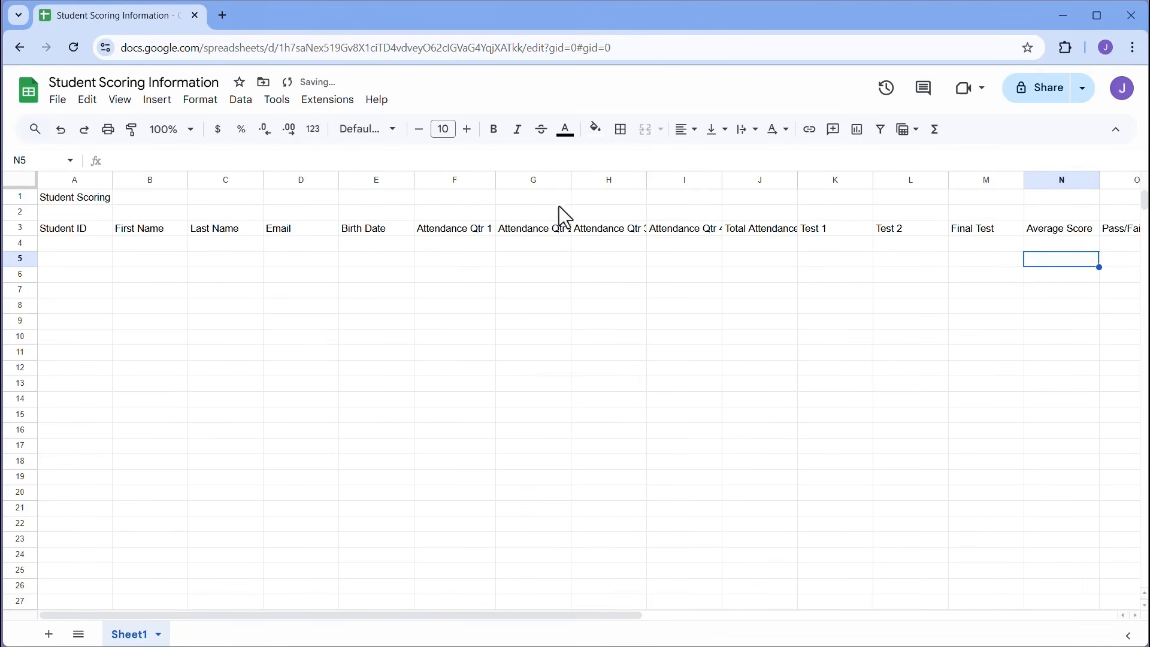
double_click(571, 179)
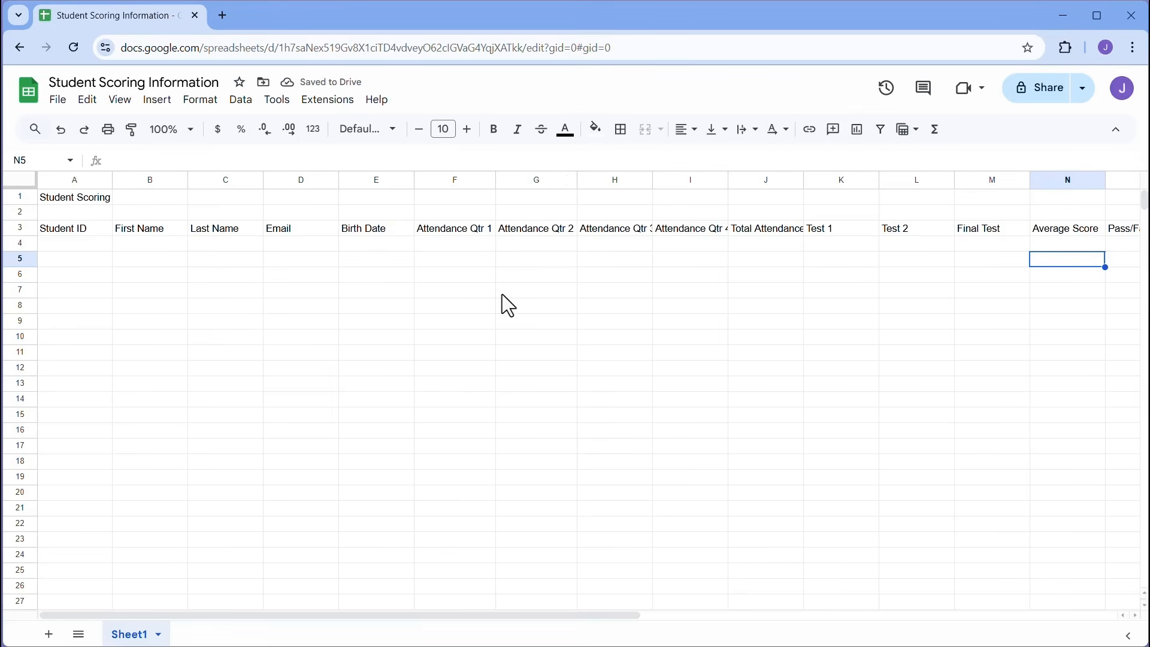
drag(496, 176, 462, 177)
drag(543, 180, 527, 178)
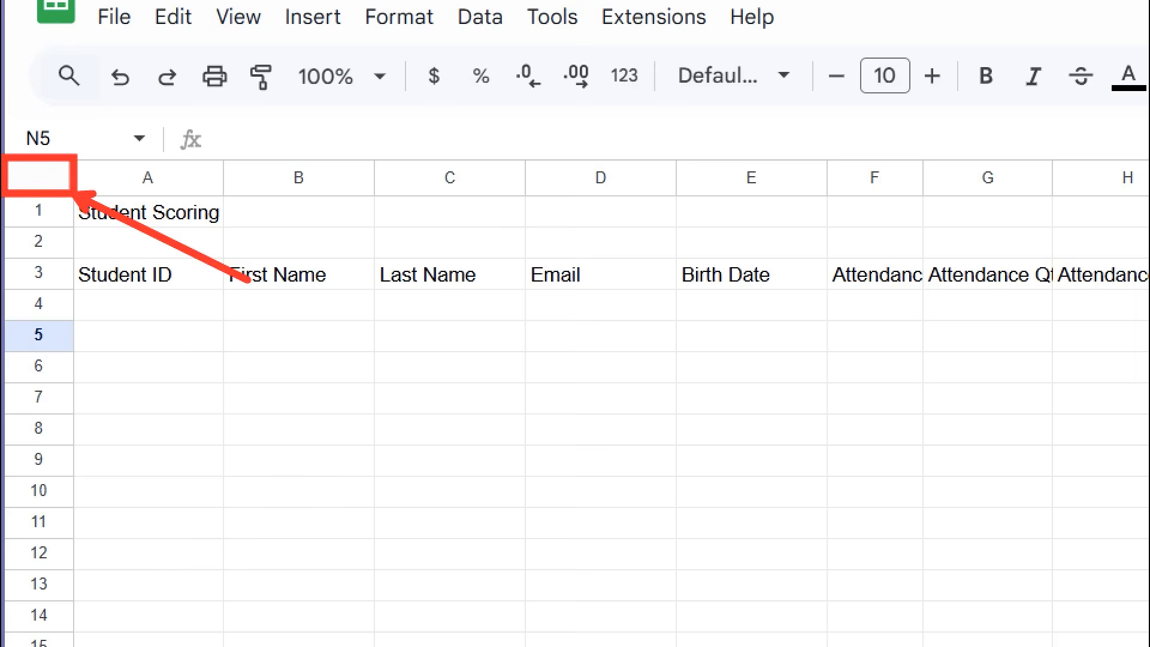
- Select the whole sheet and auto-fit all column widths so every header shows fully
click(39, 178)
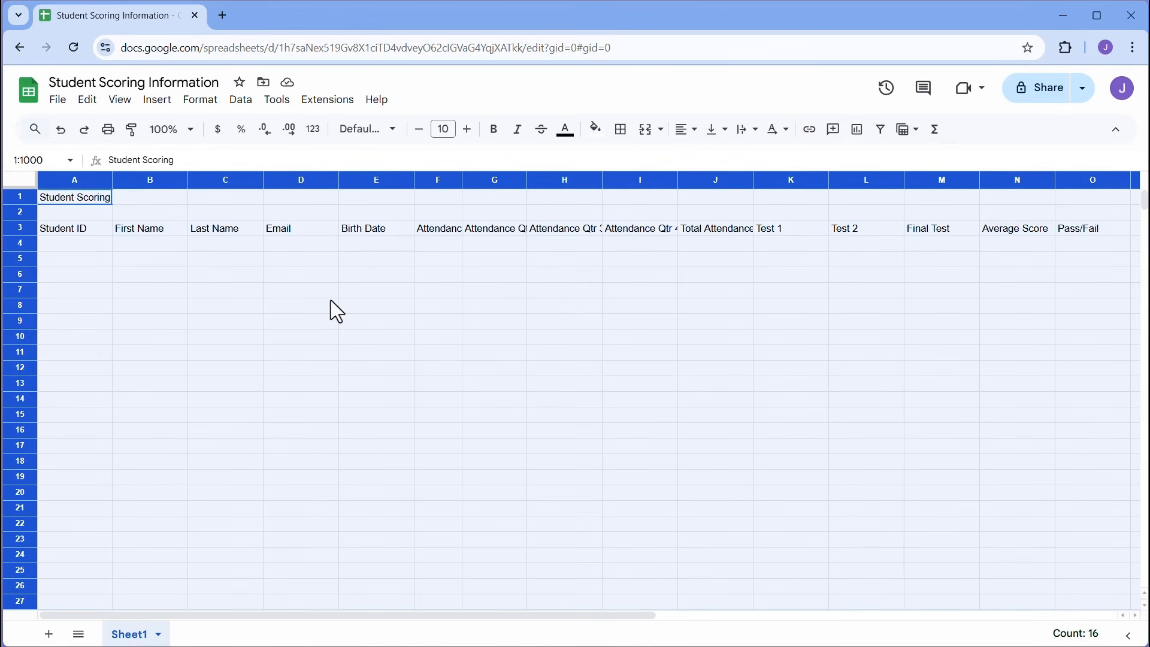
double_click(338, 180)
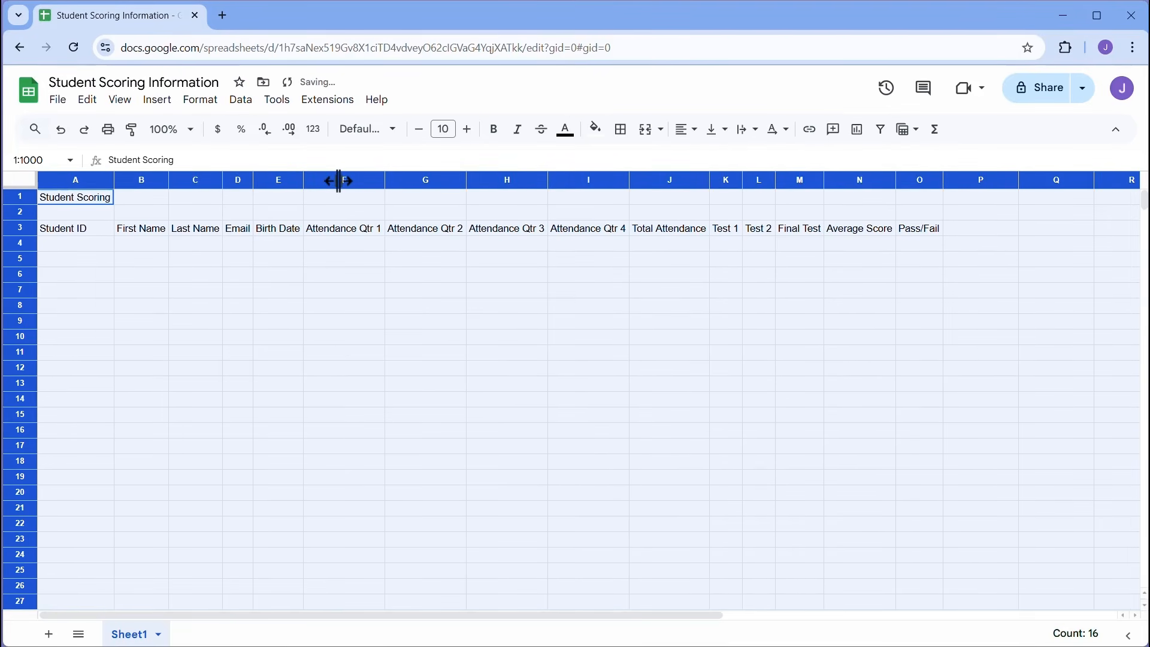
click(325, 261)
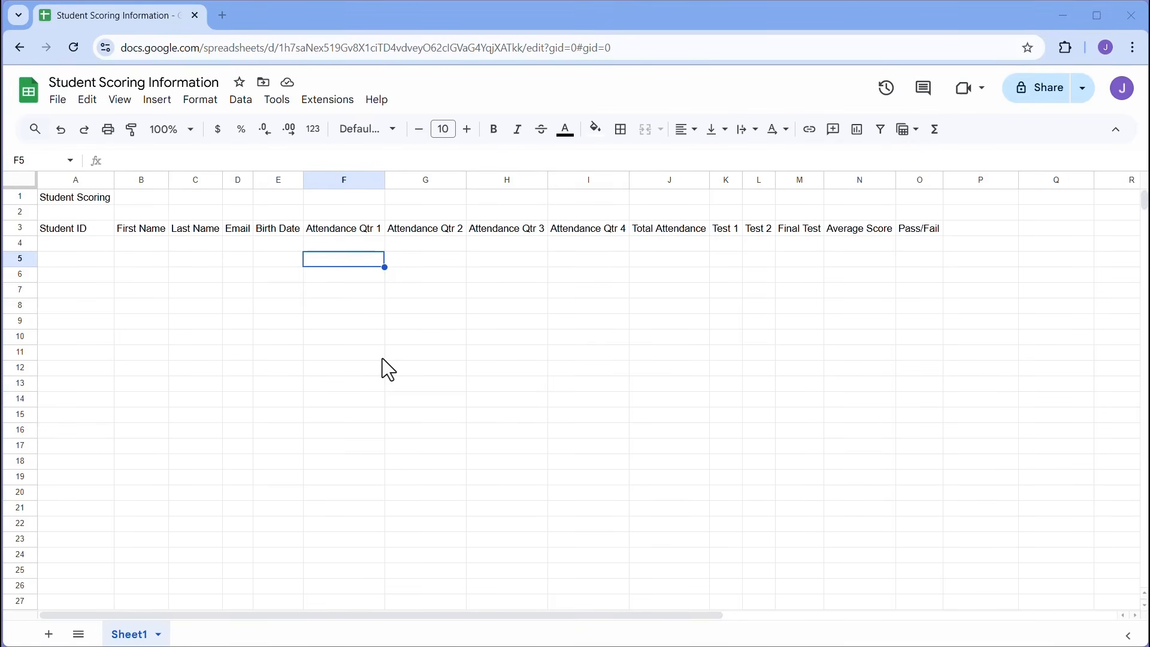
click(85, 245)
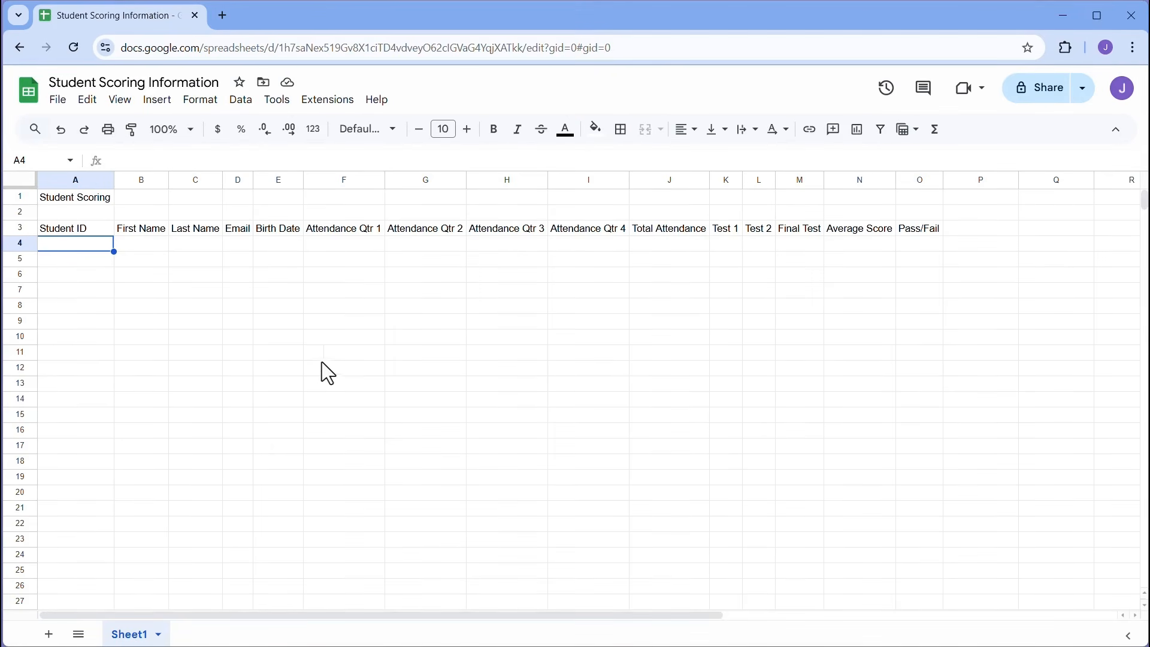
- Enter Student IDs 1 and 2 and extend the series to 10 in A4:A13
text(1)
key(Return)
text(2)
key(Return)
drag(90, 245, 117, 387)
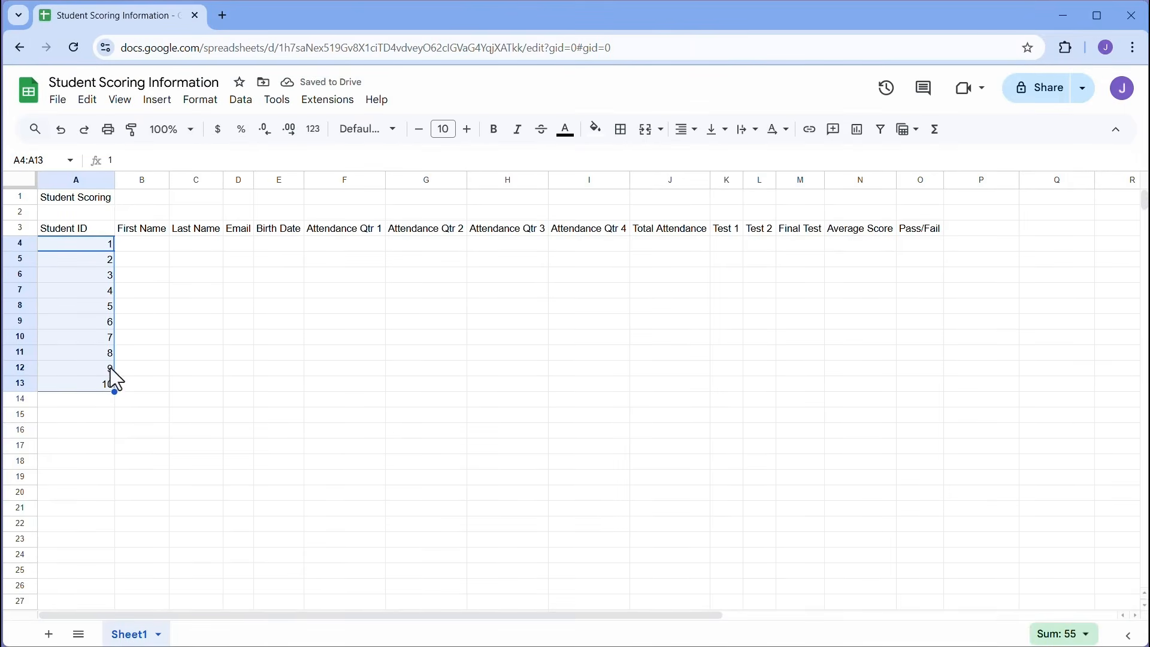
- Enter first and last names for the first four students in columns B and C
click(156, 246)
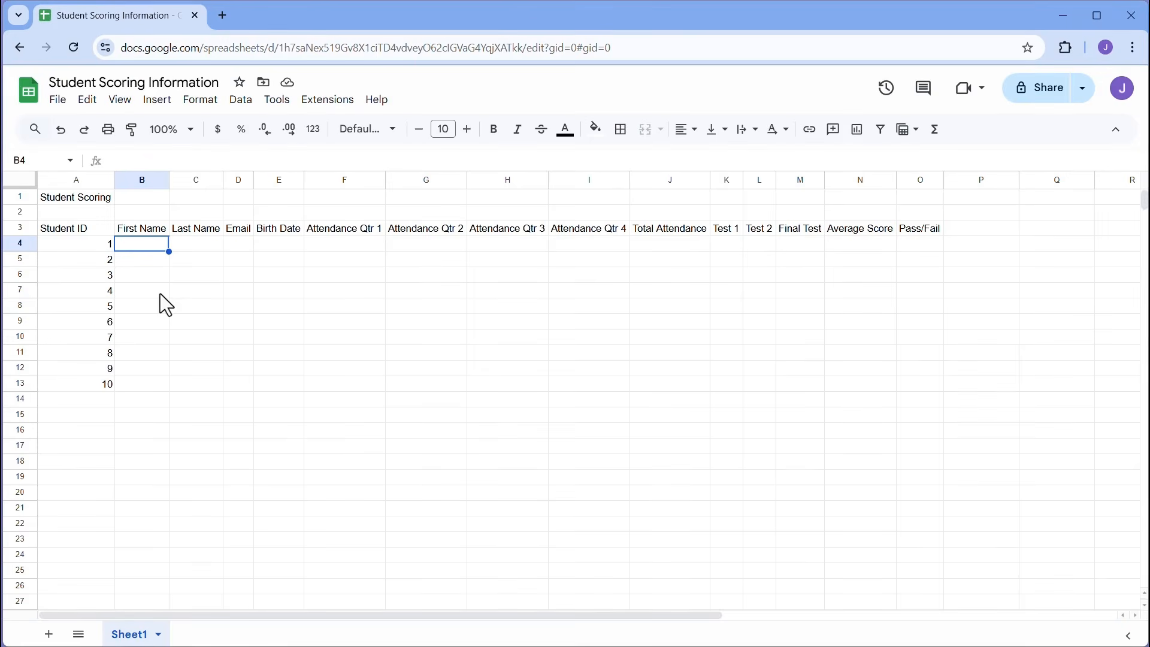
text(John)
key(Tab)
text(Doe)
key(Return)
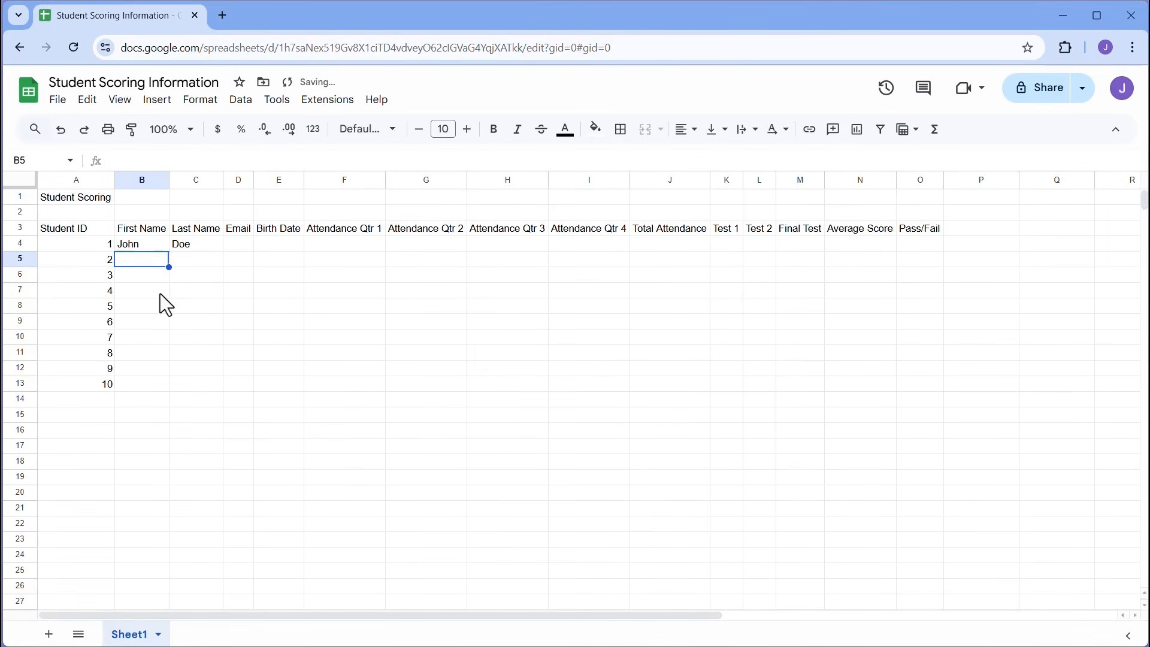
text(Jane)
key(Tab)
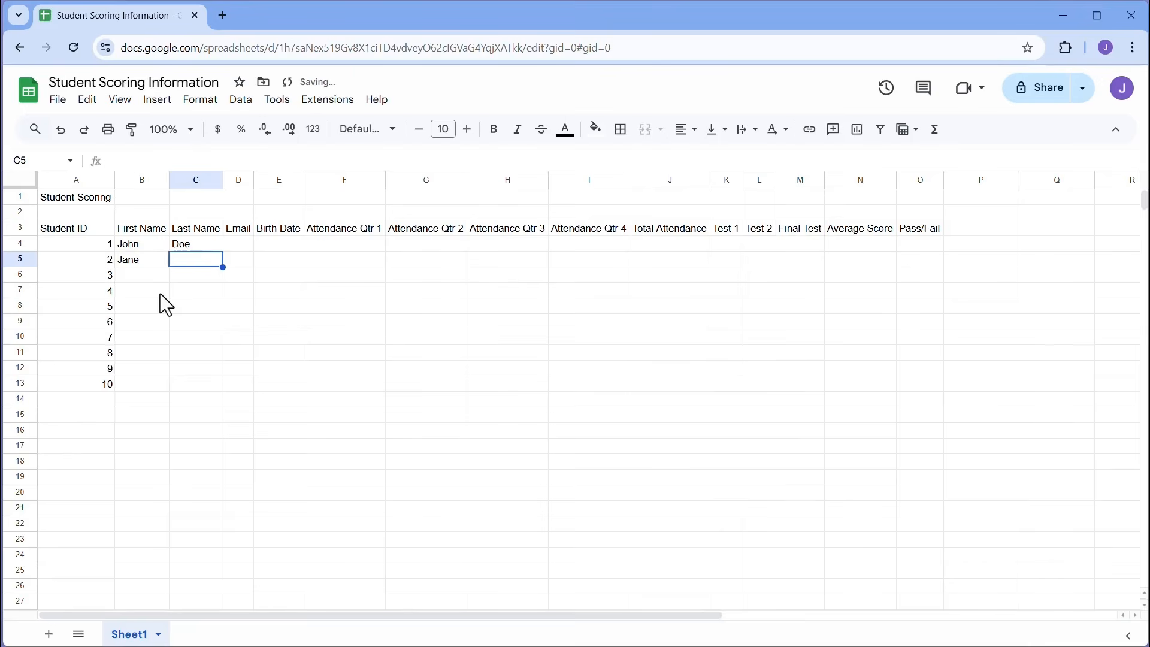
text(Smith)
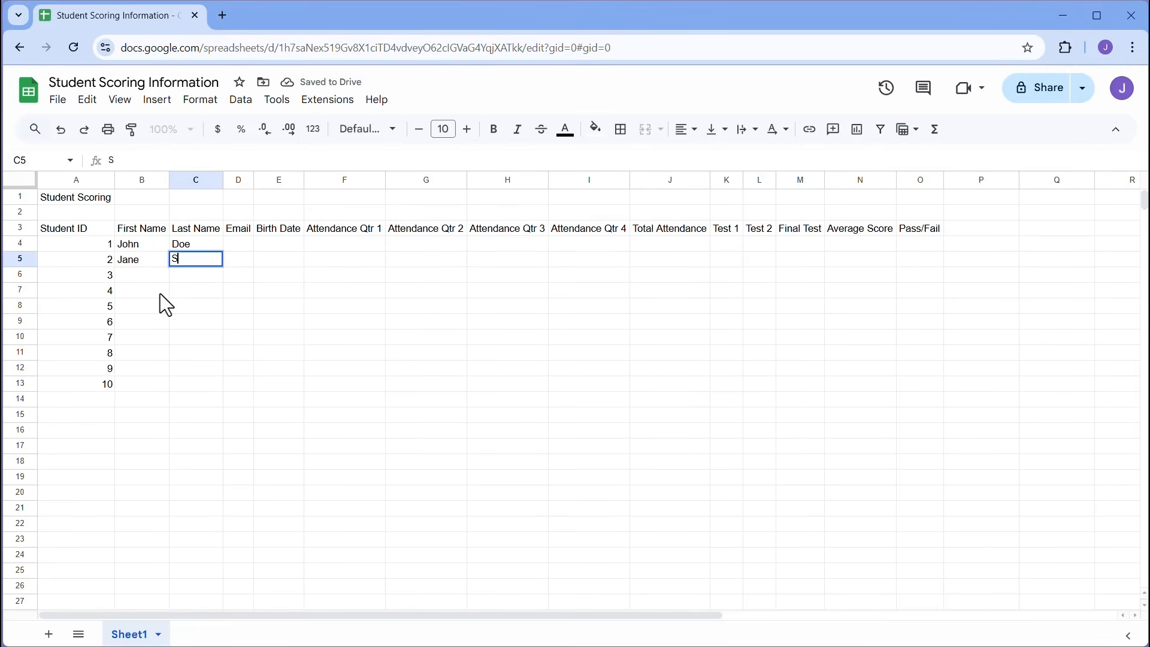
key(Return)
key(Tab)
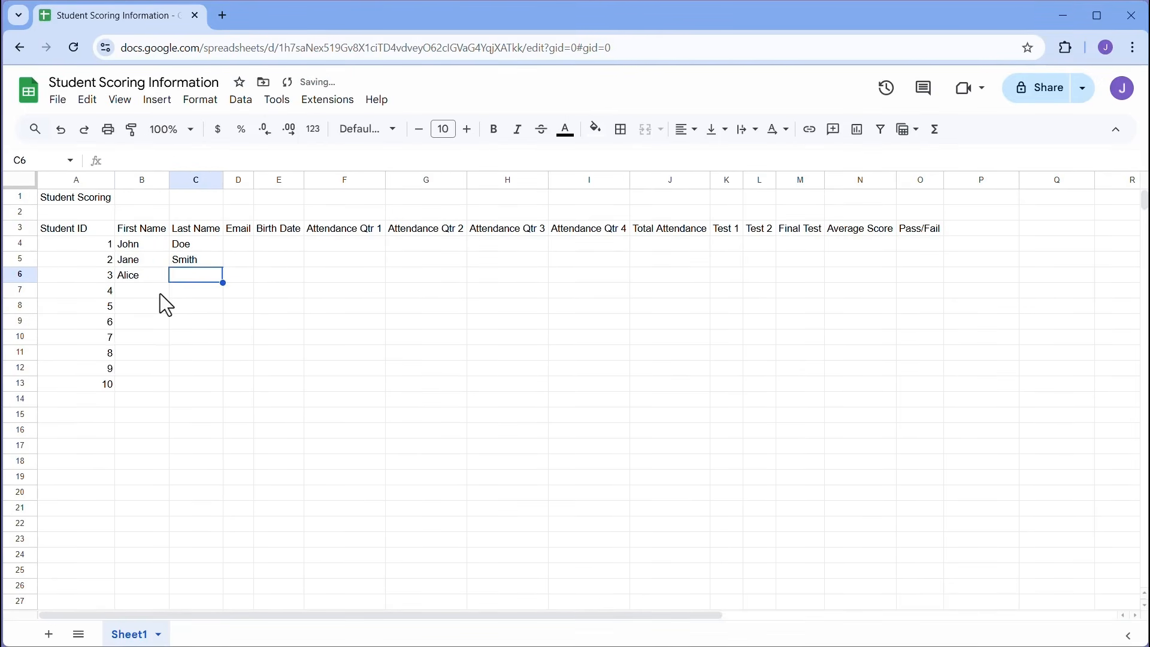
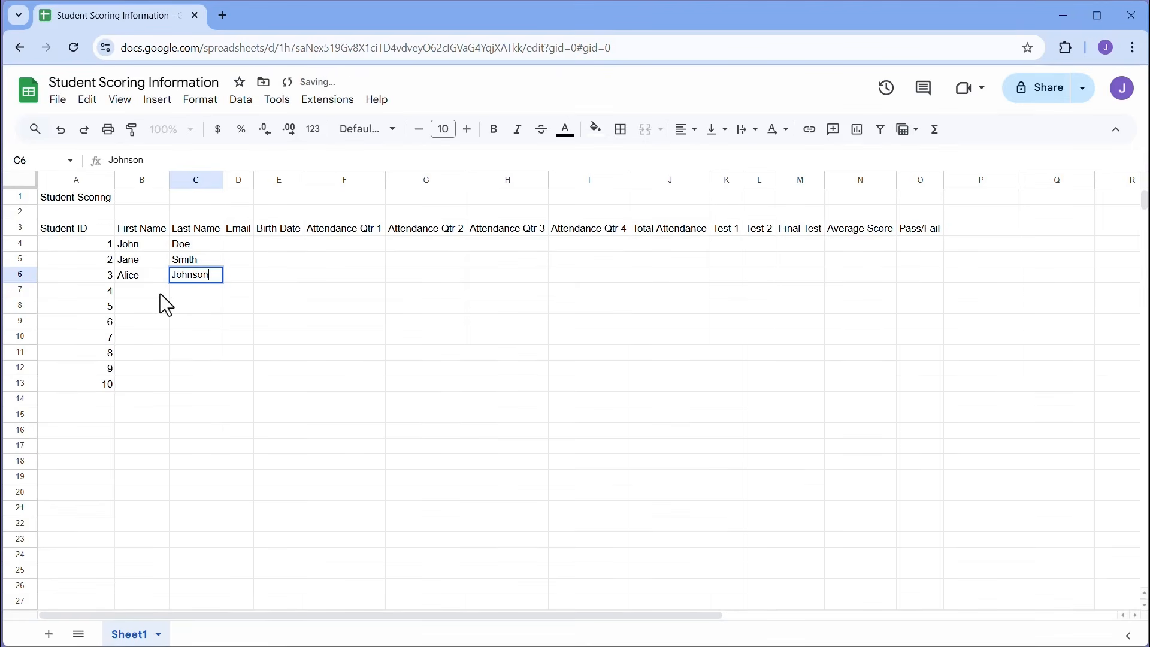
key(Return)
key(Tab)
key(Return)
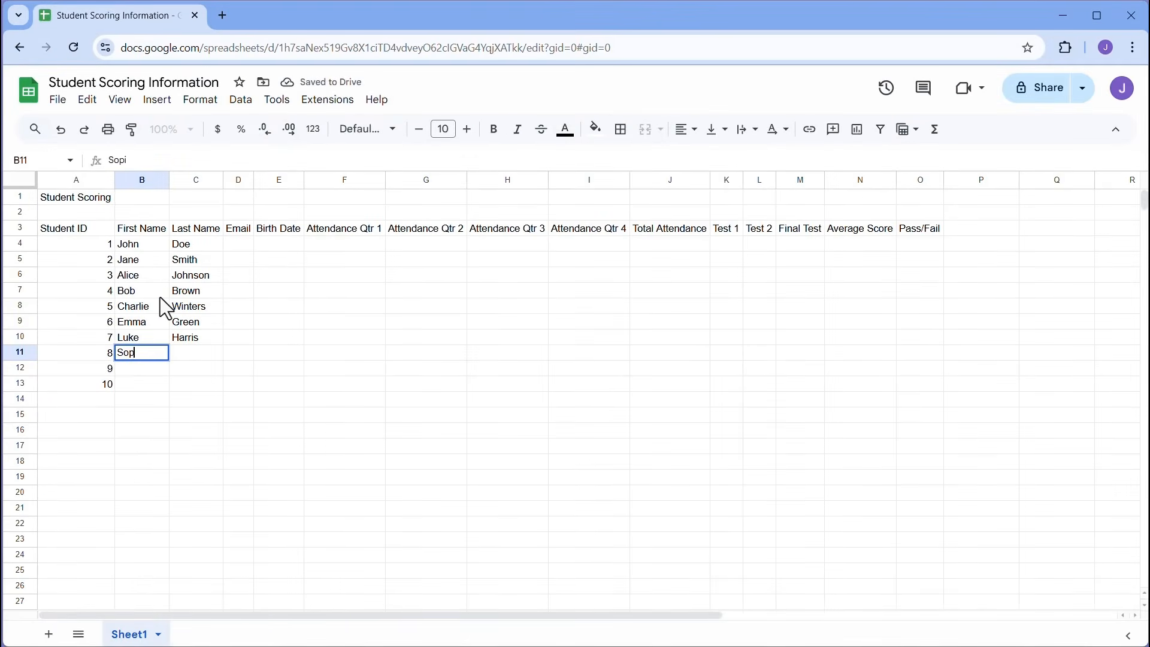
- Enter first and last names for the remaining students down to row 13
key(Tab)
key(Return)
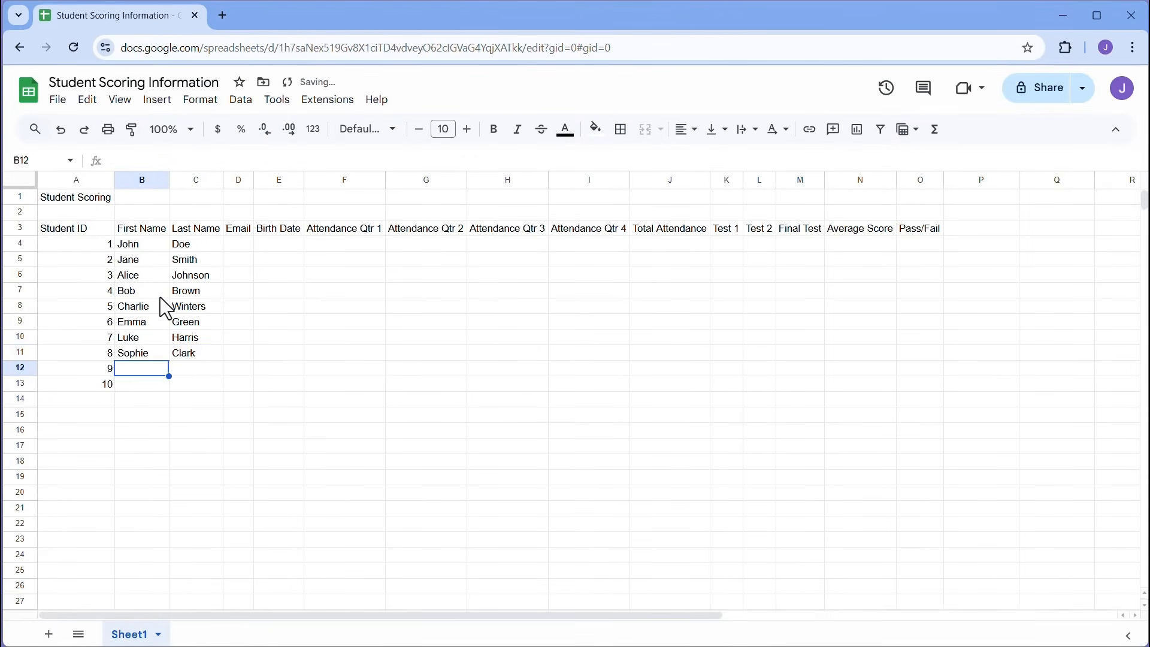
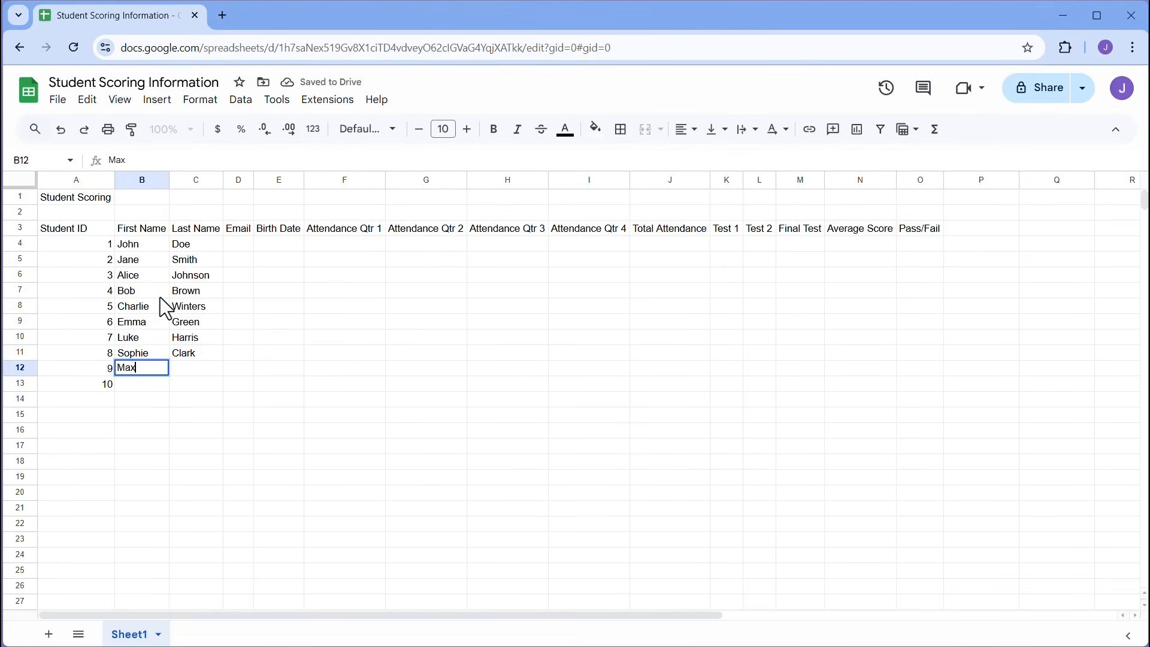
key(Tab)
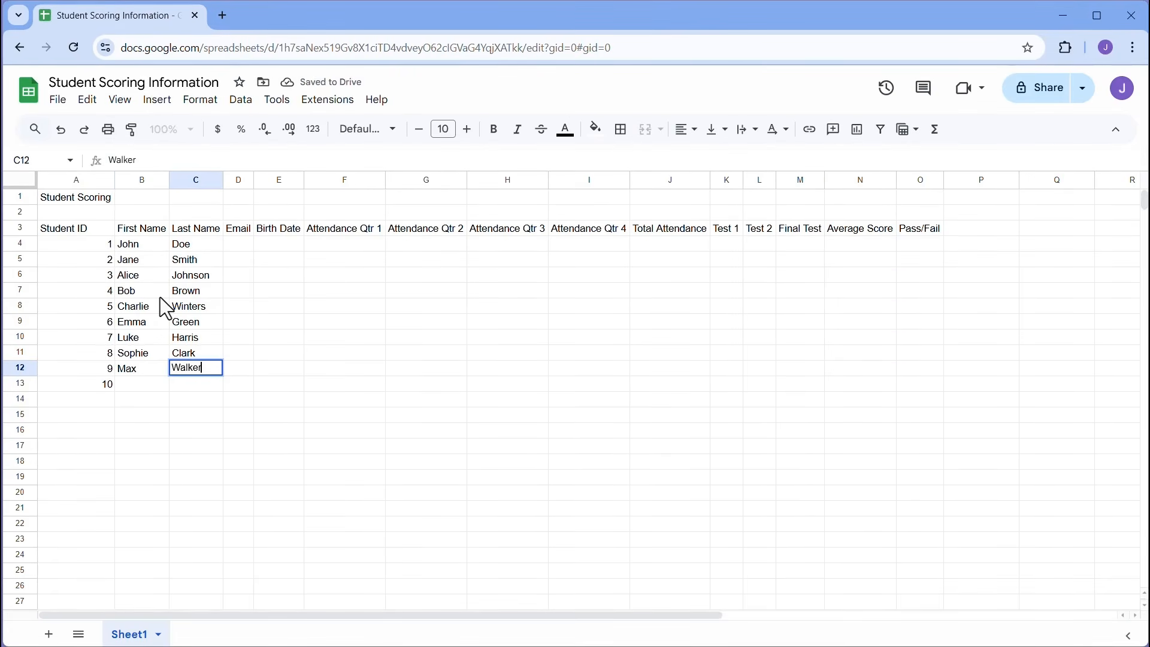
key(Return)
key(Tab)
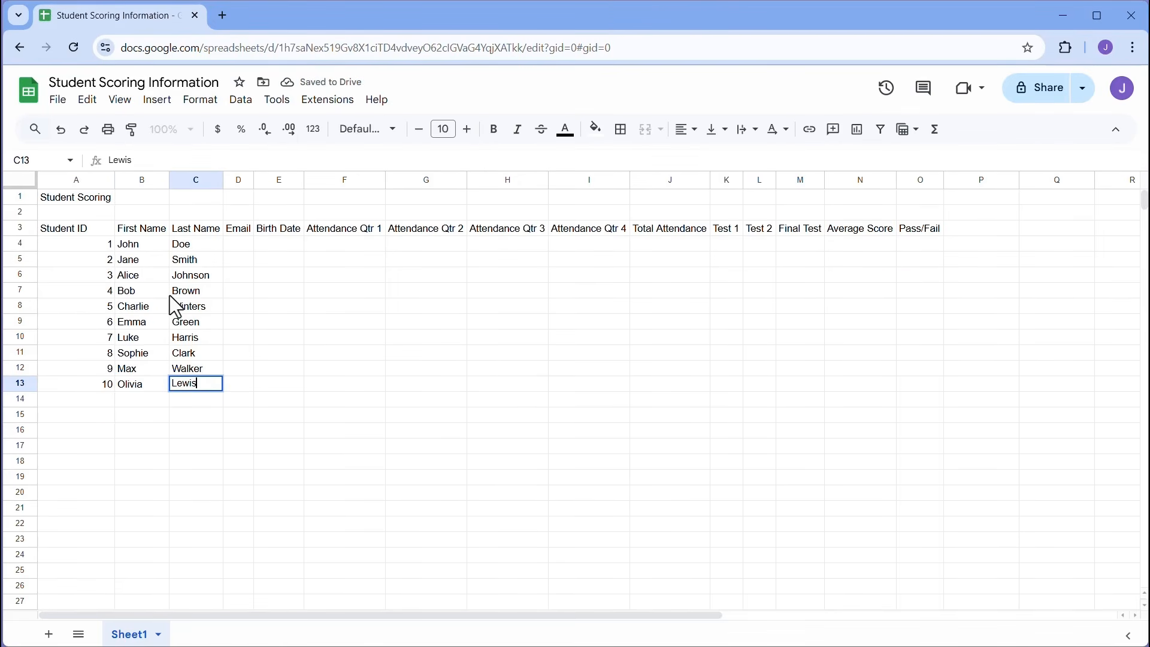
- Commit the last student's surname and widen the Email column D
click(246, 246)
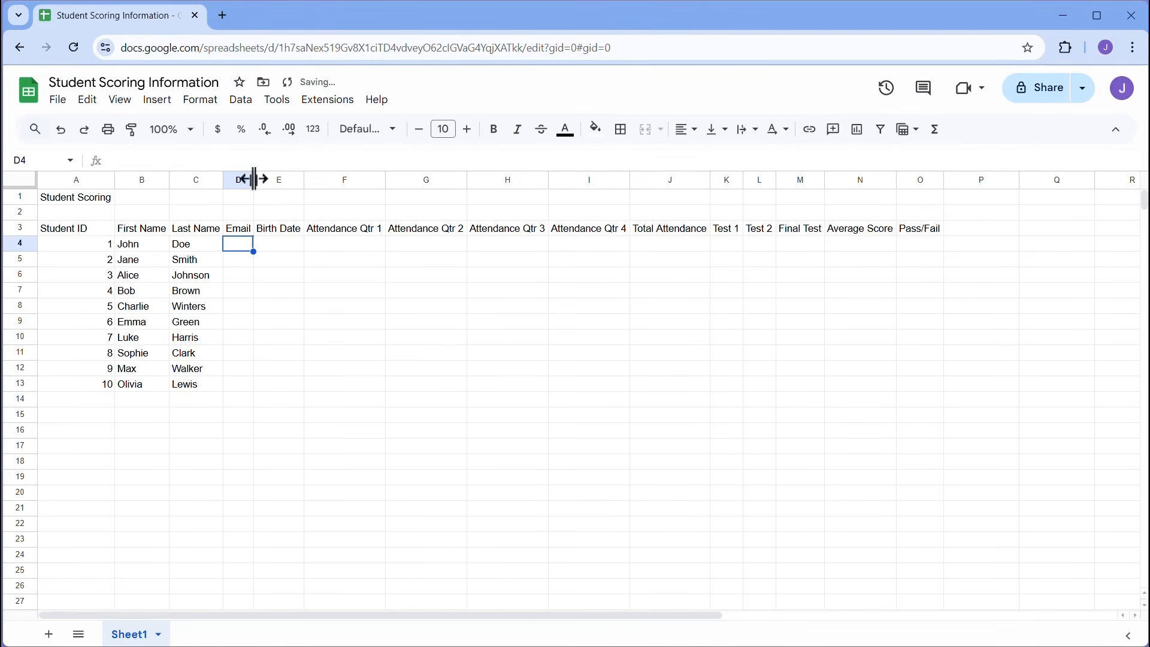
drag(254, 179, 381, 179)
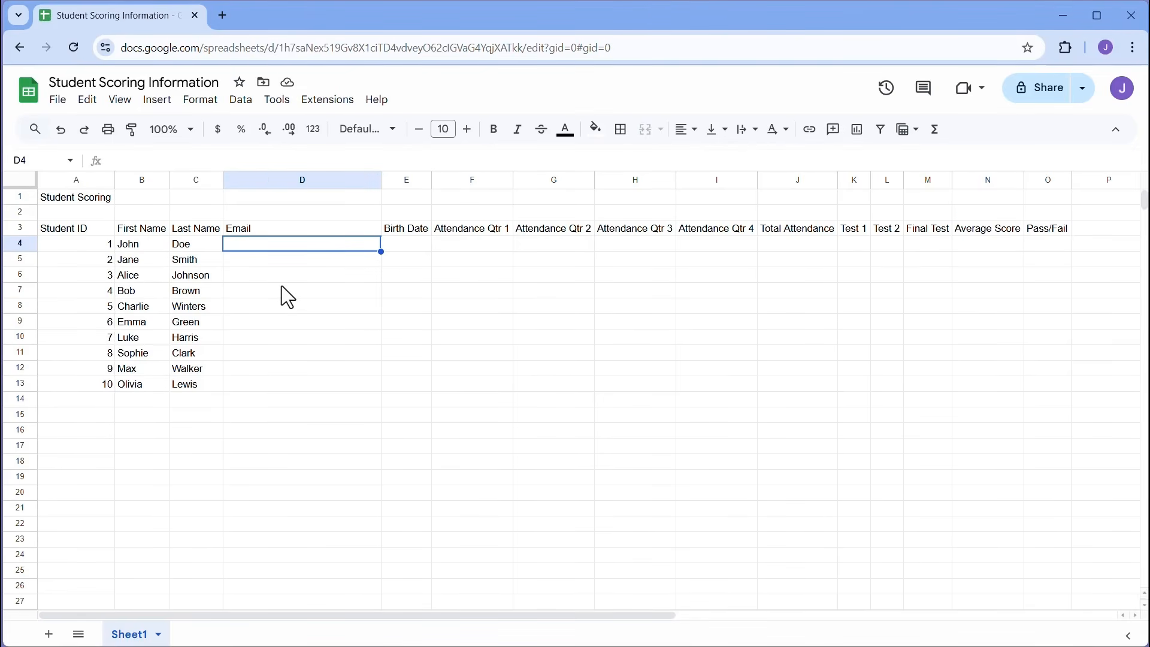
- Enter the first two students' e-mail addresses in D4:D5 and begin D6 to trigger Smart Fill
text(J)
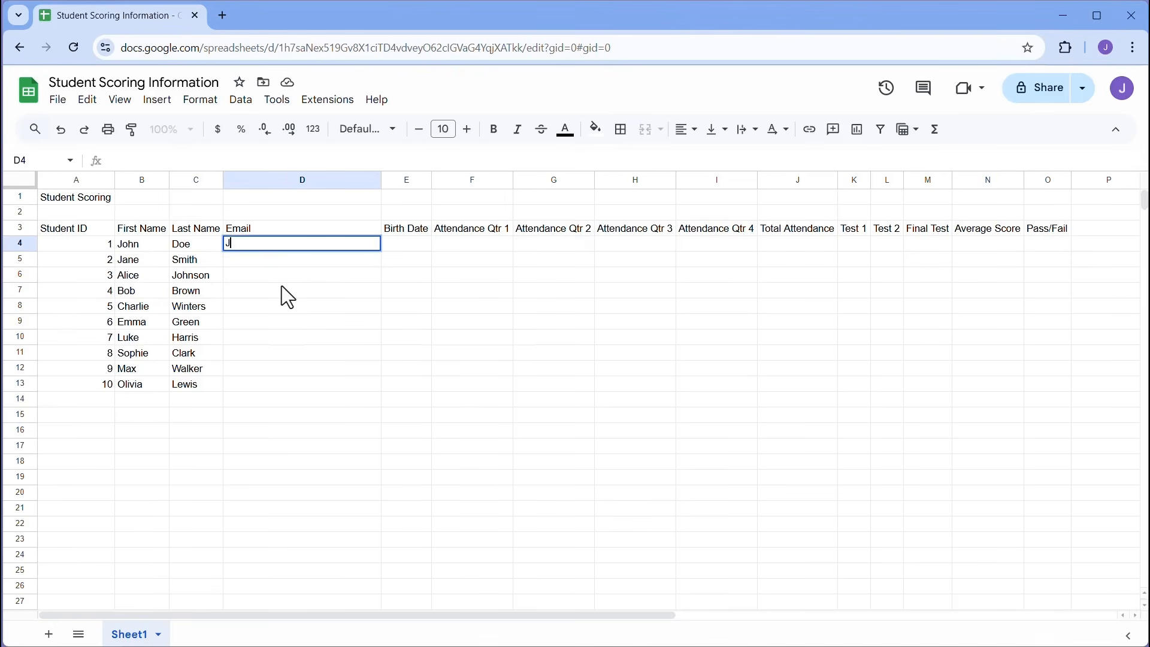
text(ohn.Doe@email.com)
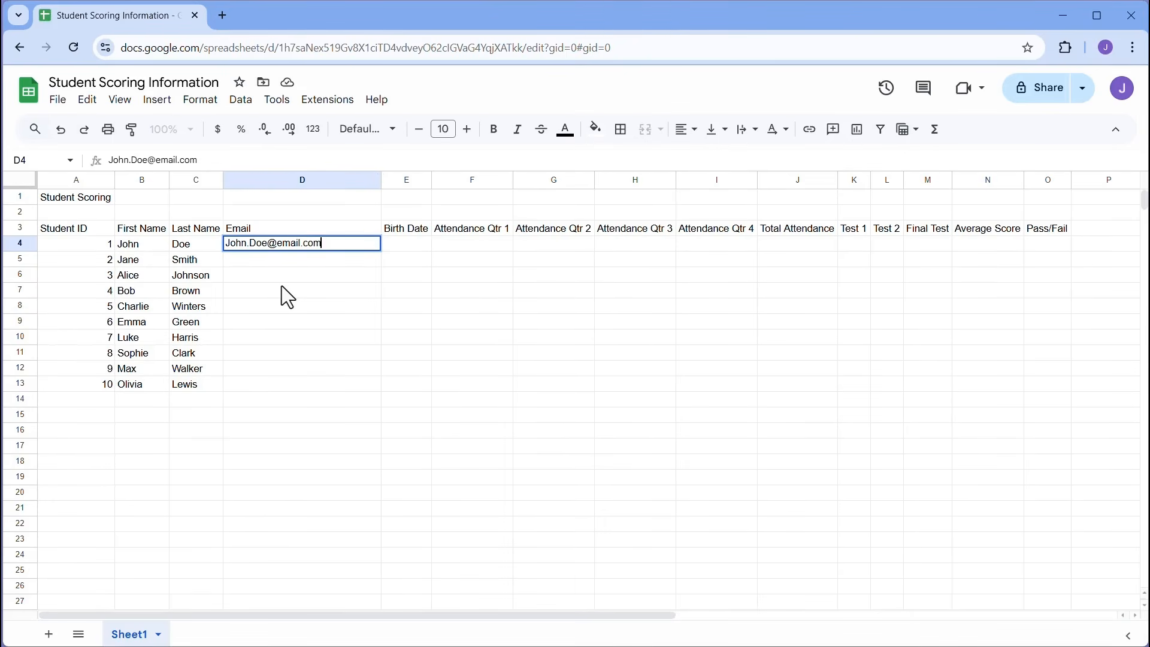
key(Return)
text(Jane.Smith)
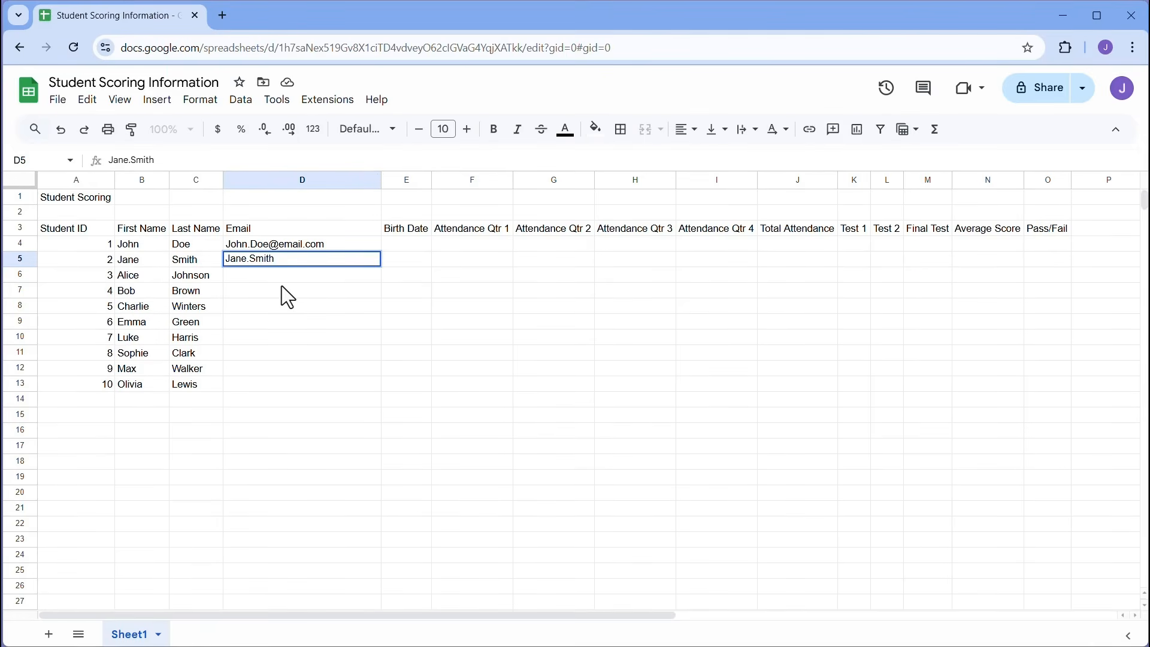
text(@email.com)
key(Return)
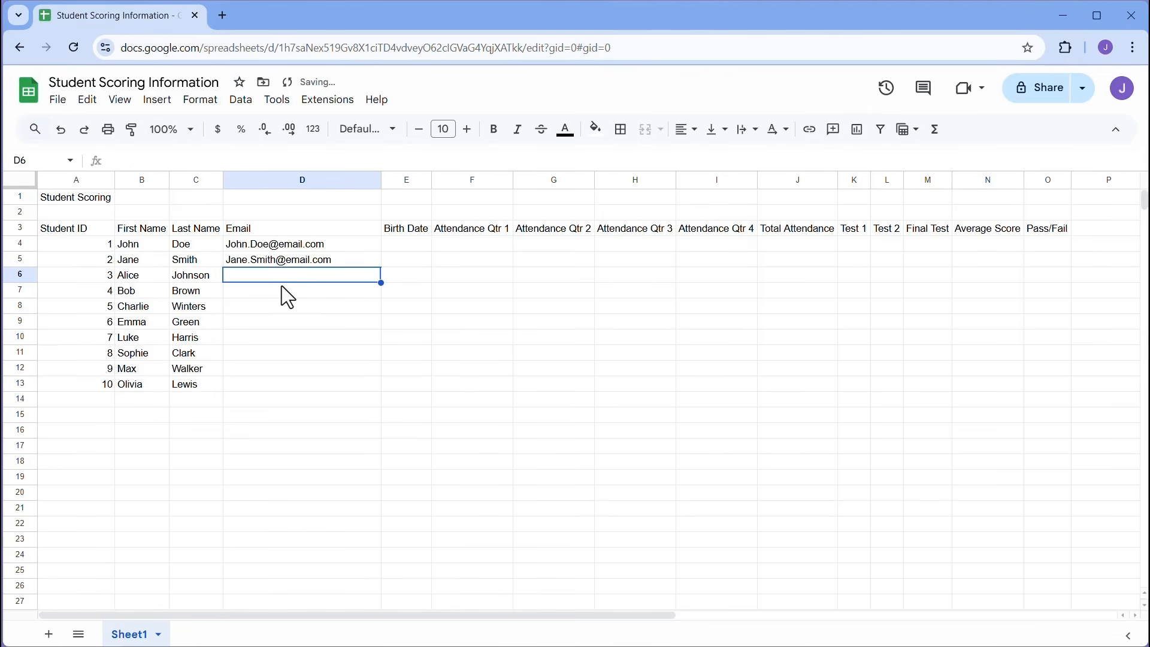
text(A)
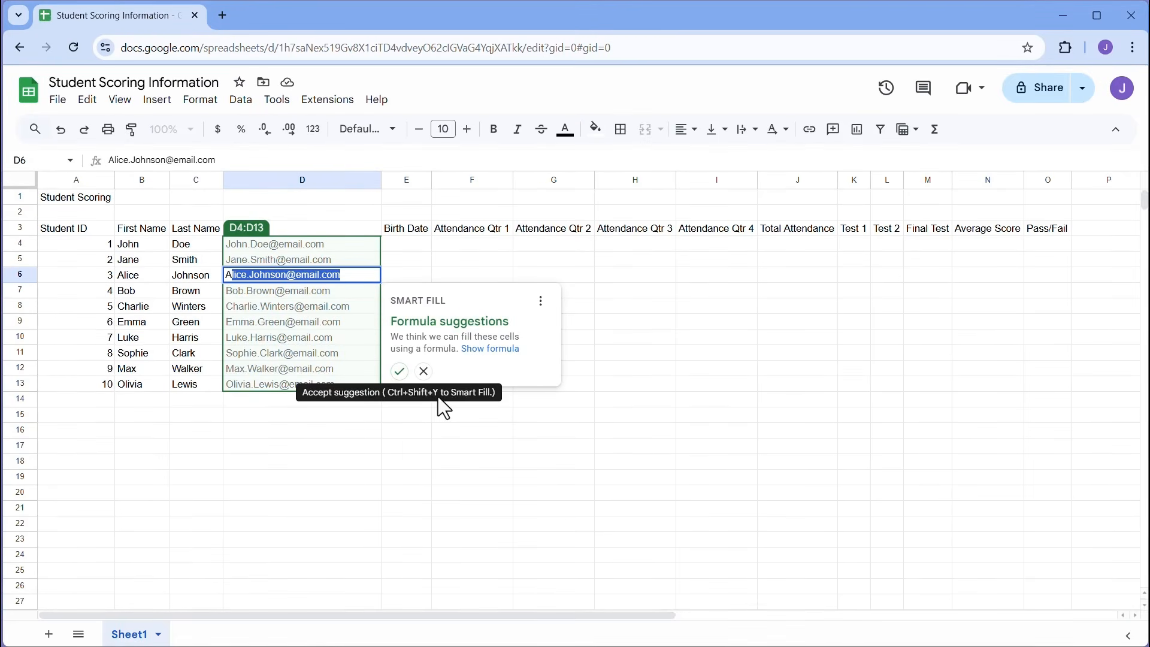
- Accept the Smart Fill CONCATENATE emails for D4:D13 and review each formula from D13 up to D4
click(400, 376)
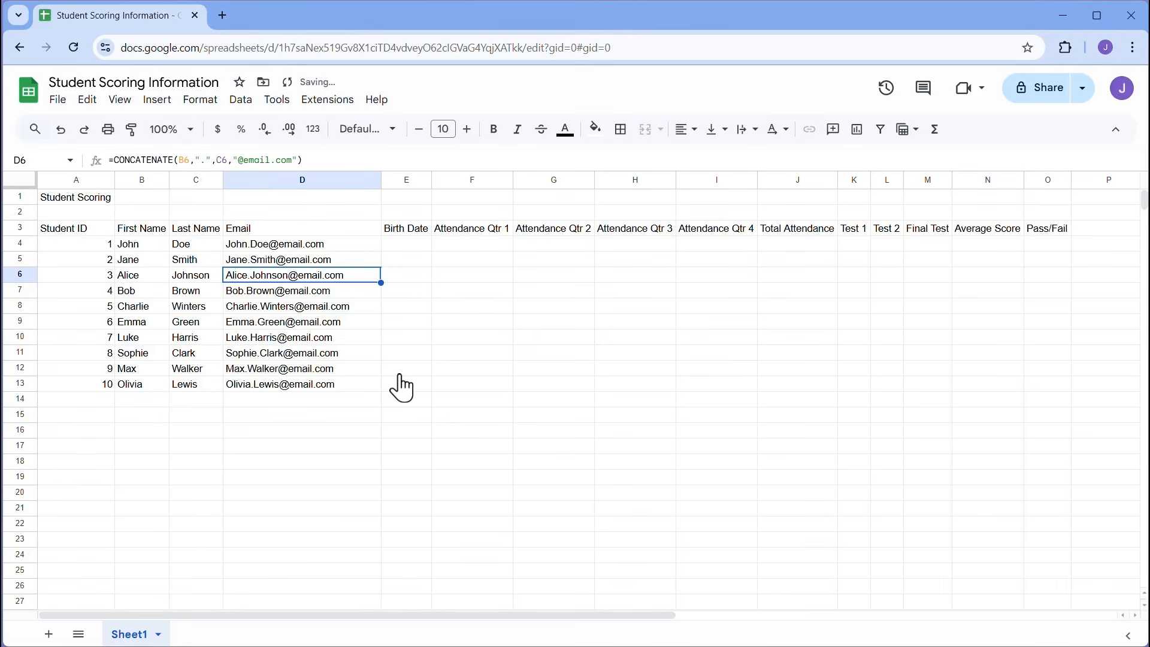
click(301, 390)
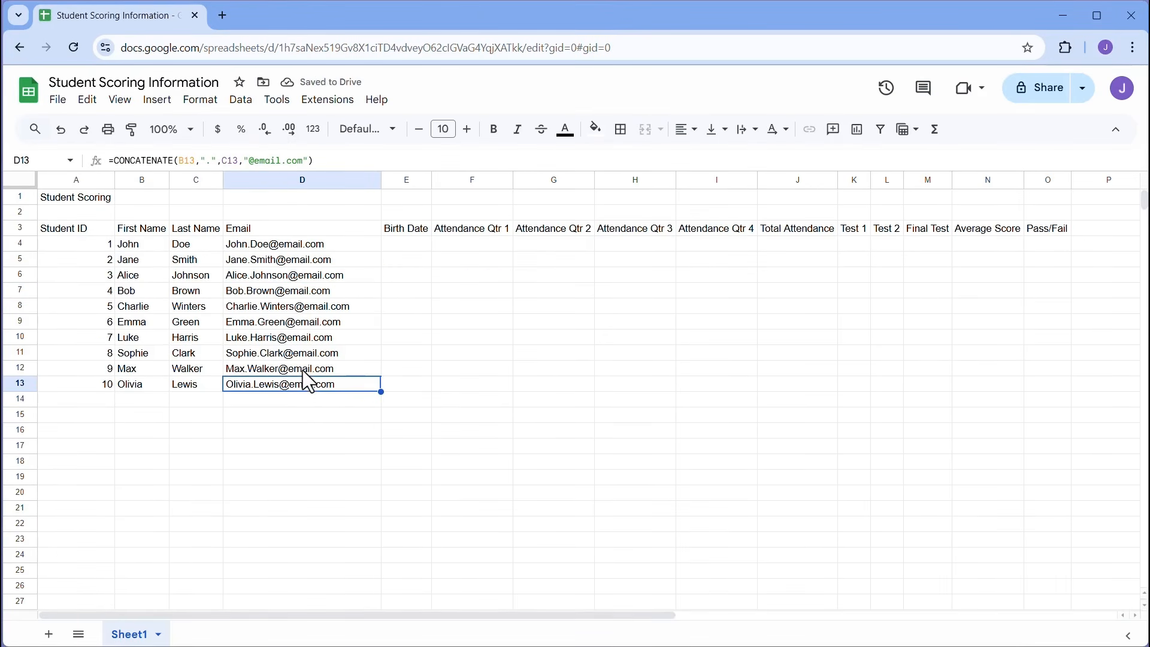
click(303, 370)
click(303, 355)
click(304, 340)
click(304, 323)
click(301, 308)
click(302, 292)
click(302, 277)
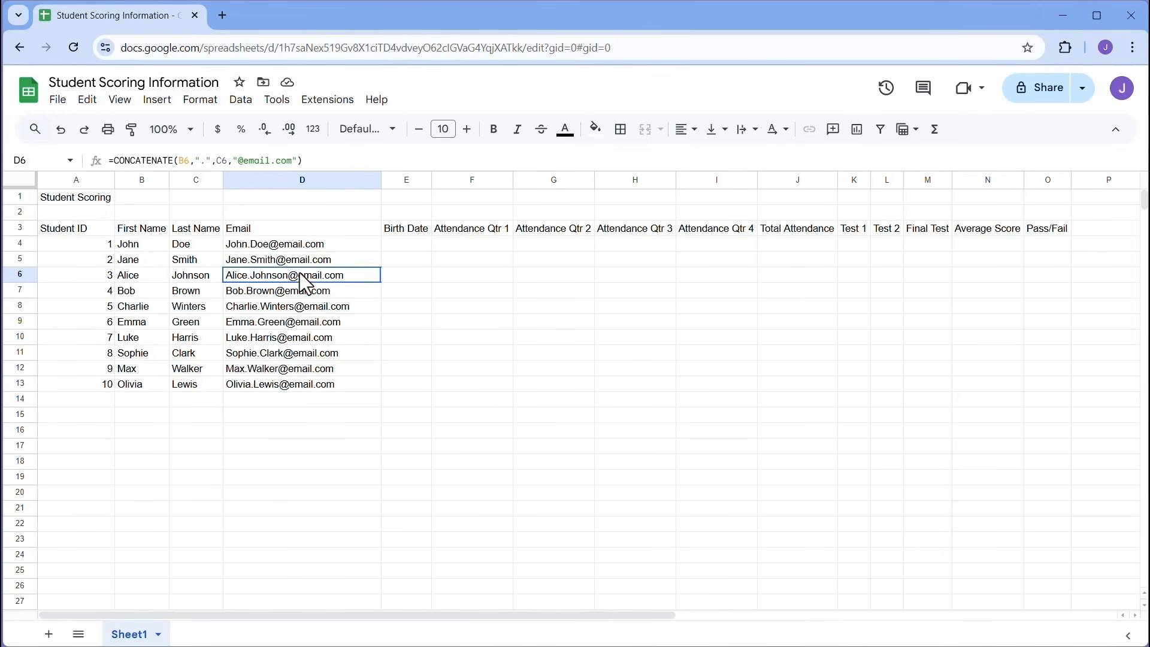
click(300, 261)
click(296, 245)
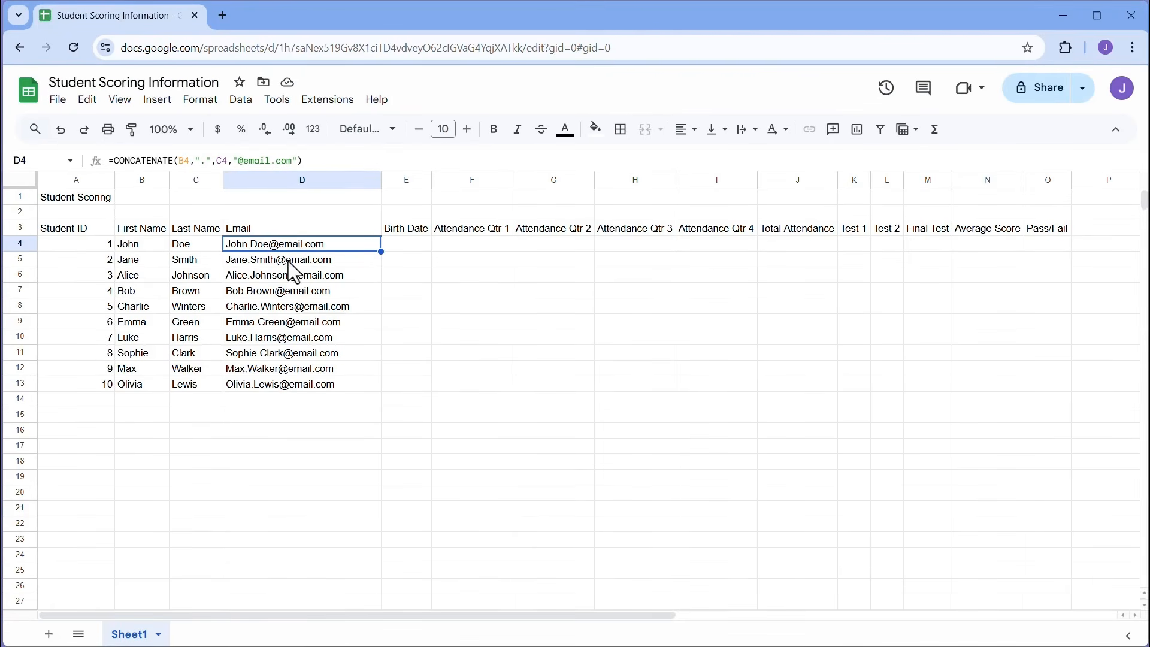
- Select the email range D4:D13 and browse its context menu without changing anything
drag(338, 241, 347, 383)
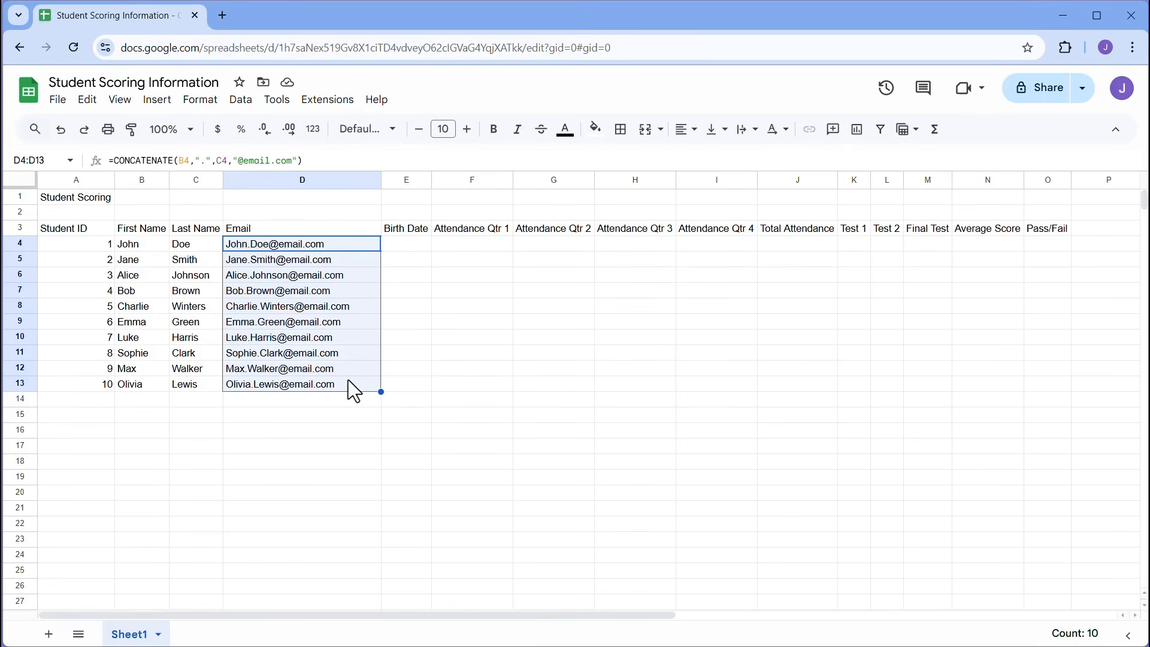
right_click(338, 246)
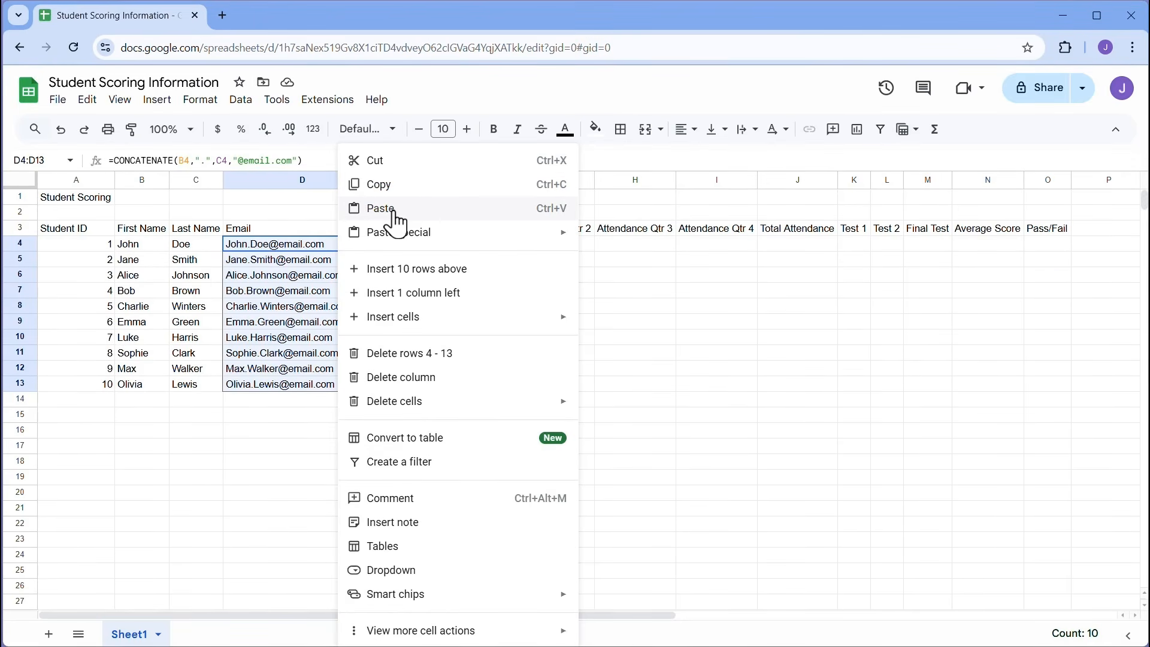
mouse_move(464, 239)
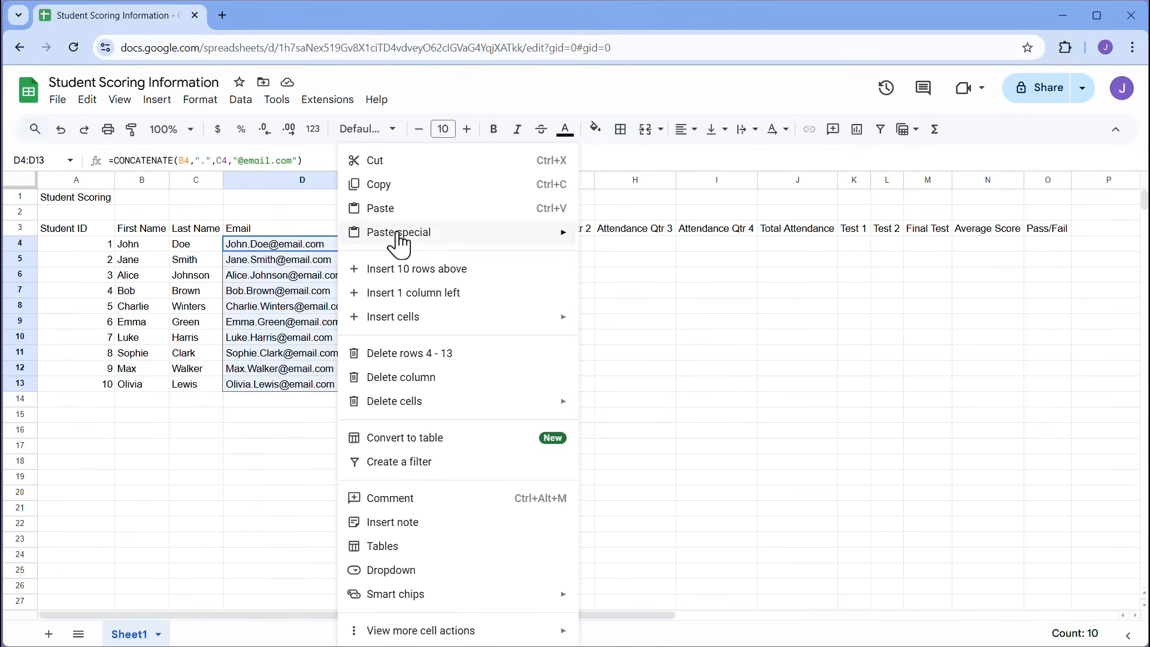
mouse_move(455, 236)
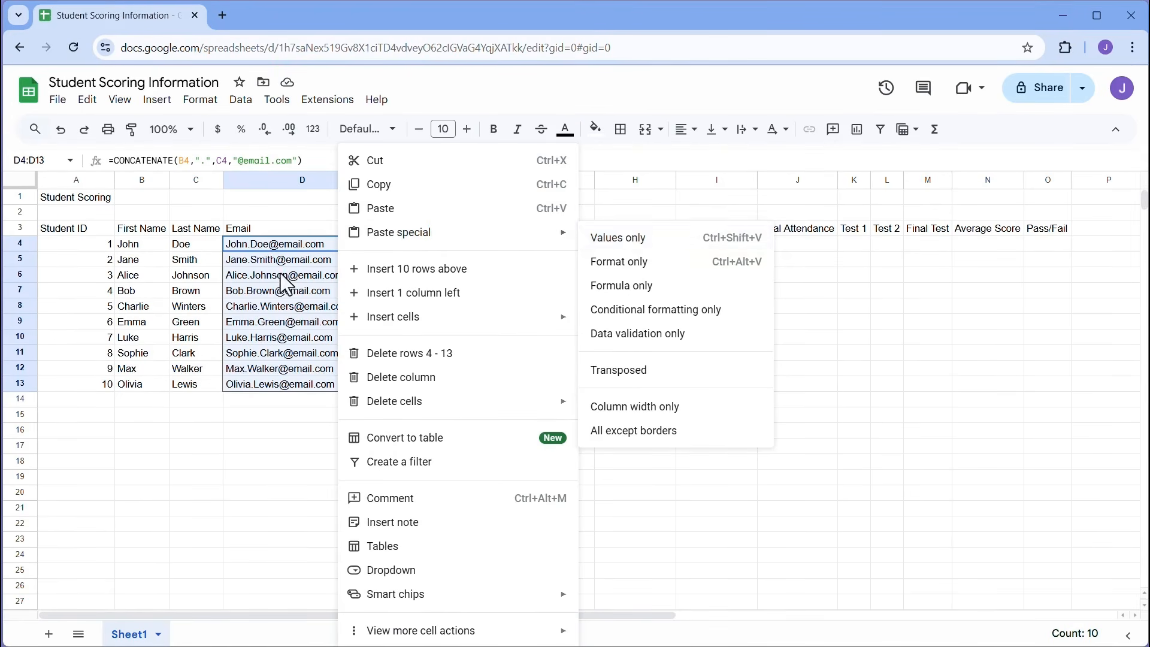
click(313, 245)
- Cut D4:D13 and paste it back as values only, replacing the CONCATENATE formulas
drag(312, 244, 318, 384)
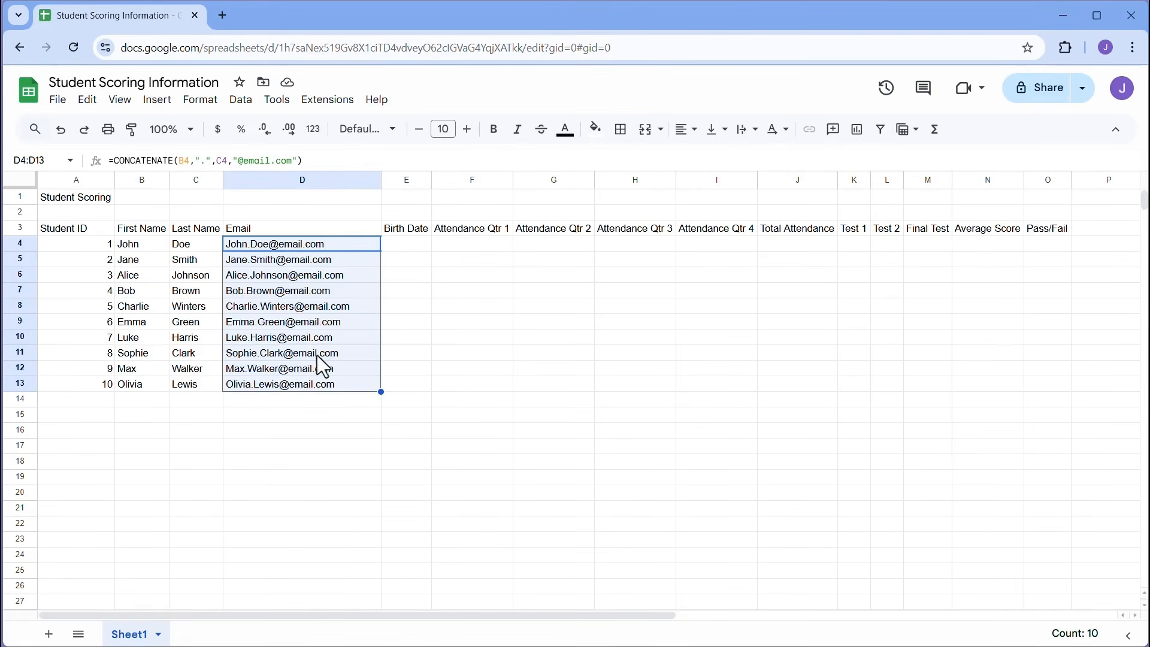
right_click(309, 243)
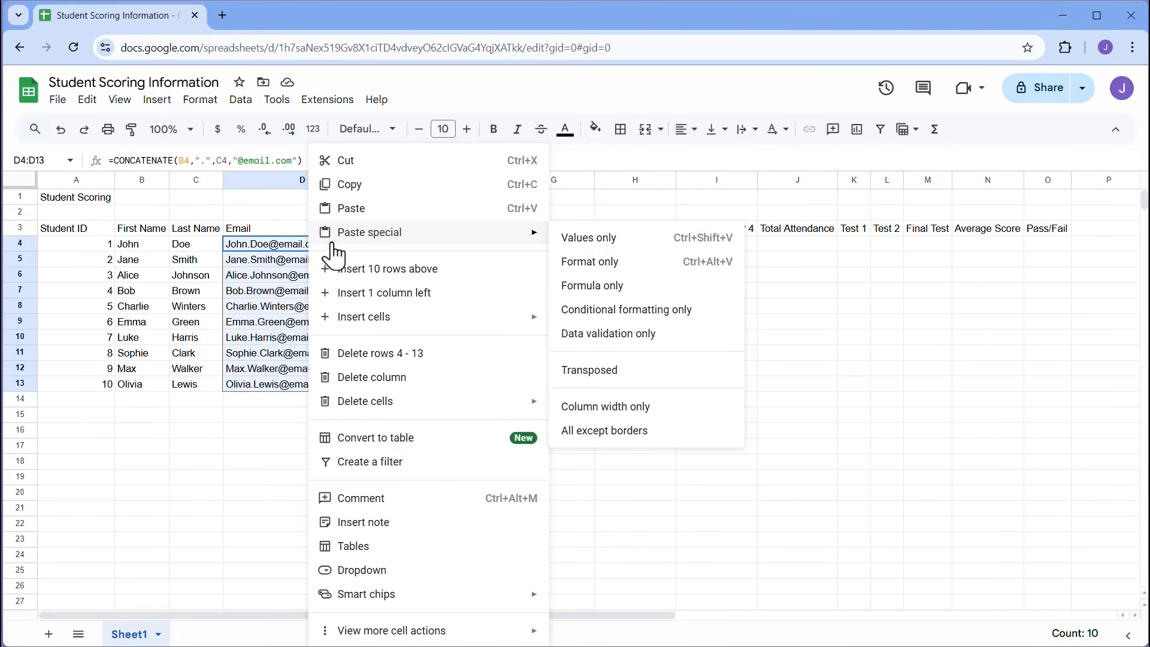
click(384, 164)
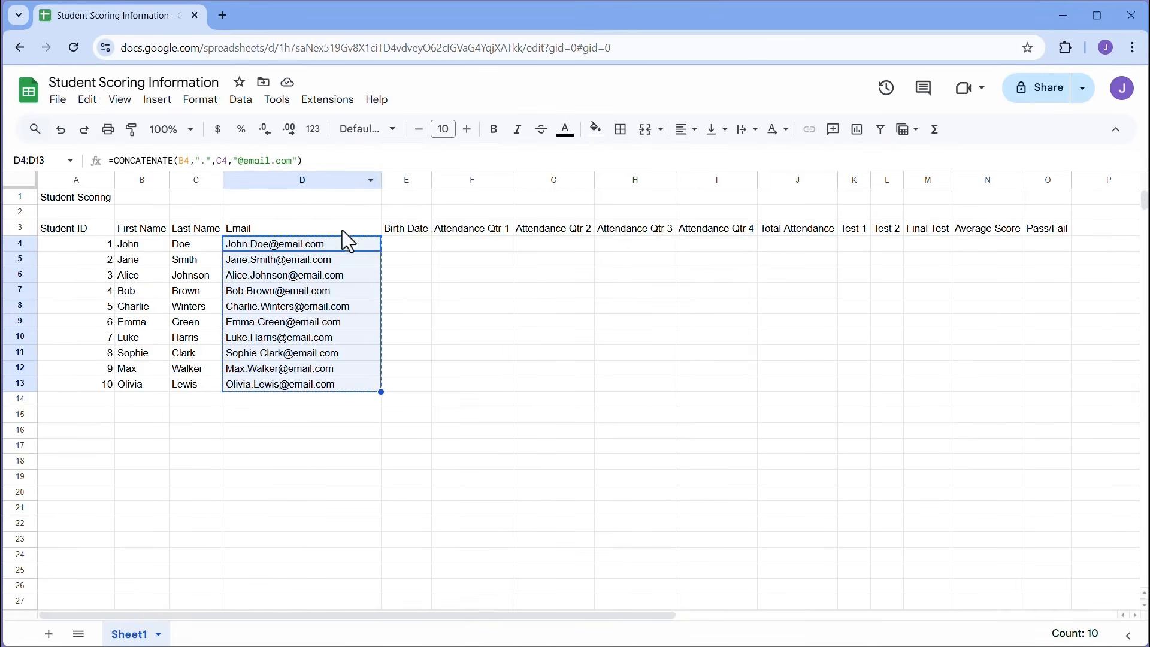
right_click(336, 245)
mouse_move(335, 243)
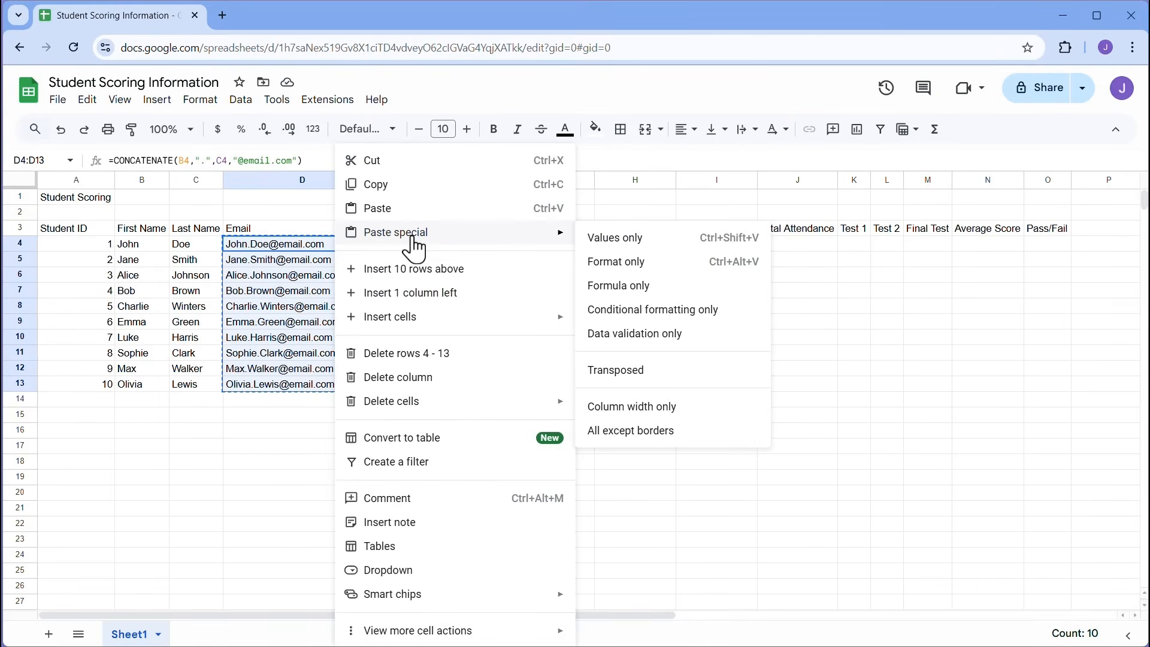
click(613, 239)
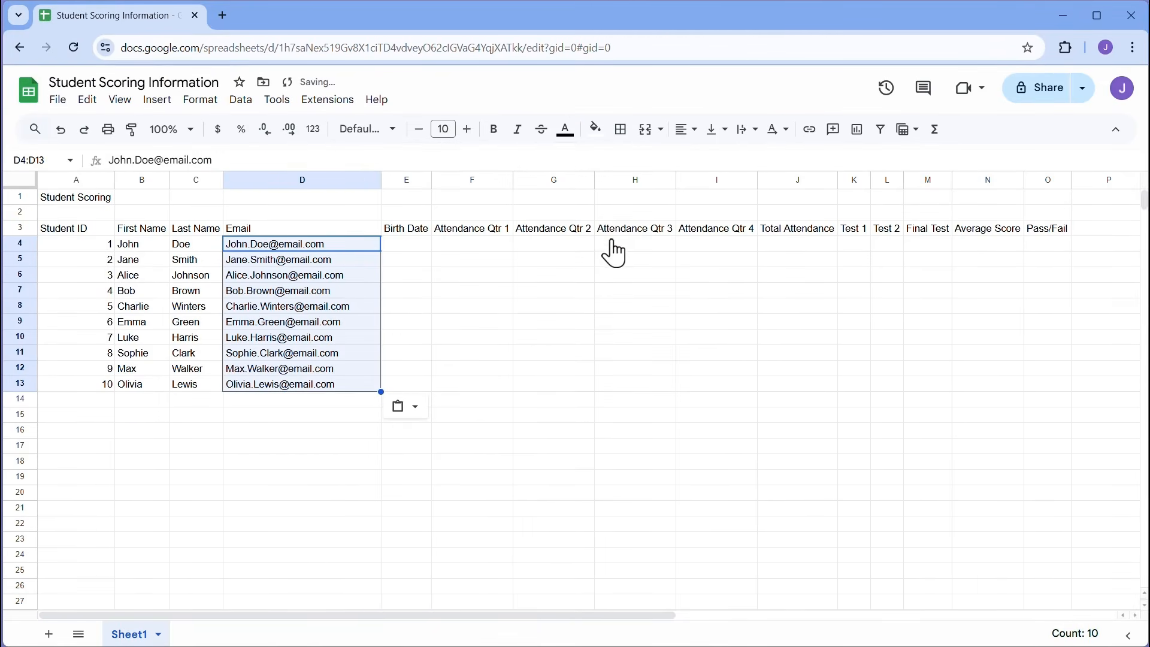
- Verify that D4 through D7 now contain plain email text
click(337, 247)
click(336, 260)
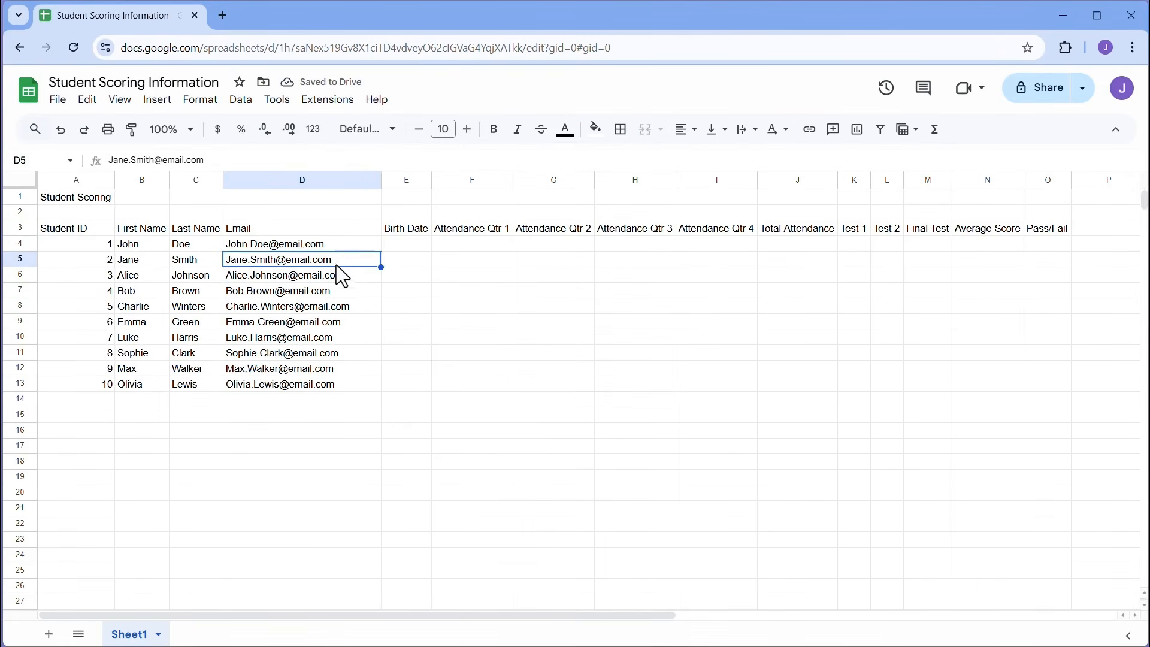
click(336, 274)
click(340, 290)
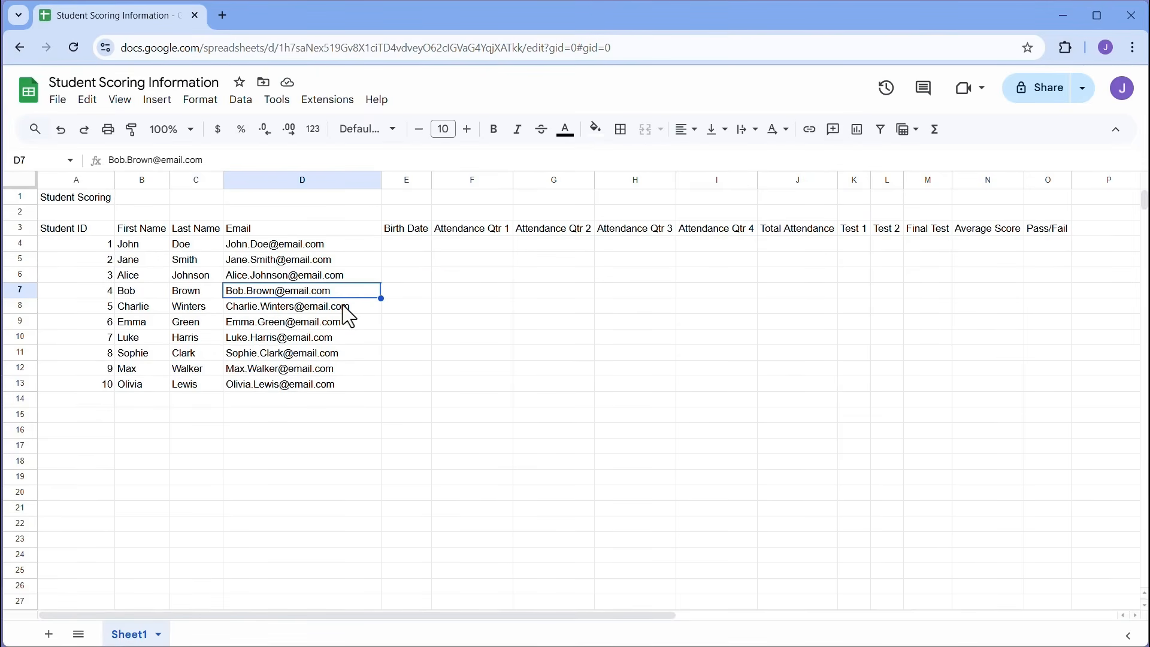
click(406, 244)
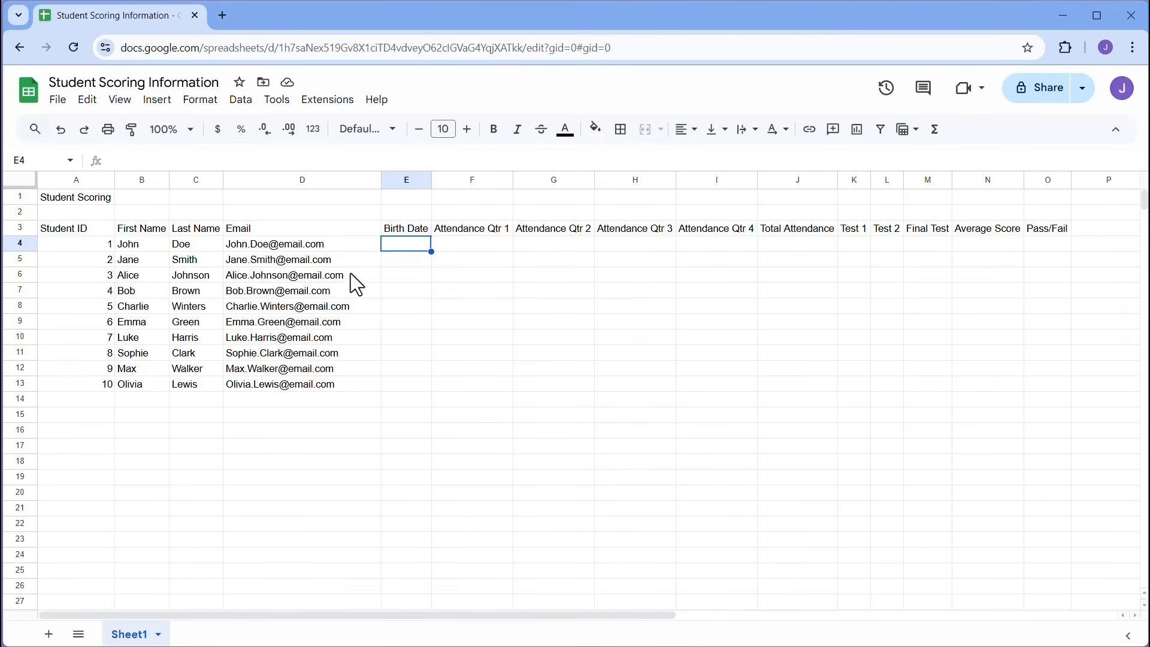
click(347, 250)
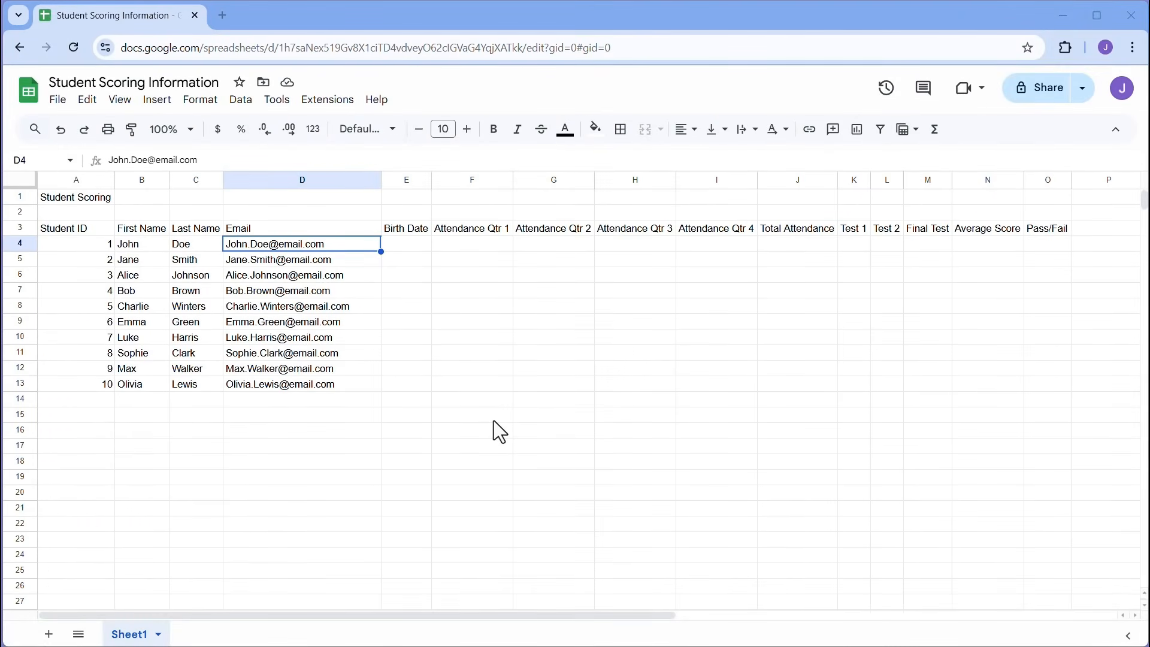
- Enter birth dates 03/25/2003, 08/14/2002, 01/30/2001, 06/22/2000 and 10/11/2003 from E4, widening column E
click(406, 248)
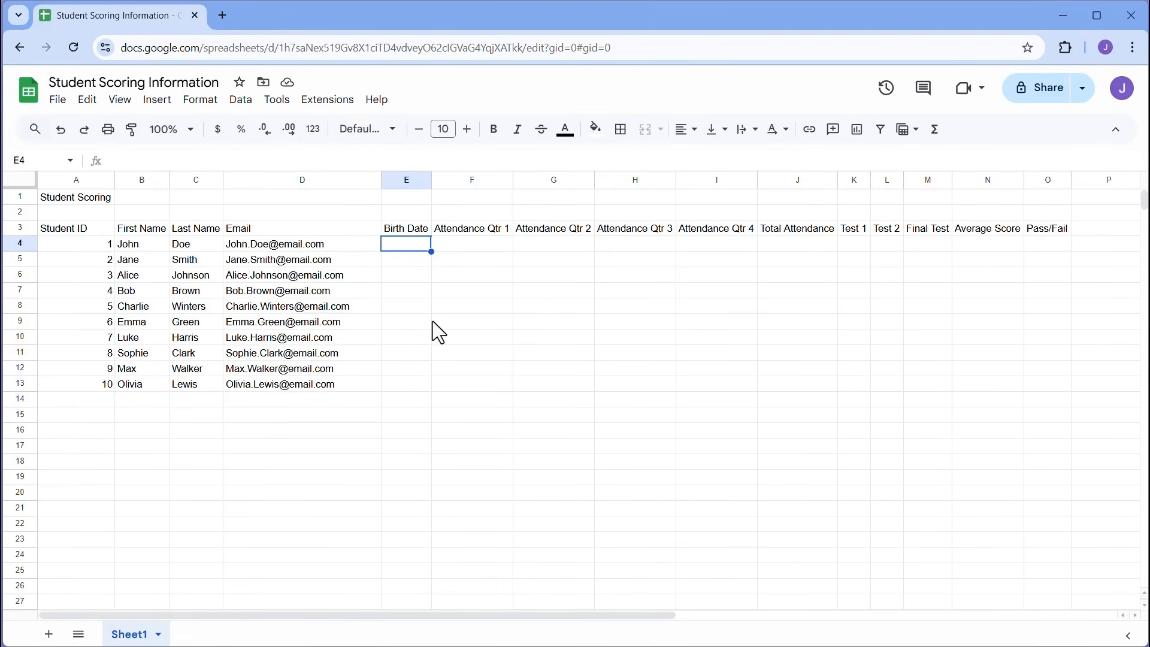
text(03)
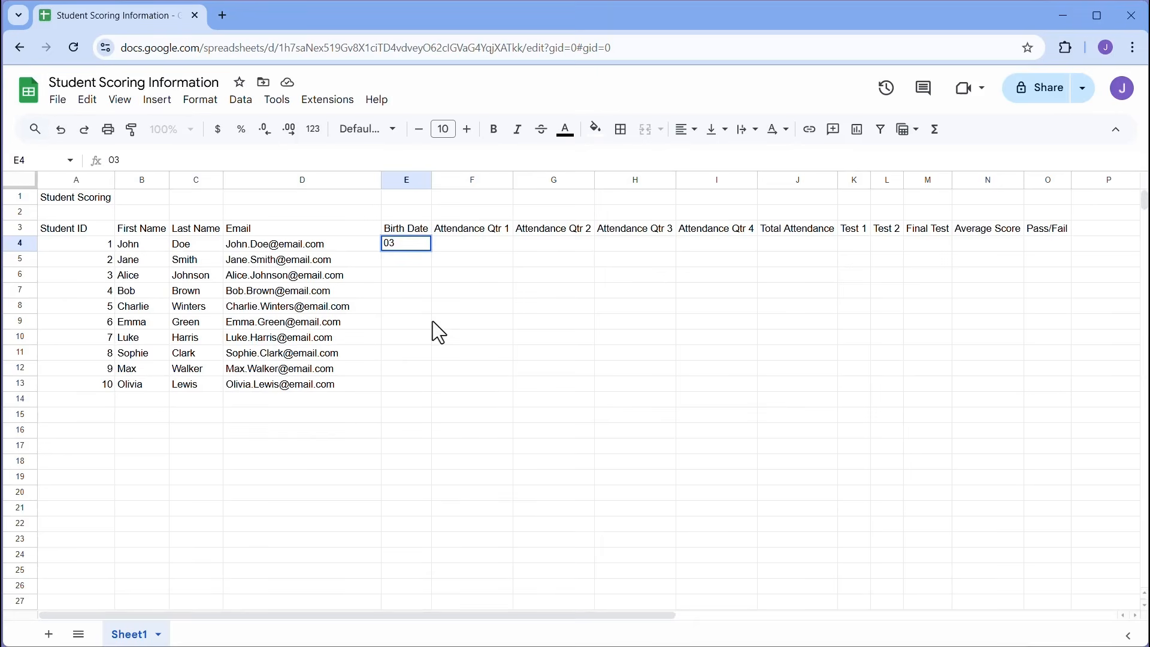
text(/25/2003)
key(Return)
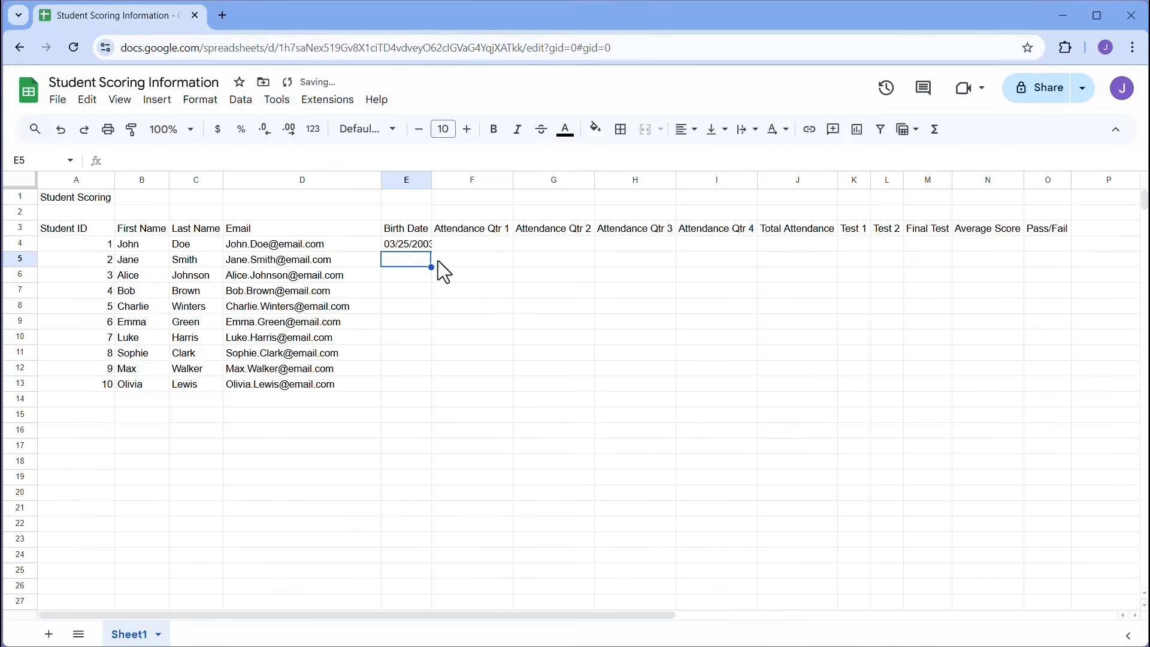
double_click(431, 181)
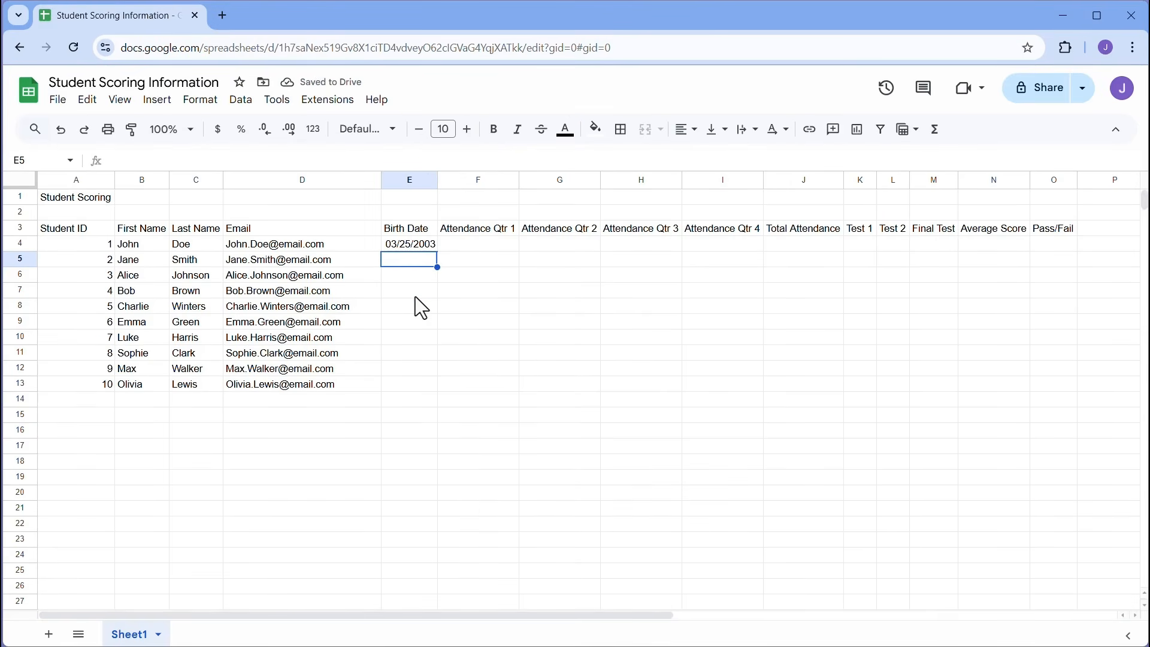
text(08/14/)
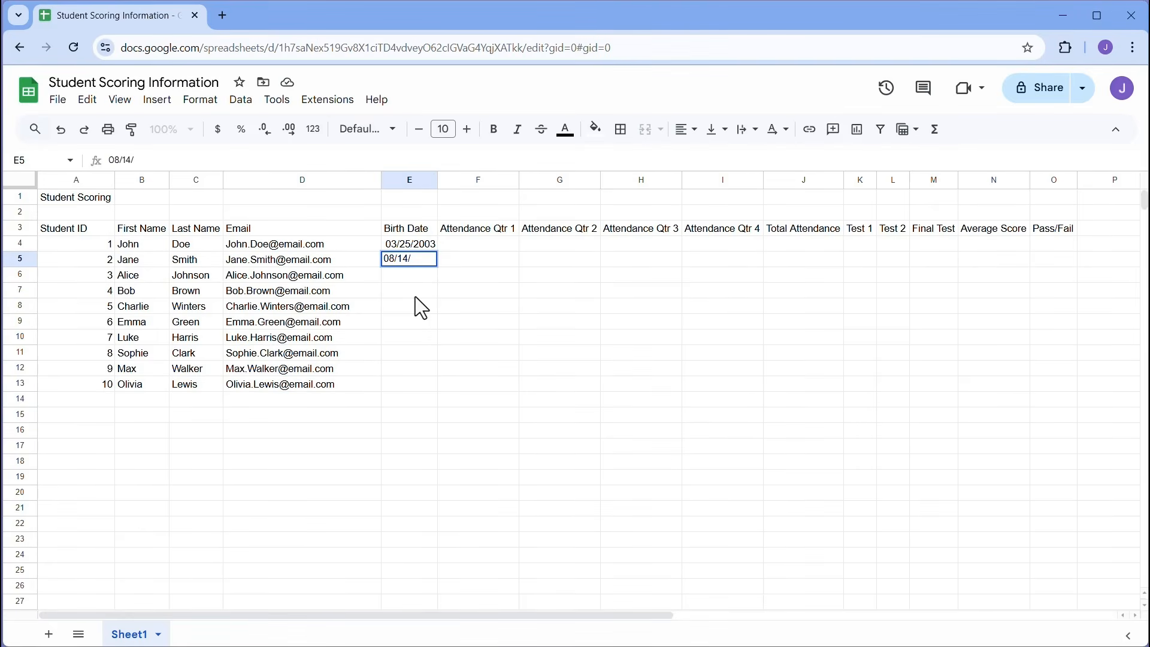
text(2002)
key(Return)
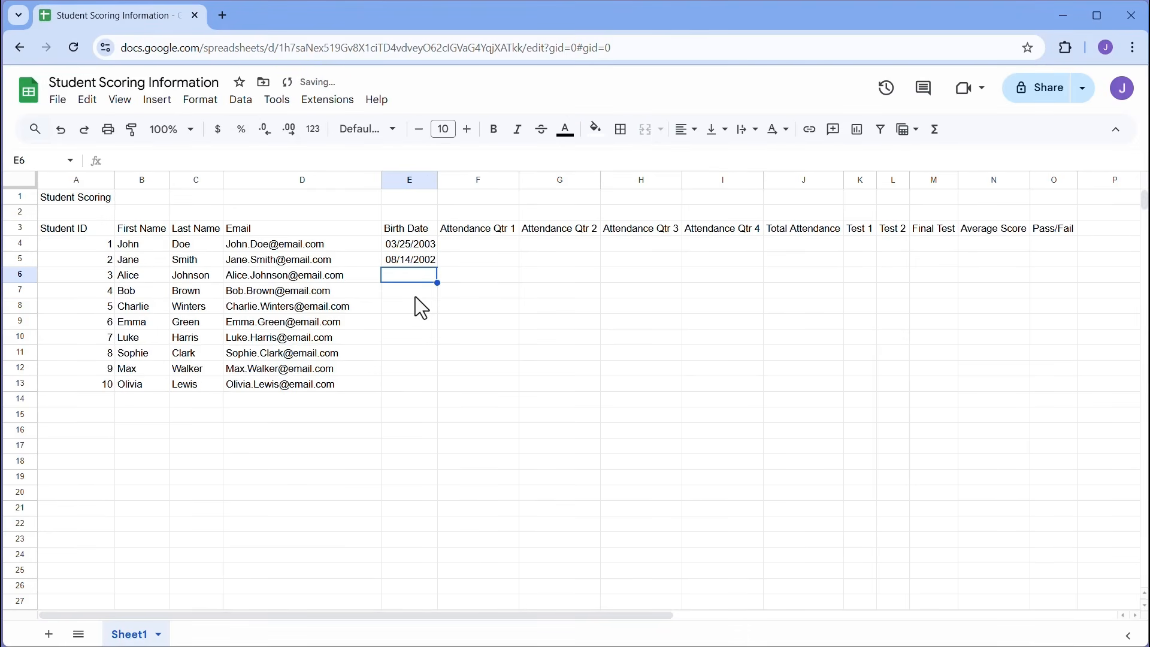
text(01)
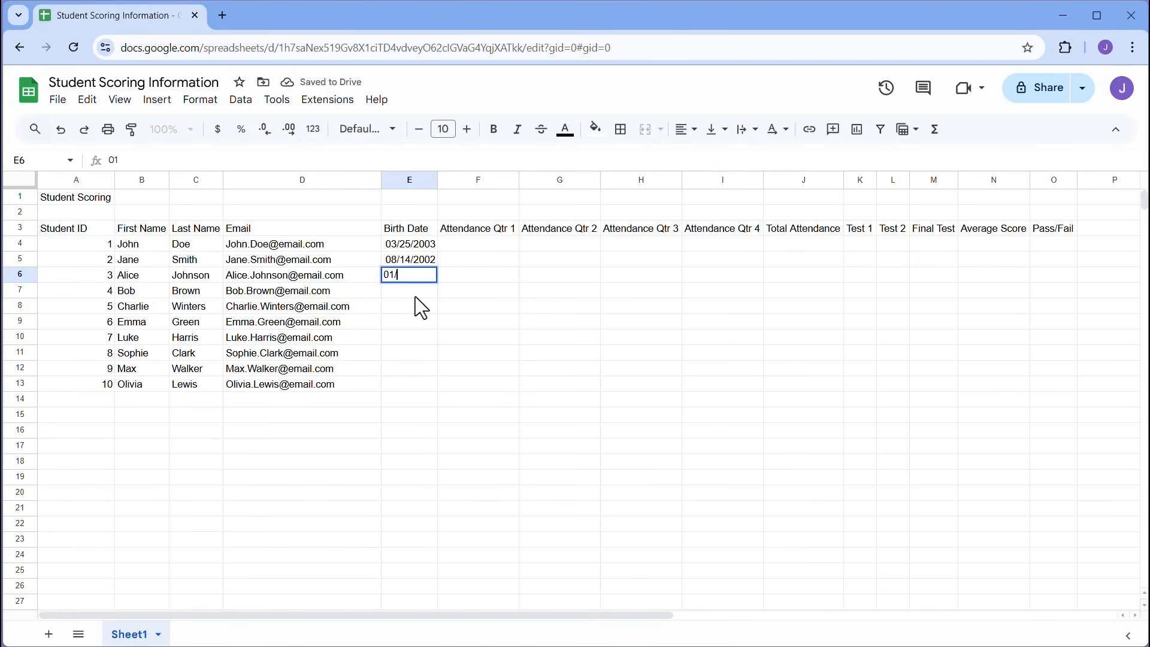
text(/30/2001)
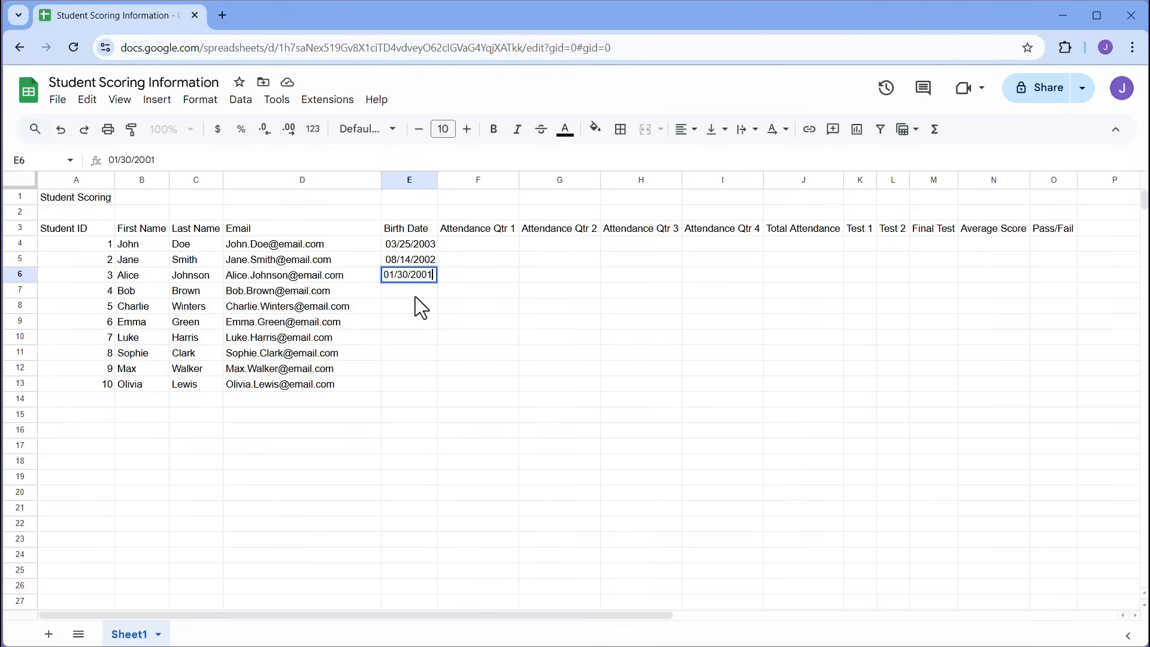
key(Return)
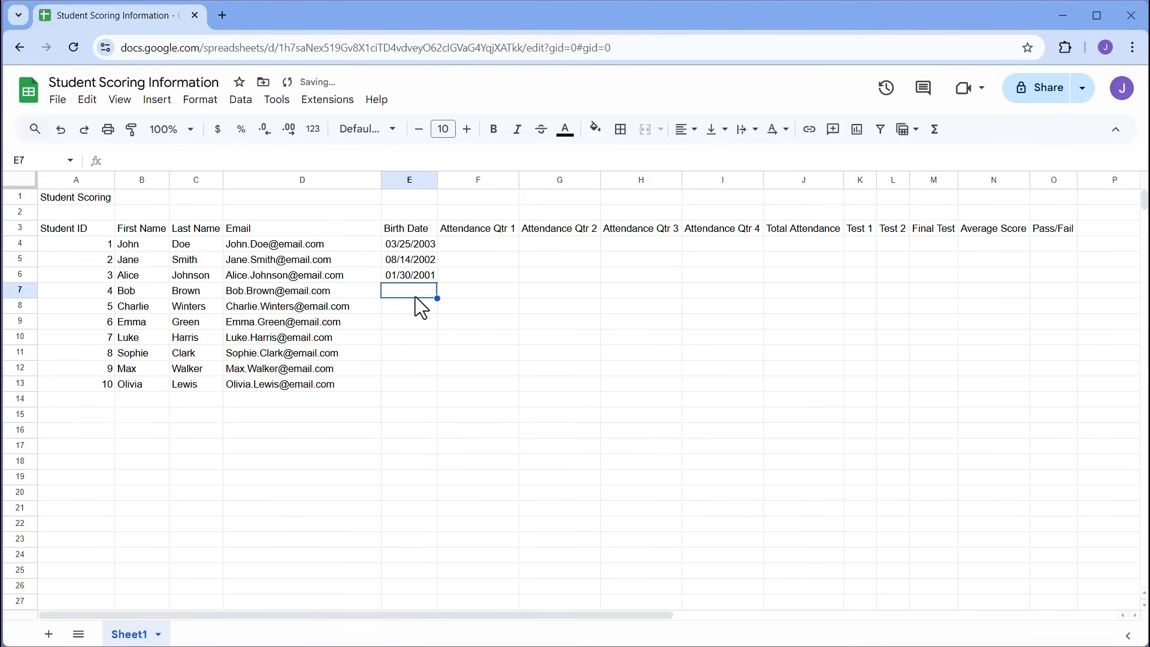
text(06/22/2)
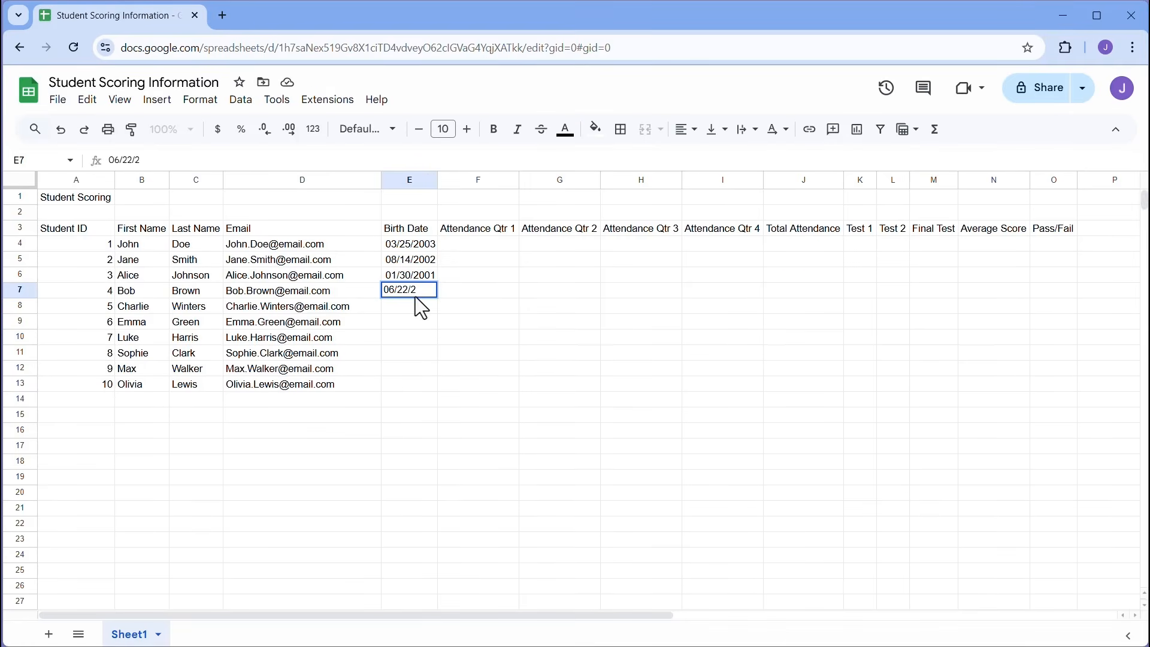
text(000)
key(Return)
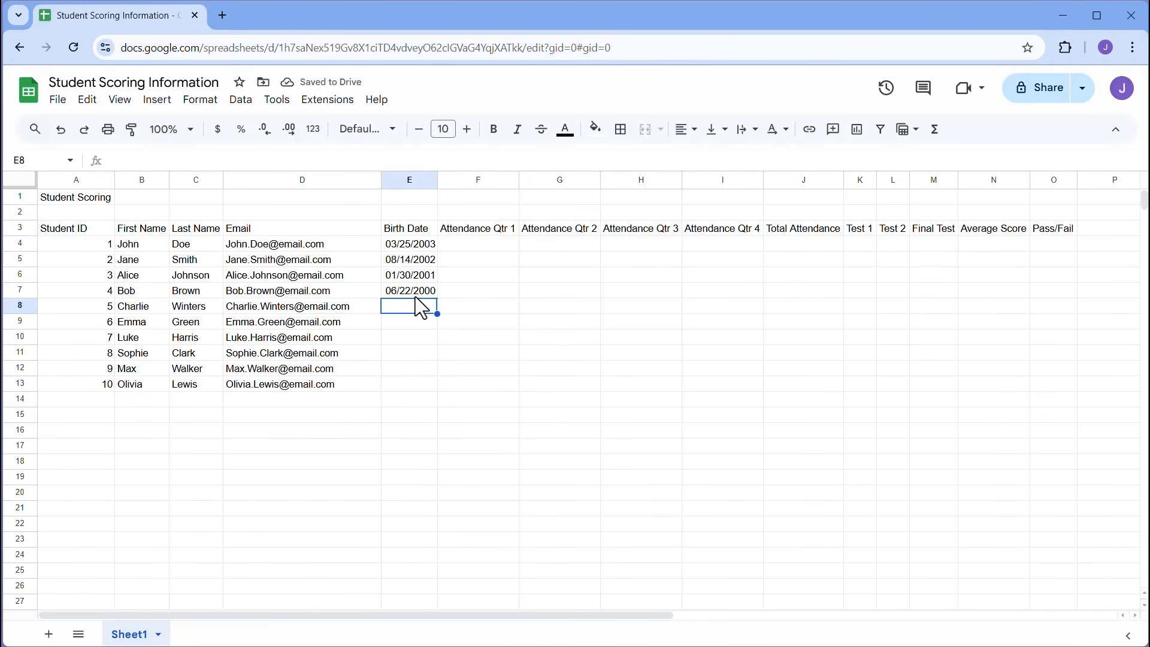
text(10/11/)
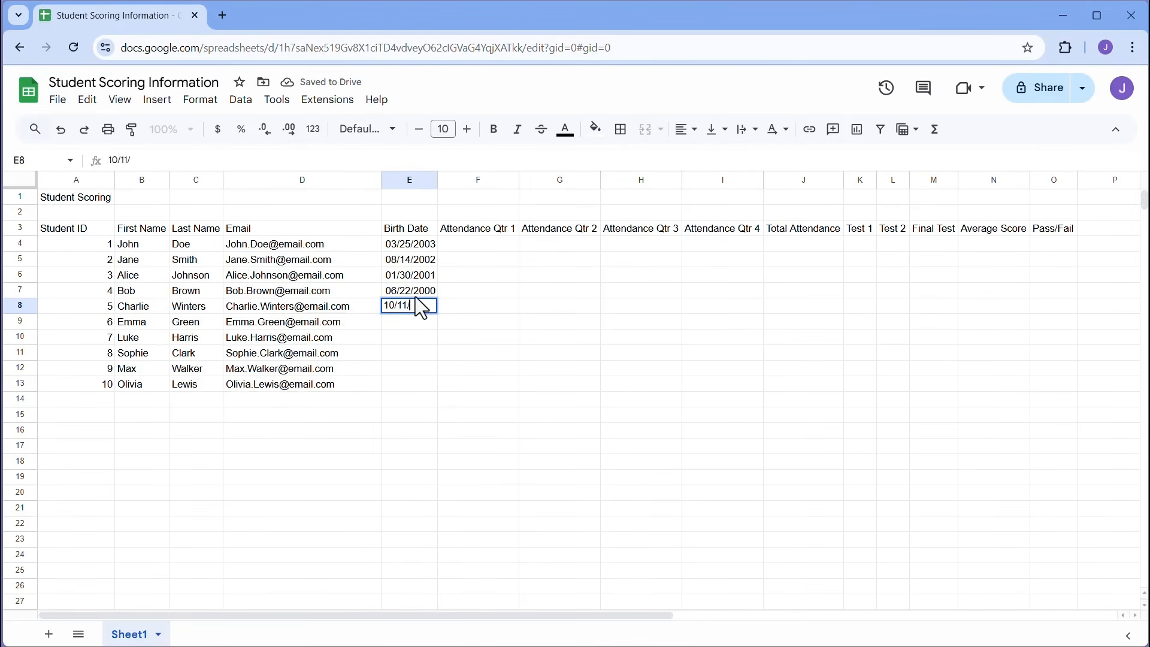
text(2003)
key(Return)
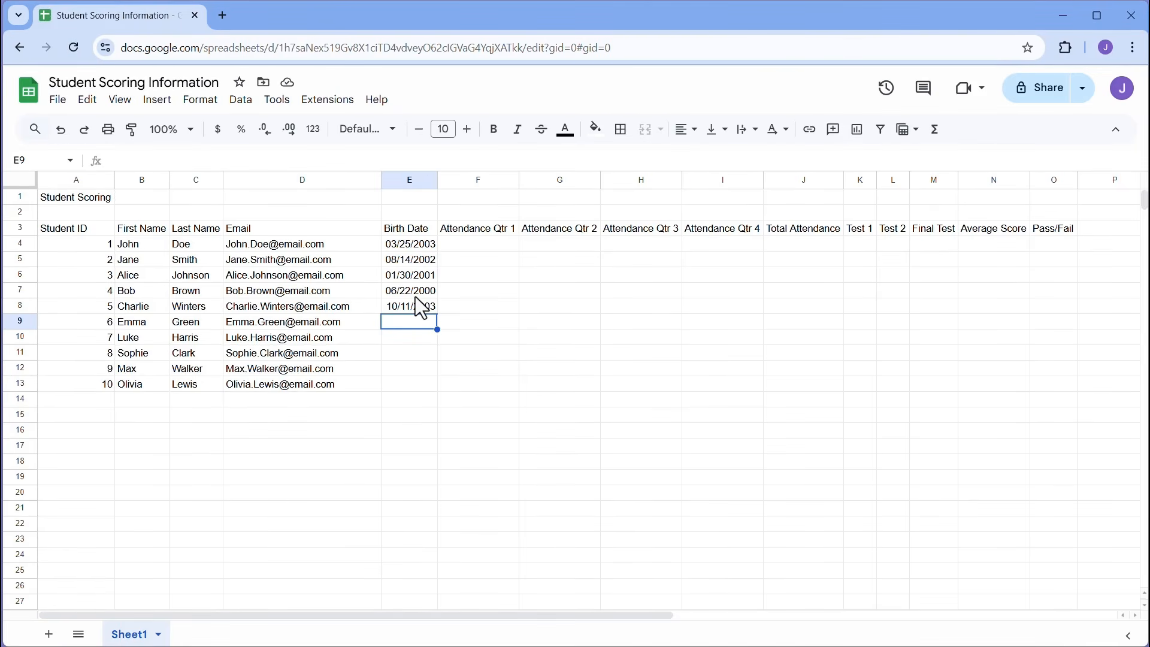
text(01/03/)
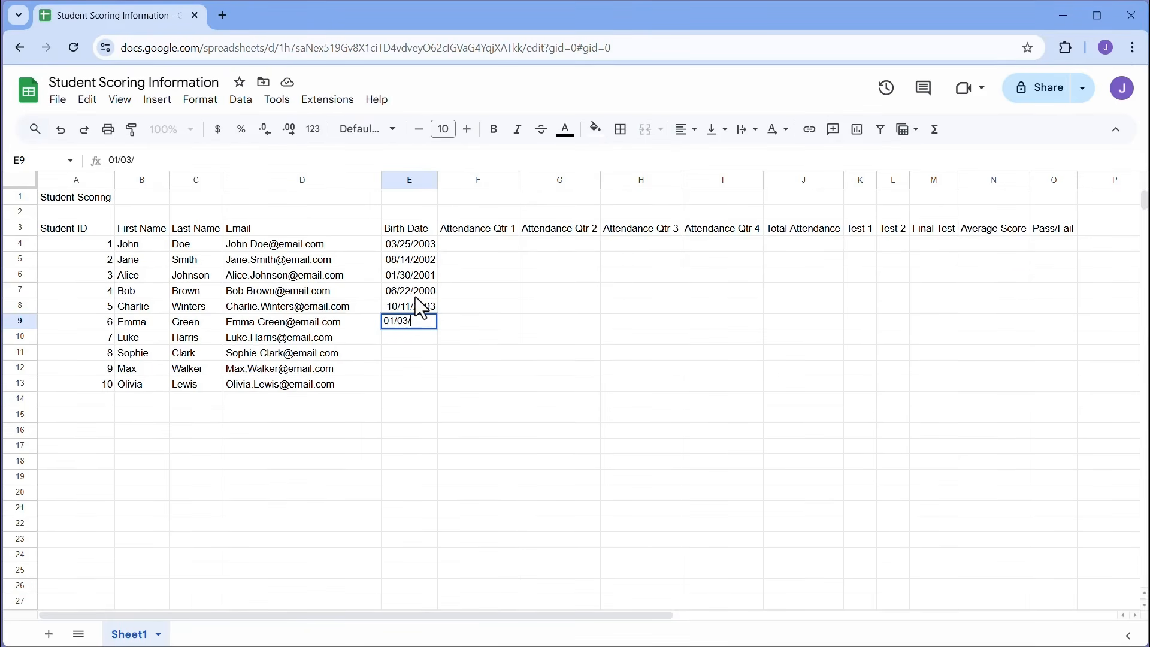
text(2002)
key(Return)
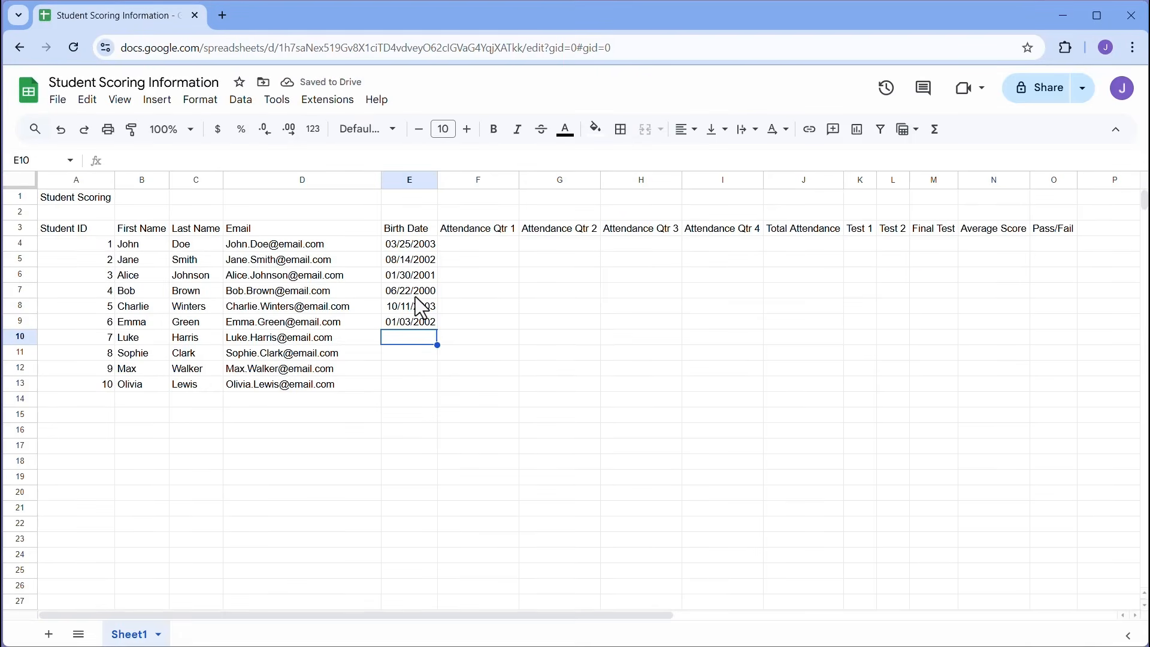
text(05/19)
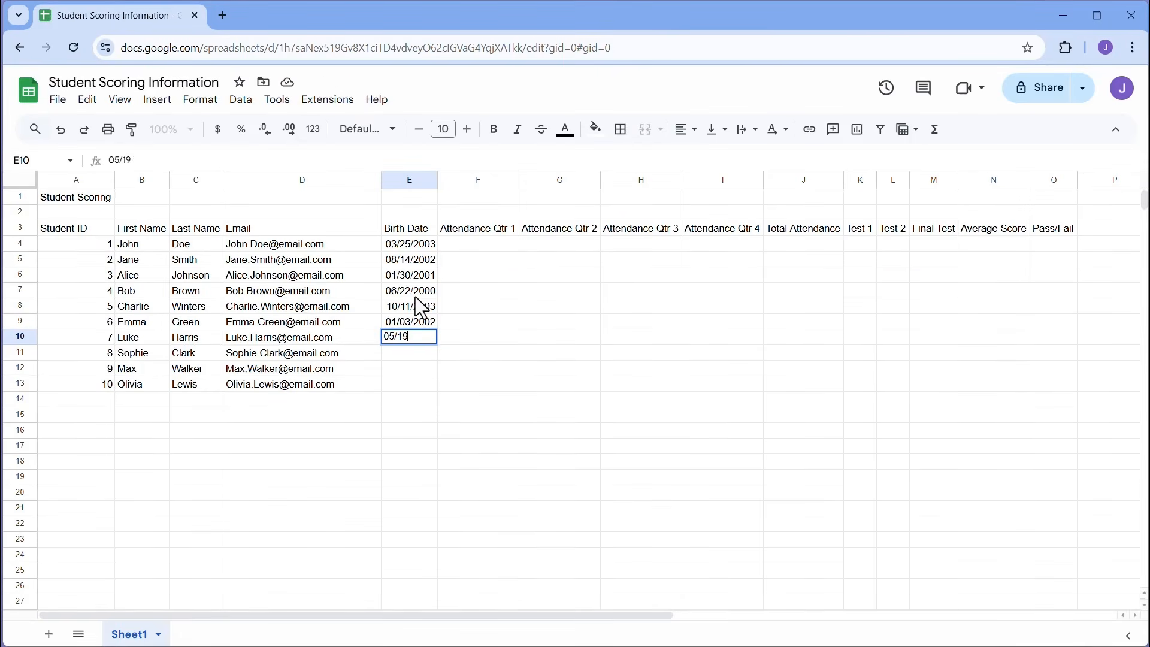
text(/2003)
key(Return)
text(12/02)
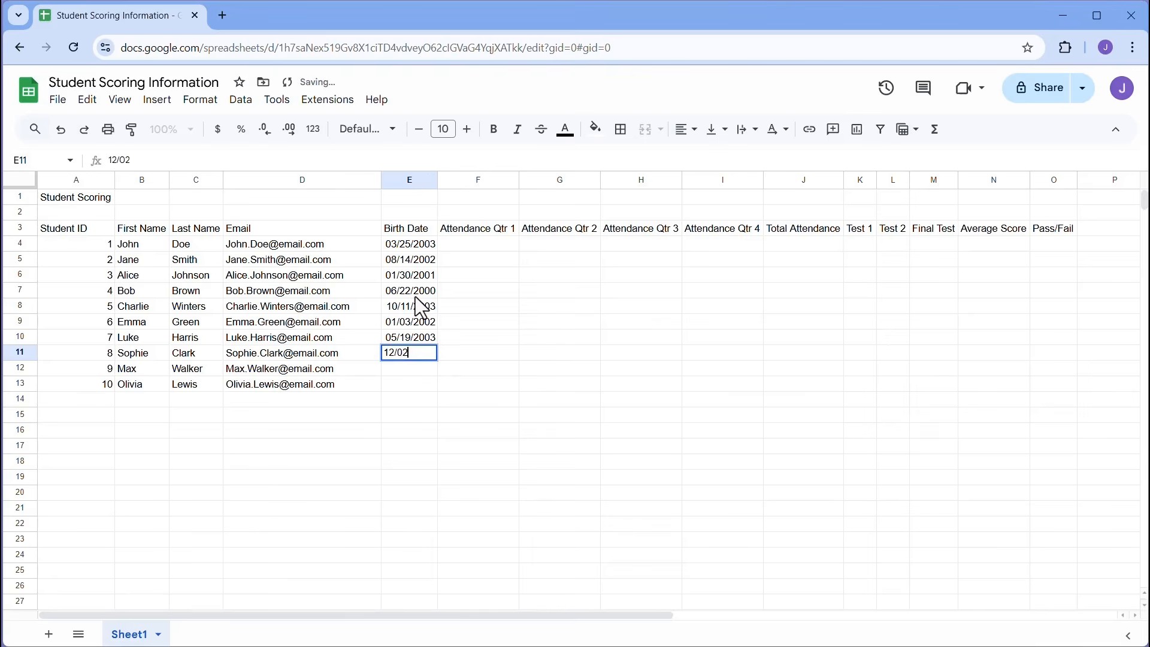
text(/2000)
key(Return)
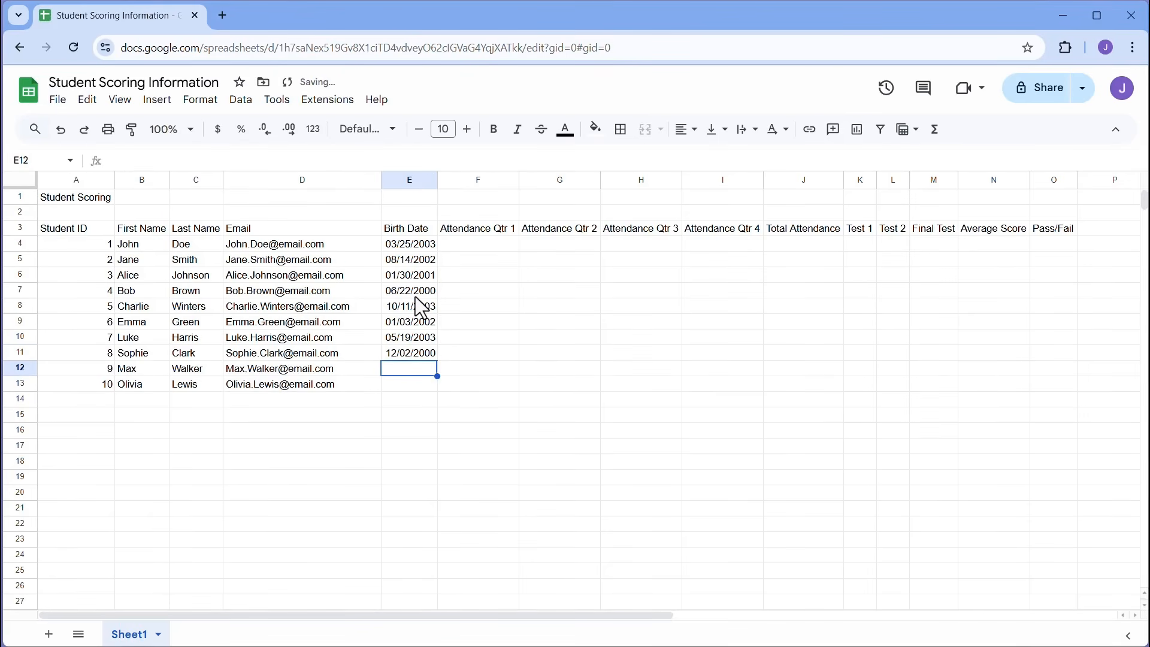
text(09/30/)
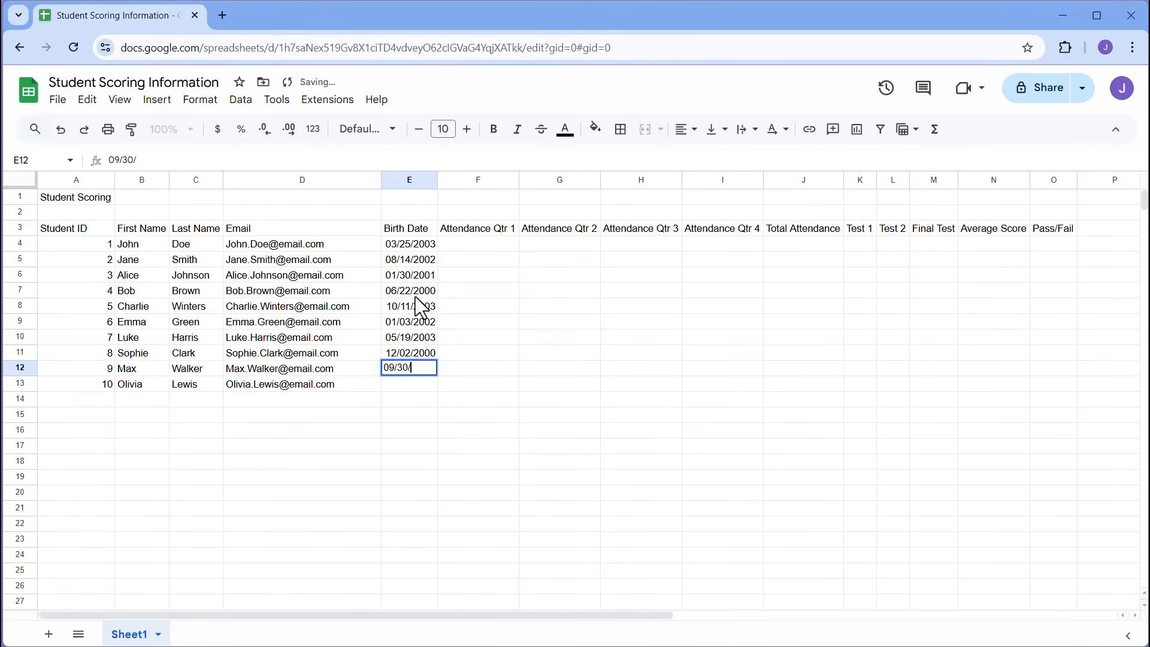
text(2002)
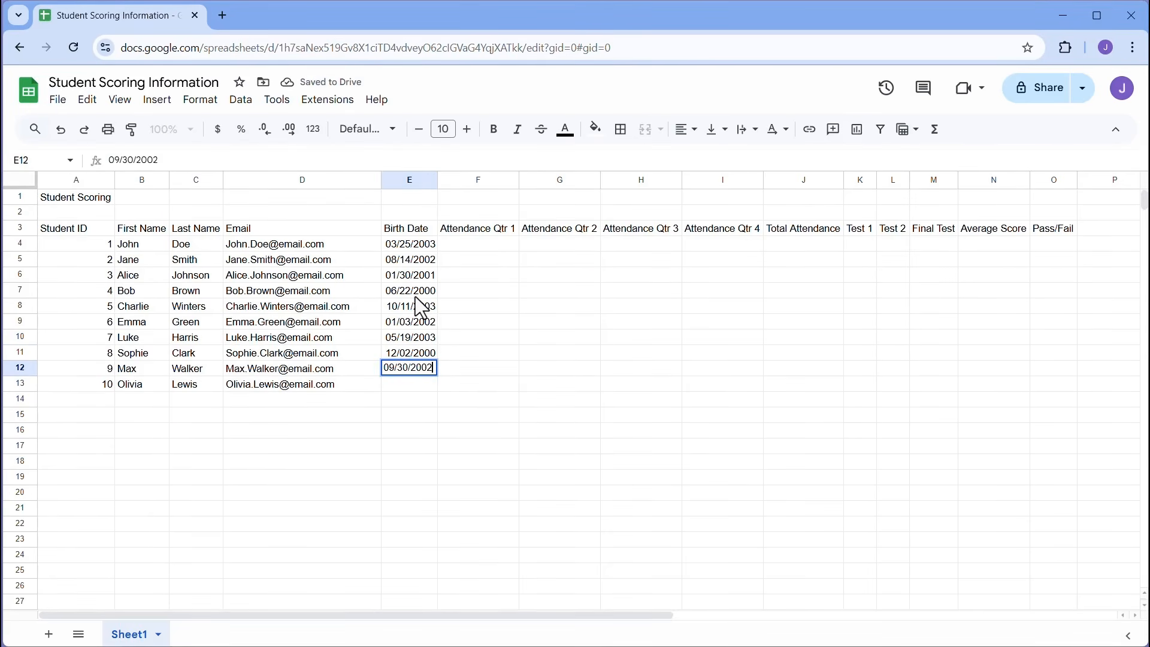
key(Return)
text(11/11/)
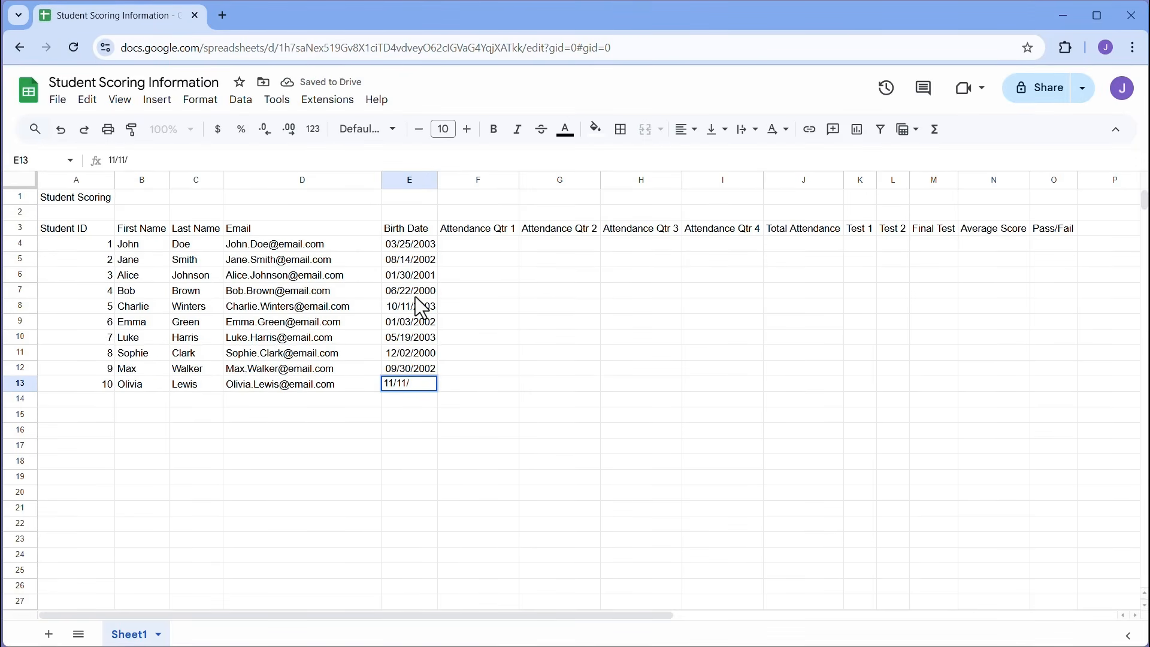
text(2001)
- Enter =RANDBETWEEN(2,5) in F4 and fill it across the whole range F4:I13
click(491, 245)
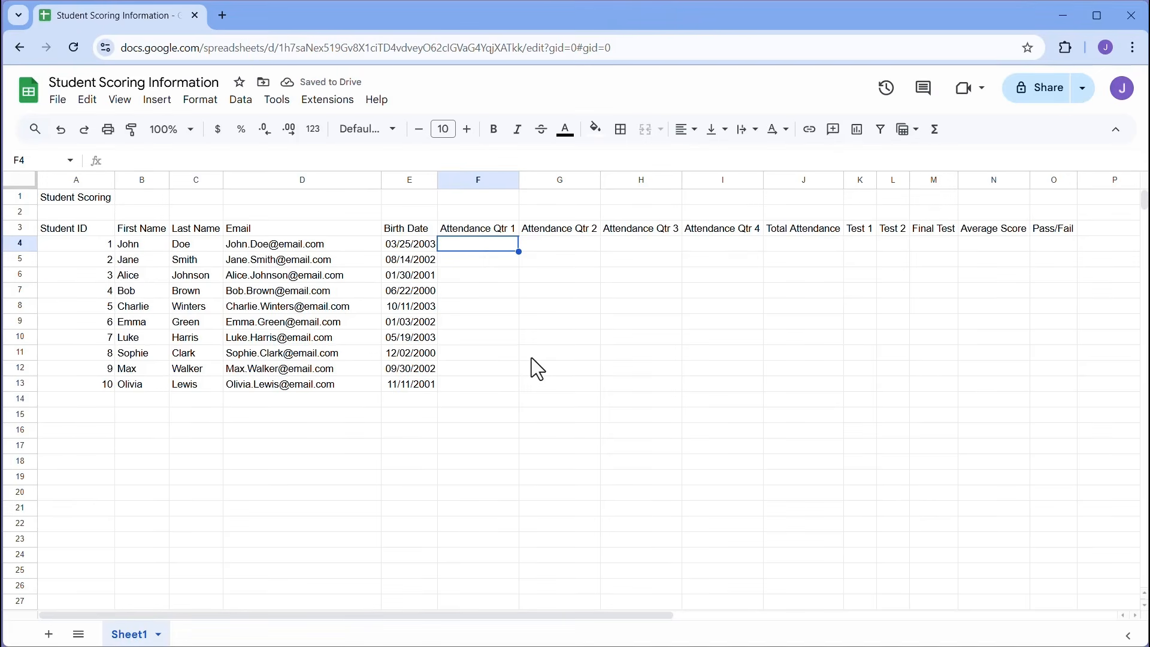
text(=ran)
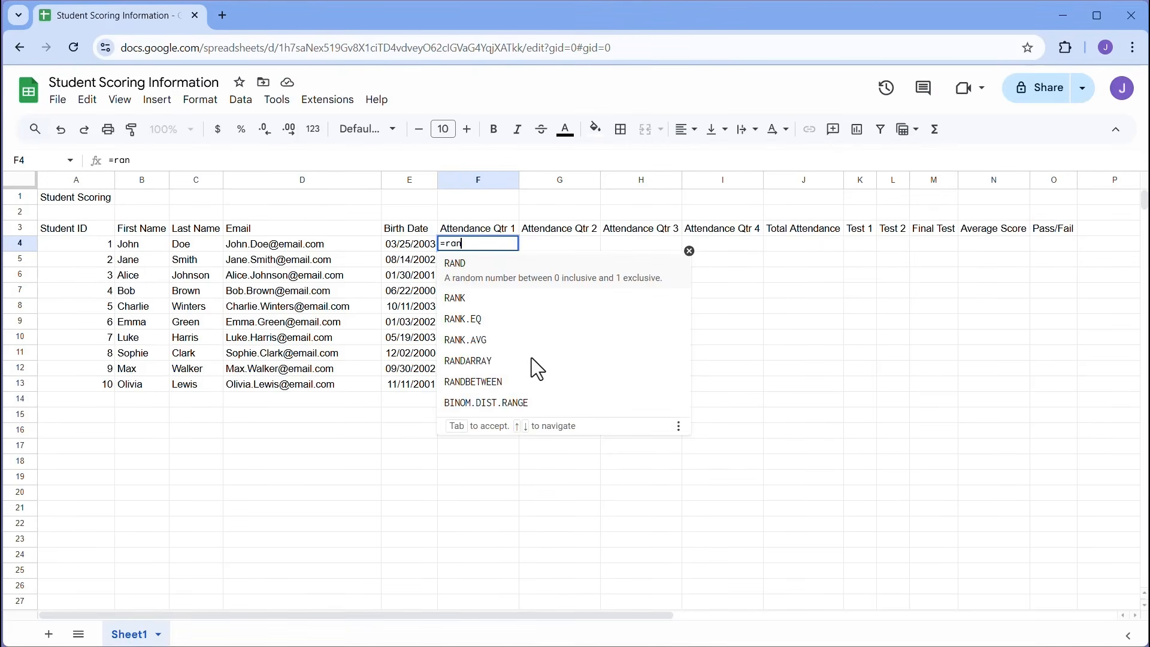
text(d)
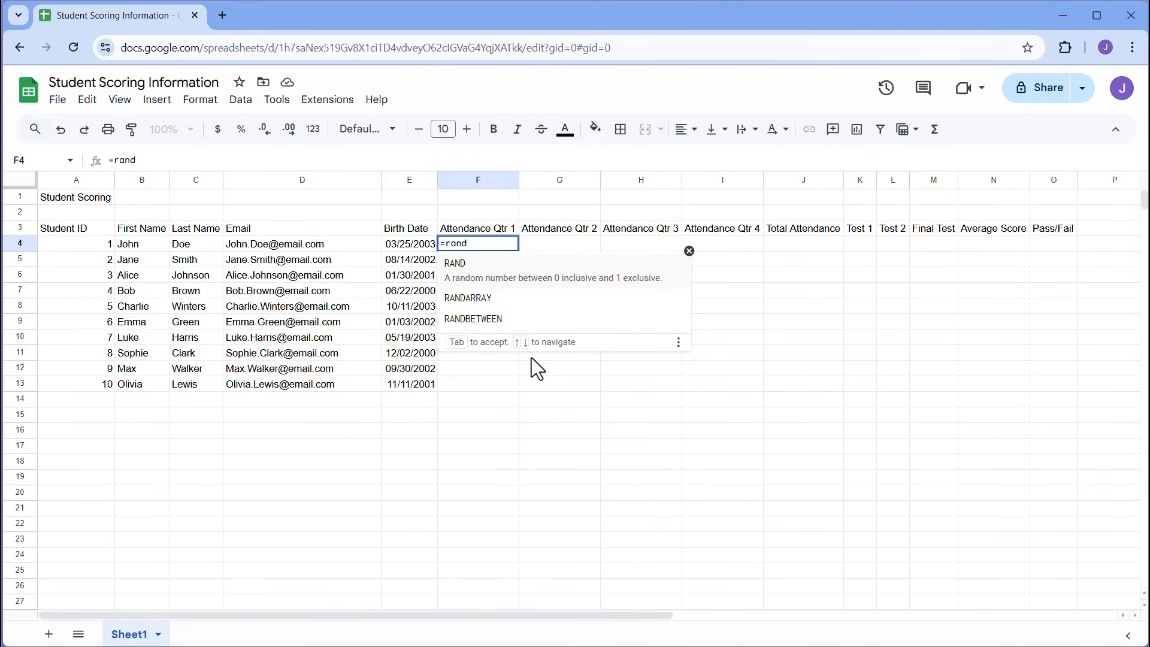
key(Down)
key(Down)
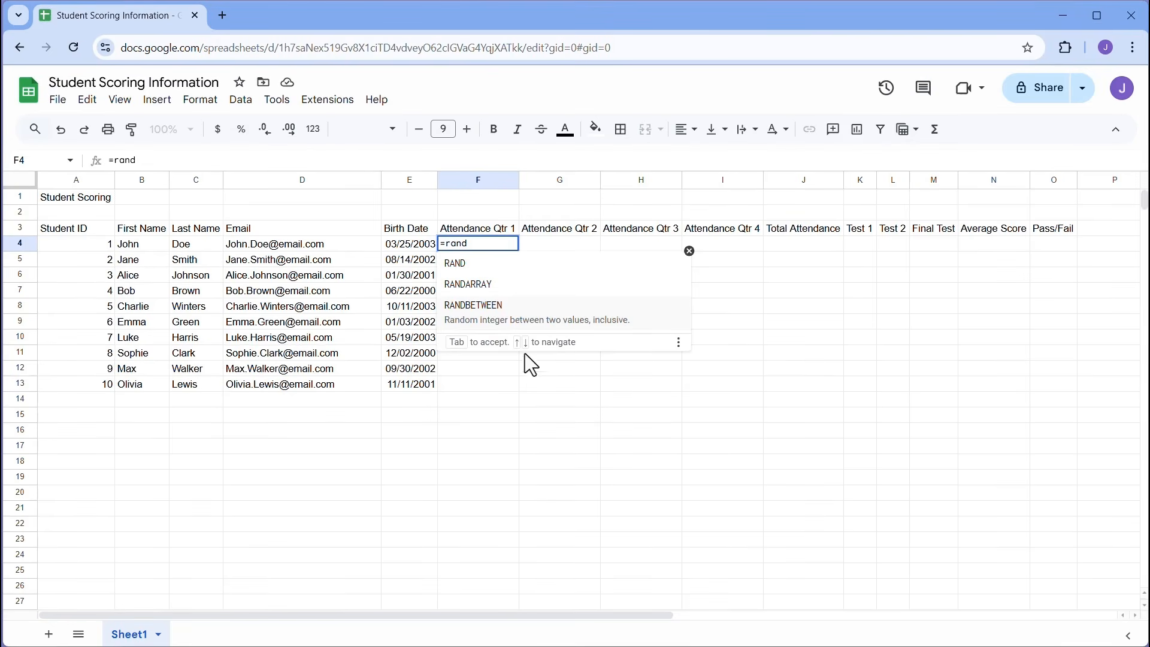
click(504, 319)
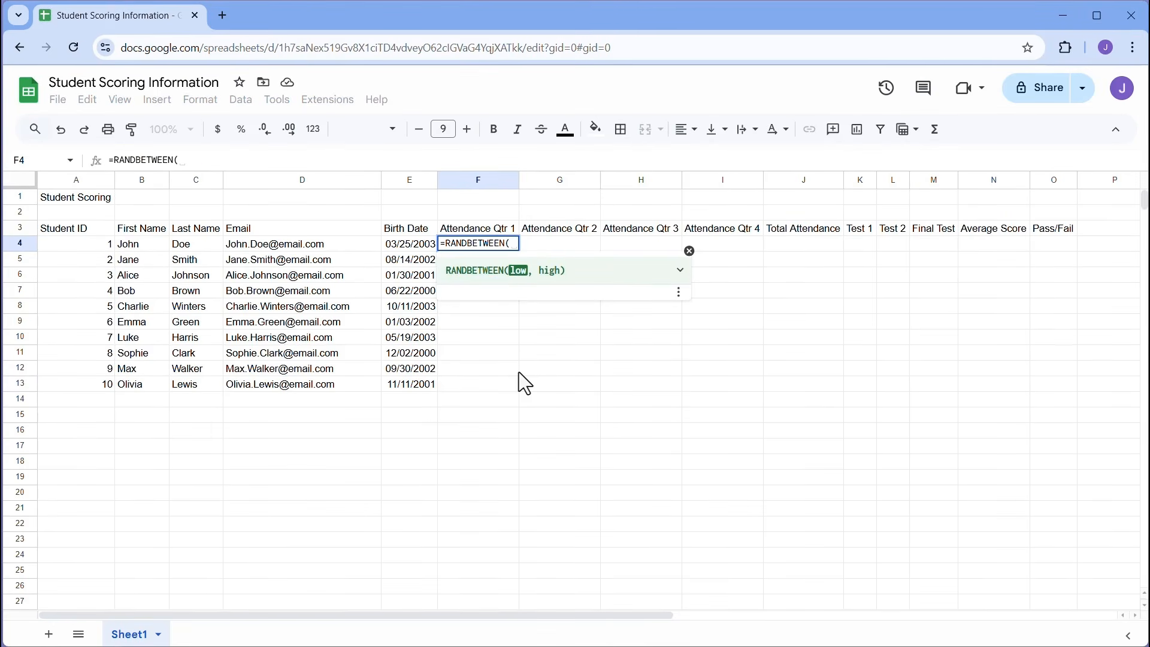
text(2)
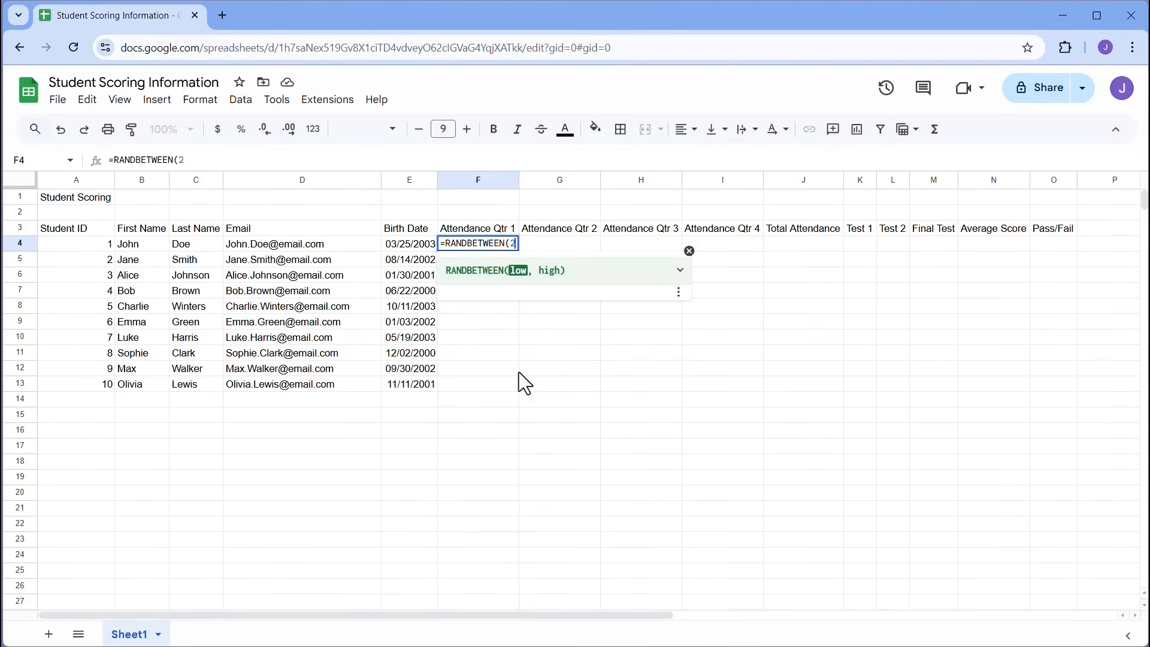
text(,5)
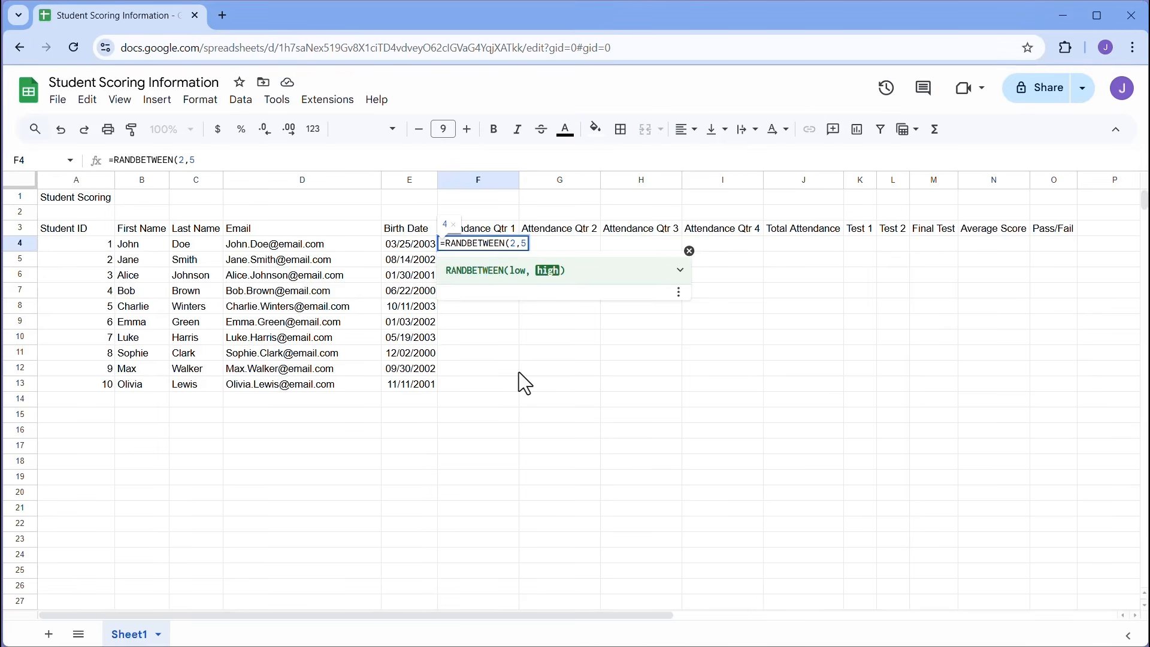
key(Return)
click(492, 245)
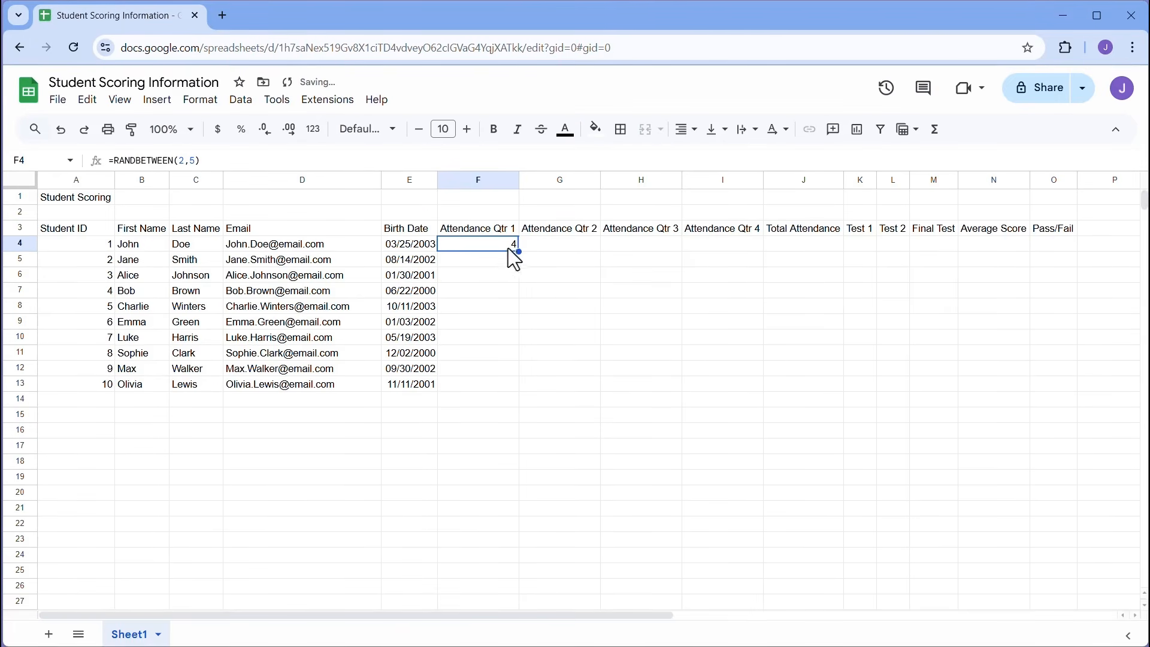
drag(519, 252, 743, 381)
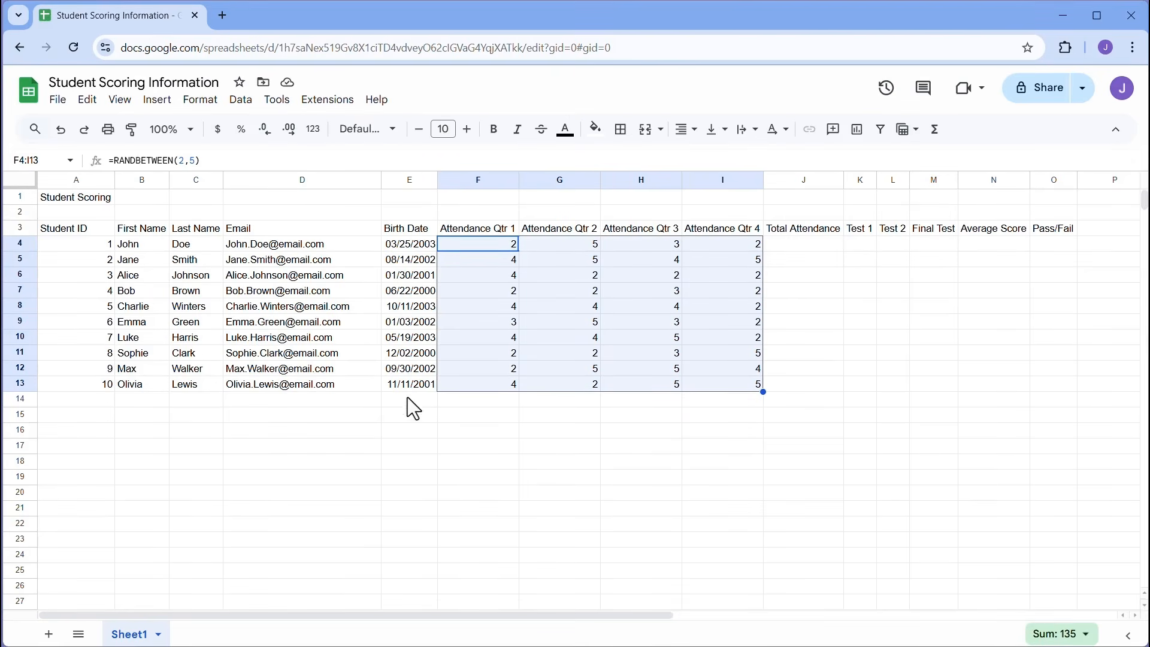
- Force a recalculation by entering 'hello' in E16, then clear that test cell
click(412, 434)
text(he)
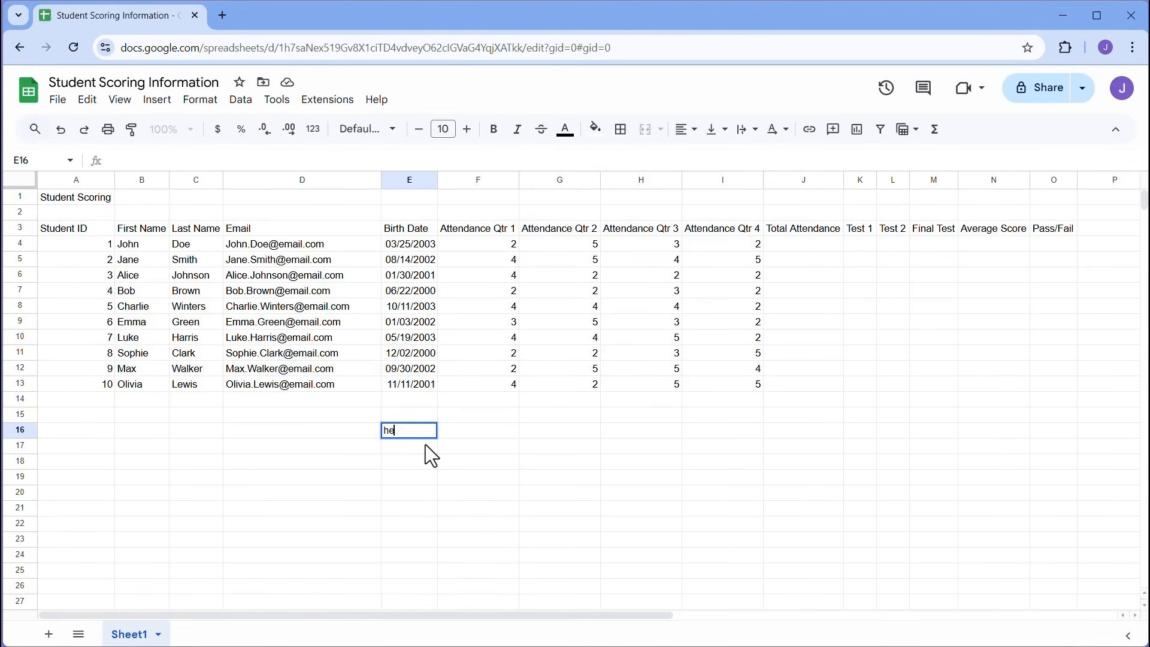
text(llo)
key(Return)
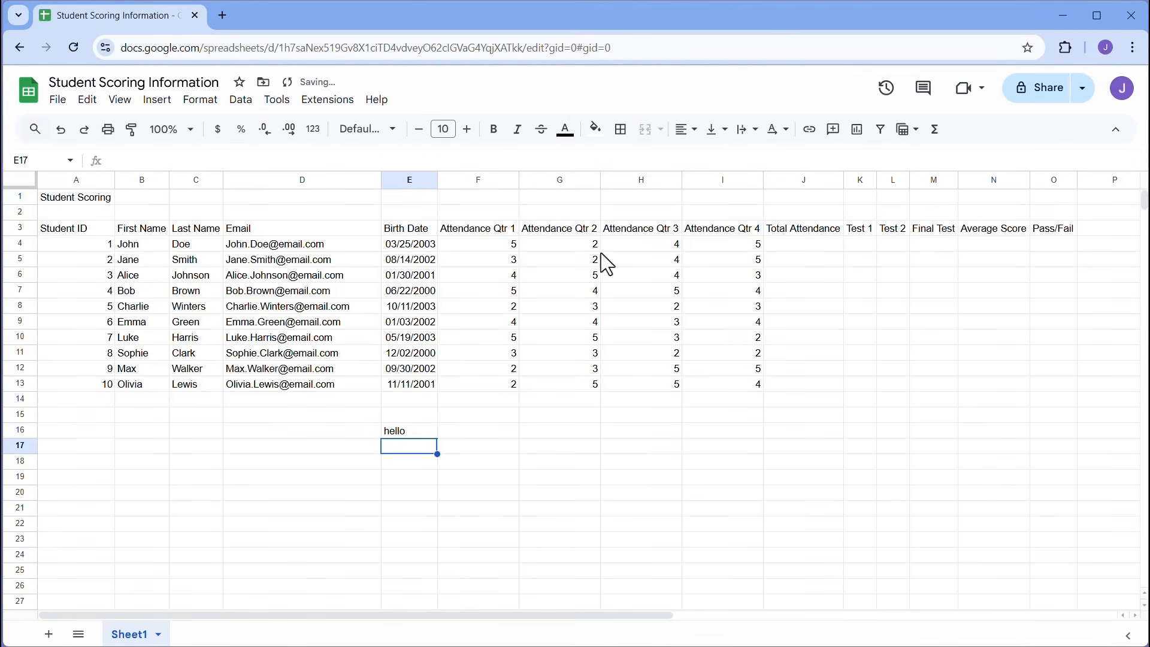
click(413, 432)
key(Delete)
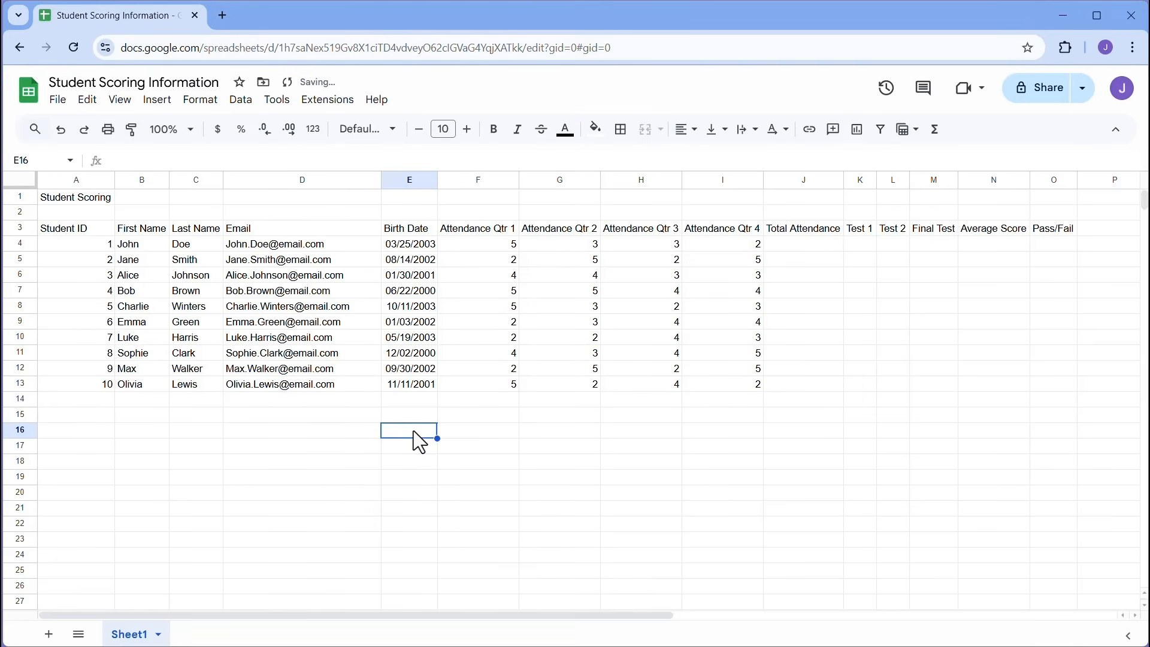
click(483, 414)
- Copy F4:I13 and paste it back as values only to freeze the attendance numbers
drag(487, 245, 738, 383)
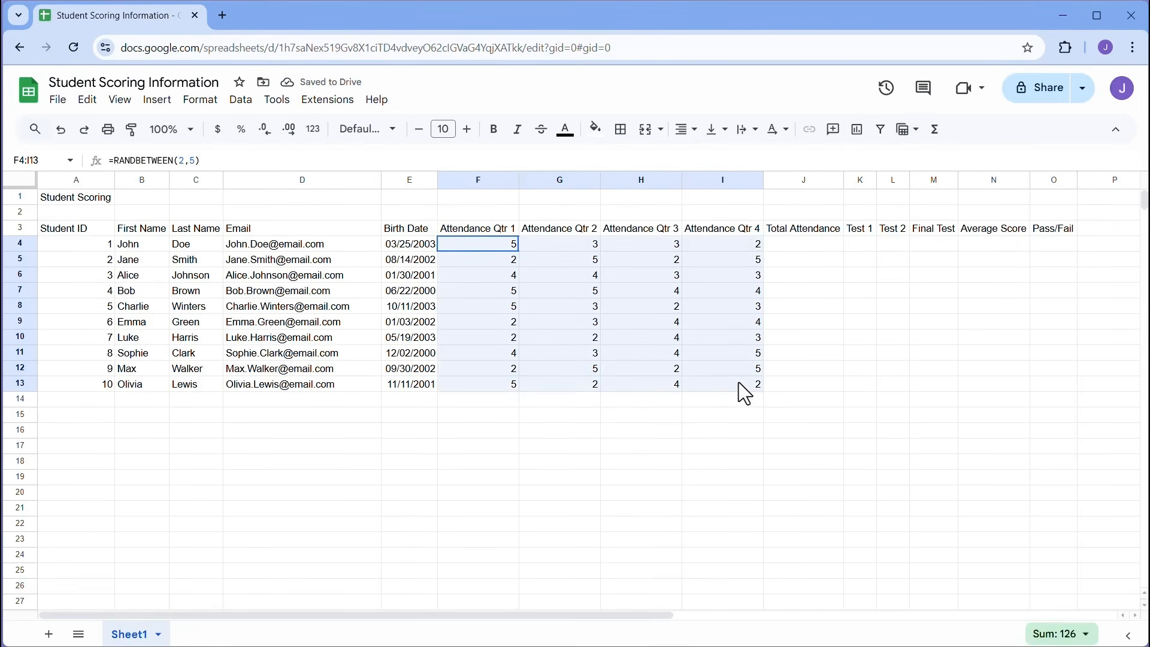
right_click(493, 242)
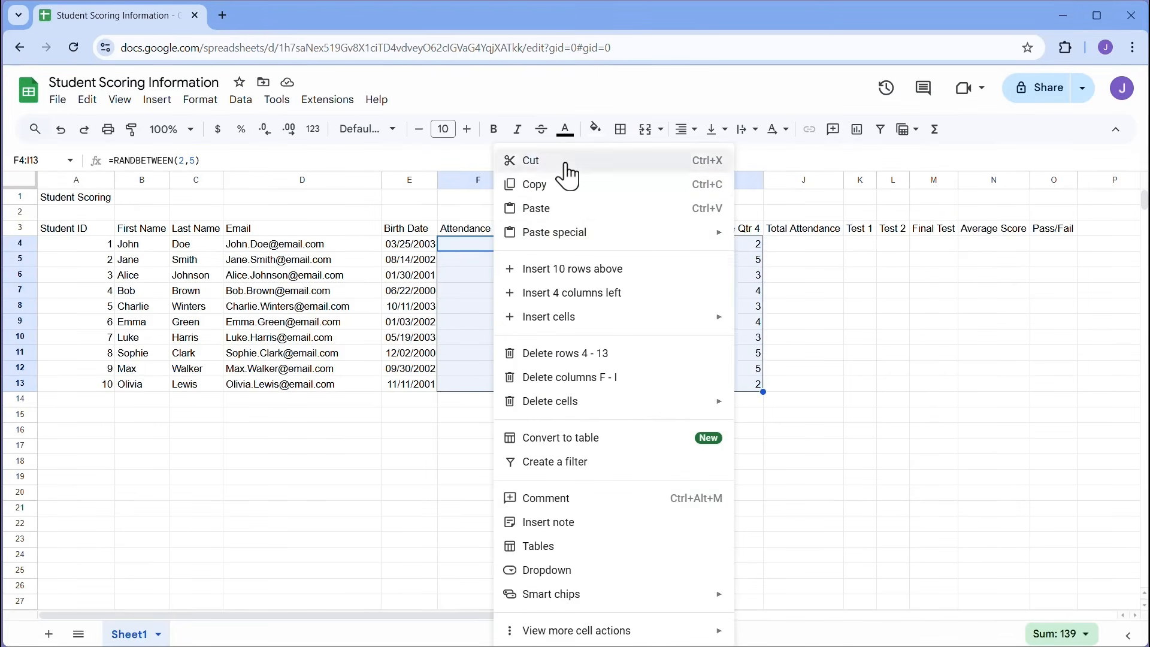
click(563, 183)
right_click(486, 246)
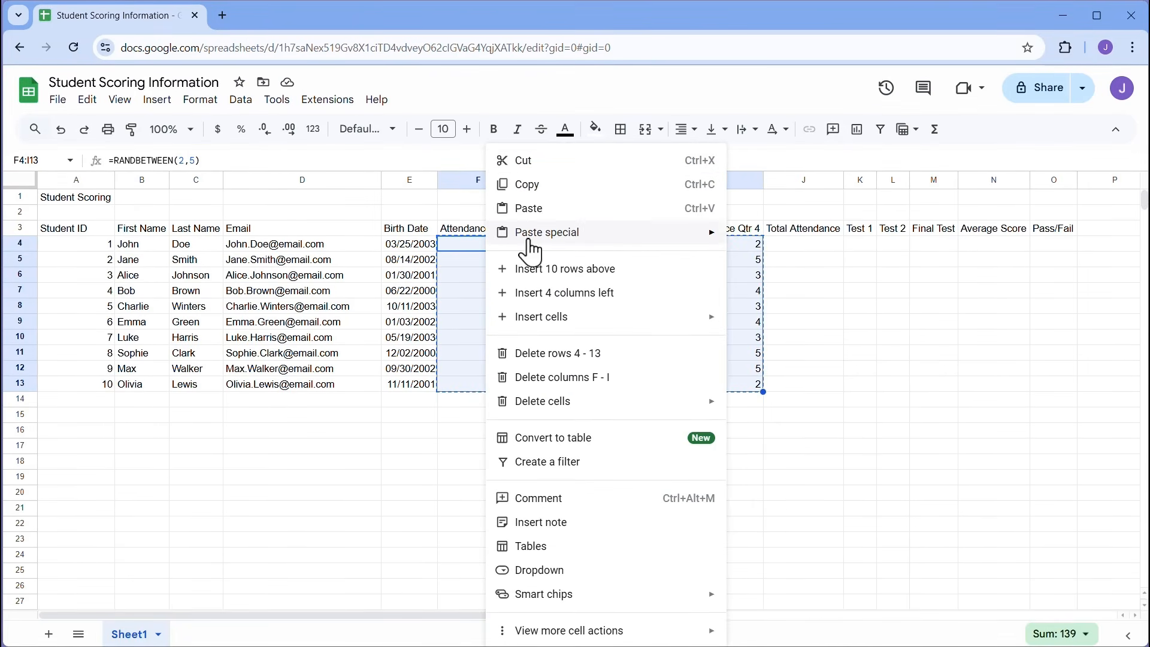
mouse_move(534, 231)
click(751, 239)
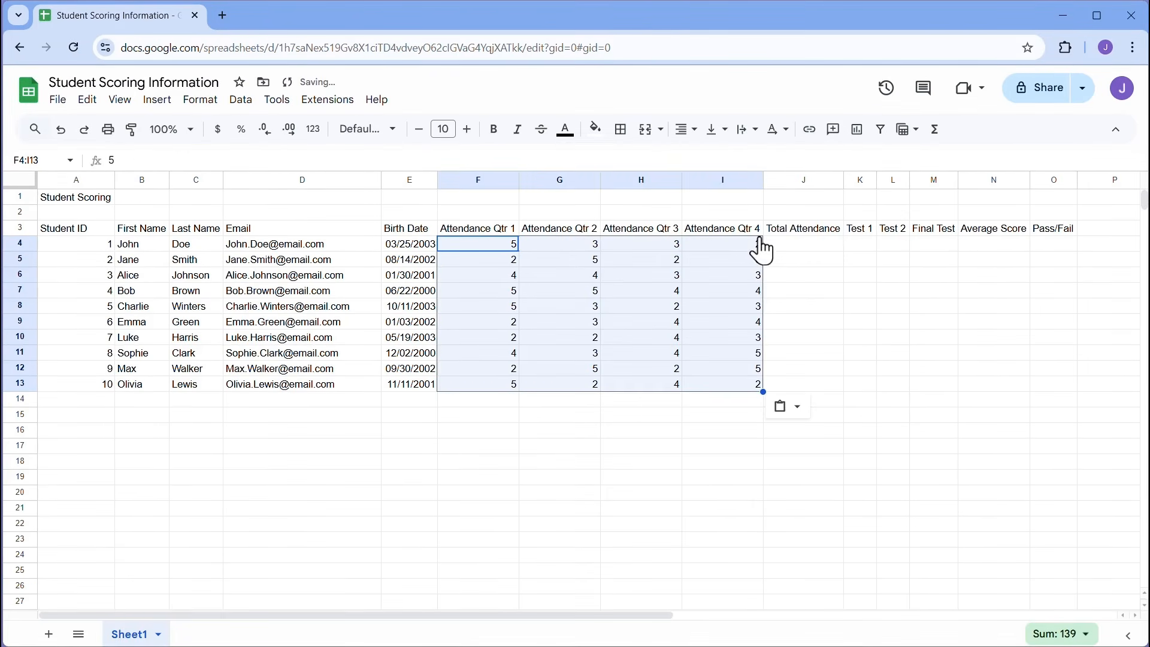
- Confirm that G10 and F4 through F7 now hold plain numbers
click(589, 342)
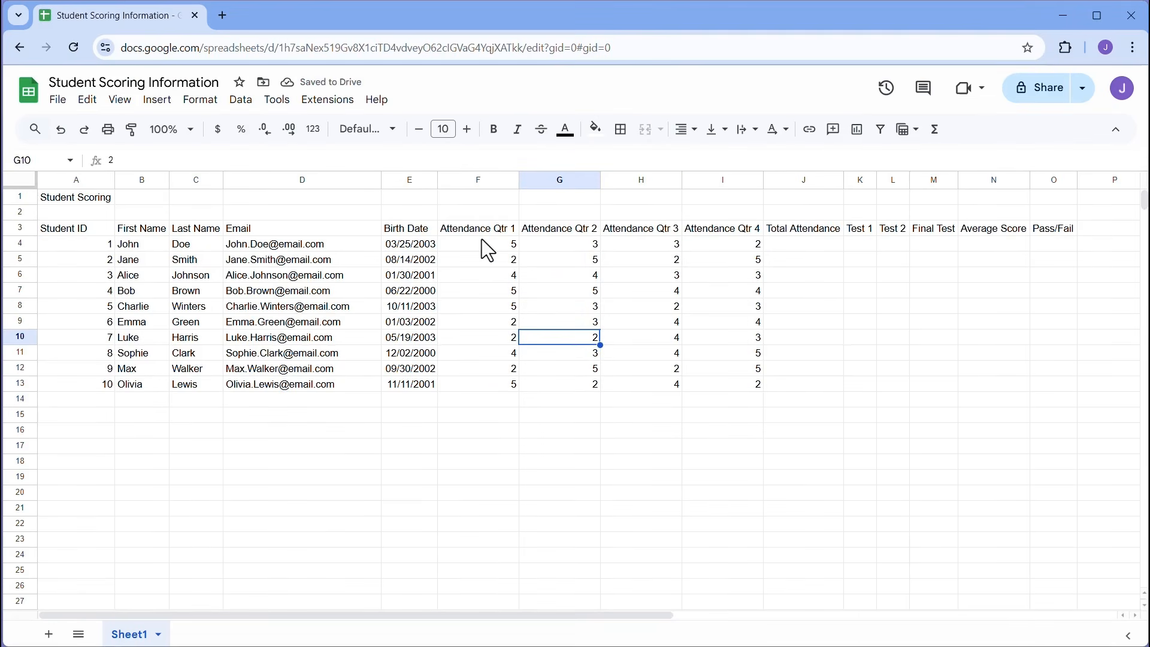
click(483, 242)
click(494, 264)
click(495, 272)
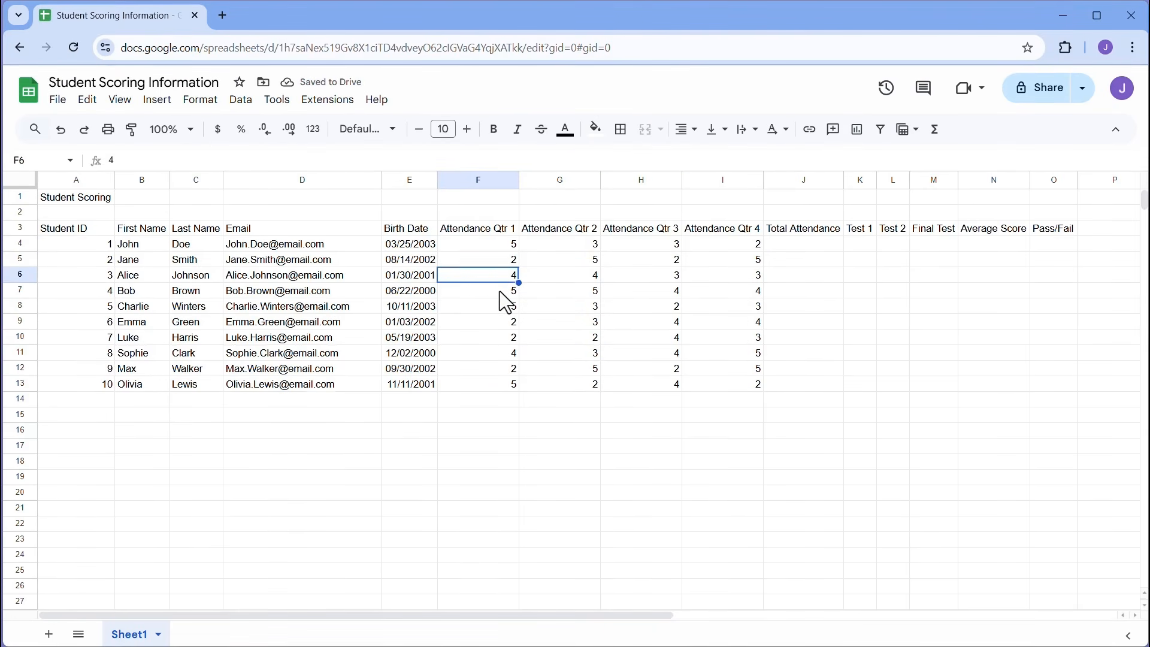
click(500, 291)
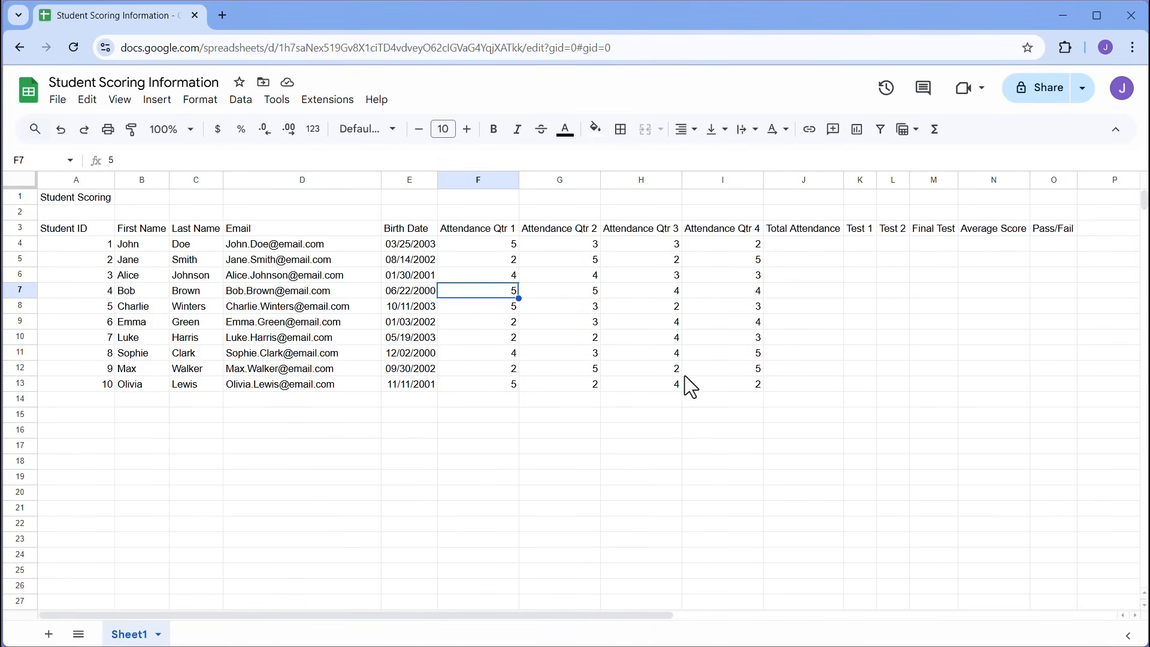
click(803, 245)
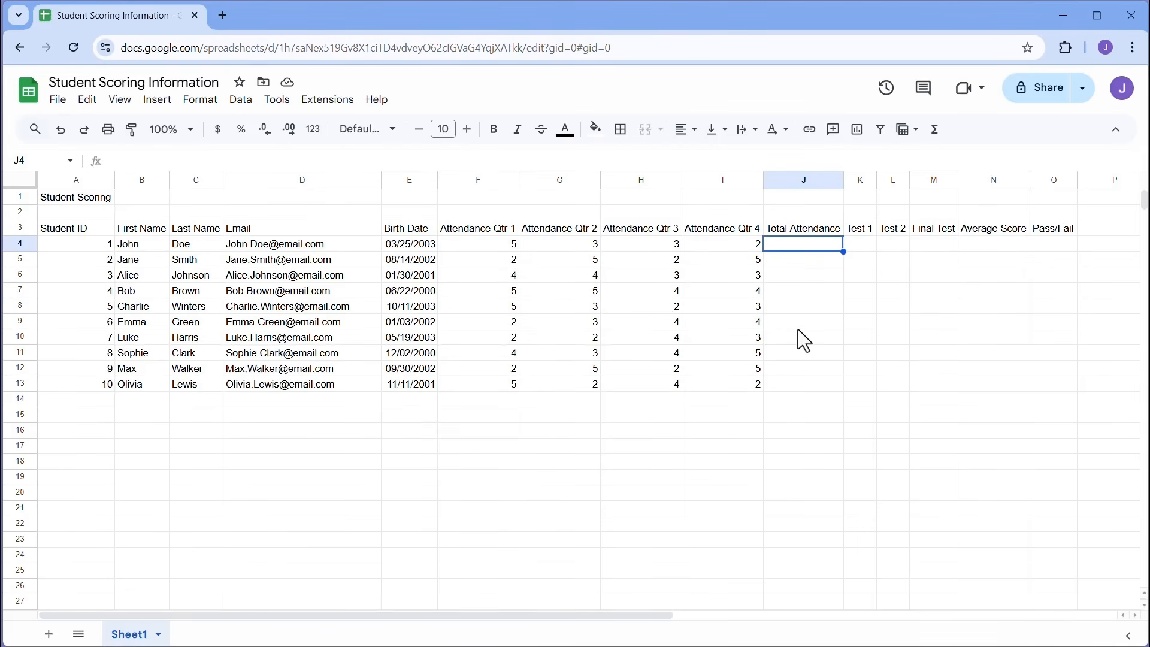
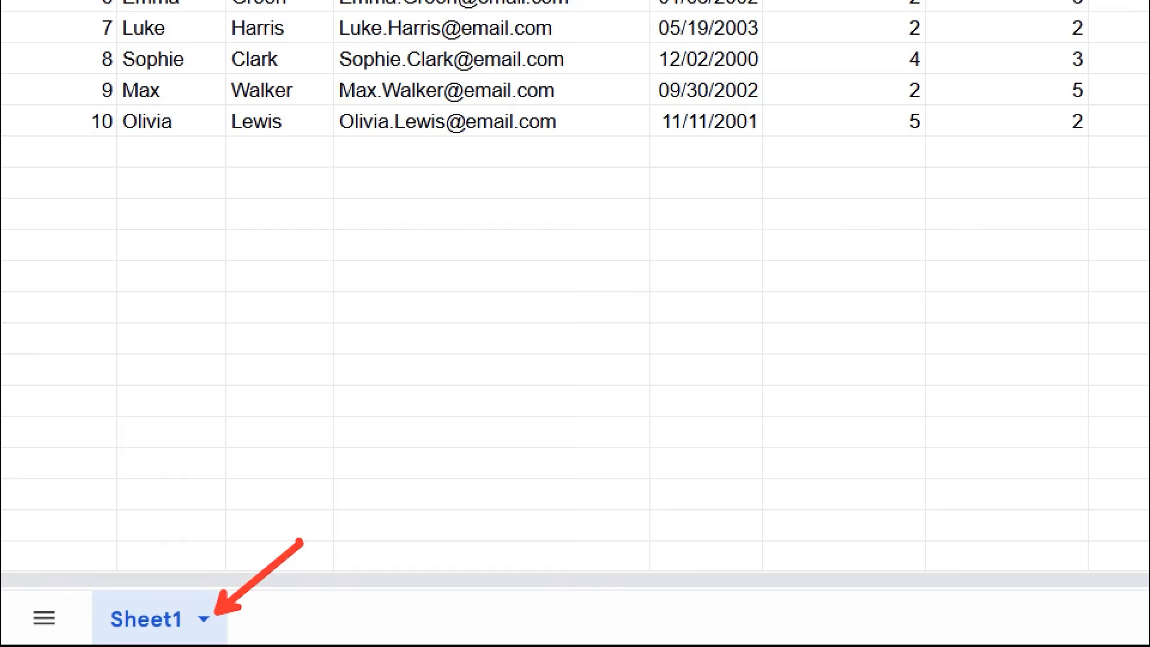
- Add a new blank sheet, Sheet2, to the workbook
click(203, 619)
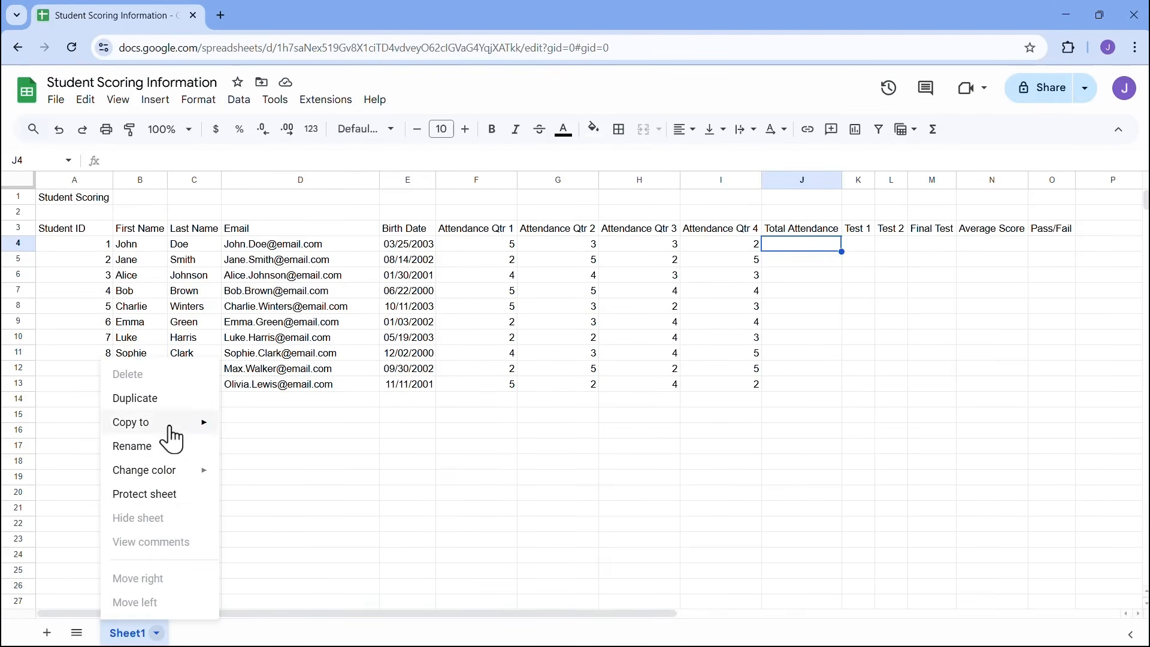
mouse_move(161, 478)
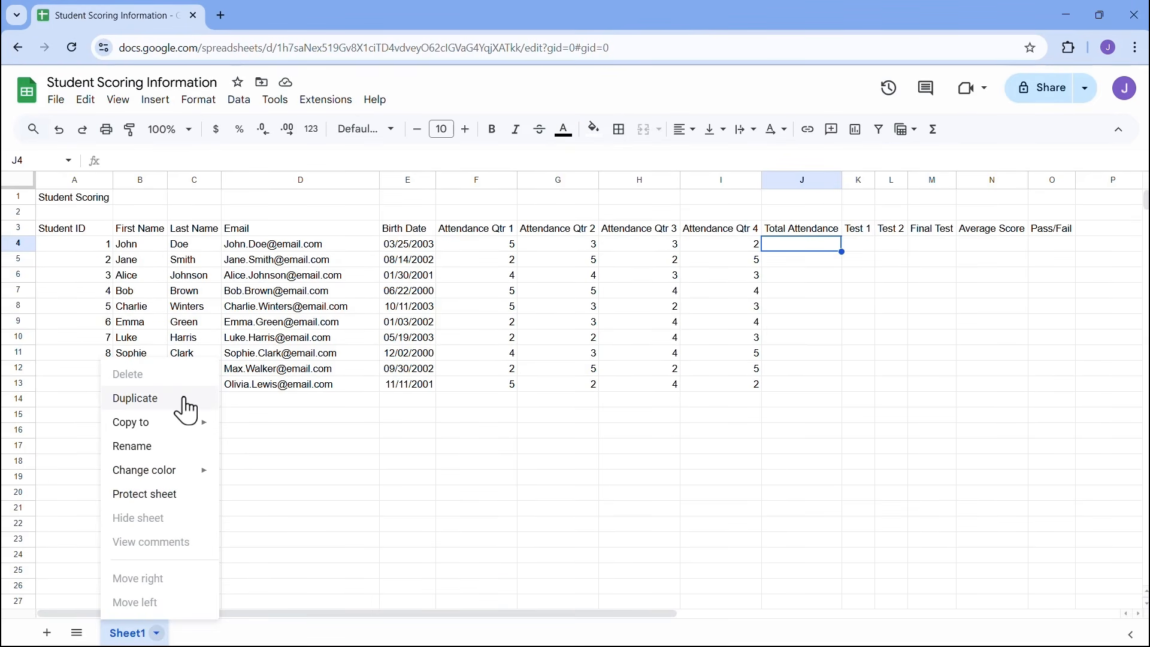
click(43, 635)
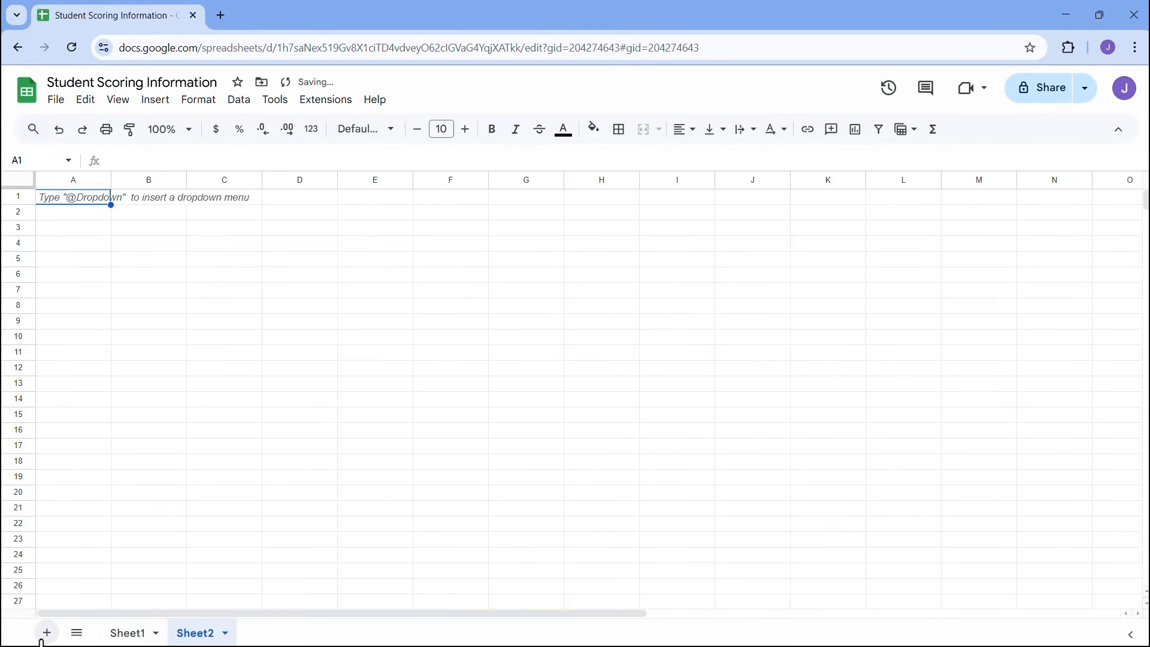
- Enter headings Calculations, Formulas and Functions in D2:F2 and widen columns D and E
click(227, 243)
click(301, 216)
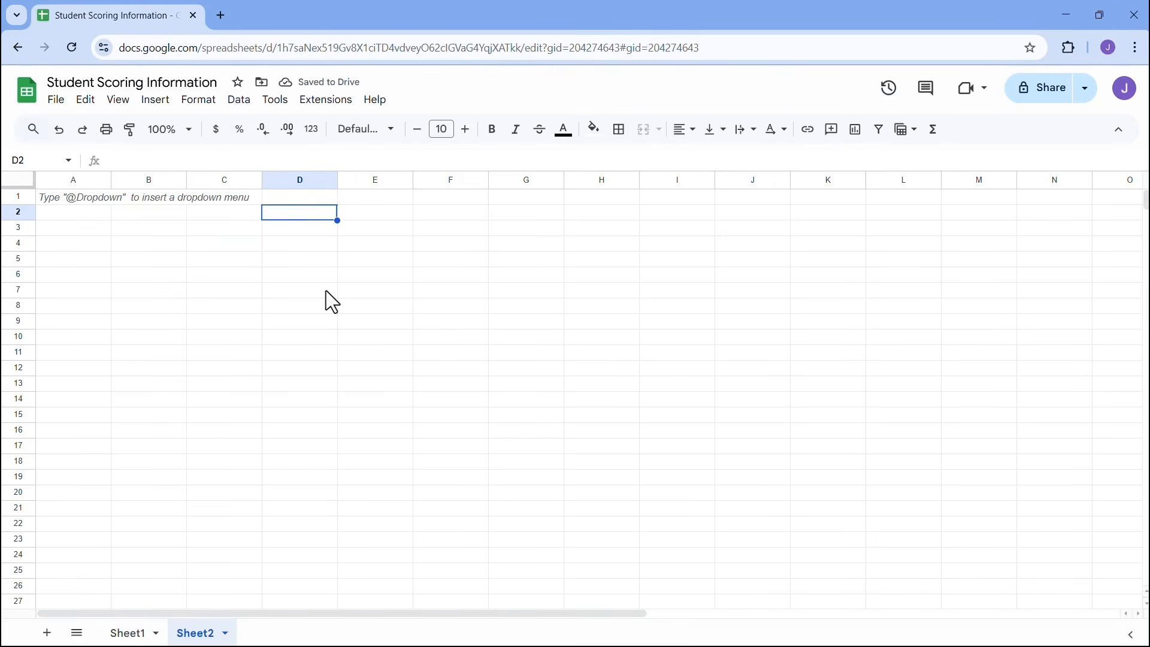
text(Calcu)
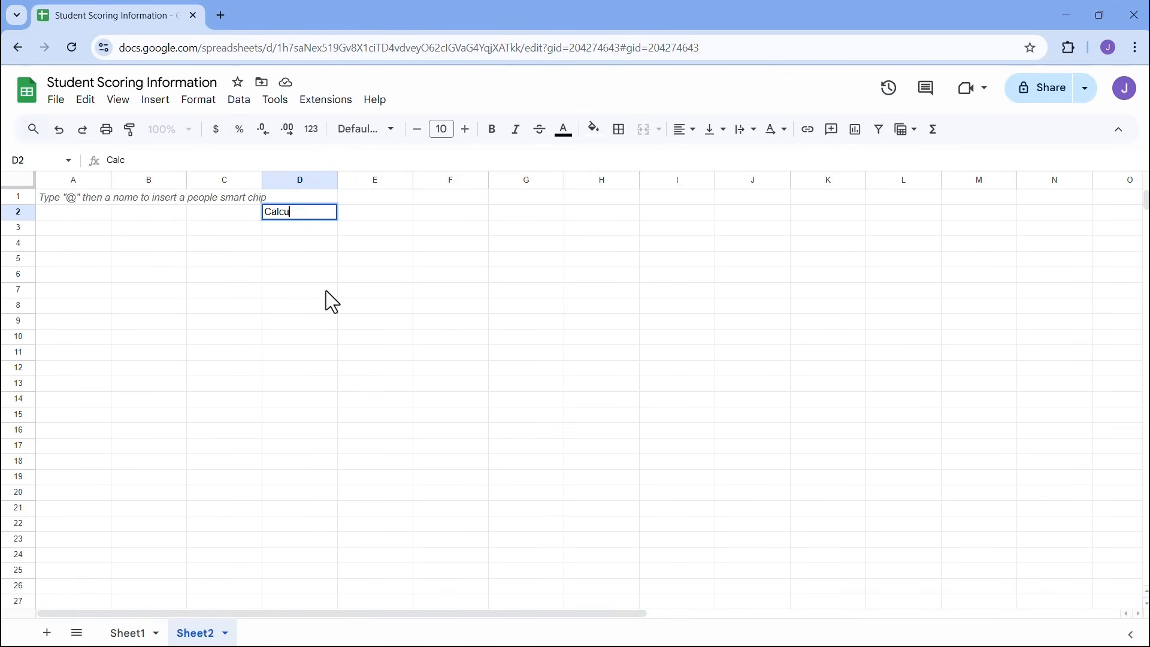
text(lations)
key(Tab)
text(For)
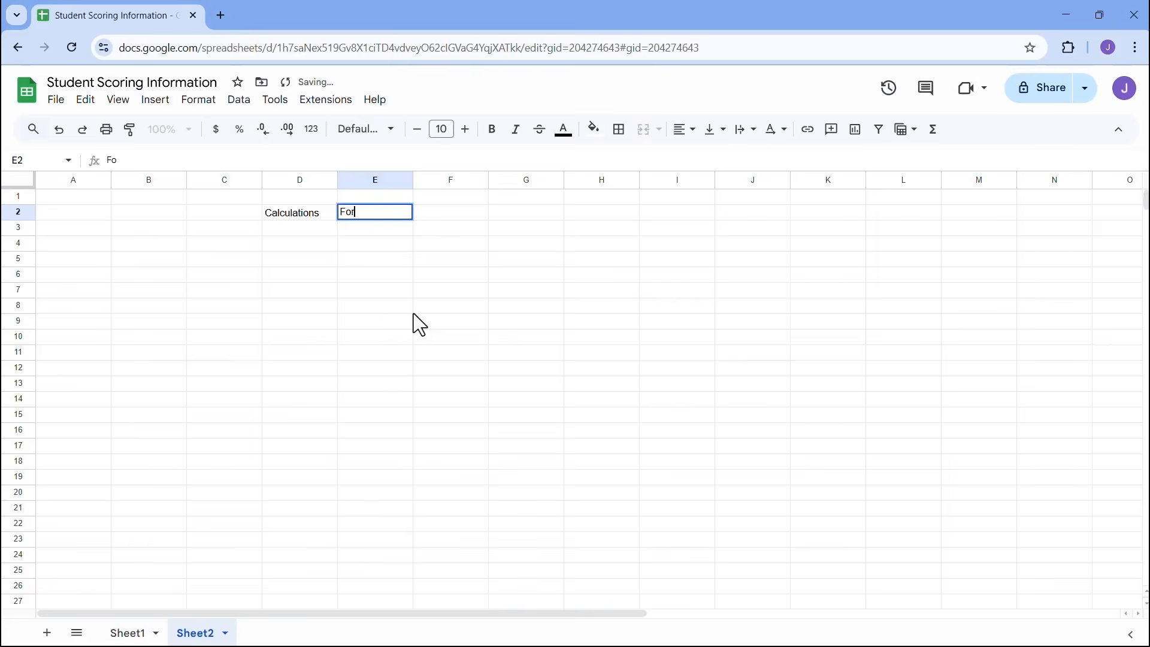
text(mulas)
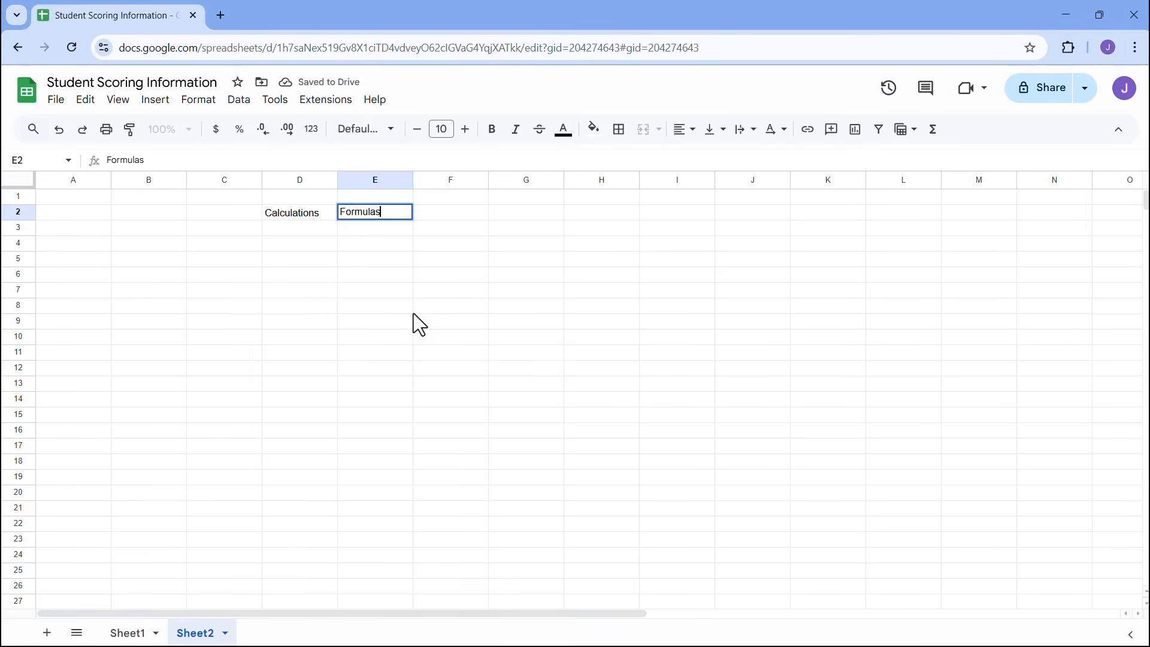
click(458, 211)
text(Functions)
click(399, 226)
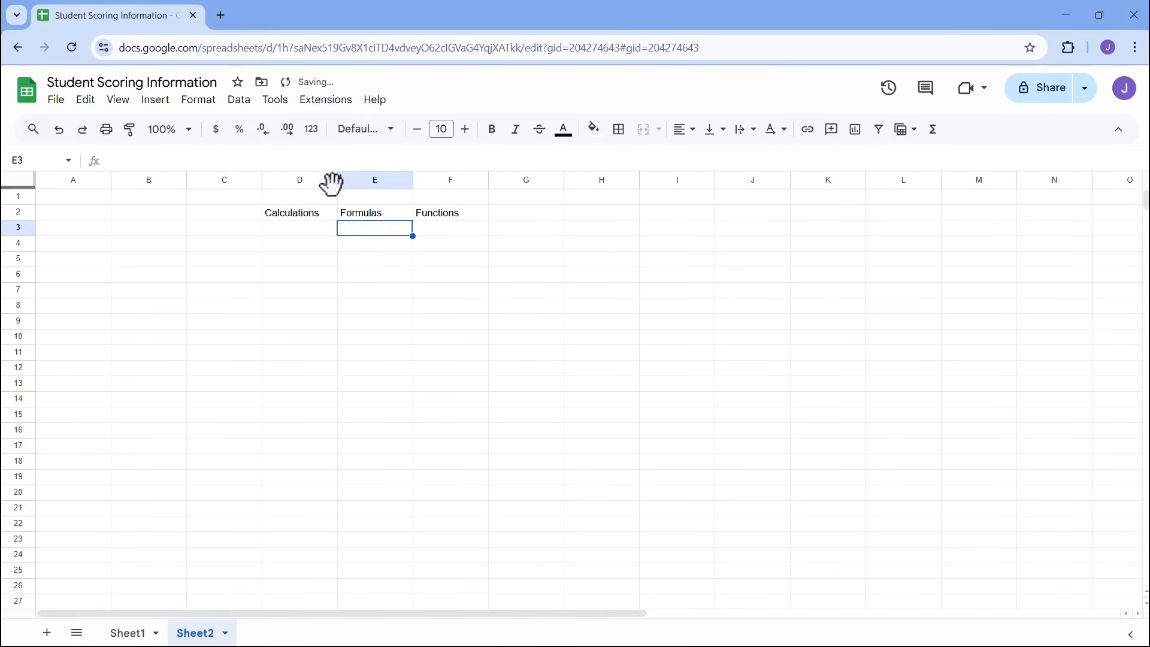
drag(338, 180, 362, 179)
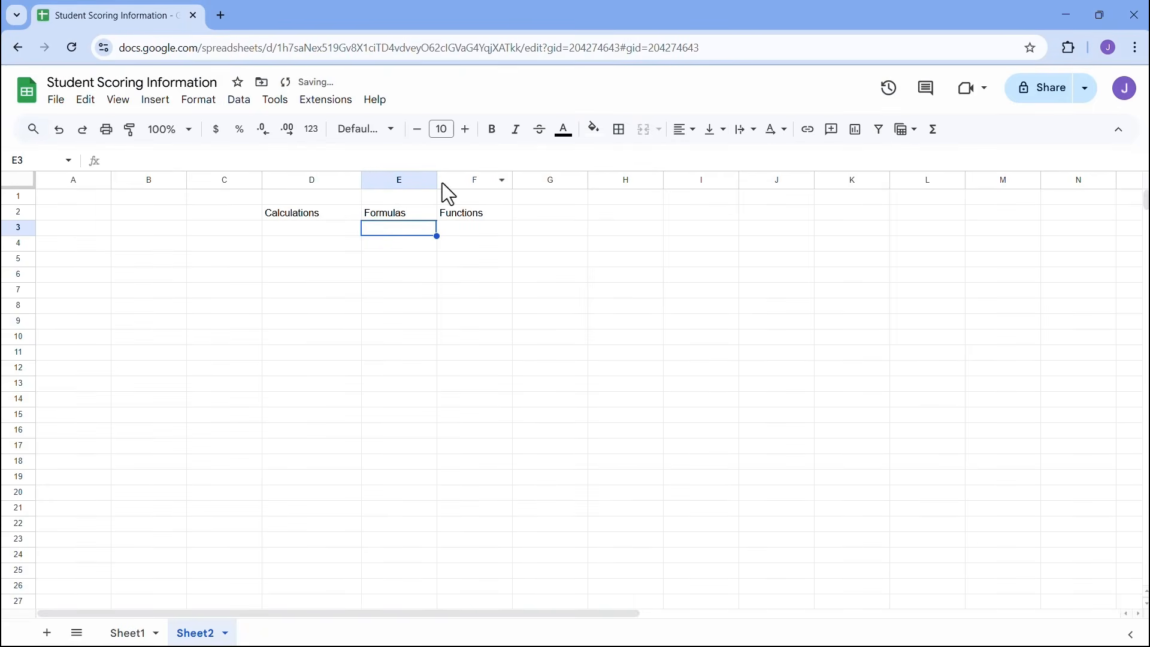
drag(437, 180, 460, 180)
drag(536, 180, 560, 179)
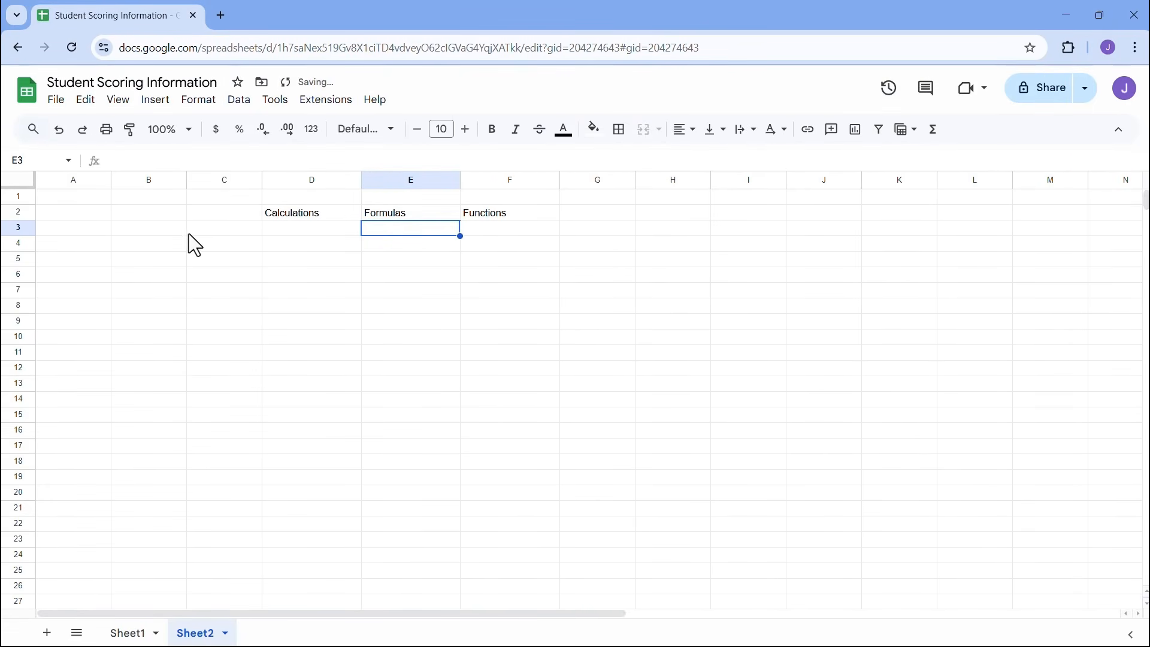
- Enter the numbers 1, 2, 3, 4 and 5 down B3:B7
click(173, 232)
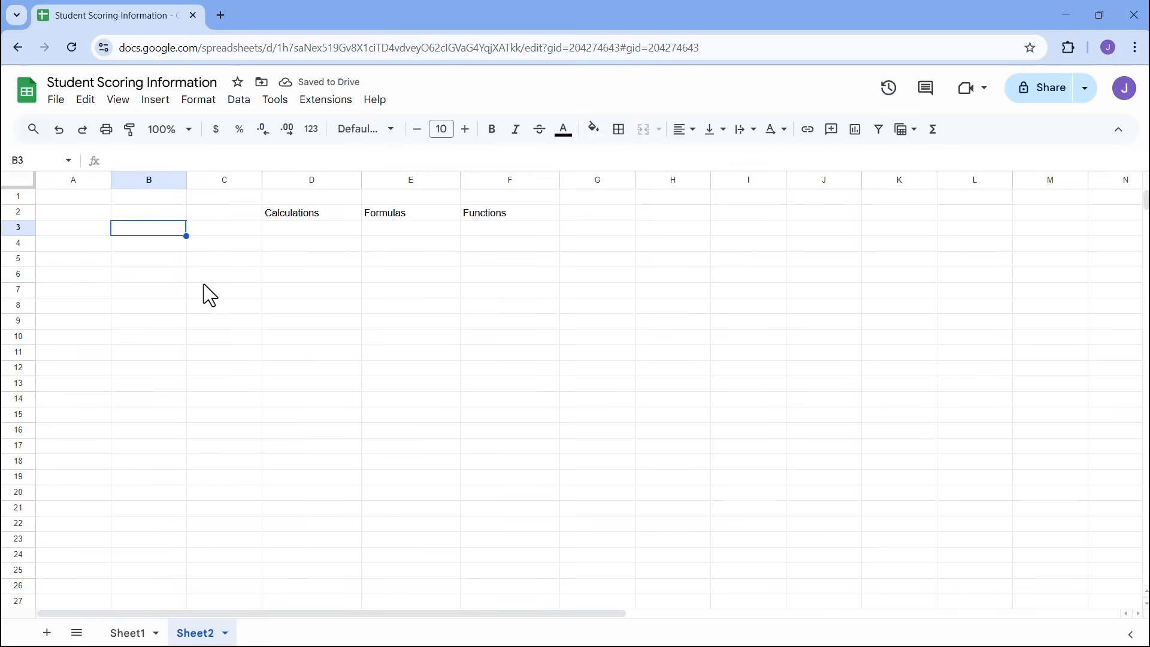
text(1)
key(Return)
text(2)
key(Return)
text(3)
key(Return)
text(4)
key(BackSpace)
key(Return)
text(5)
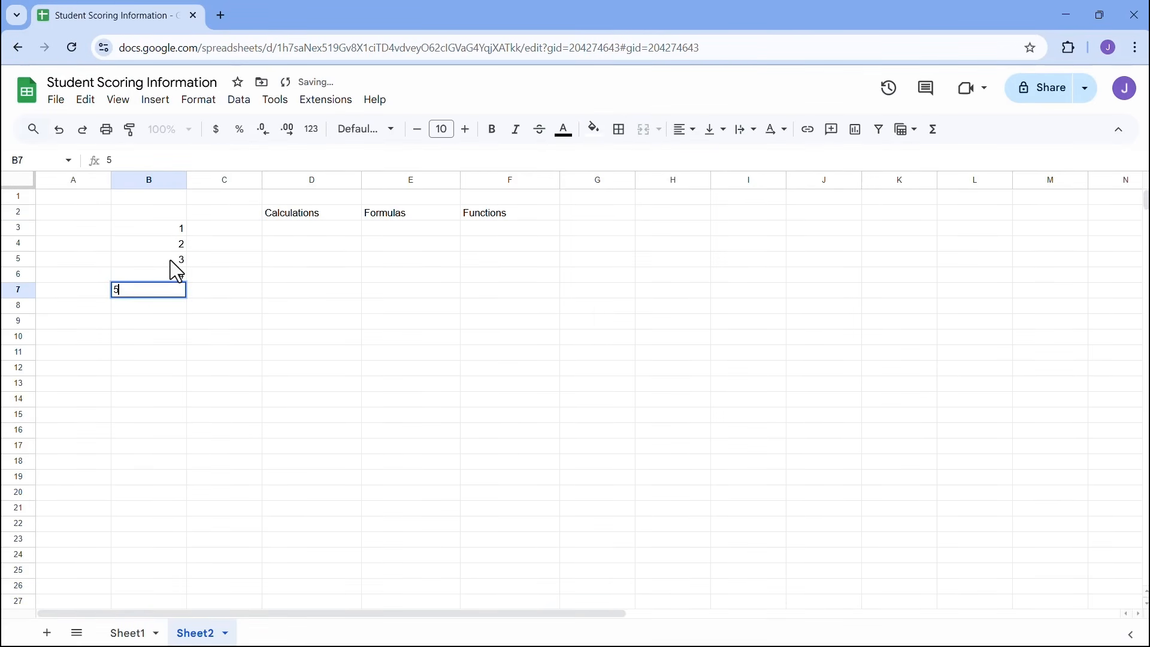
click(292, 233)
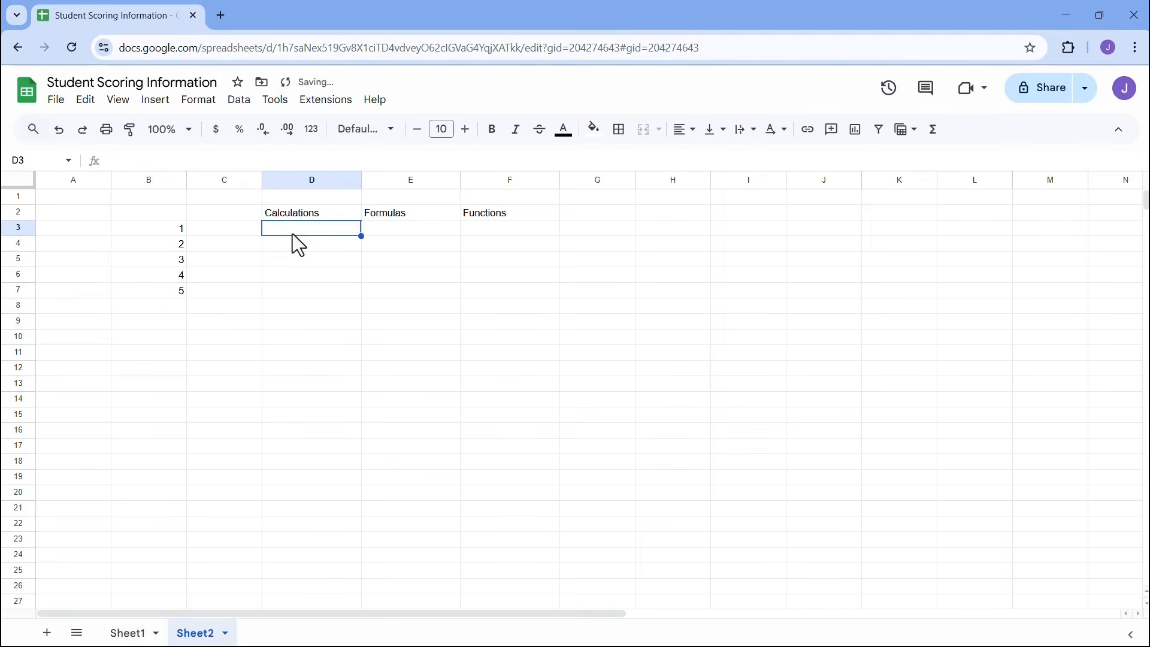
click(184, 133)
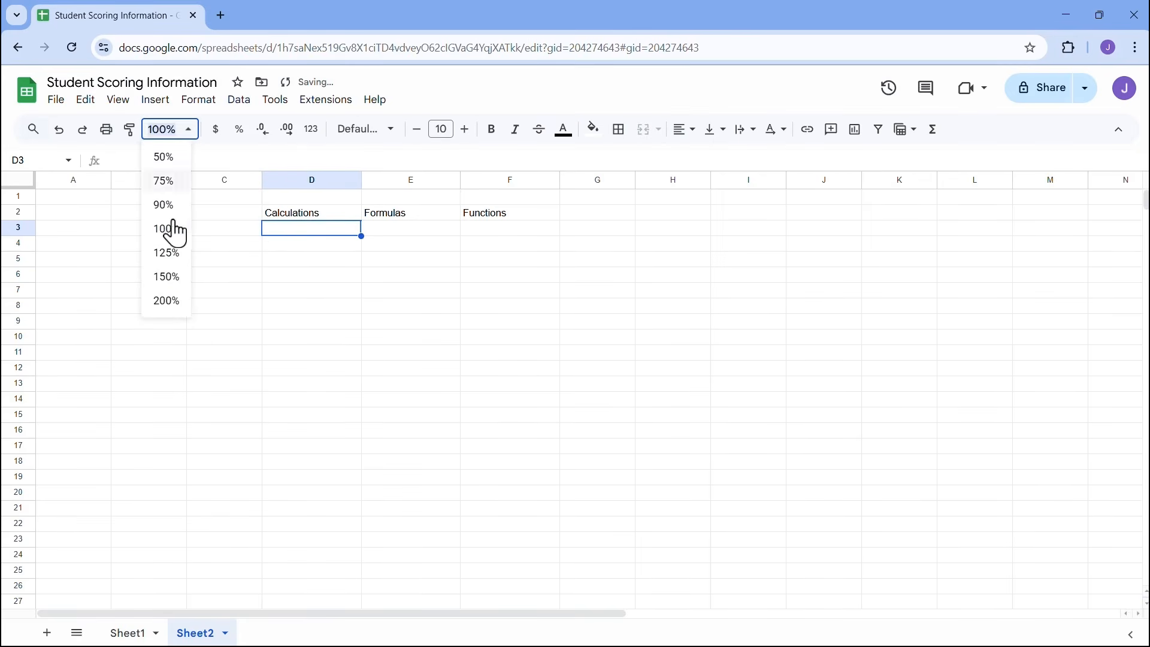
- Zoom the sheet to 150% and point out the Calculations, Formulas and Functions headings
click(165, 277)
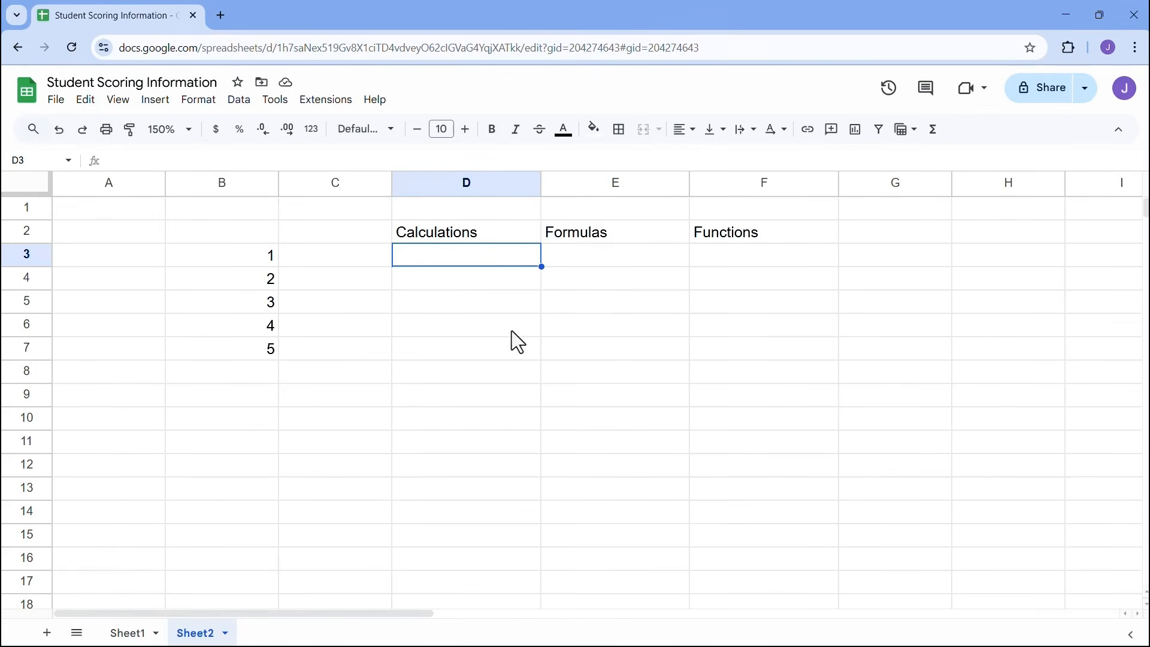
click(477, 234)
click(577, 237)
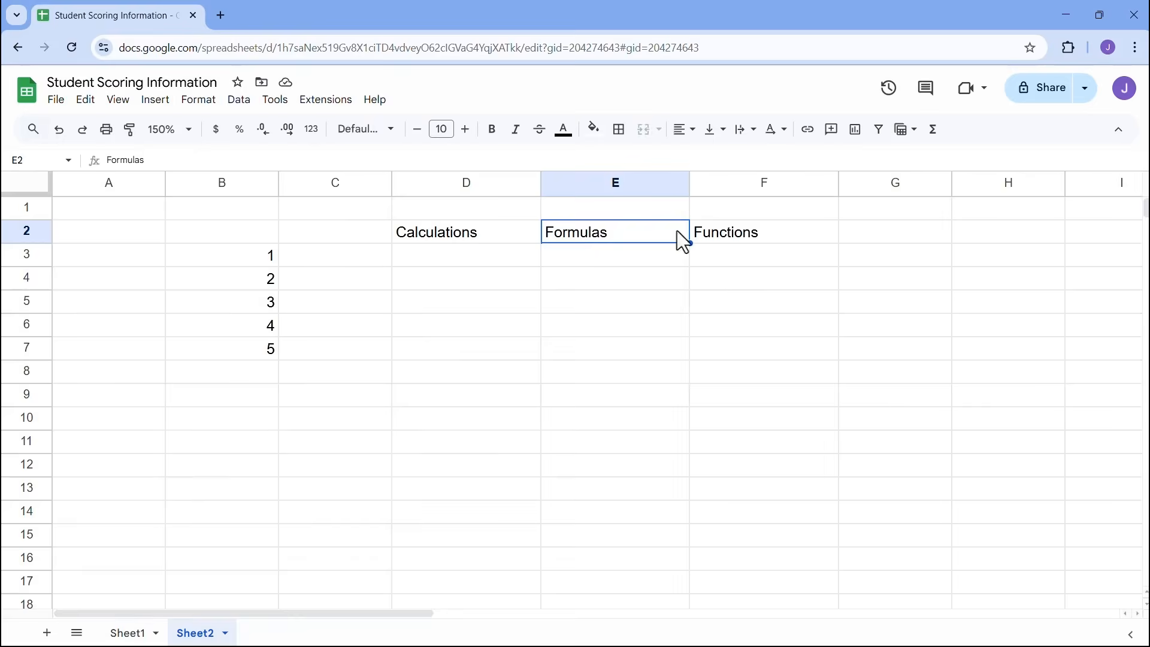
click(733, 237)
- Enter =1+2+3+4+5 in D3 under Calculations, showing 15
click(469, 264)
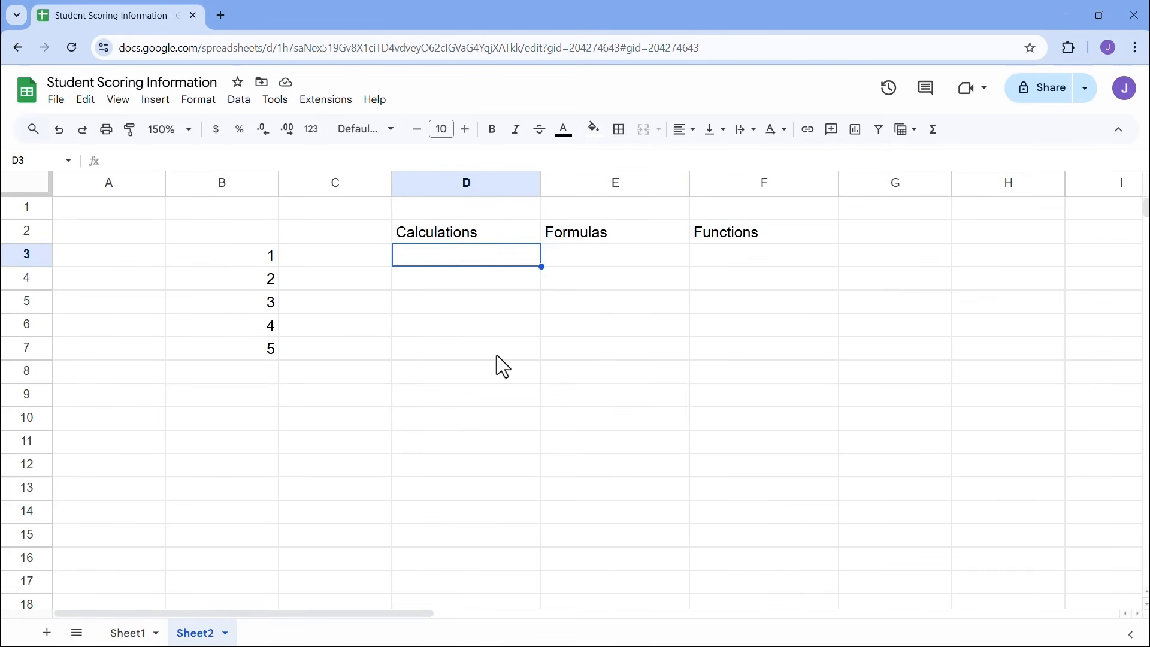
text(=)
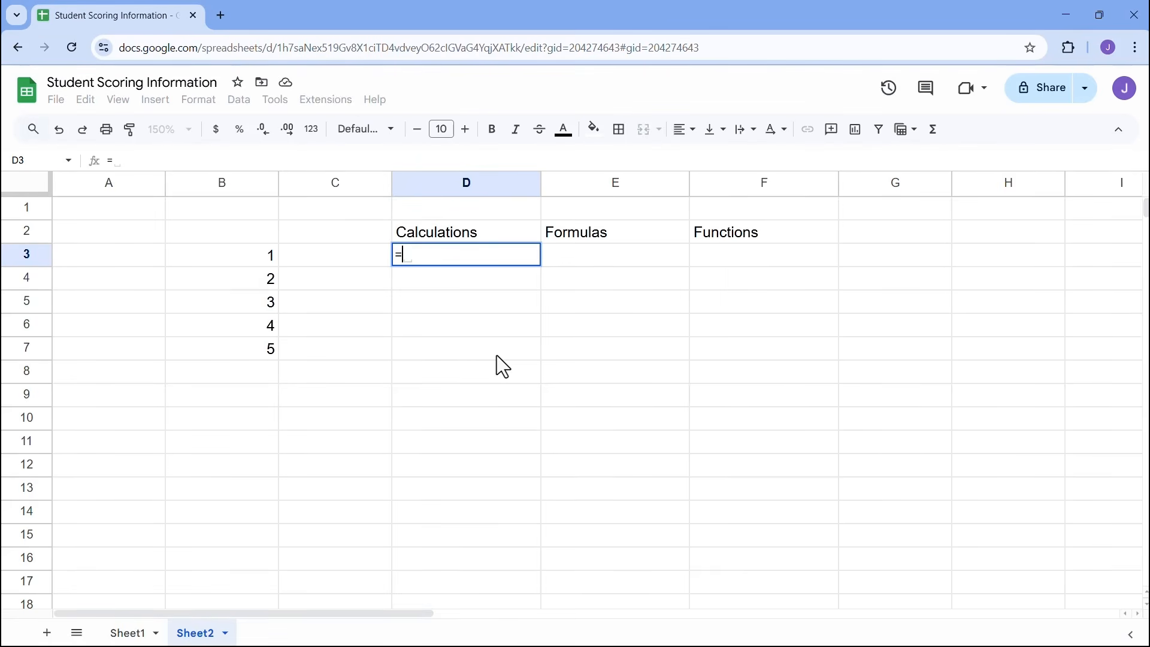
text(1)
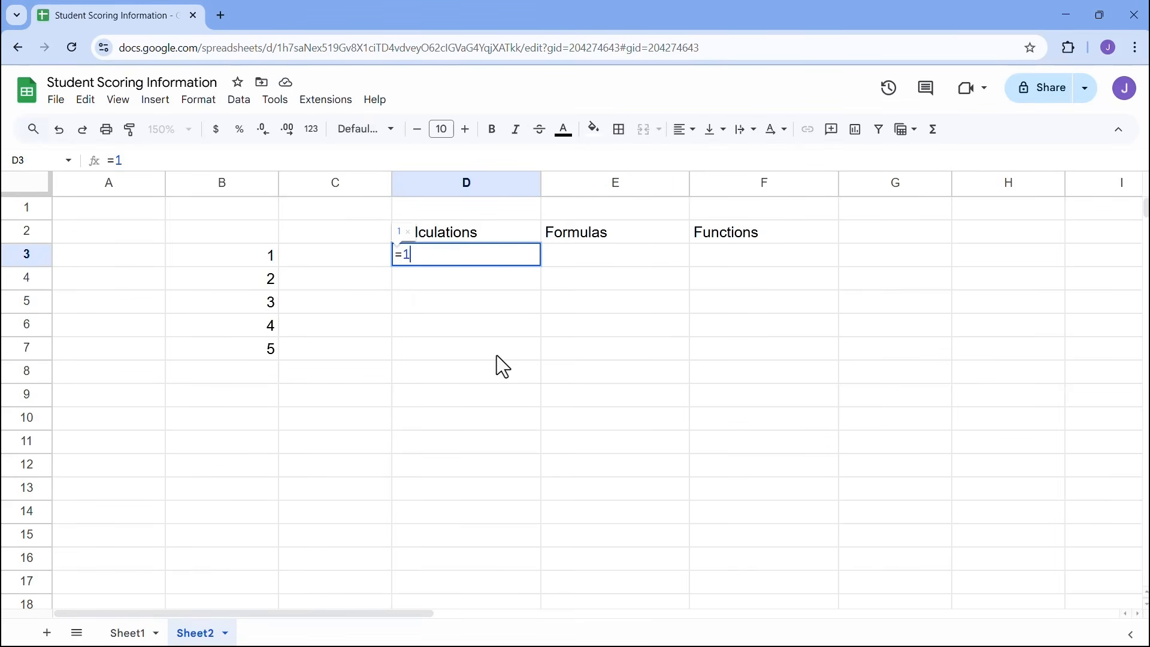
text(+2+3+4+5)
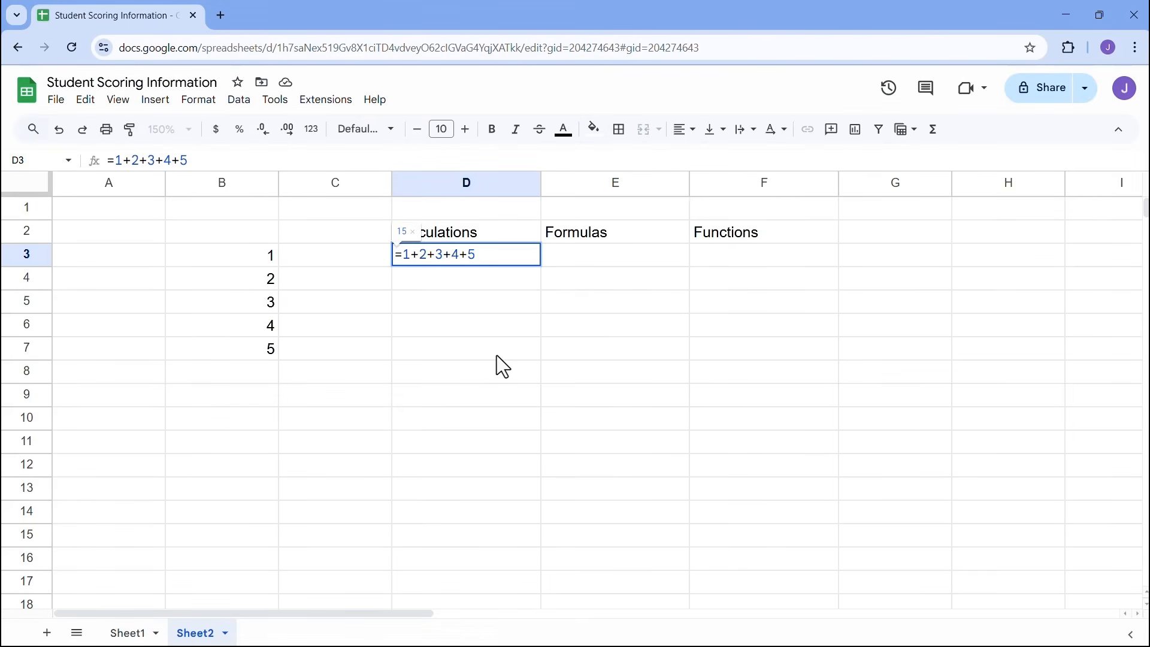
key(Return)
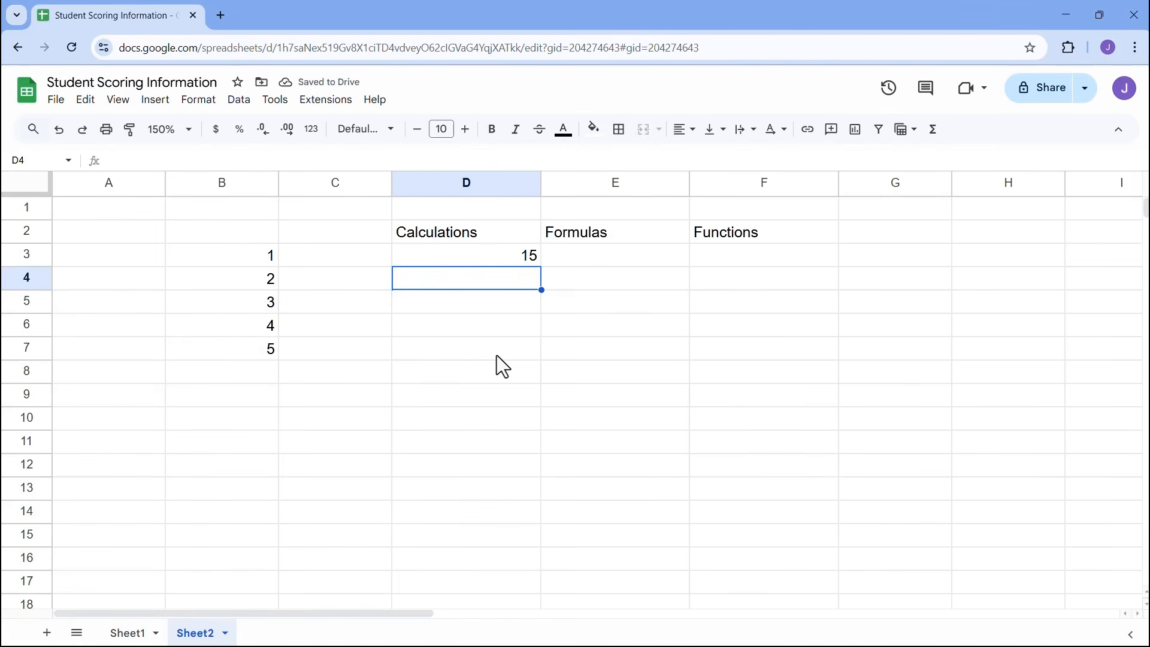
- Note SLOW in D4 and change B7 to 15 to test the calculation
text(SLOW)
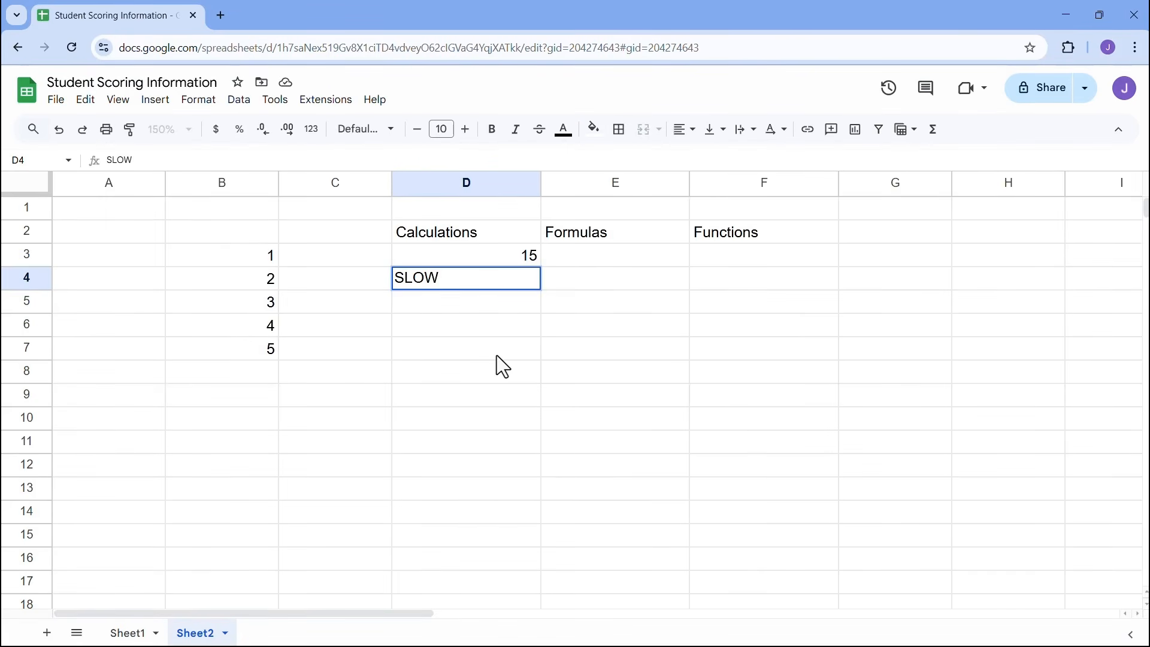
key(Return)
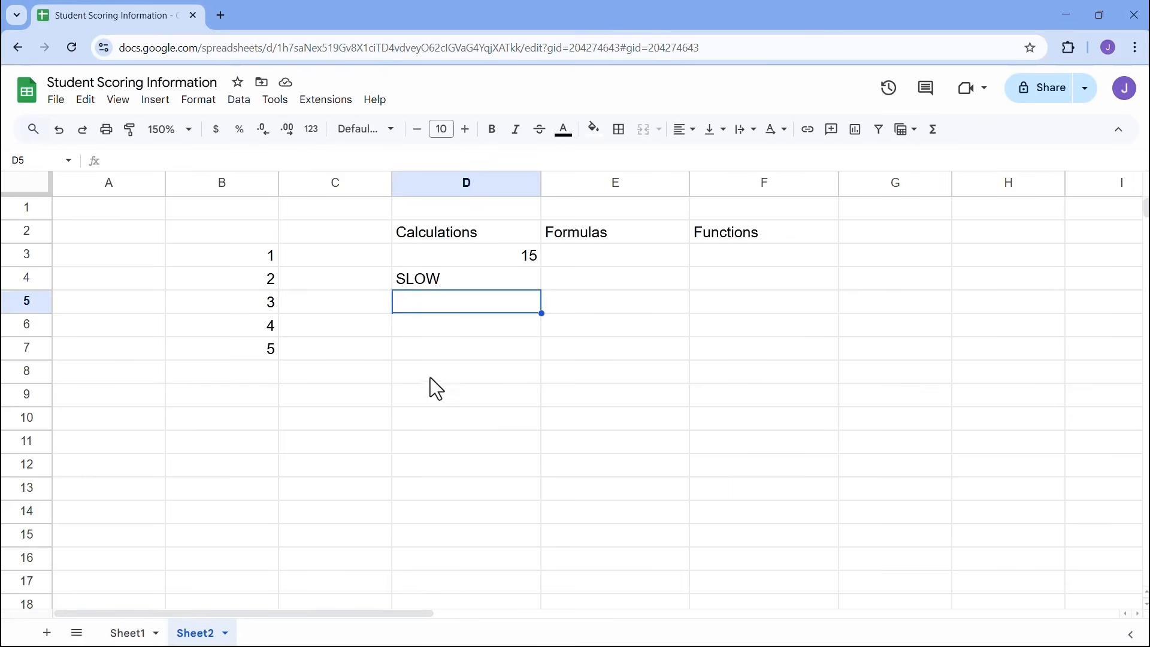
click(247, 354)
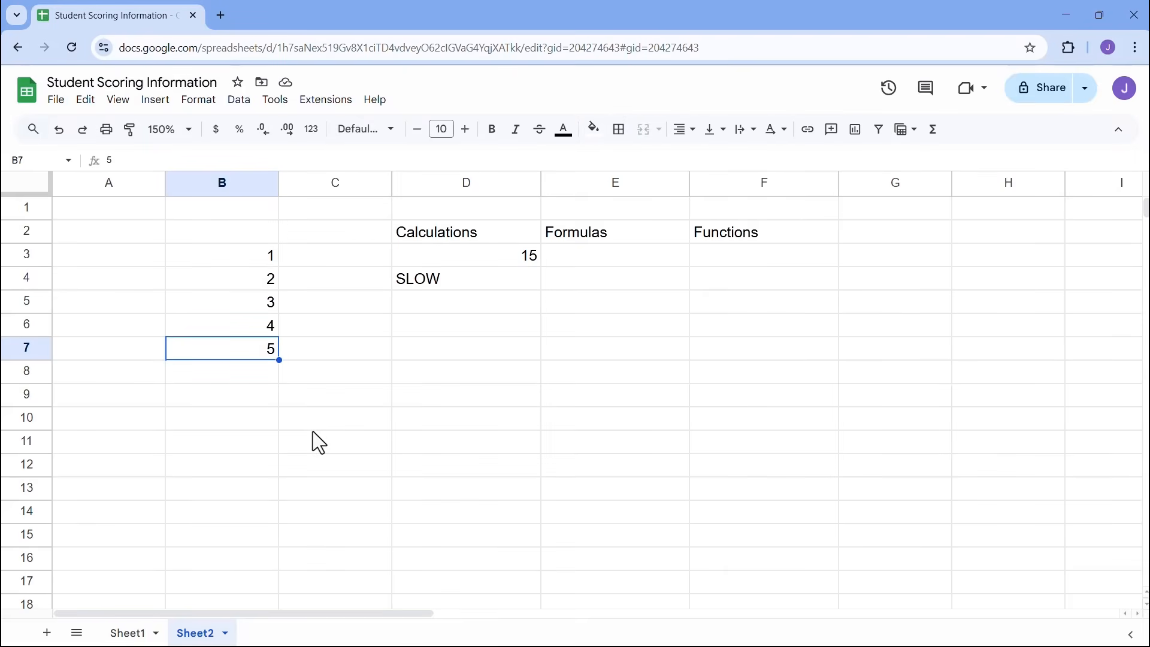
text(15)
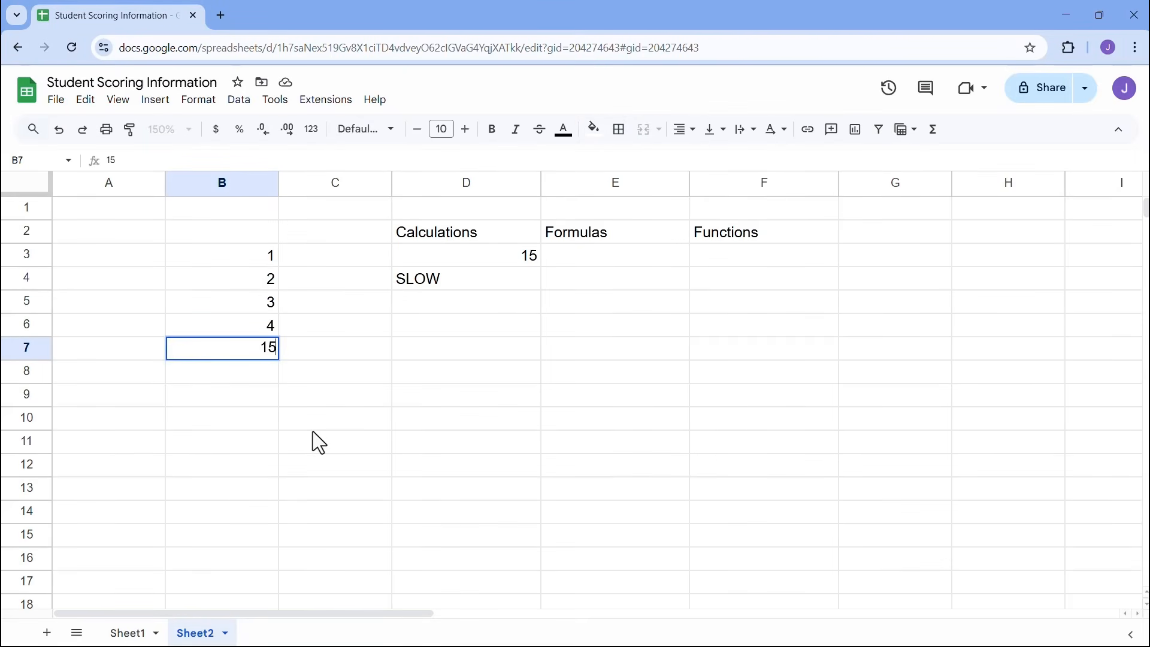
key(Return)
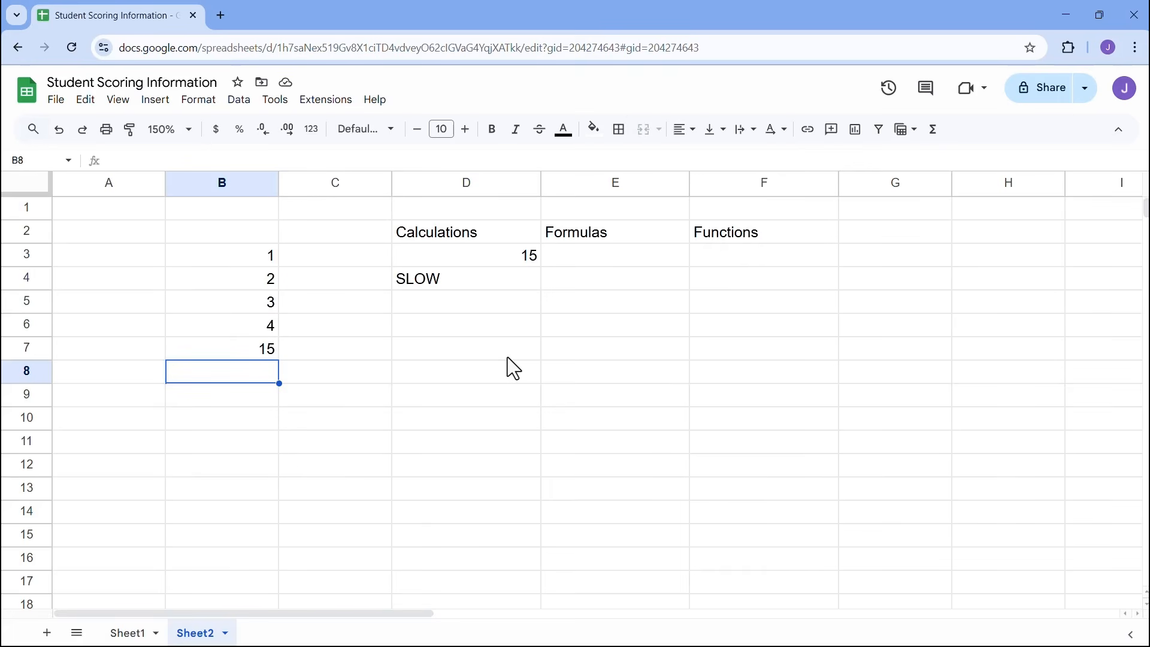
- Note NOT DYNAMIC in D5, restore B7 to 5, and start a formula in E3
click(483, 312)
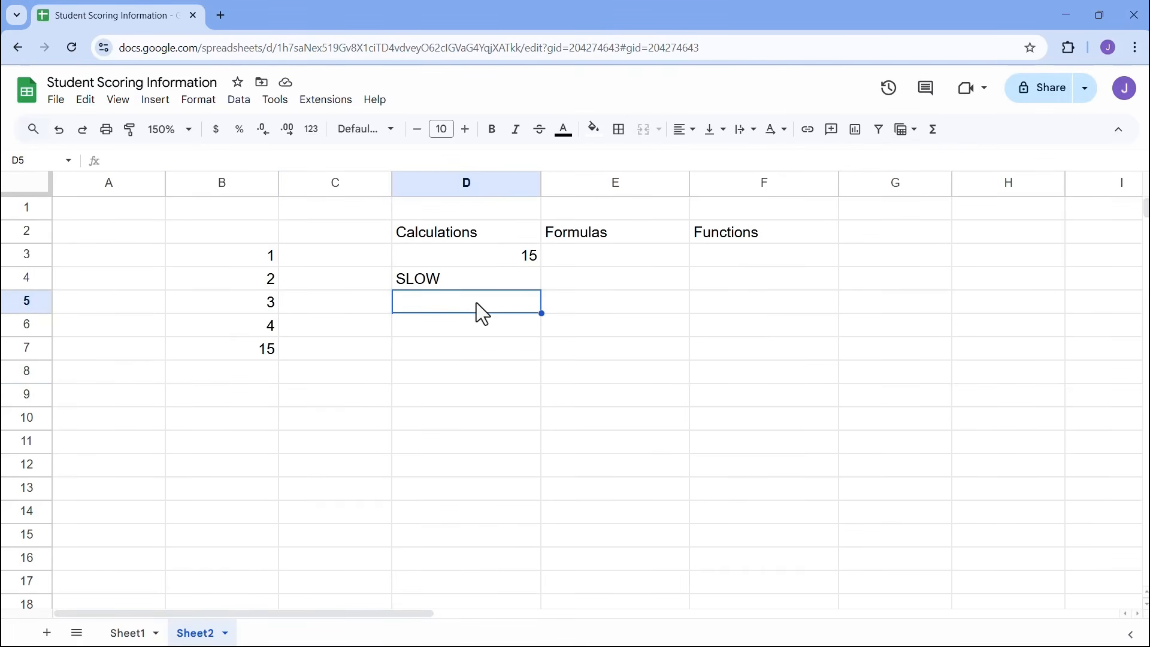
text(NO)
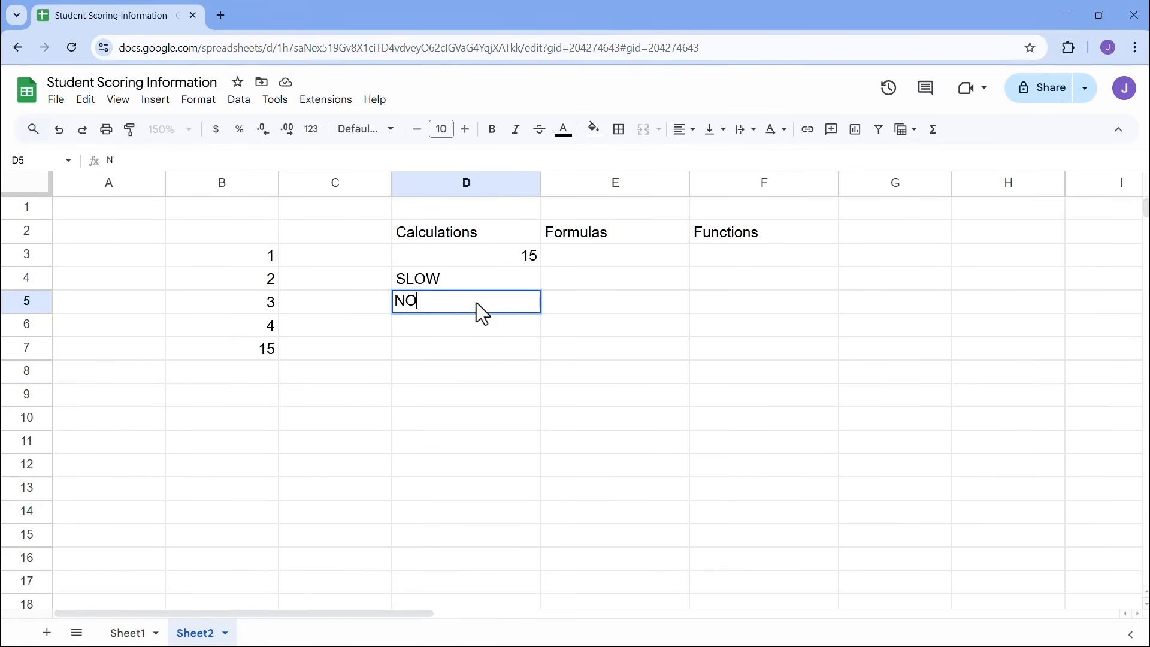
text(T DYNAMIC)
click(264, 349)
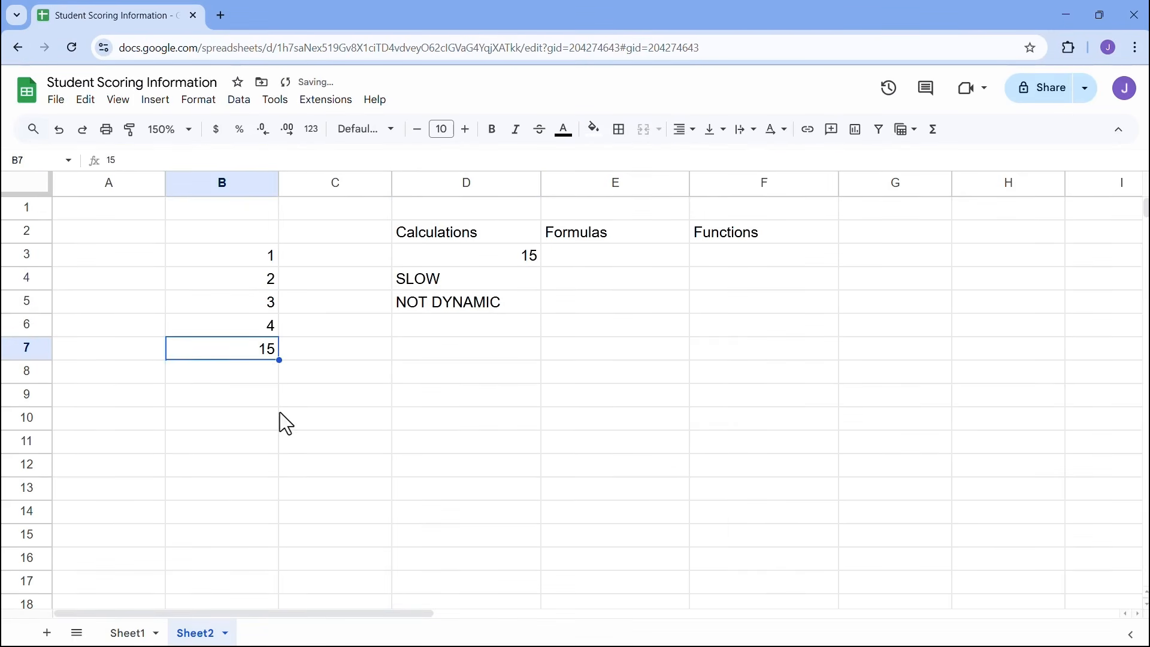
text(5)
click(343, 366)
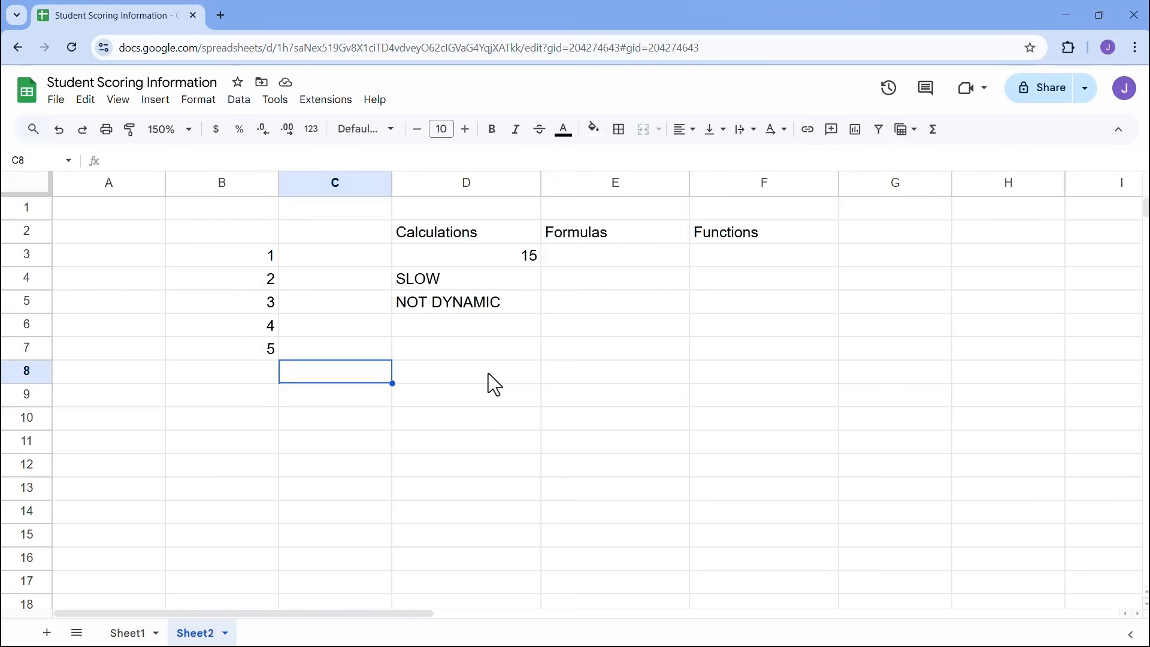
click(599, 264)
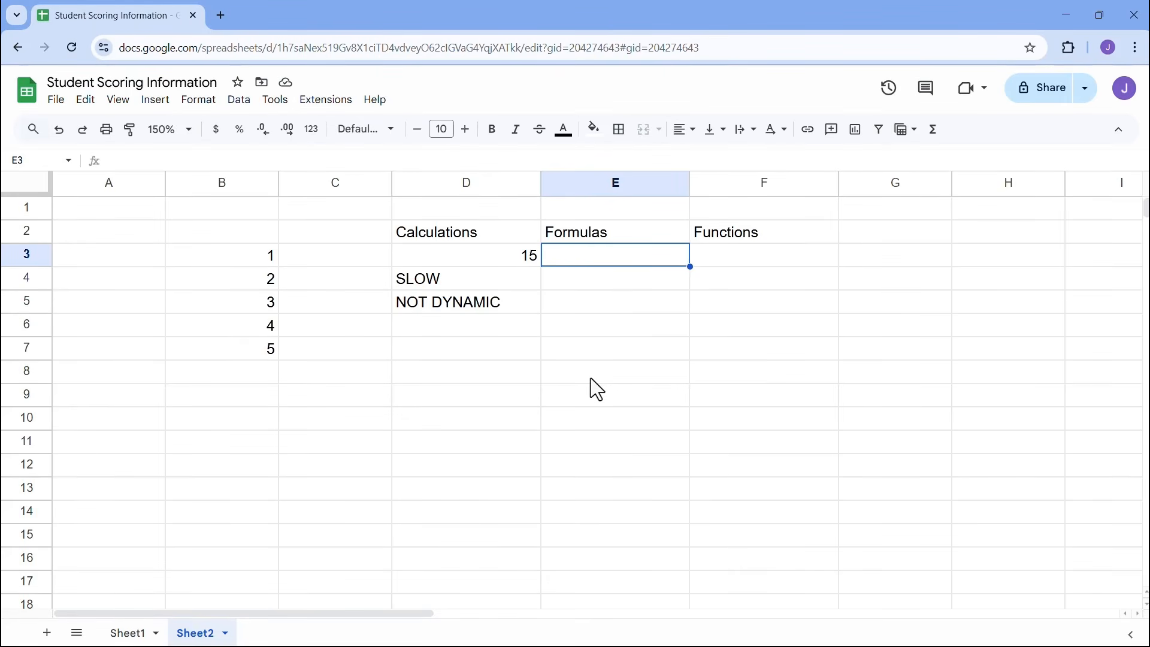
text(=)
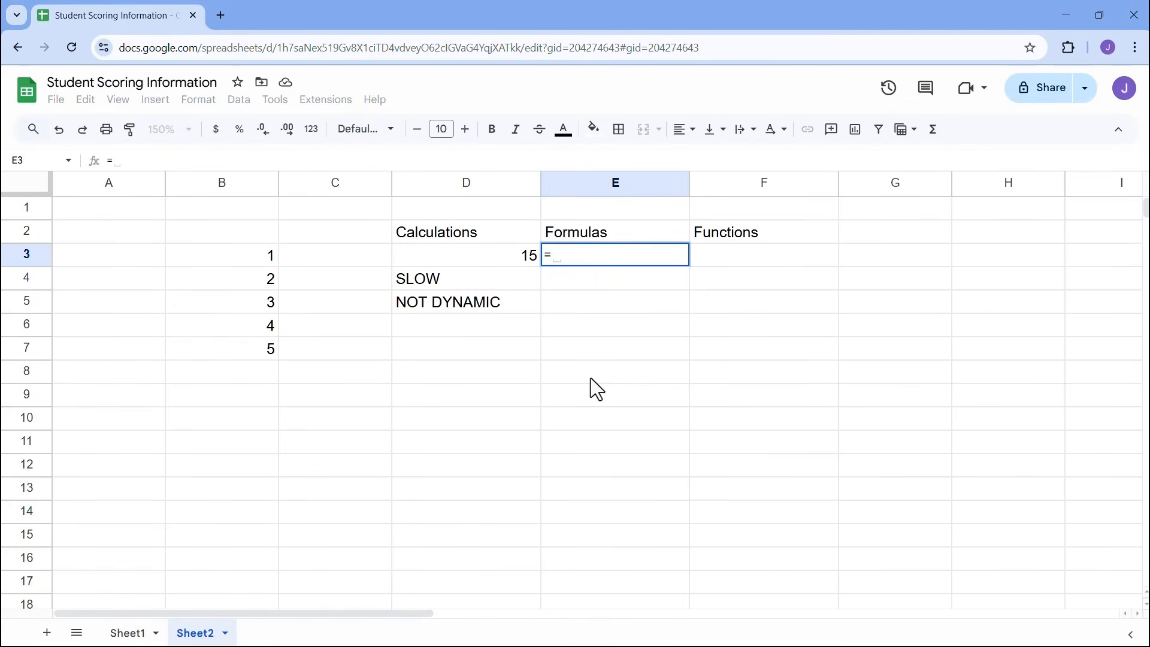
- Build =B3+B4+B5+B6+B7 in E3 by clicking each cell, showing 15
click(246, 252)
text(+)
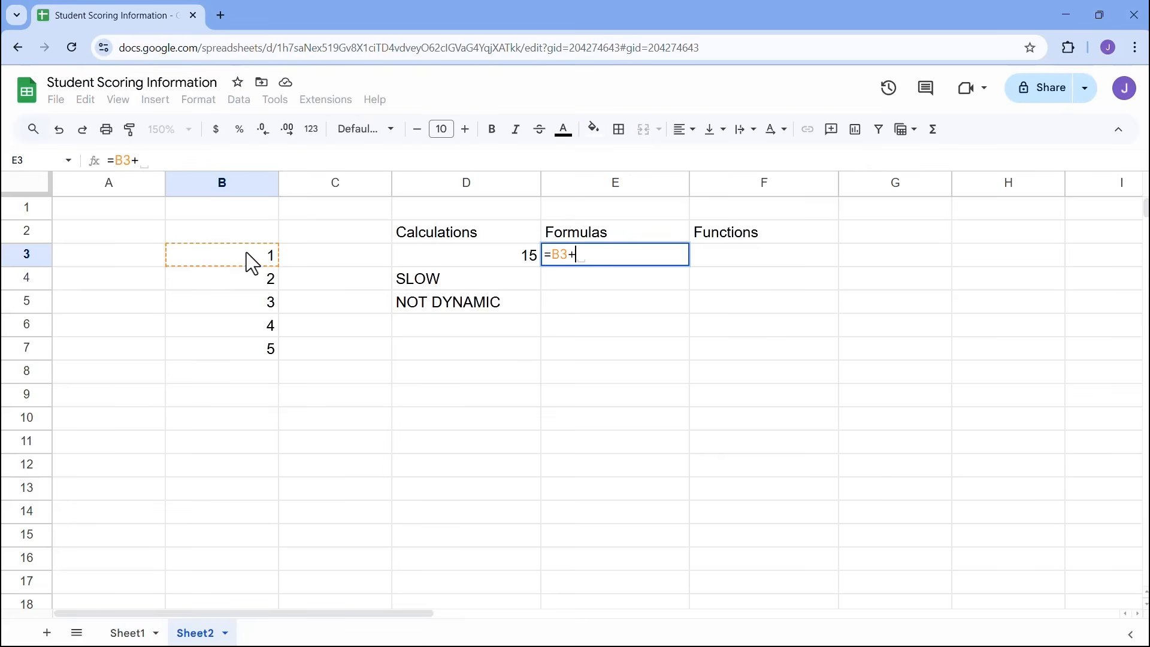
click(246, 280)
text(+)
click(241, 305)
text(+)
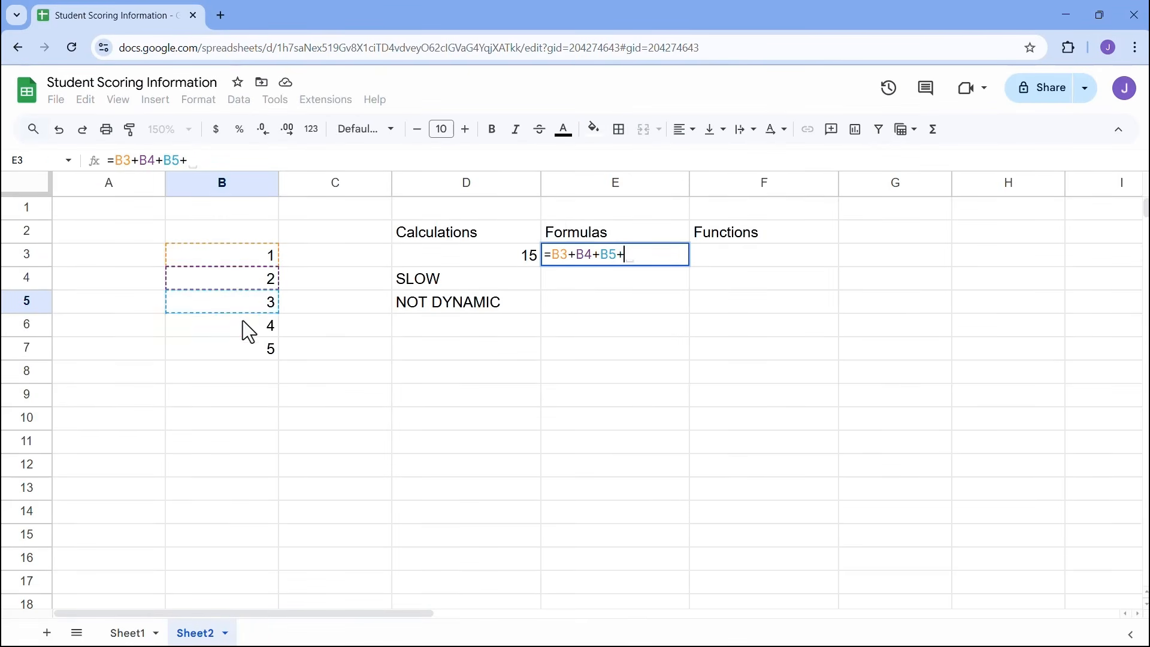
click(242, 323)
text(+)
click(246, 347)
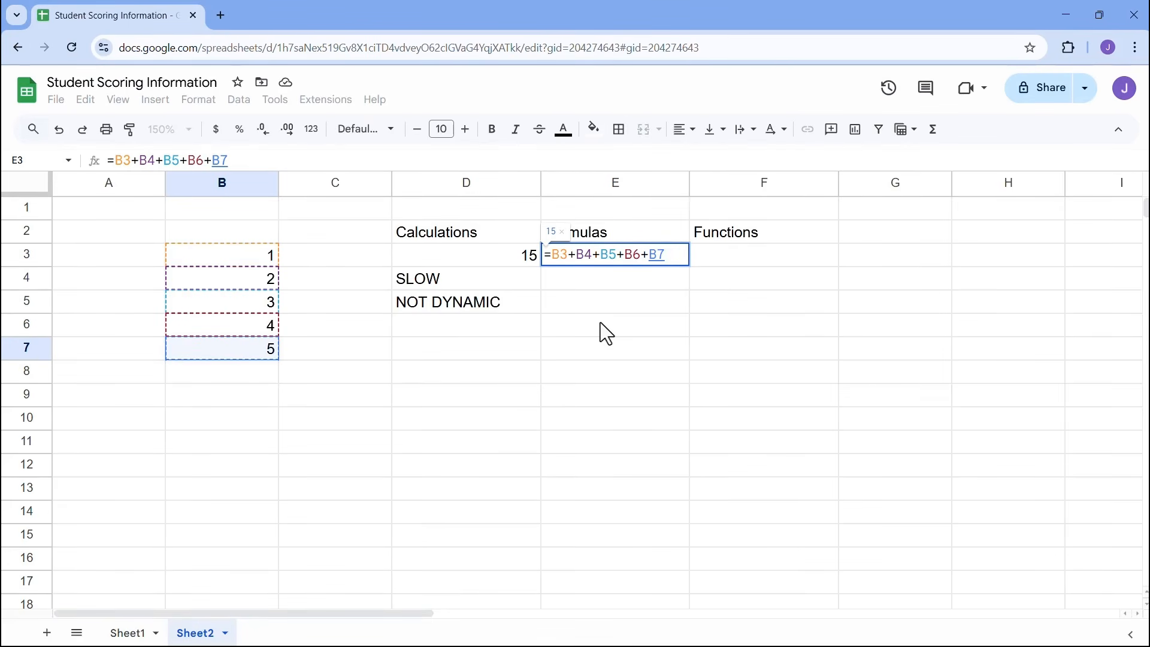
key(Return)
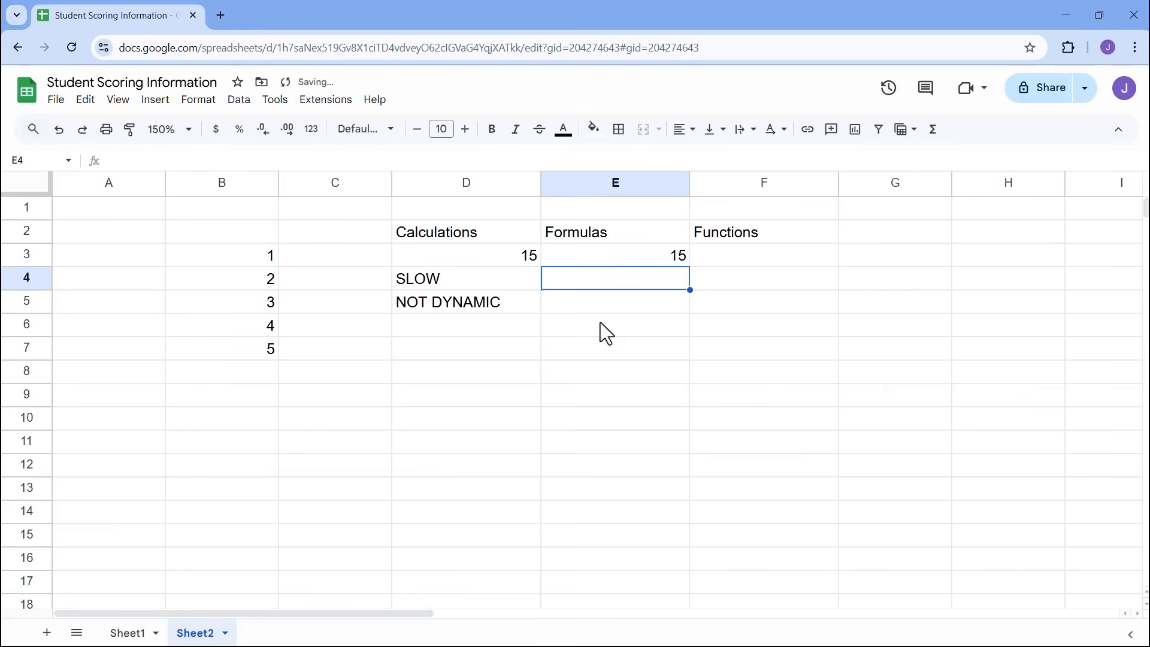
- Label E4 SLOW and change B7 to 15, so E3 updates to 25
text(SLOW)
key(Return)
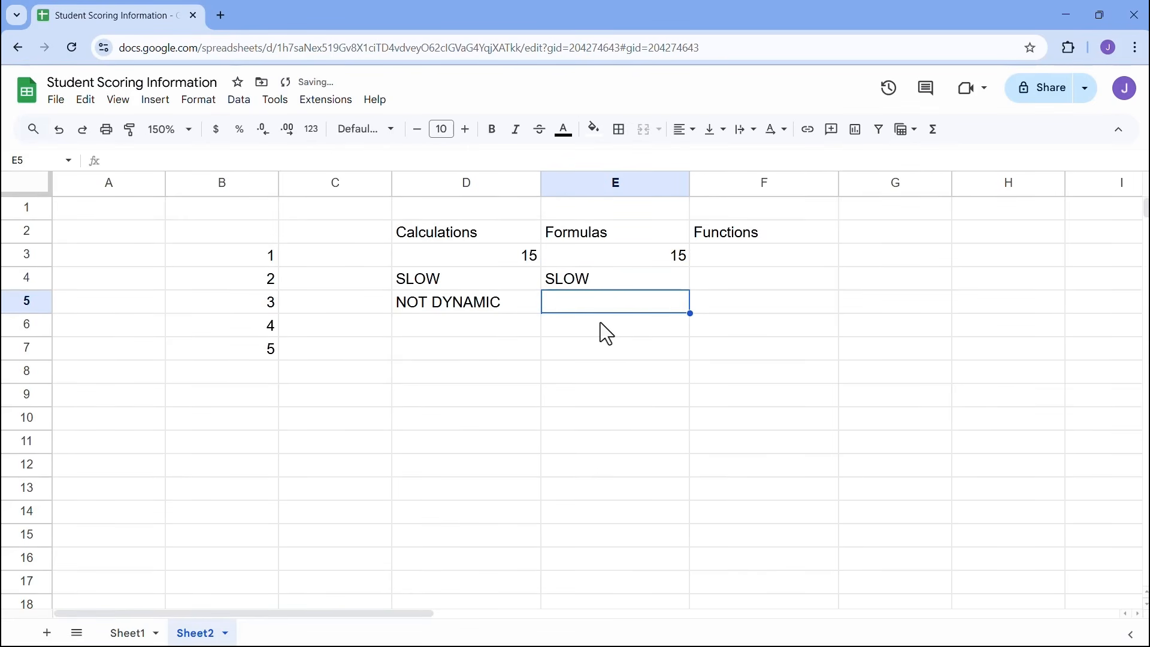
click(231, 351)
text(15)
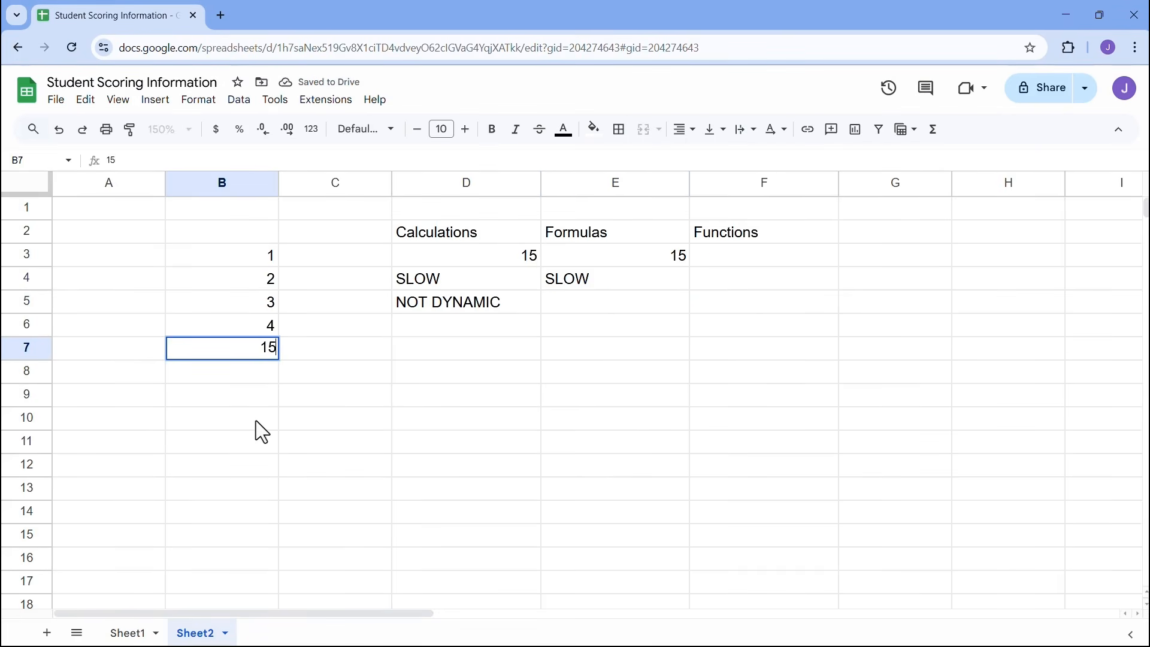
click(299, 374)
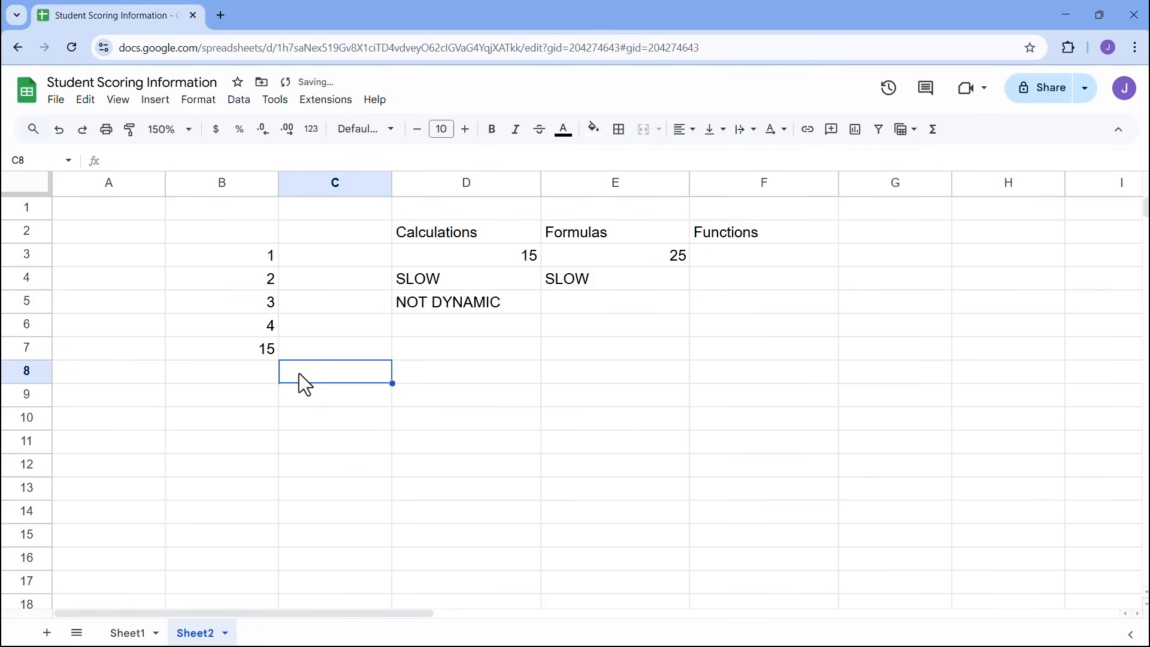
click(254, 353)
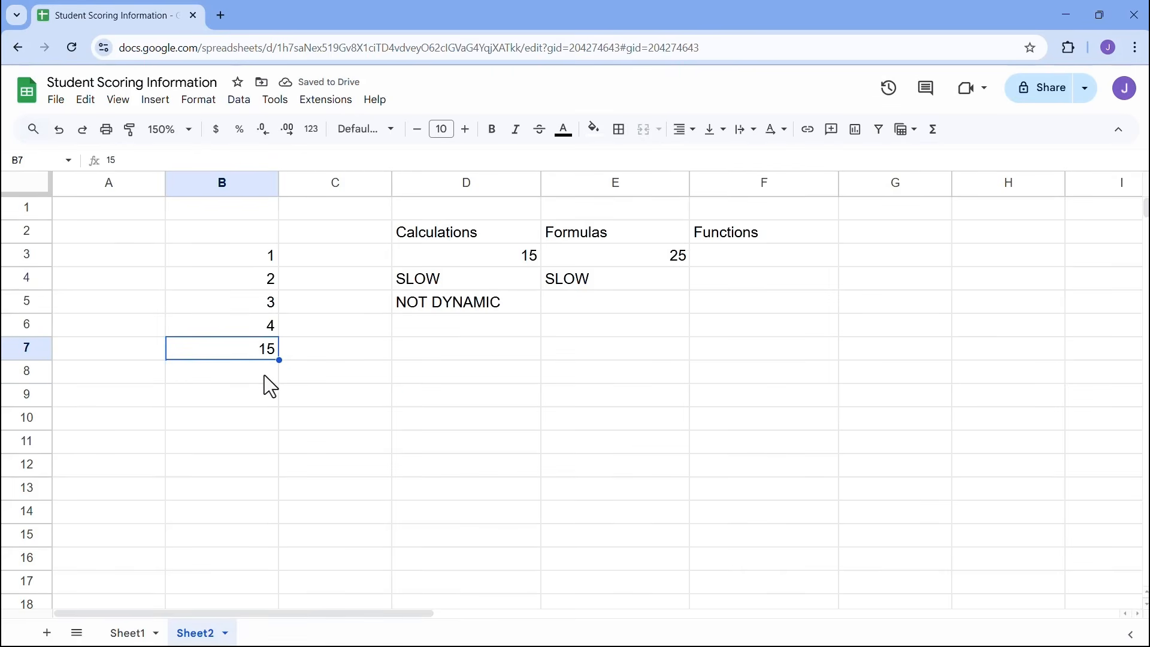
- Restore B7 to 5 and label E5:E7 DYNAMIC, MULTIPLYING and DIVIDING
text(5)
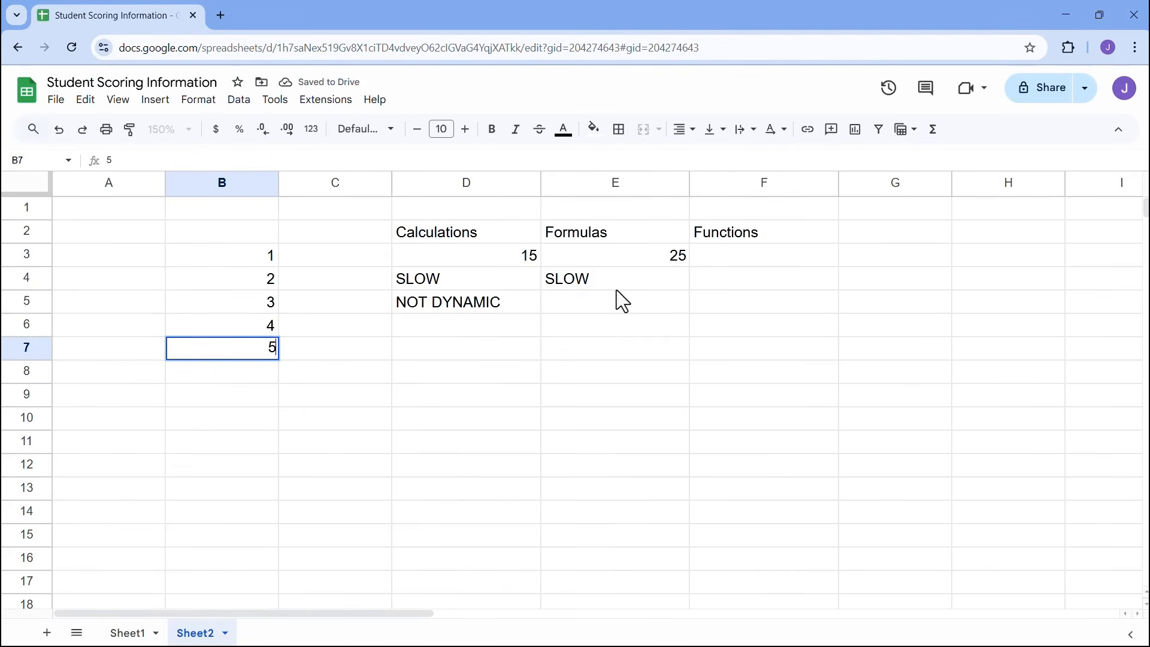
click(601, 303)
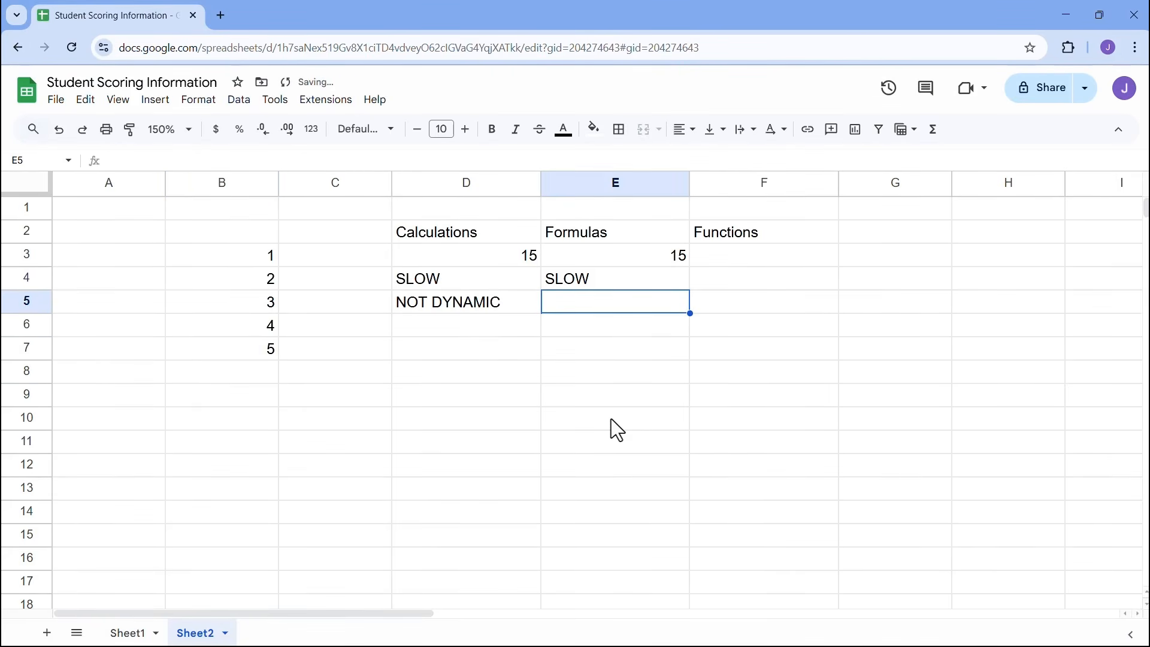
text(DYN)
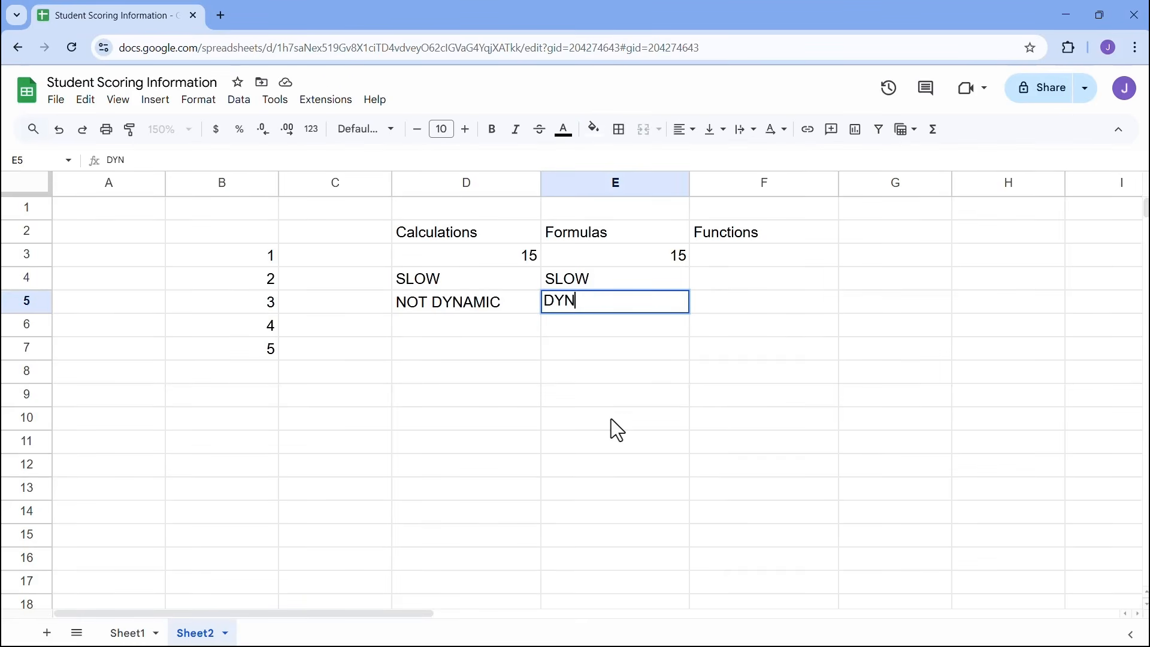
text(AMIC)
key(Return)
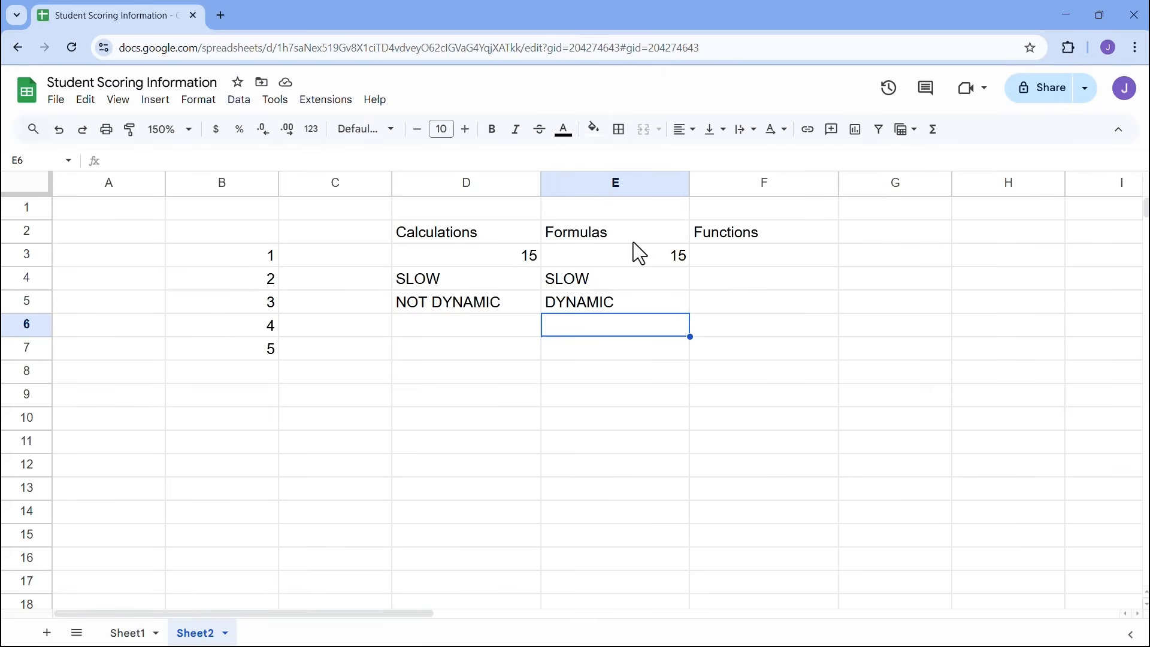
text(MUL)
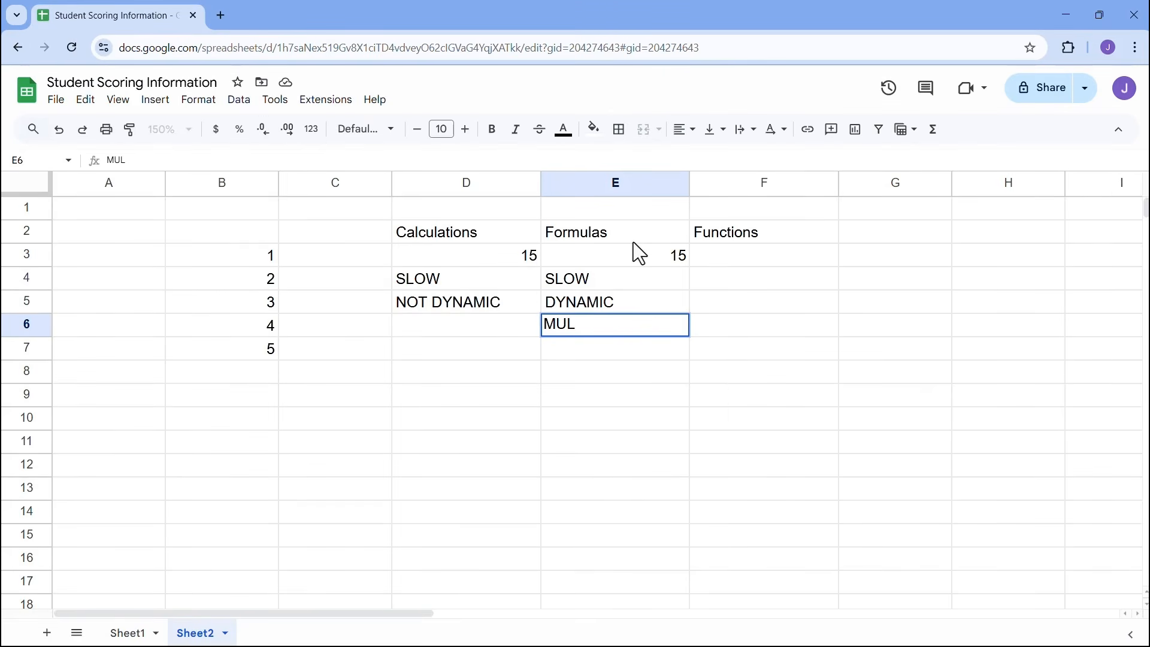
text(TIPLYING)
key(Return)
text(DIVIDING)
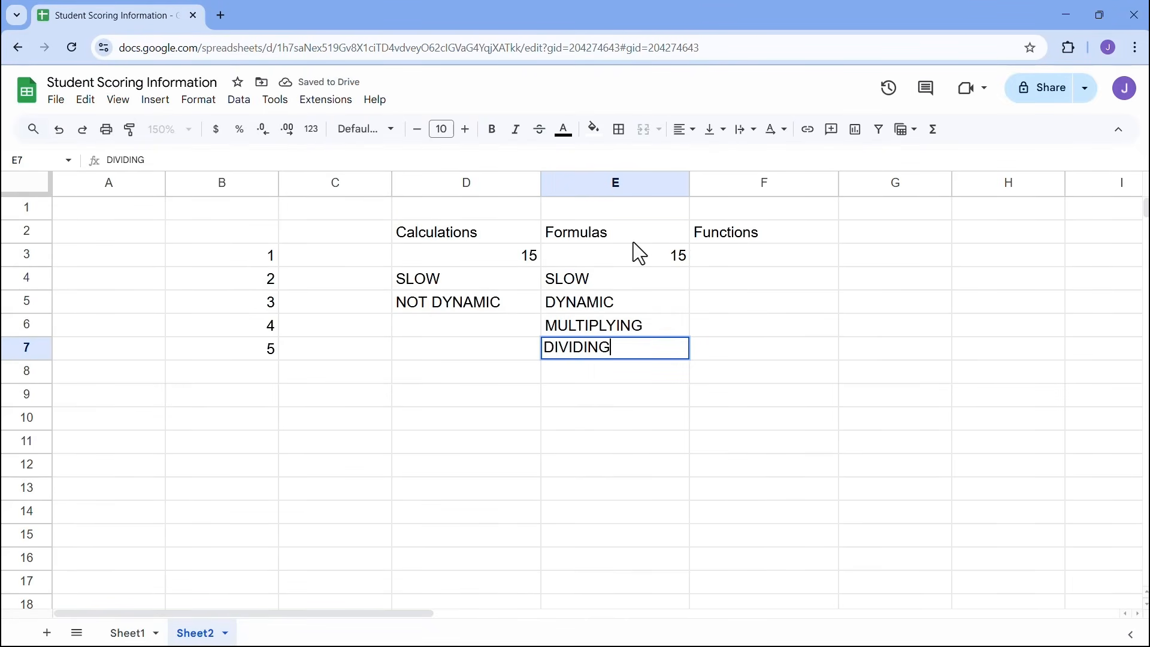
click(657, 330)
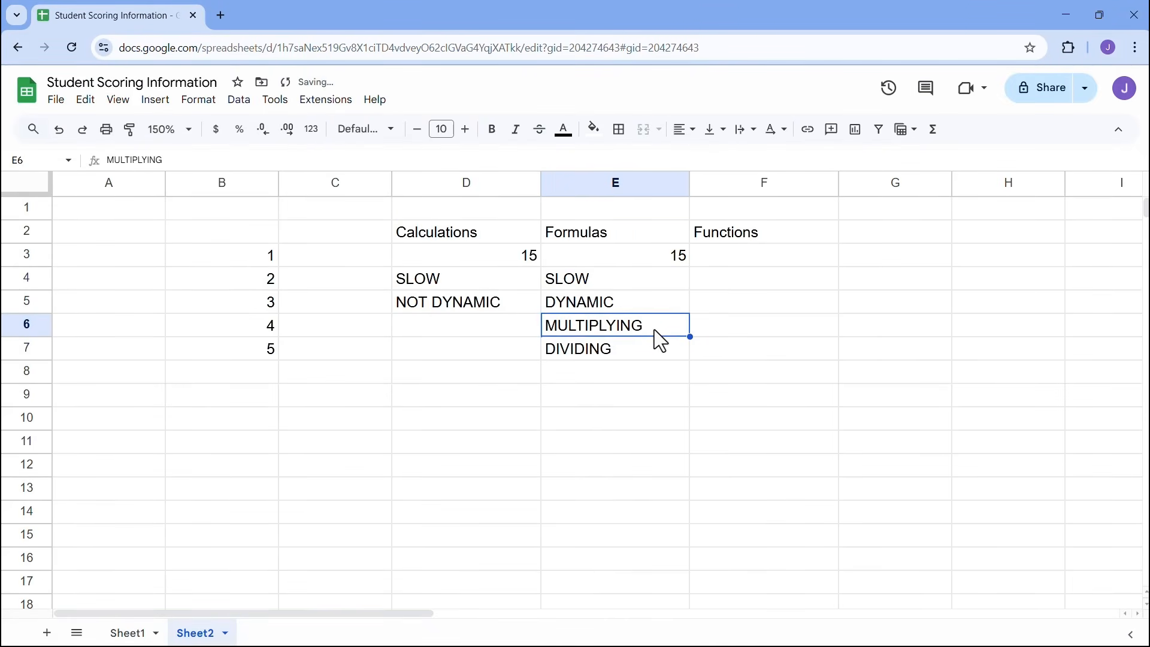
click(658, 354)
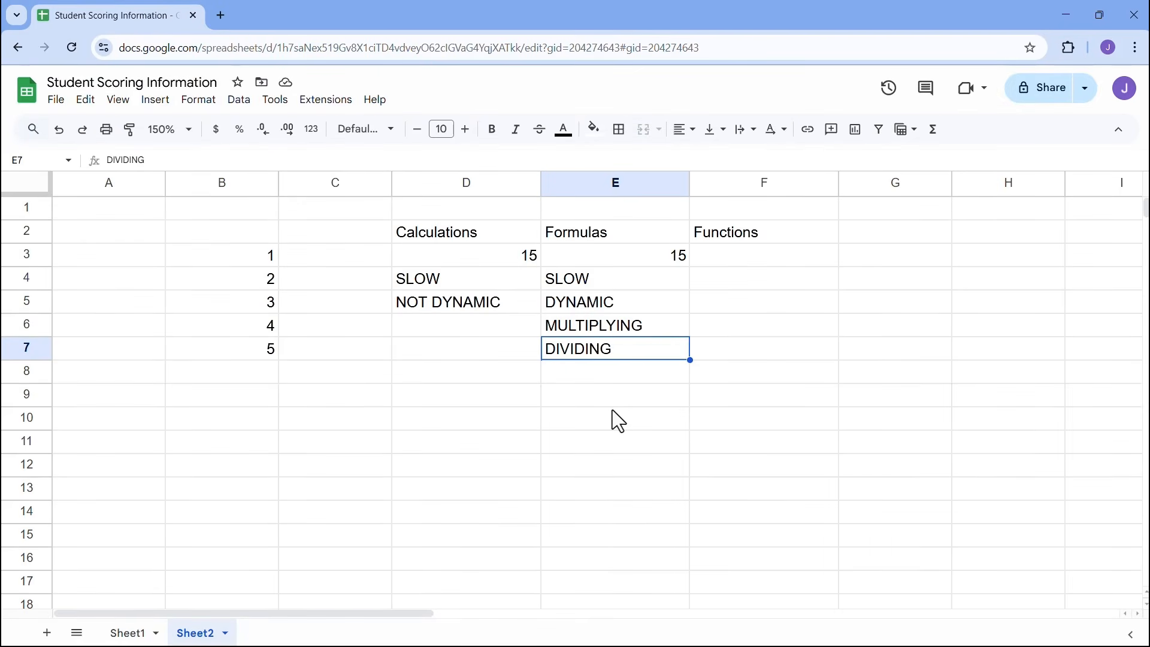
click(761, 260)
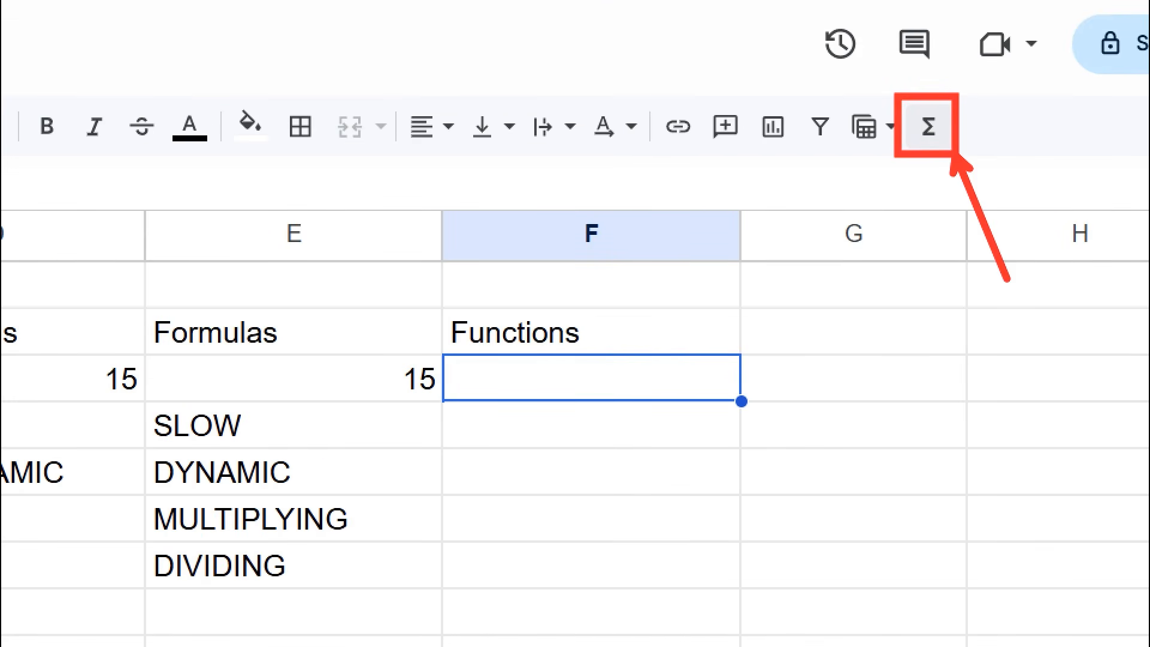
click(929, 127)
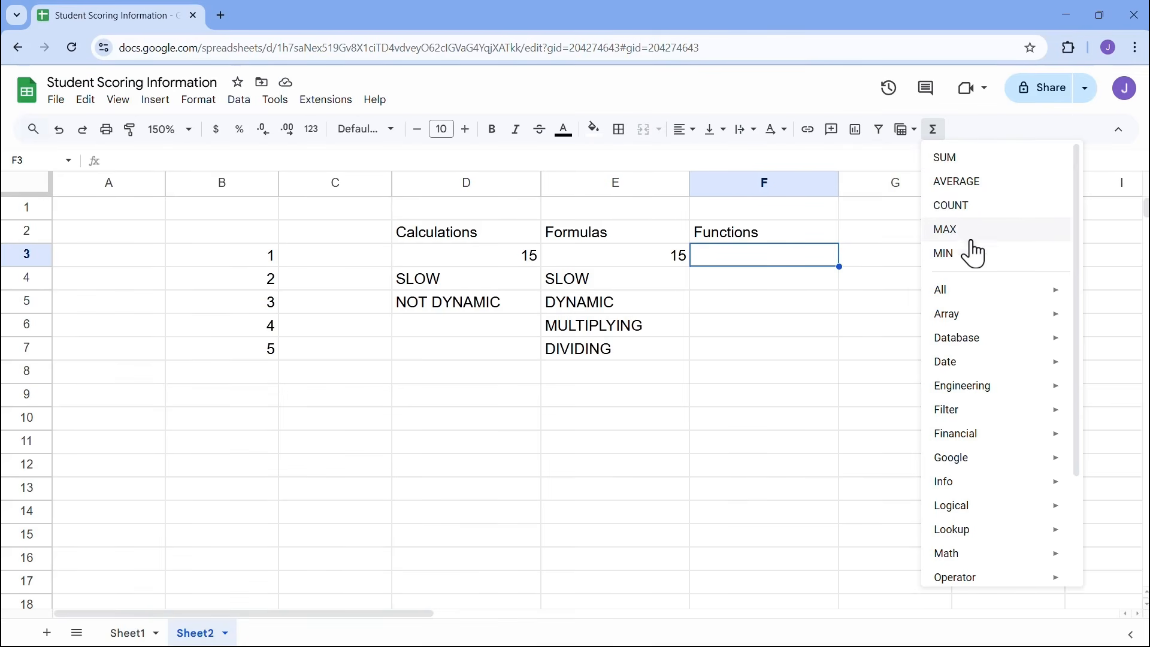
drag(1074, 246, 1073, 376)
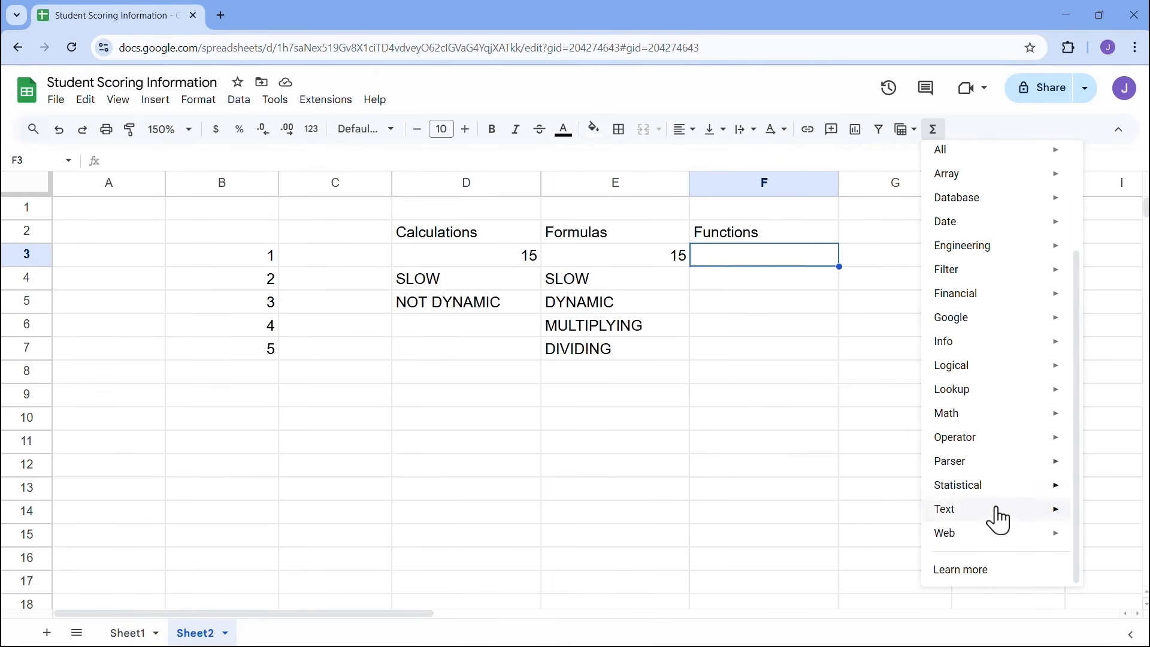
mouse_move(985, 518)
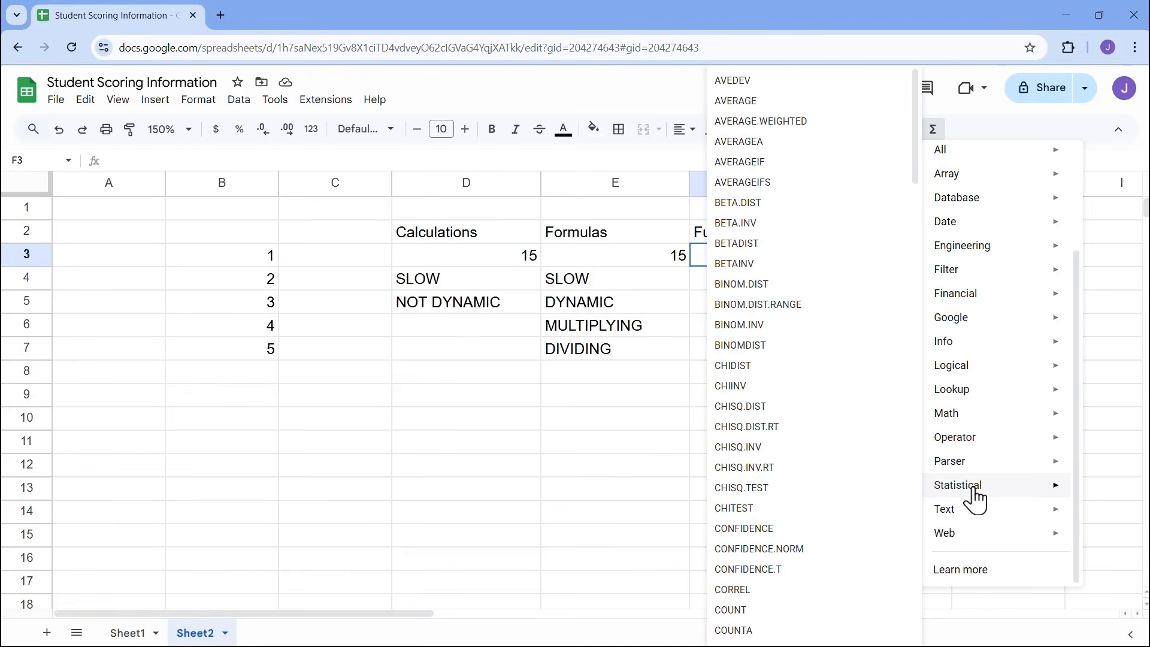
mouse_move(976, 370)
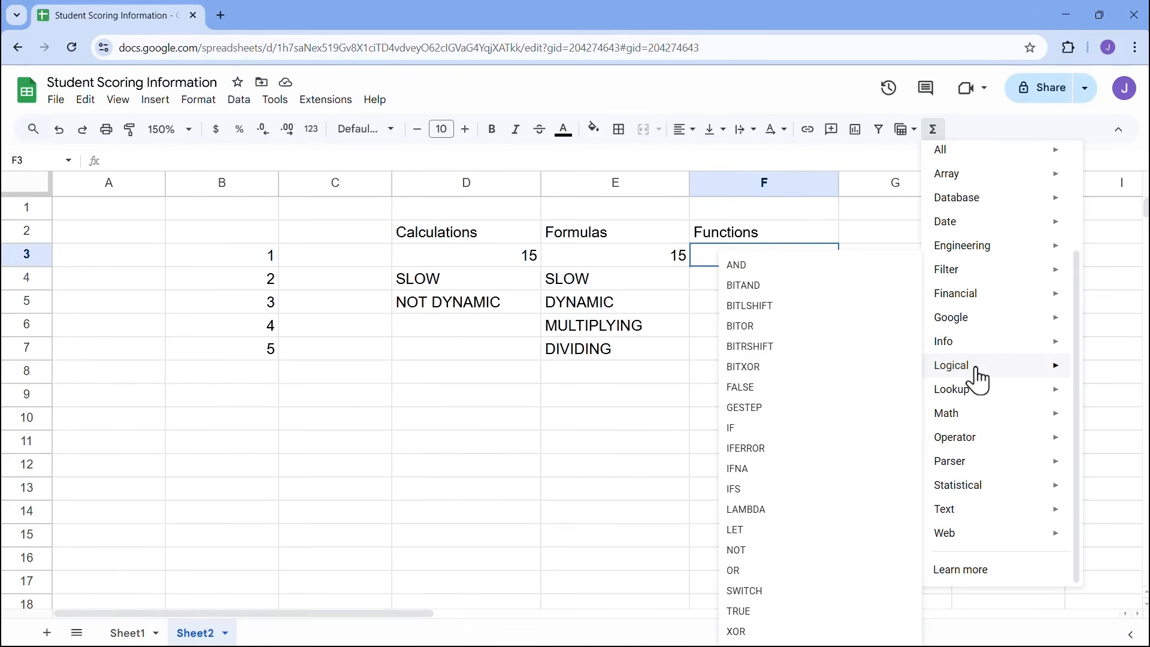
mouse_move(976, 391)
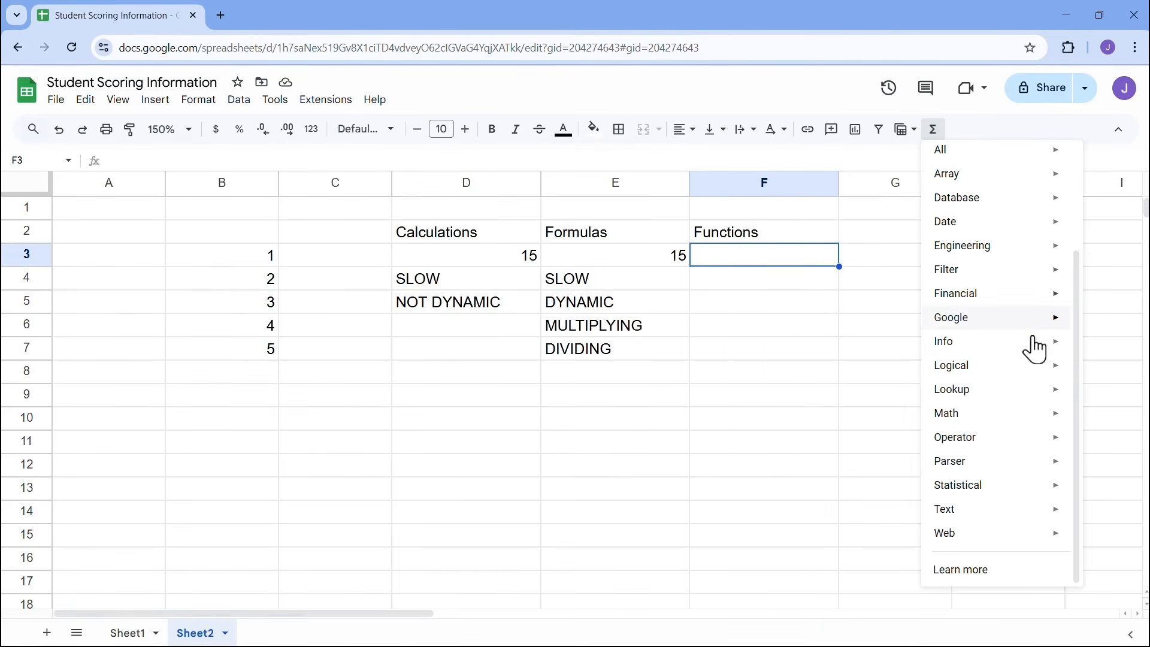
drag(1079, 306, 1093, 177)
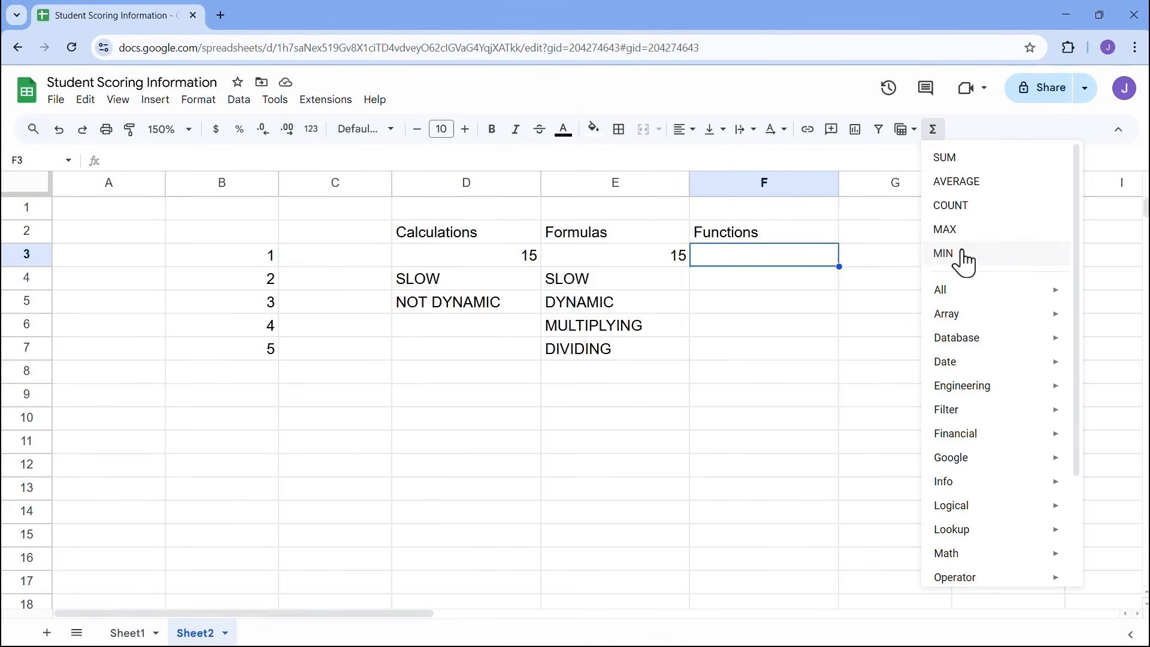
click(721, 259)
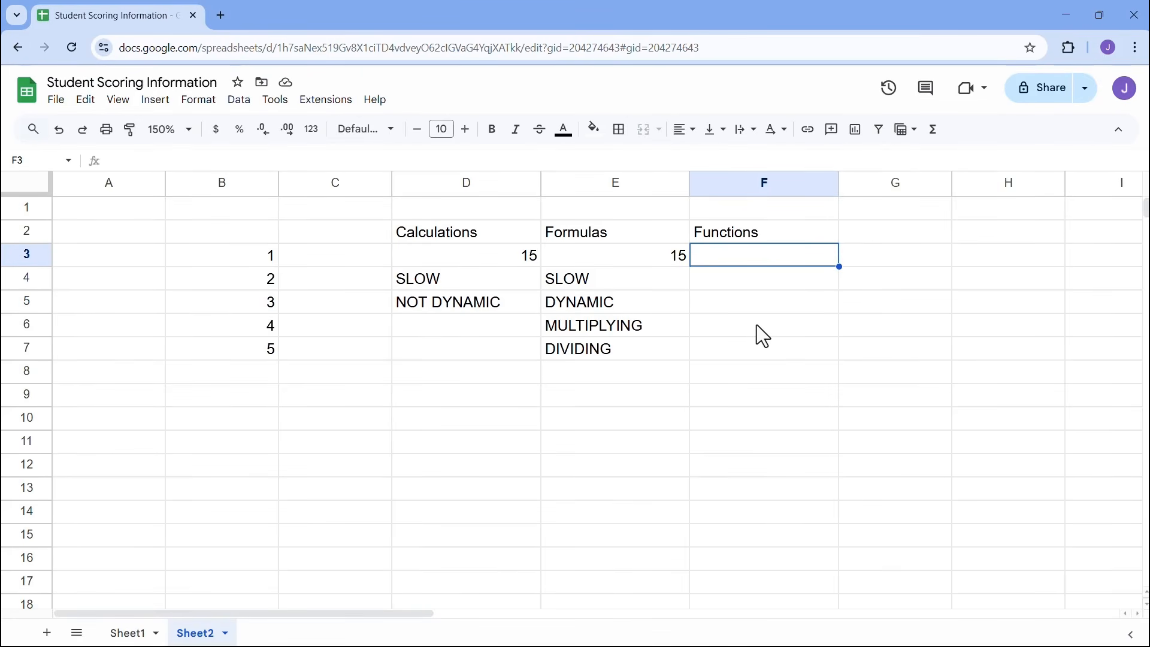
- Enter =SUM(B3:B7) in F3 and dismiss the suggested autofill
text(=)
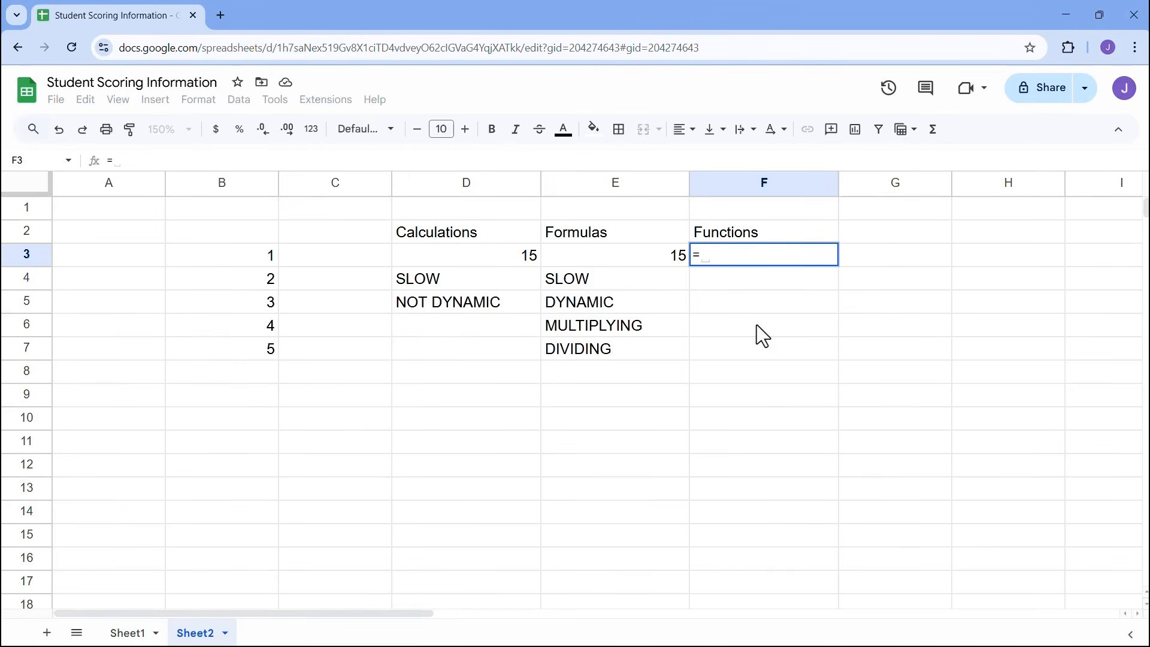
text(SU)
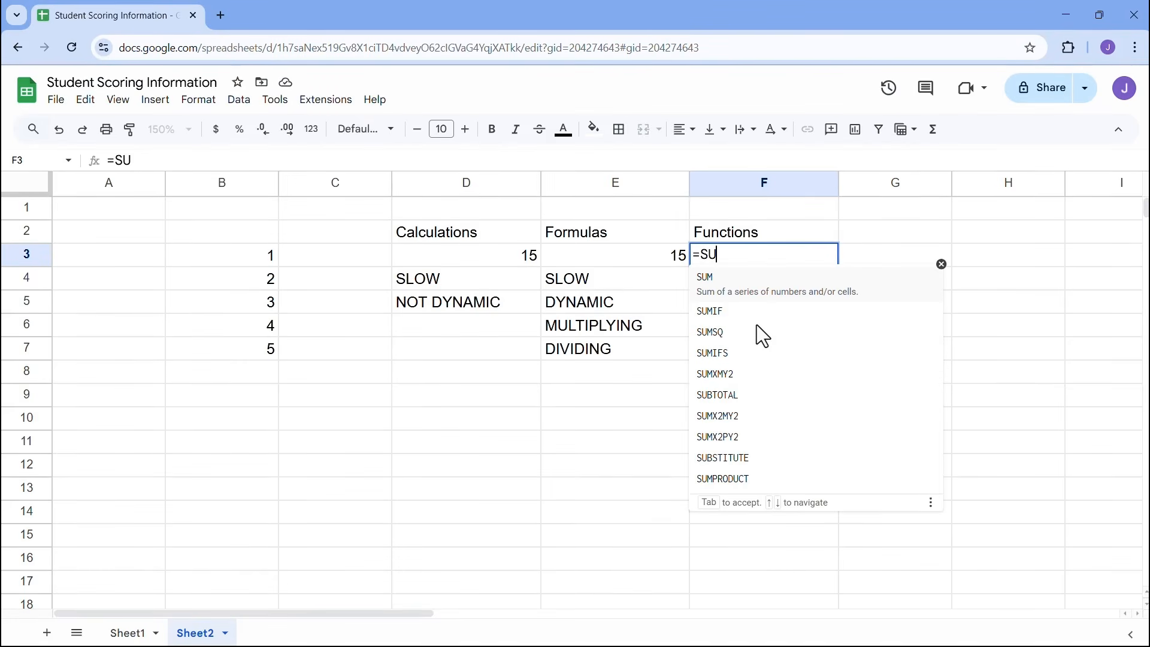
text(M)
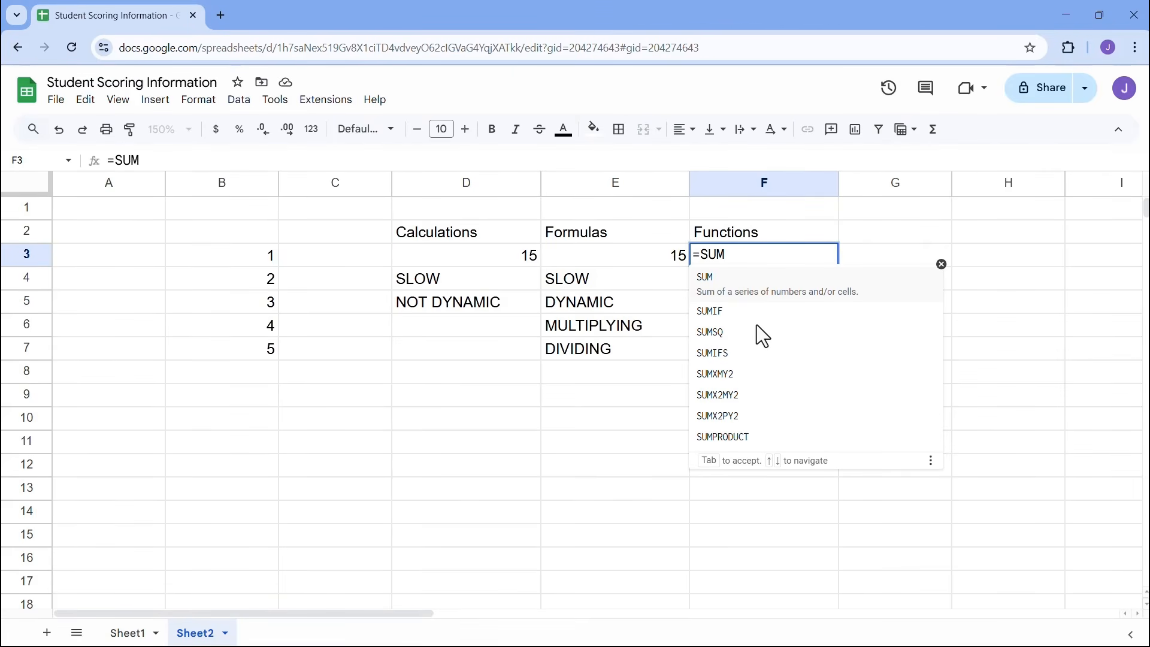
text(()
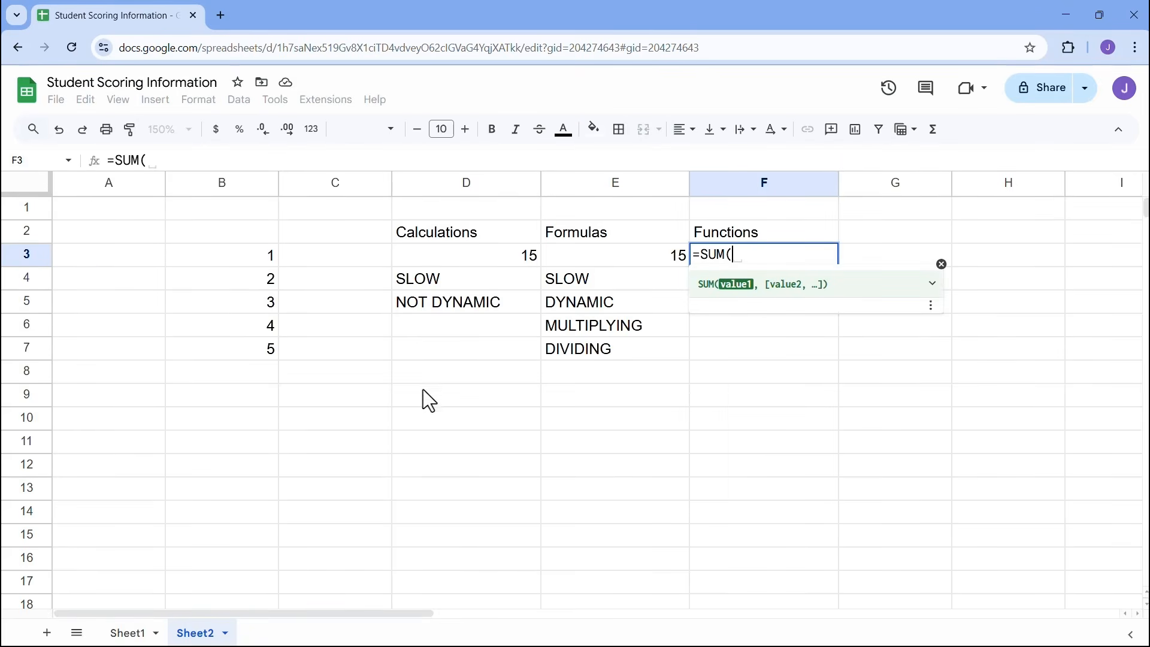
drag(249, 264, 249, 348)
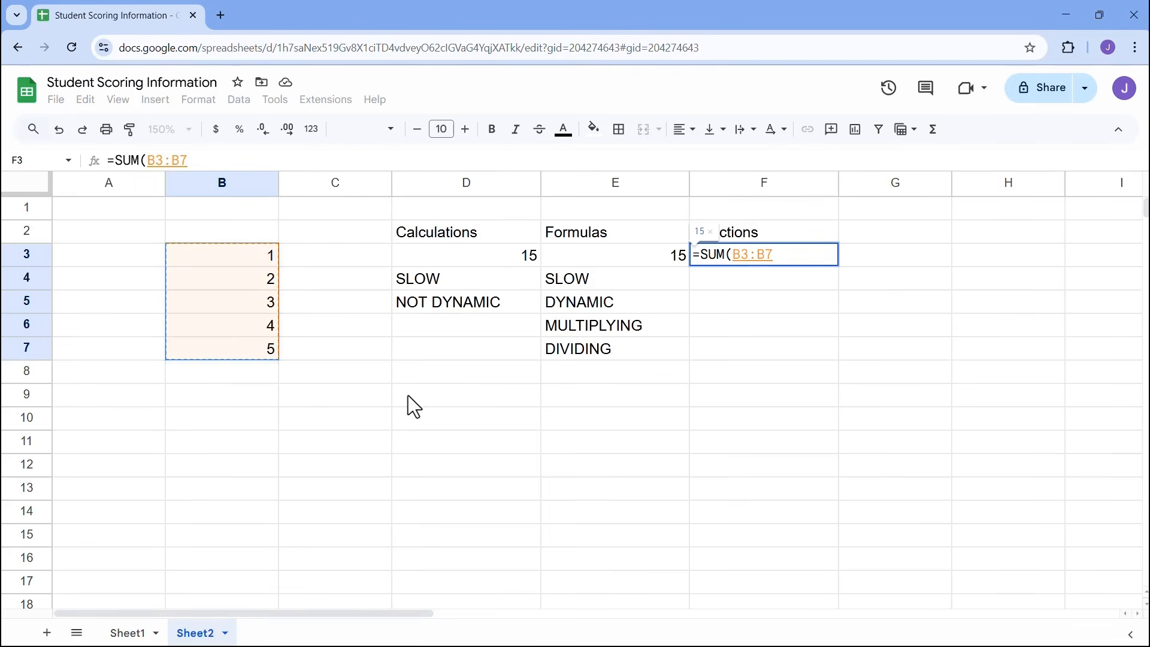
key(Return)
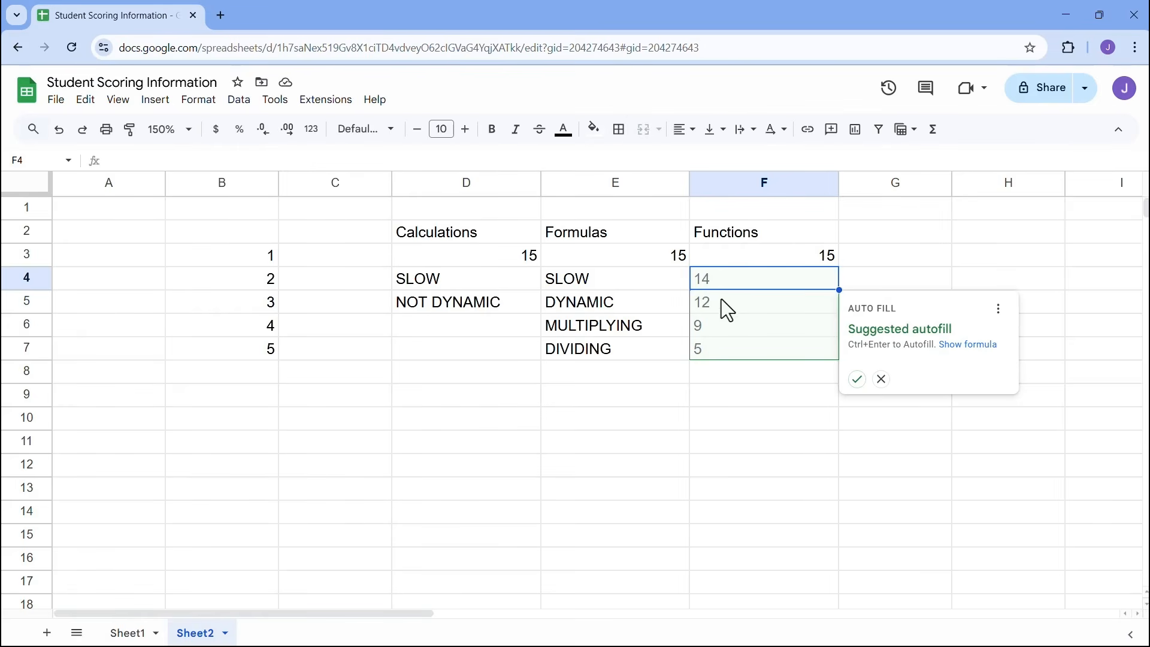
click(882, 380)
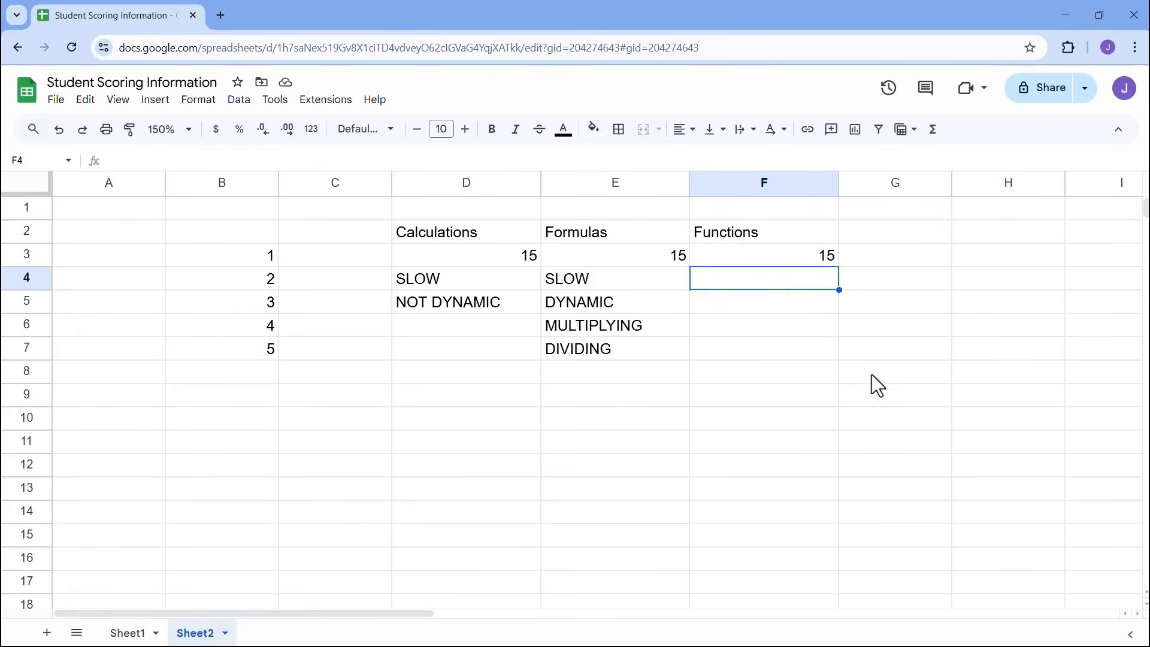
- Re-enter =SUM(B3:B7) in F3, showing 15, and type FAST in F4
key(Up)
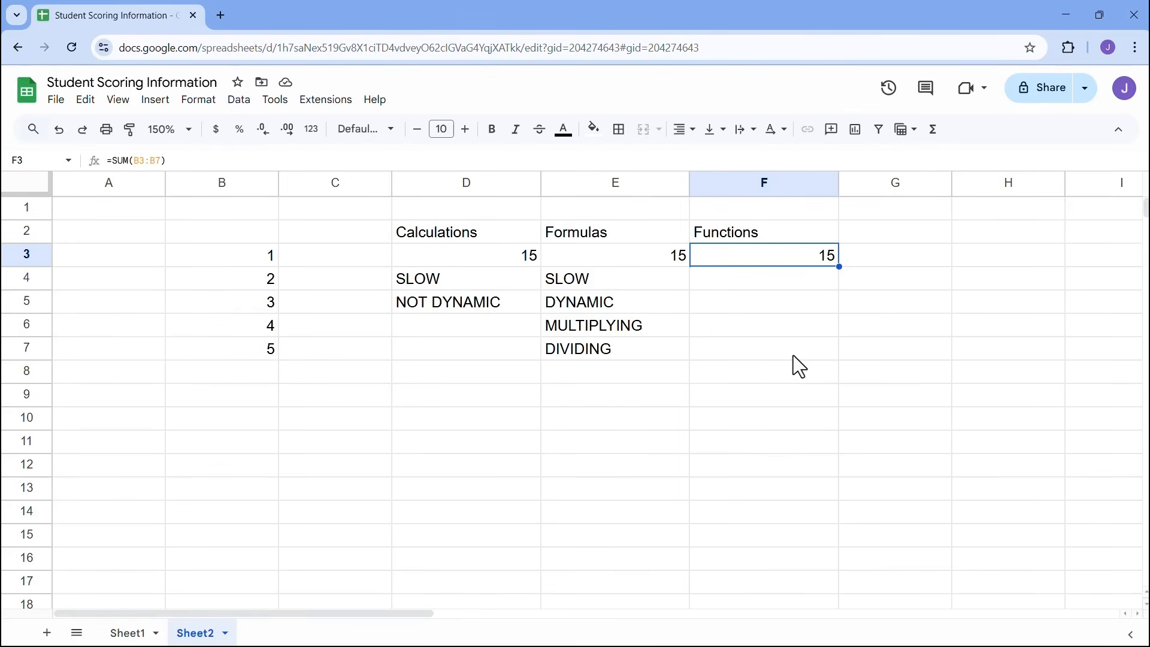
text(=SUM()
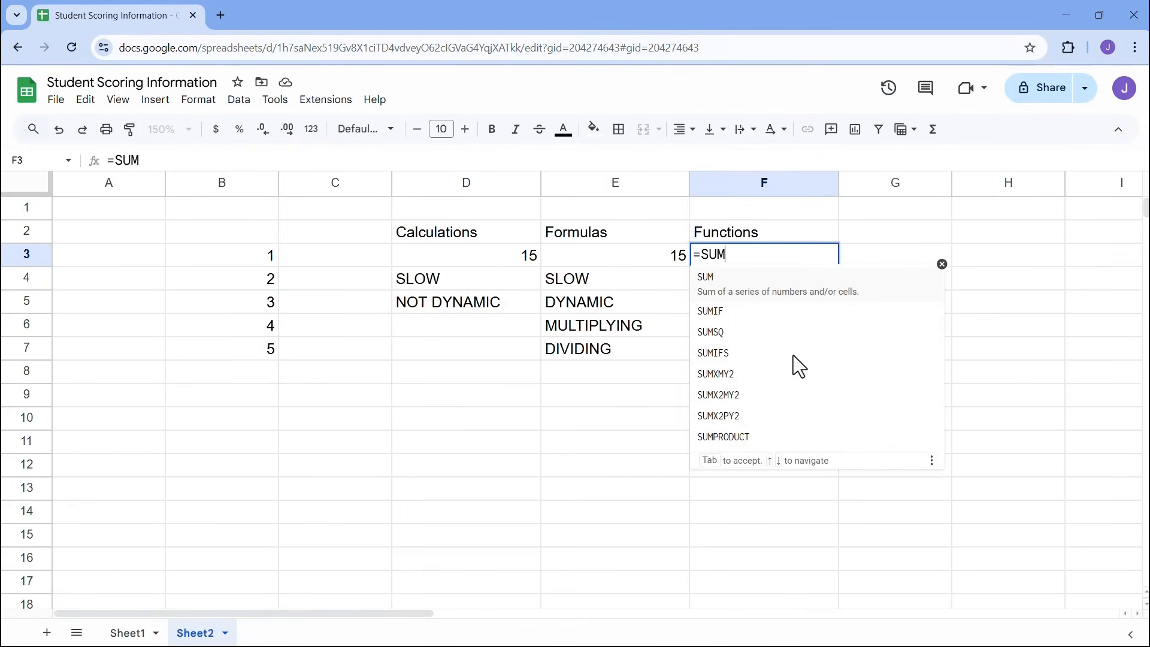
drag(264, 256, 259, 346)
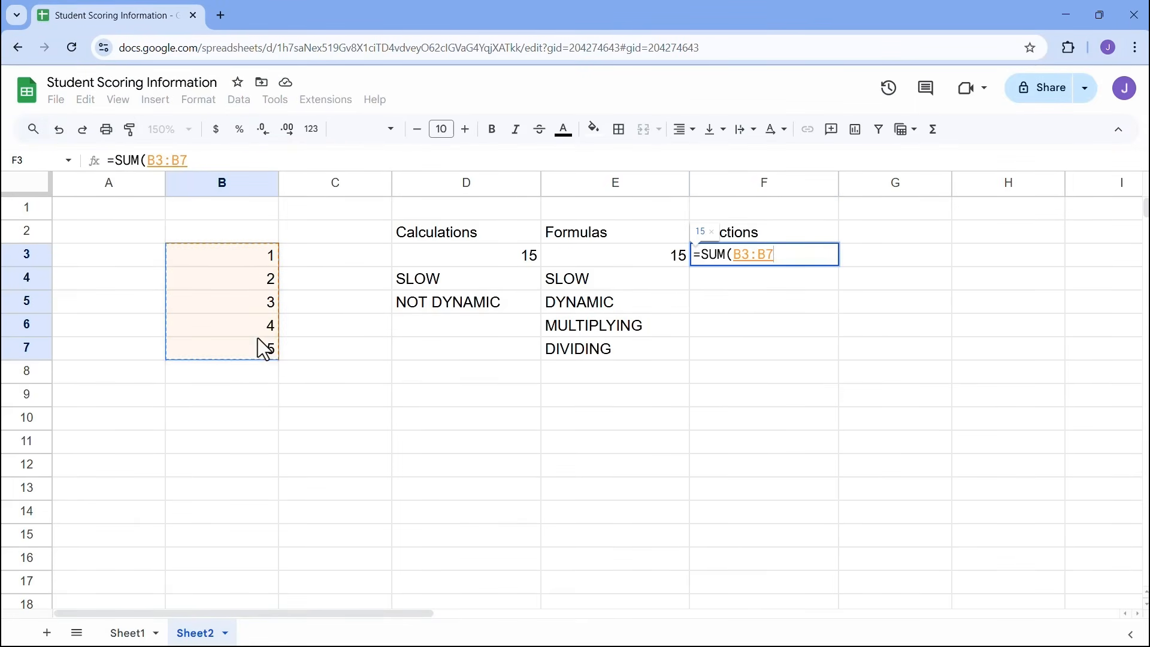
key(Return)
text(F)
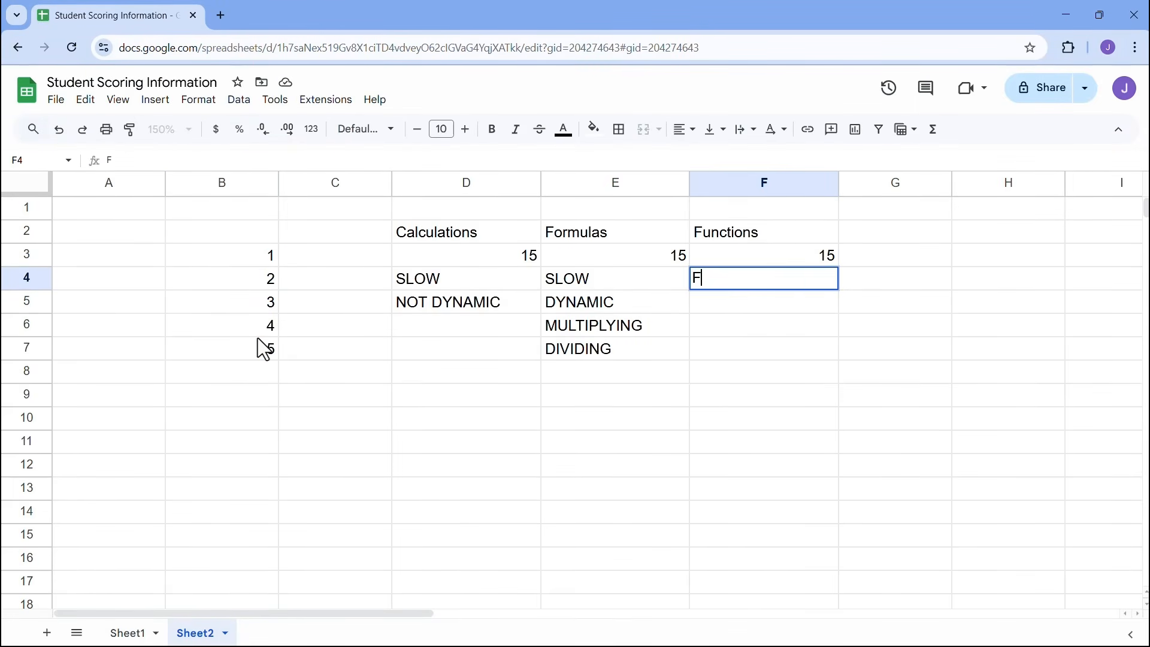
text(AST)
- Change B7 to 15 and back to 5 to show the totals updating, then label F5 DYNAMIC
click(269, 356)
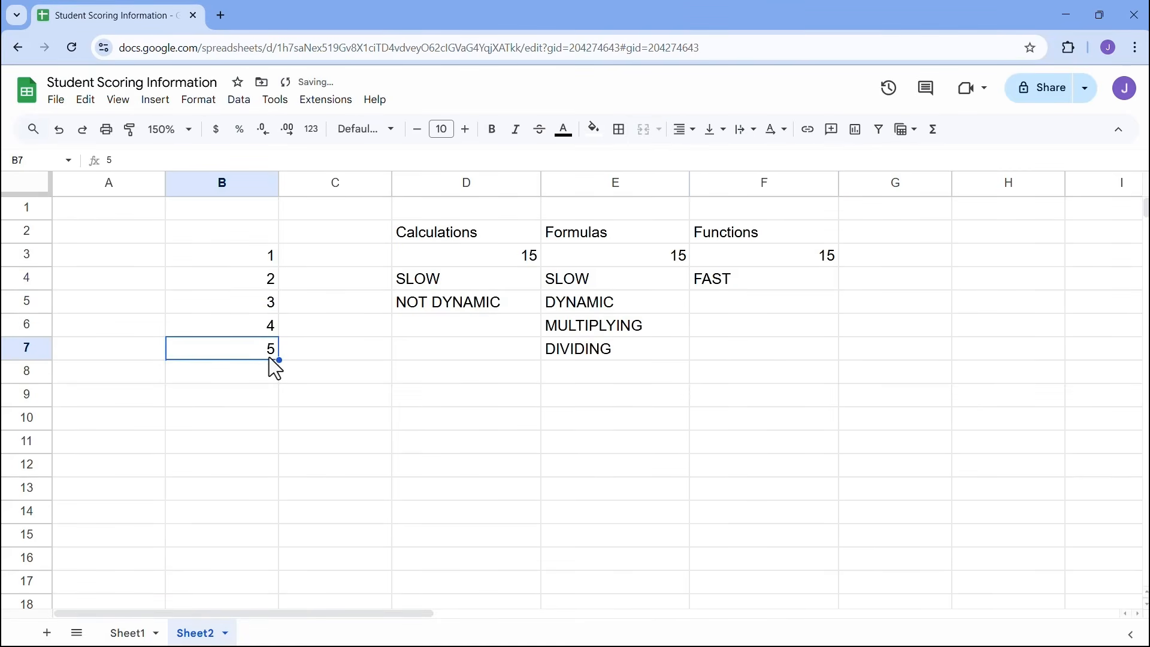
text(15)
click(311, 375)
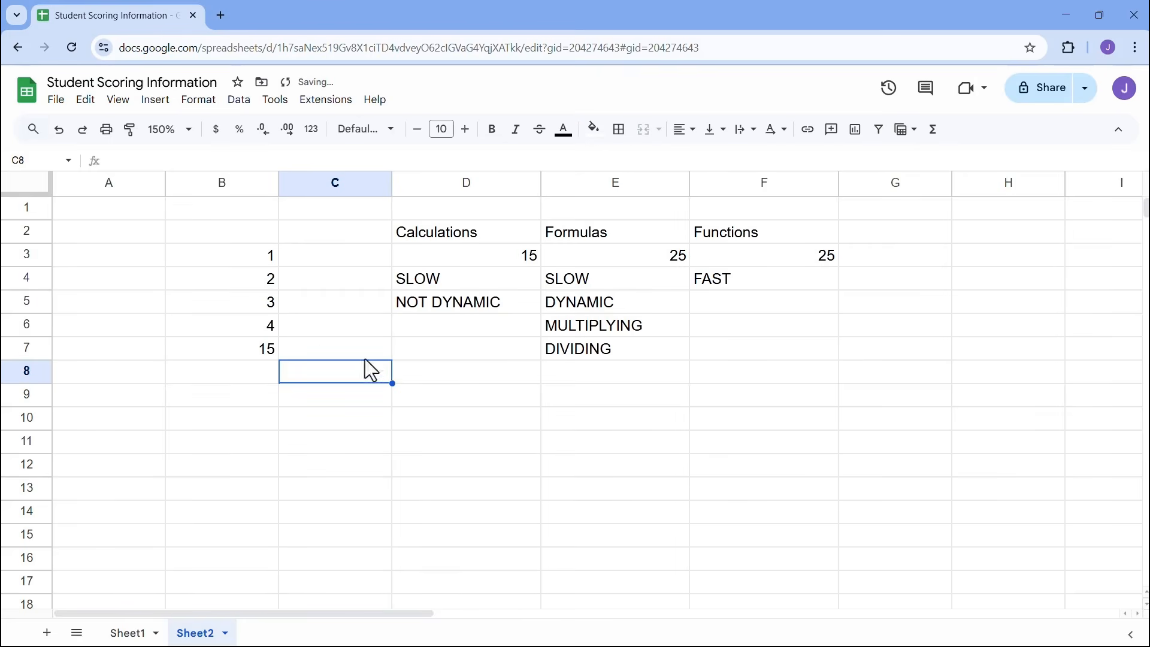
click(264, 357)
text(5)
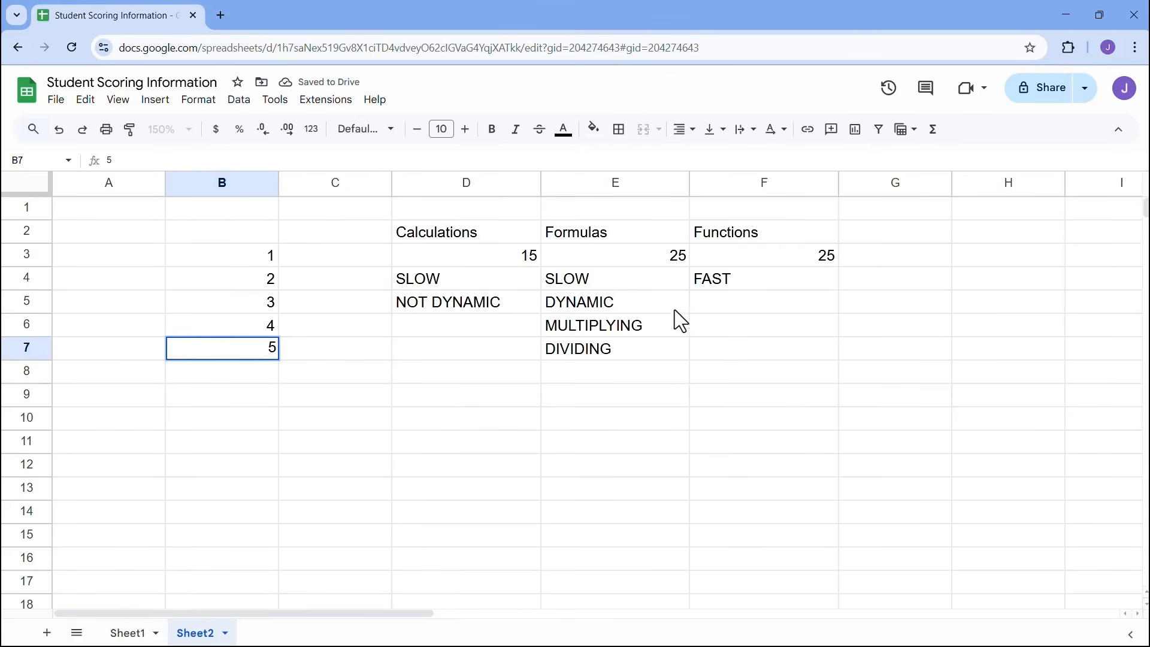
click(735, 313)
text(DYNAMIC)
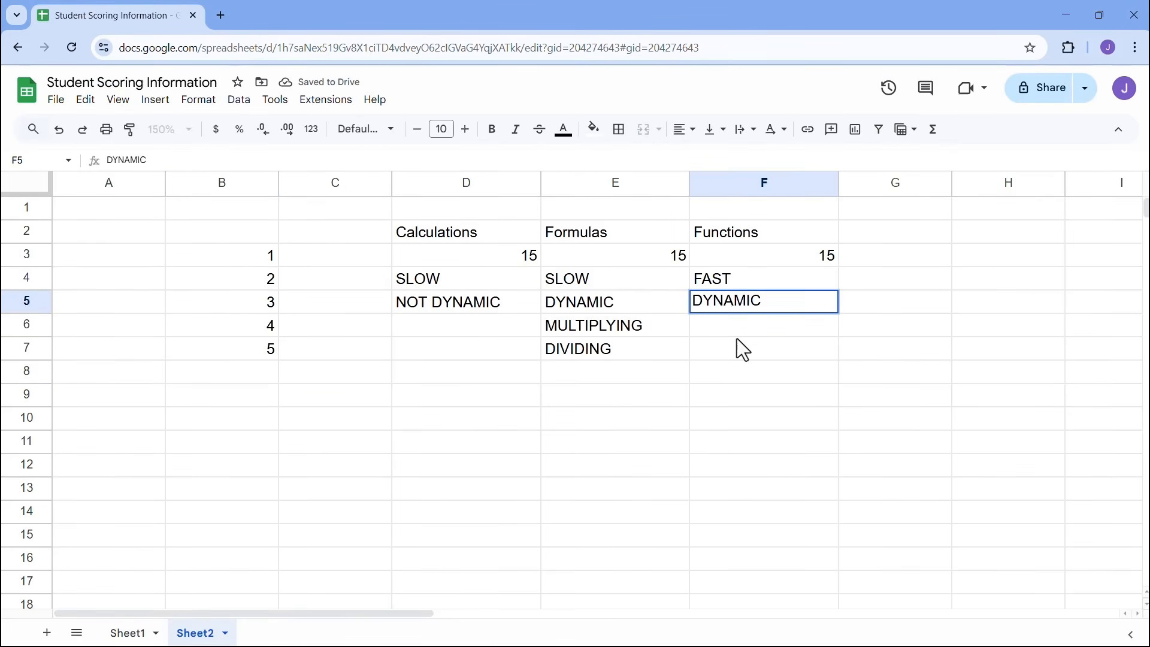
key(Return)
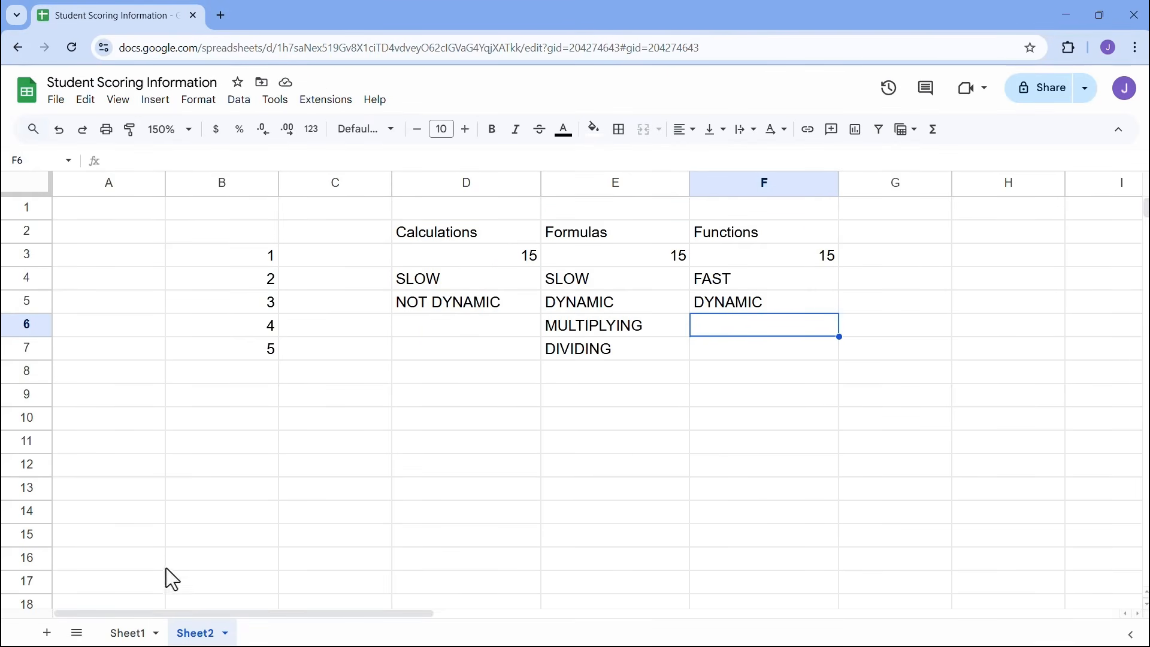
- Delete Sheet2 and reset the zoom to 100% on Sheet1
click(227, 630)
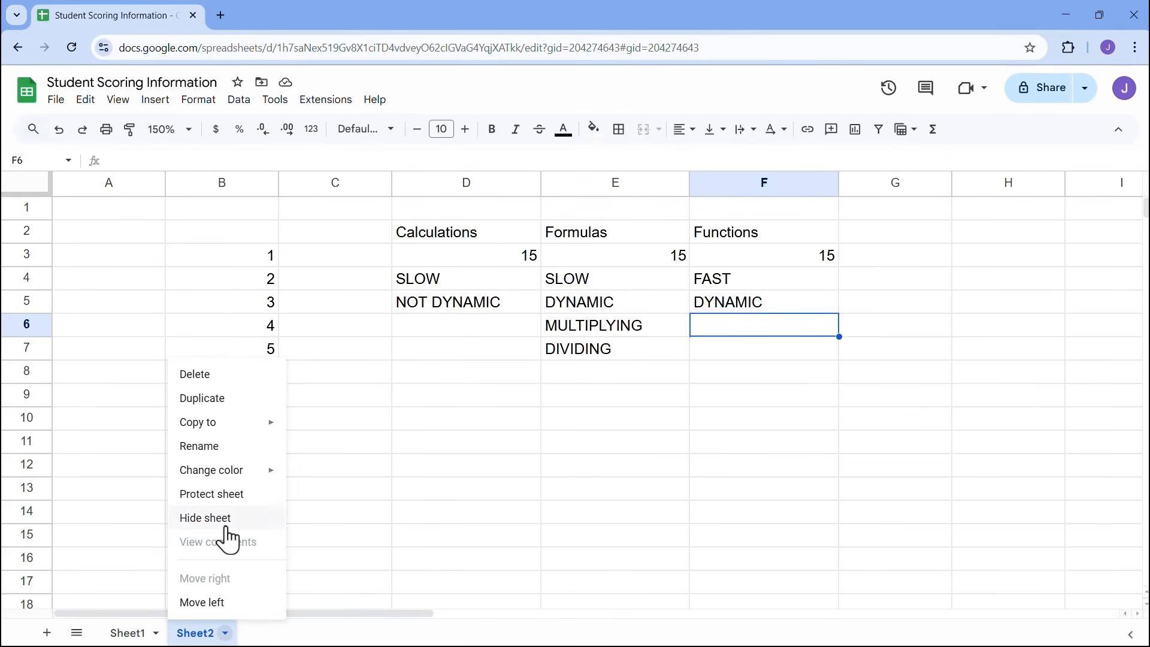
click(221, 376)
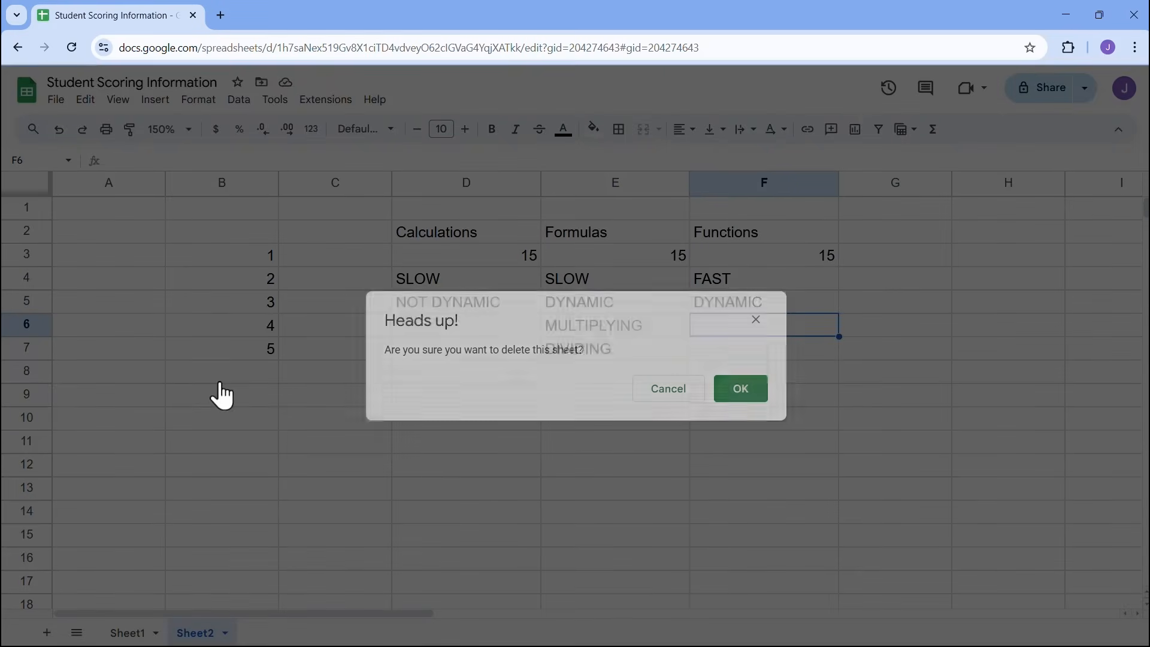
click(727, 393)
drag(418, 615, 634, 502)
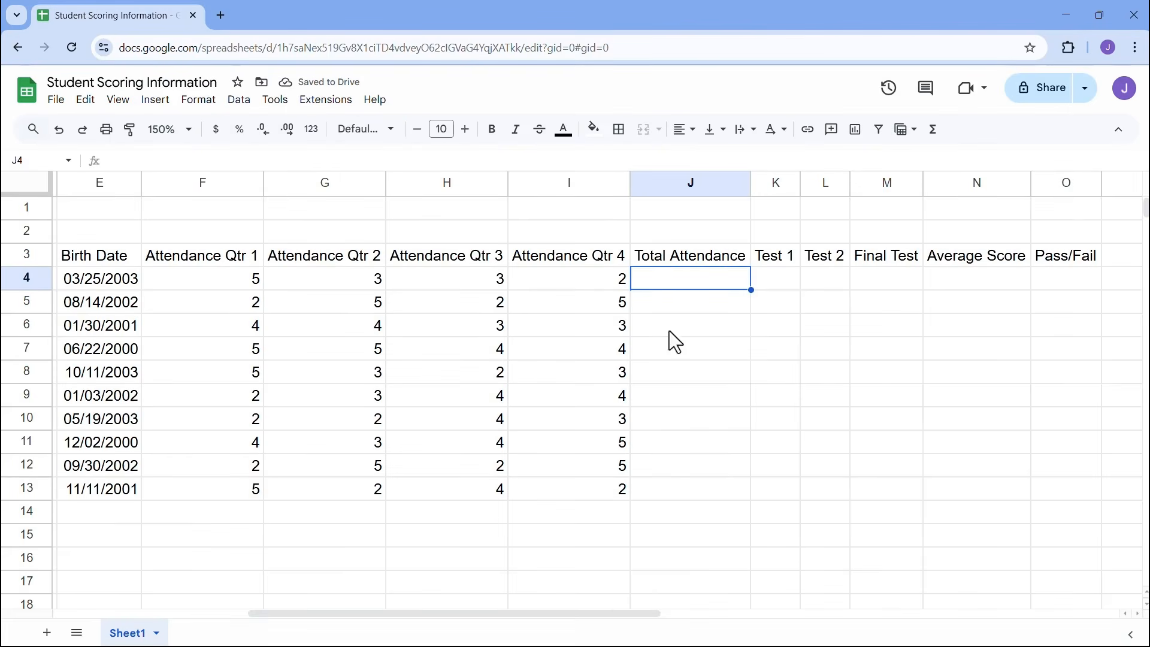
click(188, 131)
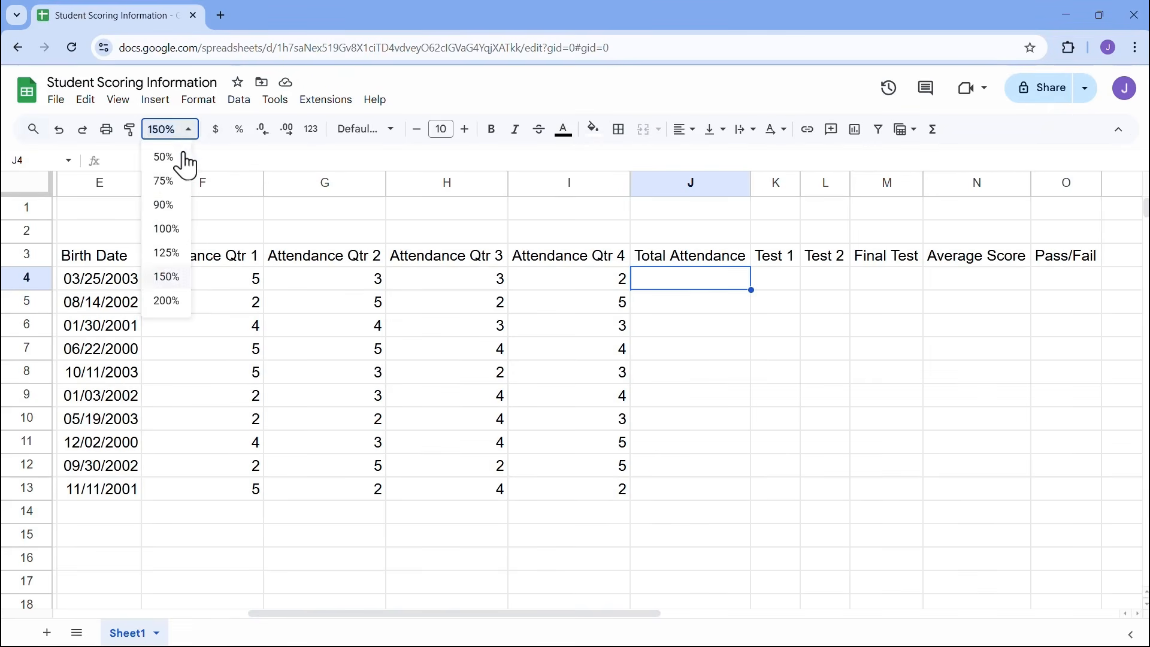
click(166, 231)
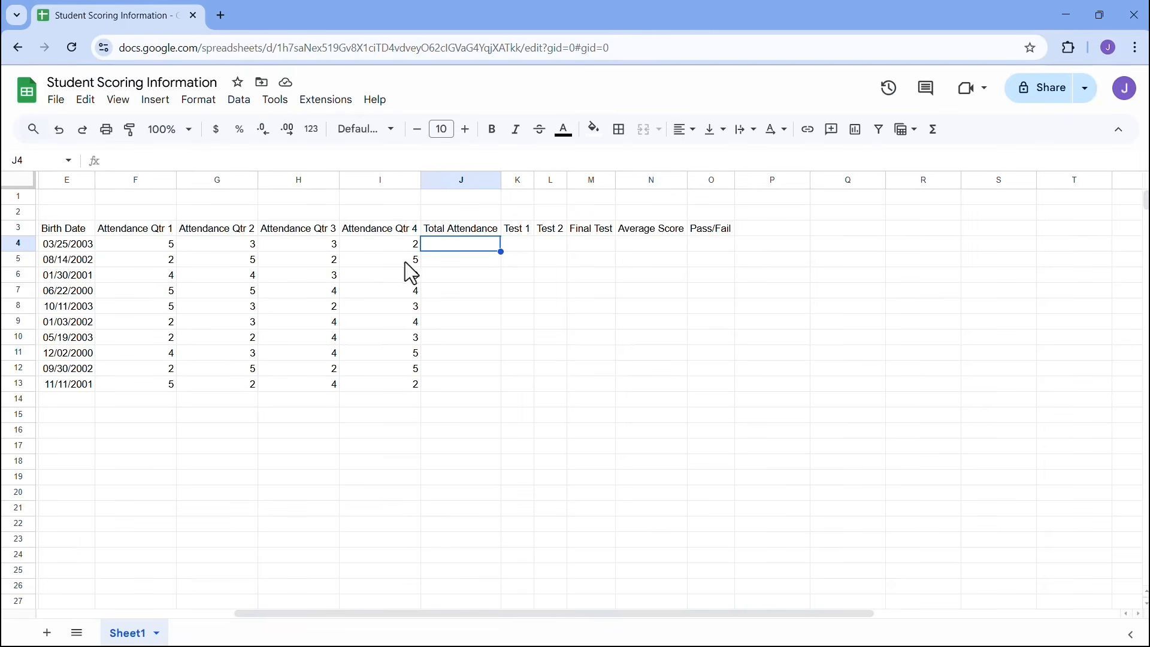
- Enter =SUM(F4:I4) in J4 and autofill the Total Attendance column down to J13
drag(547, 615, 331, 609)
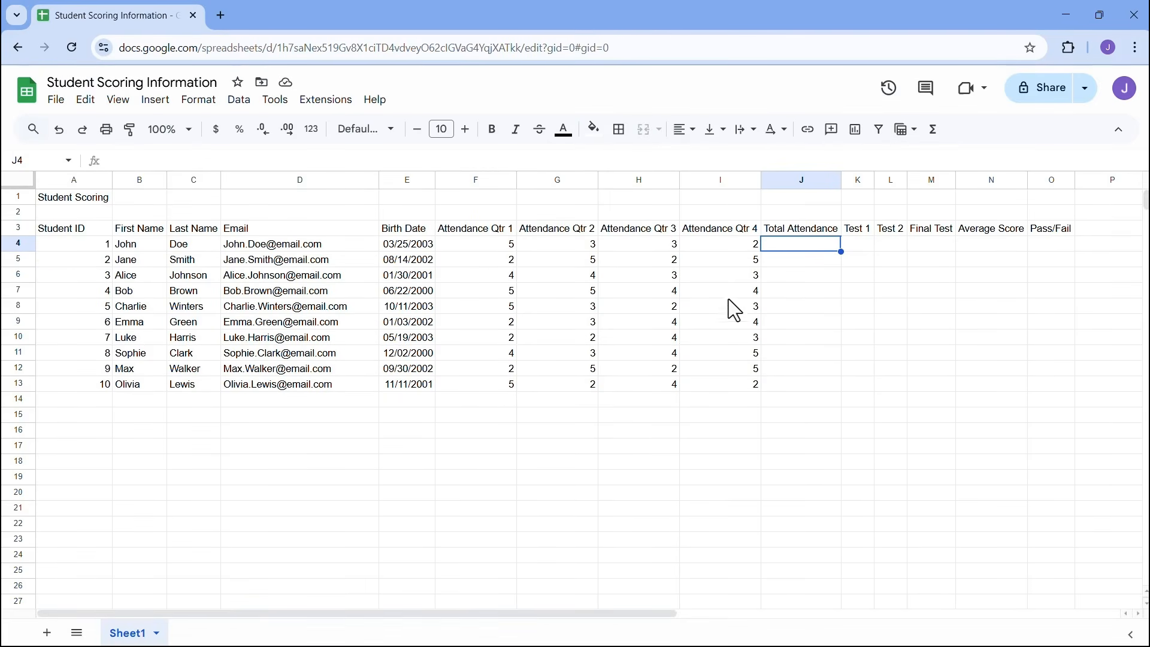
drag(477, 246, 714, 248)
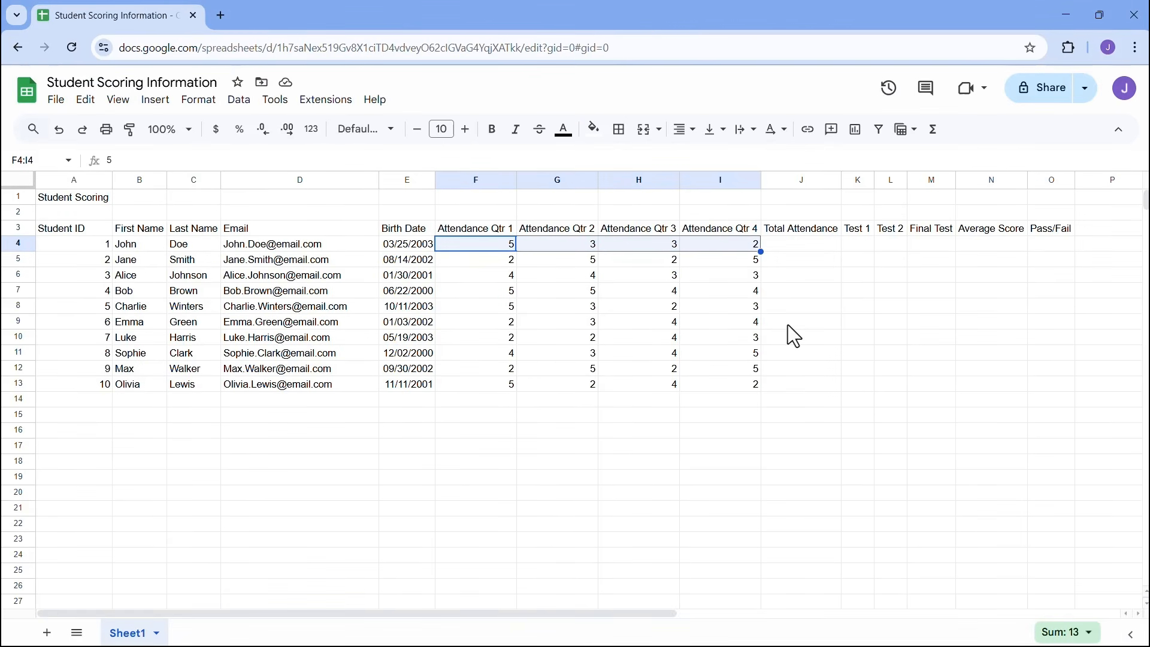
click(806, 250)
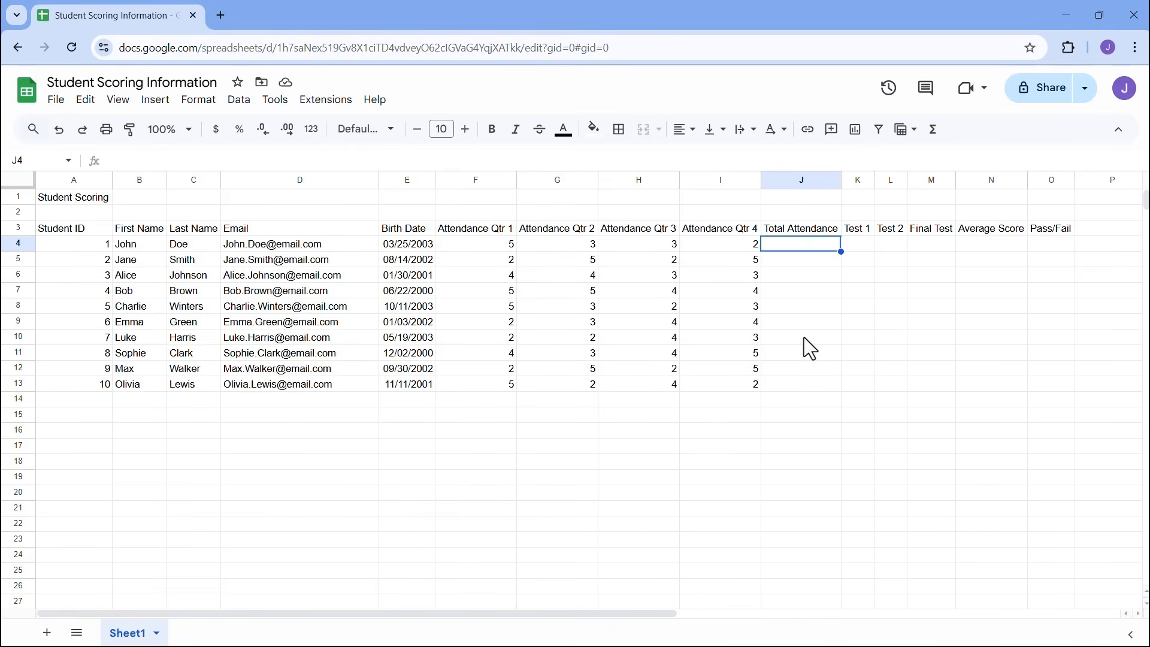
text(=sum)
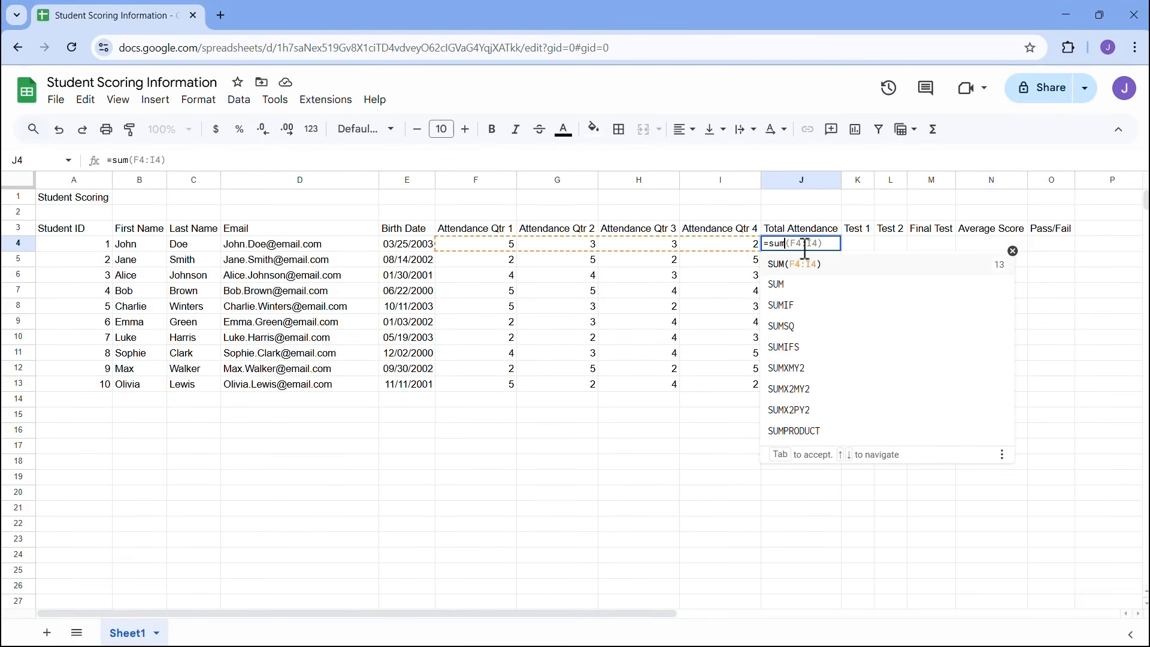
click(806, 289)
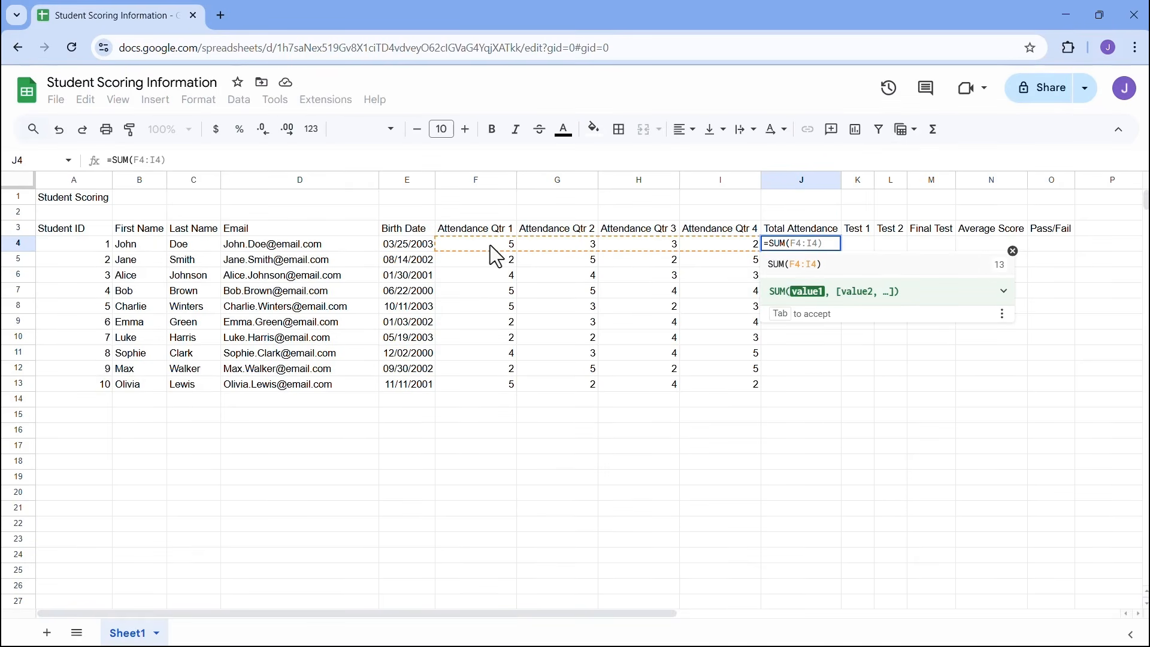
drag(487, 242, 733, 247)
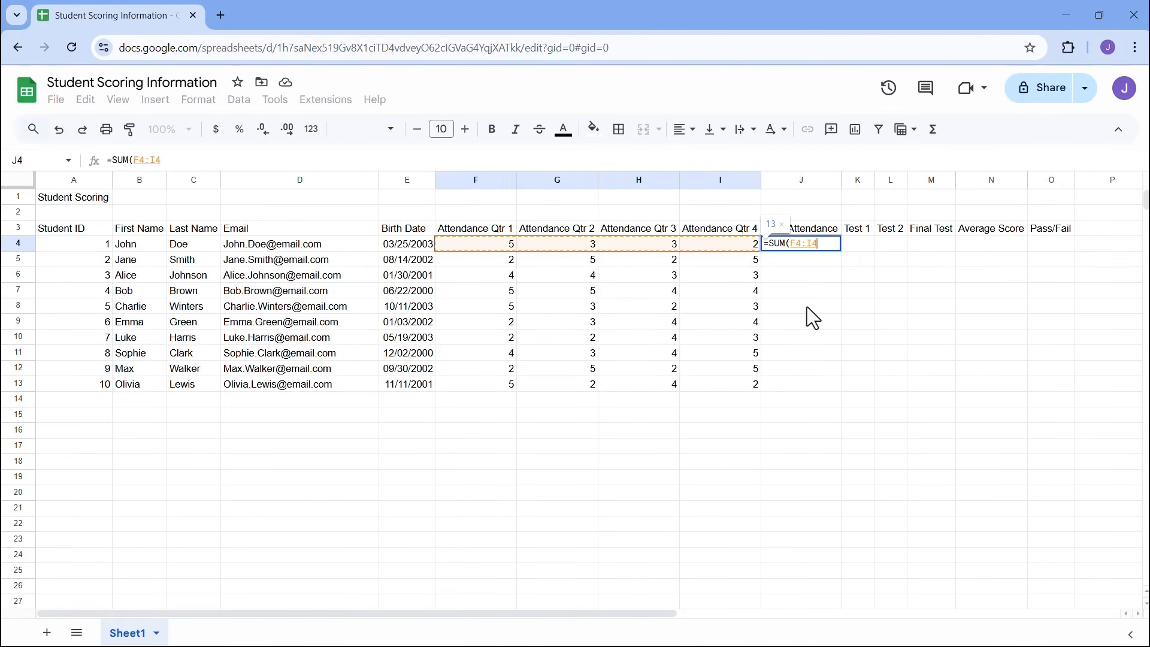
key(Return)
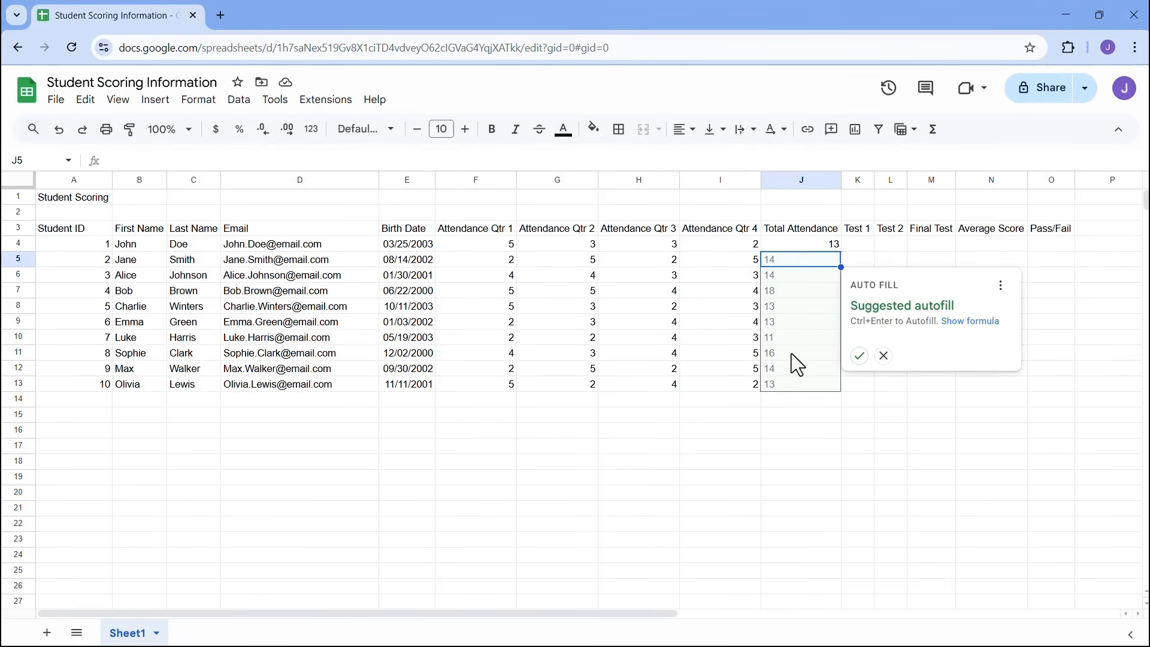
click(860, 355)
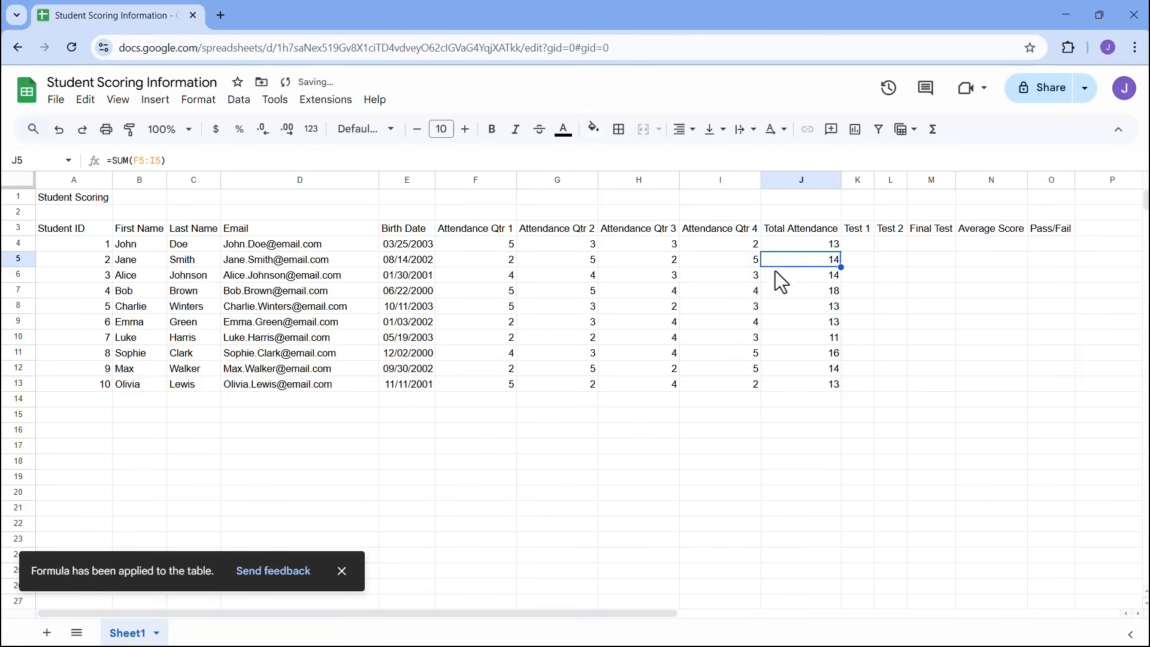
click(774, 245)
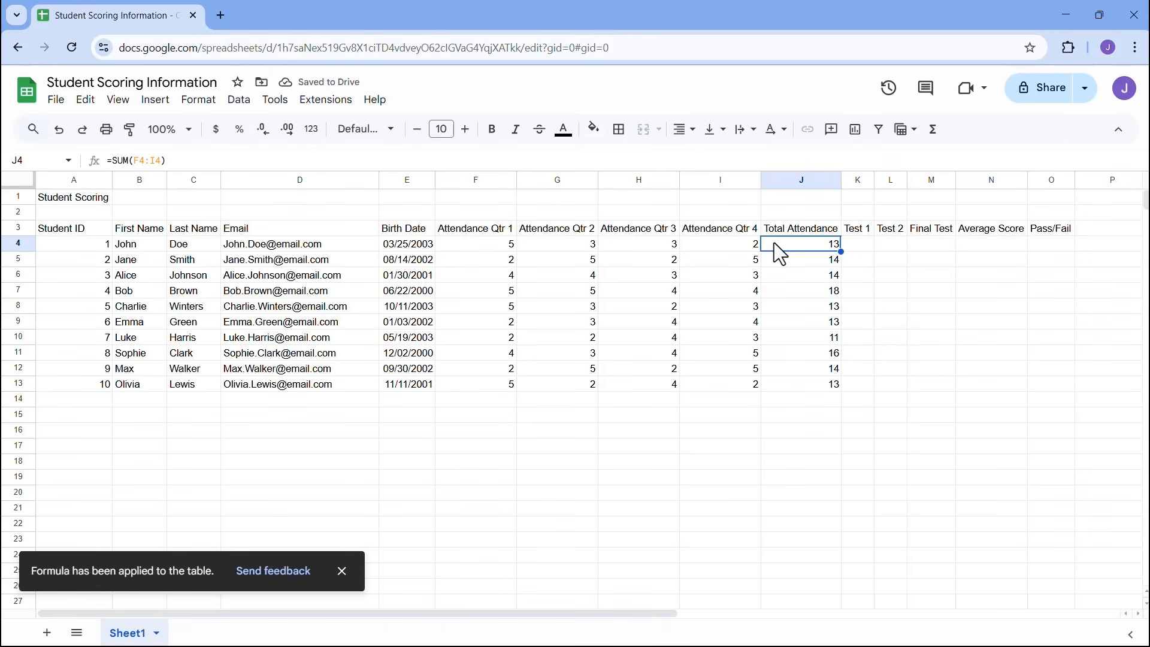
click(787, 262)
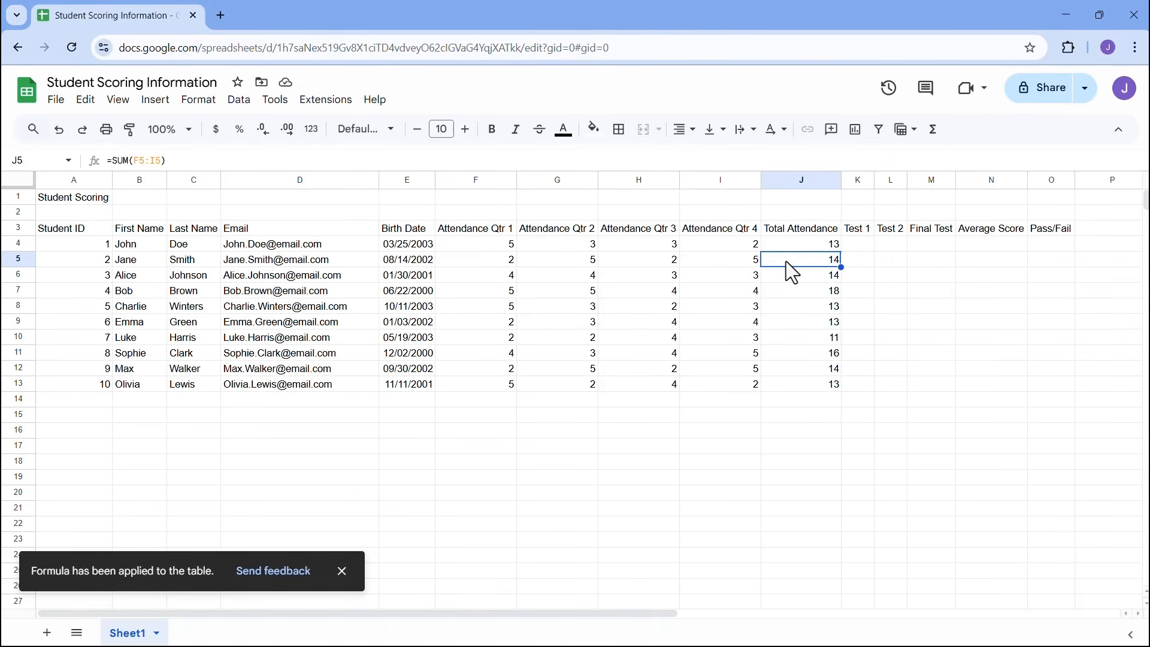
click(790, 272)
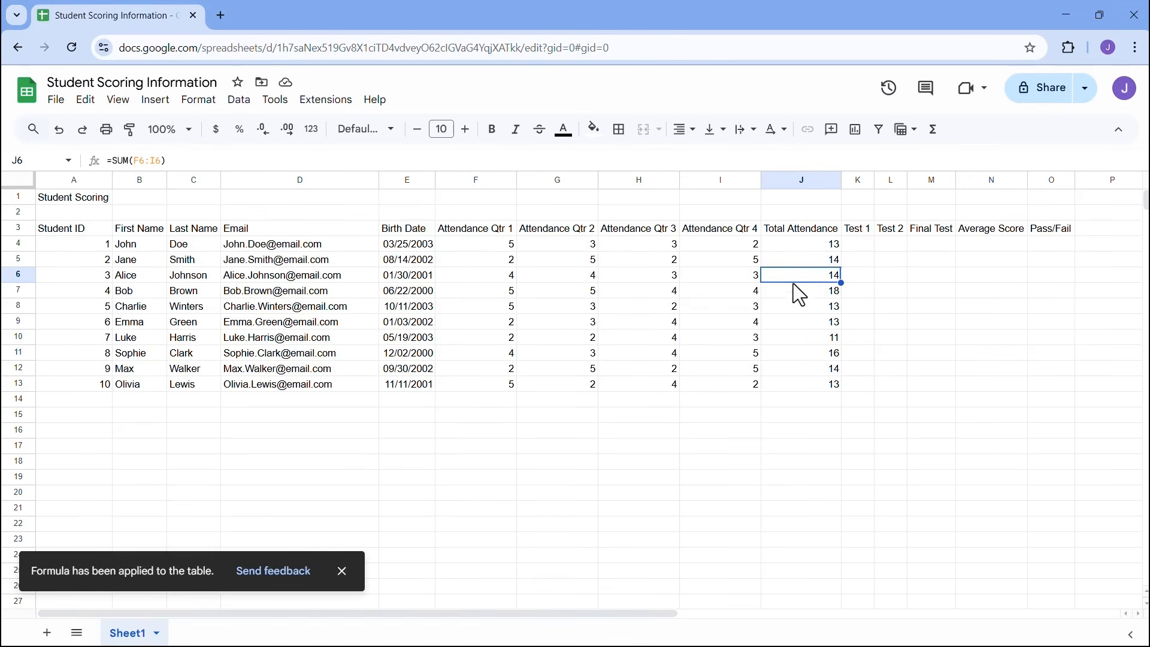
click(795, 290)
double_click(793, 290)
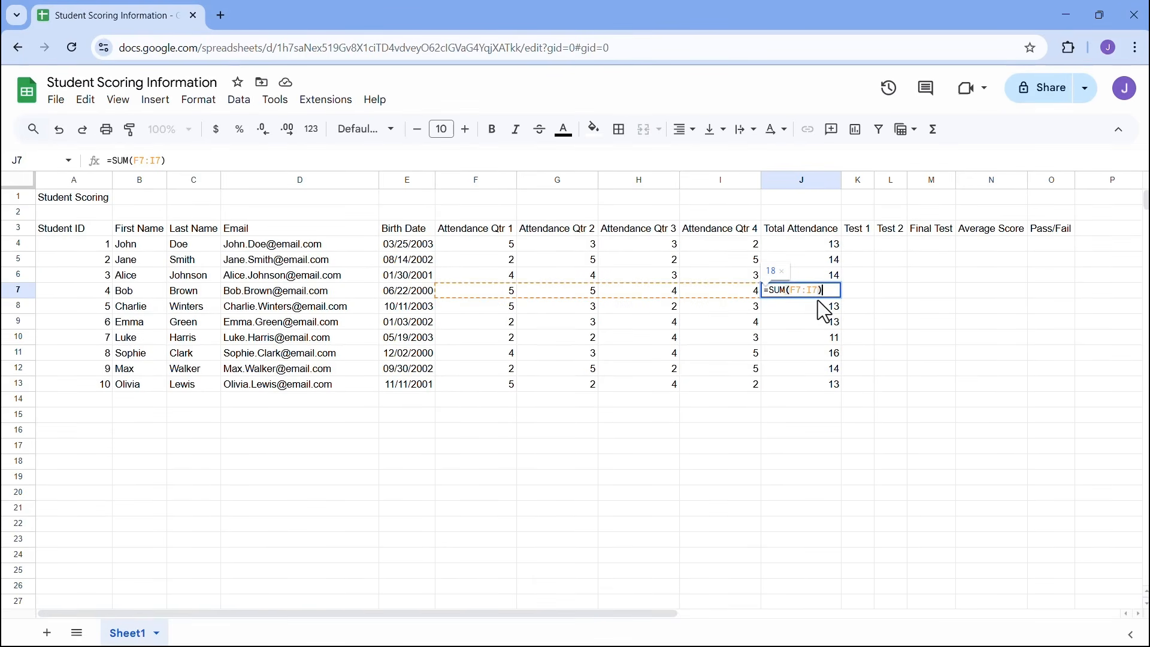
click(817, 303)
double_click(815, 306)
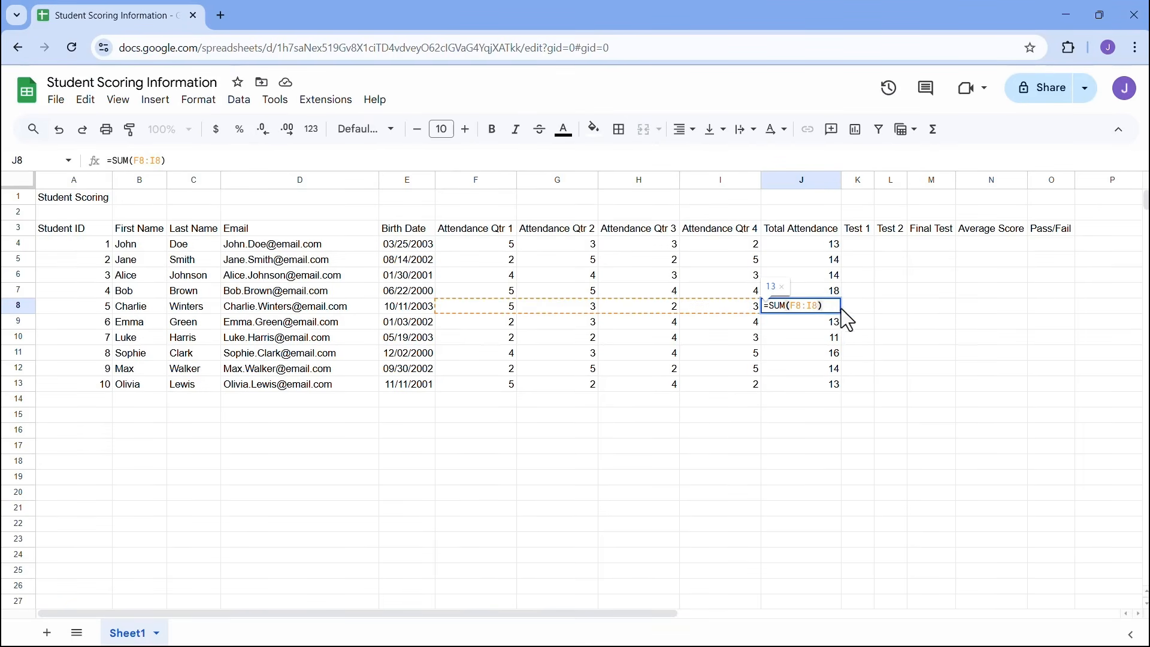
click(823, 324)
double_click(823, 326)
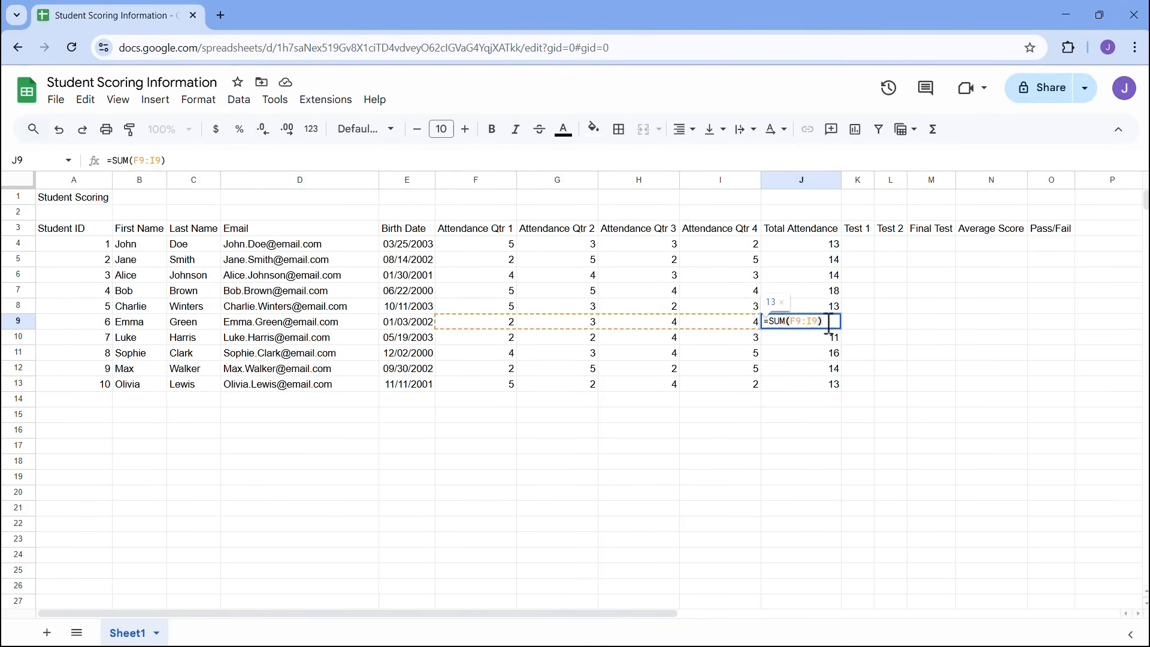
click(813, 342)
double_click(811, 343)
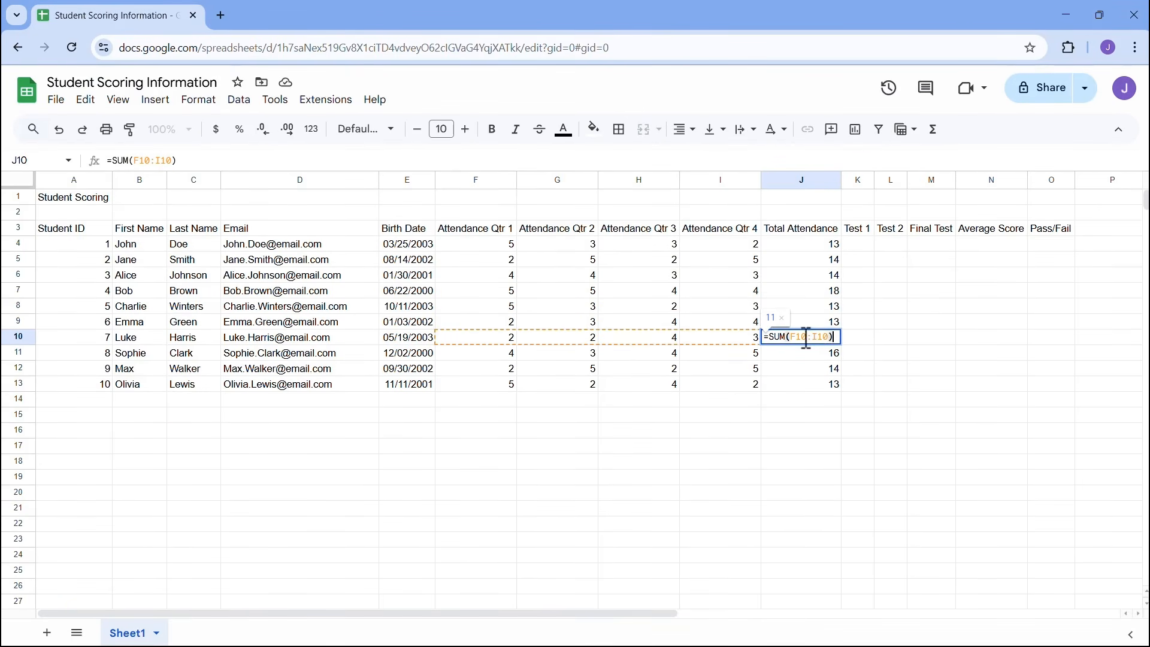
click(804, 352)
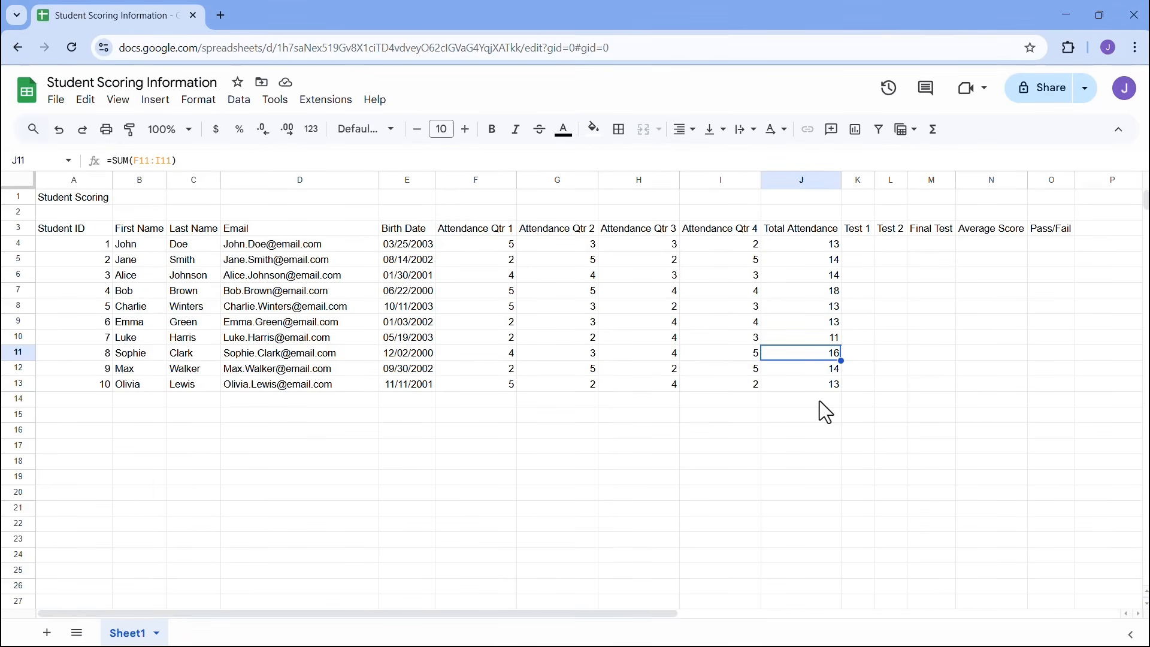
- Walk through the first student's Test 1, Test 2, Final Test and Average Score cells
click(867, 248)
click(888, 245)
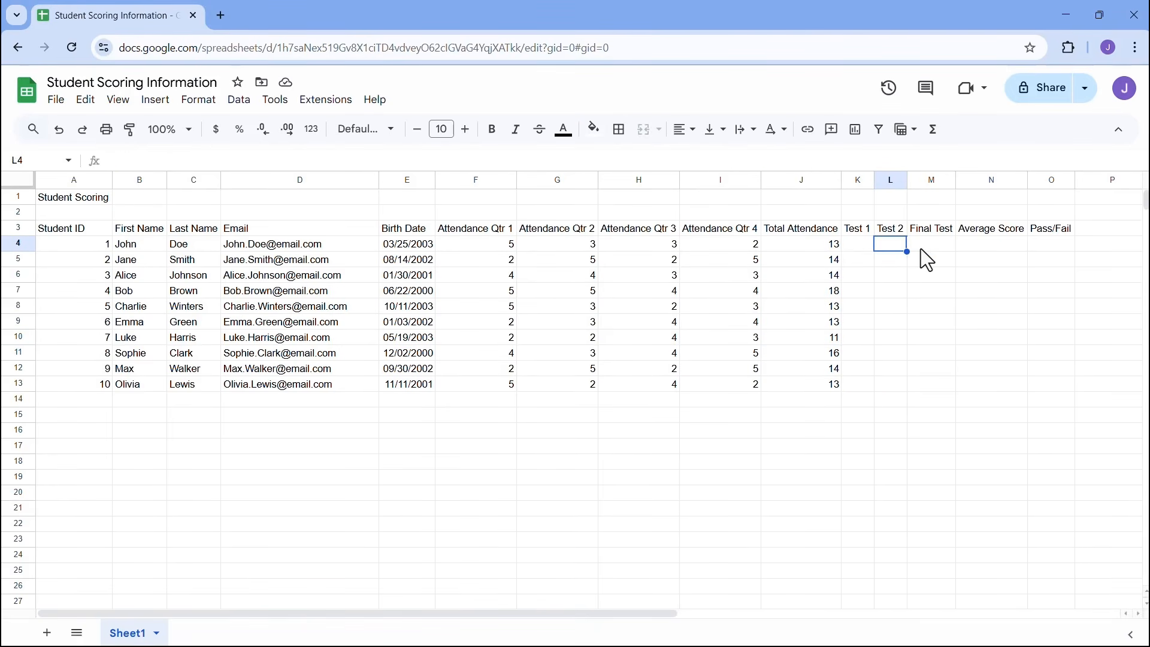
click(922, 250)
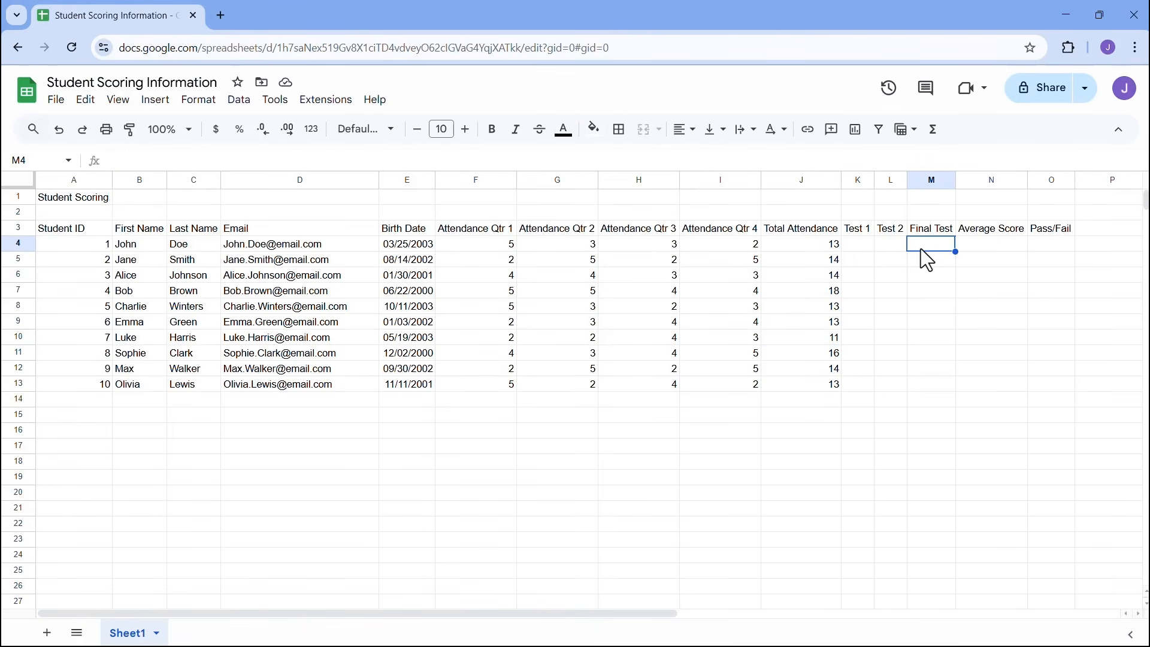
click(987, 247)
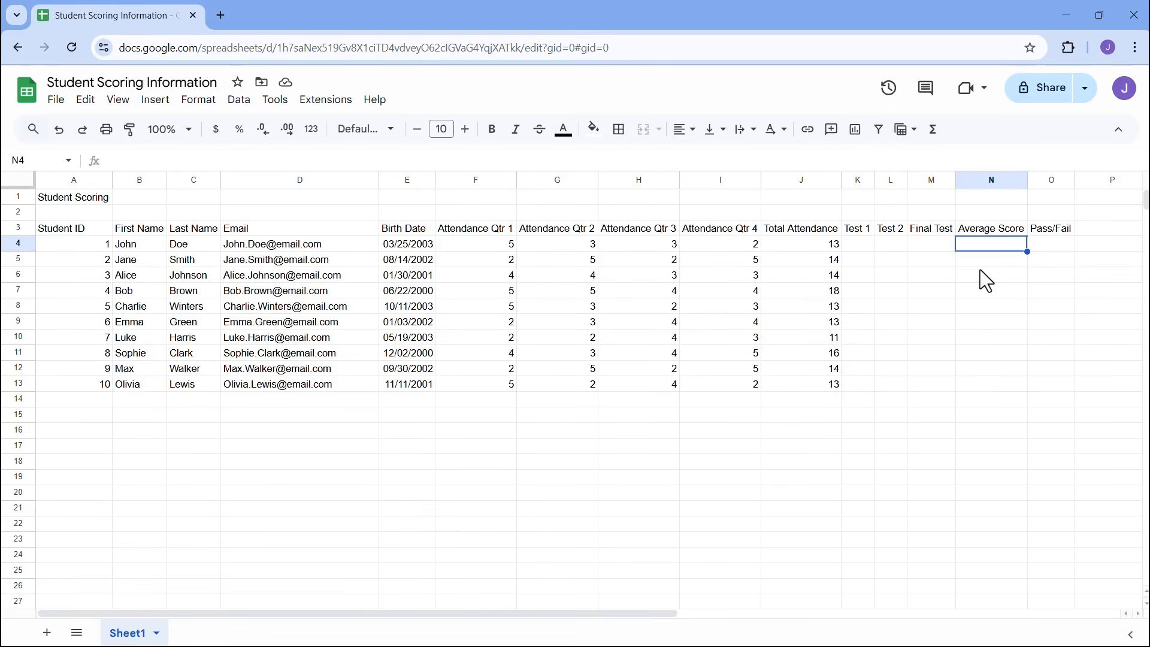
click(861, 247)
click(891, 245)
click(925, 243)
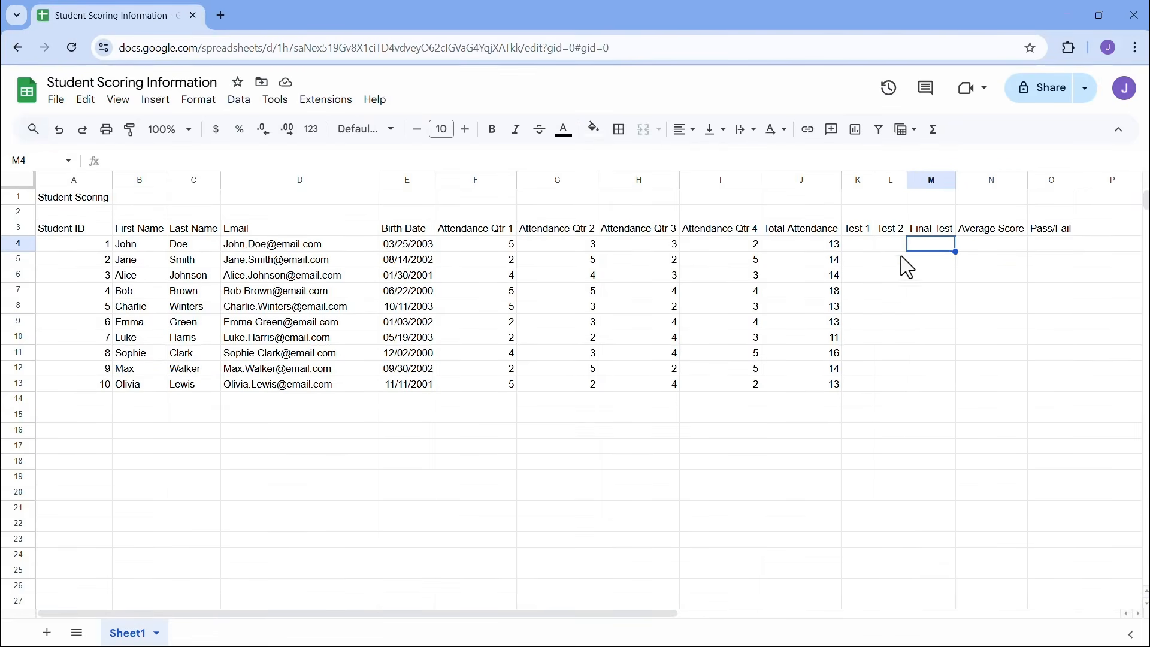
click(862, 246)
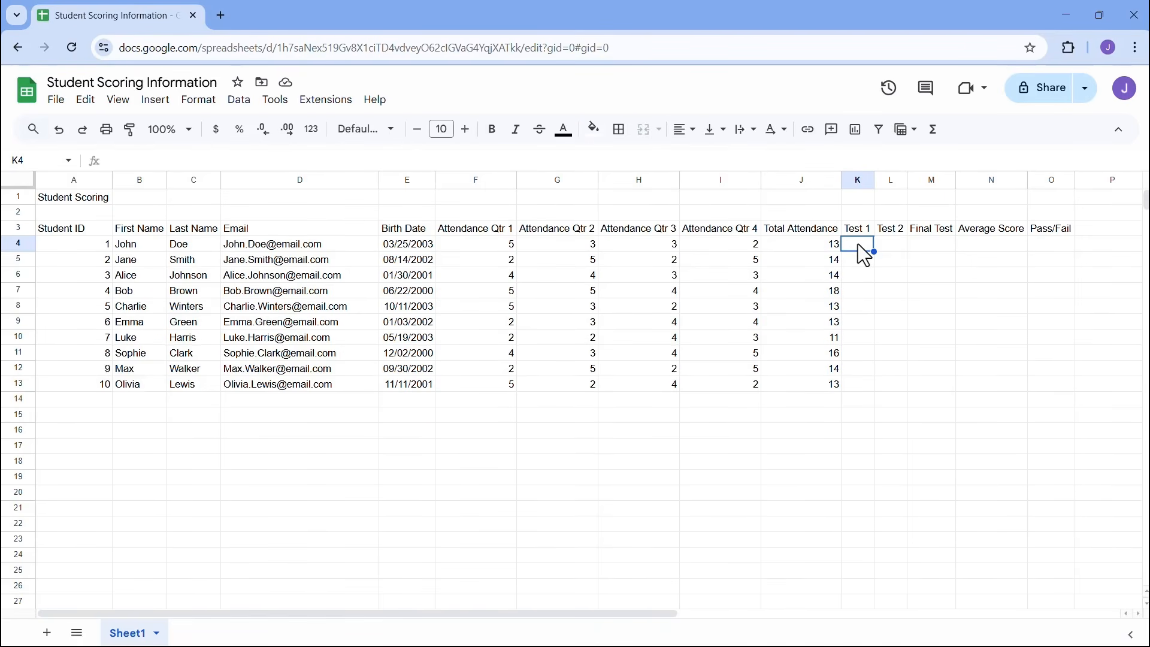
click(996, 255)
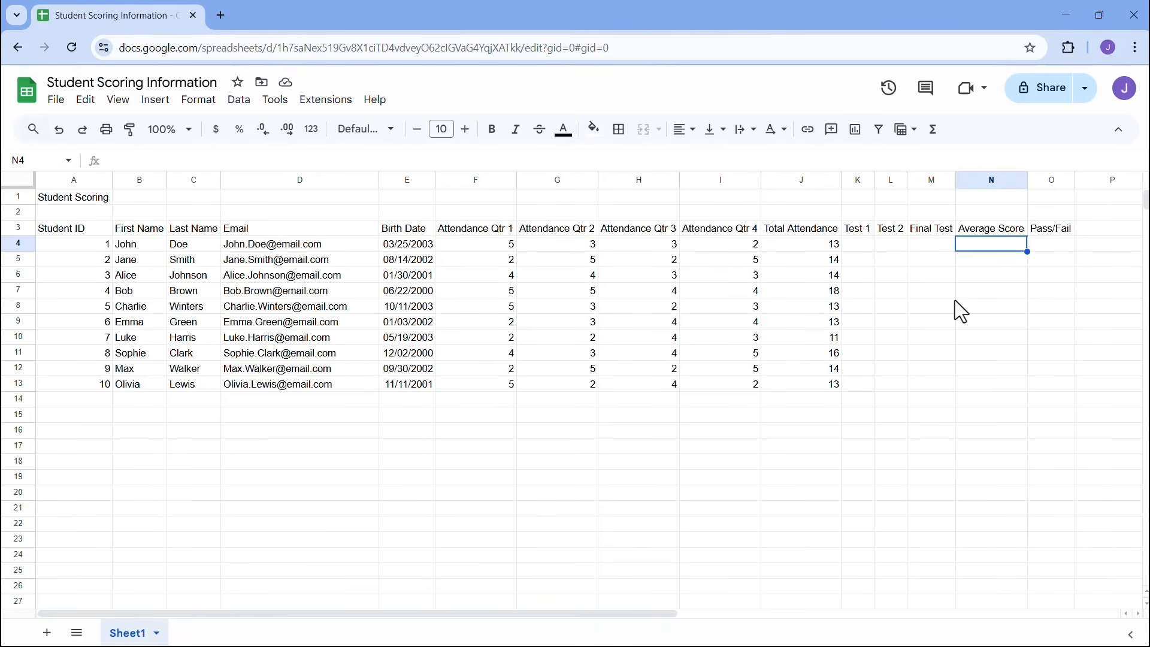
click(858, 244)
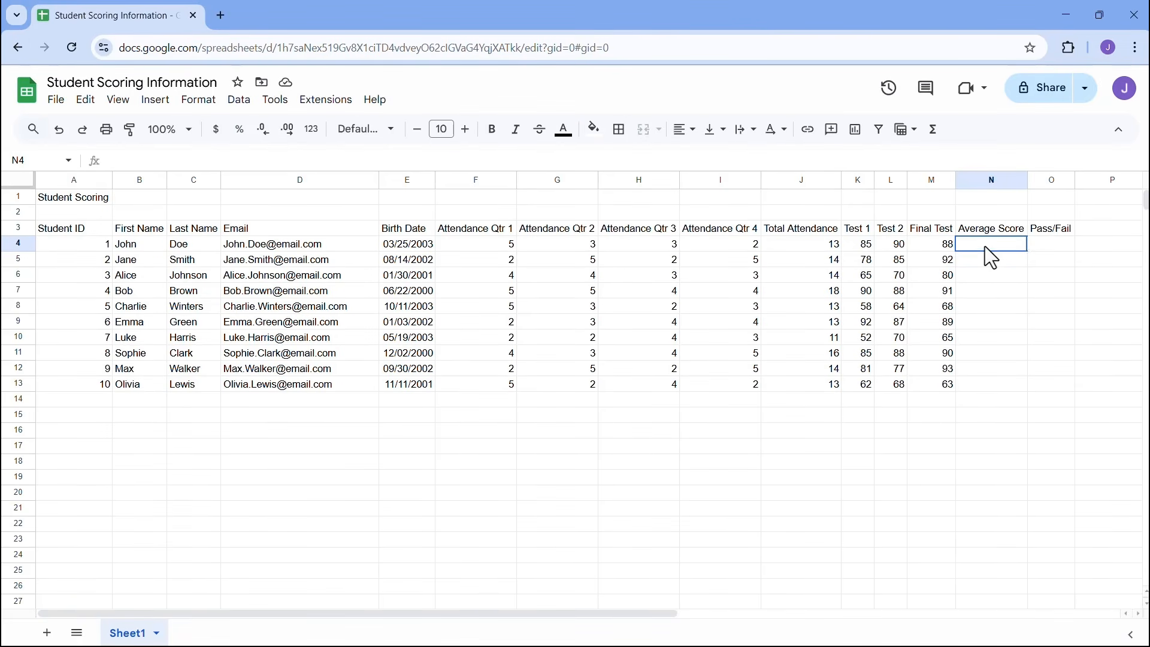
- Enter =AVERAGE(K4:M4) in N4 for the first student's three test scores
text(=)
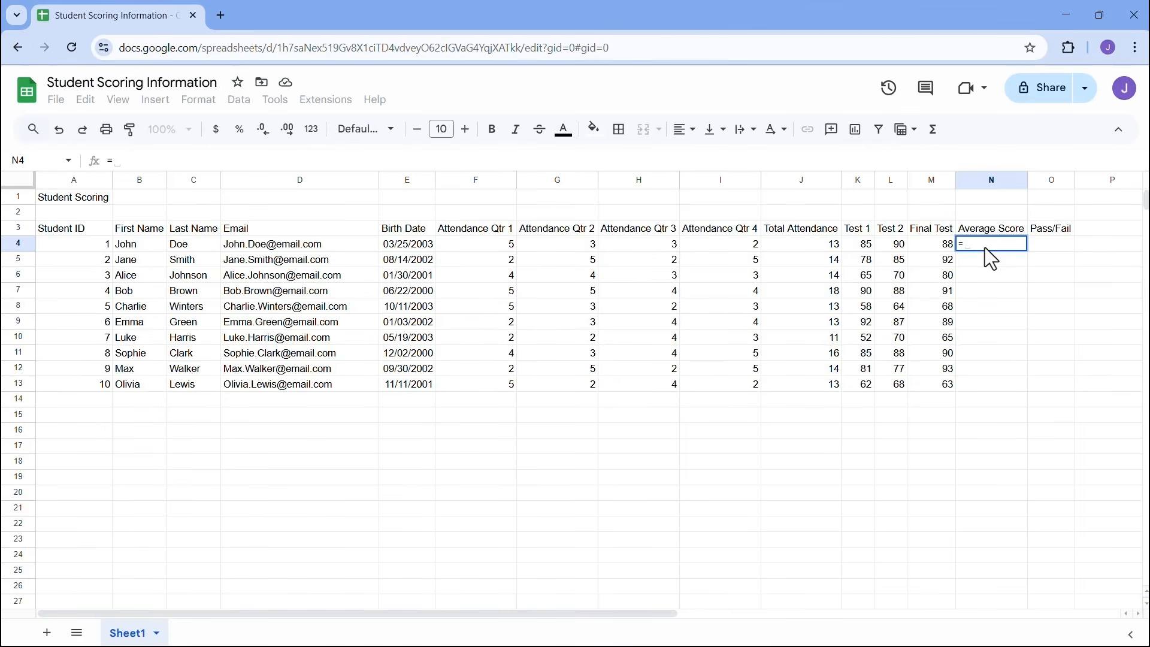
text(aver)
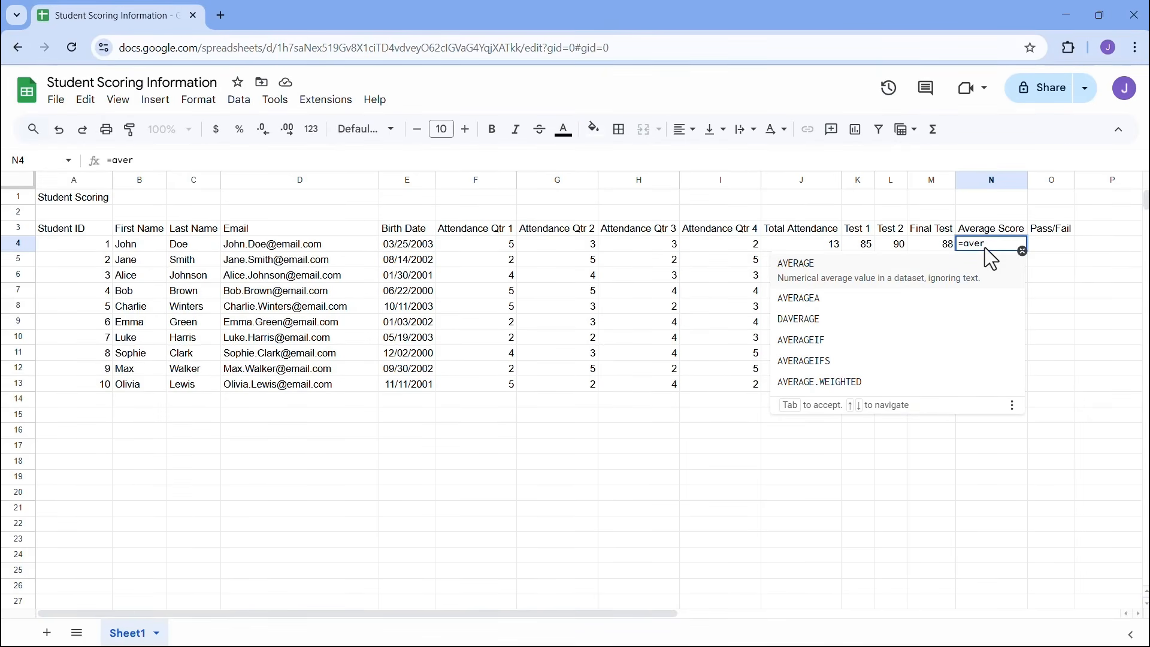
click(800, 282)
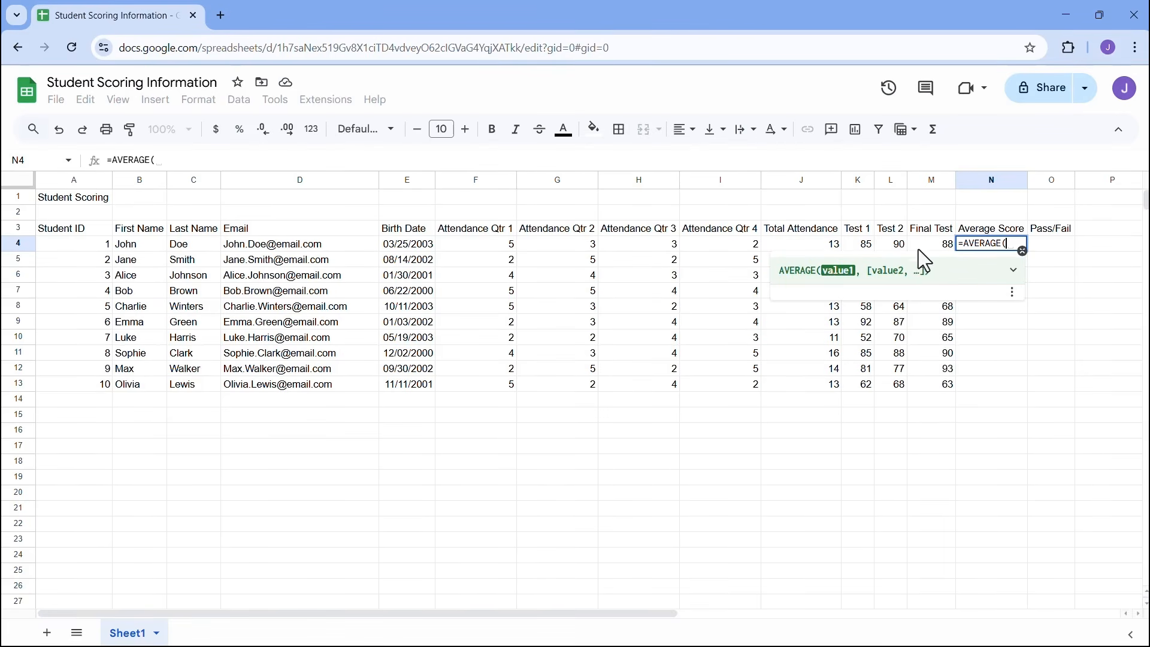
click(864, 246)
drag(876, 246, 930, 247)
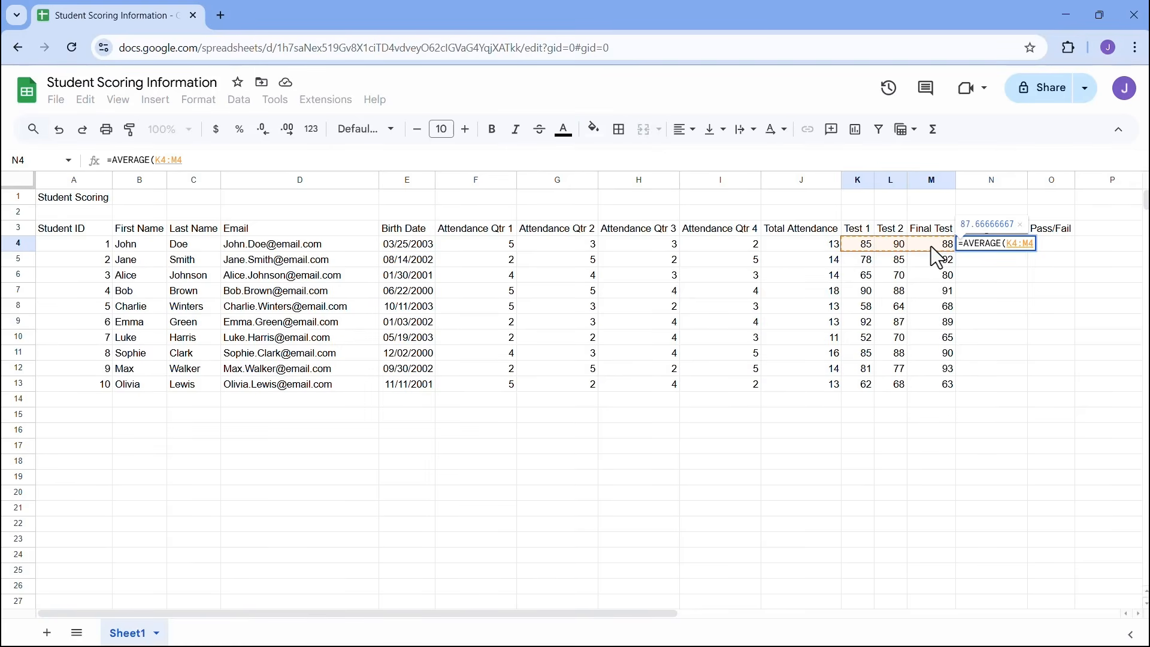
key(Return)
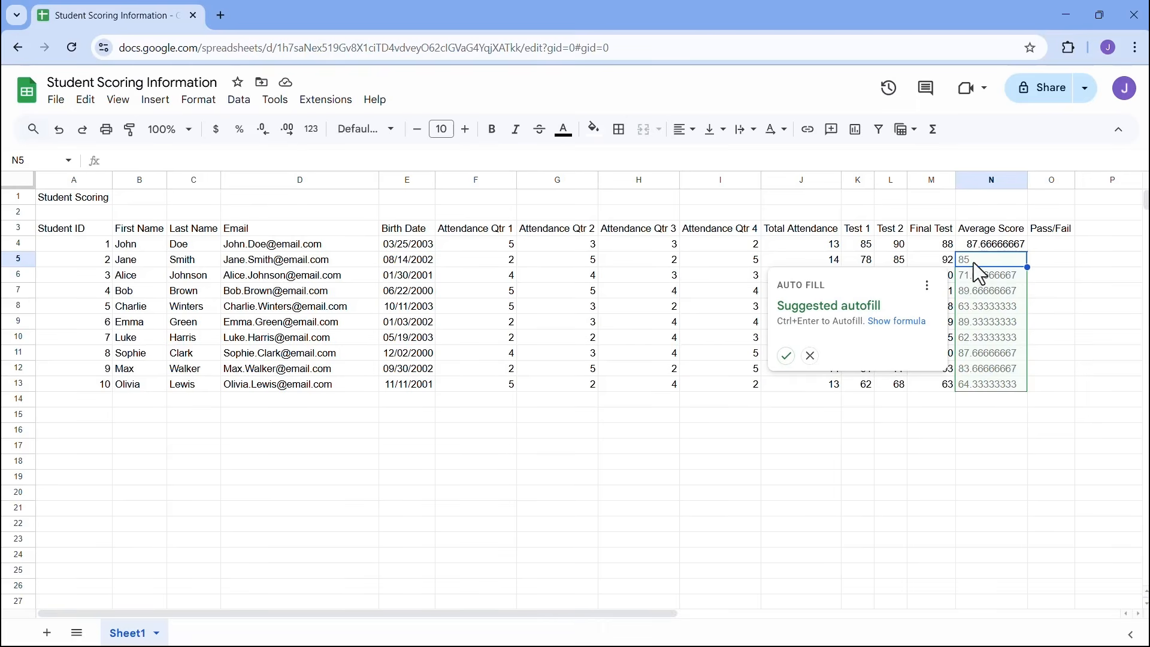
- Accept the suggested autofill so N4:N13 all hold the average formula
click(787, 357)
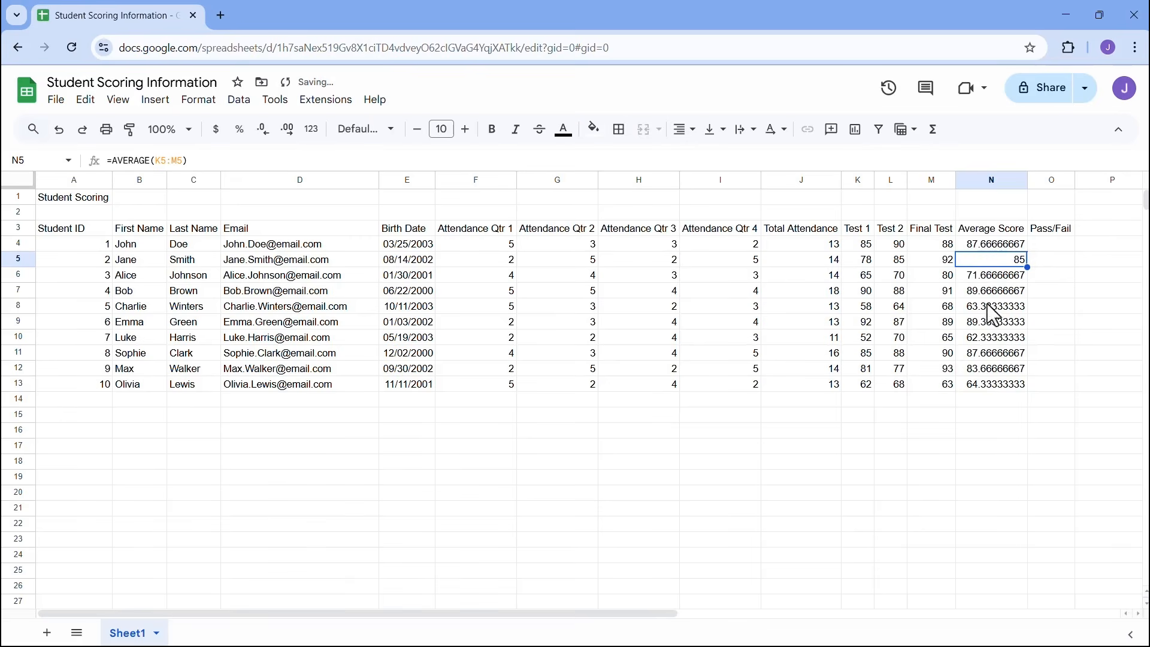
click(993, 385)
click(997, 250)
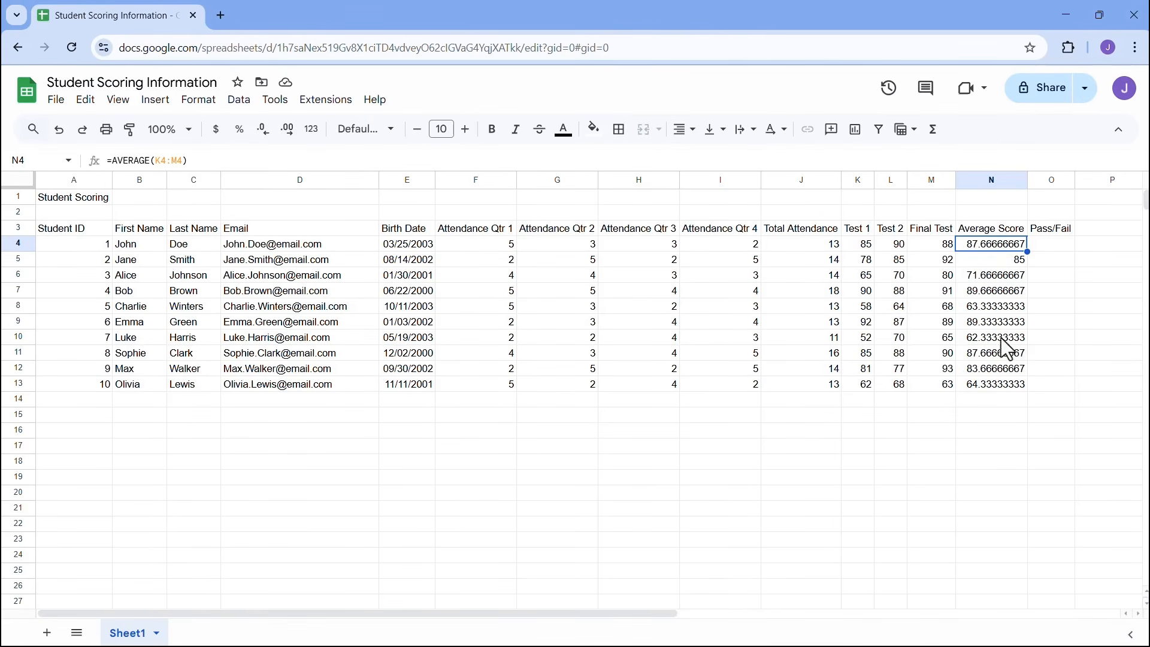
- Select the averages N4:N13 and look through the formatting options
drag(989, 245, 989, 385)
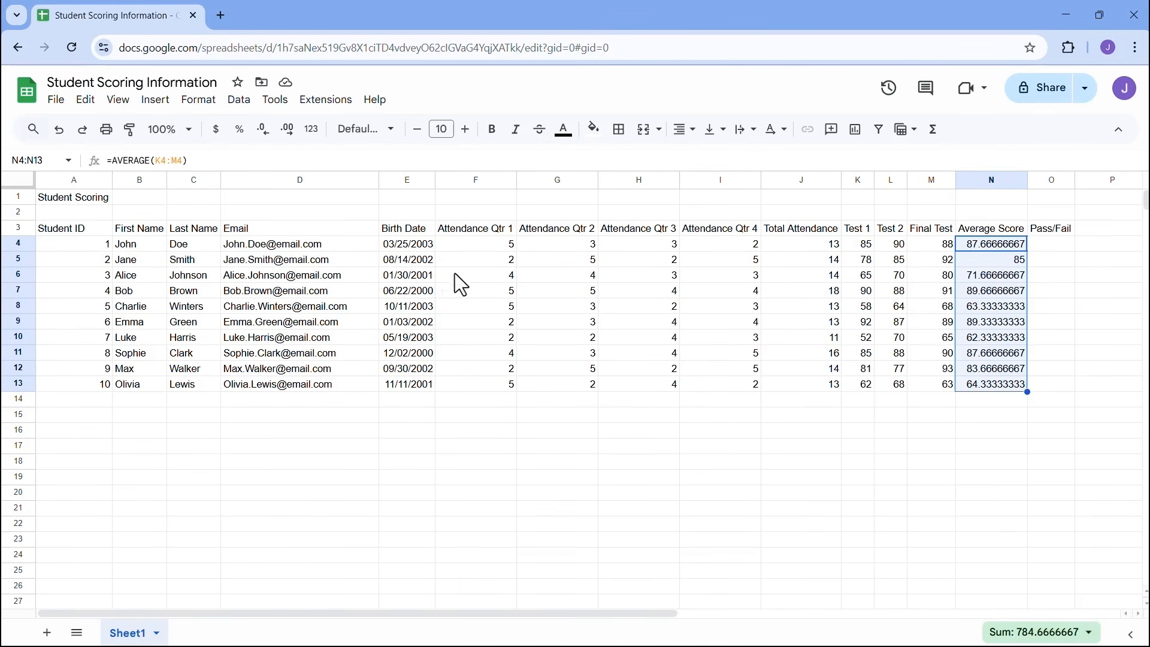
key(ctrl+1)
click(224, 139)
mouse_move(179, 93)
mouse_down()
mouse_move(329, 155)
mouse_move(431, 153)
mouse_move(430, 220)
mouse_up()
drag(208, 144, 238, 220)
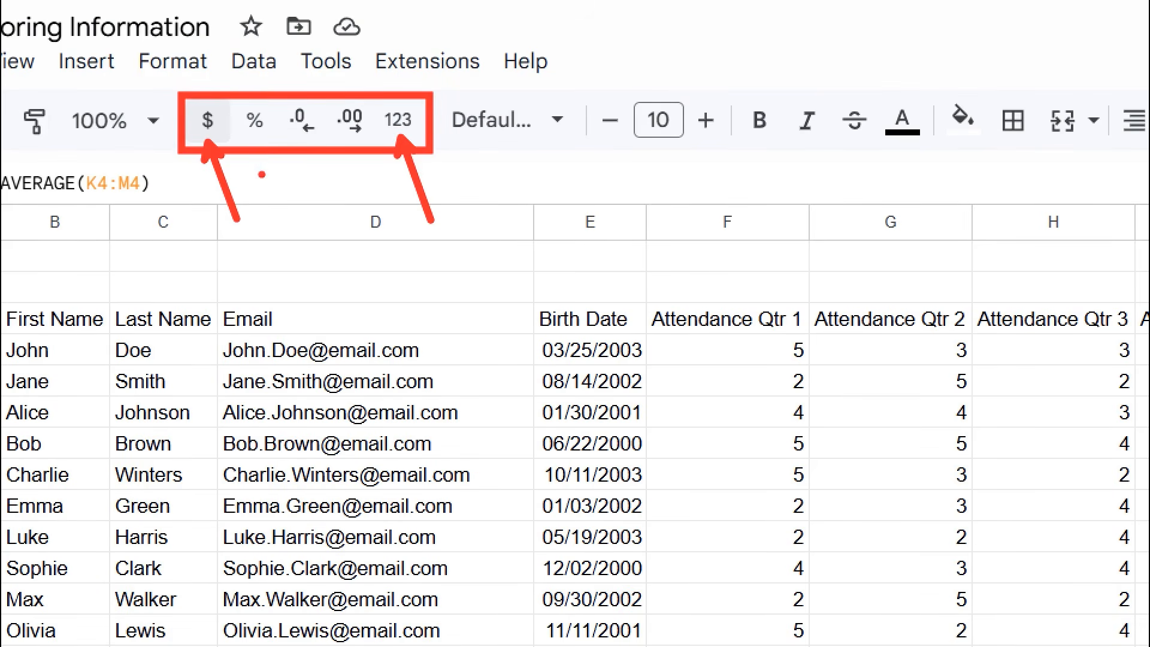
drag(258, 139, 280, 179)
key(Escape)
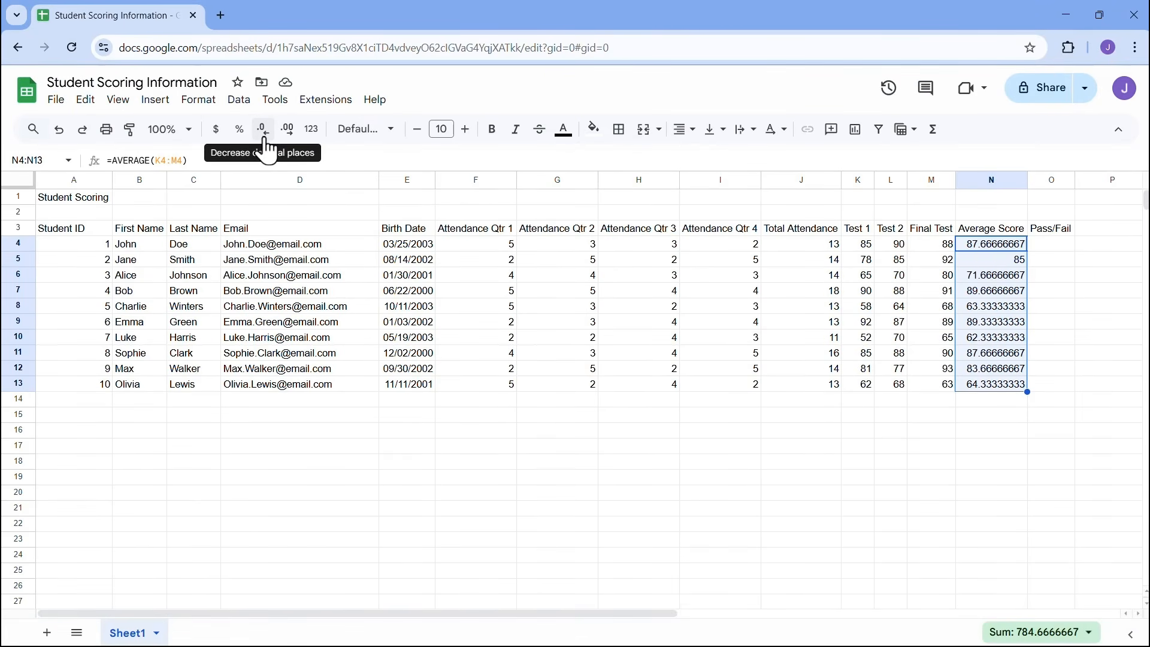
- Decrease decimal places until the averages show whole numbers, e.g. 88
click(264, 130)
click(264, 138)
click(264, 137)
click(263, 137)
click(263, 138)
click(264, 138)
click(263, 138)
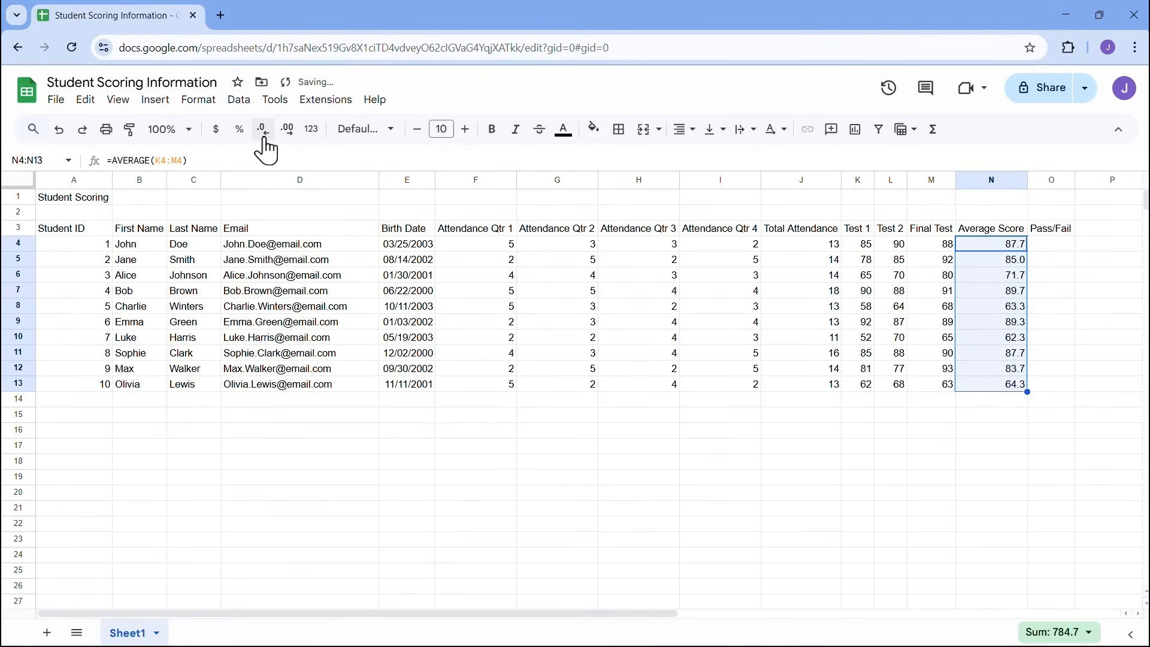
click(264, 138)
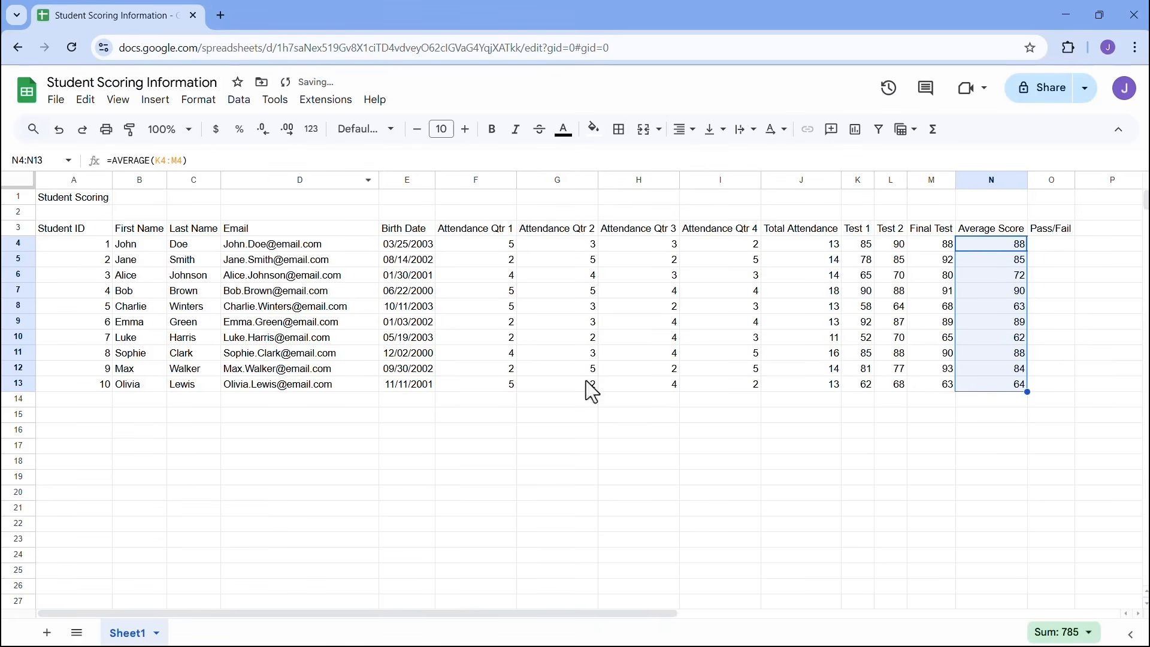
click(1046, 246)
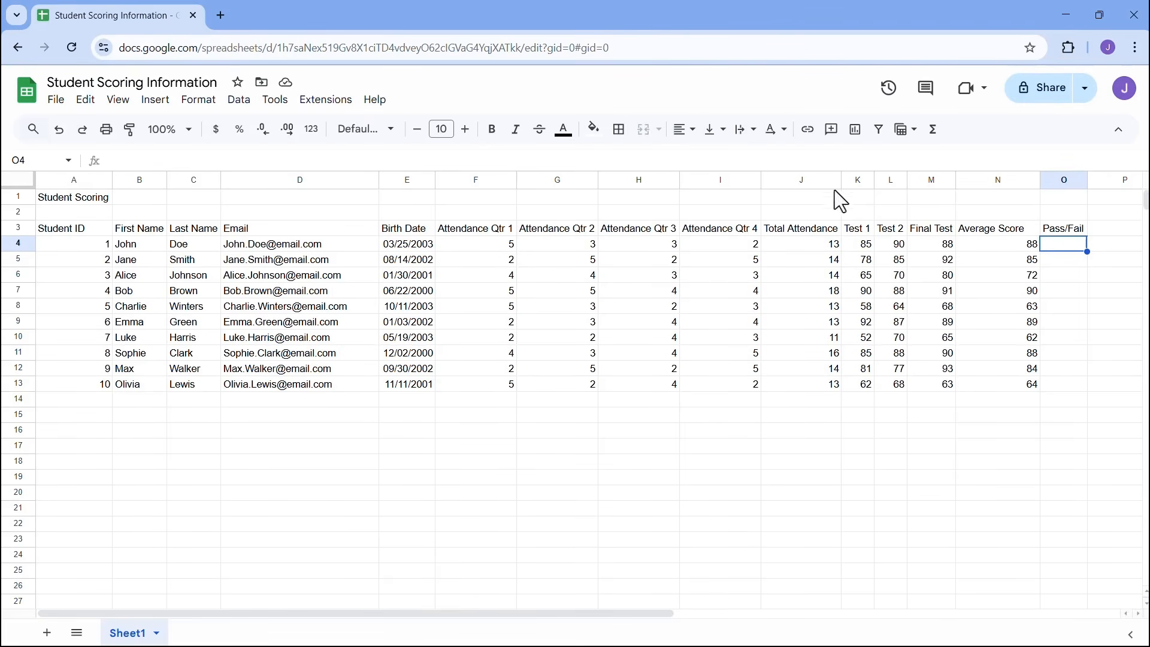
- Enter the label 'Passing Score >=' in N1 and the threshold 65 in O1
click(994, 200)
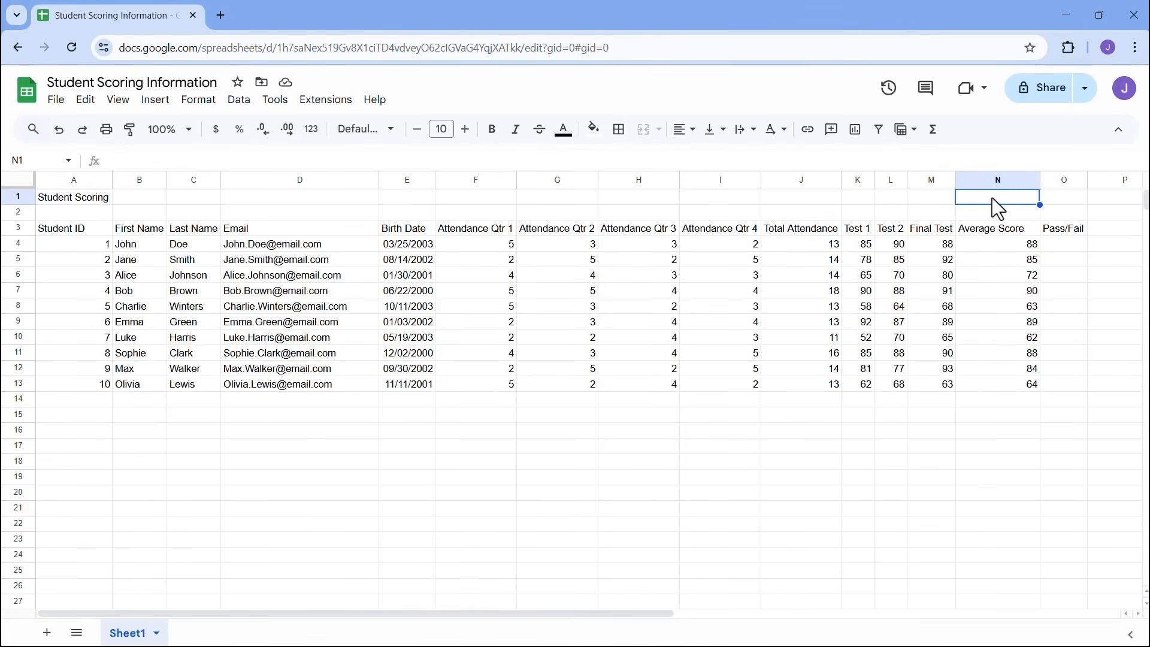
text(Passing Score )
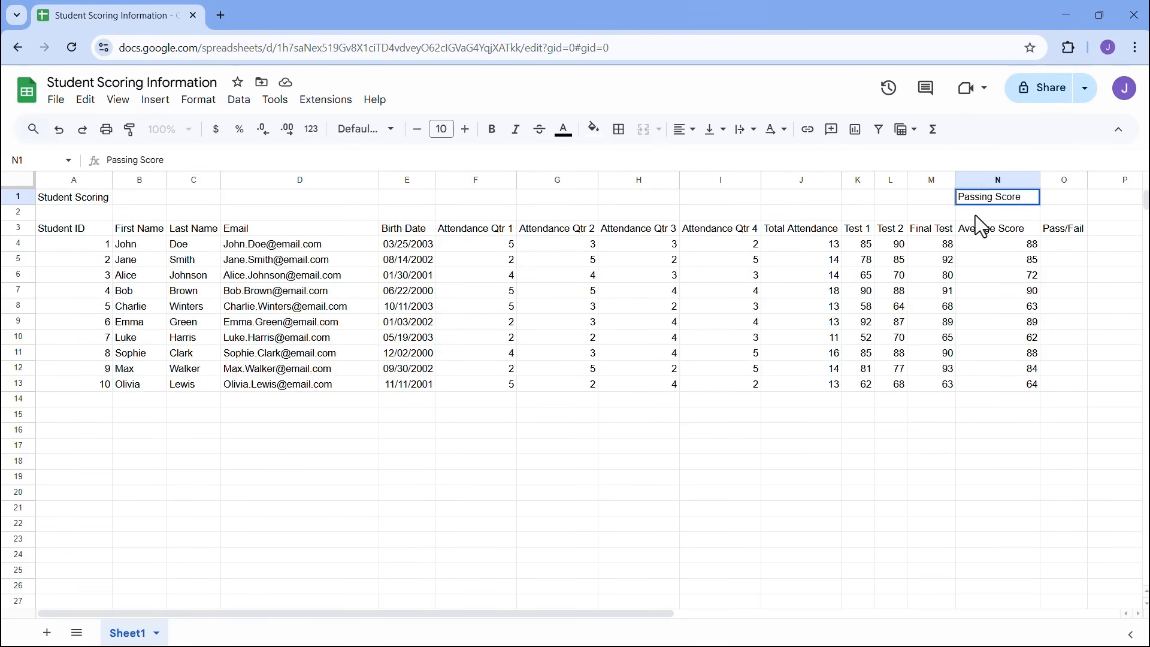
text(>=)
click(1067, 201)
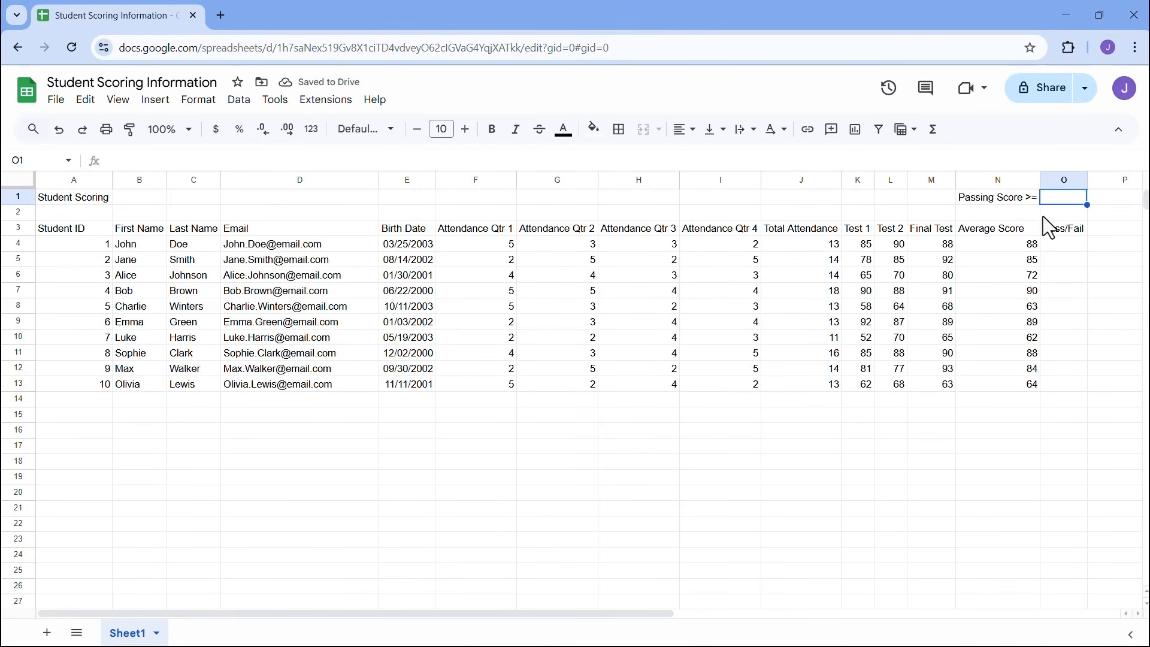
text(65)
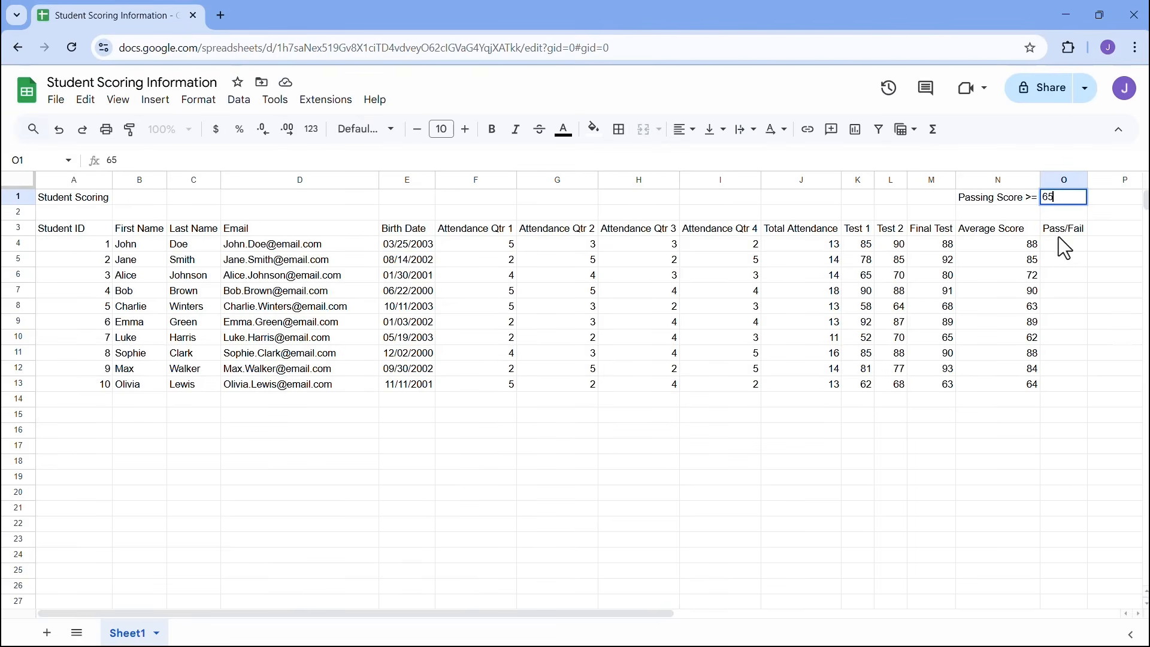
click(1056, 242)
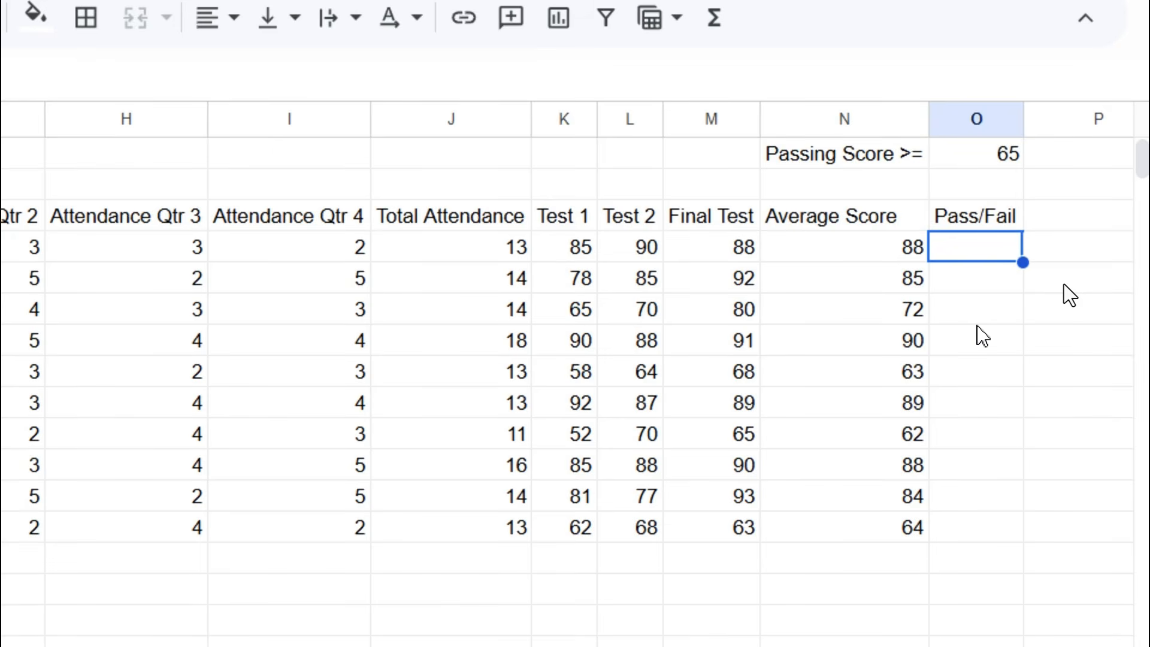
- Write =IF(N4>=O1,"Pass","Fail") in O4 so the first student shows Pass
text(=)
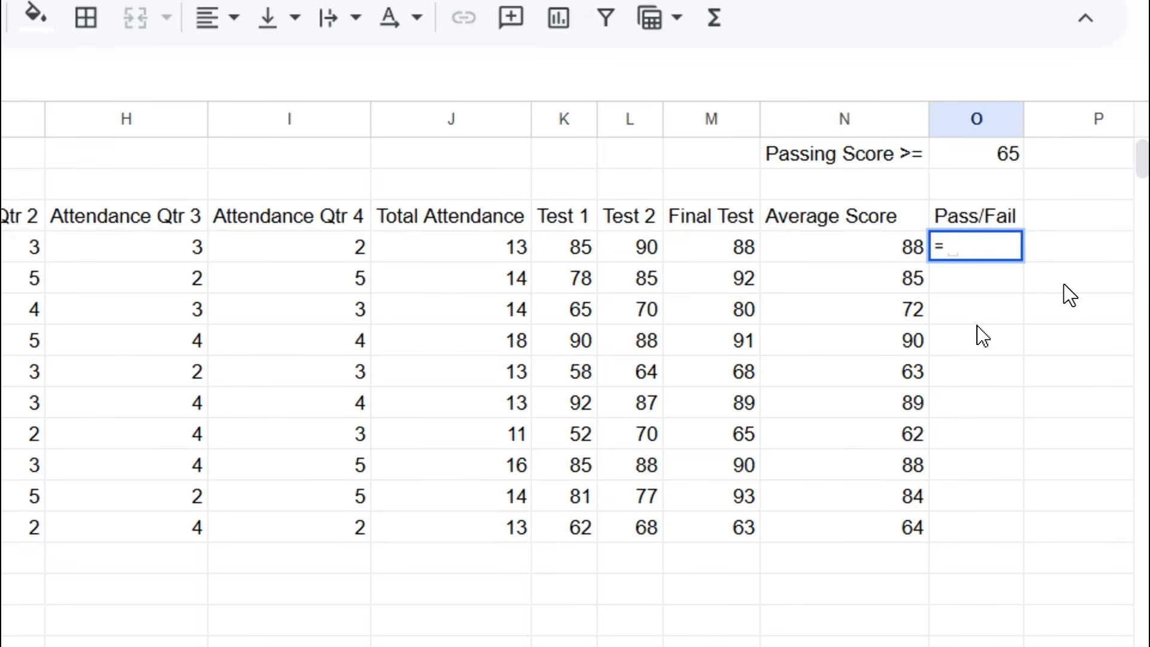
text(if)
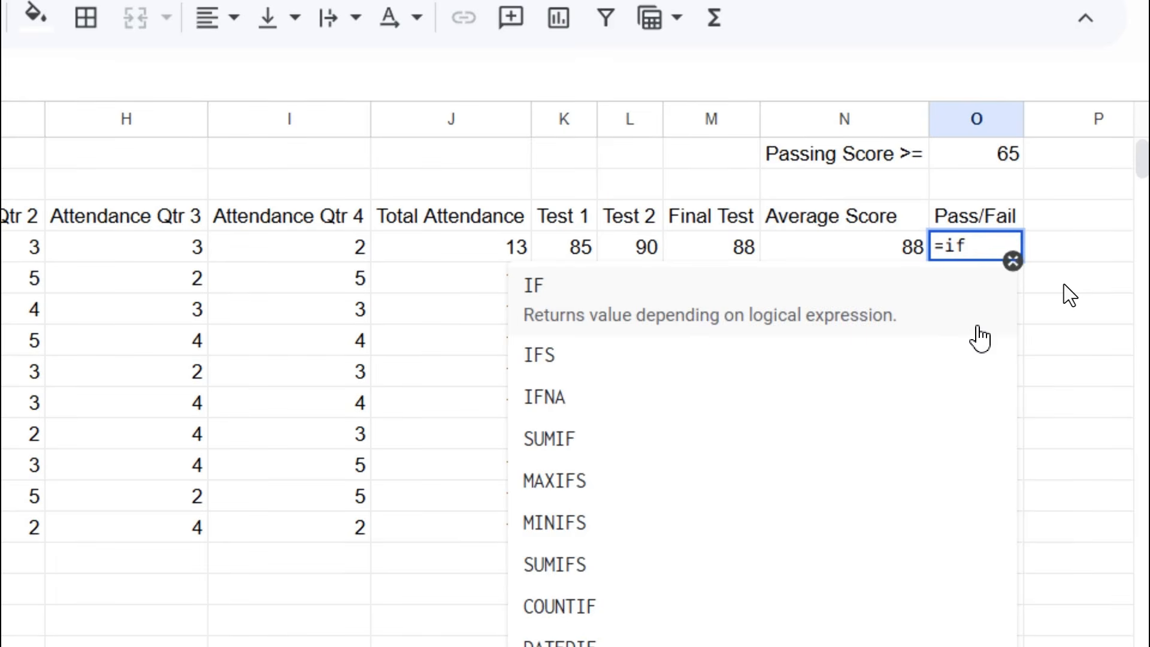
click(978, 327)
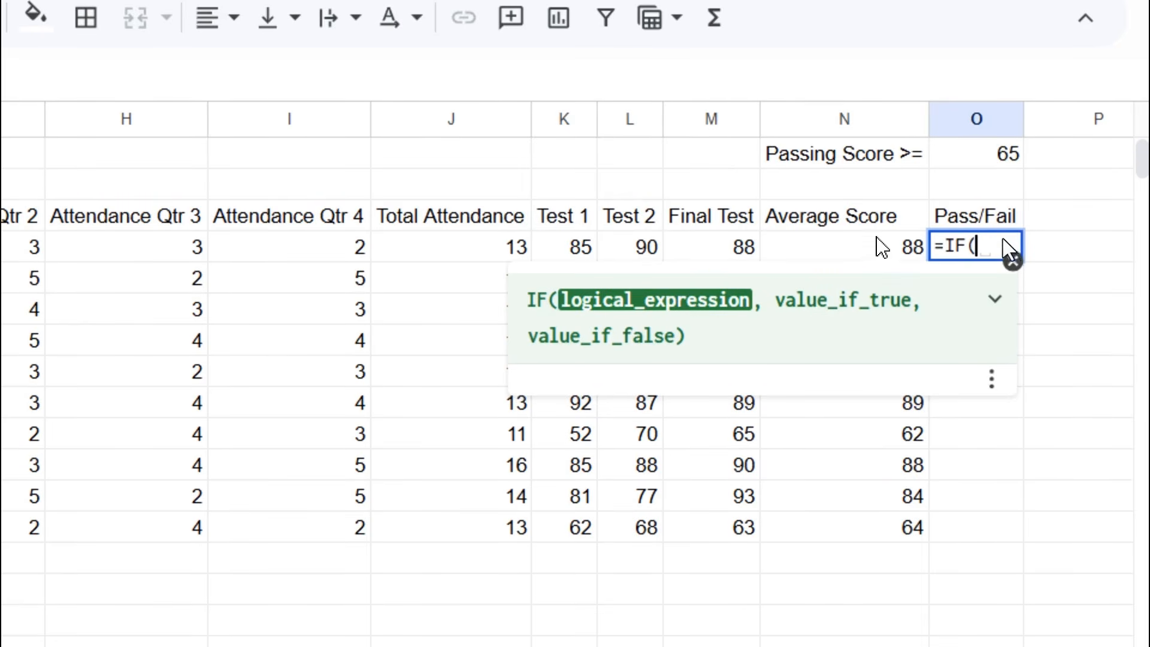
click(880, 254)
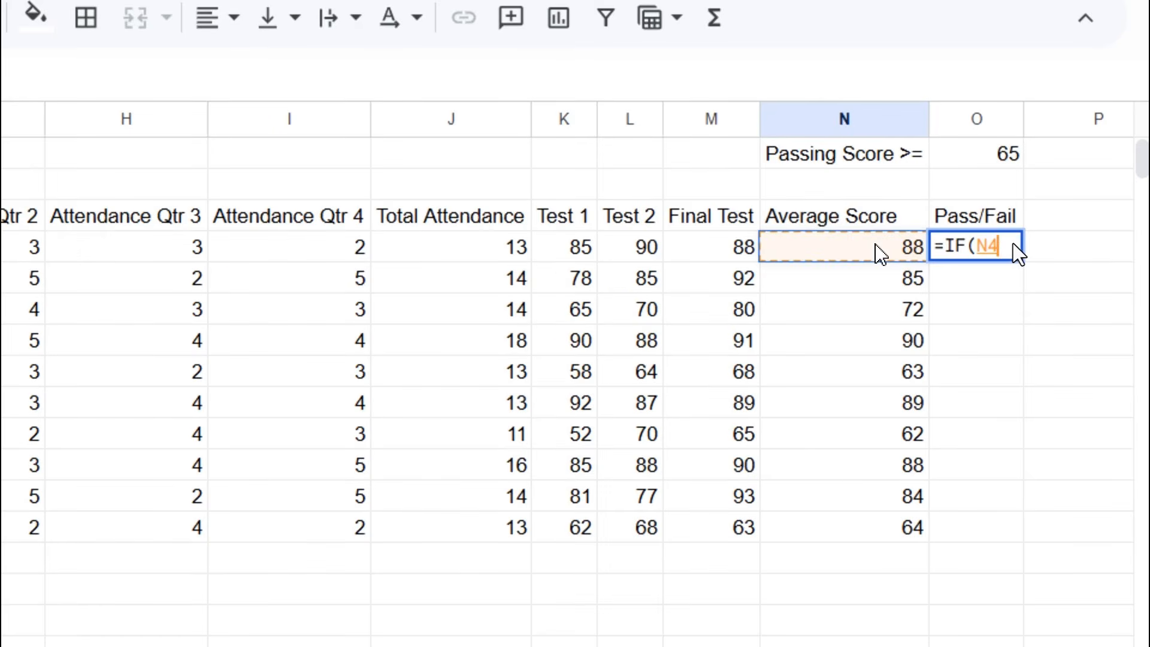
text(>=)
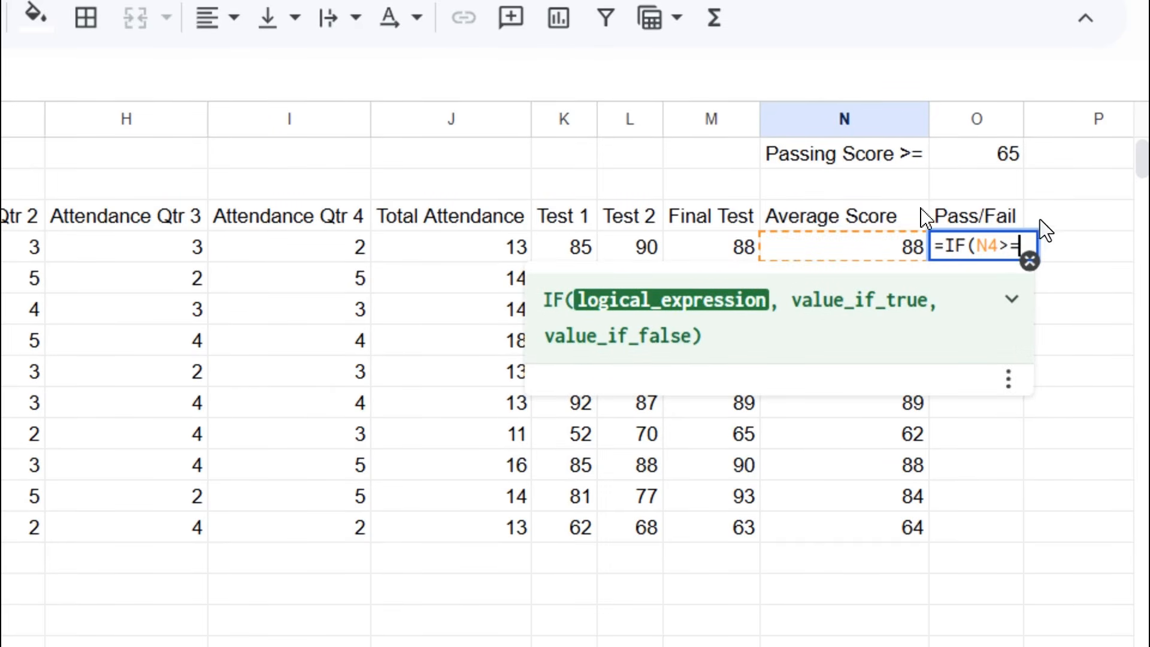
click(979, 160)
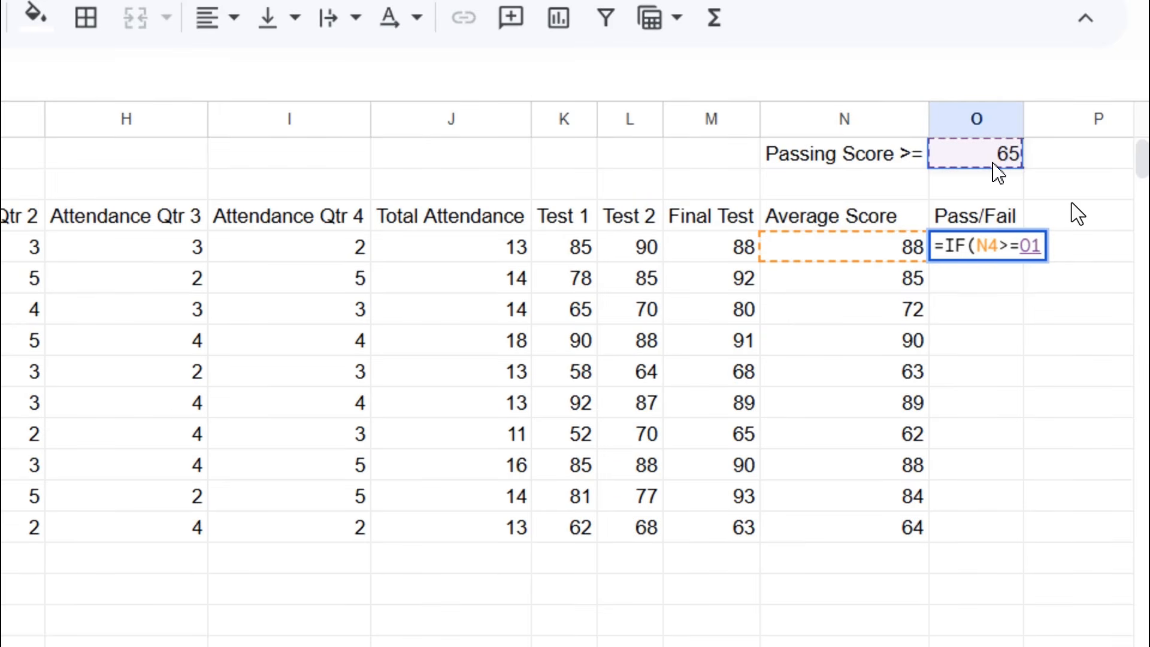
text(,)
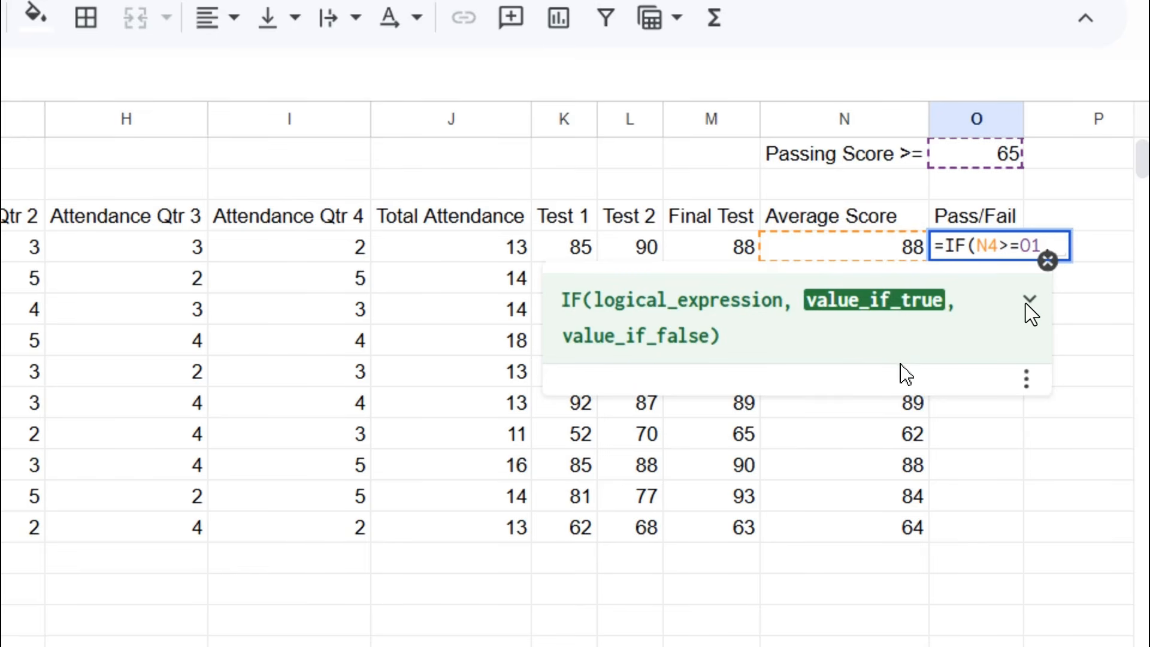
text(Pass)
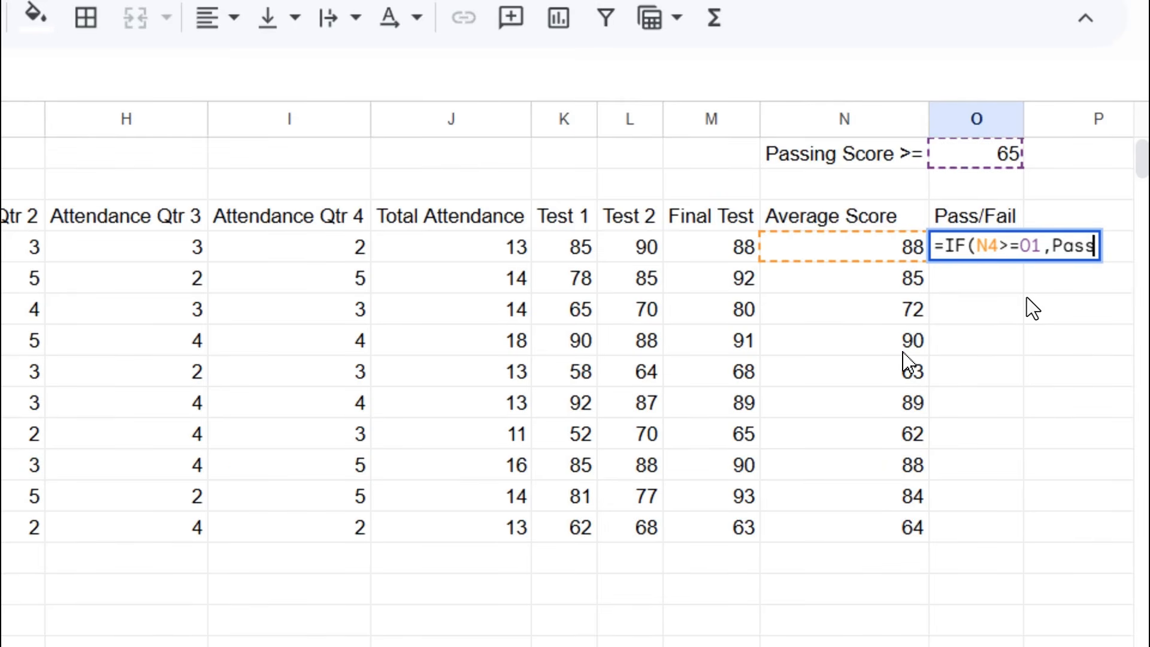
key(BackSpace)
key(BackSpace)
key(BackSpace)
key(BackSpace)
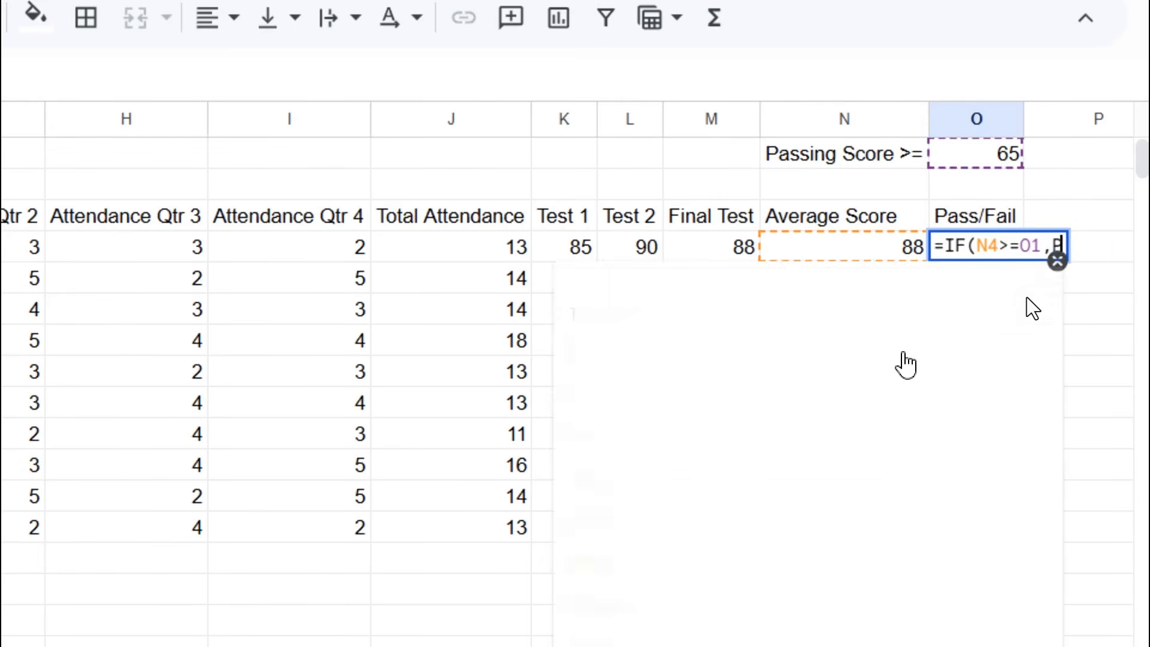
text(")
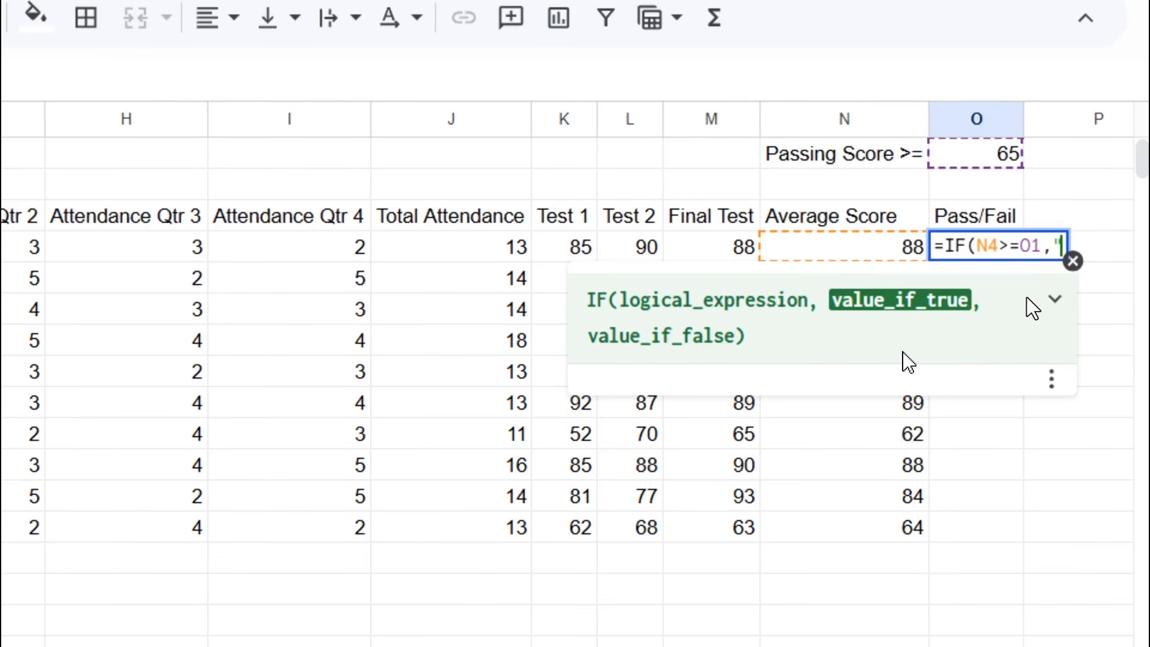
text(Pass")
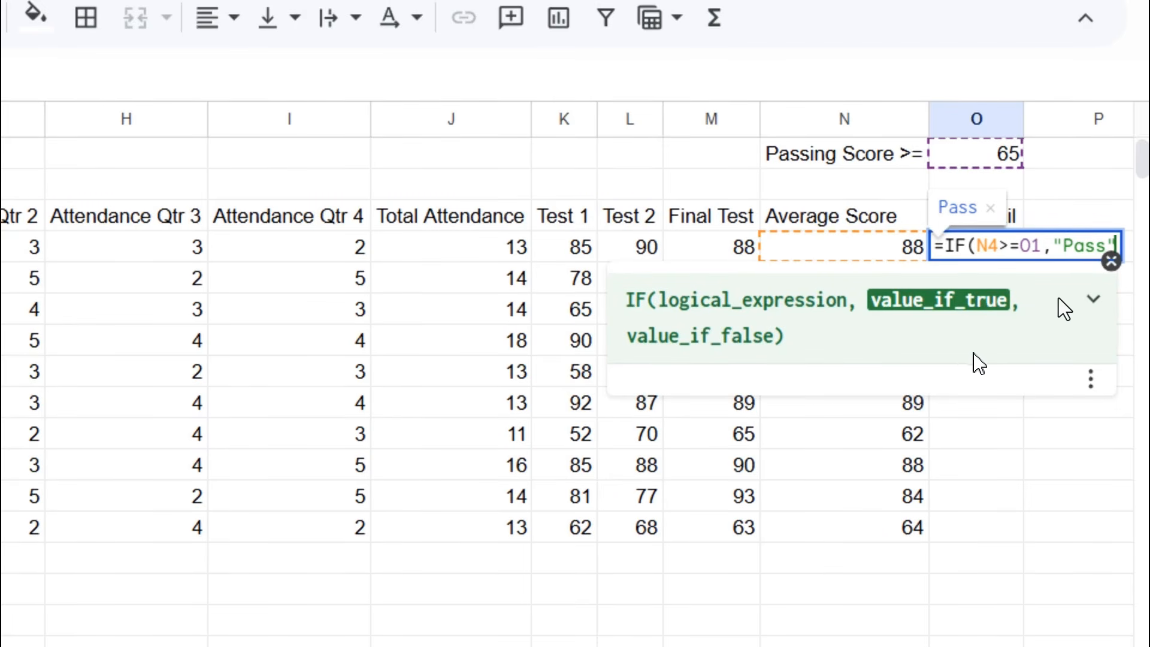
text(,)
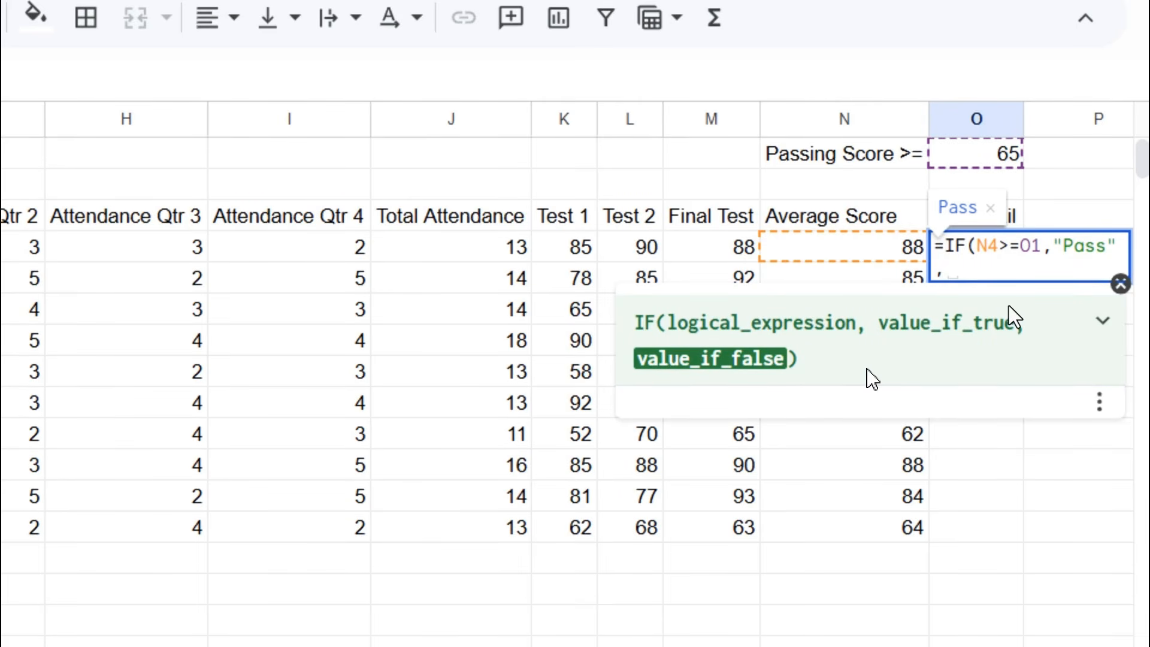
text("Fail"))
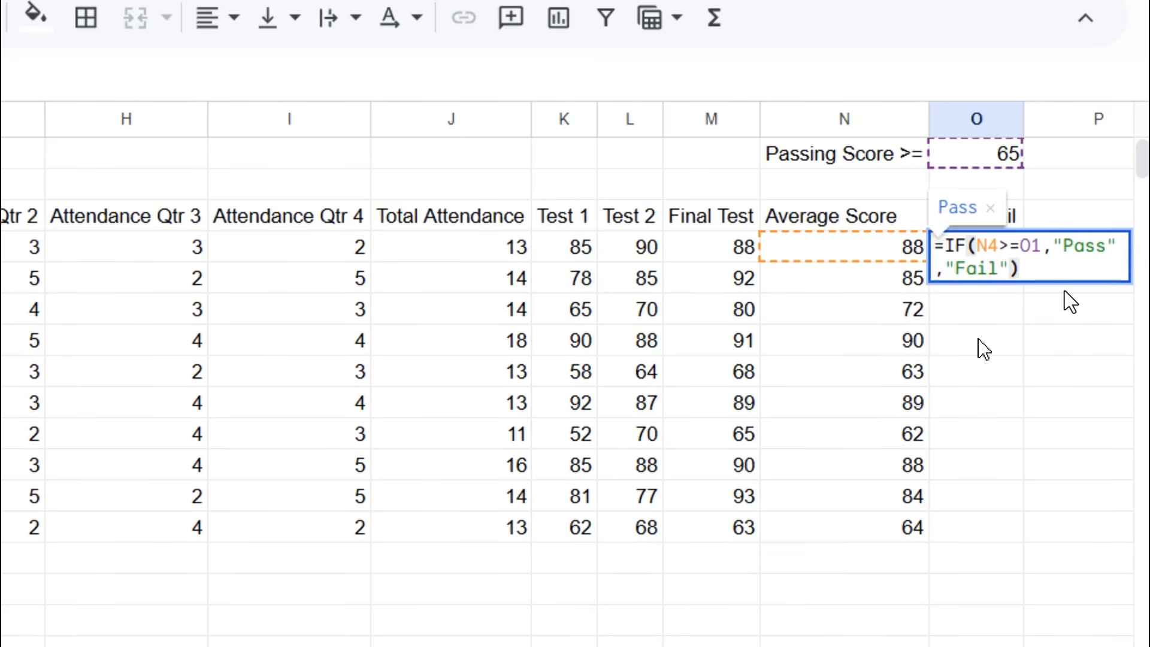
key(Return)
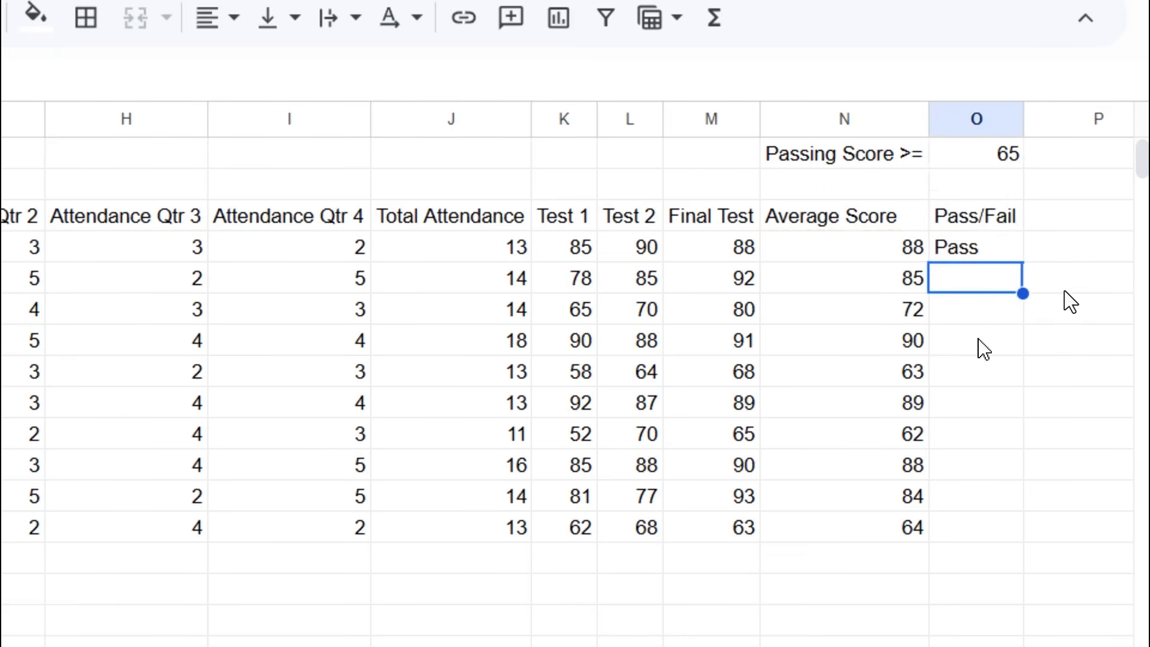
- Fill the O4 Pass/Fail formula down to O13
click(977, 251)
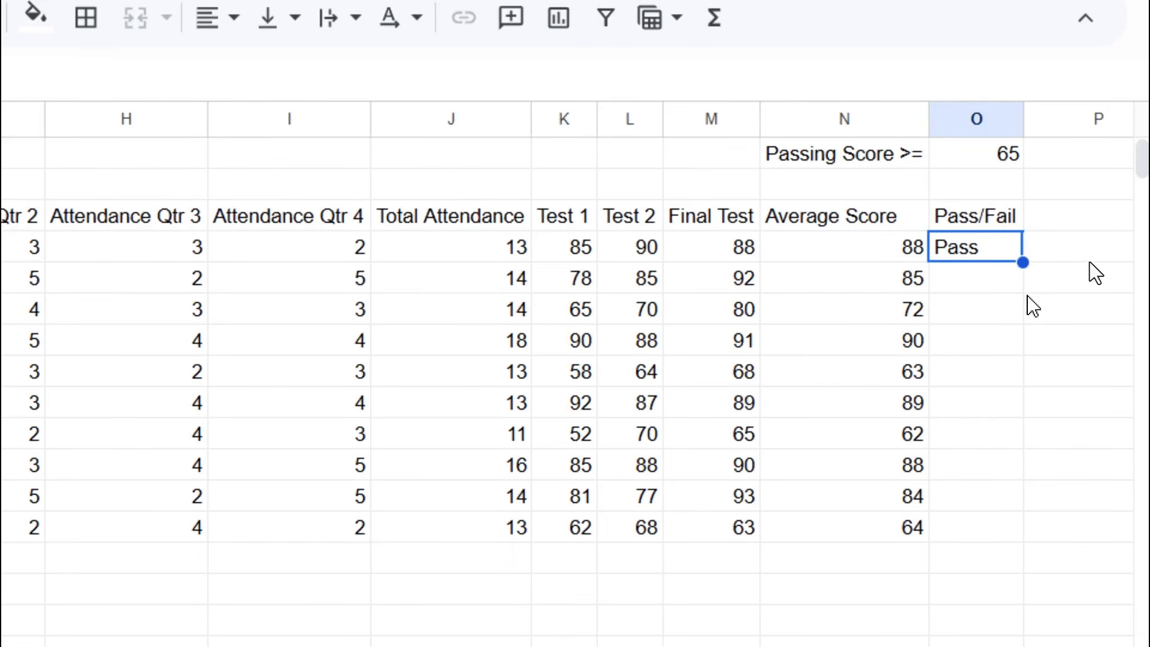
drag(1023, 262, 1010, 517)
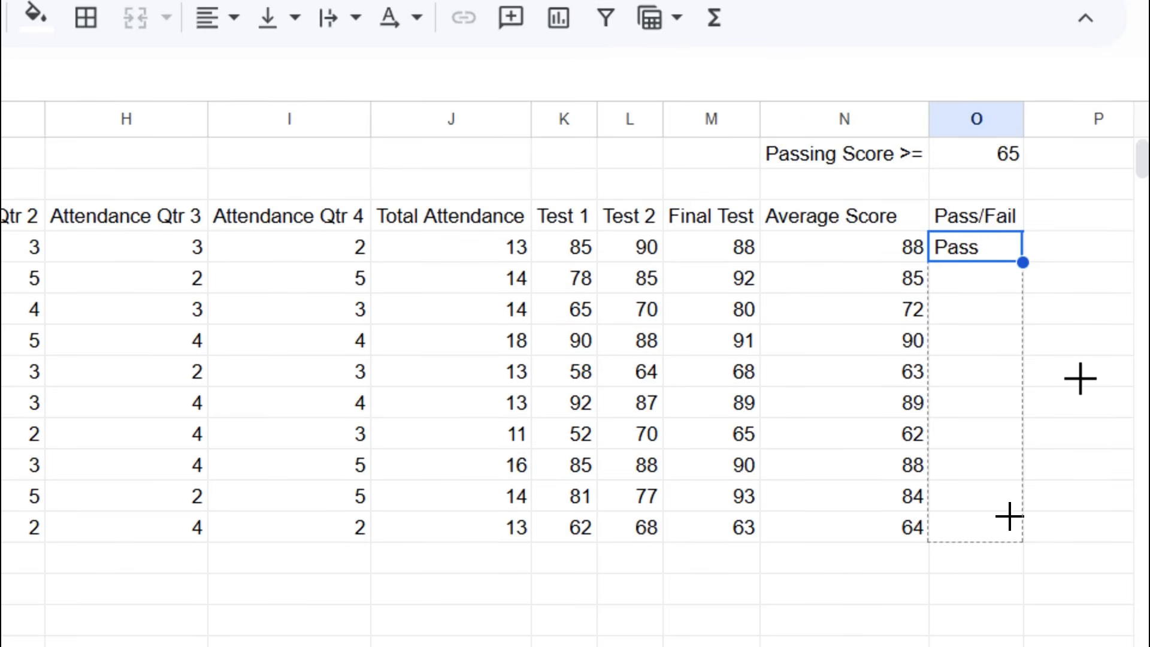
drag(1010, 516, 1013, 525)
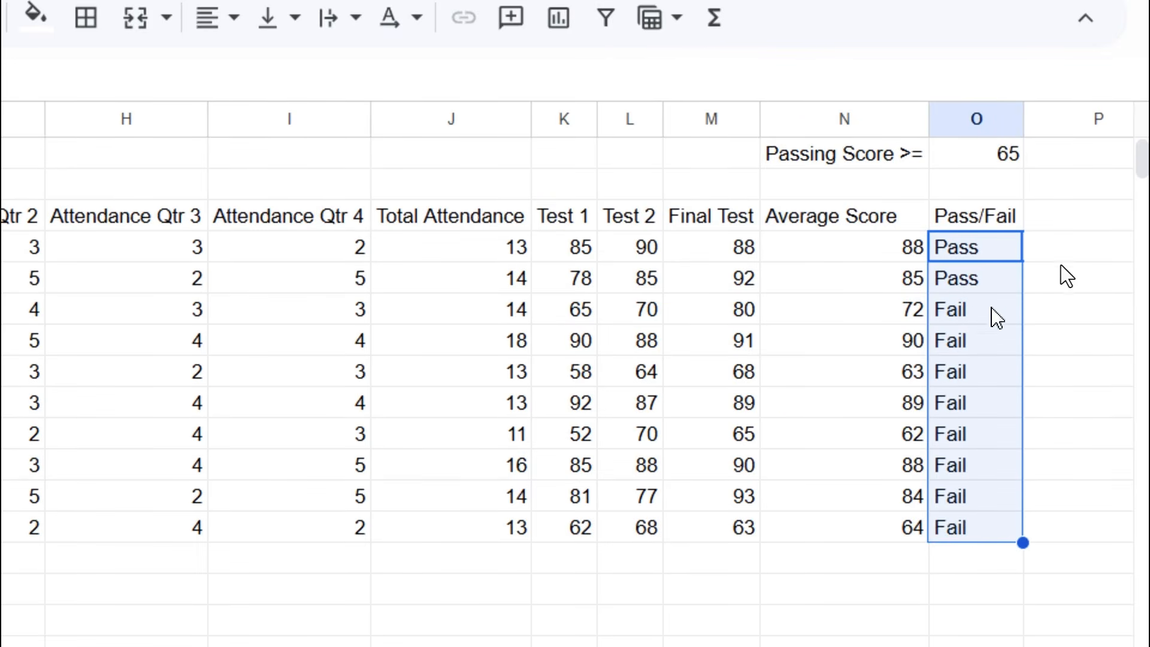
- Compare results with averages 72, 90, 63, 89, 62, 88, 84, then inspect the Total Attendance SUM formula
click(915, 279)
click(971, 280)
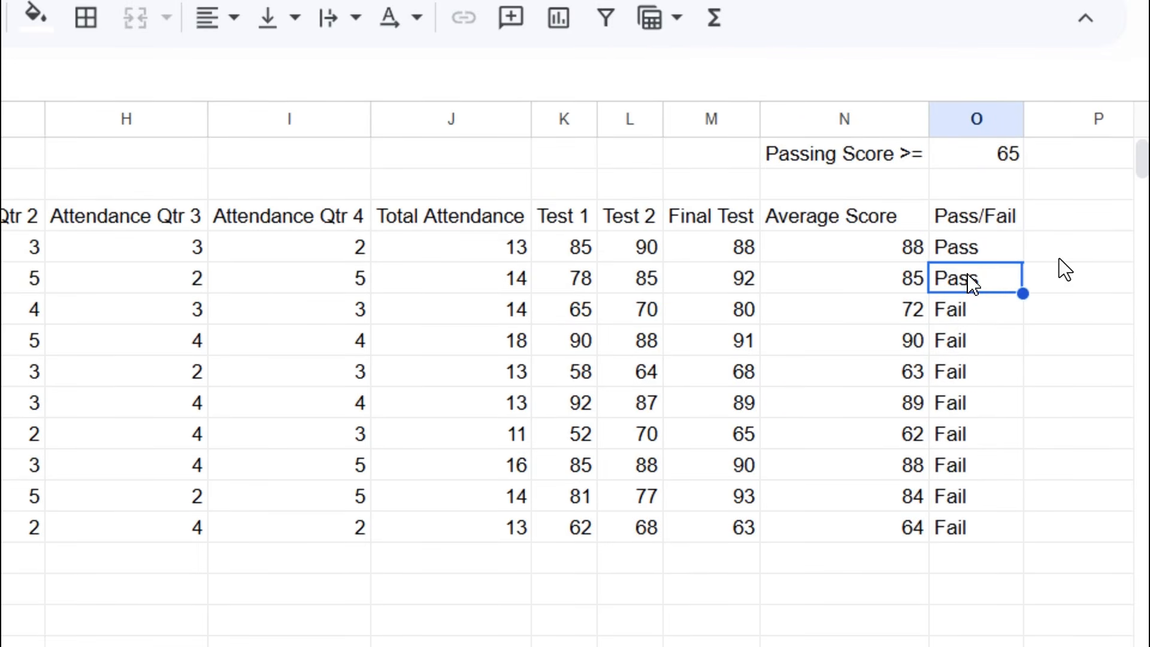
click(907, 321)
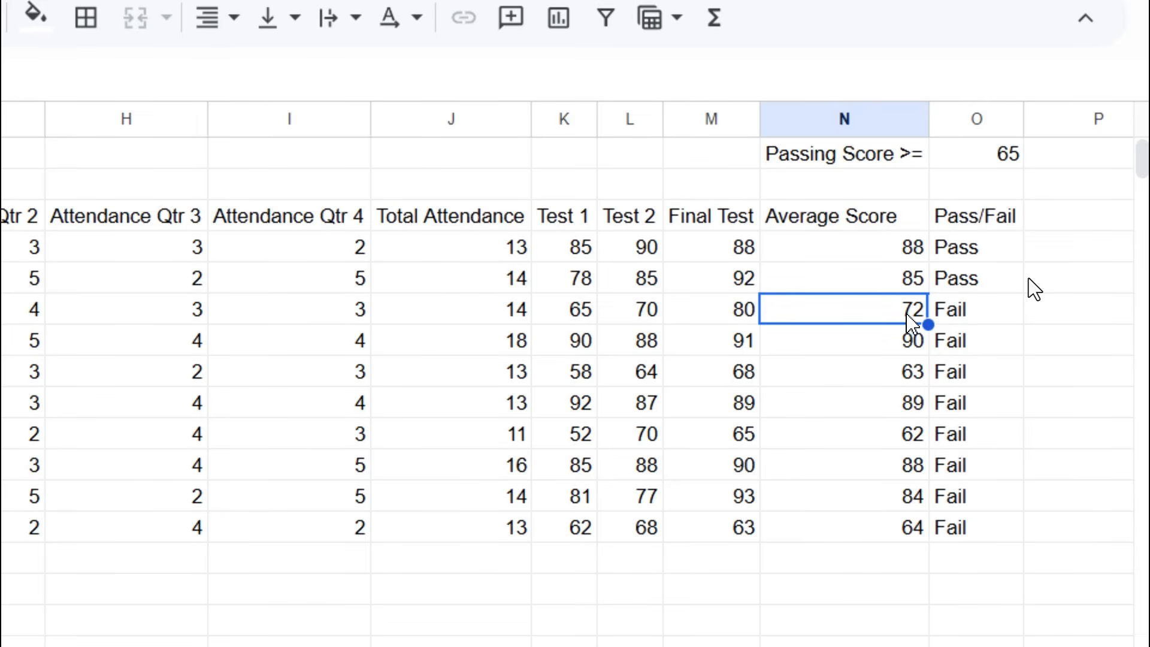
click(911, 341)
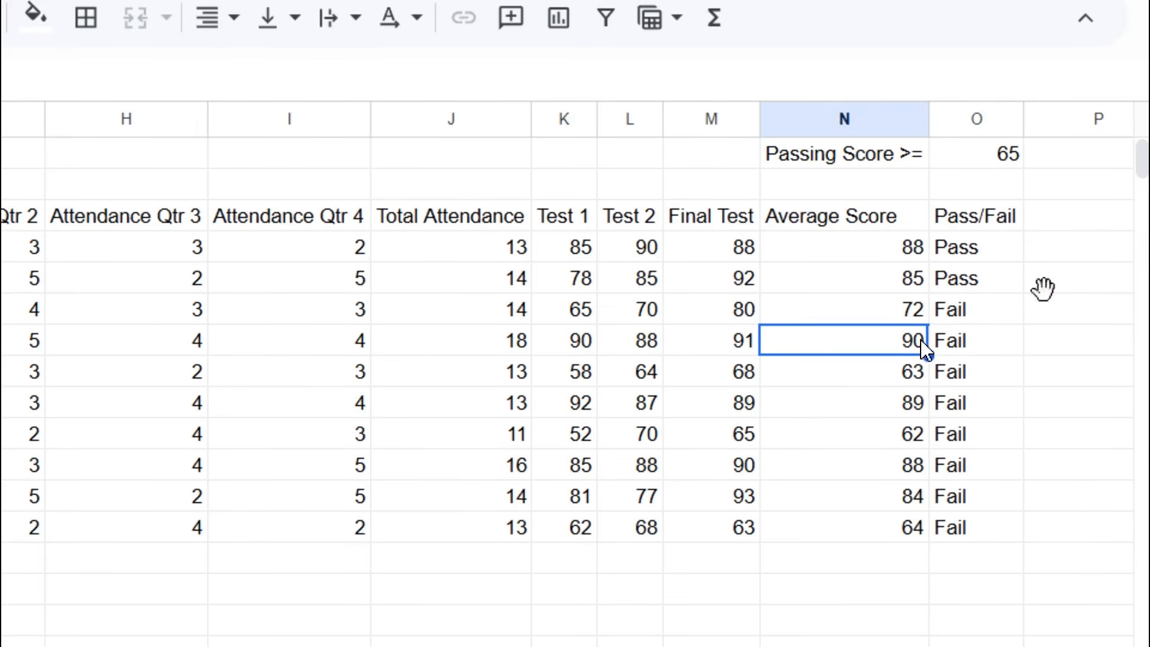
click(912, 375)
click(923, 405)
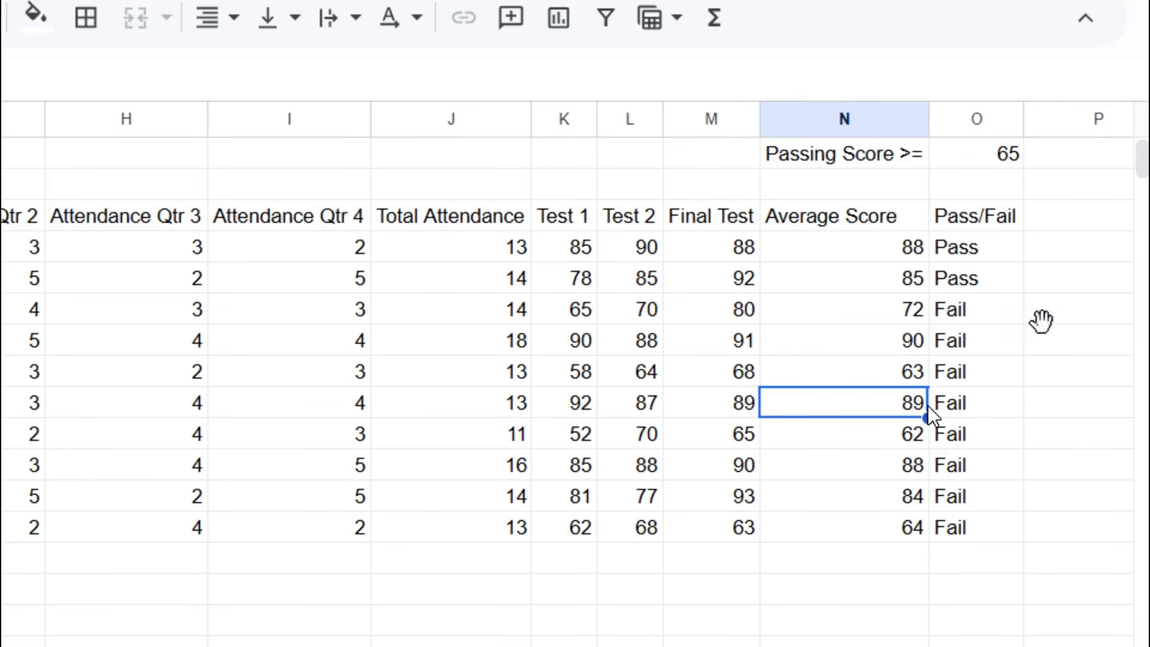
click(912, 436)
click(915, 467)
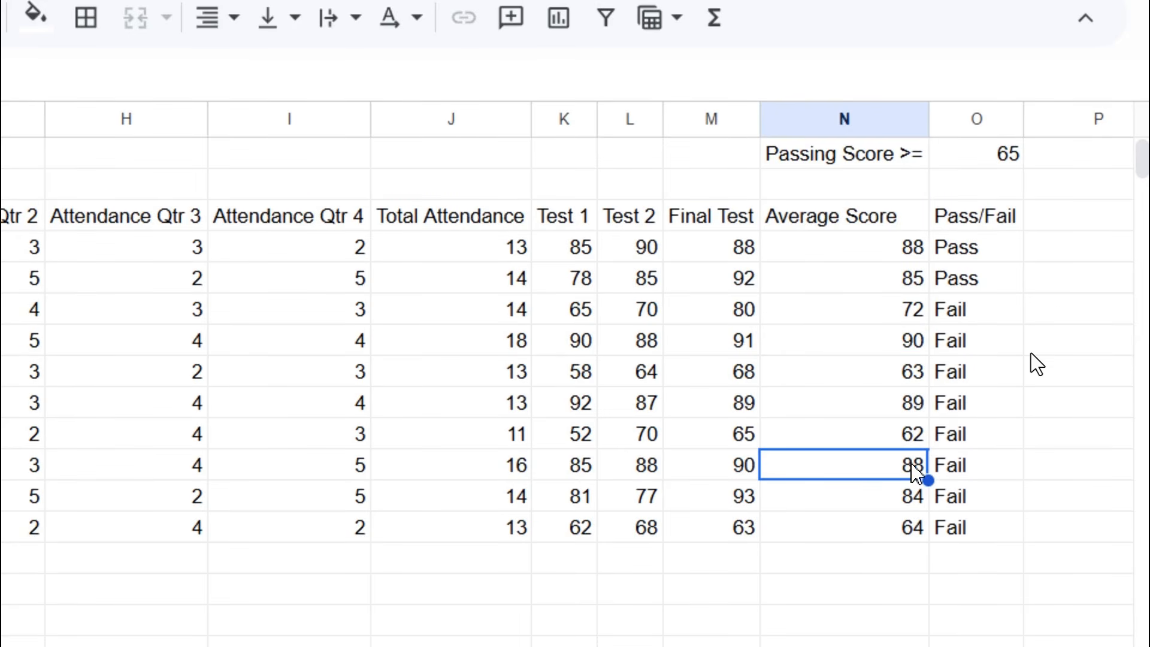
click(915, 499)
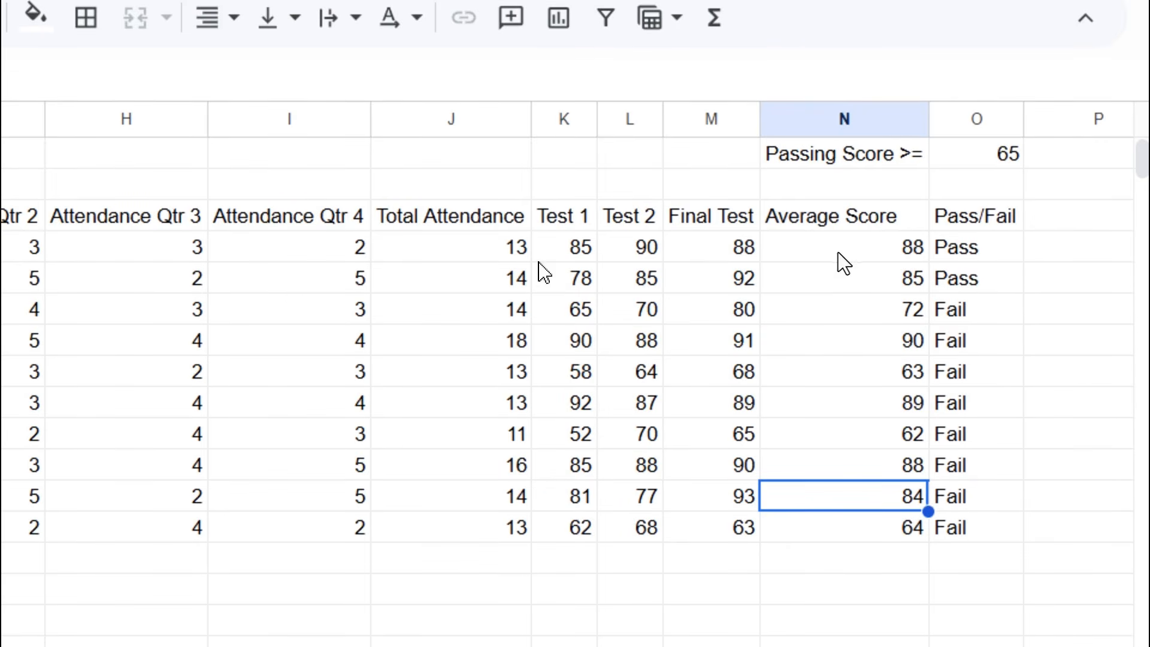
click(459, 251)
double_click(458, 250)
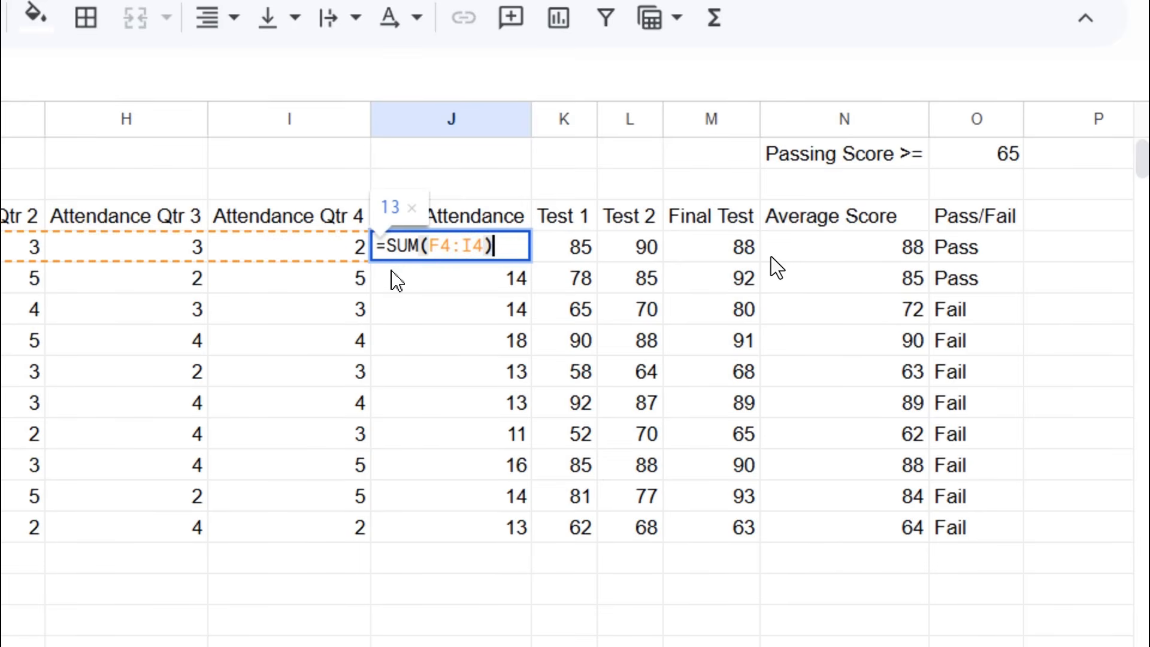
click(396, 279)
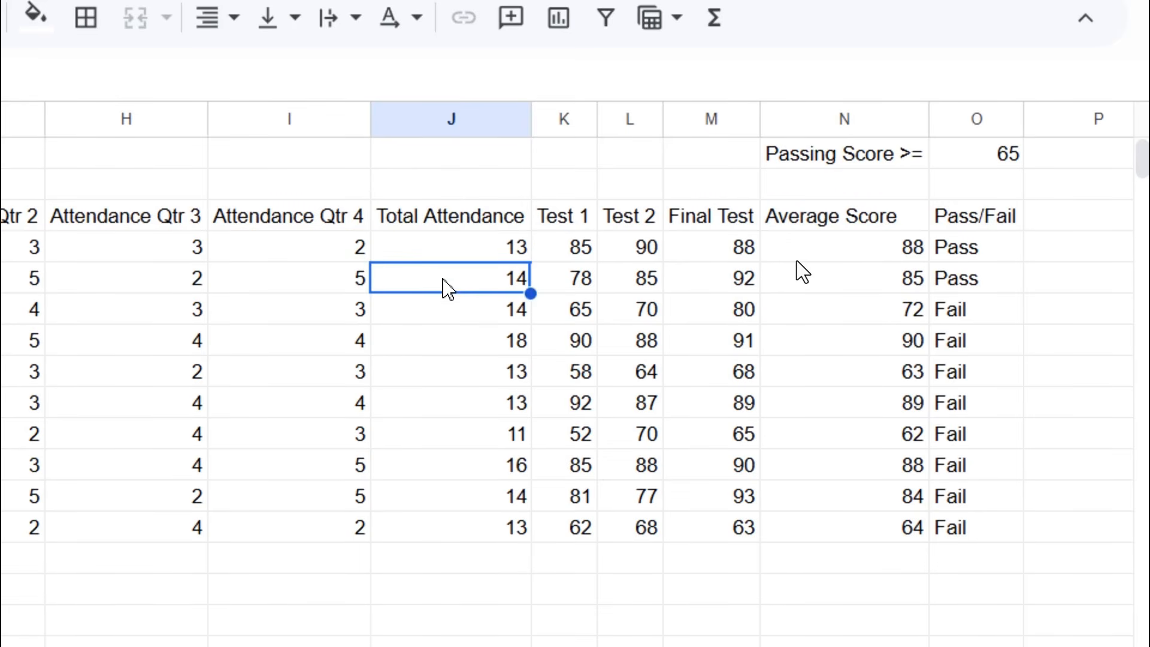
double_click(442, 283)
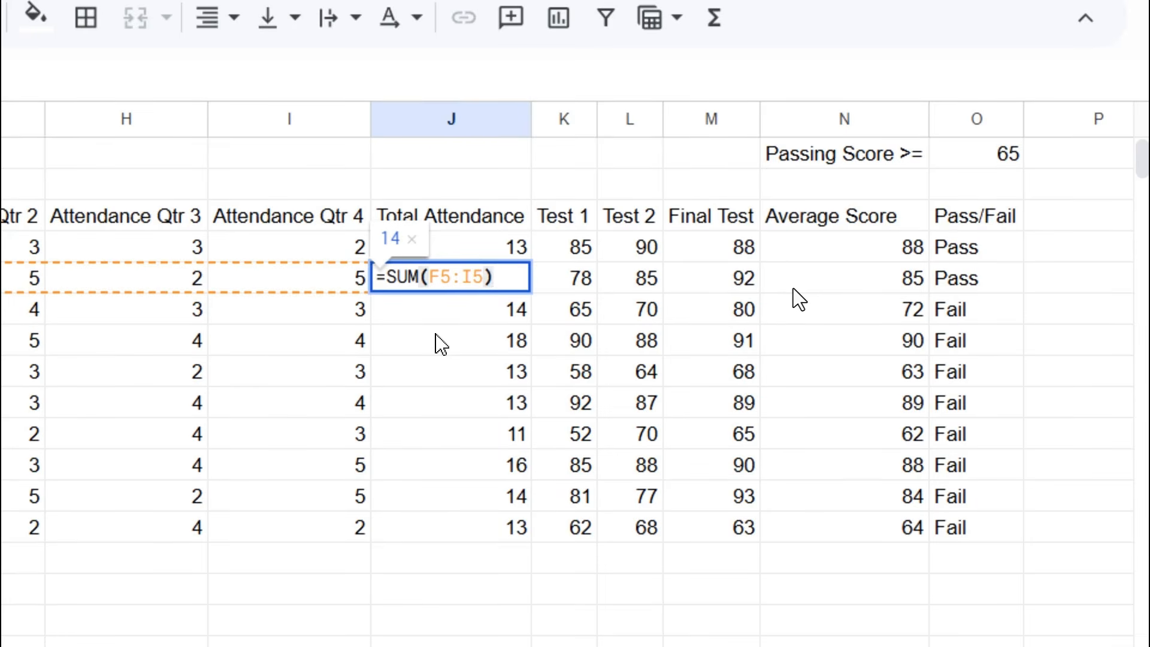
click(460, 321)
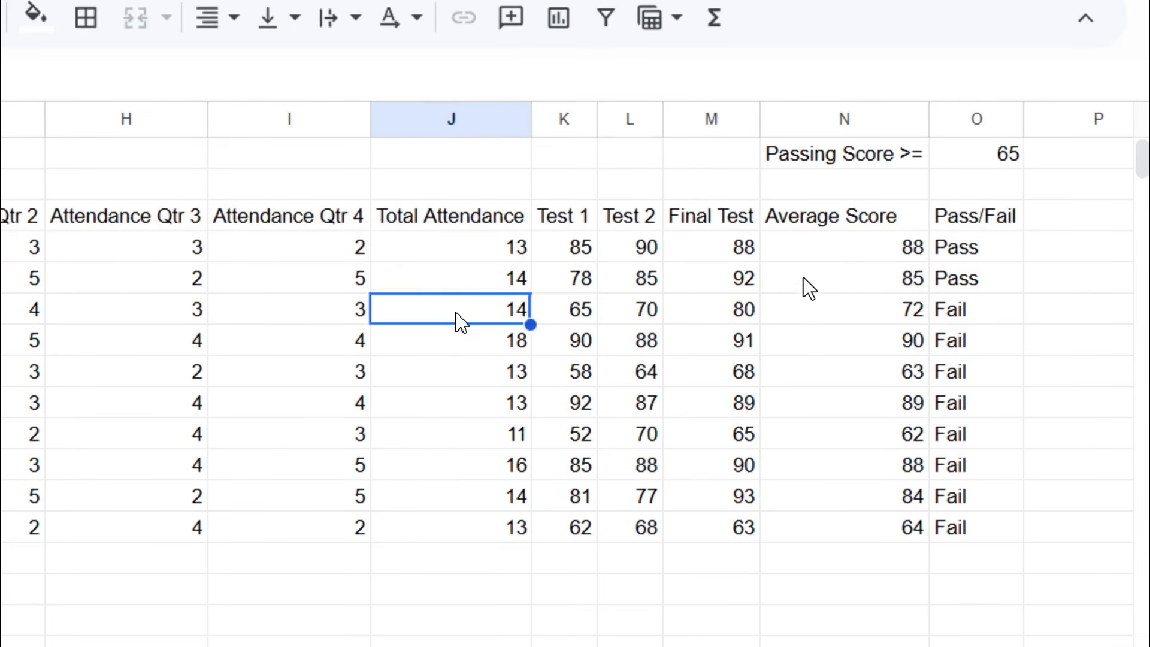
double_click(447, 308)
click(463, 353)
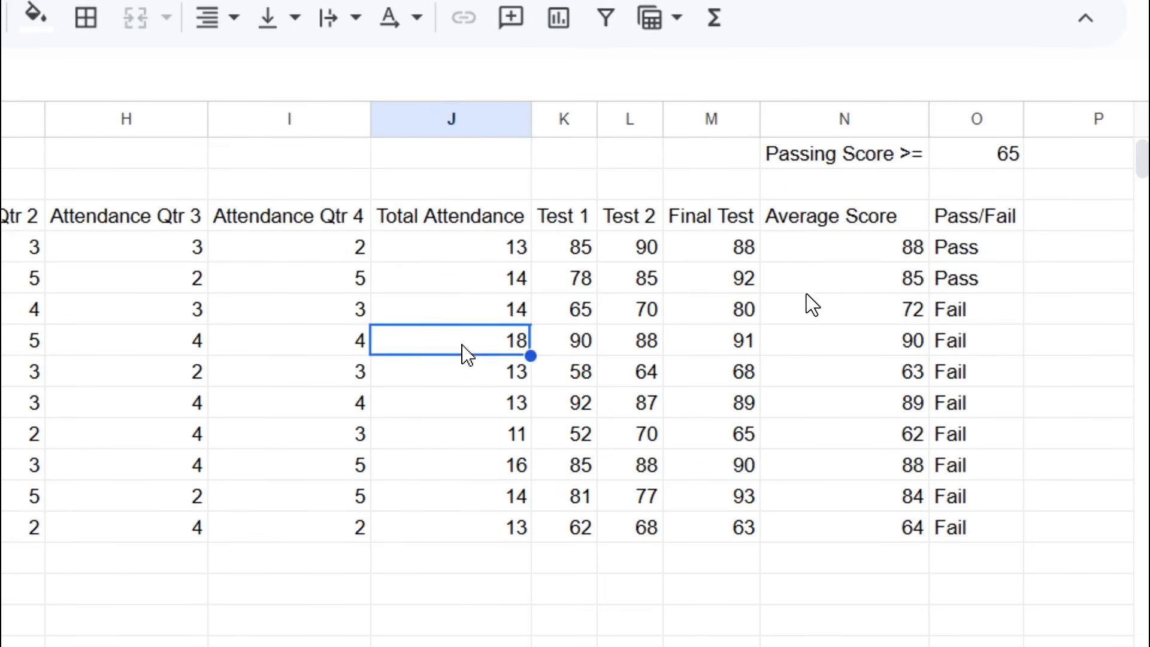
double_click(464, 353)
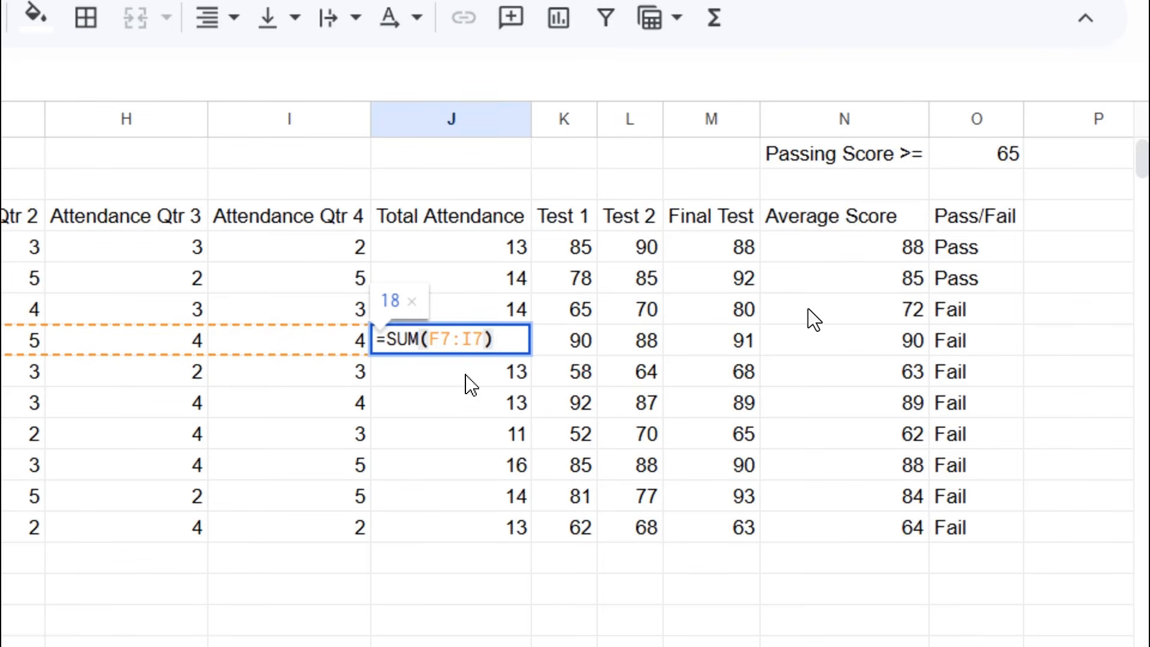
click(470, 384)
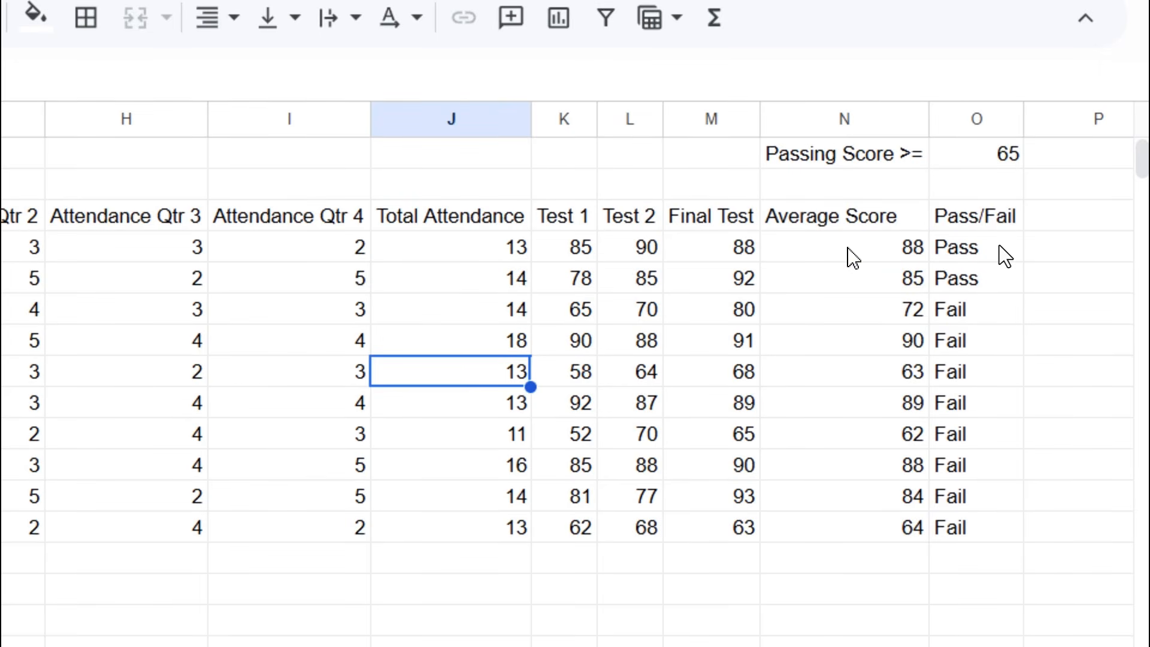
click(851, 257)
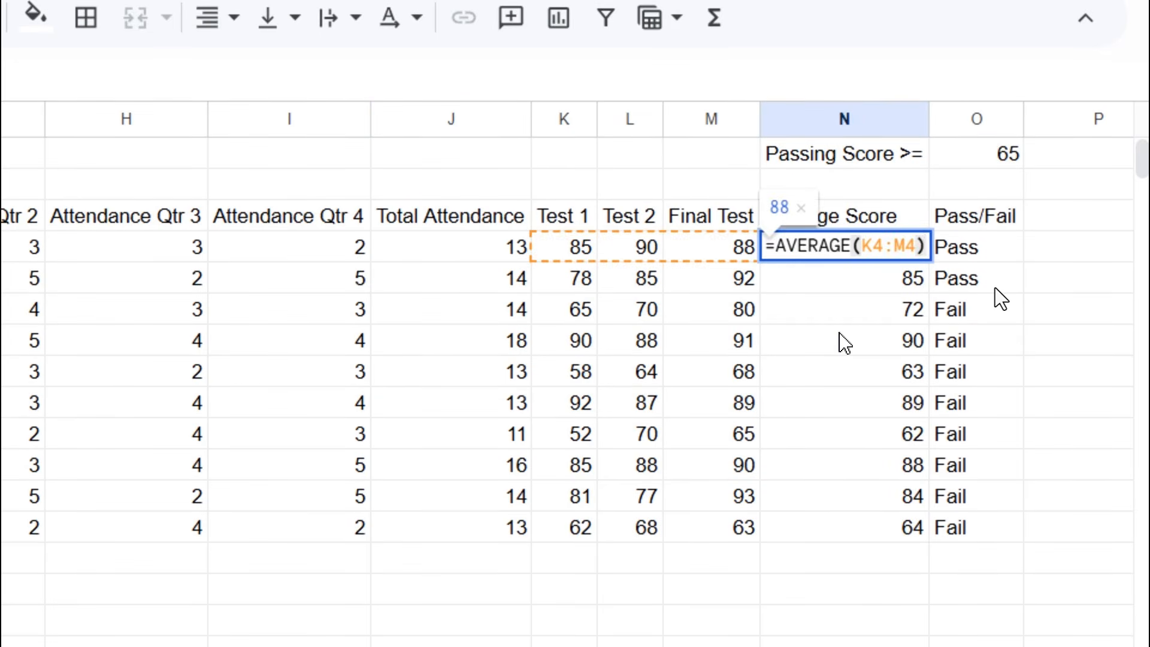
key(Return)
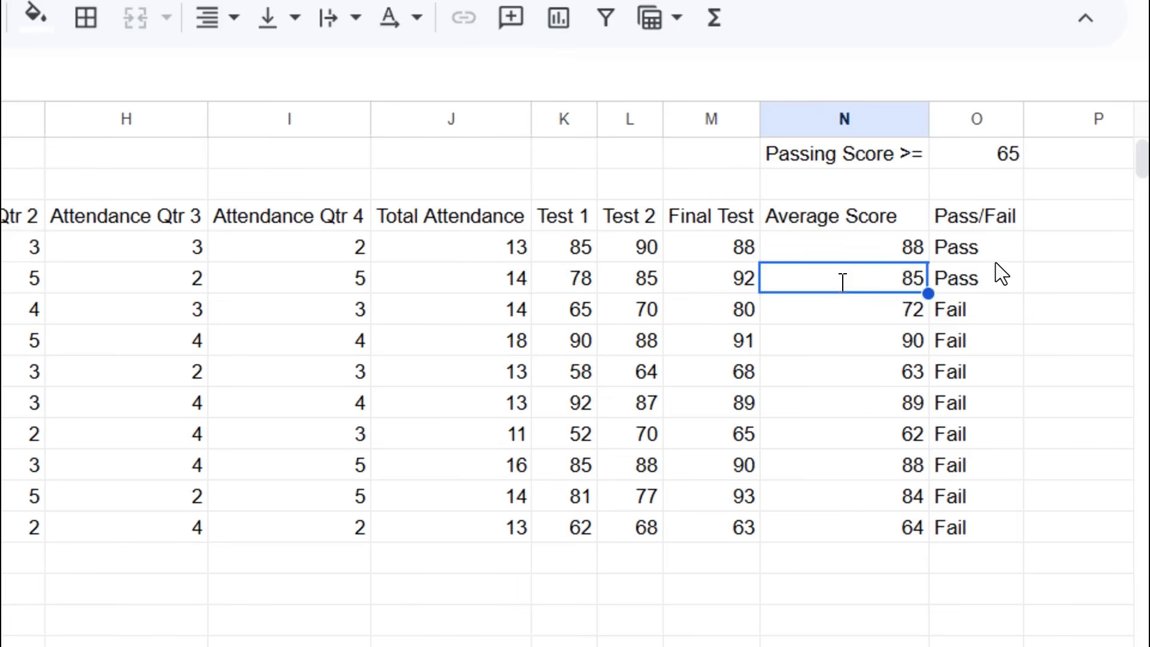
key(Return)
key(Return)
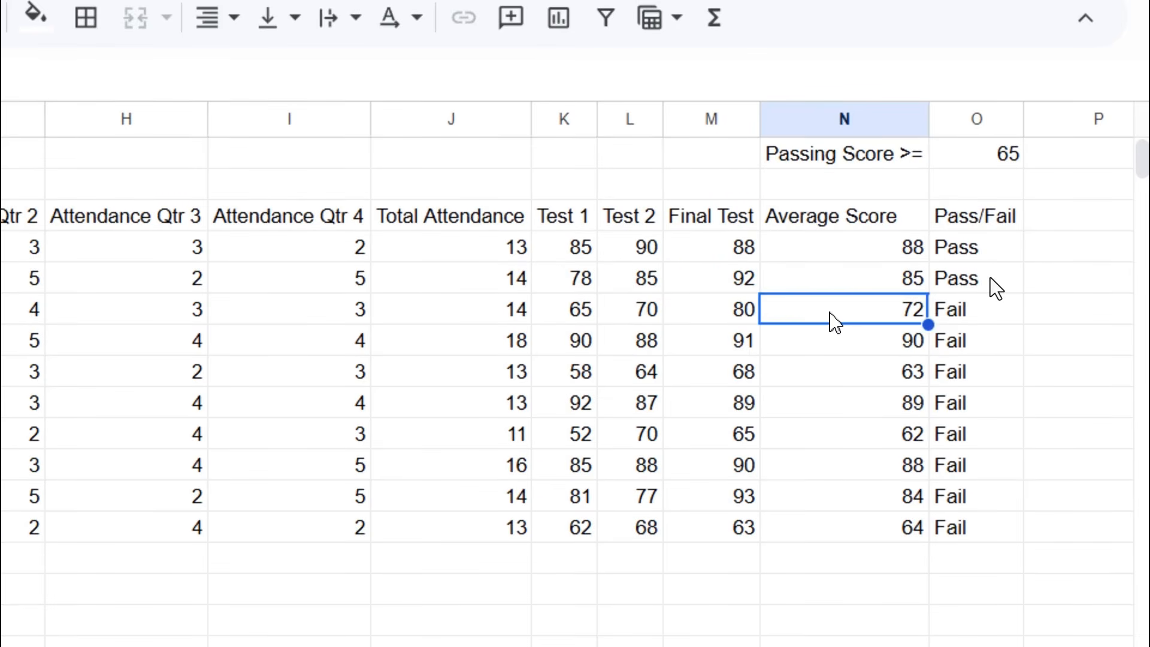
key(Return)
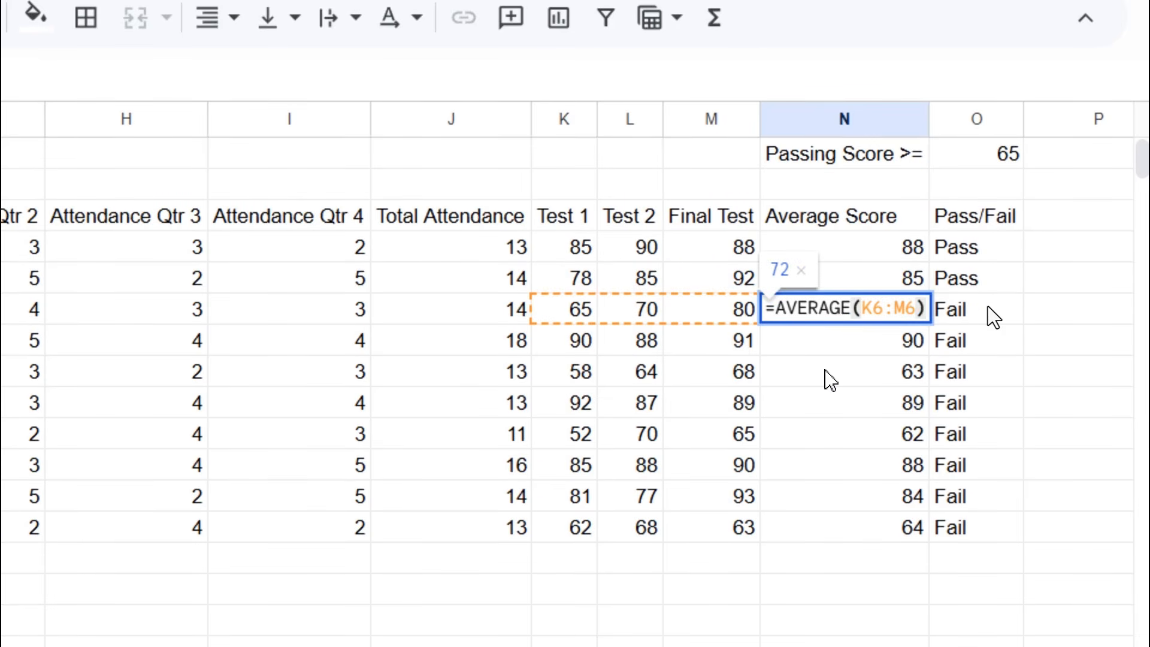
key(Return)
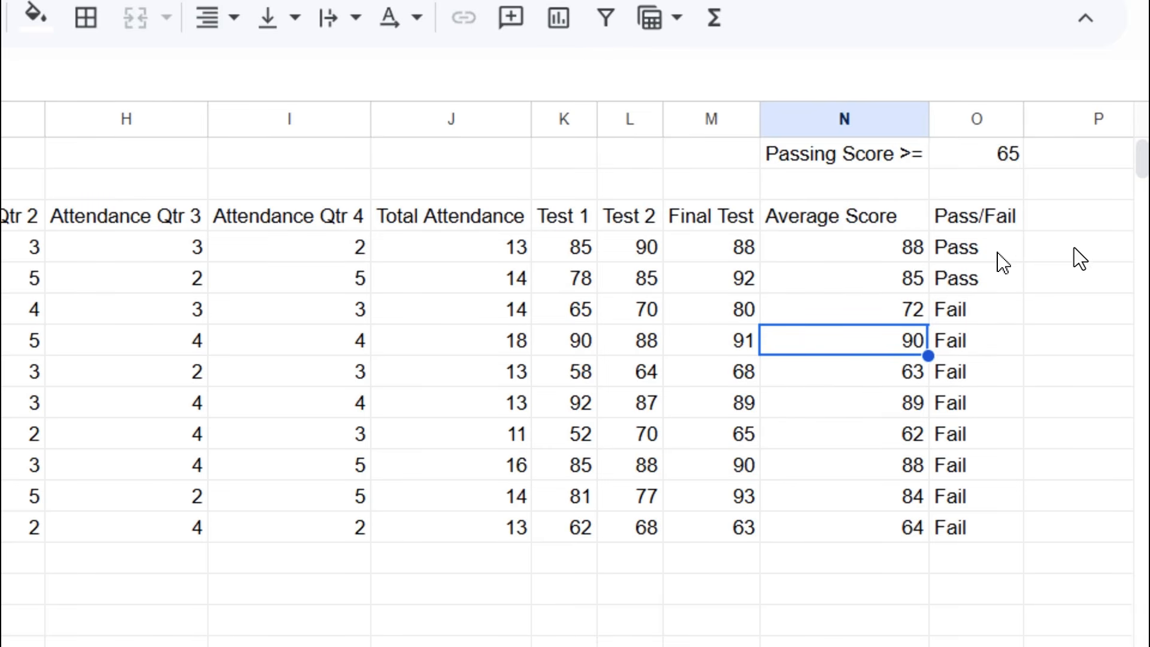
click(991, 255)
double_click(991, 255)
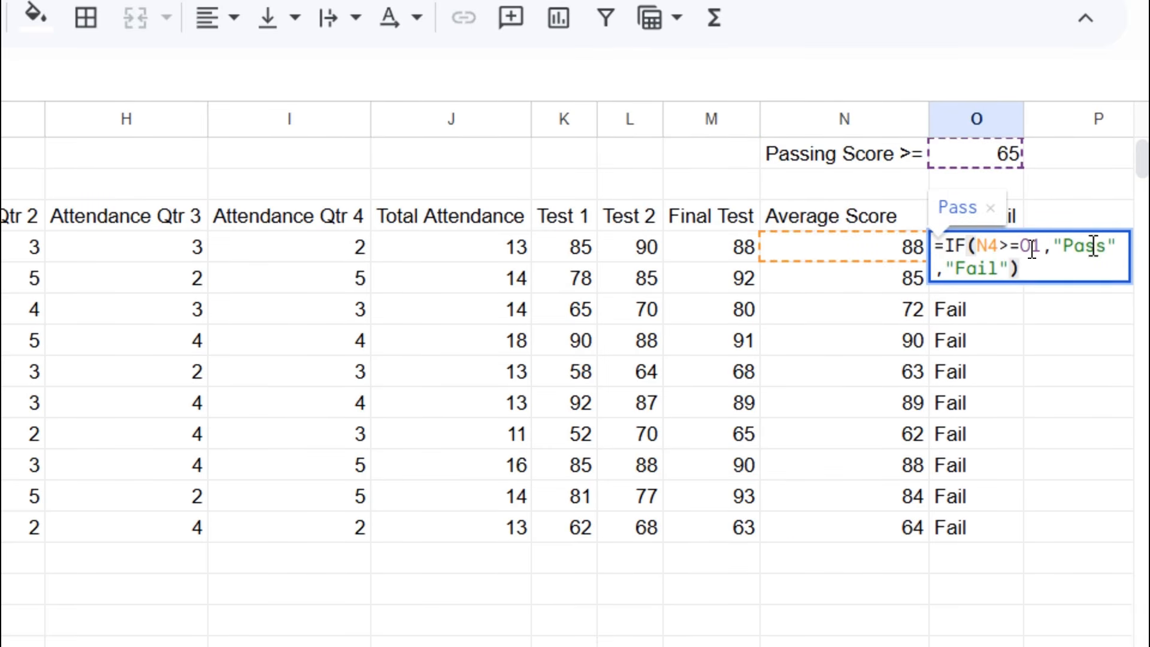
key(Return)
double_click(1004, 281)
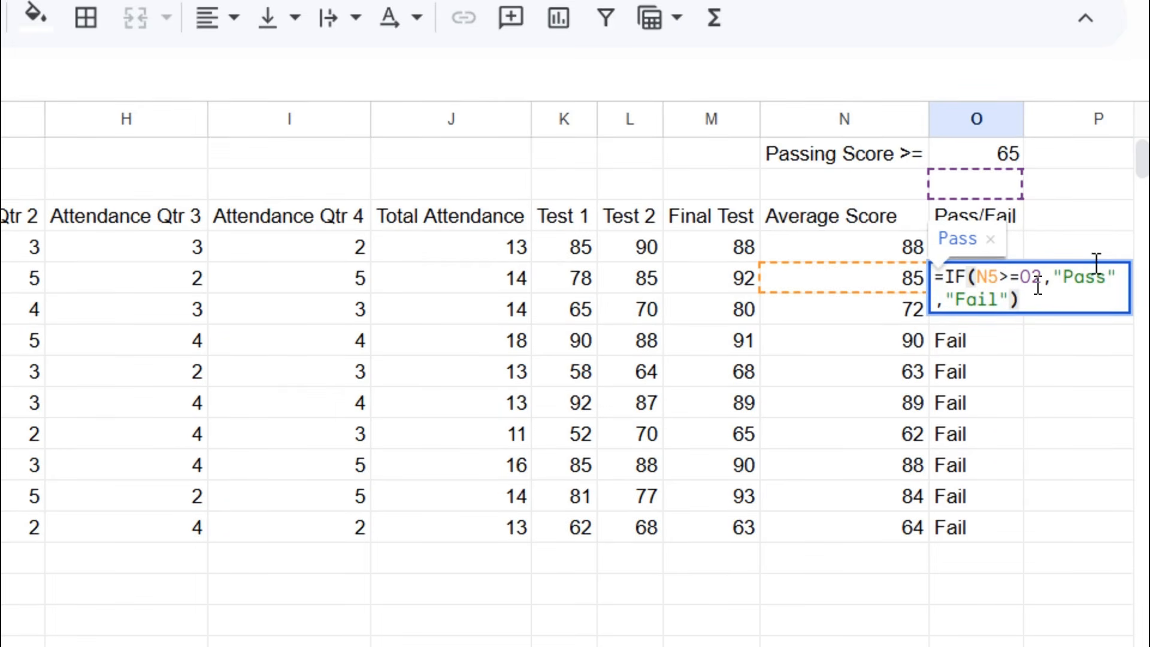
click(984, 300)
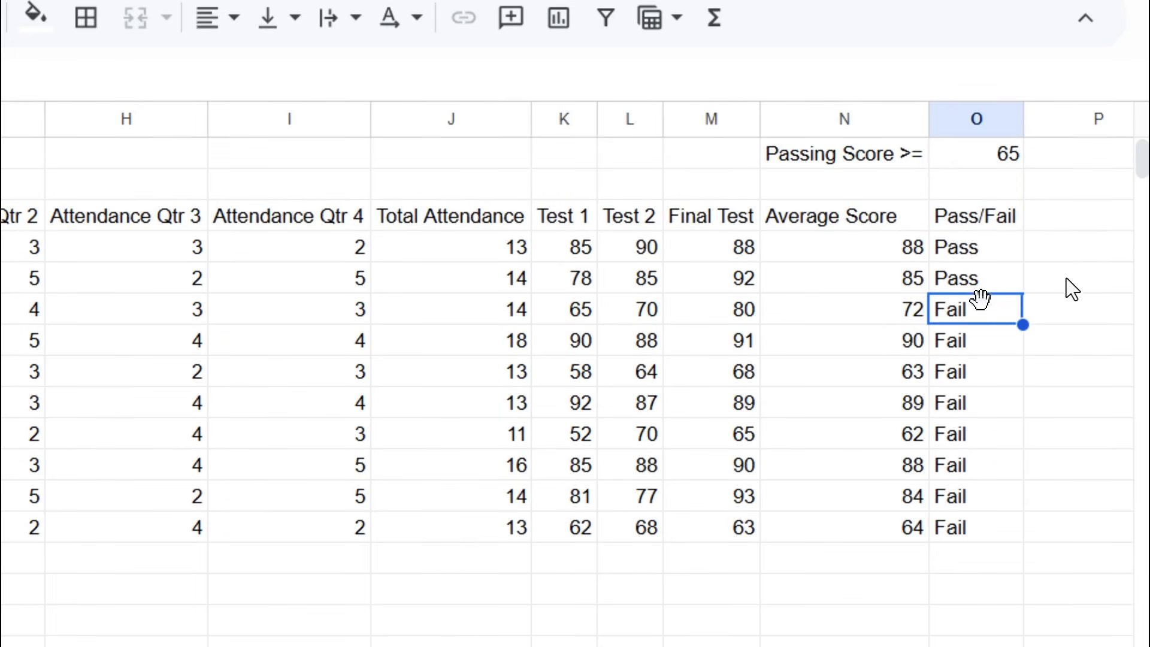
double_click(985, 318)
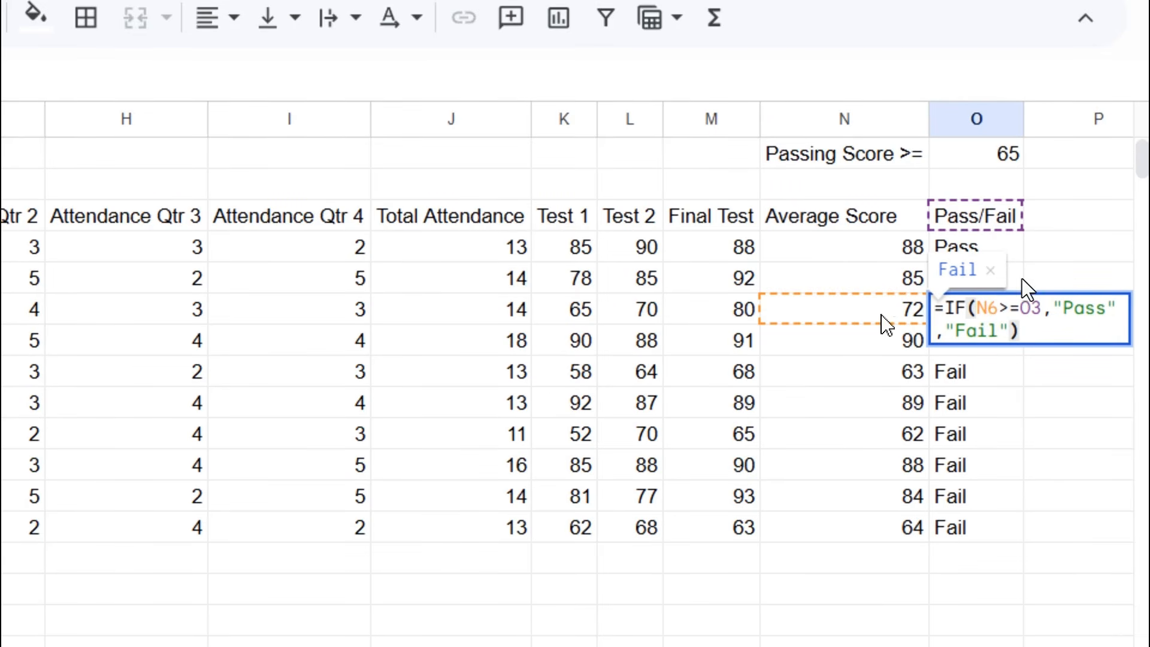
key(Return)
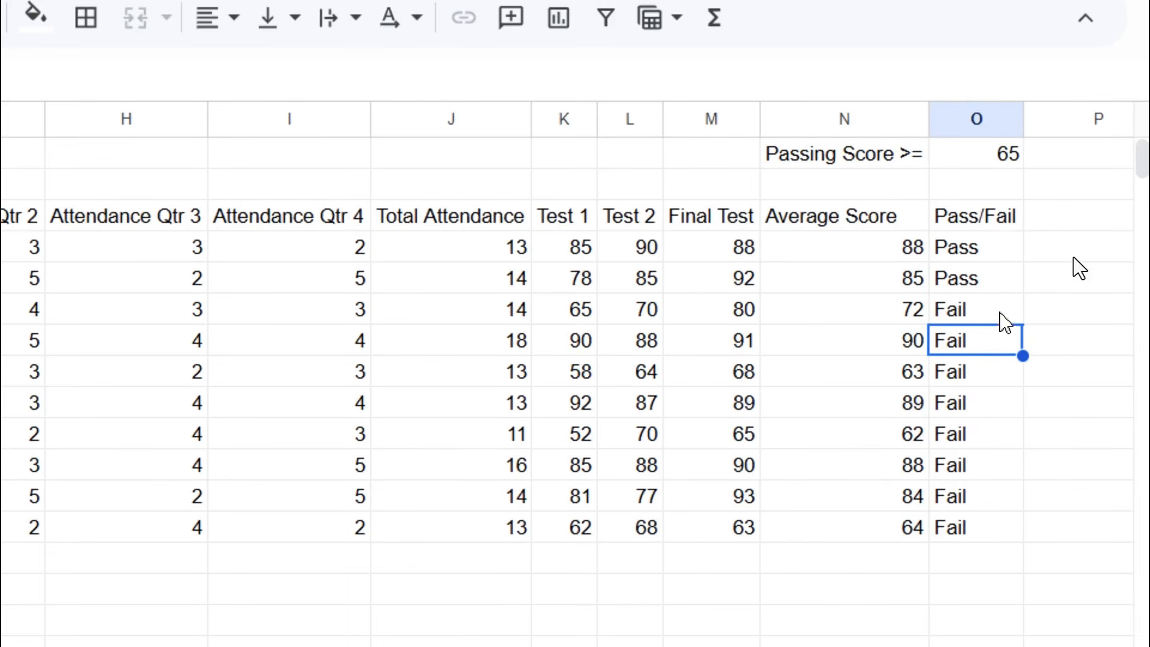
click(1006, 258)
shift+click(1007, 429)
shift+click(1012, 528)
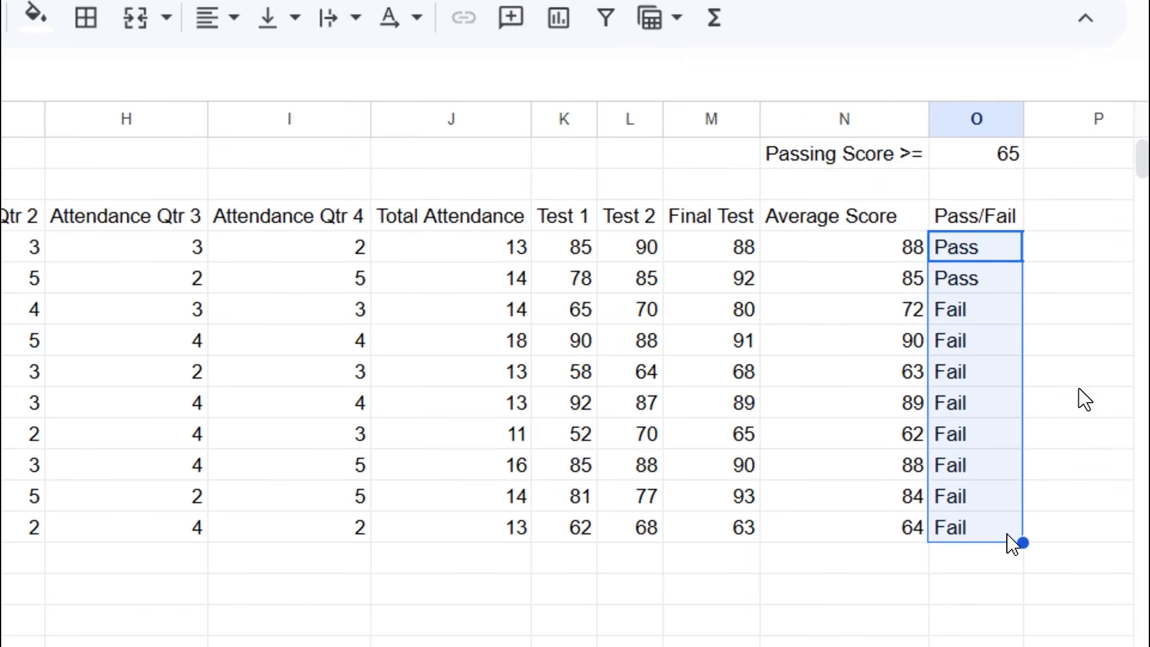
- Clear the Pass/Fail results and start a new IF formula in O4 comparing N4 to O1
key(Delete)
click(972, 247)
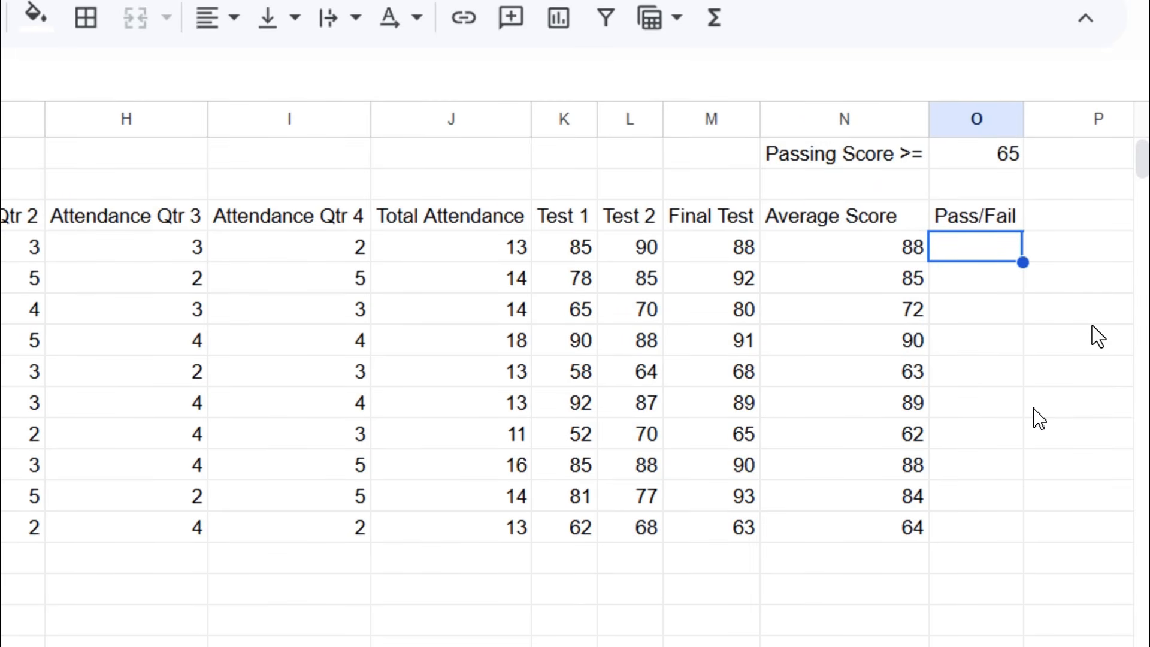
text(=if)
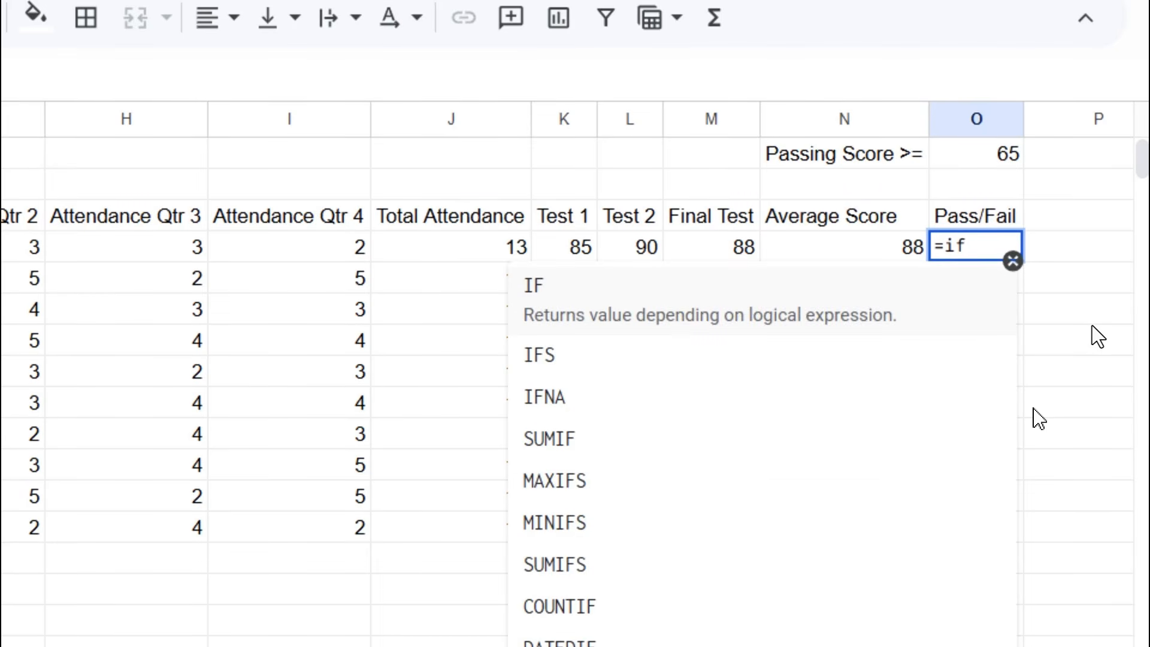
key(Tab)
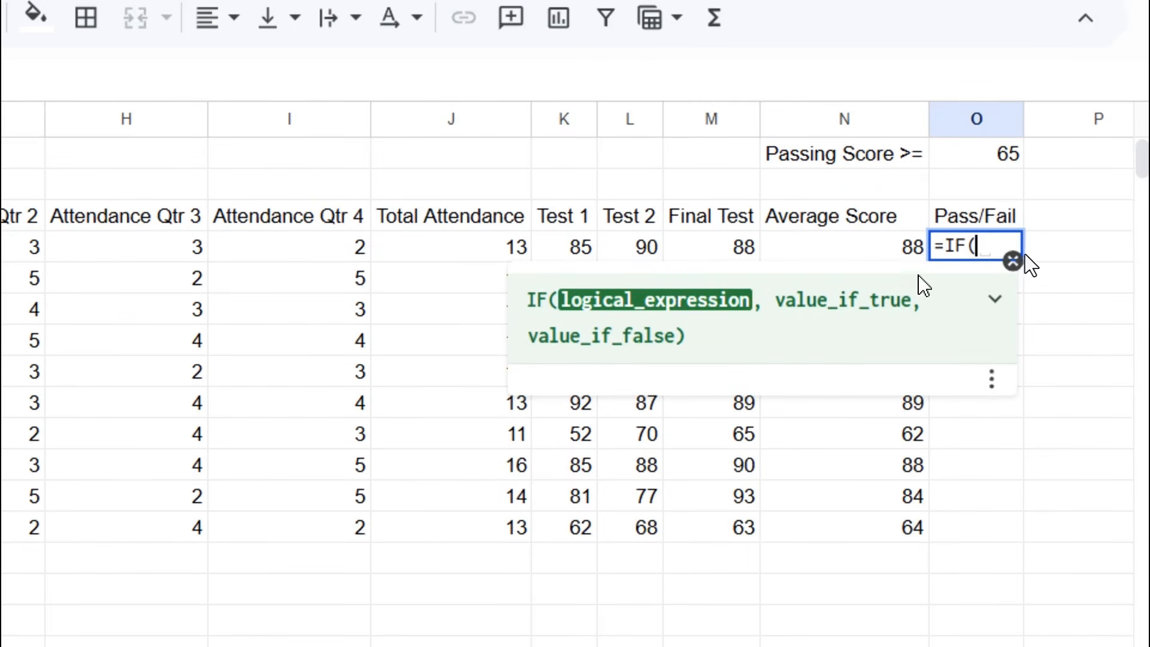
click(874, 253)
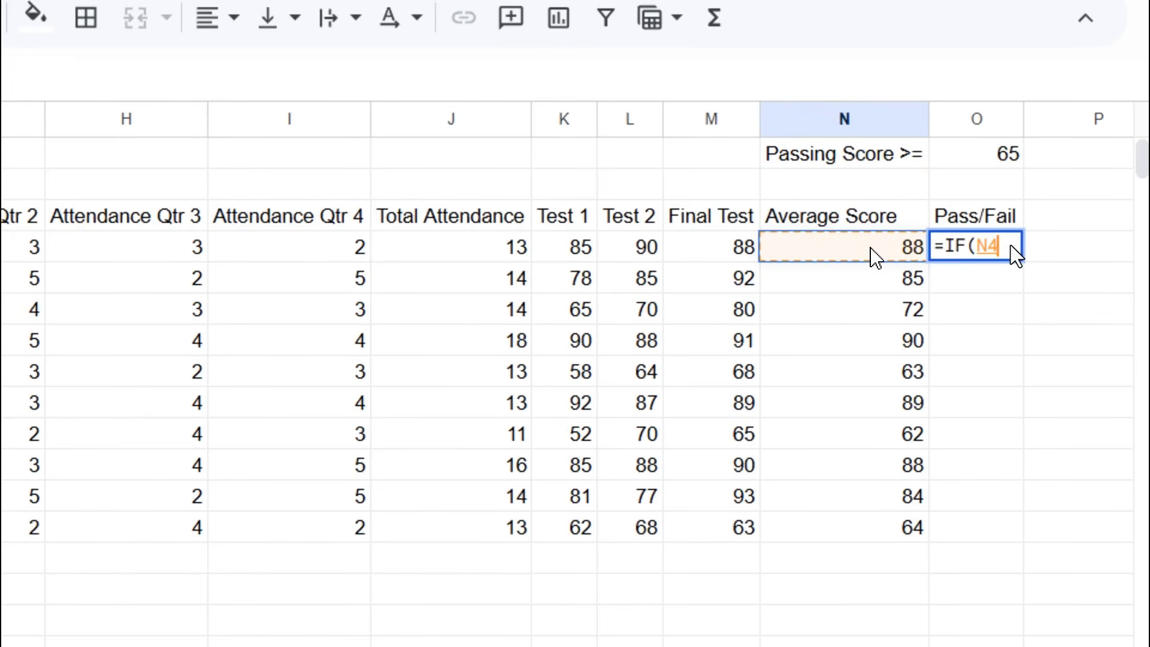
text(>=)
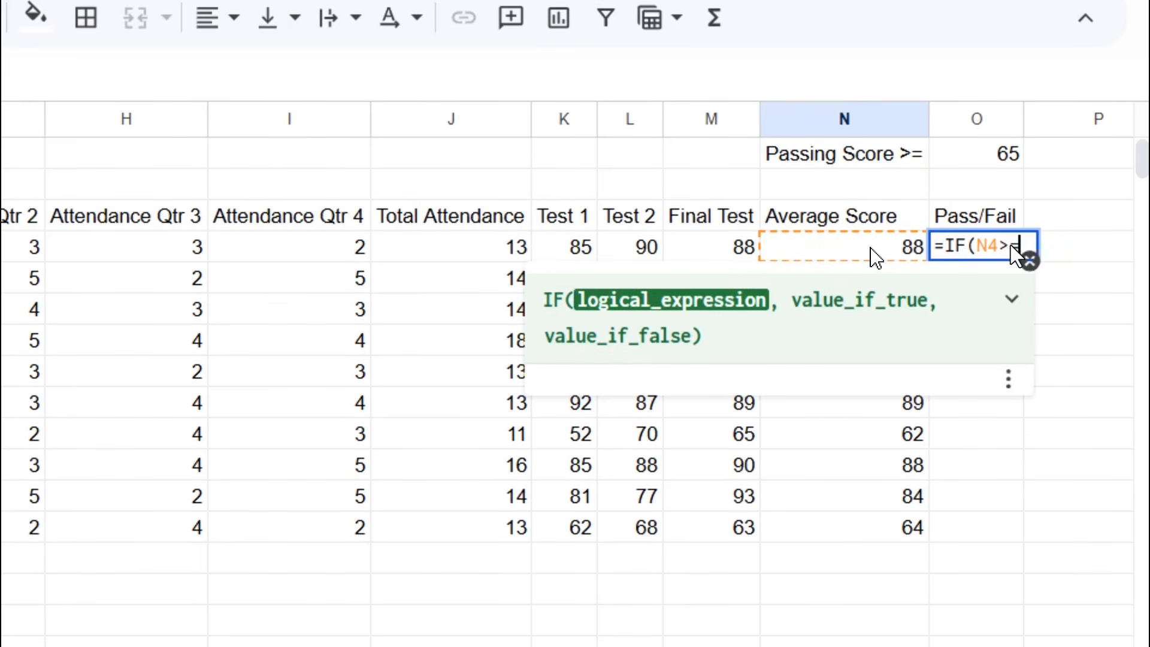
click(975, 153)
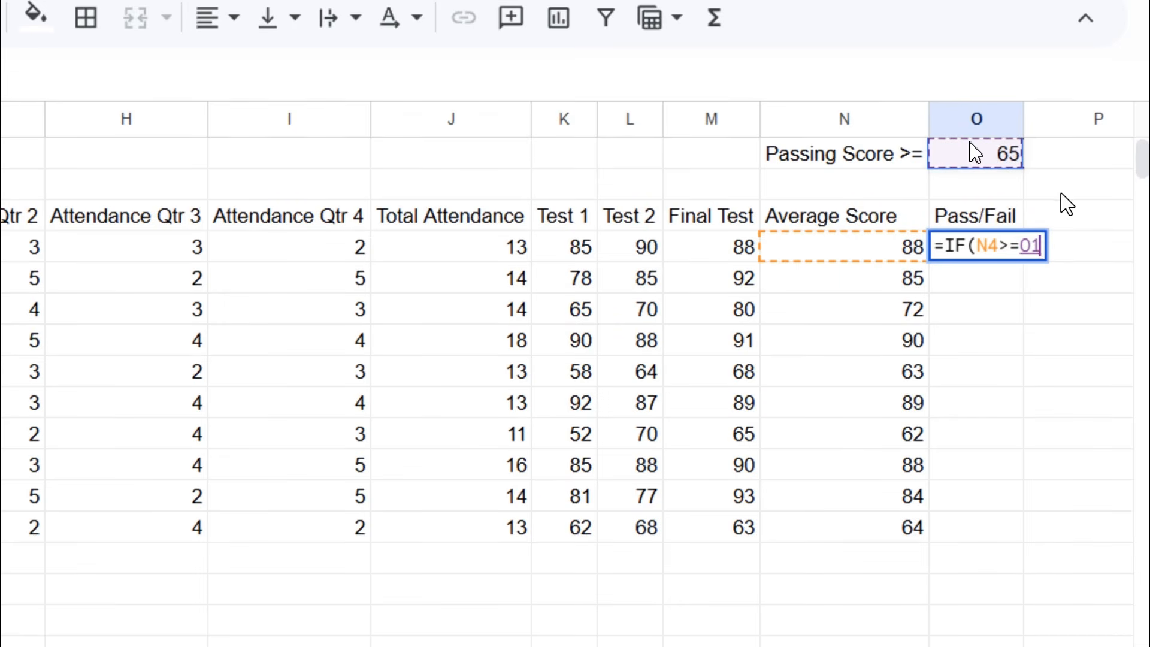
- Make the passing score reference absolute ($O$1) and finish with ,"Pass","Fail")
click(1021, 245)
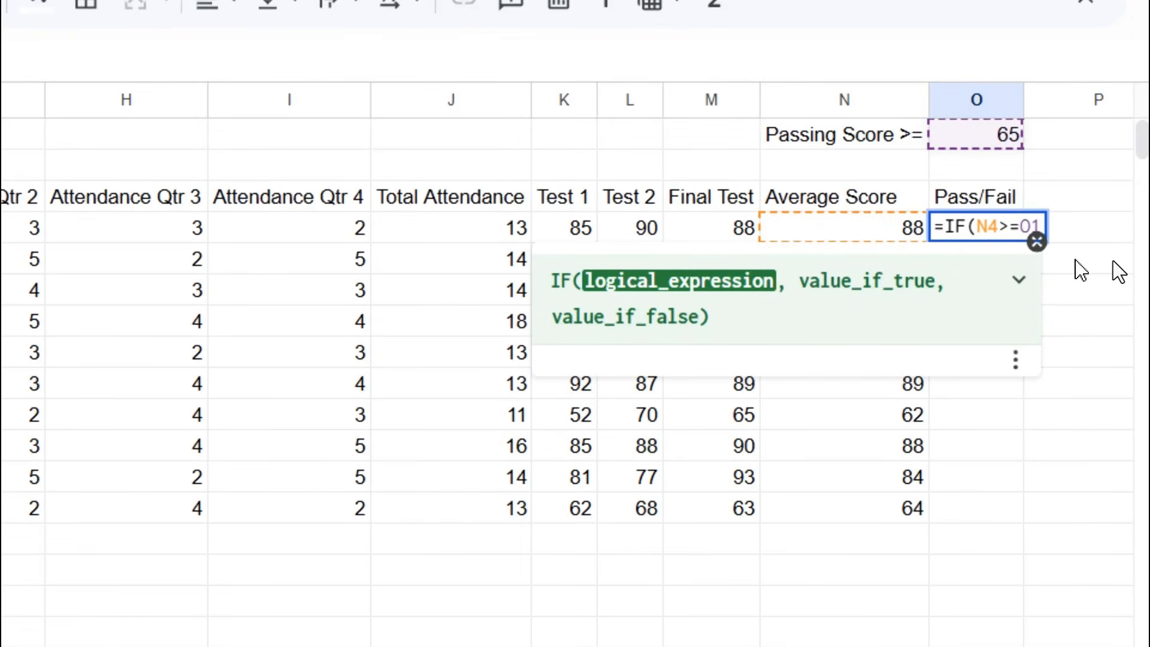
text($)
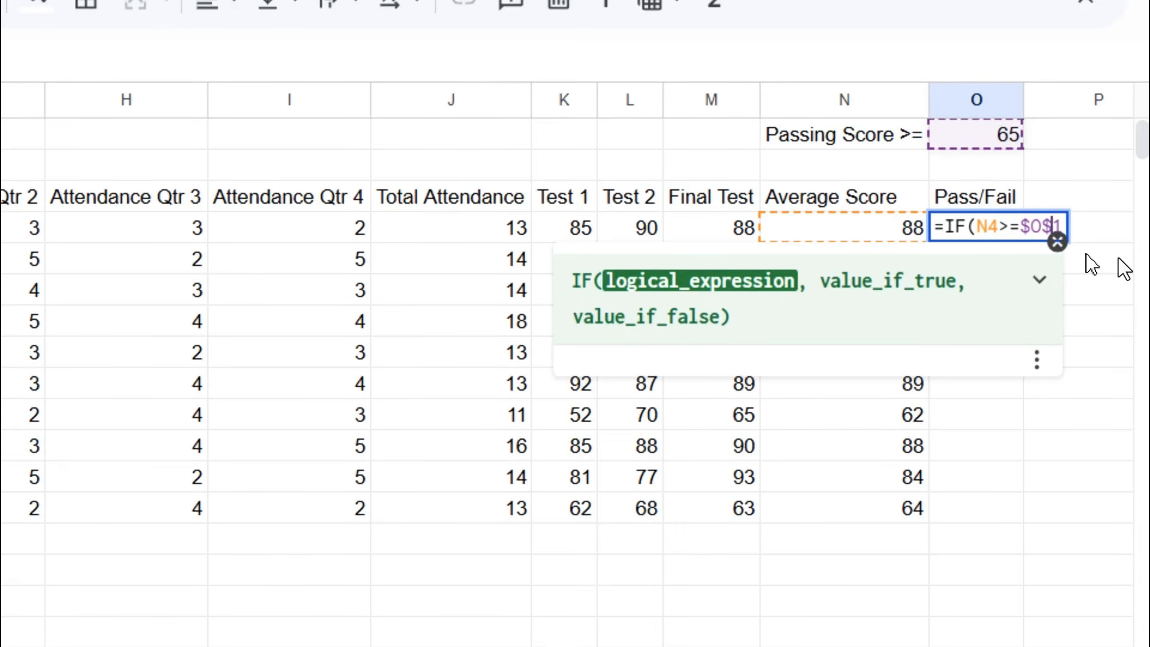
click(1033, 224)
key(BackSpace)
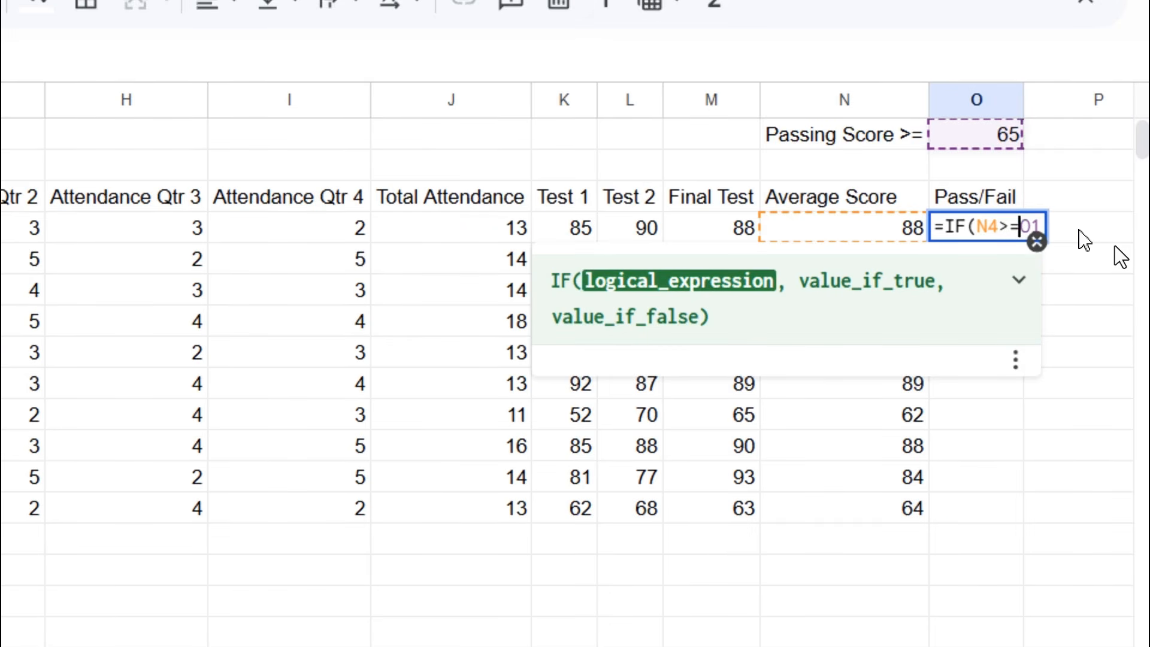
key(F4)
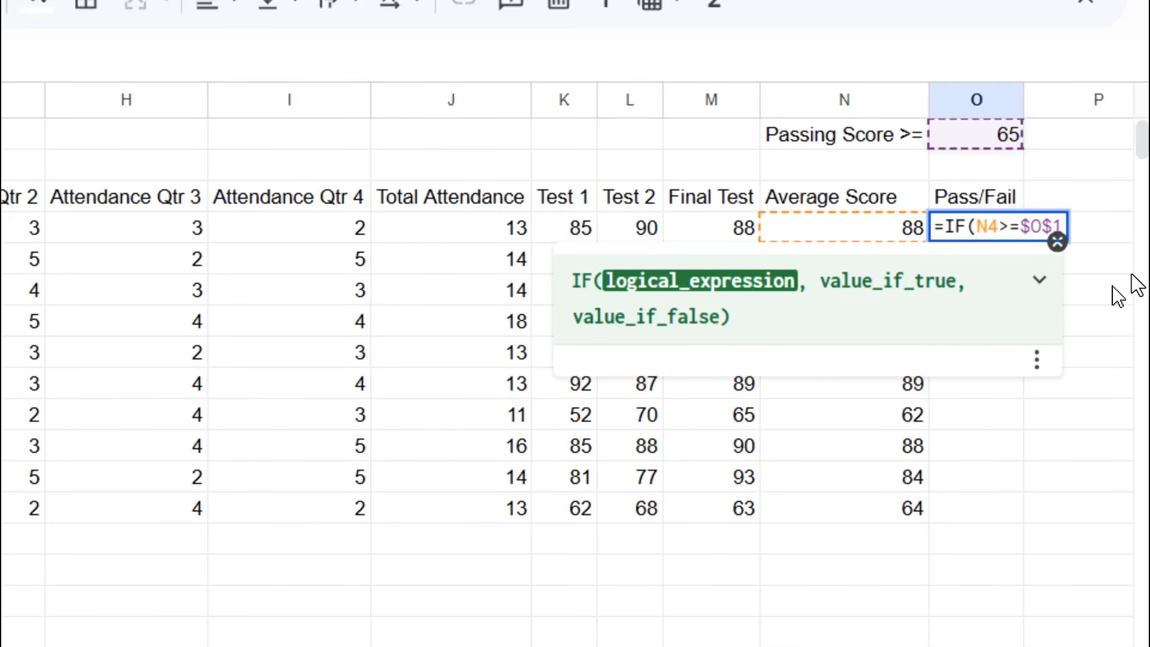
text(,")
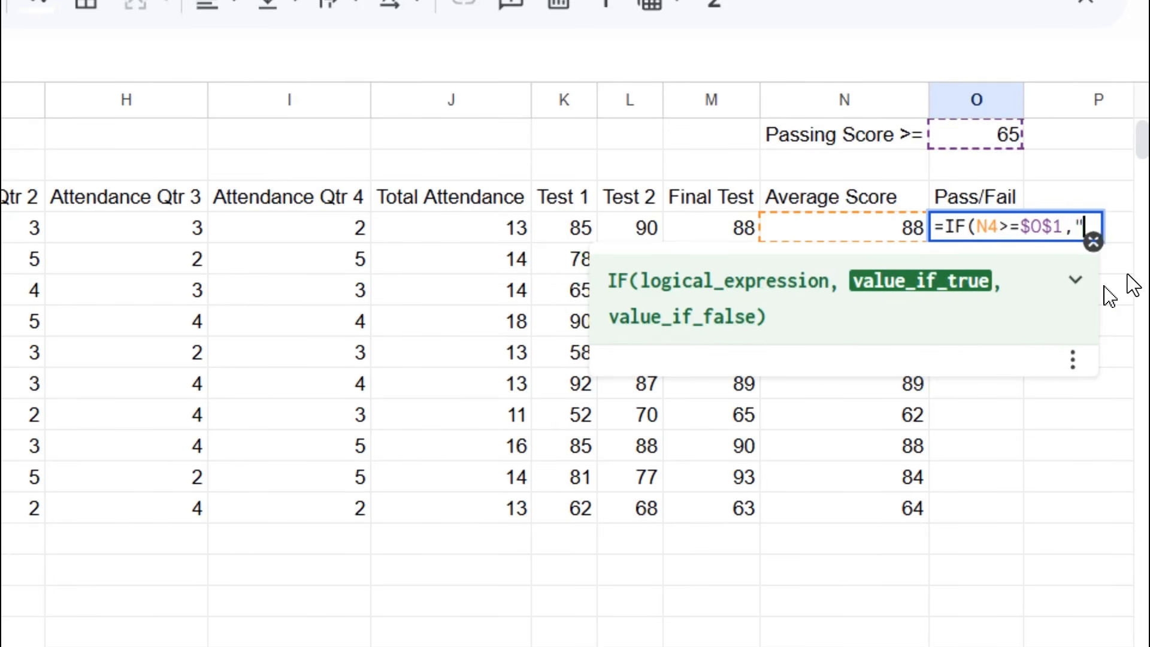
text(Pass)
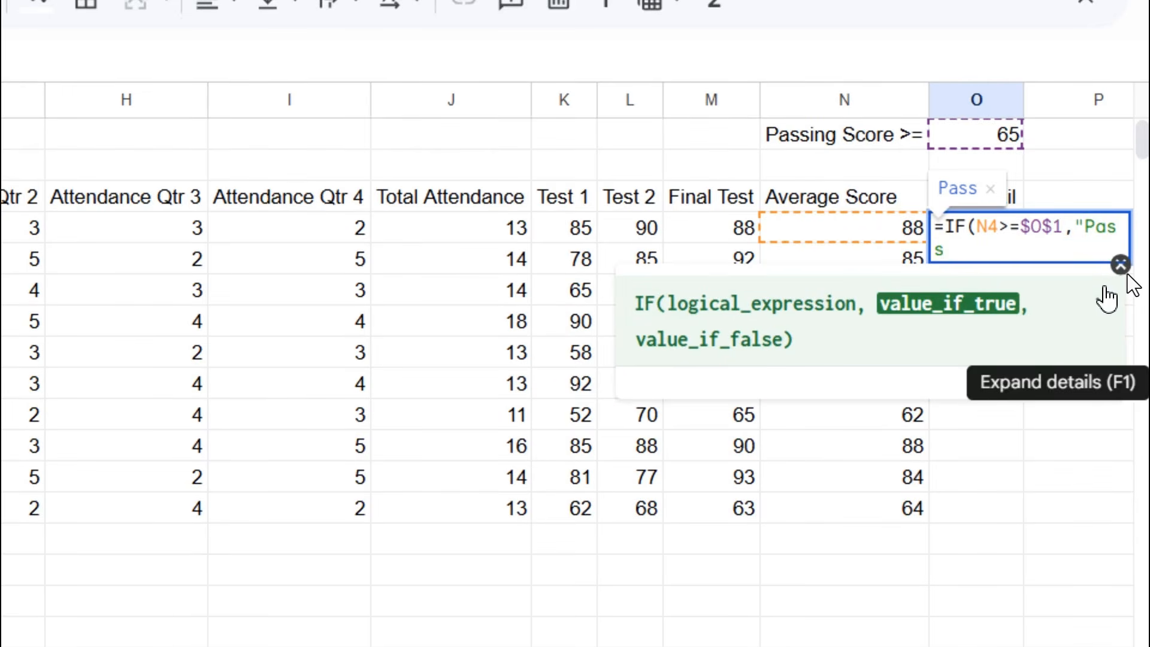
text(","F)
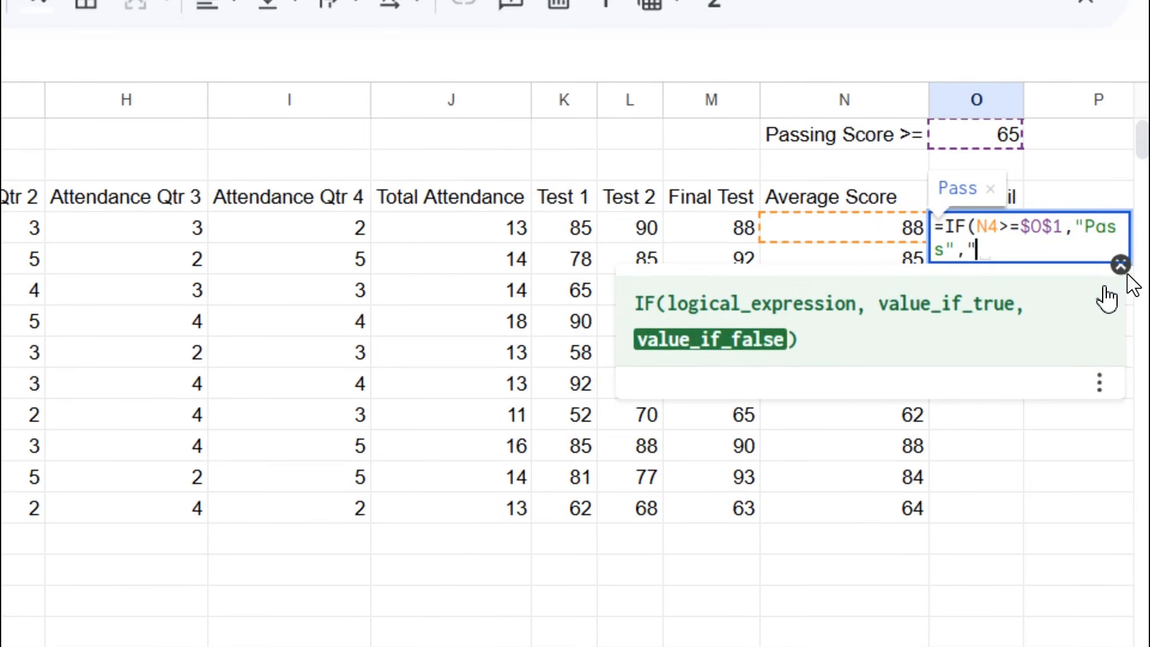
text(ail"))
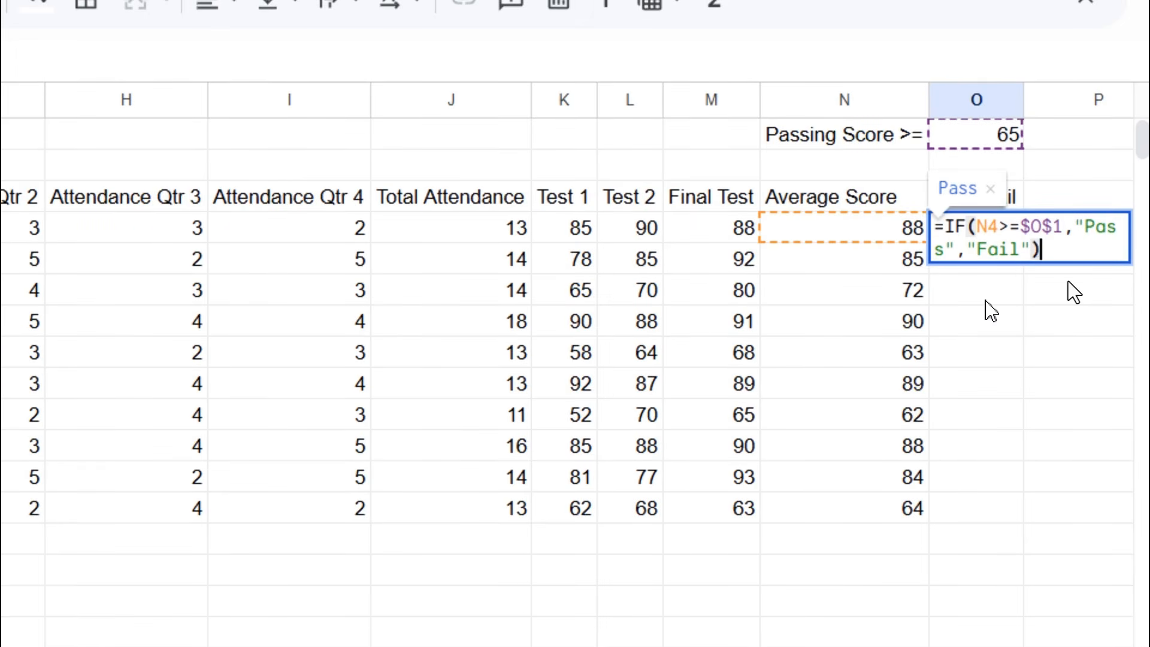
- Commit O4's formula, accept the autofill to O13, and verify O4–O6 reference $O$1
key(Return)
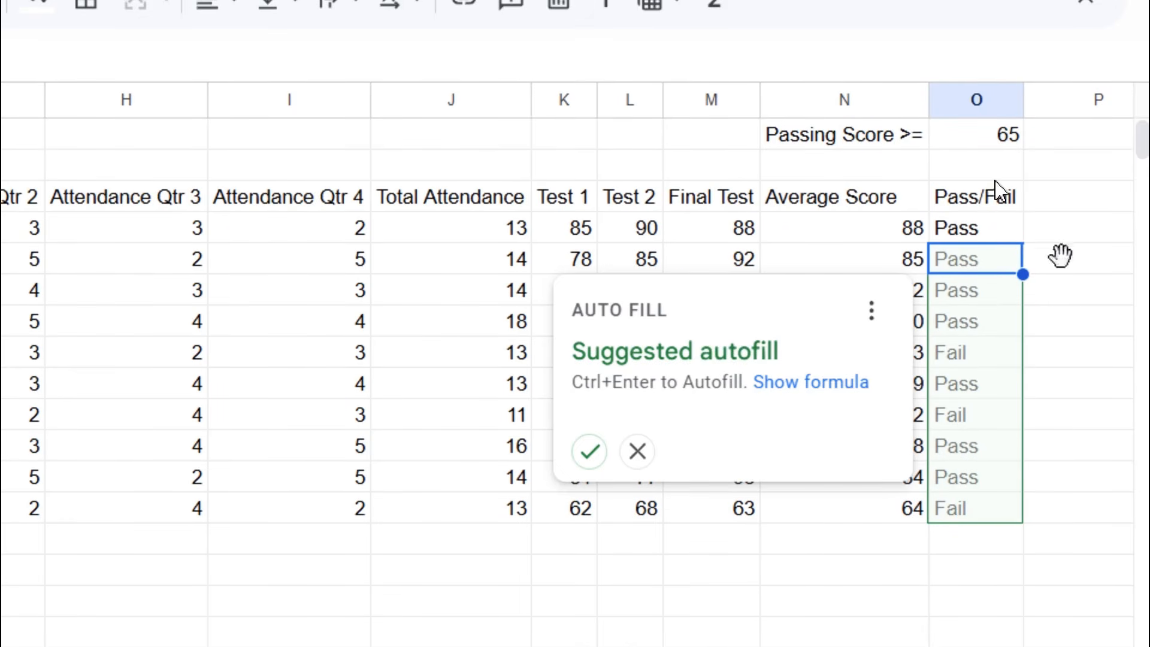
click(589, 454)
click(994, 226)
key(Return)
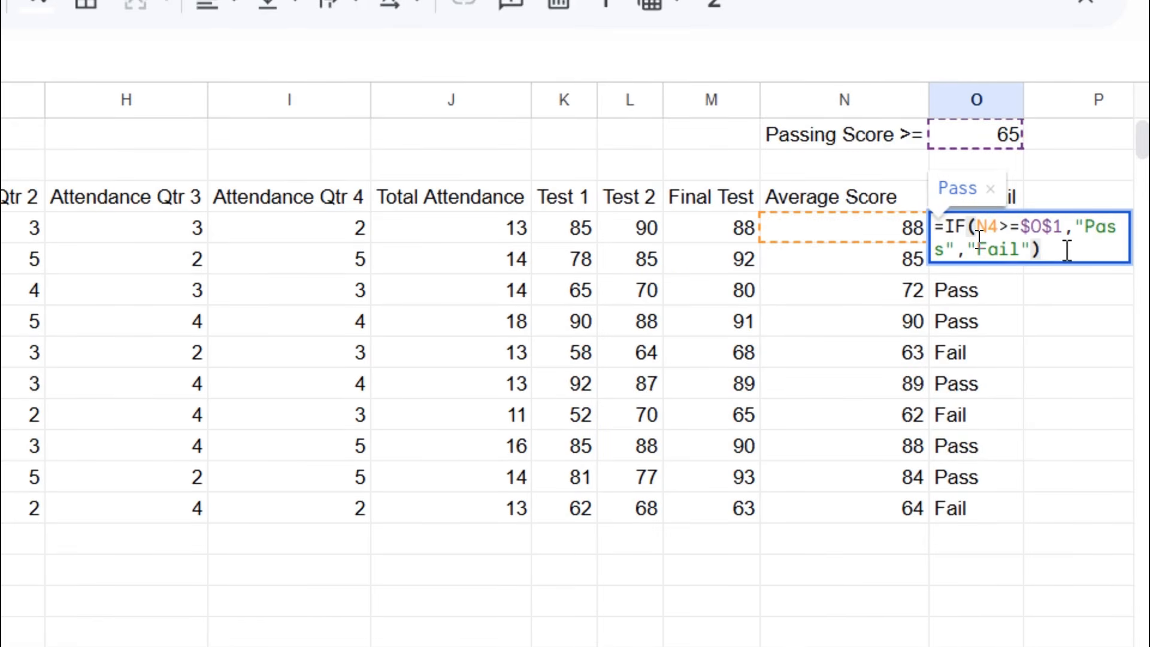
key(Return)
key(Return)
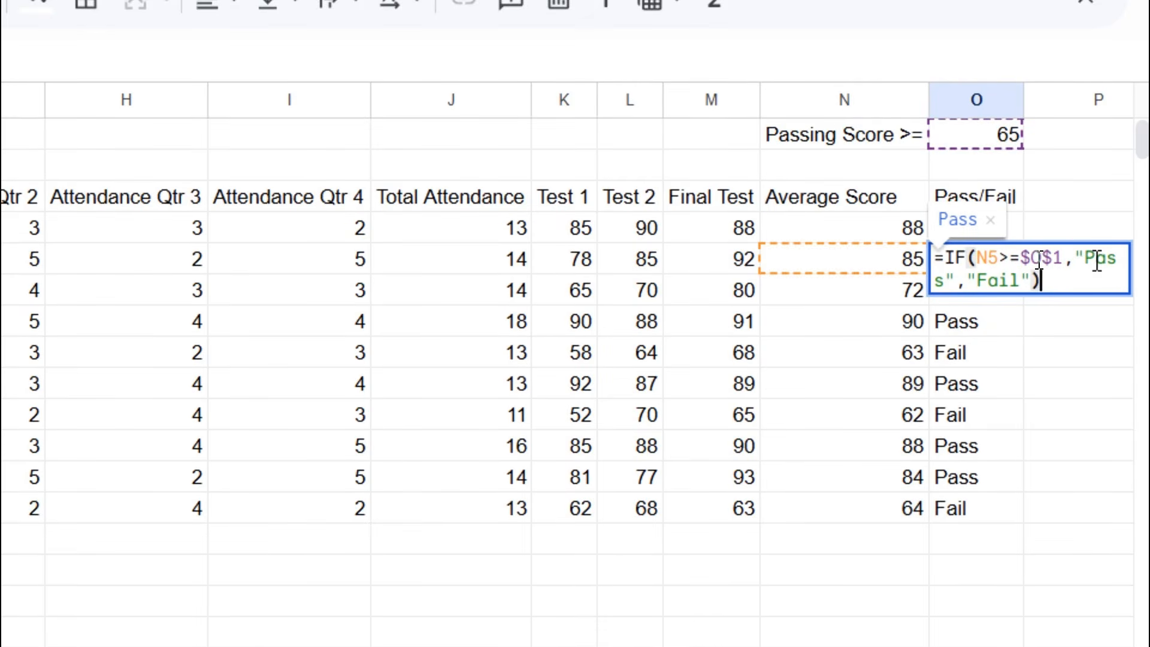
key(Return)
key(Return)
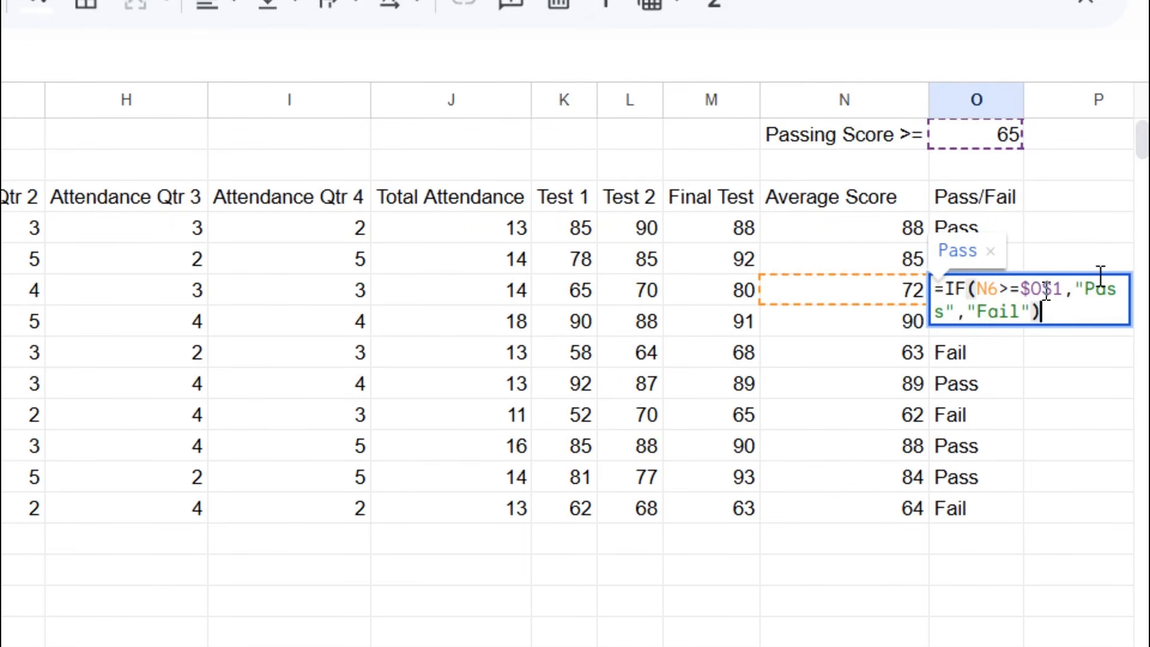
key(Return)
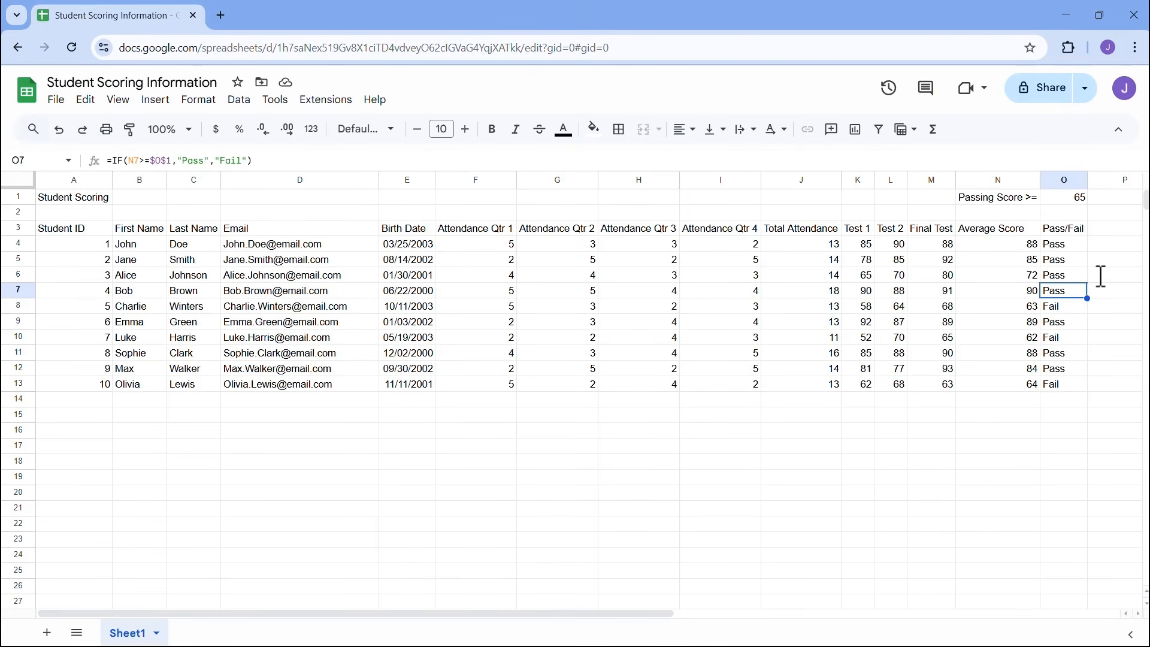
click(1075, 245)
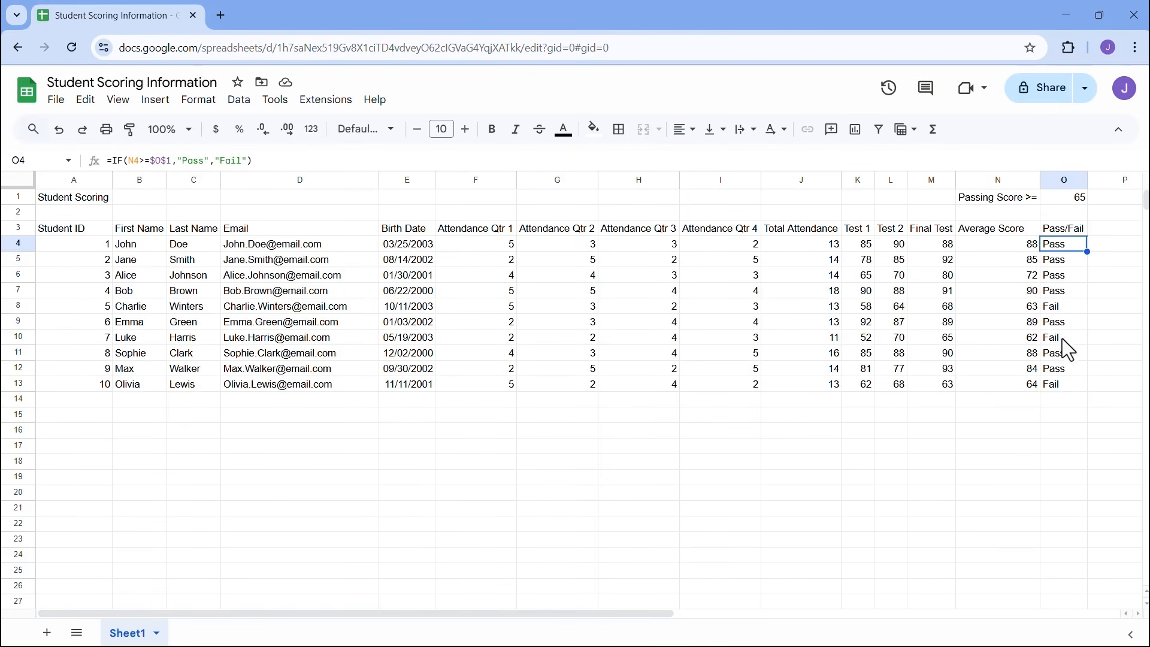
click(1028, 309)
click(1029, 339)
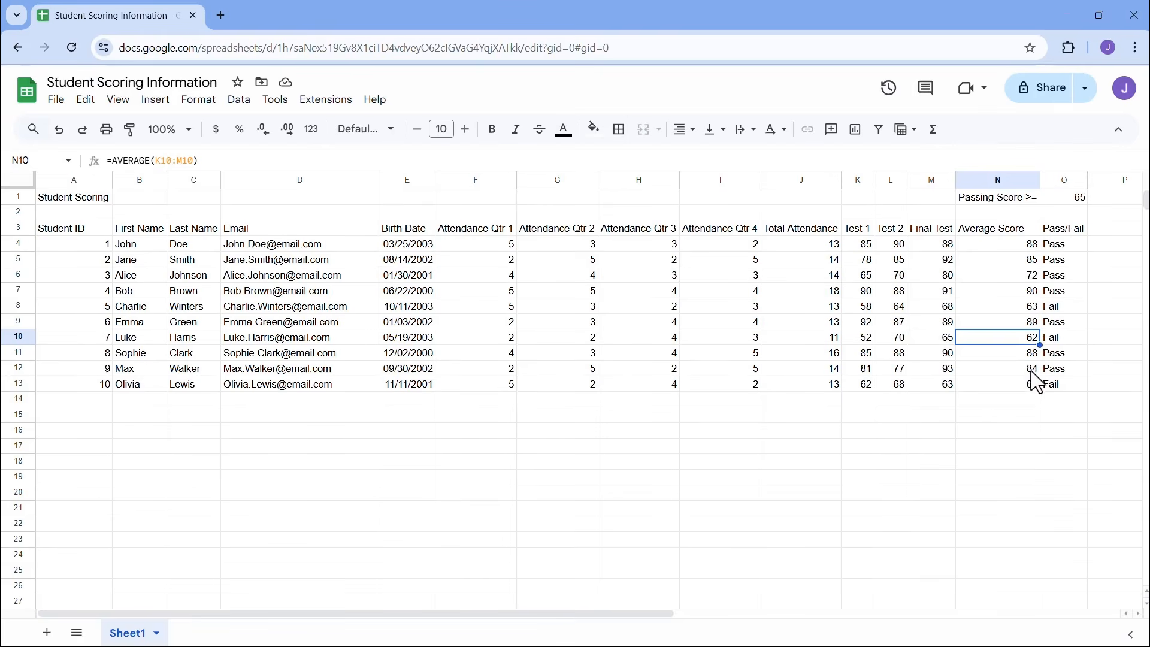
click(1024, 385)
click(1030, 352)
click(1029, 309)
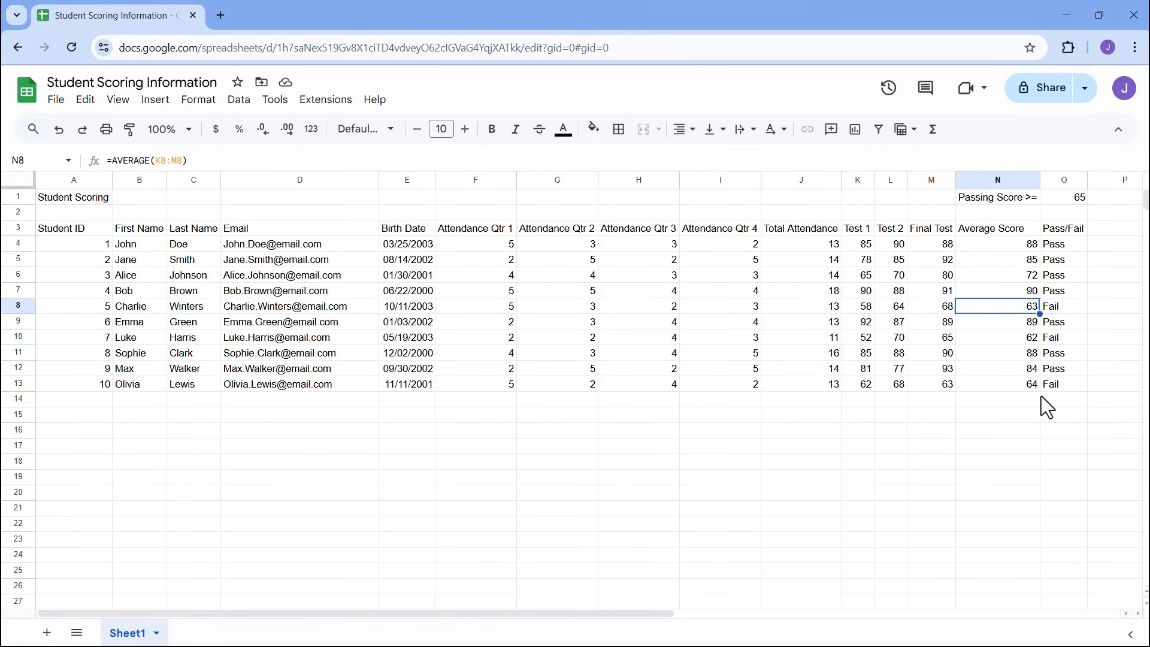
click(1002, 401)
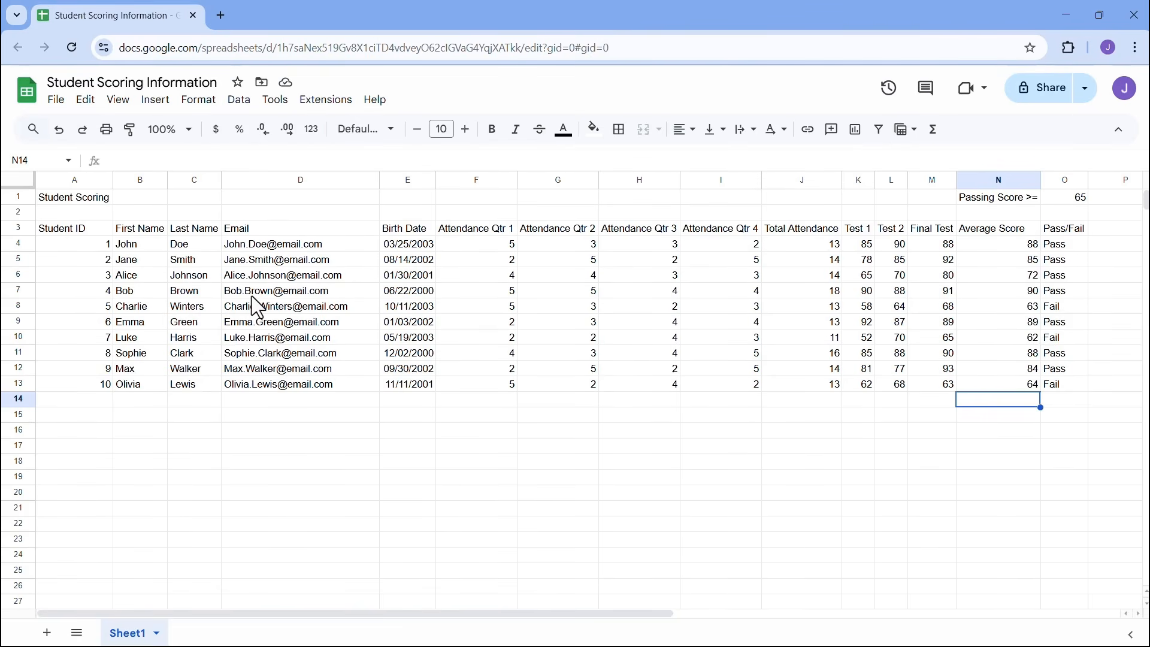
- Select the header row A3:O3 and make it bold
click(82, 228)
drag(80, 228, 1069, 227)
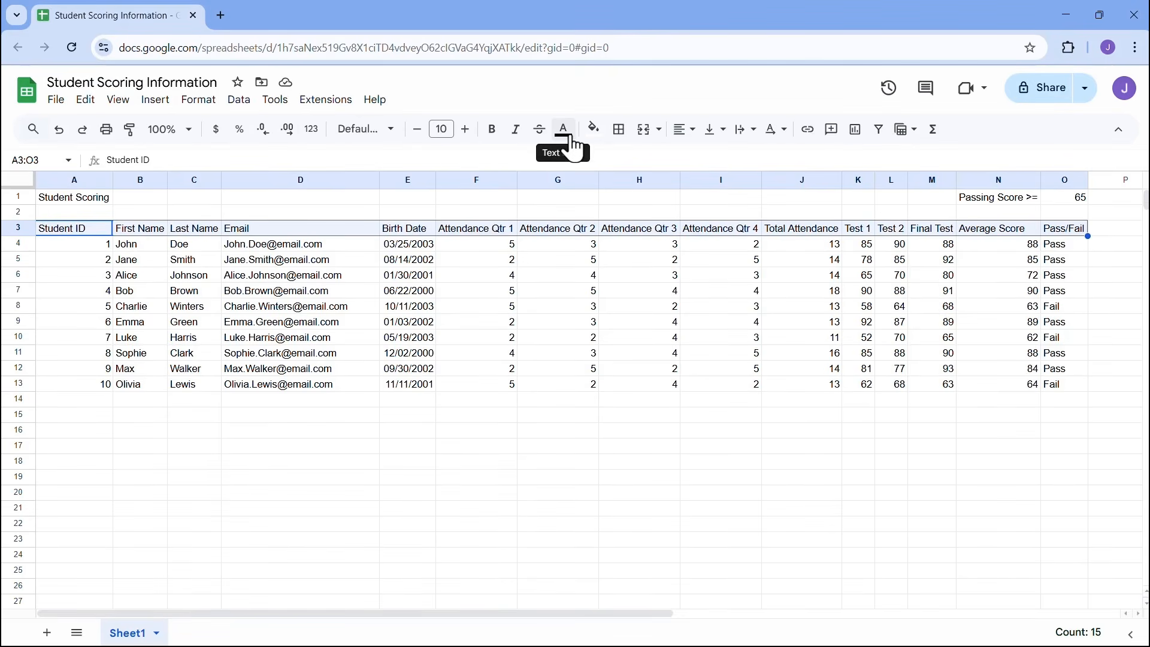
click(495, 141)
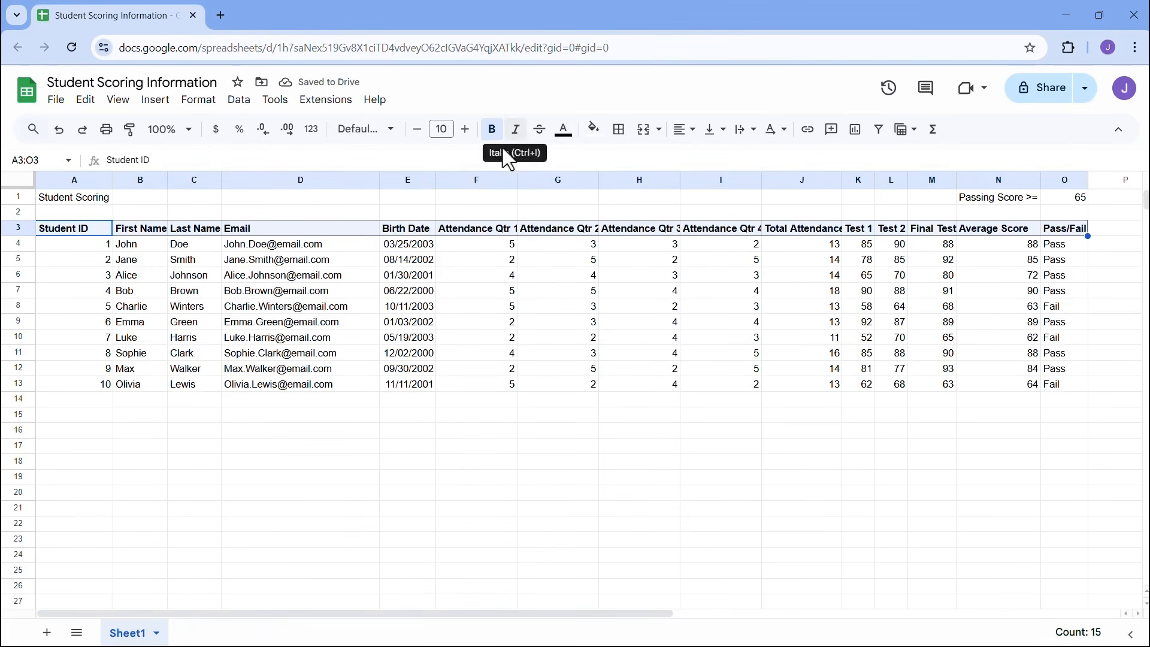
- Underline the header text and fill the row with light cyan
click(201, 102)
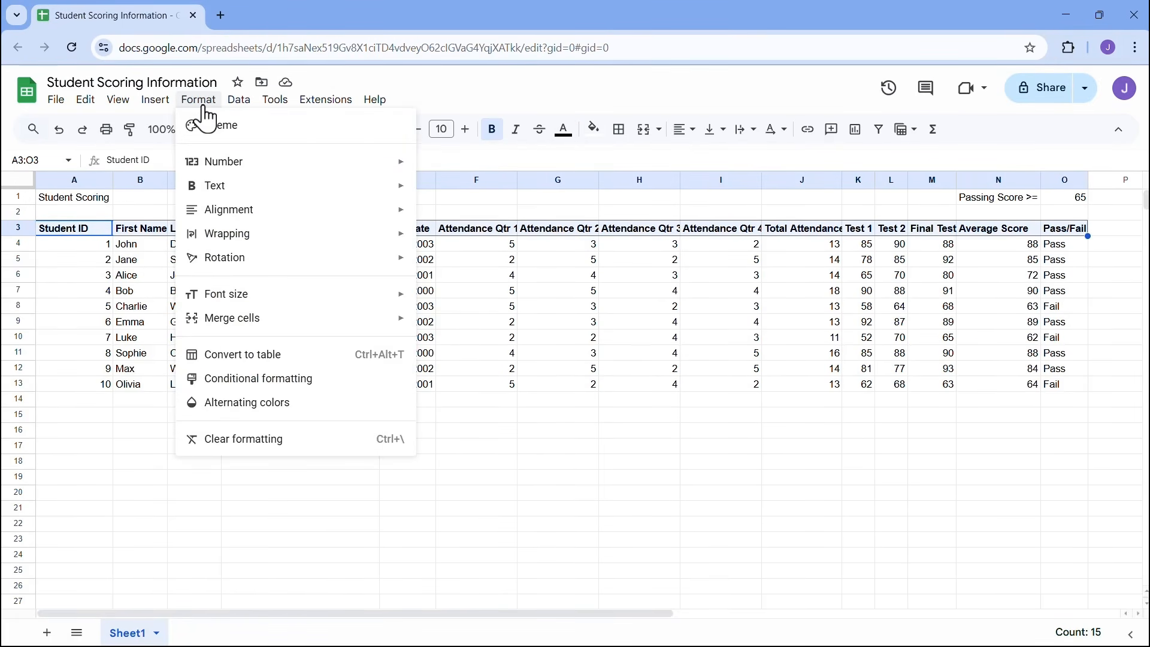
mouse_move(290, 192)
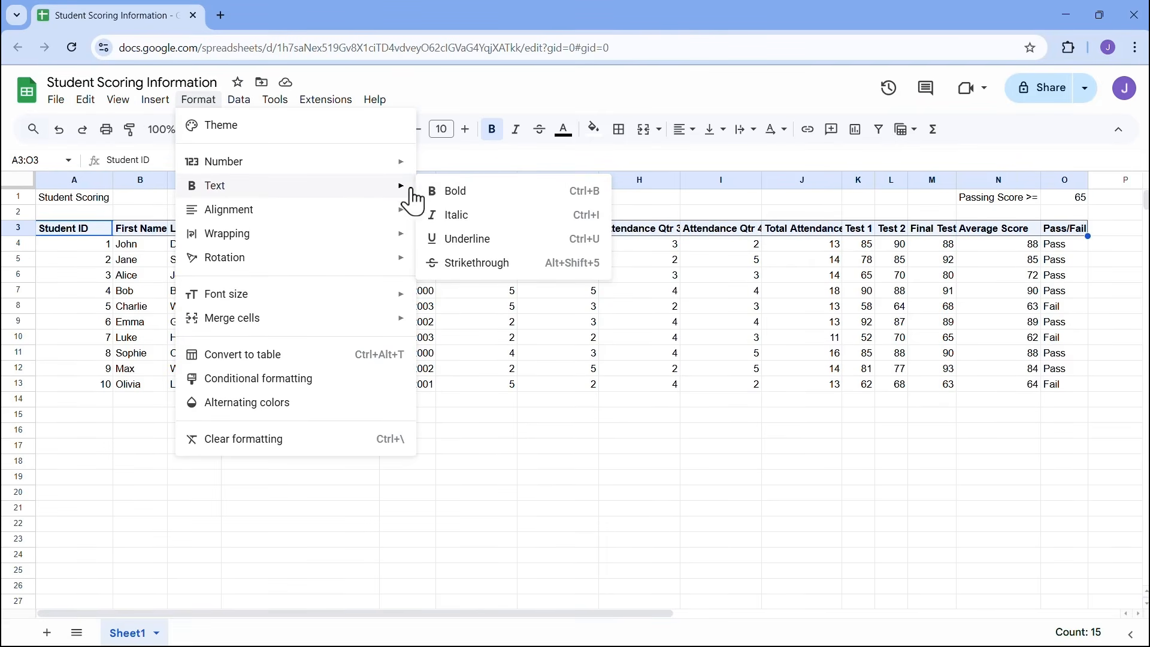
click(478, 240)
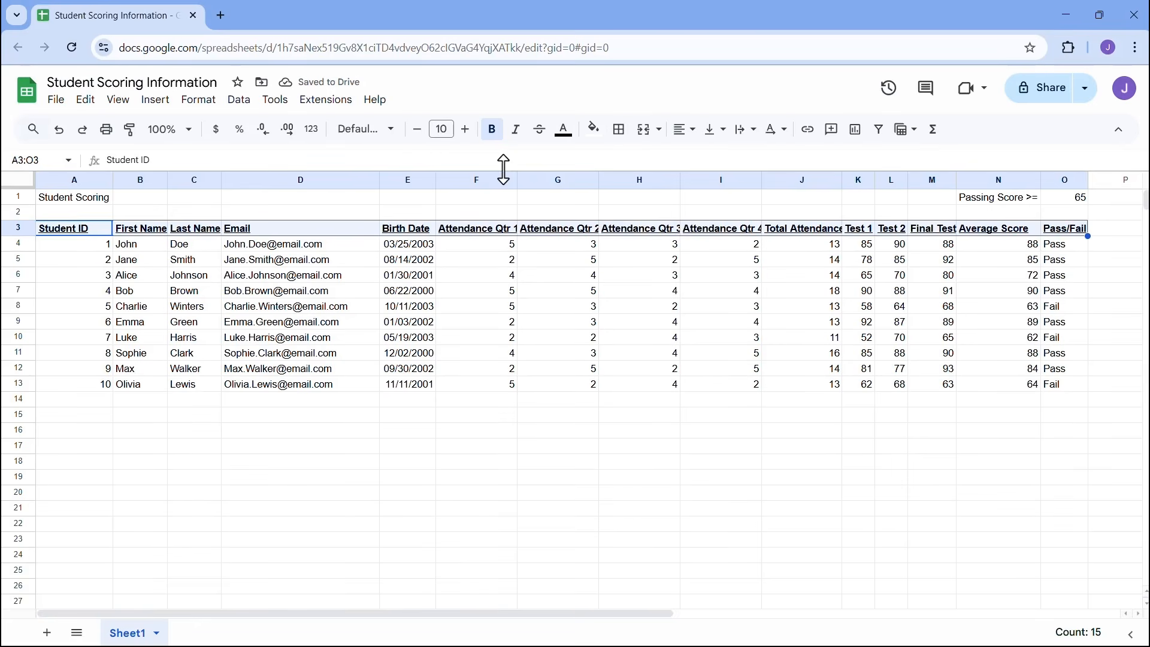
click(593, 130)
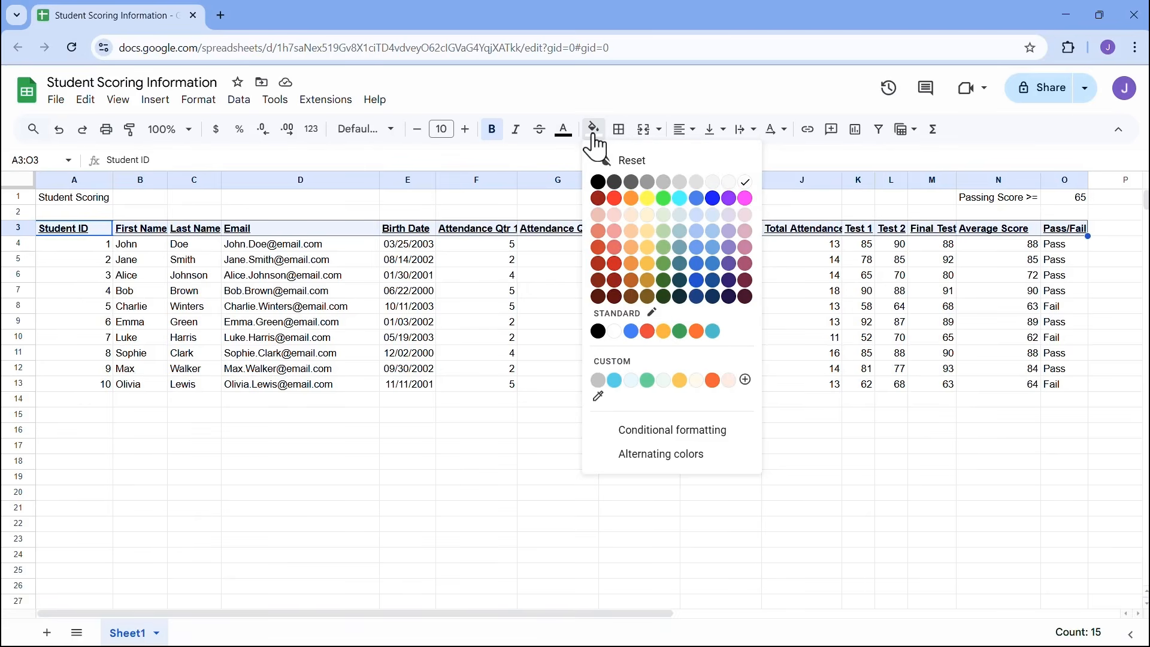
click(615, 381)
click(541, 310)
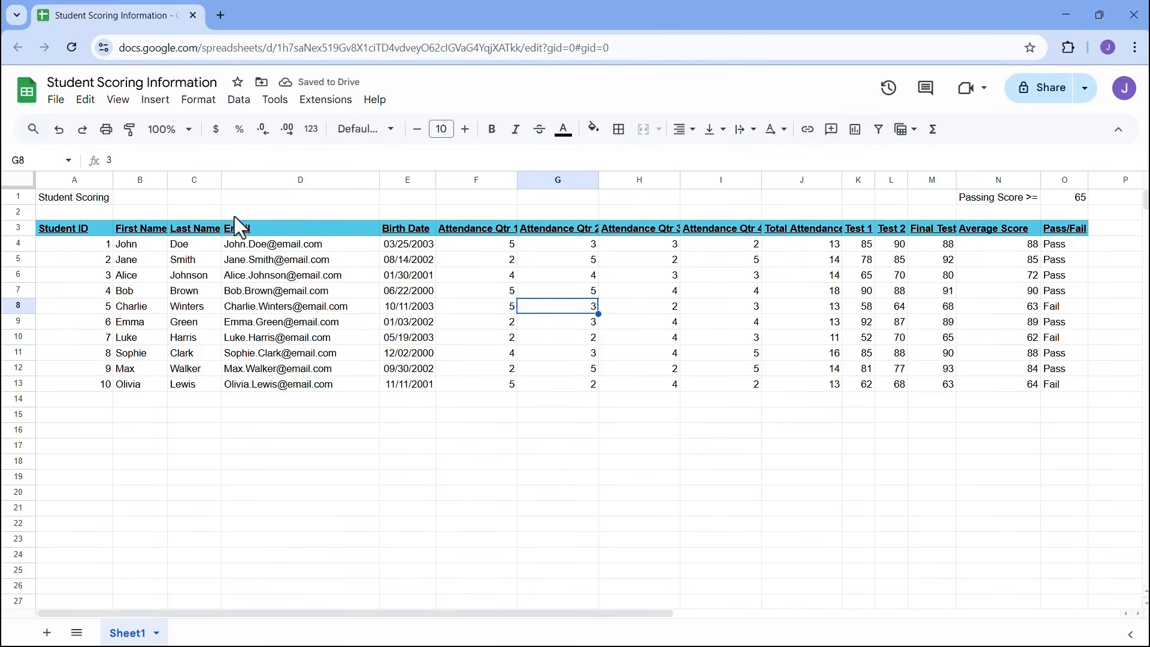
- Auto-fit all columns, undo the header bold, underline and fill, then auto-fit again
click(24, 179)
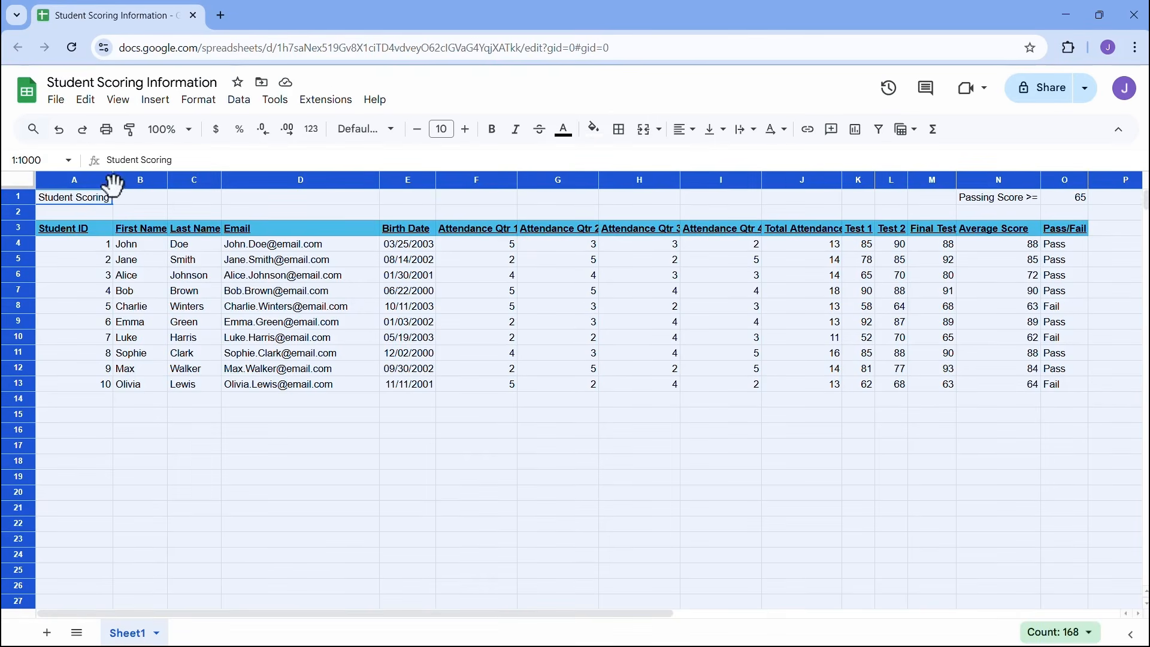
double_click(111, 179)
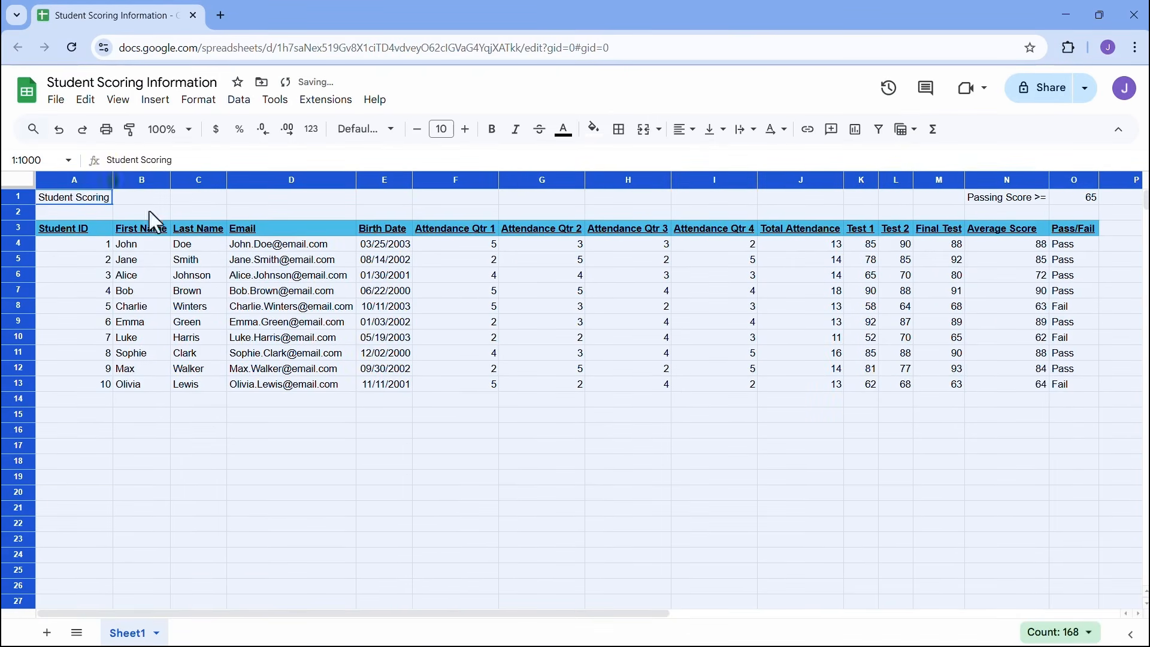
click(599, 291)
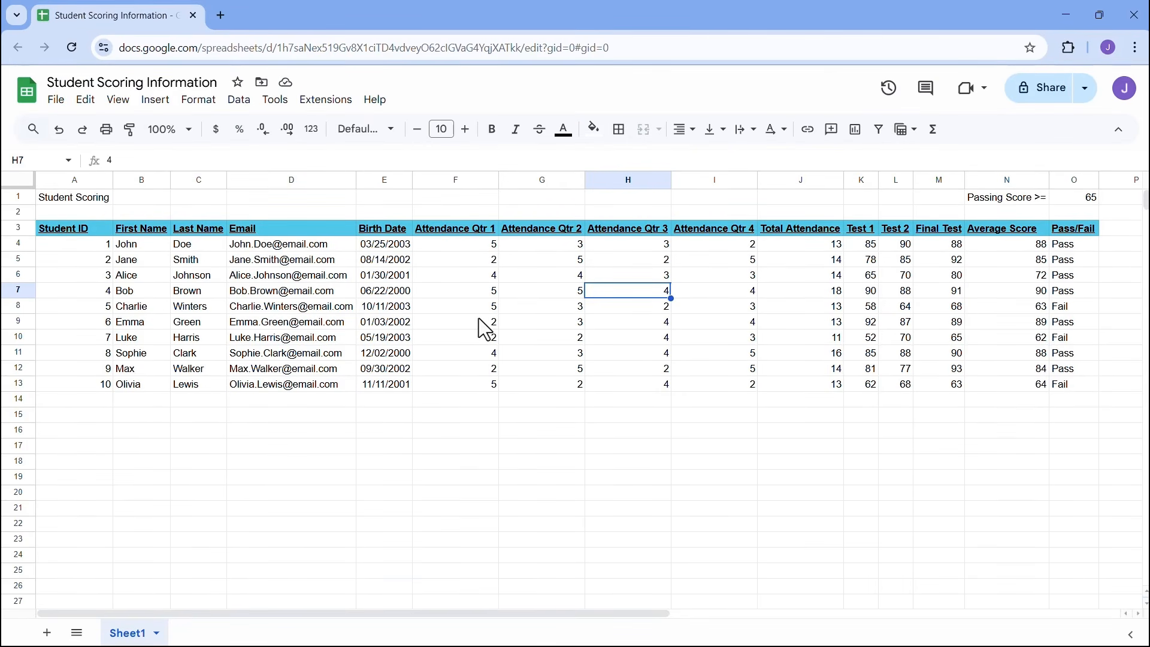
key(ctrl+z)
key(ctrl+z)
key(ctrl+z)
key(ctrl+z)
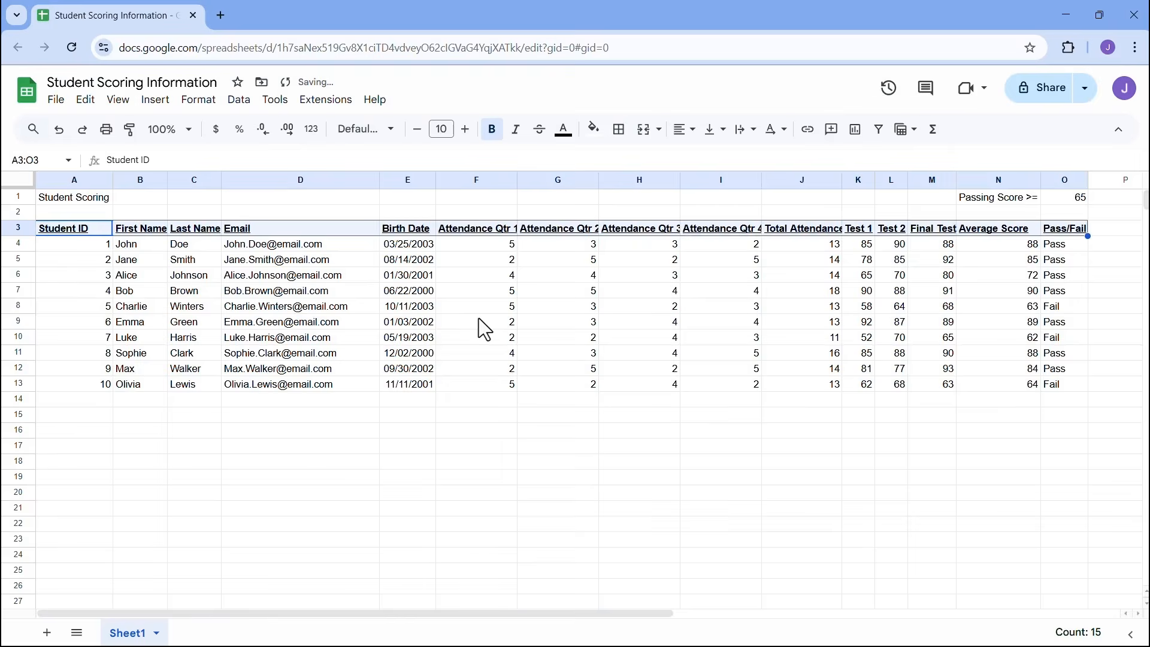
click(12, 181)
double_click(112, 182)
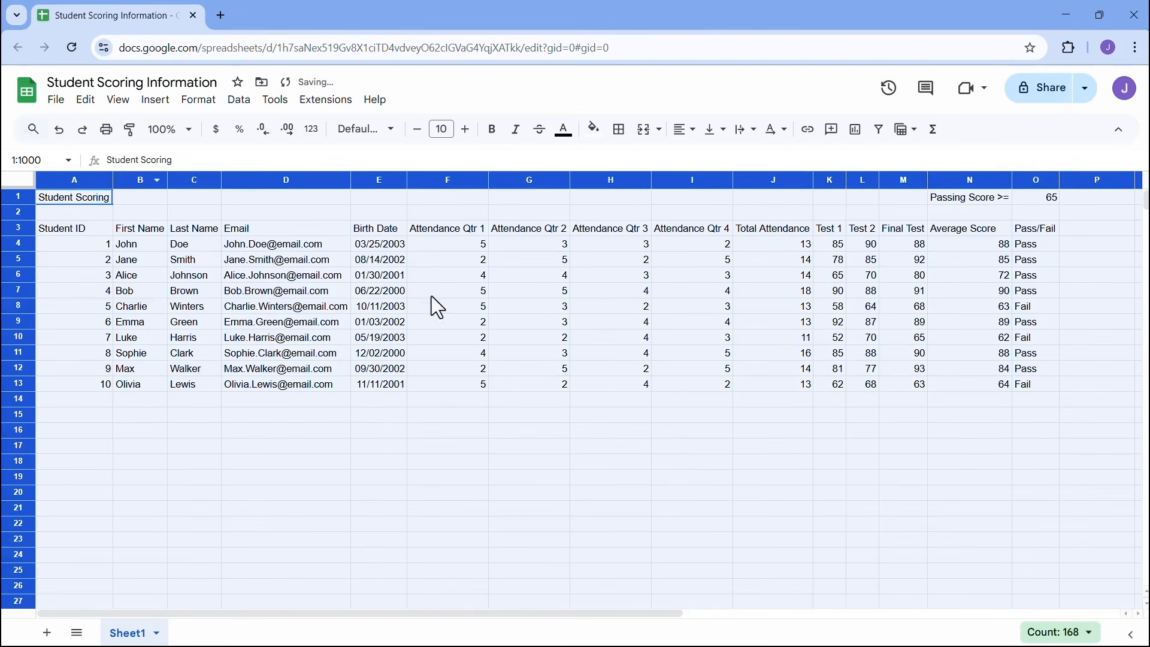
click(451, 293)
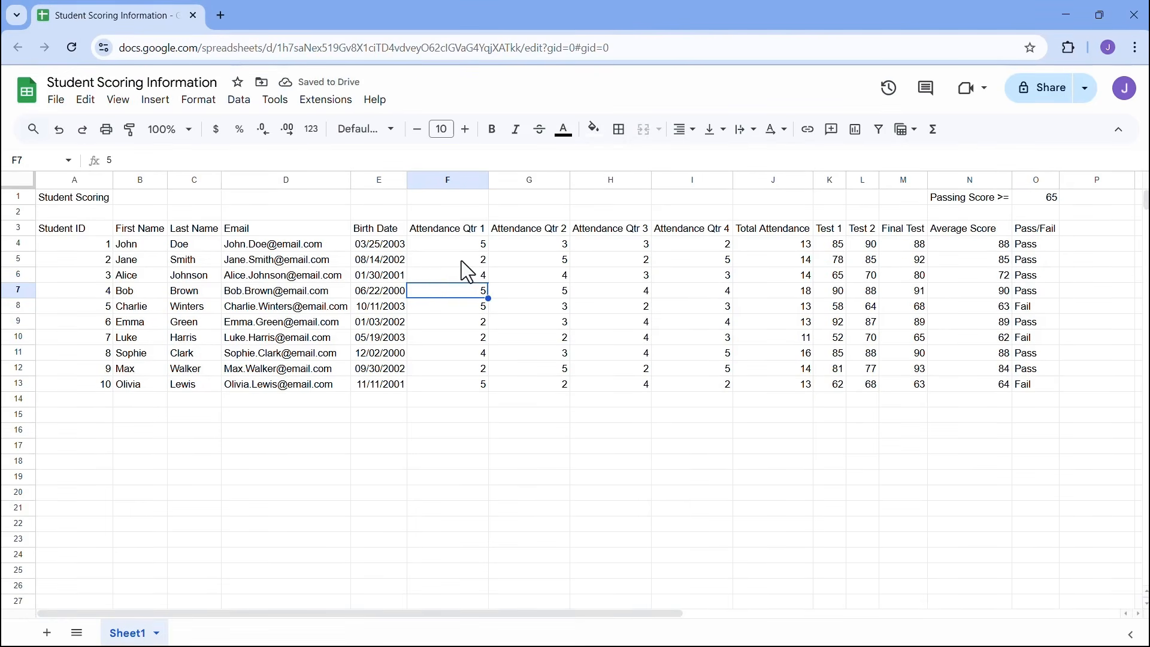
click(198, 101)
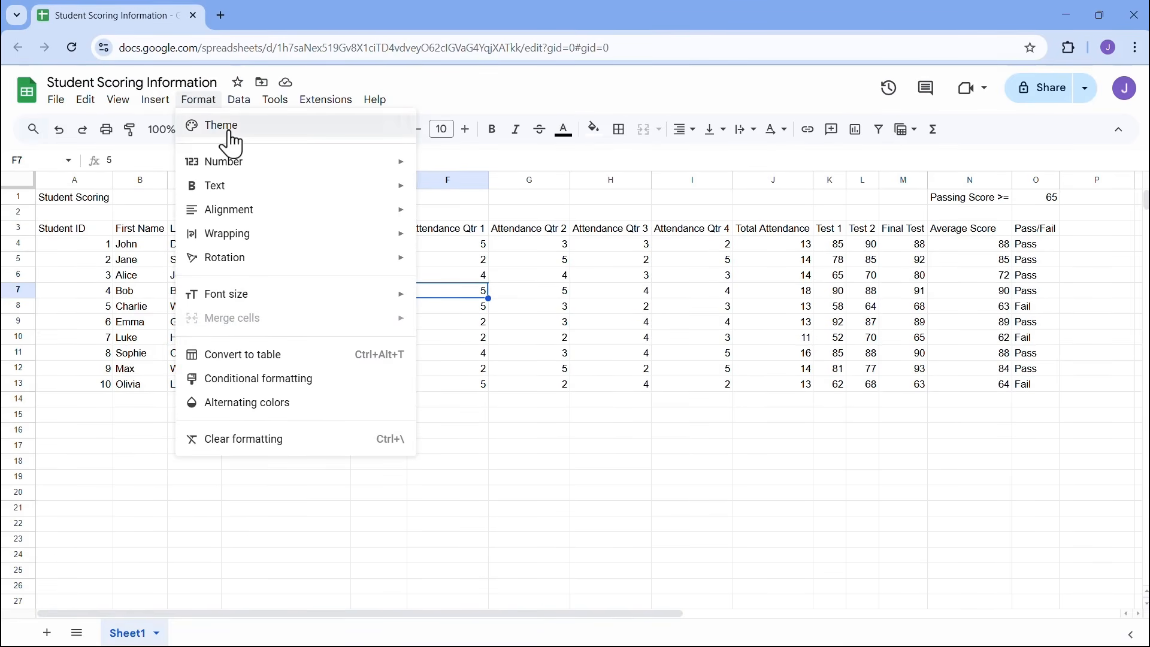
click(224, 130)
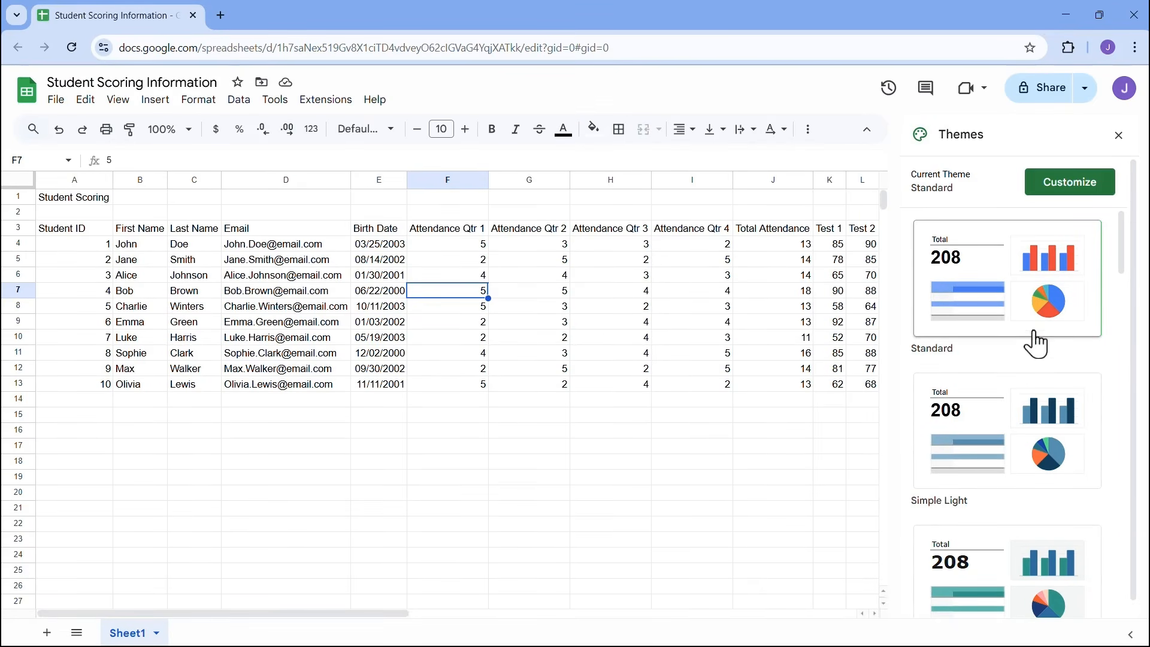
scroll(1041, 351, down, 4)
scroll(1041, 350, down, 5)
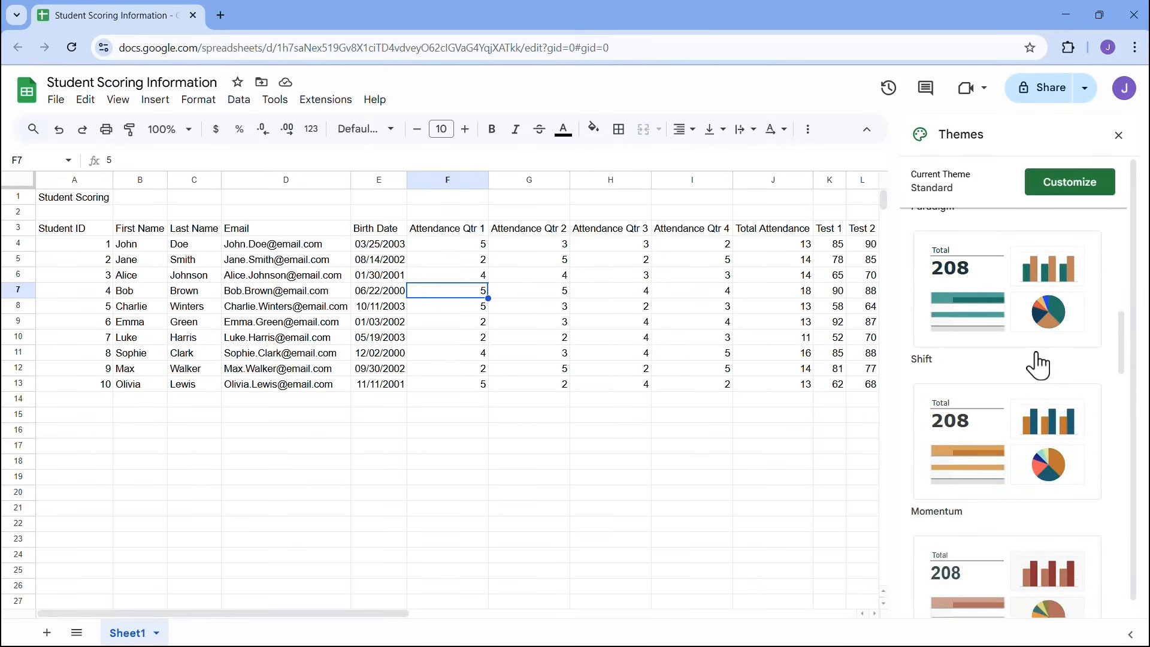
click(1118, 135)
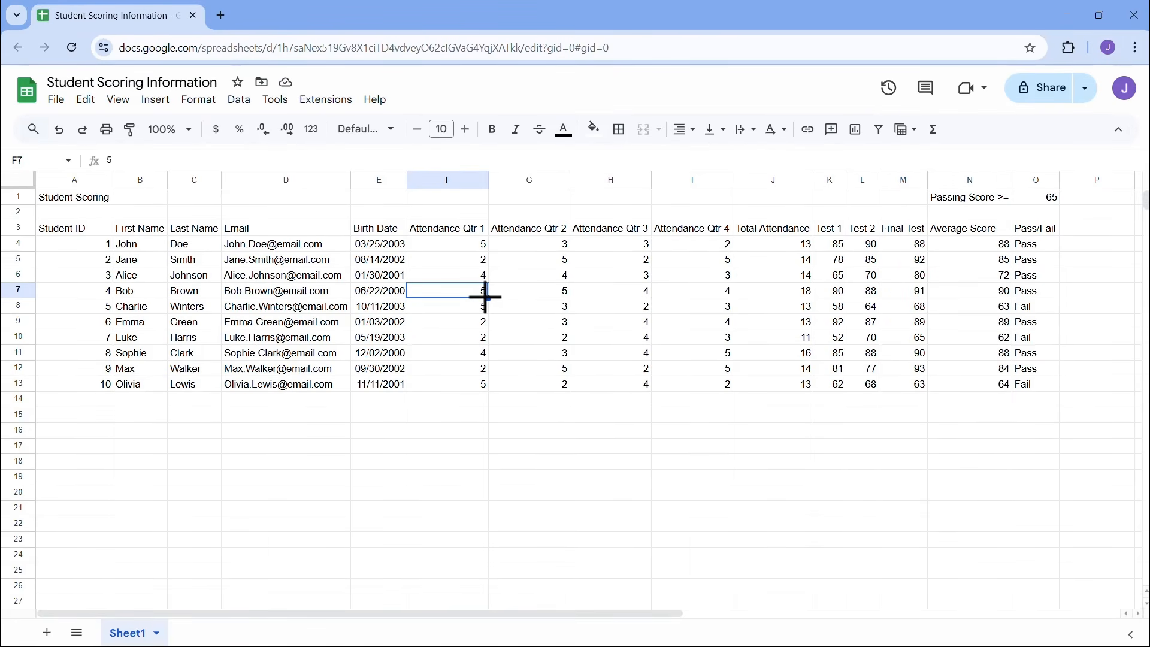
click(198, 99)
- Apply the cyan alternating-colours style to A3:O13 with grey as the second band colour
click(208, 103)
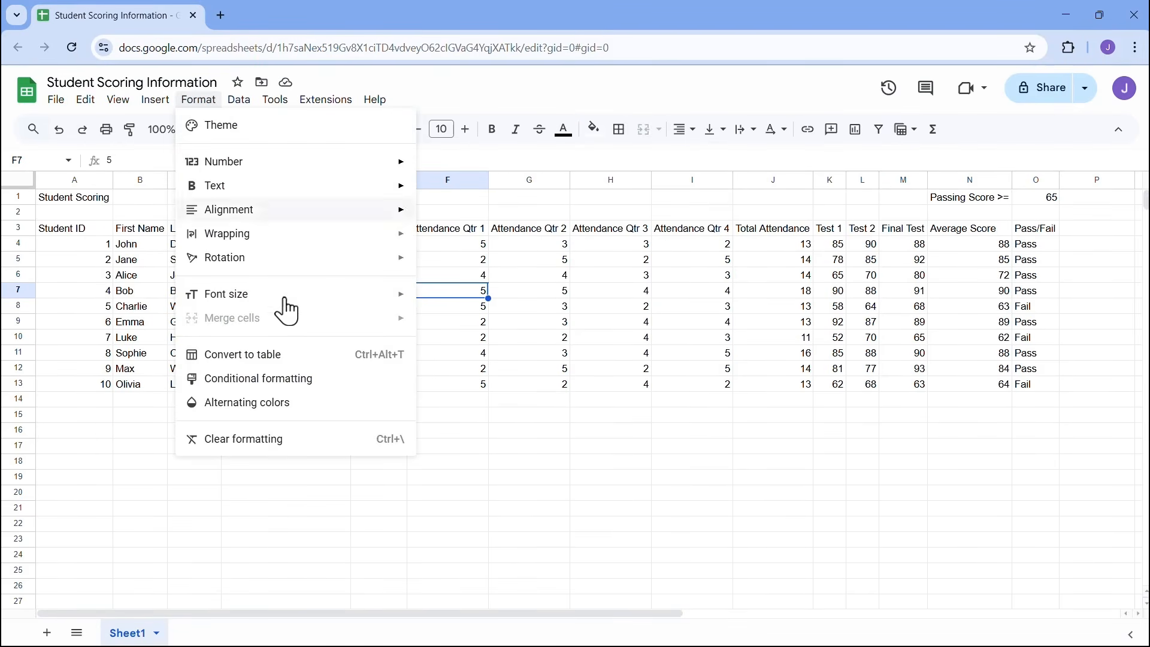
click(301, 403)
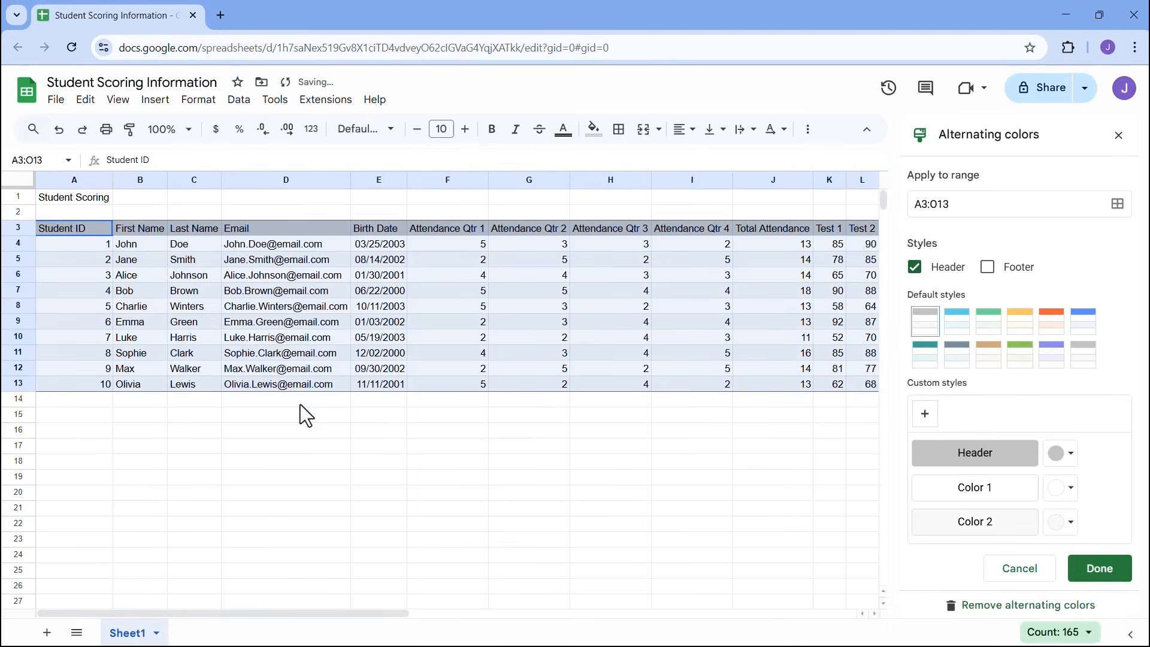
click(956, 333)
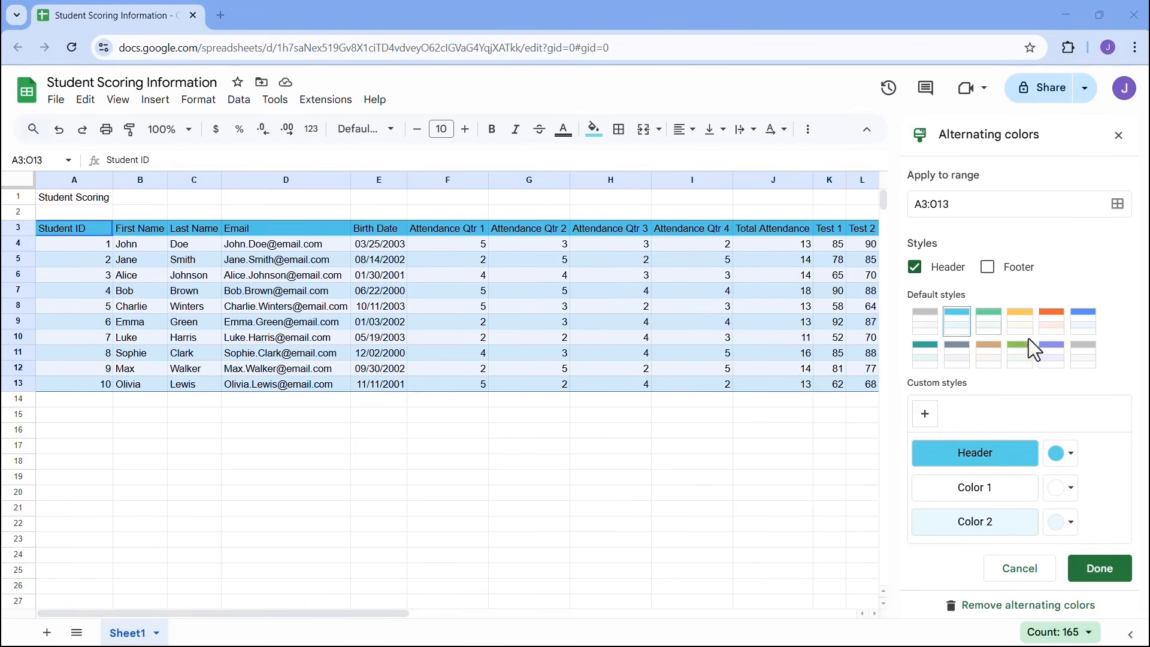
click(1084, 337)
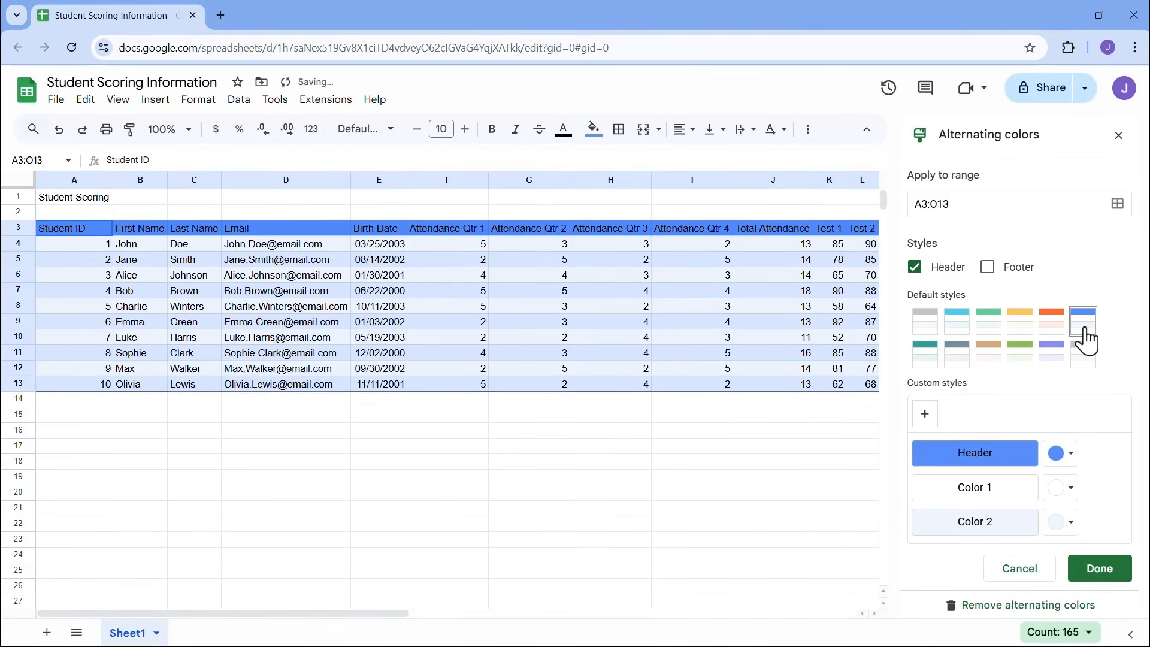
click(961, 329)
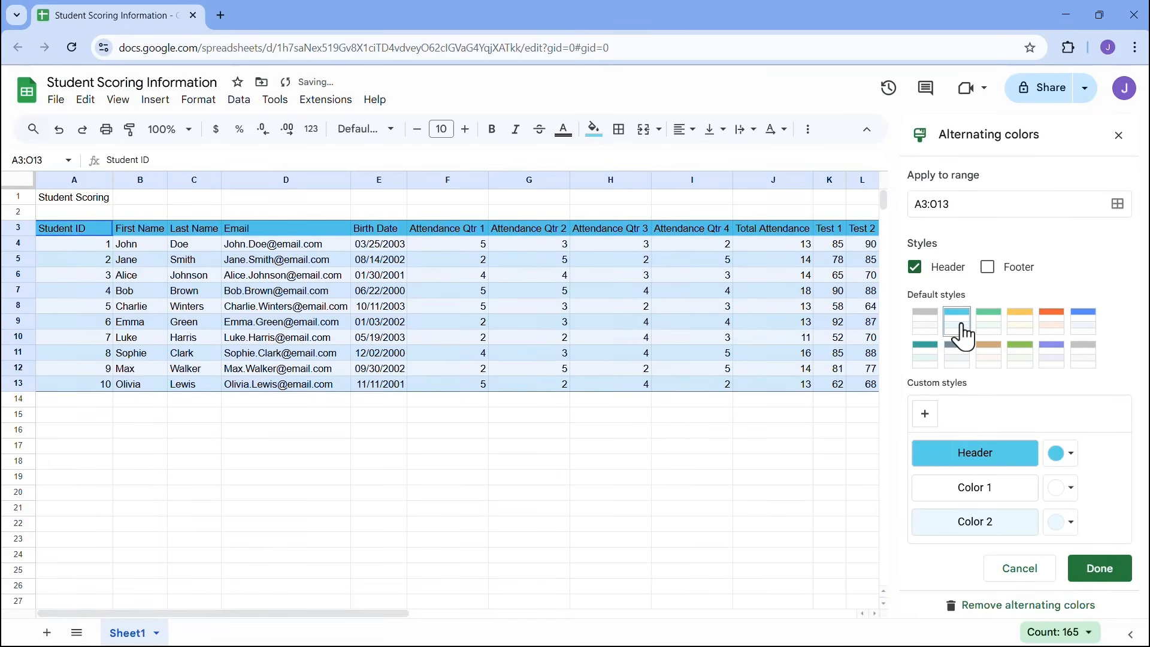
click(1069, 524)
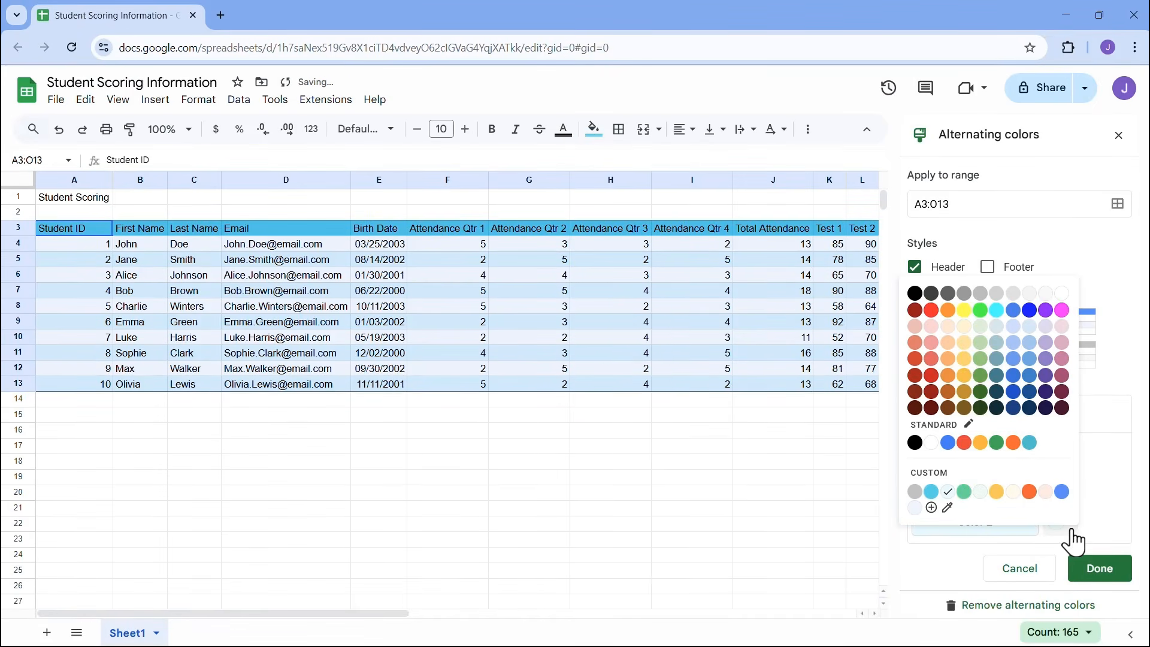
click(998, 328)
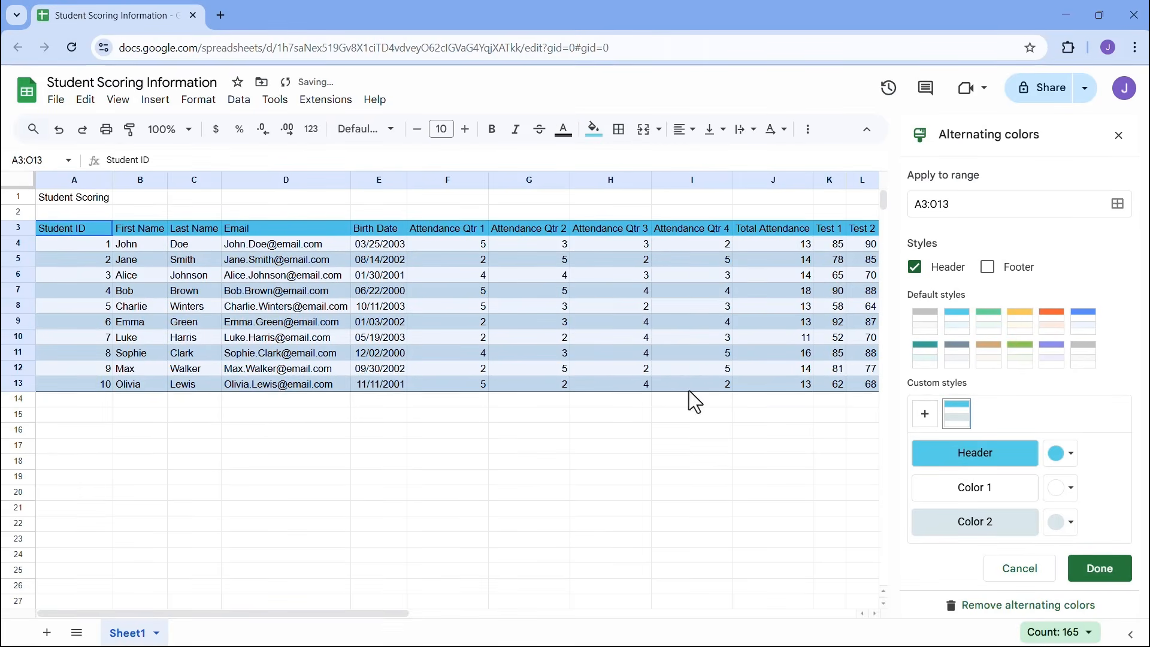
click(1071, 526)
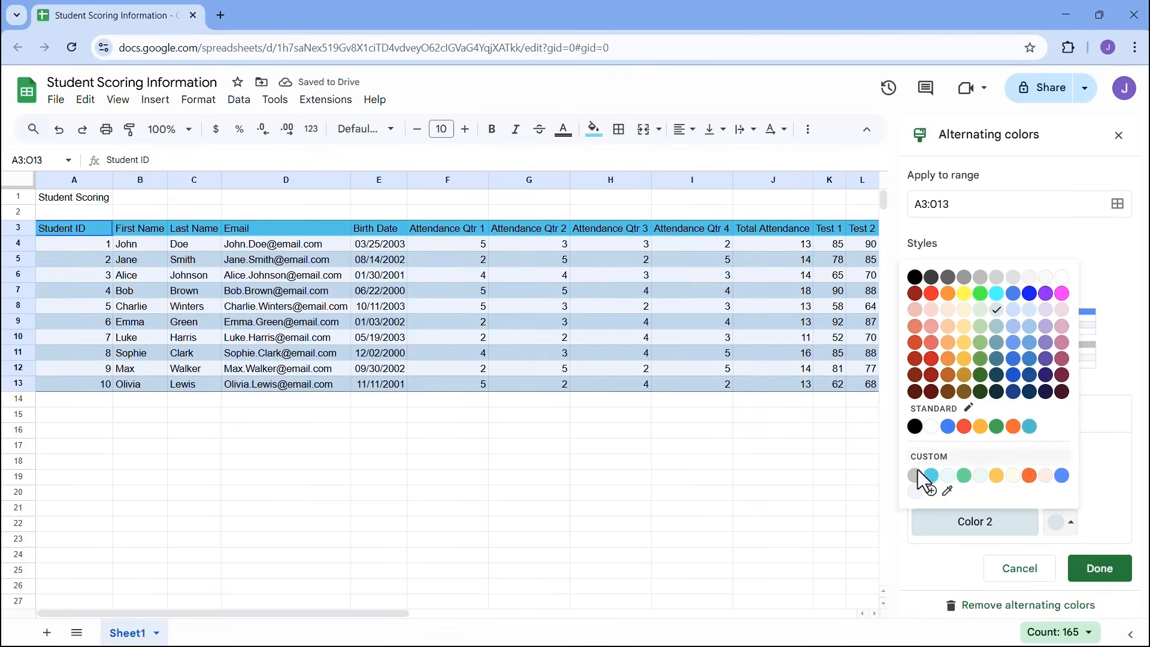
click(916, 476)
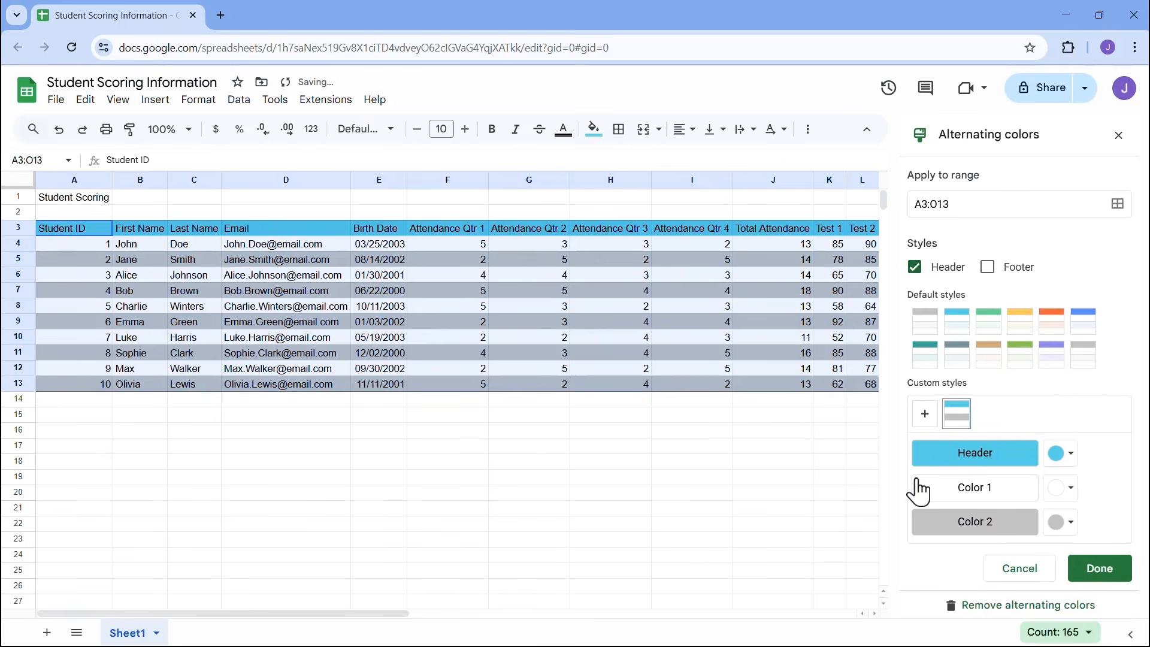
click(708, 311)
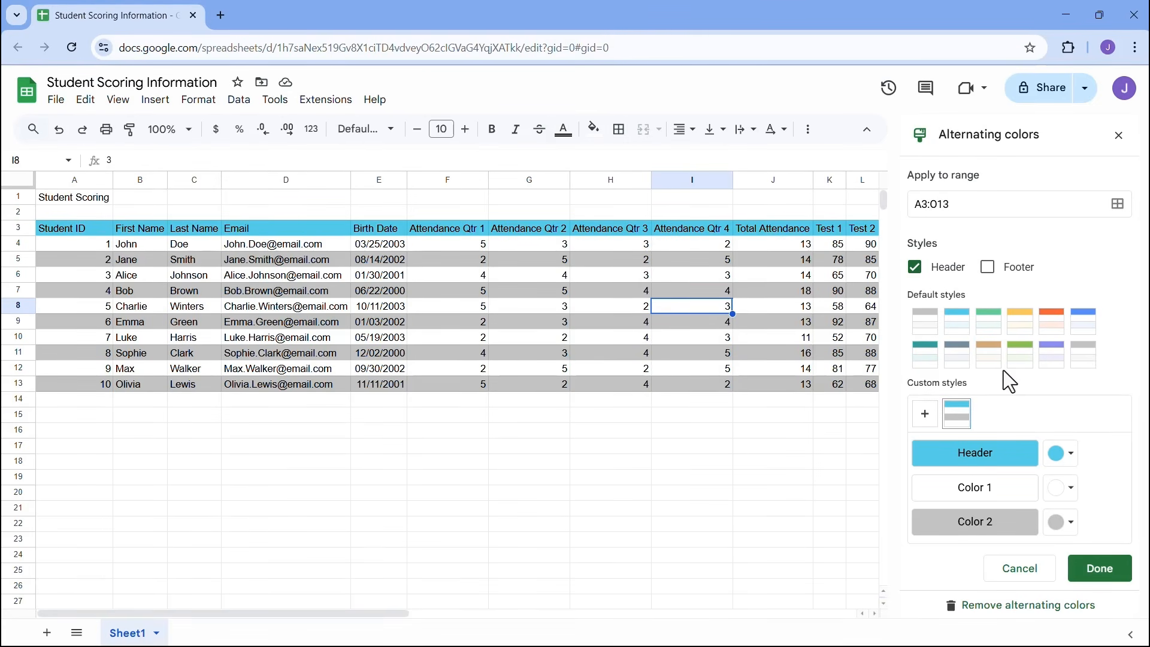
click(1100, 570)
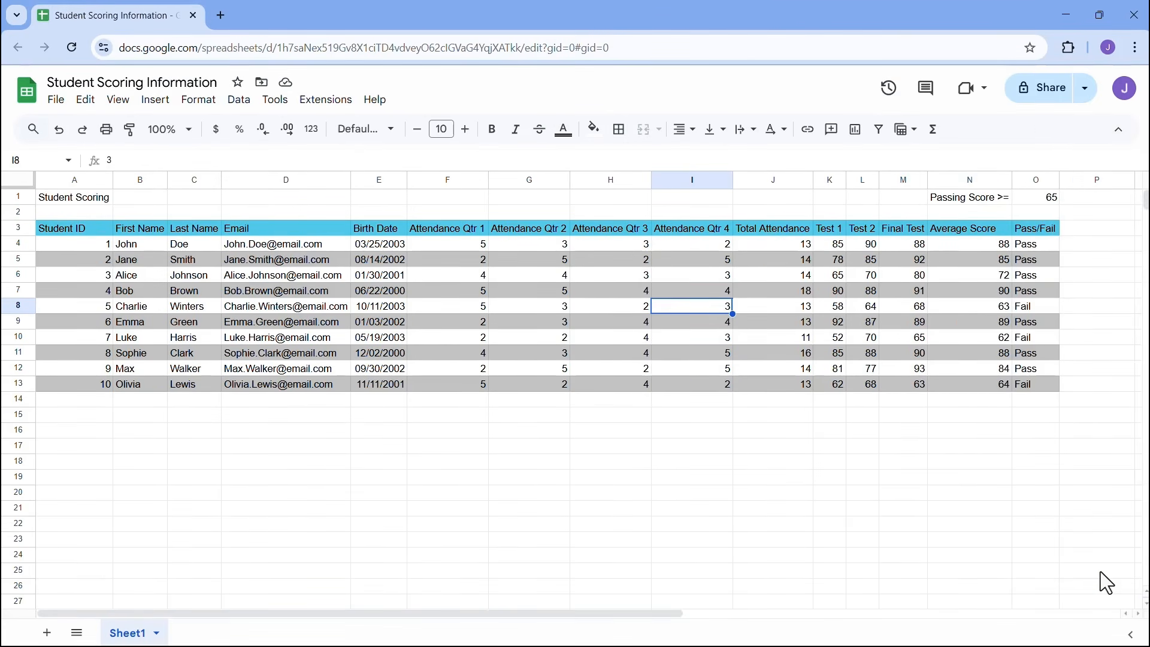
- Finish the alternating grey row colours and make the row 3 headers bold and underlined
click(552, 291)
click(418, 337)
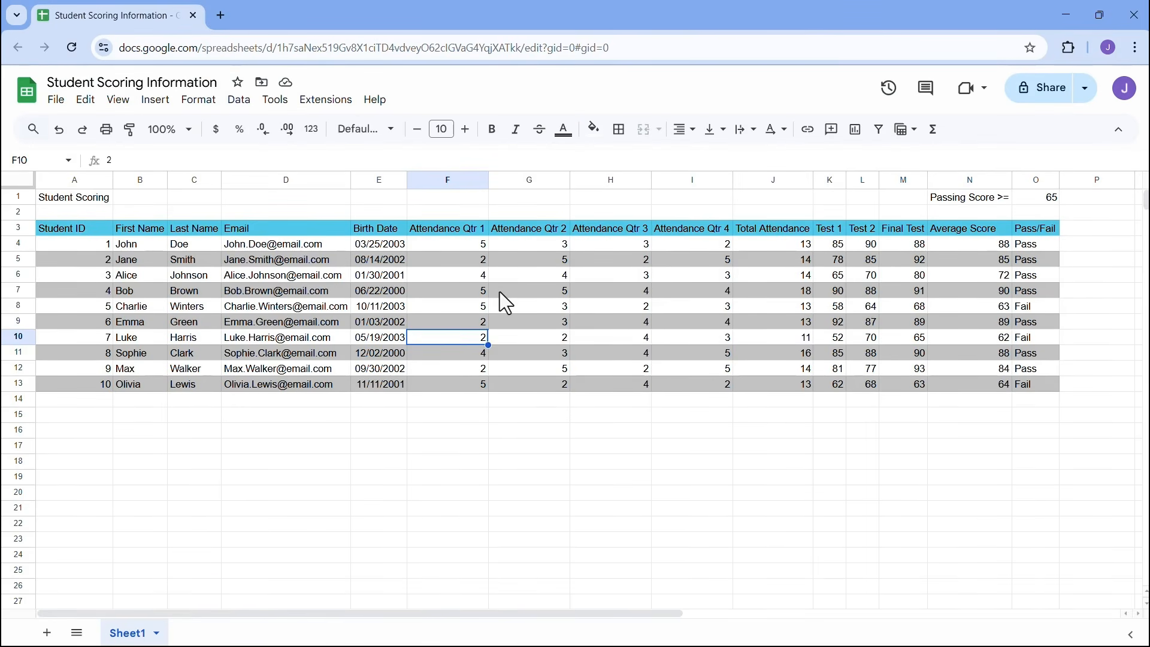
drag(88, 226, 1032, 239)
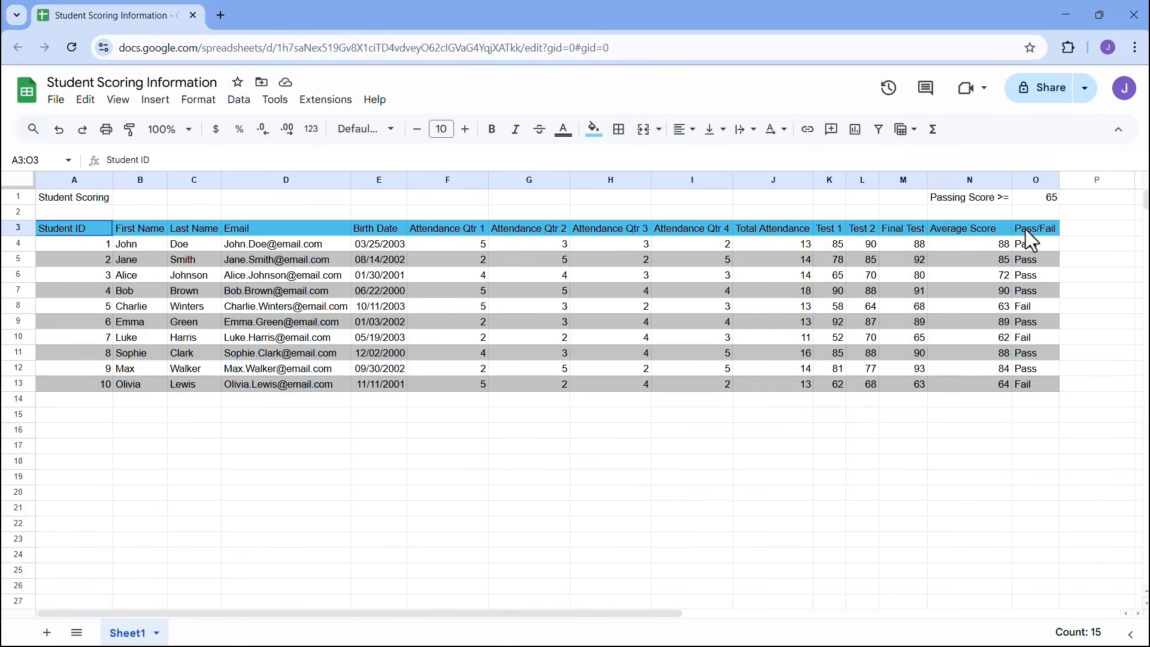
click(493, 130)
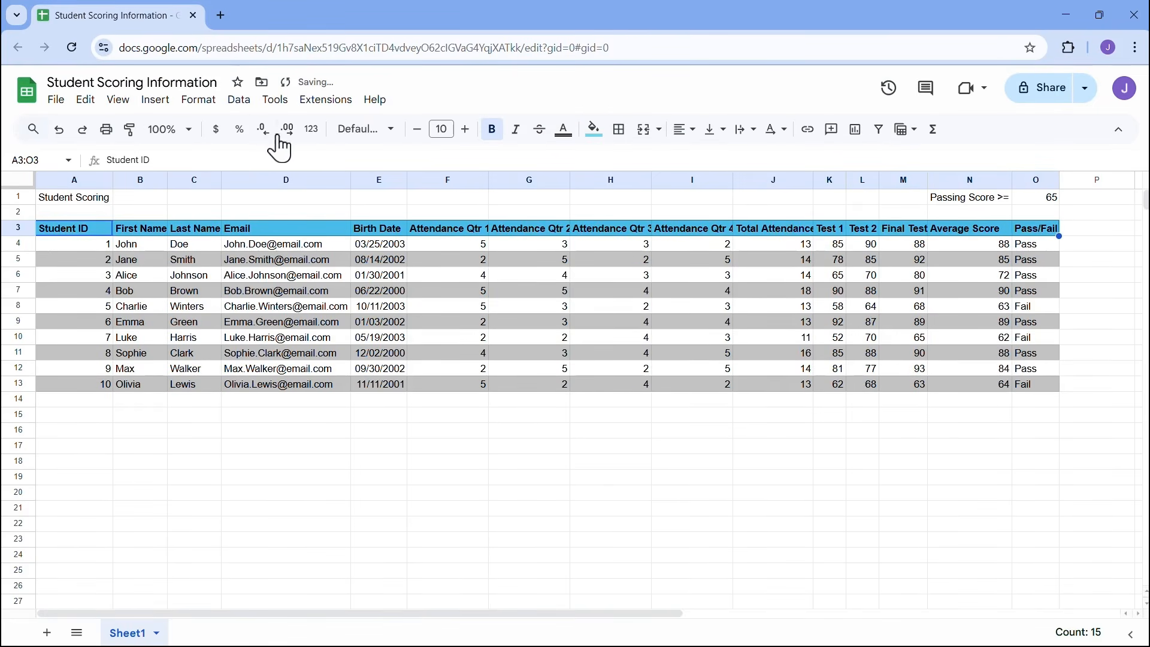
click(198, 100)
mouse_move(419, 192)
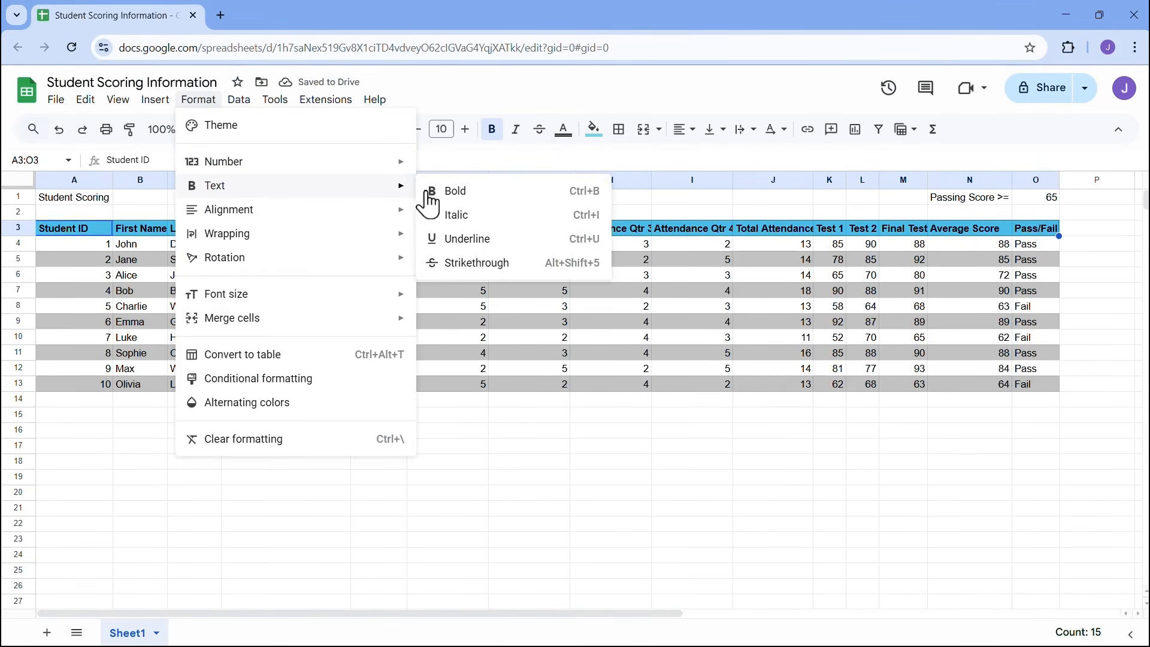
click(465, 239)
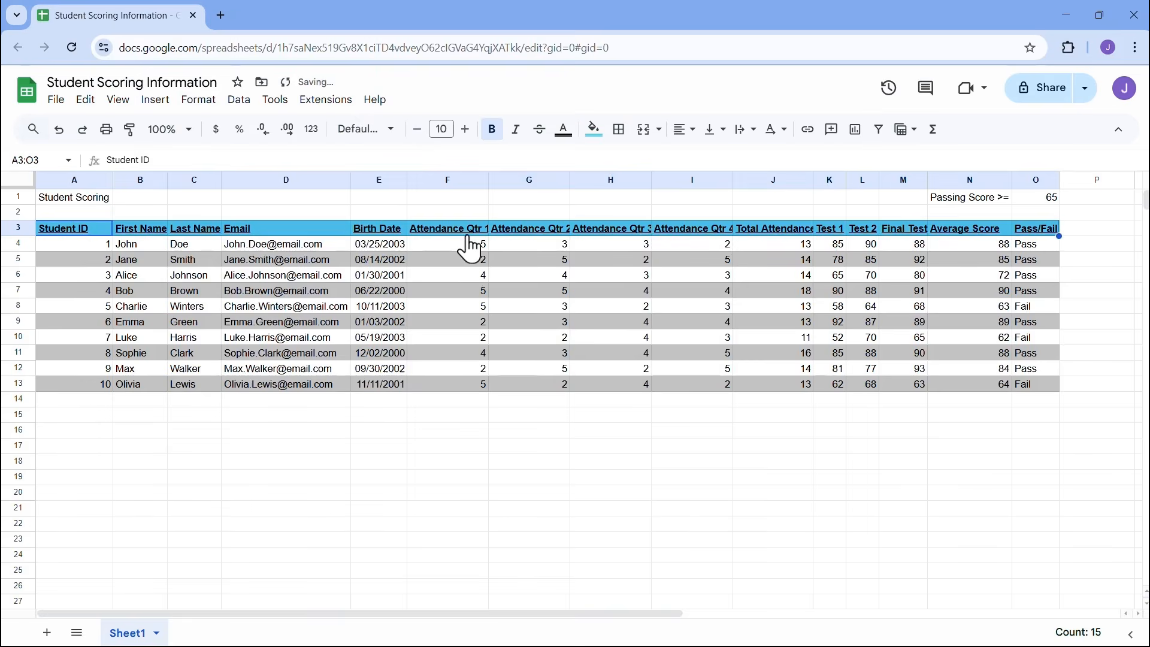
- Auto-fit all columns to their contents and select the table A3:O13
click(18, 180)
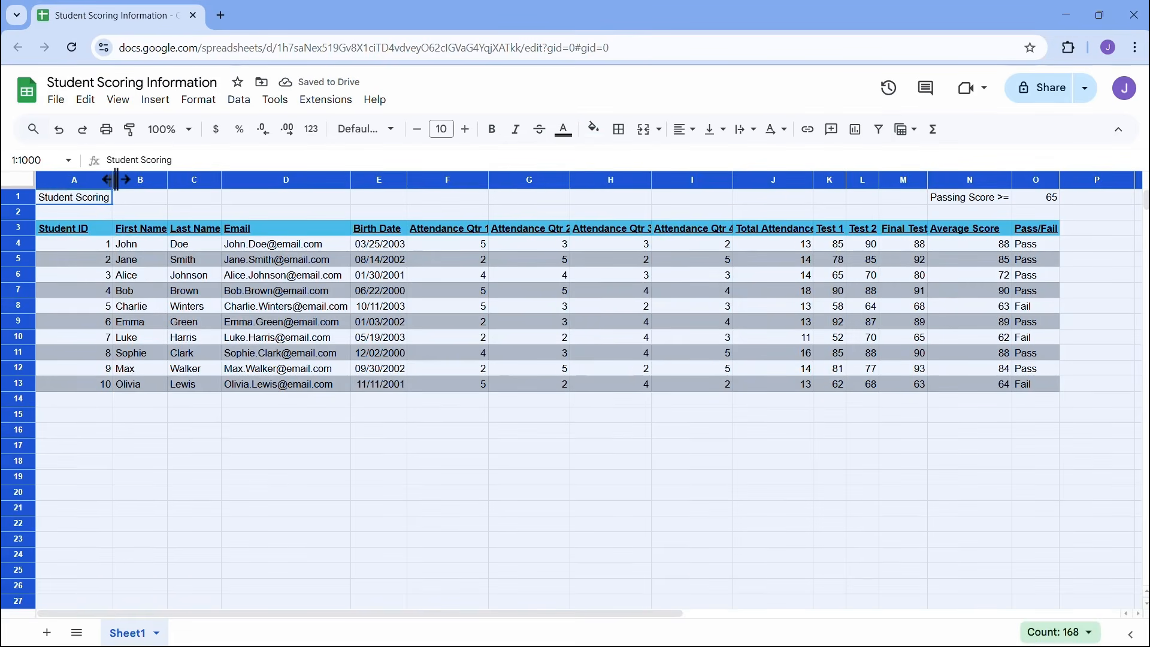
double_click(114, 179)
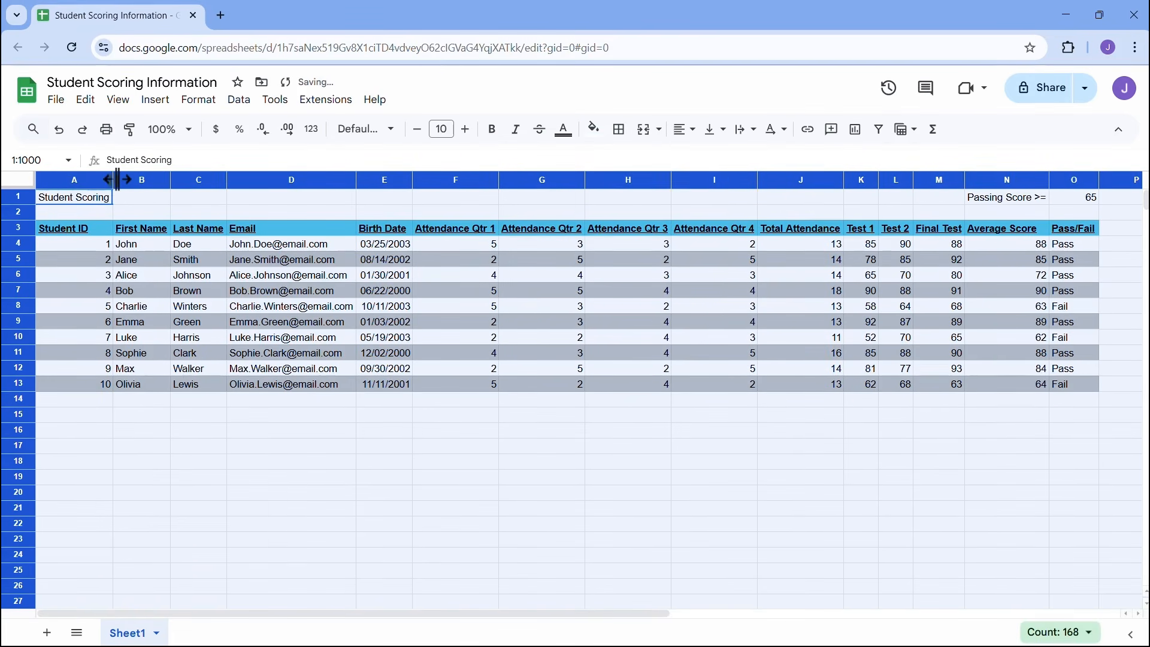
click(547, 309)
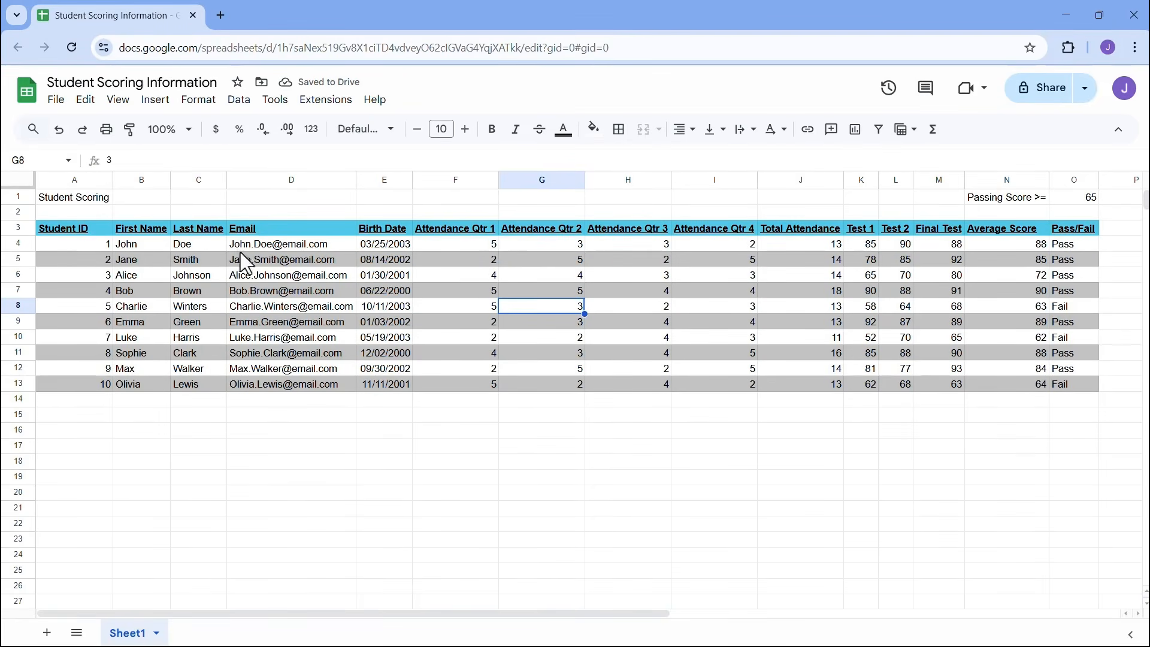
drag(84, 227, 1073, 384)
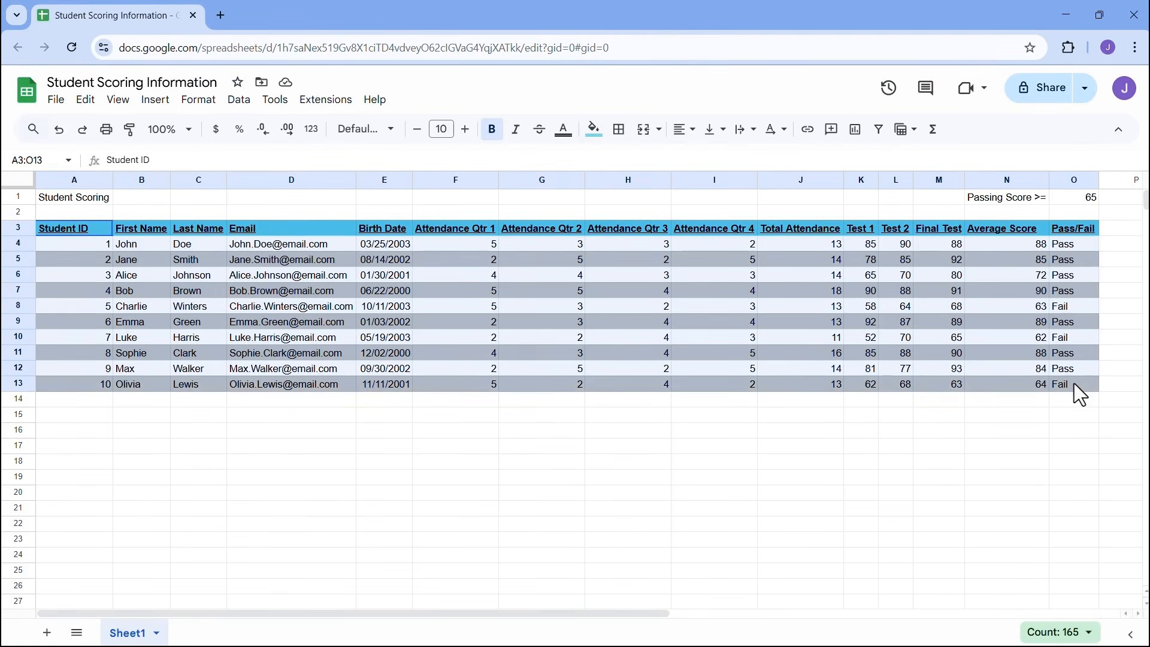
- Horizontally centre every header and value in A3:O13
click(684, 129)
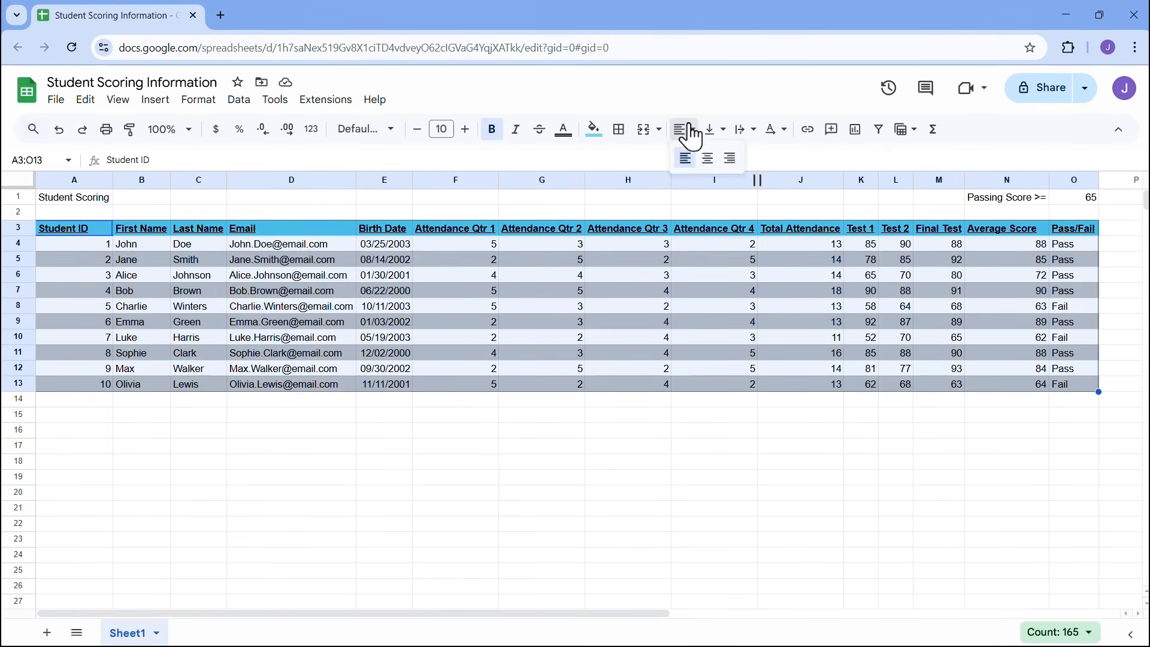
click(711, 161)
click(489, 403)
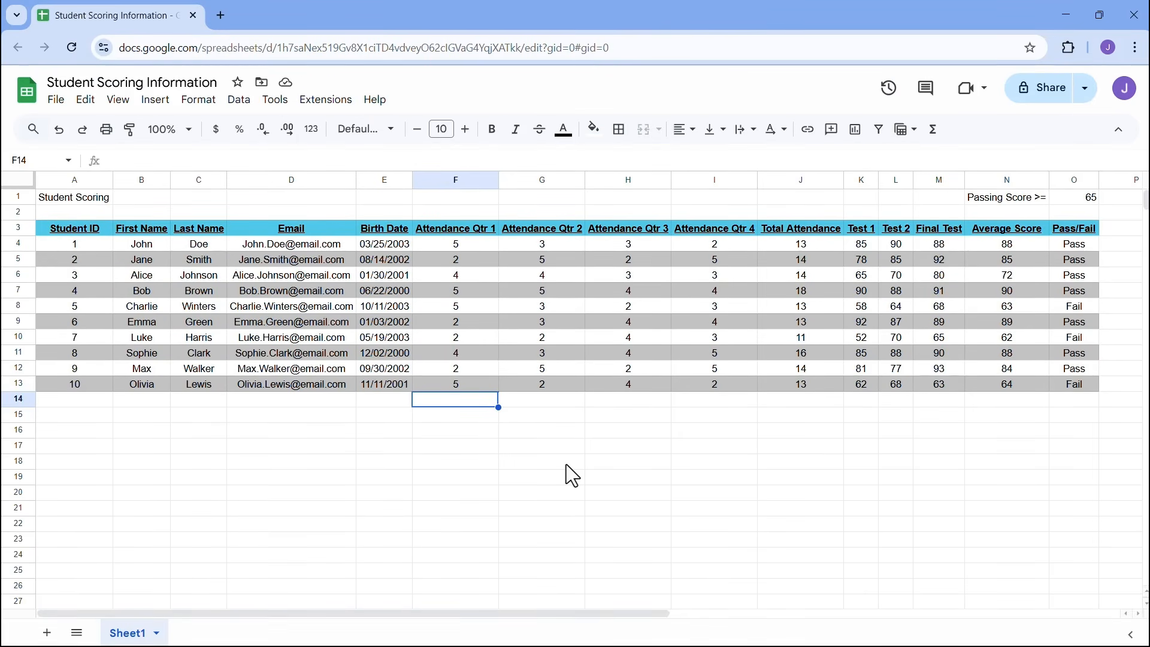
click(91, 201)
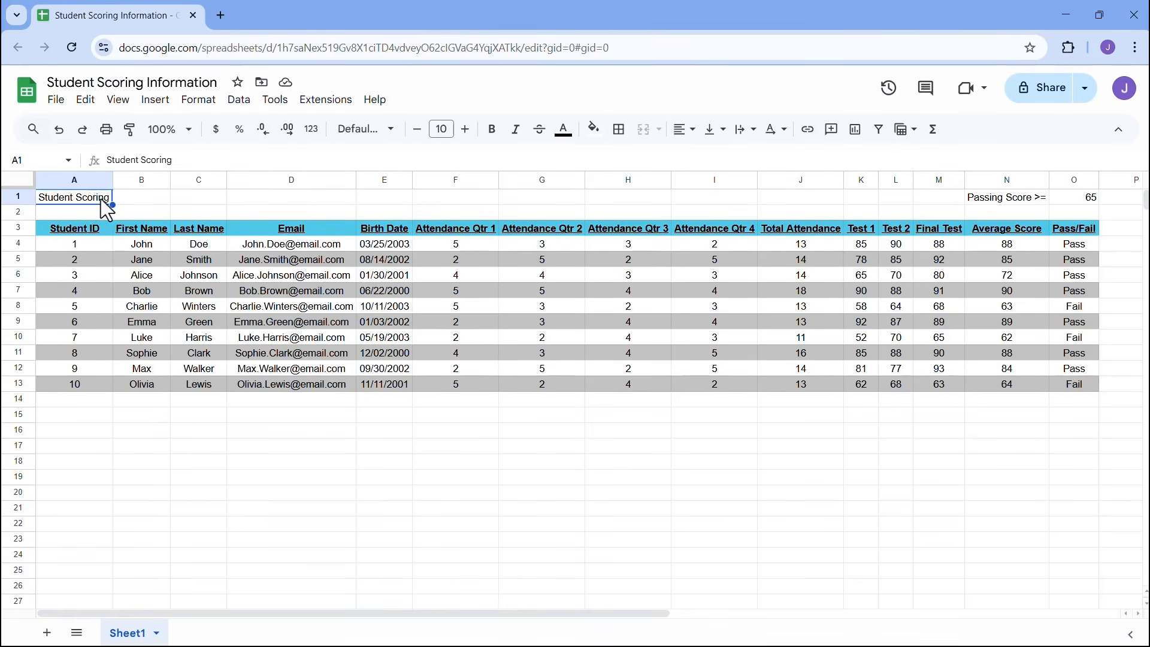
- Replace 'Scoring' with 'Information' in the A1 title
double_click(106, 197)
drag(105, 198, 80, 198)
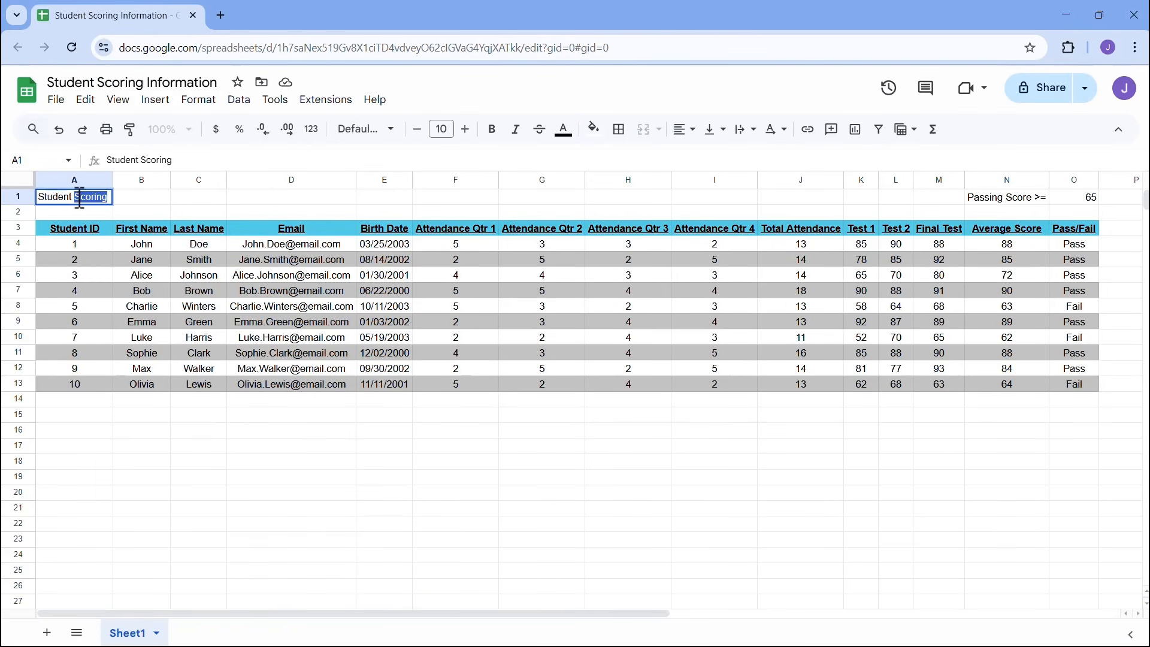
text(Information)
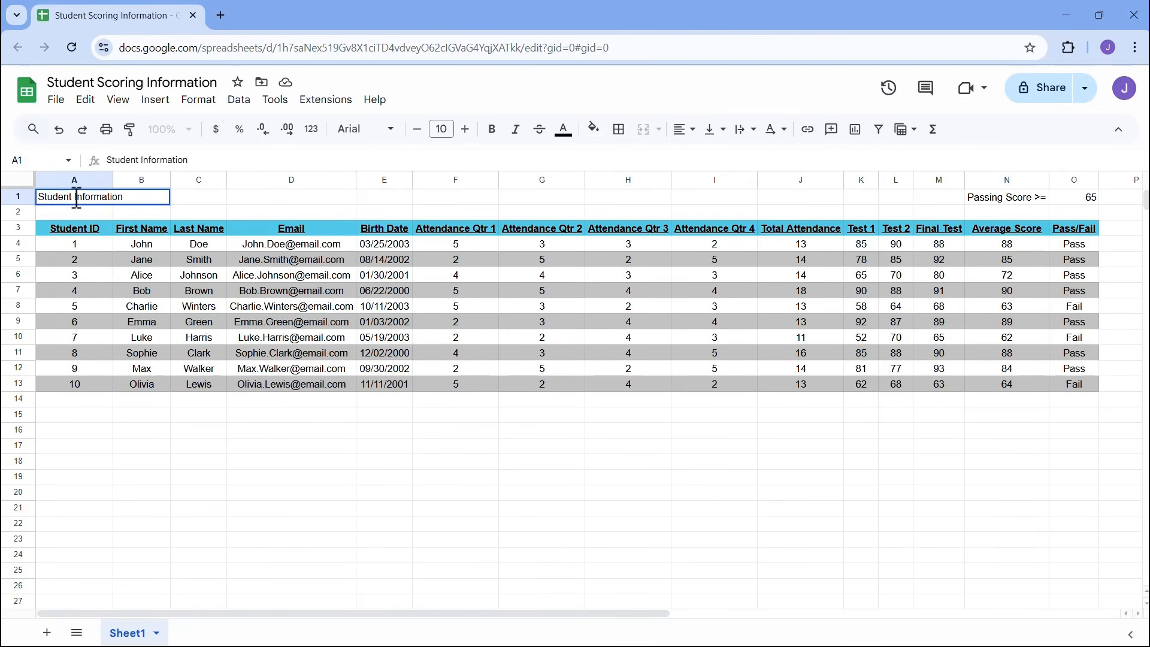
click(129, 212)
drag(100, 197, 570, 203)
- Move the Passing Score >= label and 65 from N1:O1 to A15:B15, confirming formulas reference $B$15
click(1023, 200)
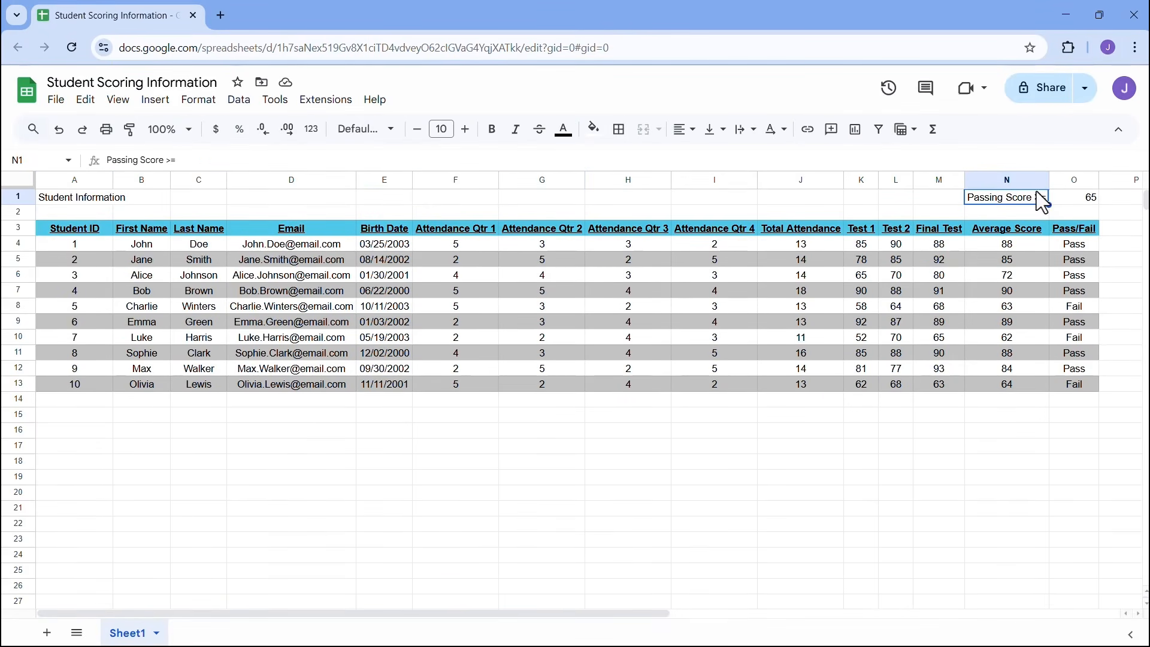
drag(1043, 202, 91, 419)
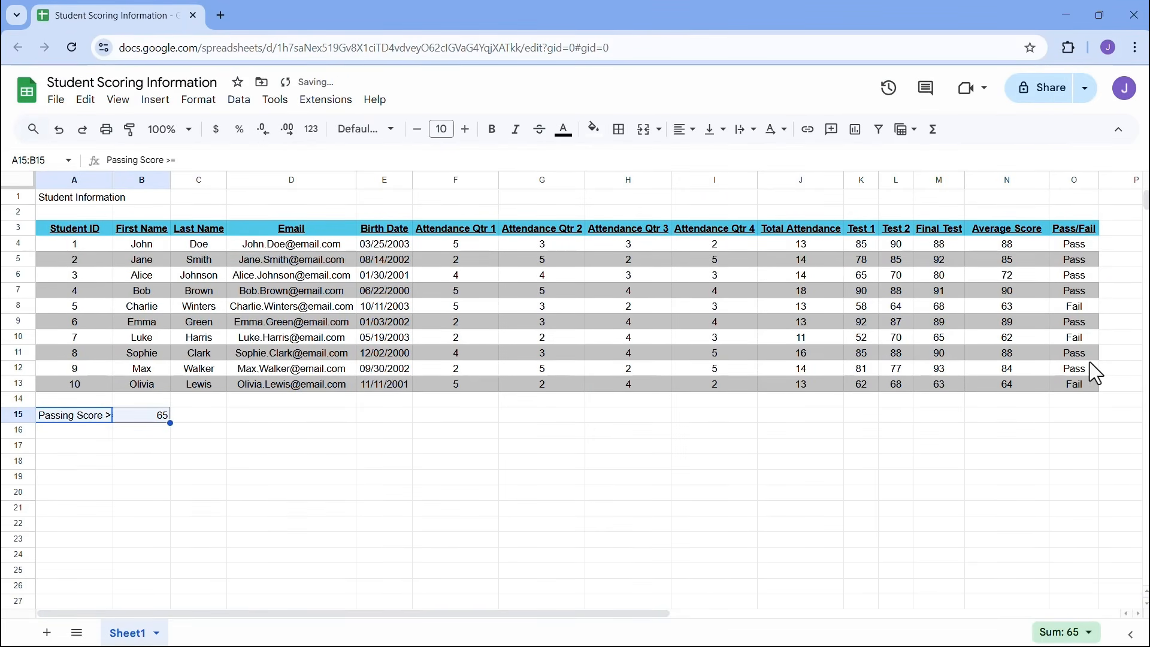
click(1086, 312)
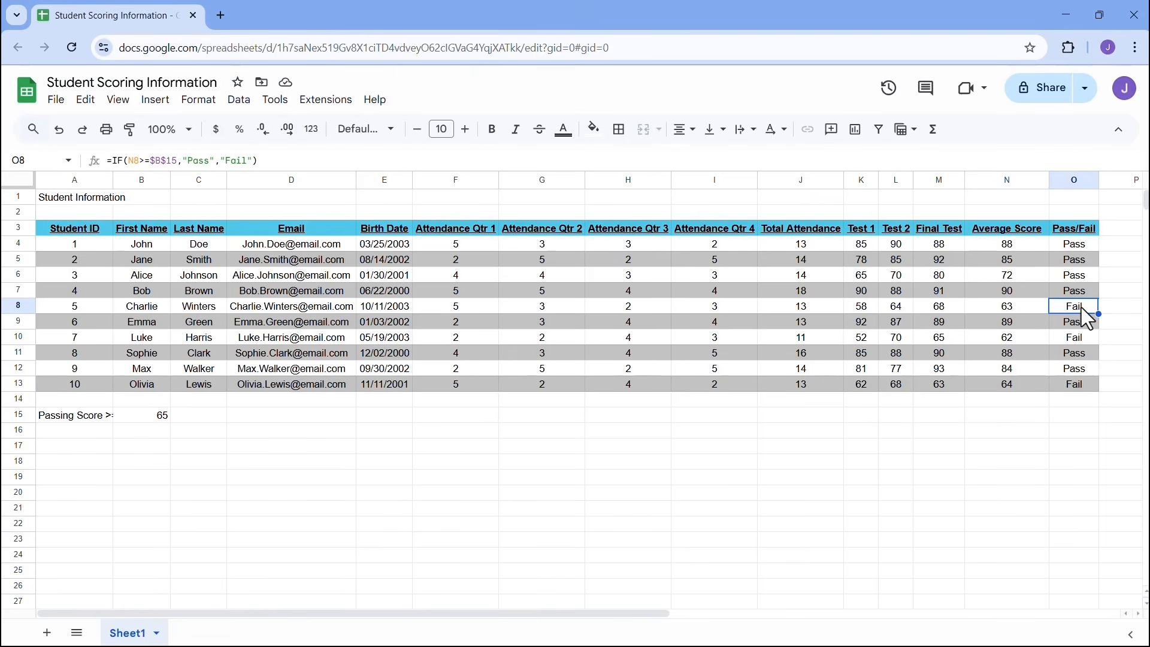
click(78, 200)
drag(78, 200, 1070, 202)
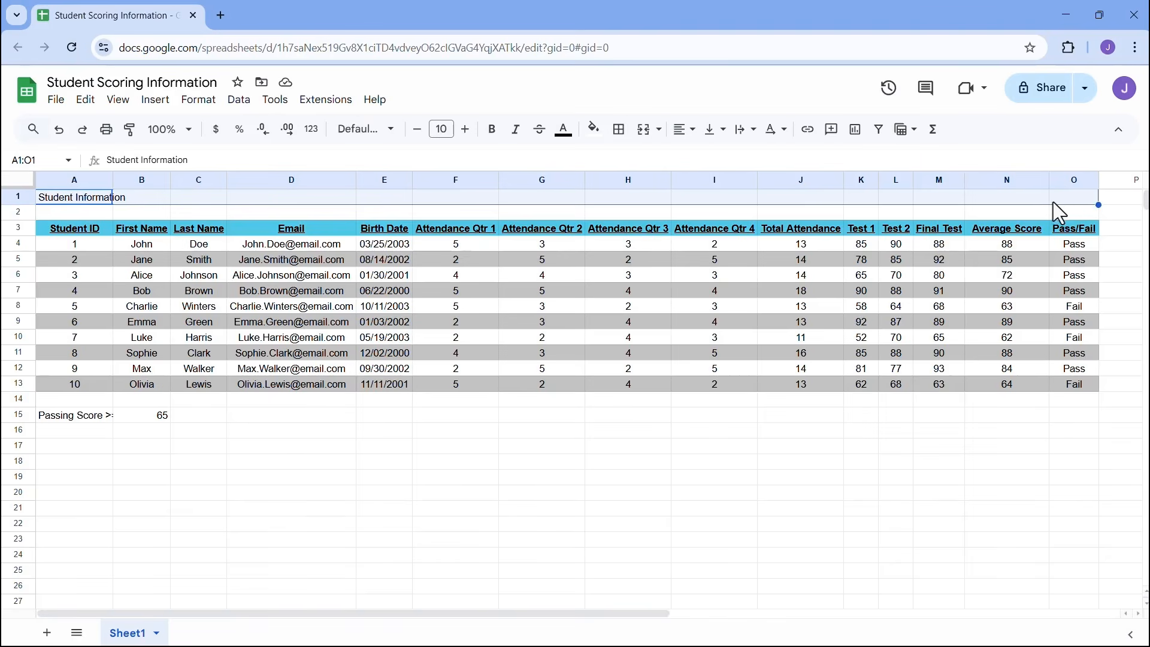
- Merge A1:O1 and centre the title across the merged cell
click(660, 131)
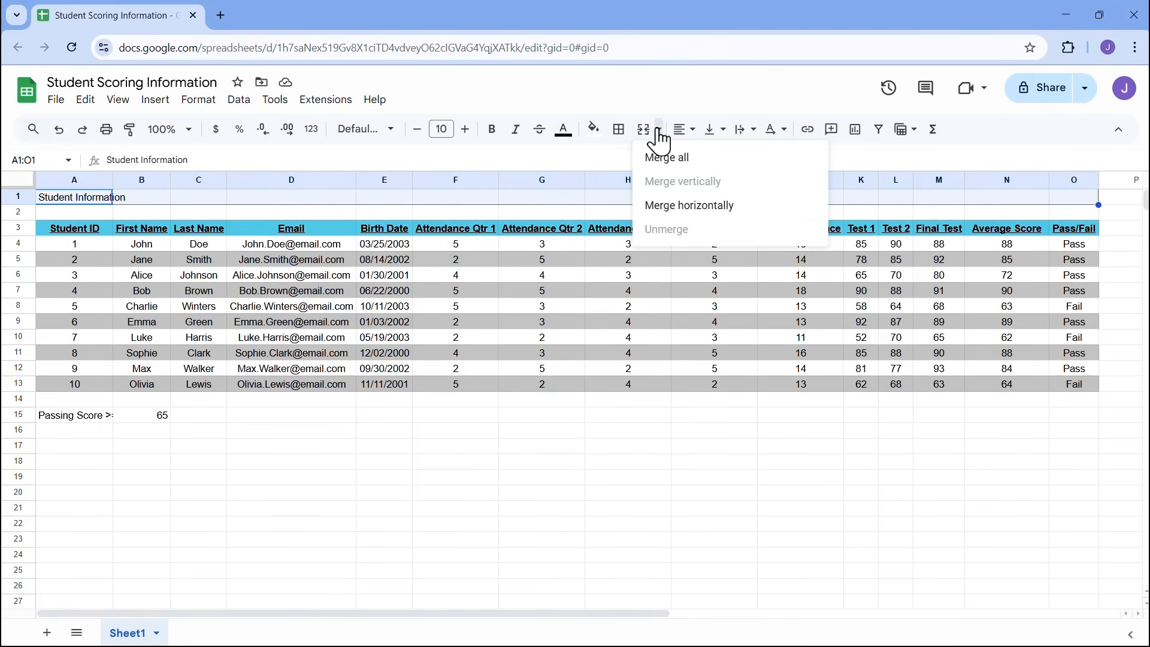
click(679, 174)
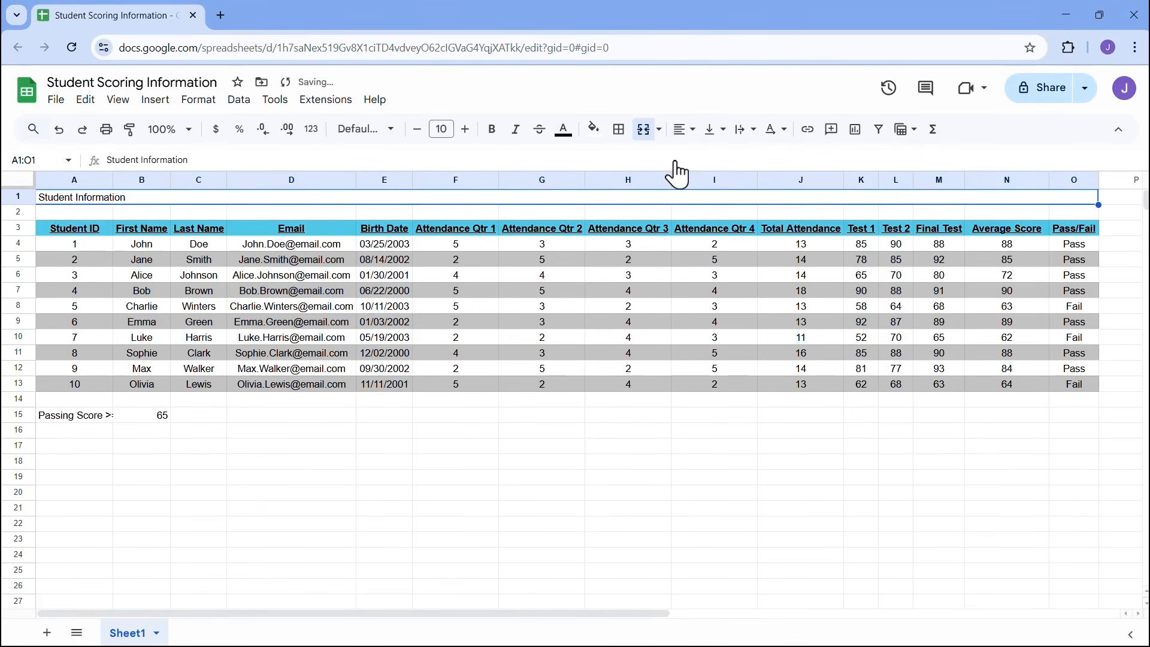
click(680, 133)
click(713, 161)
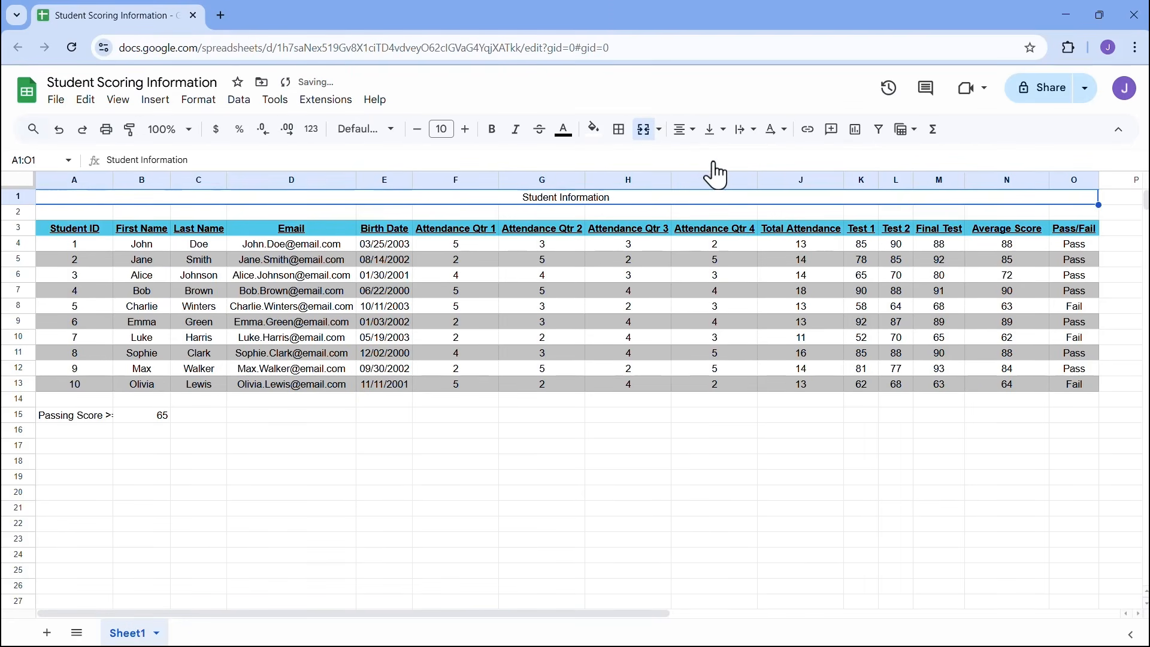
- Make the title bold, enlarge it to 18 pt, and give it a light grey fill
click(492, 131)
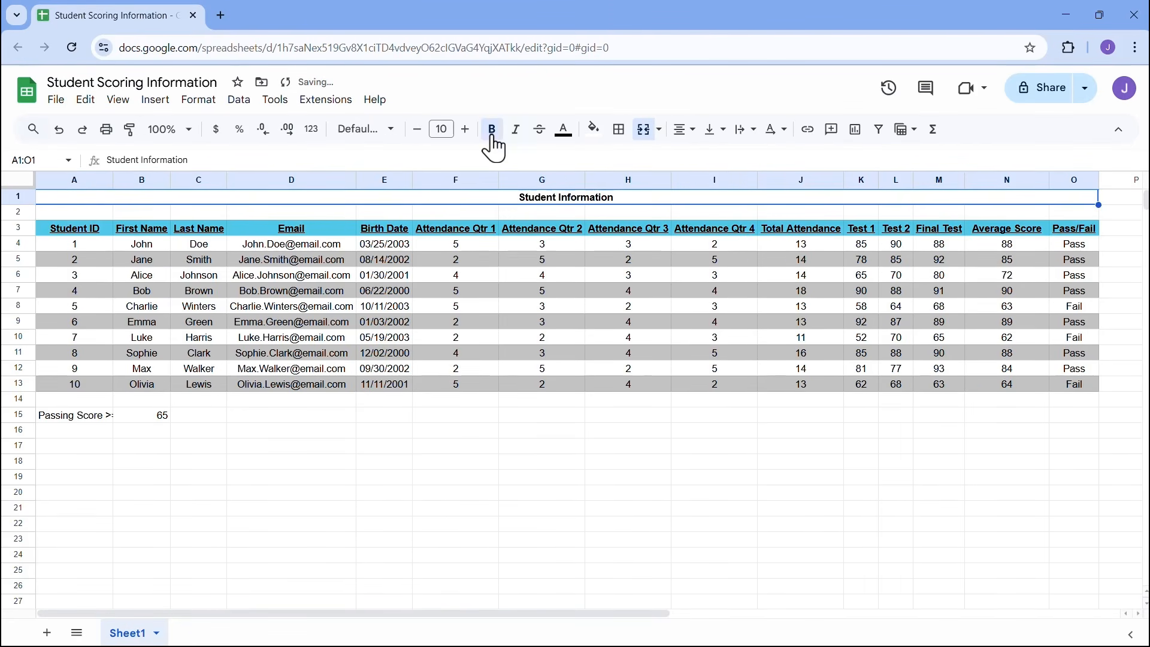
click(465, 129)
click(465, 130)
click(465, 130)
click(465, 129)
click(465, 129)
click(465, 130)
click(465, 130)
click(465, 129)
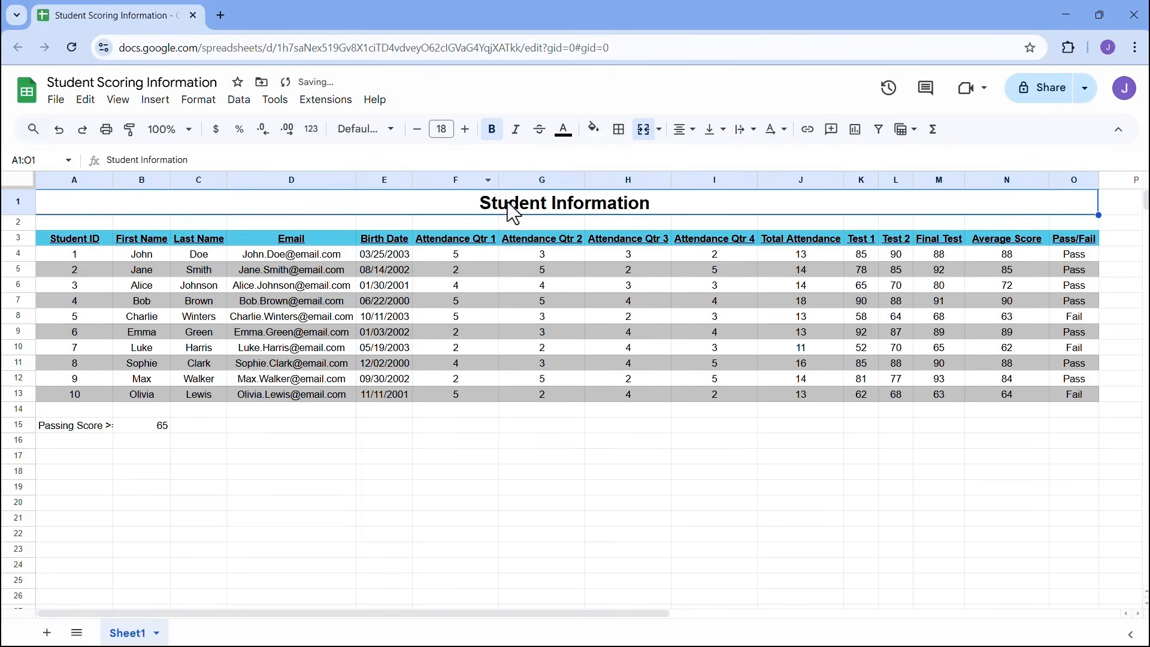
click(594, 129)
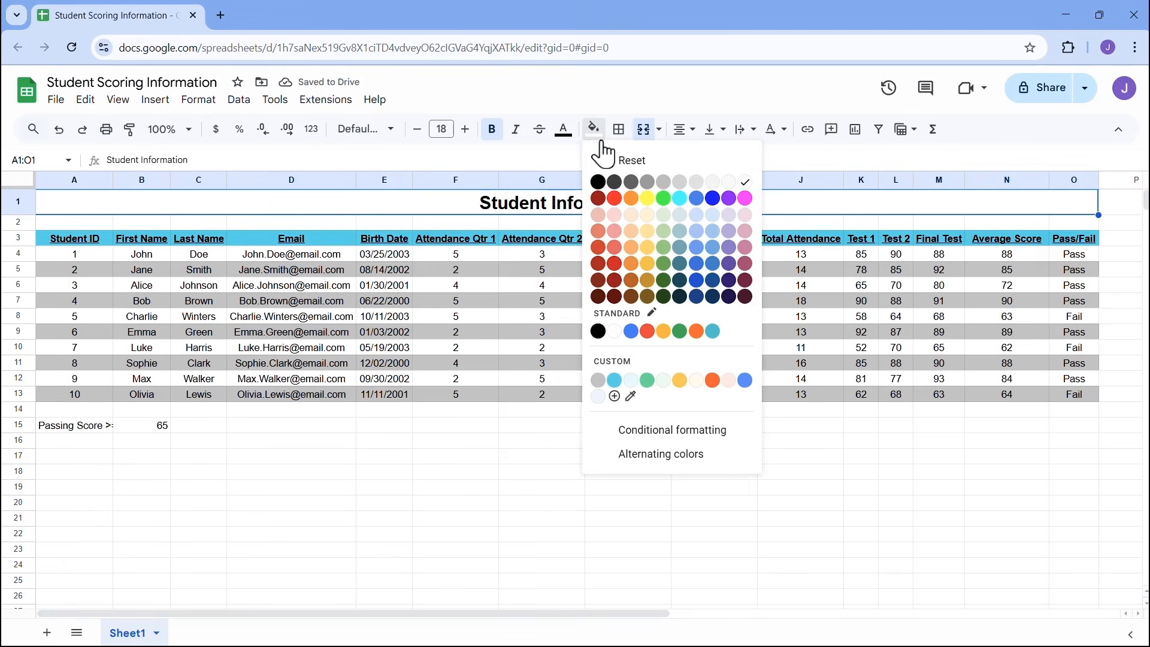
click(704, 186)
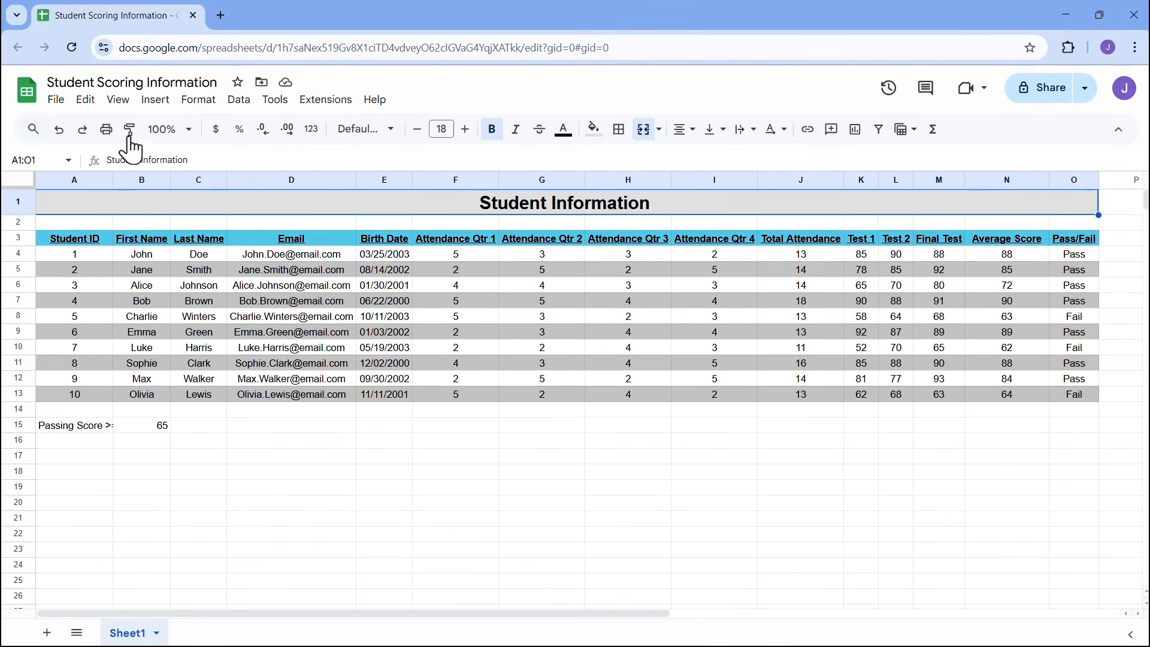
- Paint the D3 header formatting onto the title, fill it cyan, and raise the font to 15
click(257, 240)
click(130, 135)
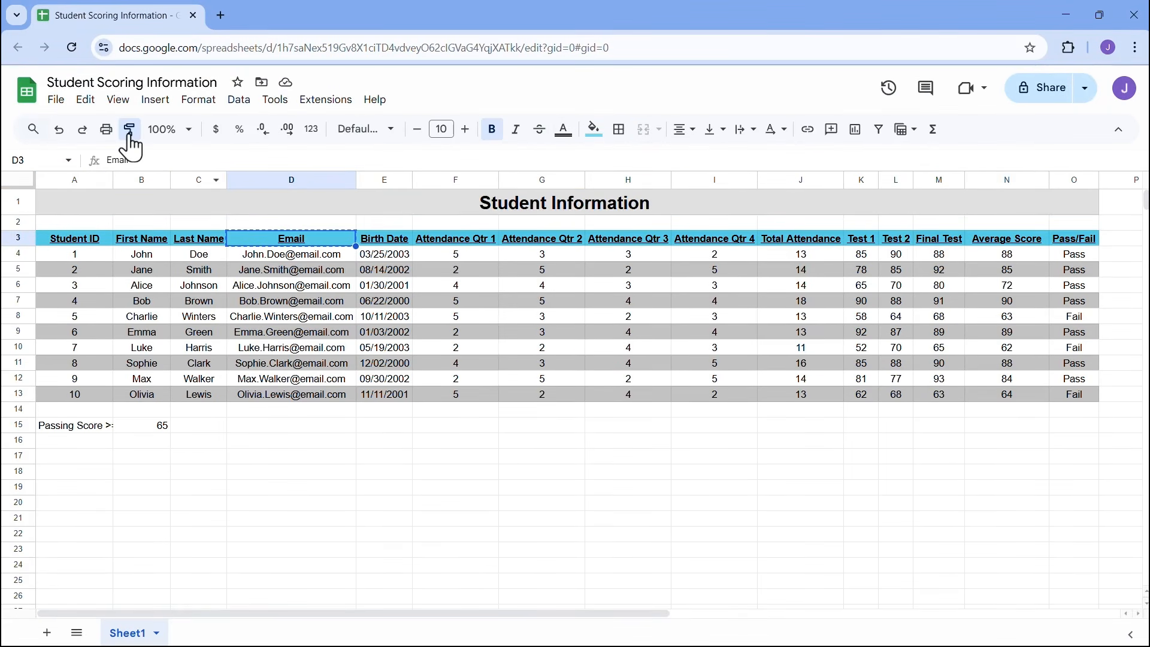
click(599, 207)
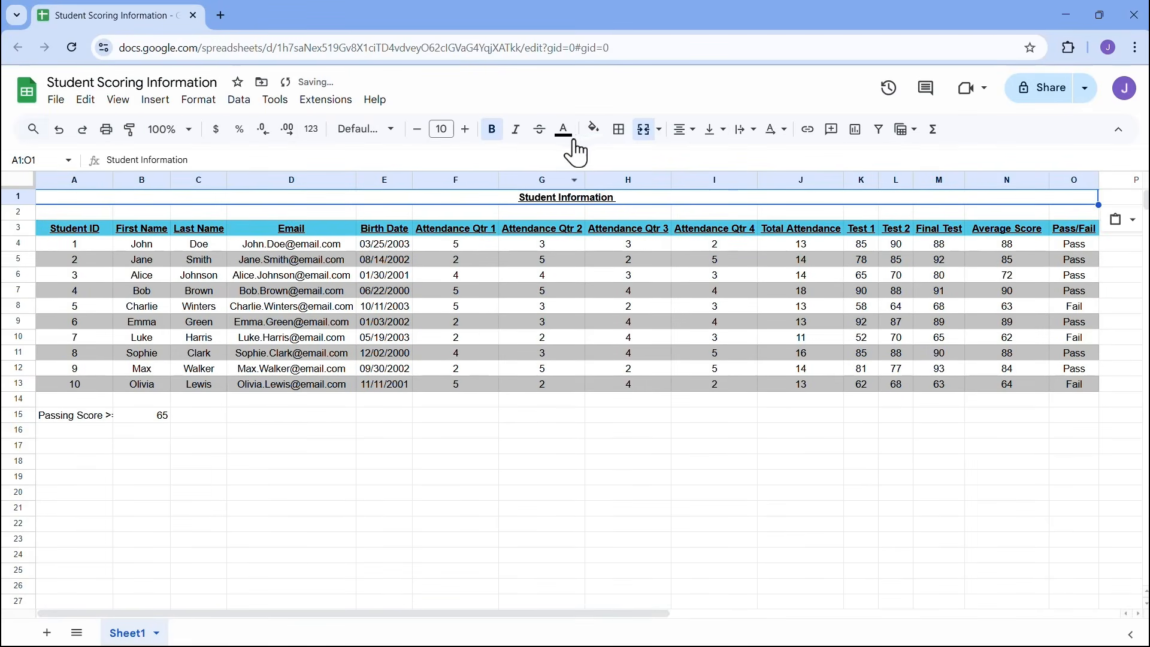
click(594, 130)
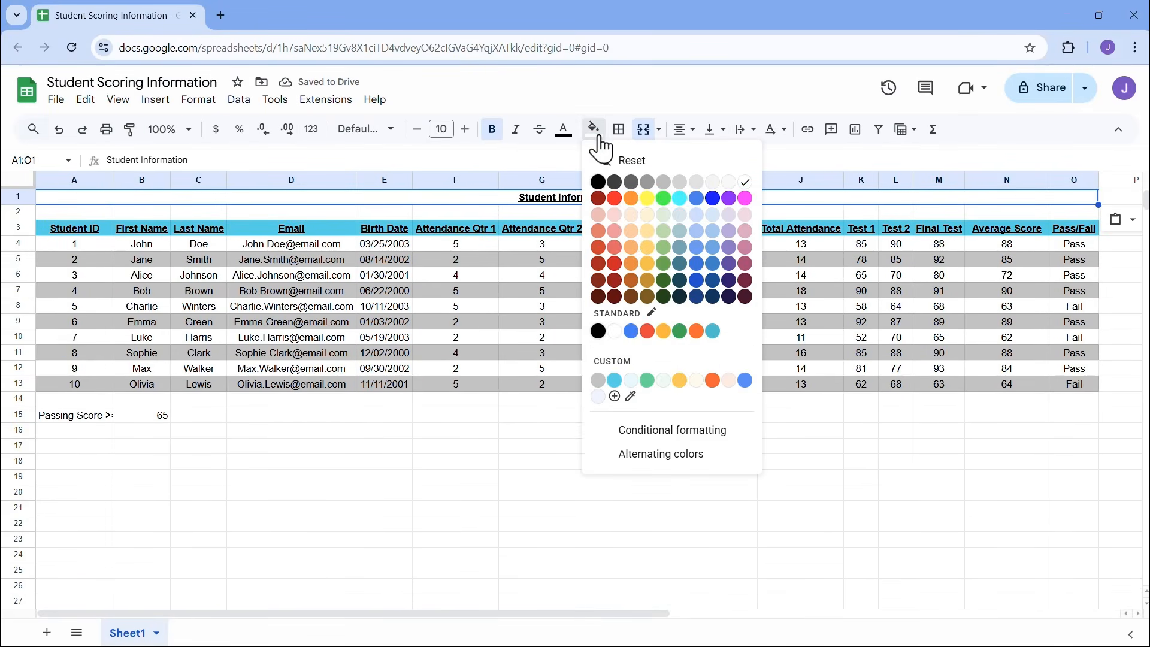
click(618, 382)
click(466, 129)
click(466, 129)
click(466, 129)
click(466, 129)
click(466, 129)
- Fill row 2 (A2:O2) with the same cyan colour
drag(109, 218, 1049, 219)
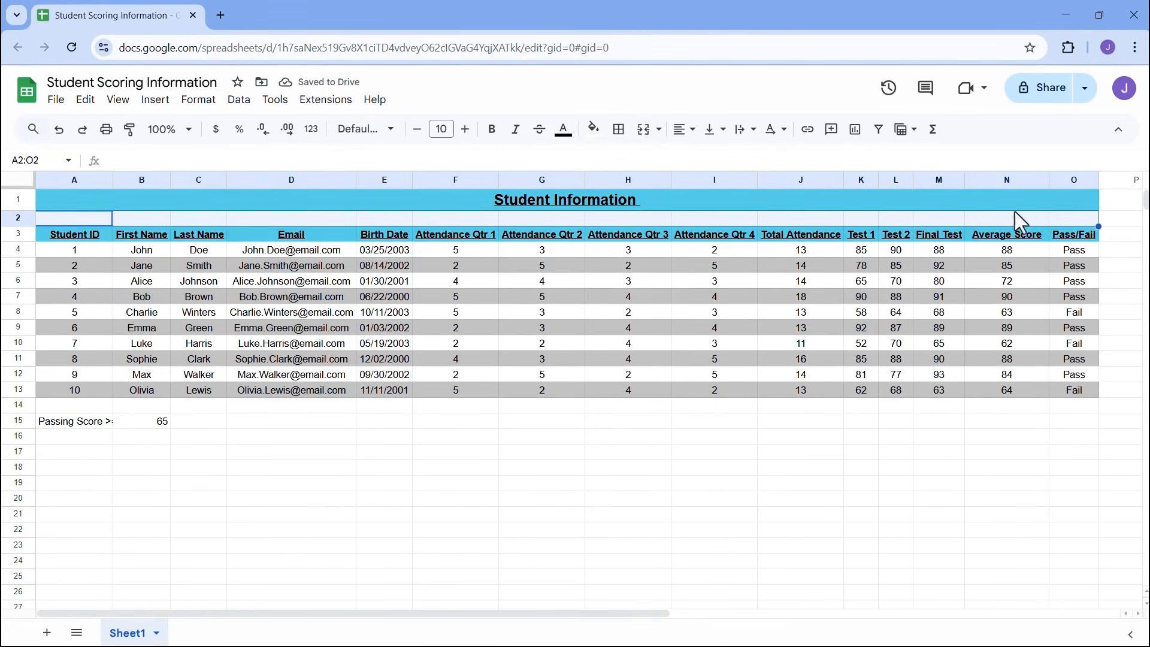
click(597, 133)
click(618, 382)
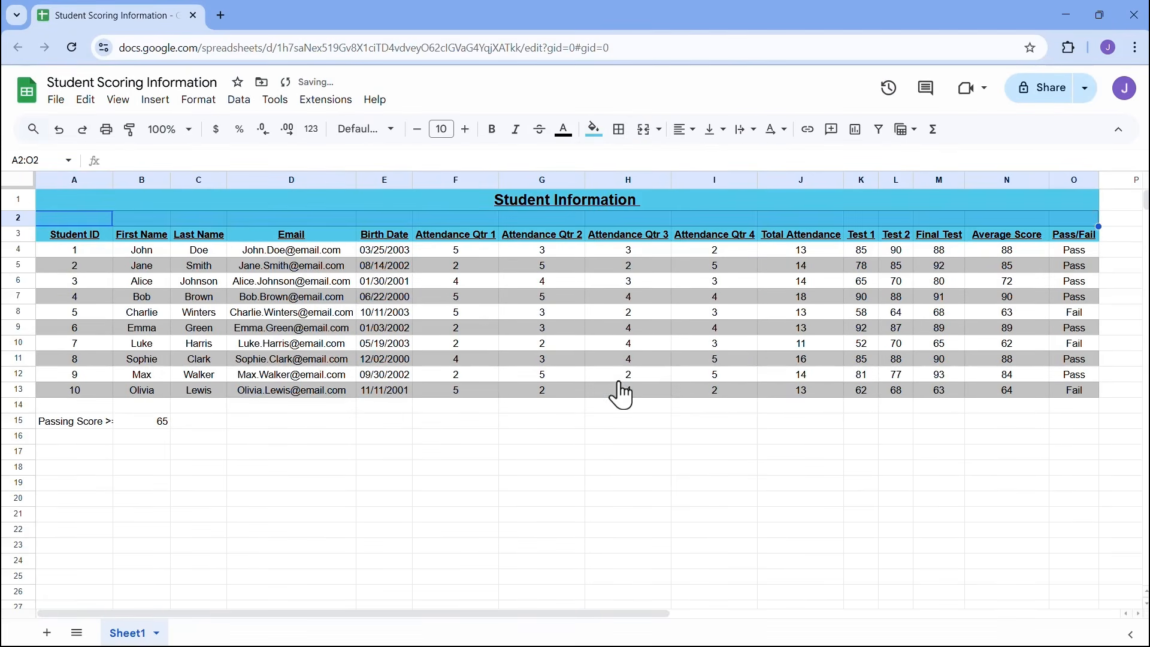
click(577, 451)
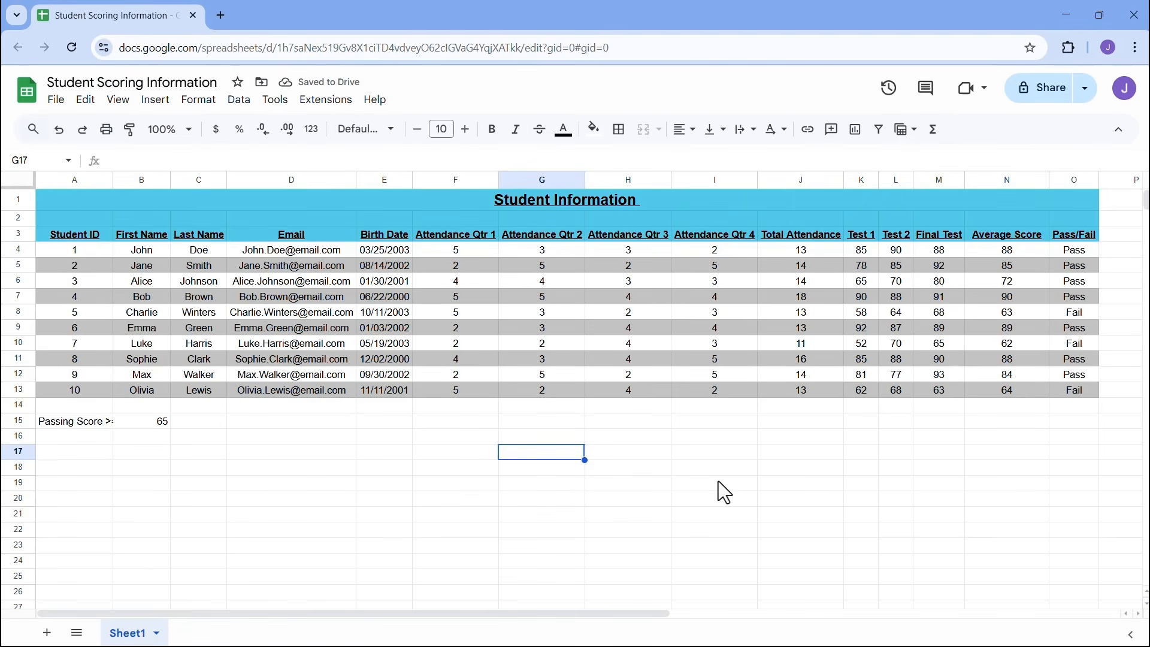
- Auto-fit column A to the Passing Score >= label, then narrow it slightly
click(99, 425)
double_click(114, 178)
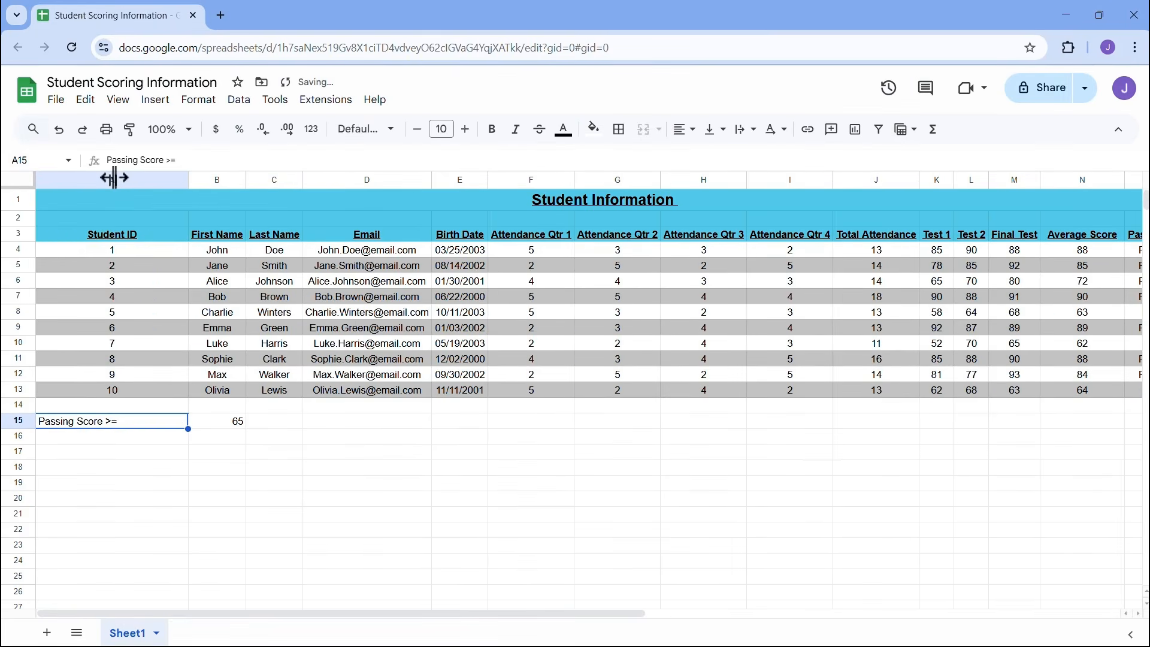
drag(188, 178, 134, 178)
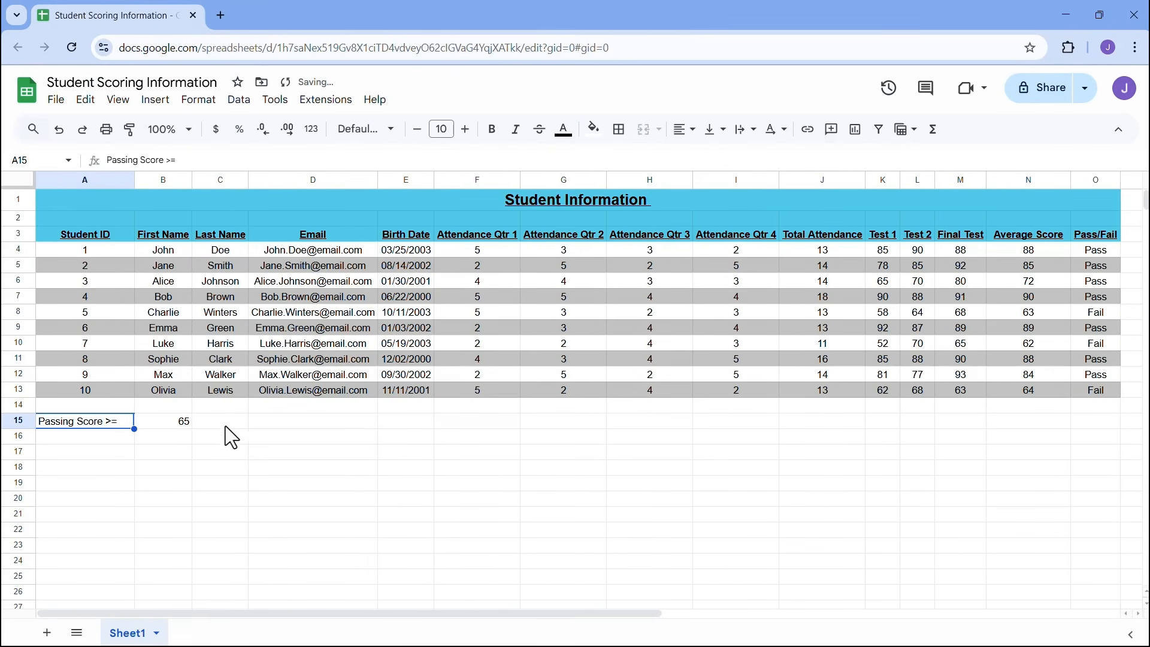
- Centre the passing score value 65 in B15
click(190, 424)
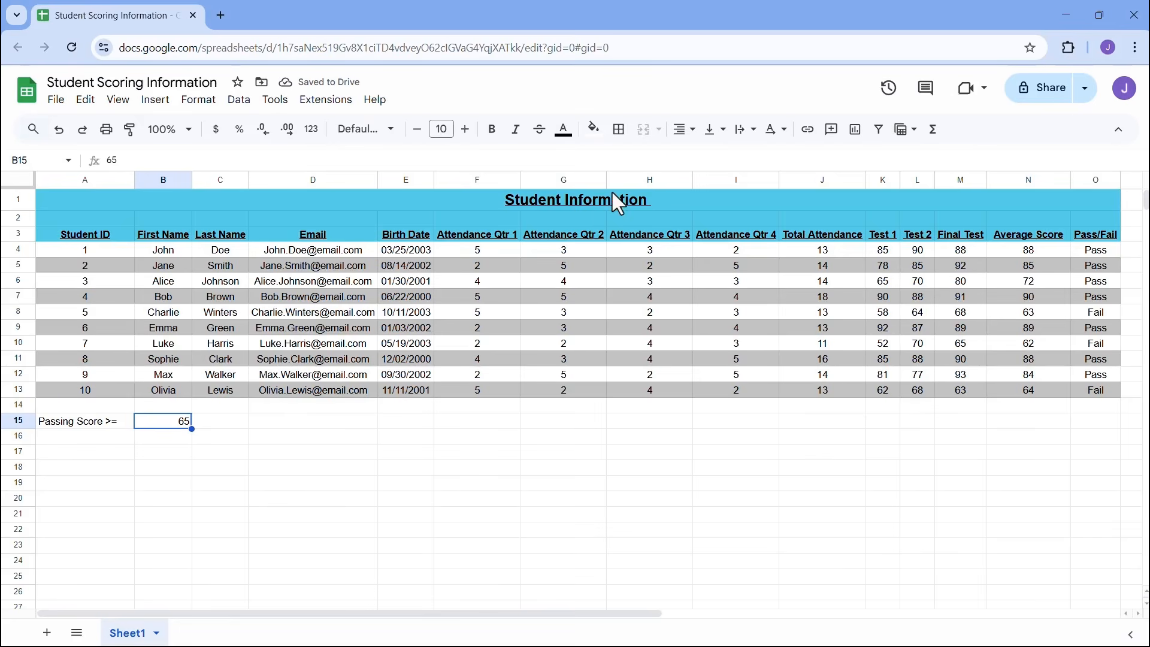
click(681, 130)
click(709, 160)
click(406, 451)
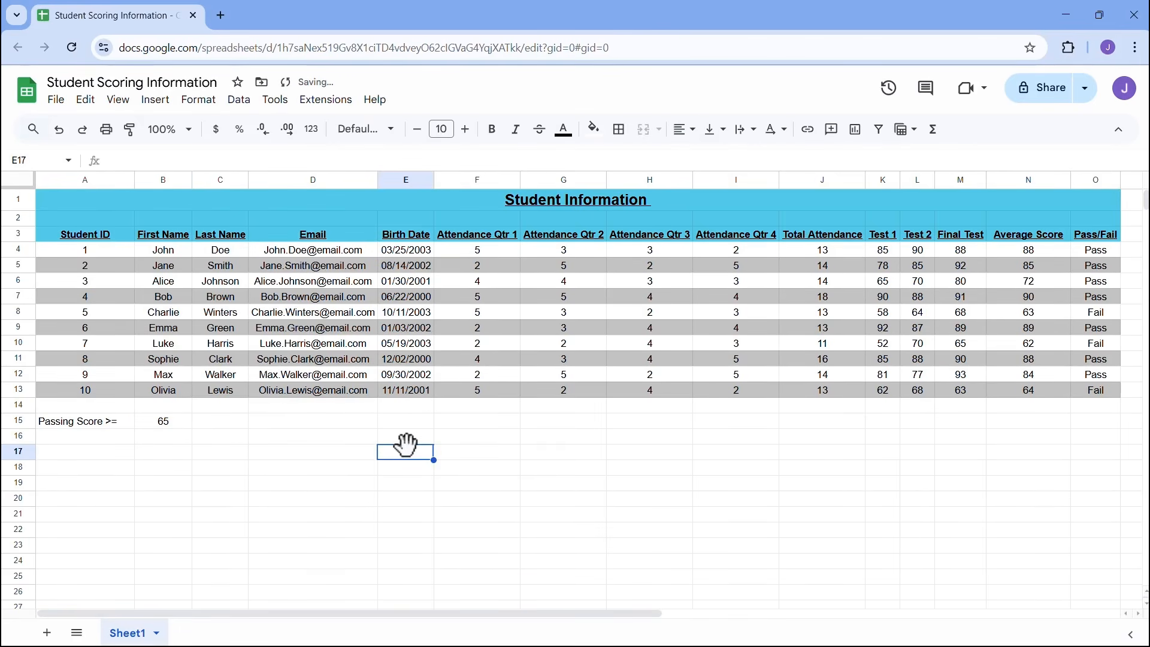
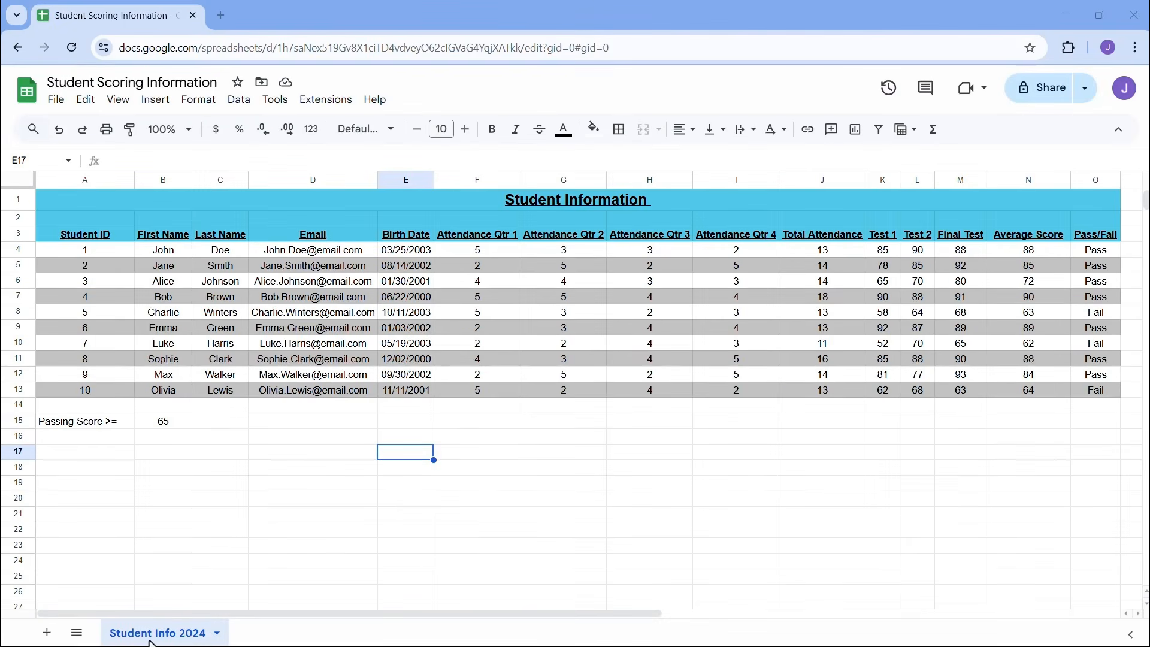
- Add a new Sheet4 at 125% zoom and title it 'Project Alpha' in A1
click(216, 634)
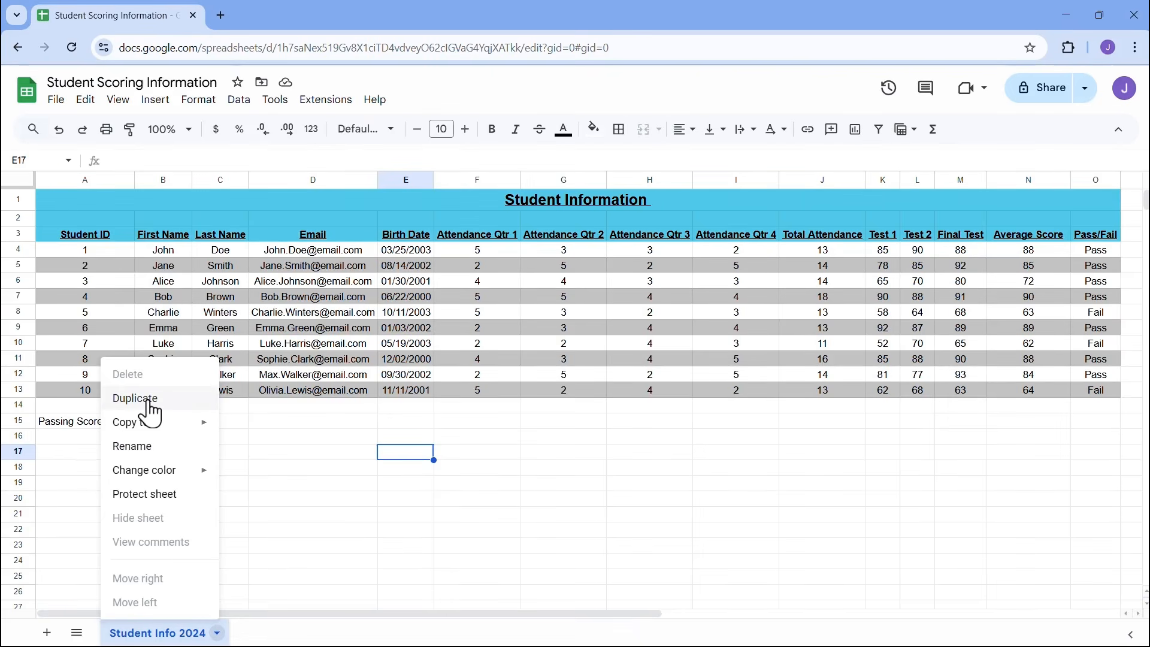
click(392, 455)
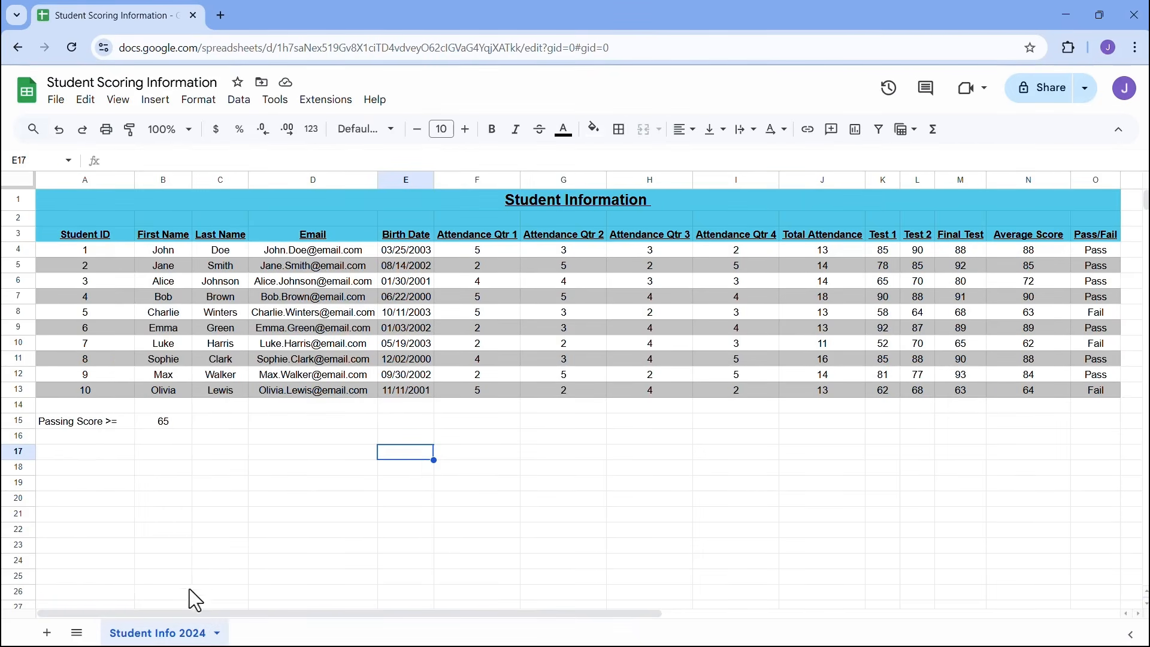
click(46, 633)
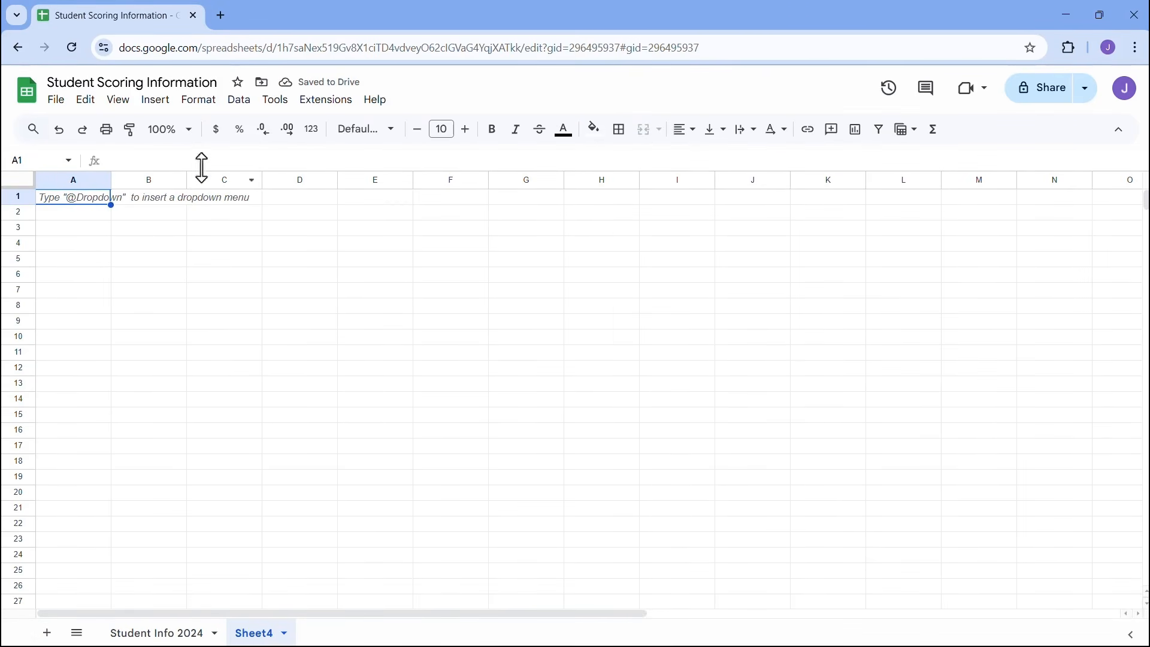
click(185, 131)
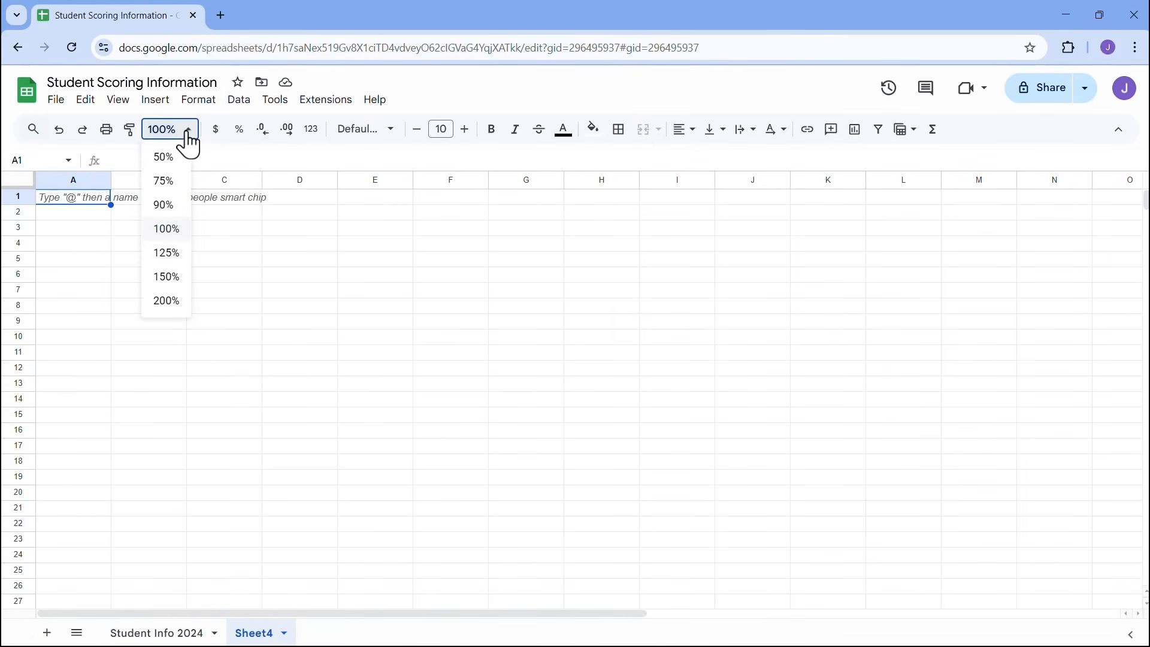
click(167, 256)
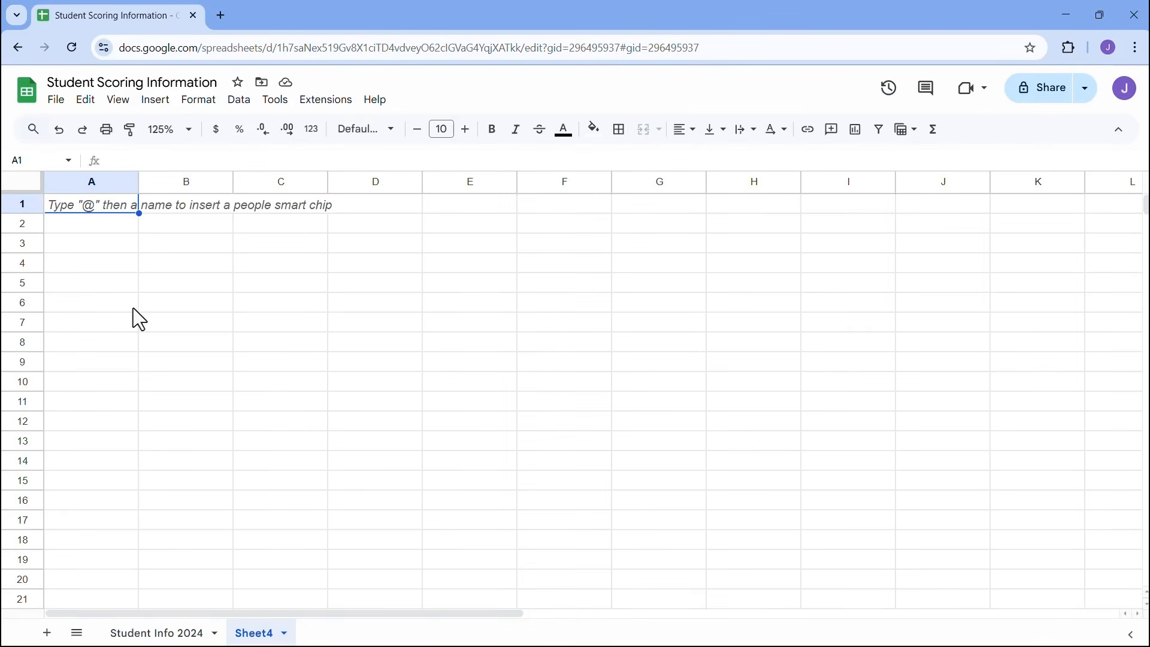
text(Project )
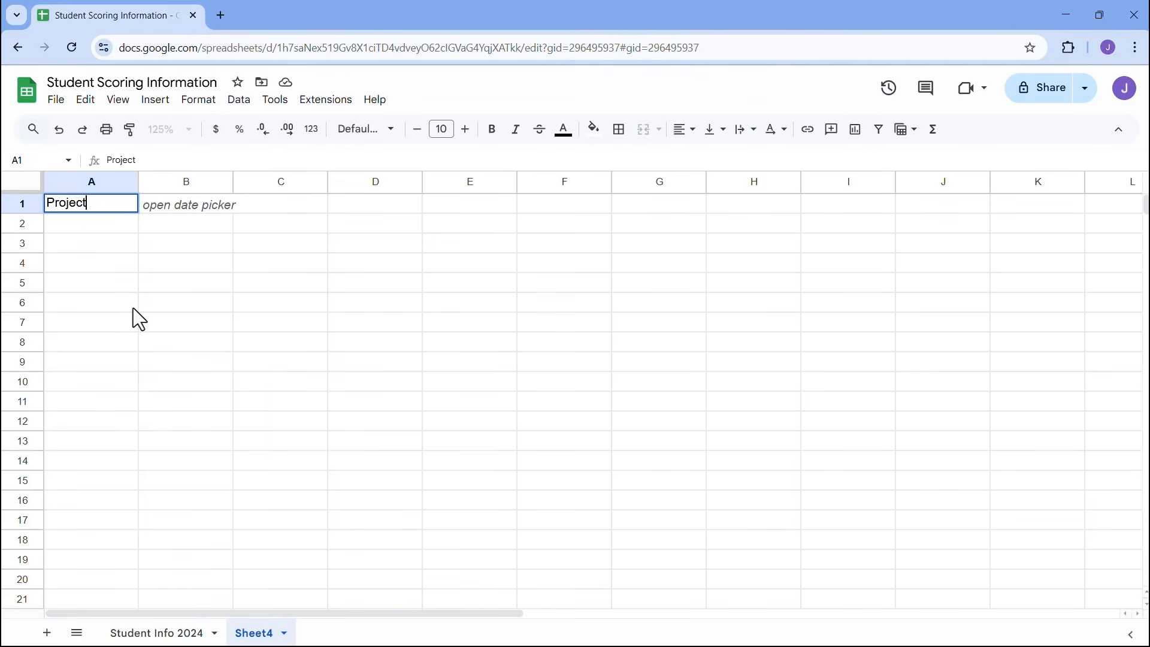
text(Alp)
text(h)
key(BackSpace)
text(pha)
click(104, 263)
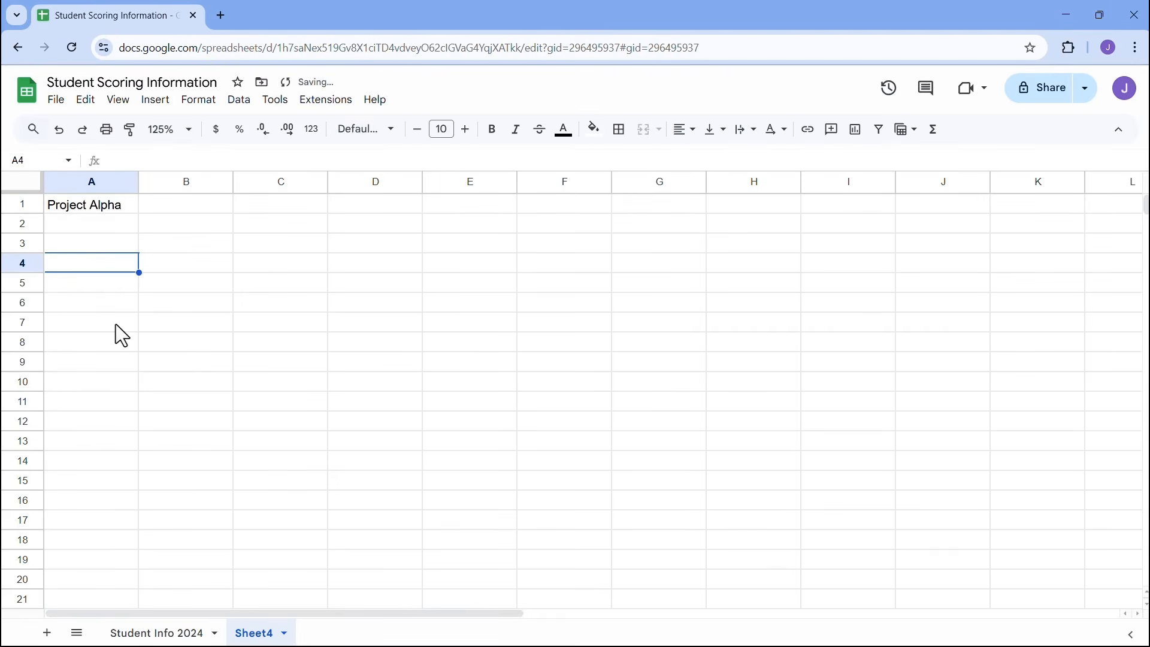
- Add bold, underlined 'Task Name' and 'Status' headers in A3:B3
click(95, 243)
text(Task Name)
key(Tab)
text(Status)
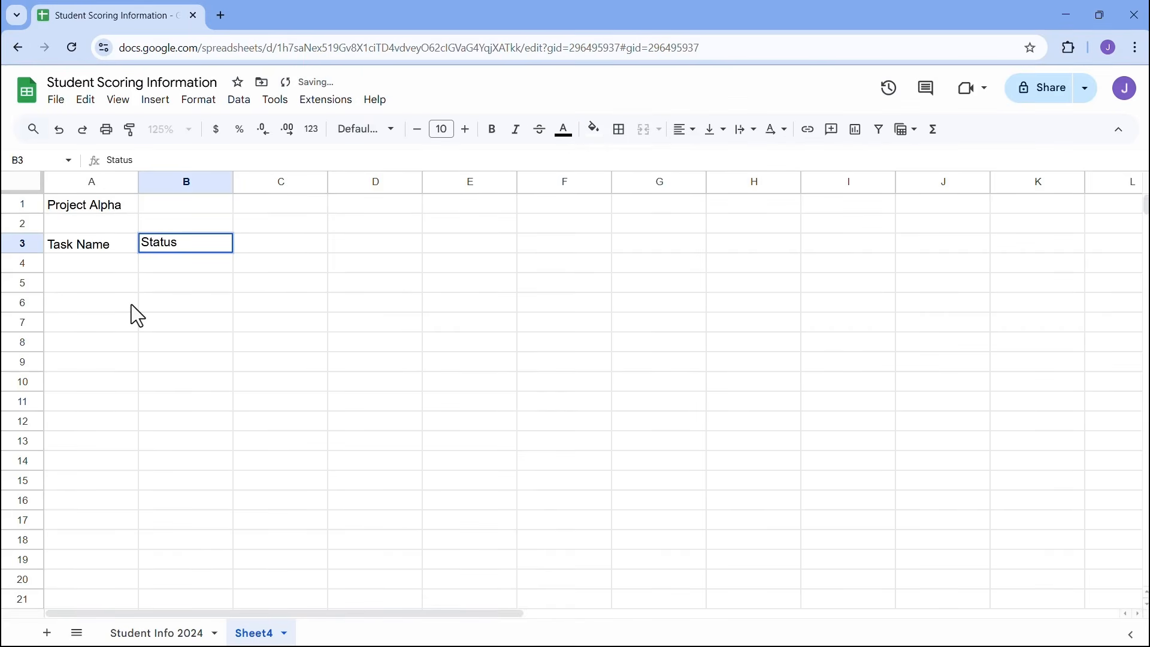
key(Return)
drag(103, 251, 172, 247)
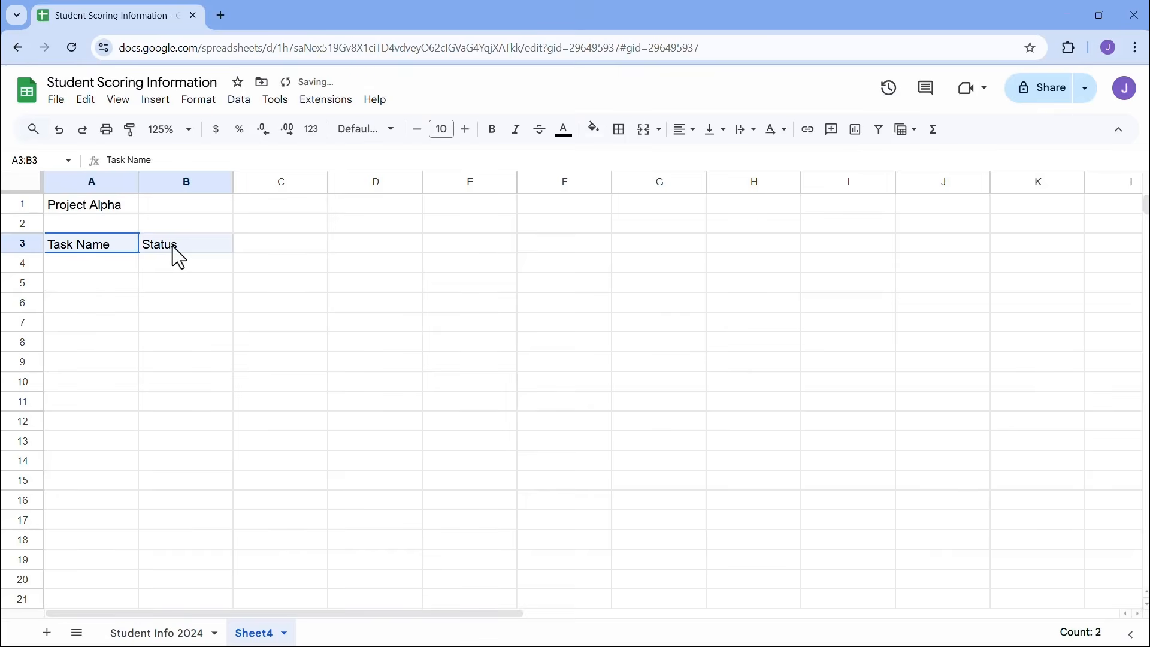
key(ctrl+b)
key(ctrl+u)
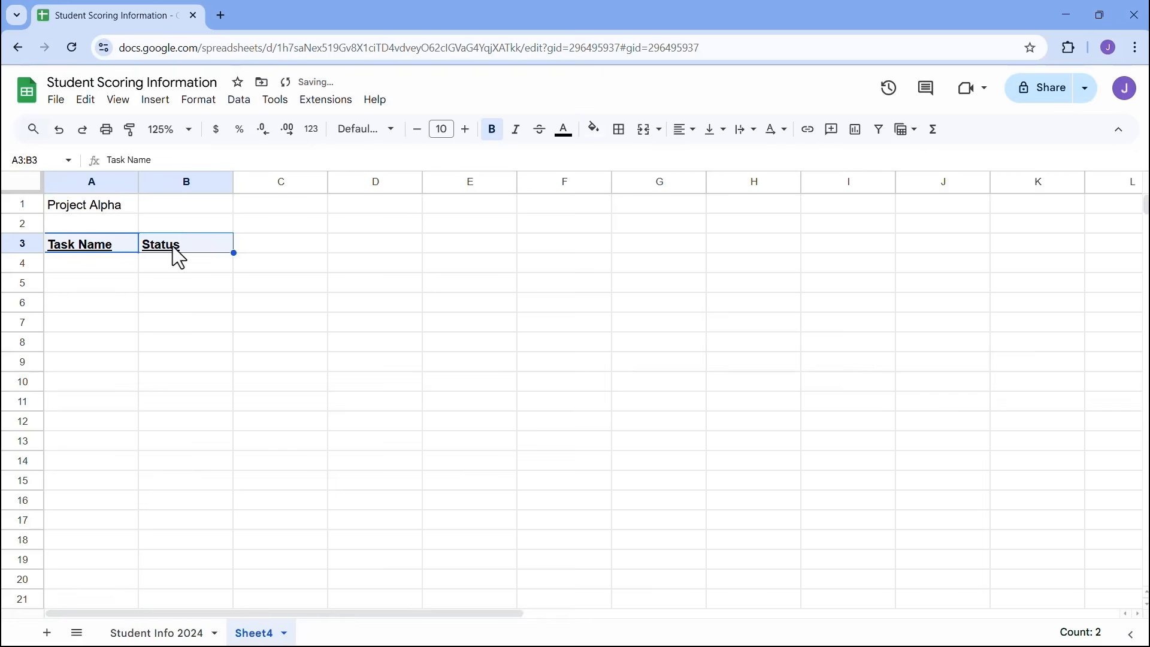
- Fill Task 1 through Task 10 down A4:A13, then select the Status cells B4:B13
click(127, 267)
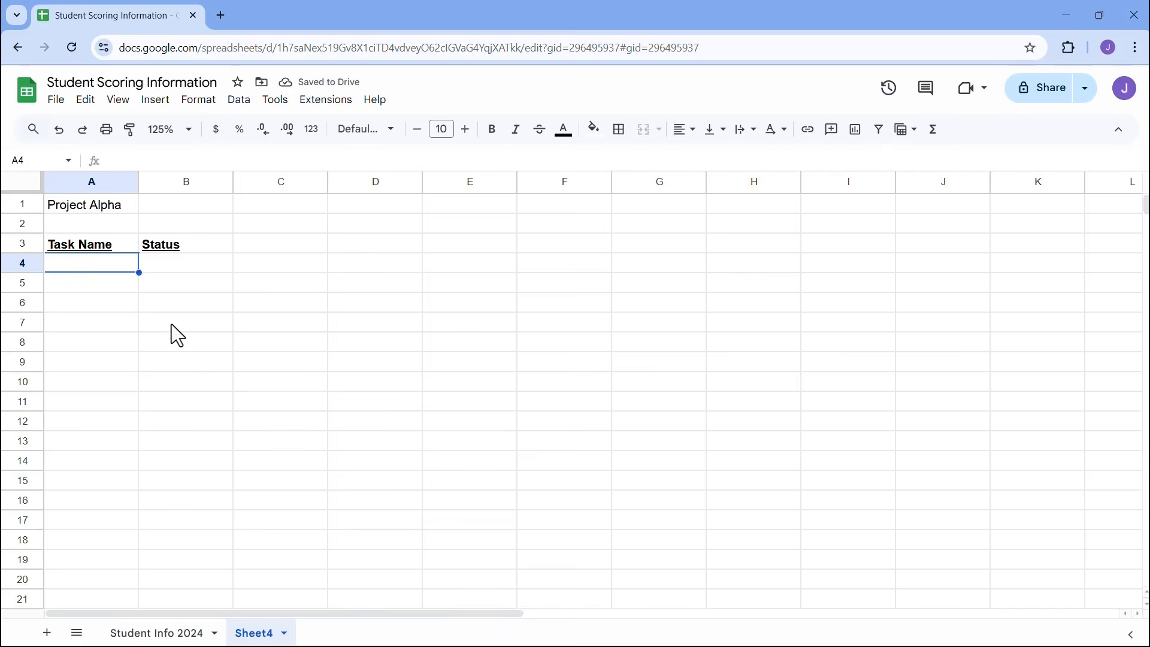
text(Task 1)
key(Return)
click(117, 268)
drag(139, 273, 139, 444)
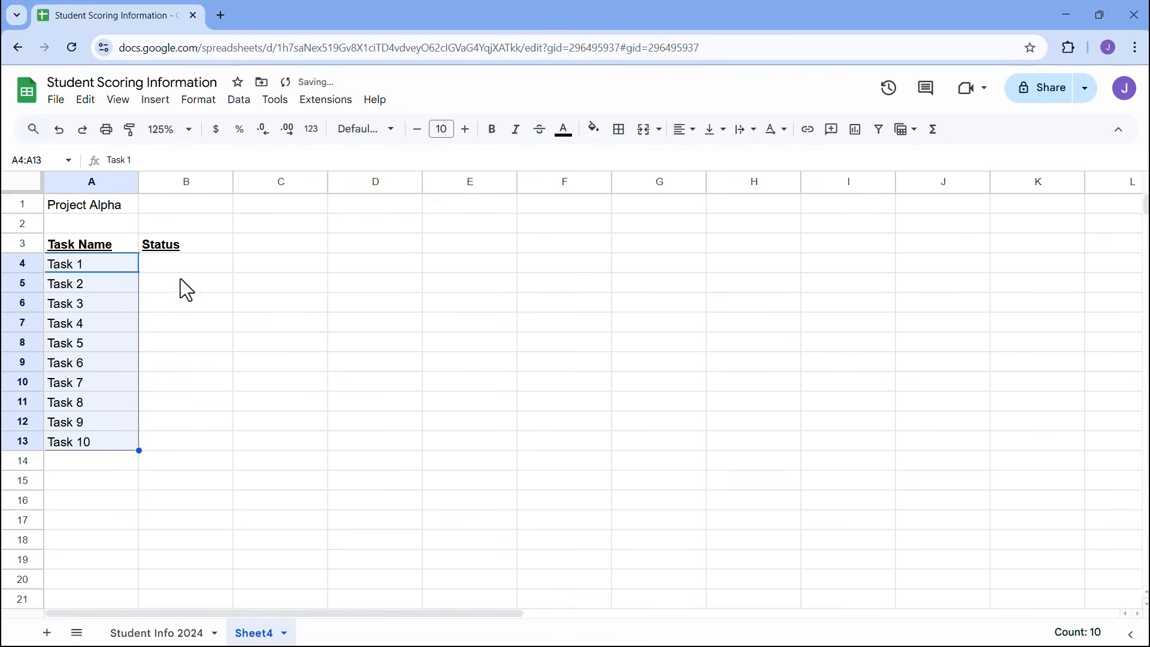
click(181, 263)
drag(191, 264, 195, 436)
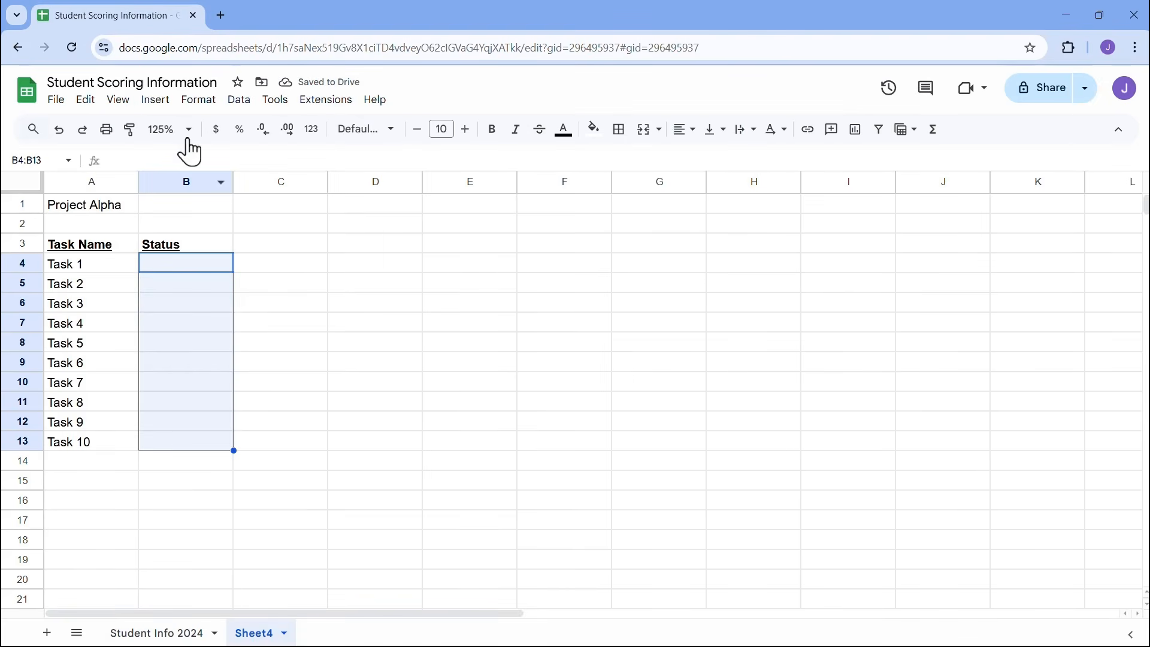
click(157, 101)
- Insert checkboxes into B4:B13 and test ticking the Task 1 box
click(164, 103)
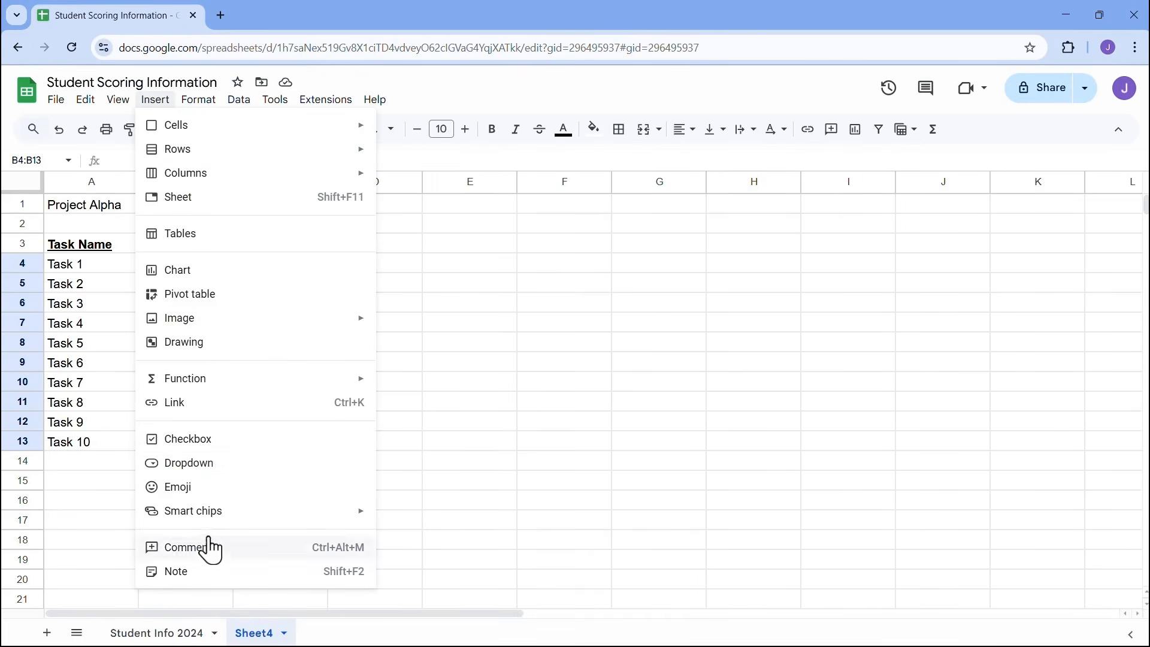
click(207, 442)
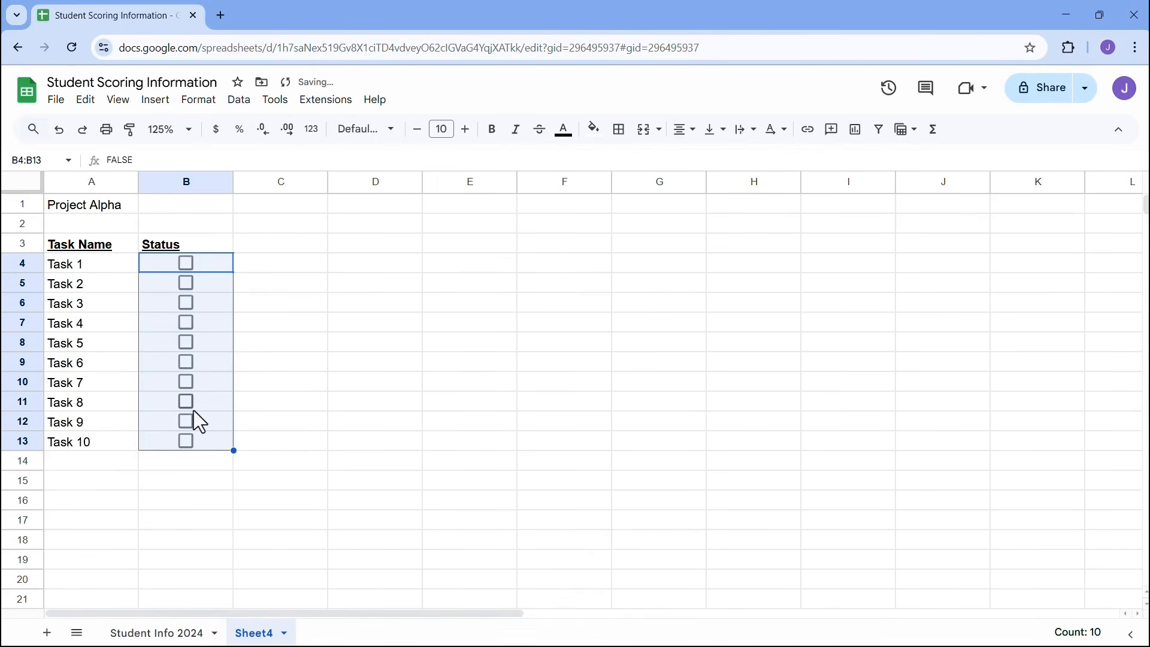
click(260, 268)
click(207, 264)
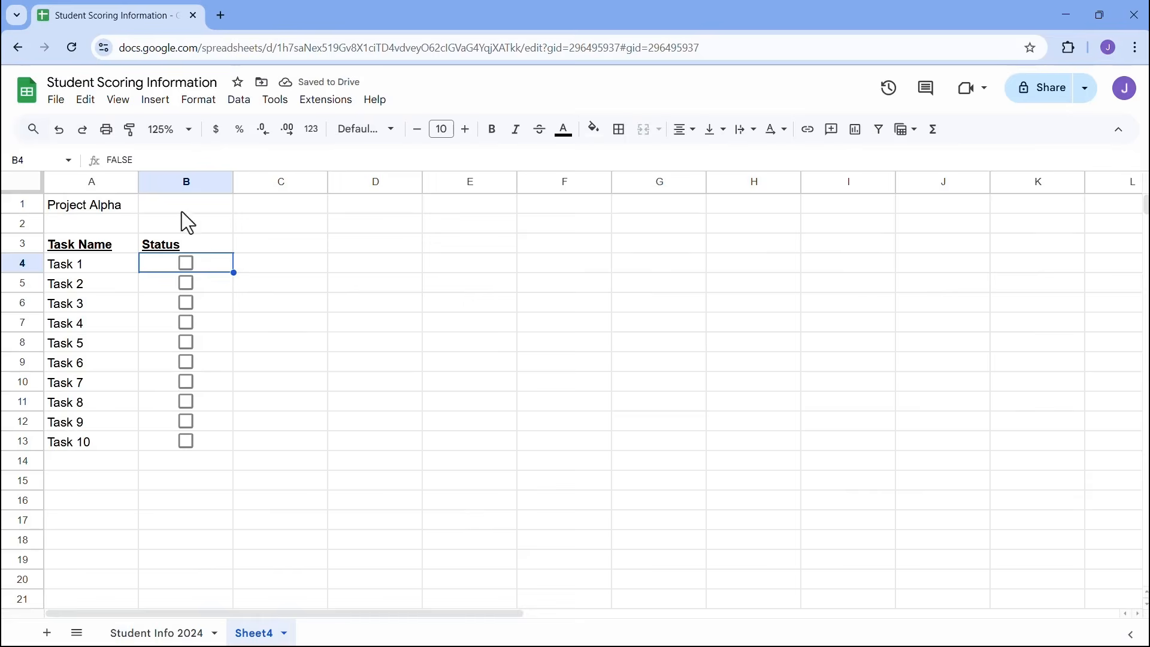
click(184, 263)
click(188, 267)
- Colour the ten checkboxes in B4:B13 standard blue
drag(206, 263, 207, 441)
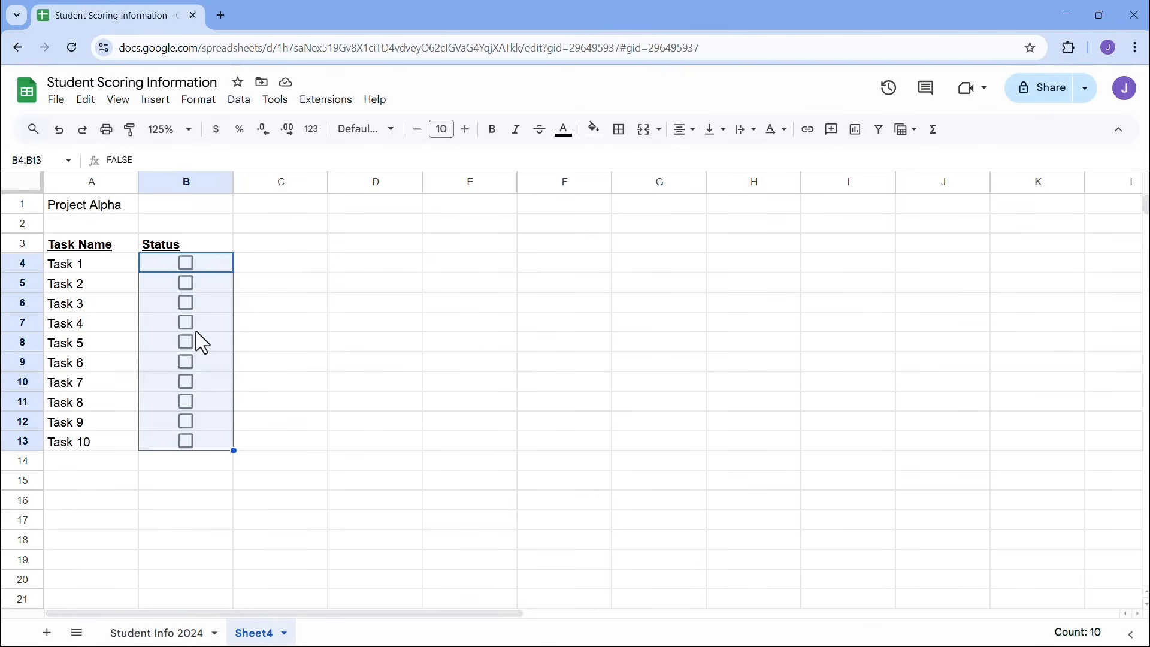
click(564, 131)
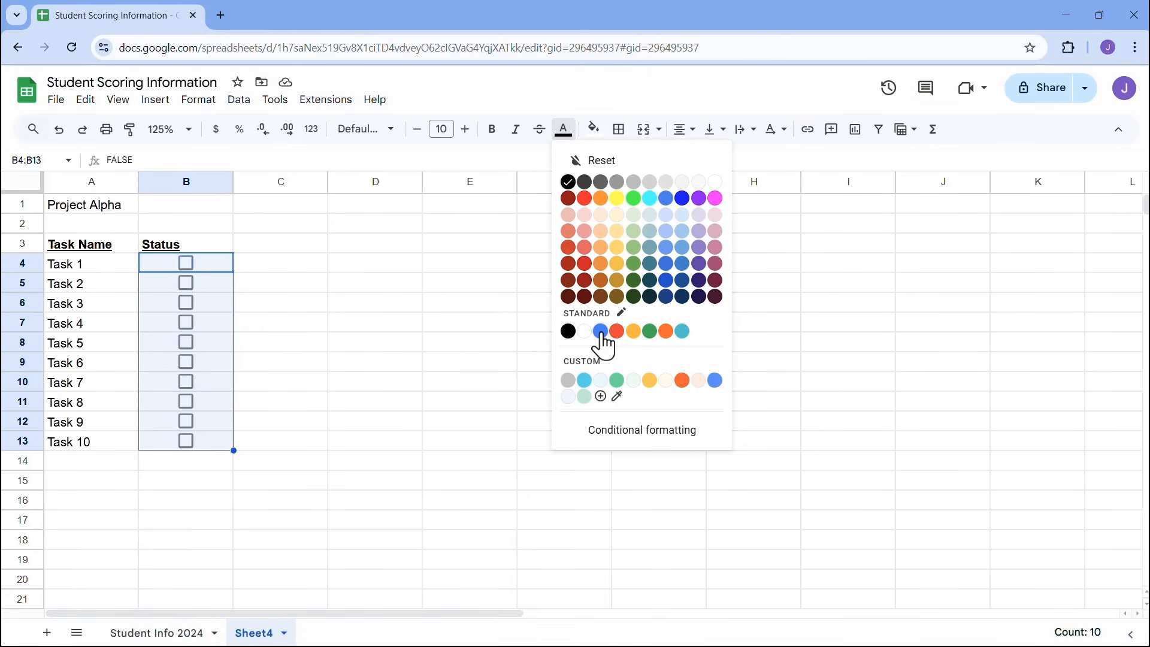
click(601, 332)
click(245, 267)
- Test by ticking and then unticking the checkboxes for Tasks 1–3
click(186, 263)
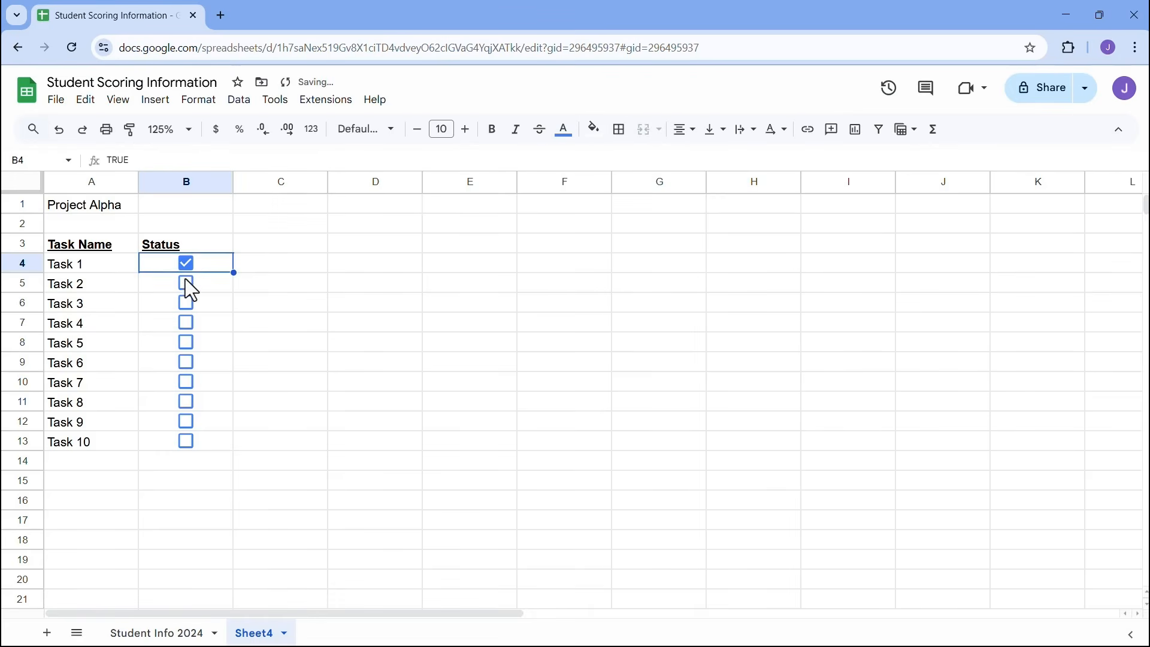
click(186, 283)
click(186, 302)
click(186, 302)
click(186, 283)
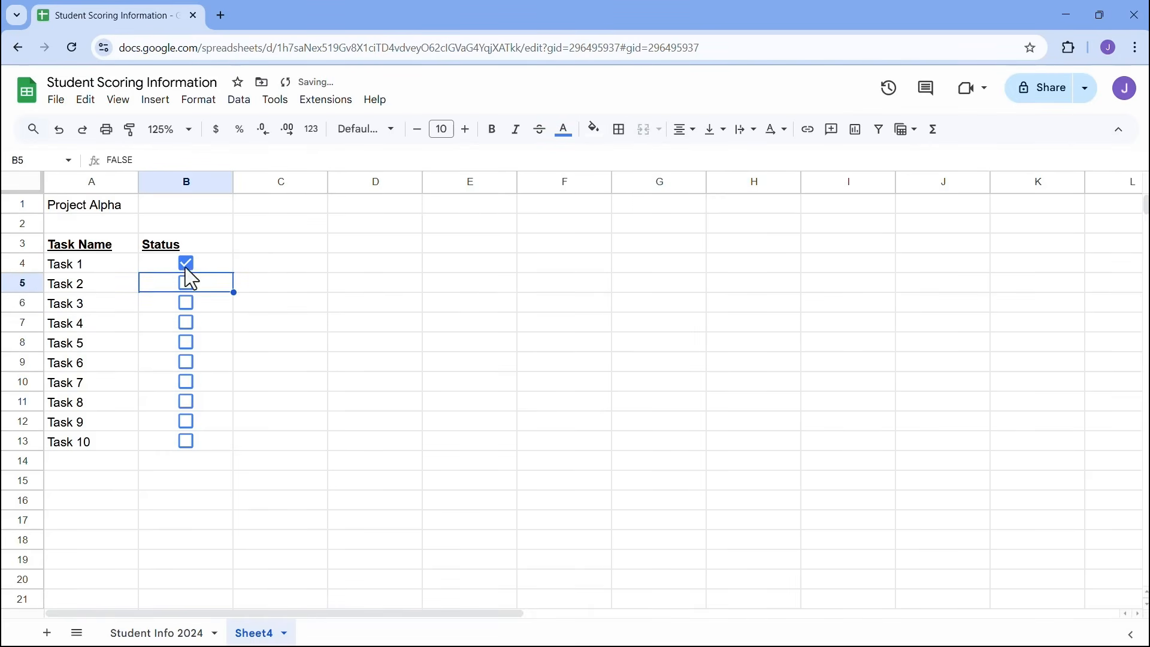
click(185, 264)
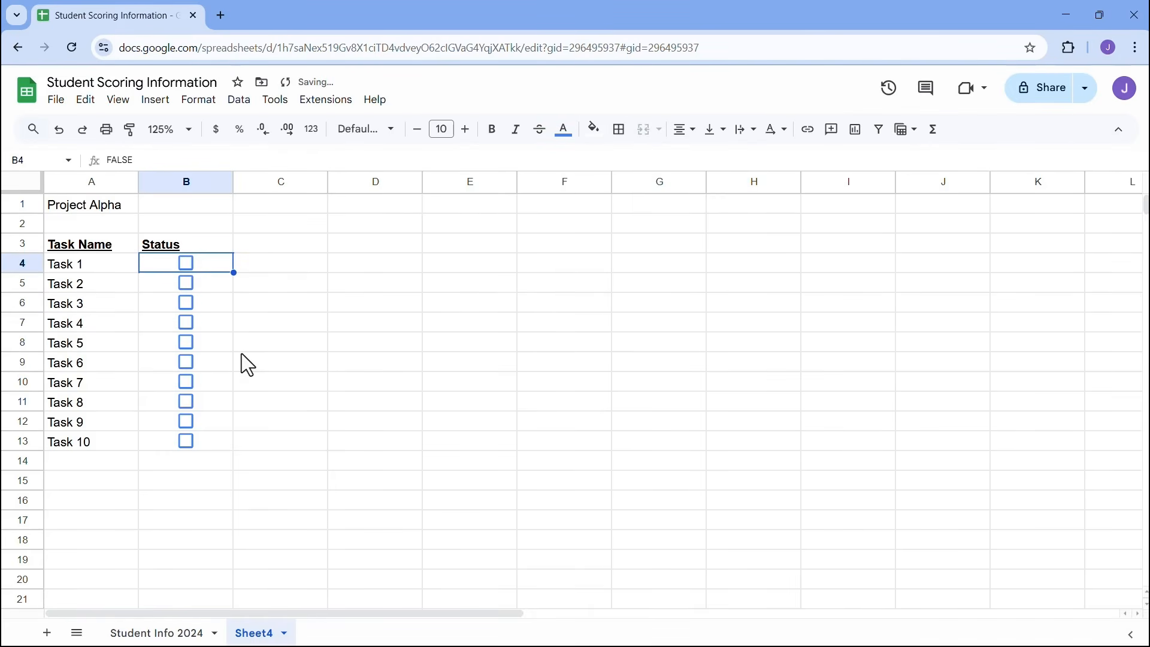
click(106, 480)
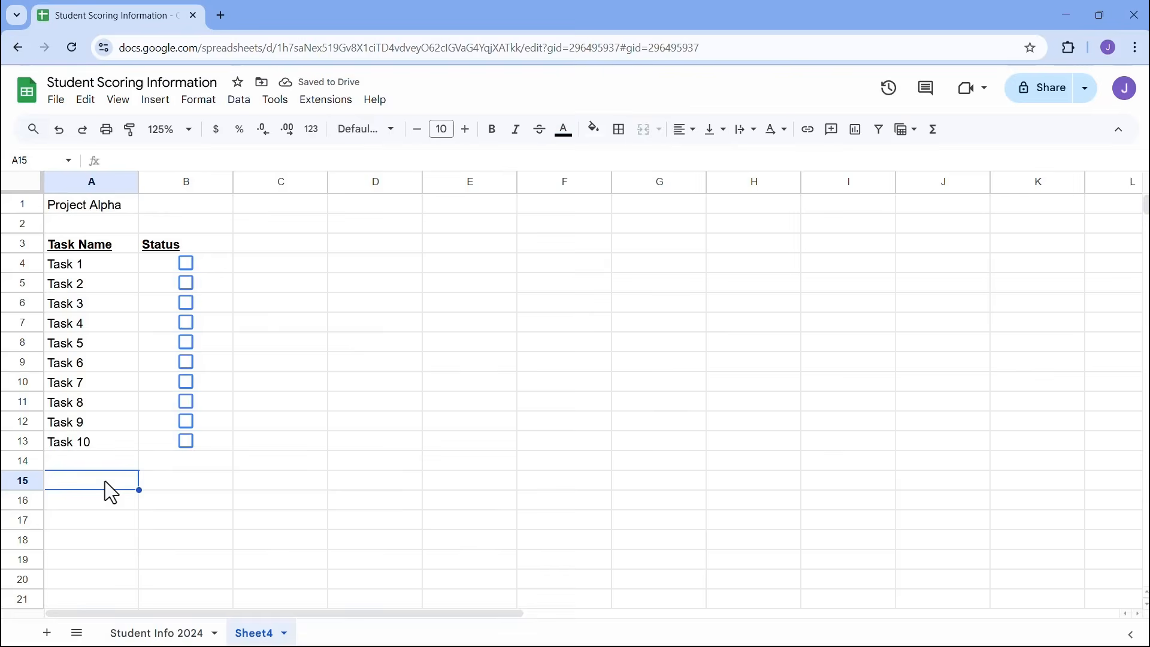
- Label A15 'Total' and enter =COUNTIF(B4:B13,true) in B15
text(Total)
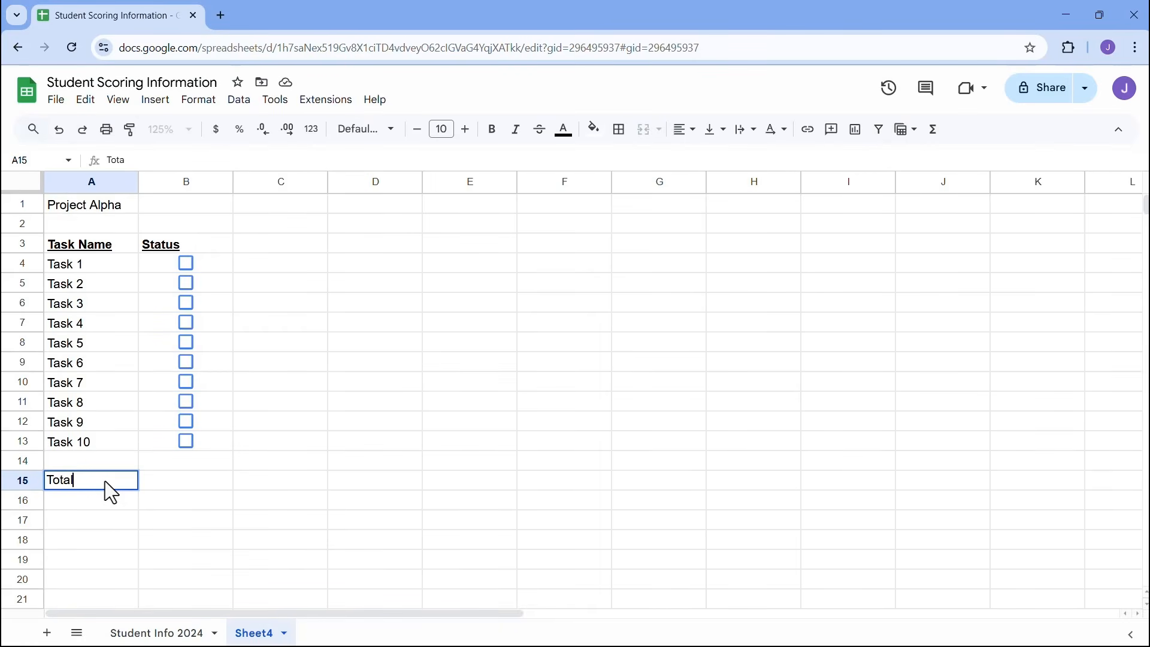
key(Tab)
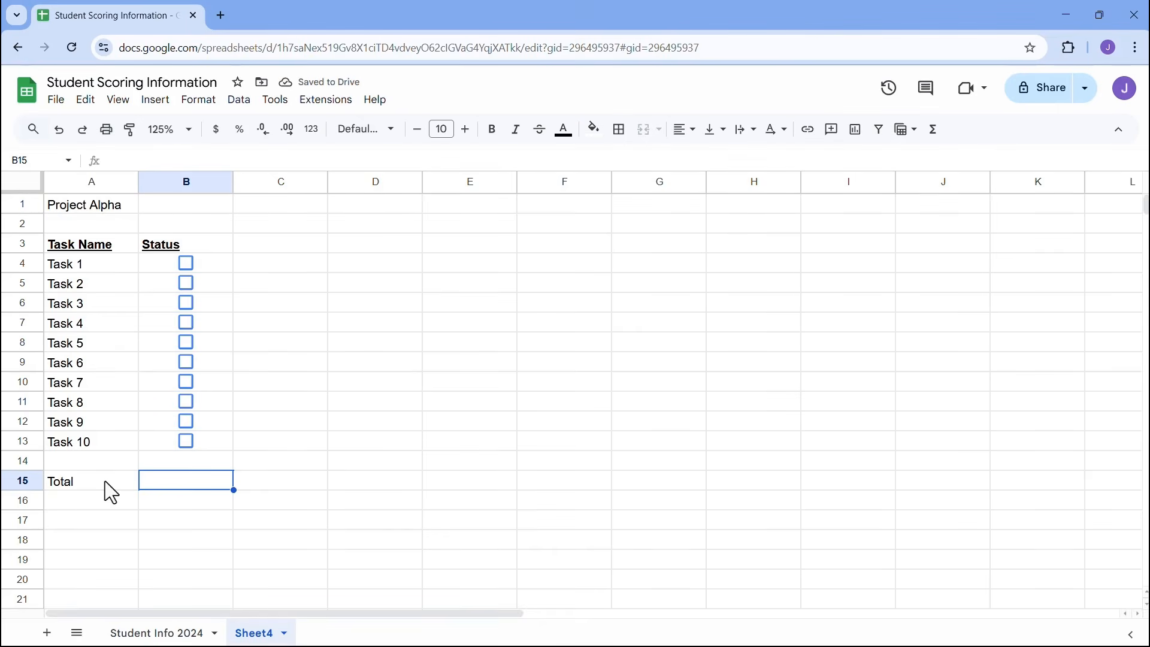
click(186, 263)
click(189, 267)
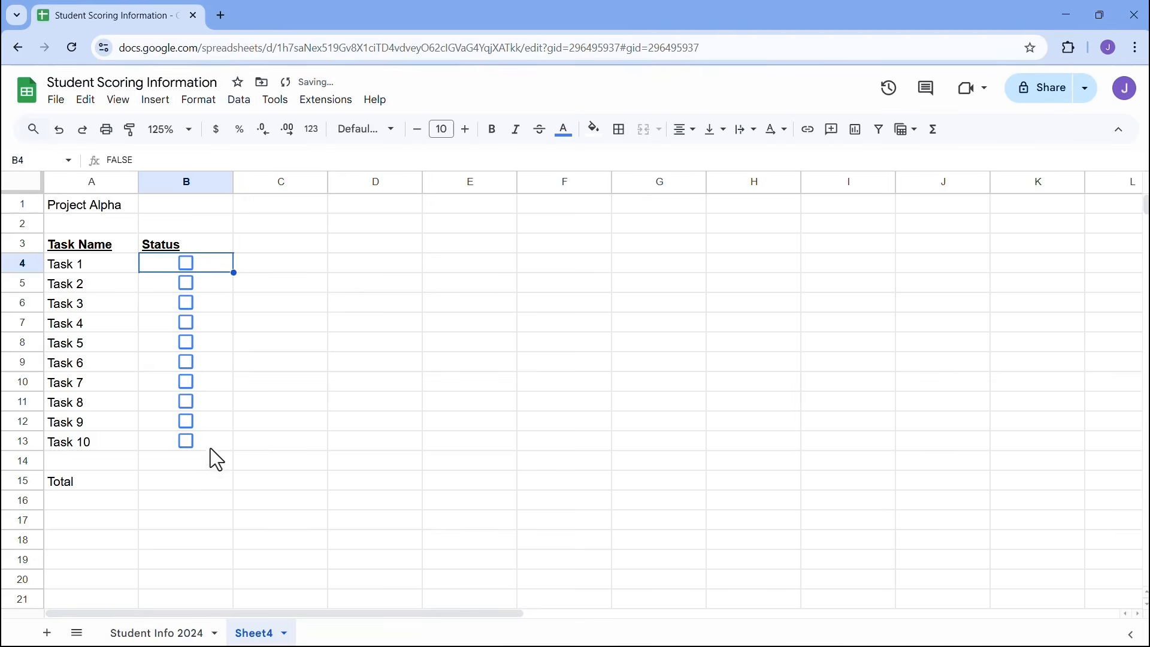
click(185, 483)
text(=countif)
key(Tab)
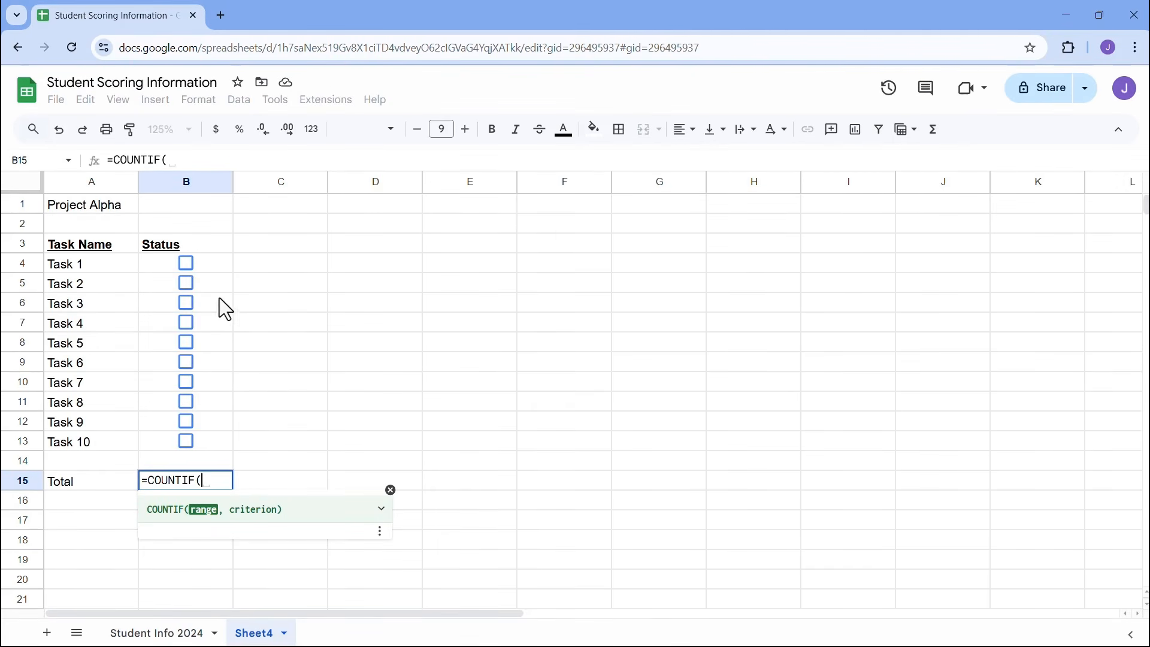
drag(218, 265, 208, 443)
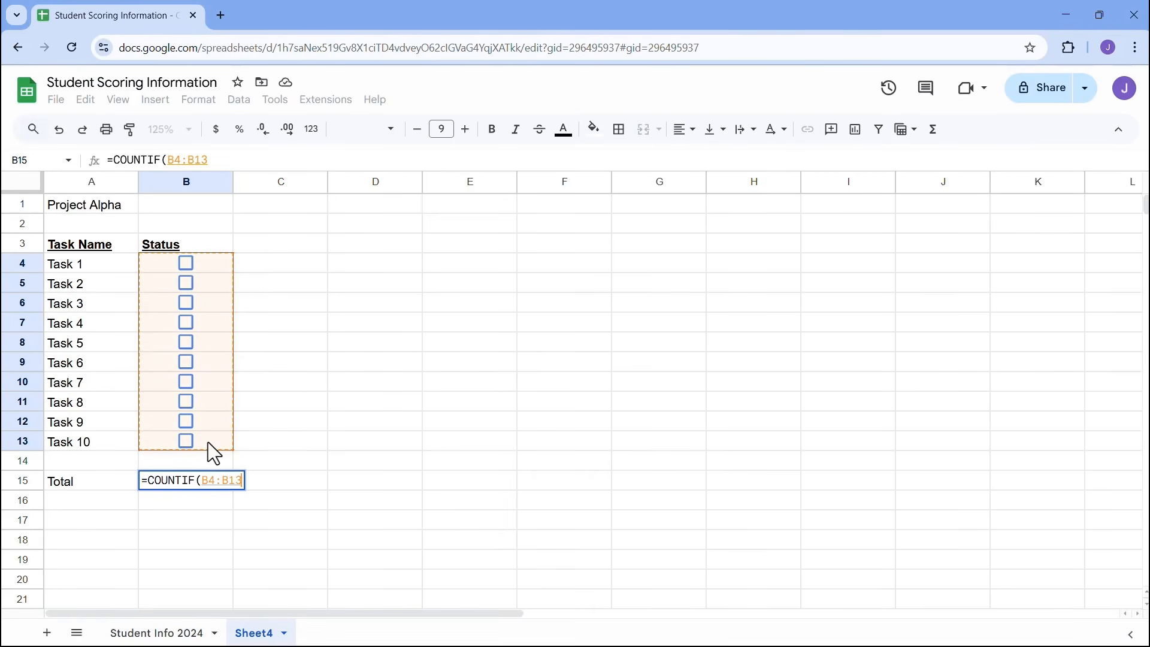
text(,)
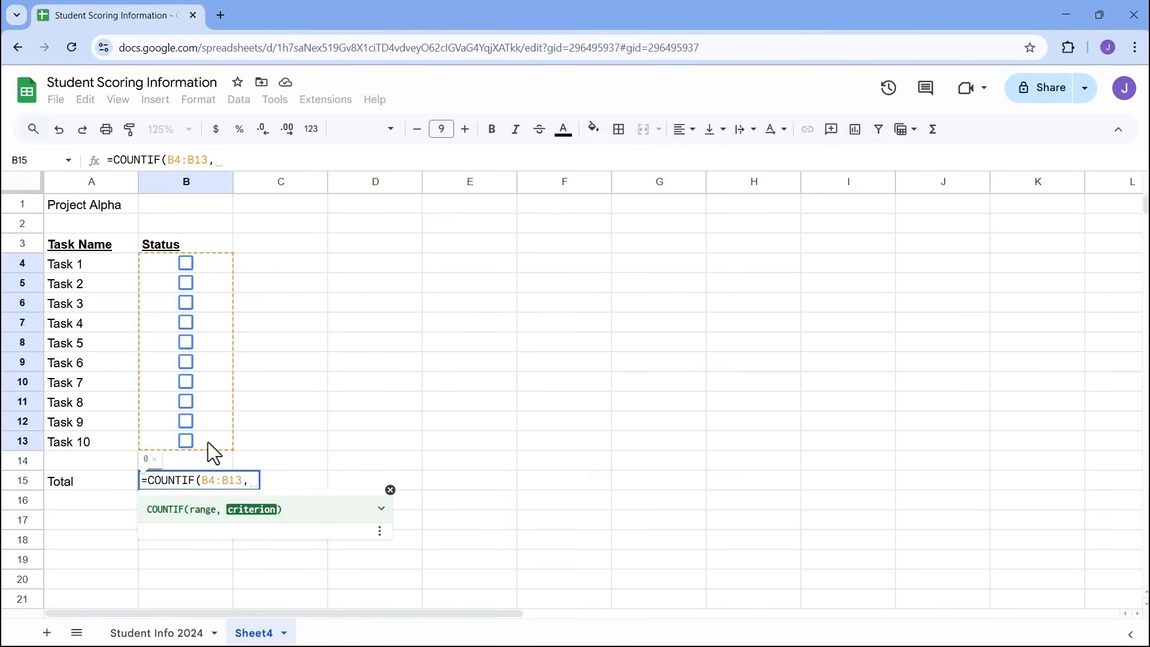
text(true)
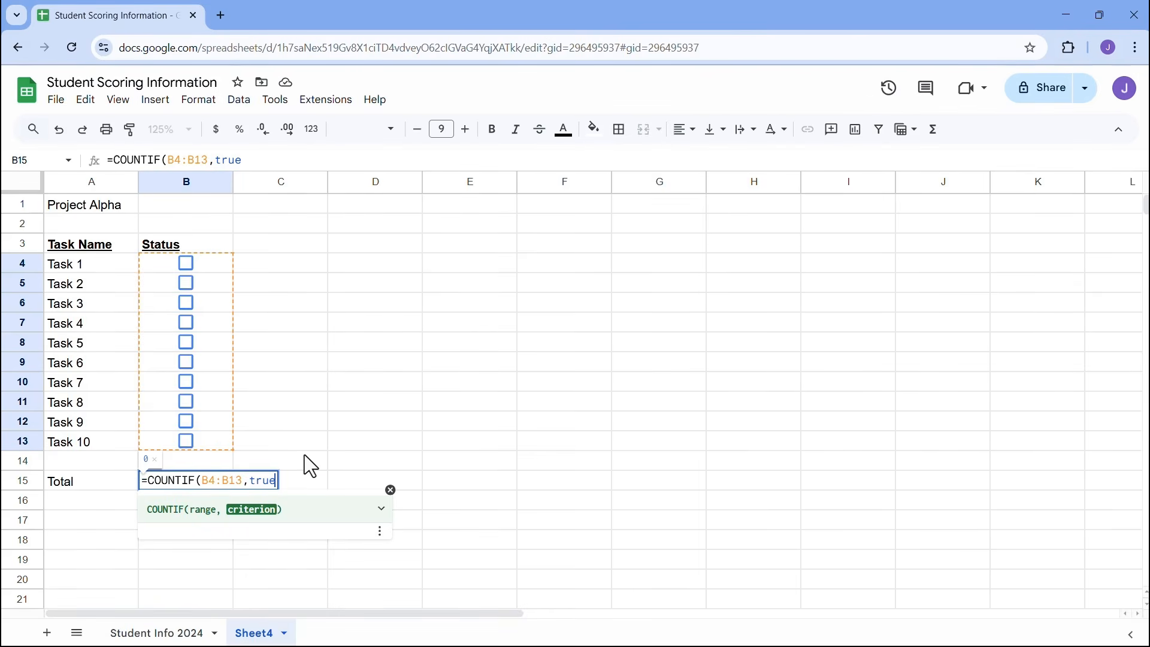
key(Return)
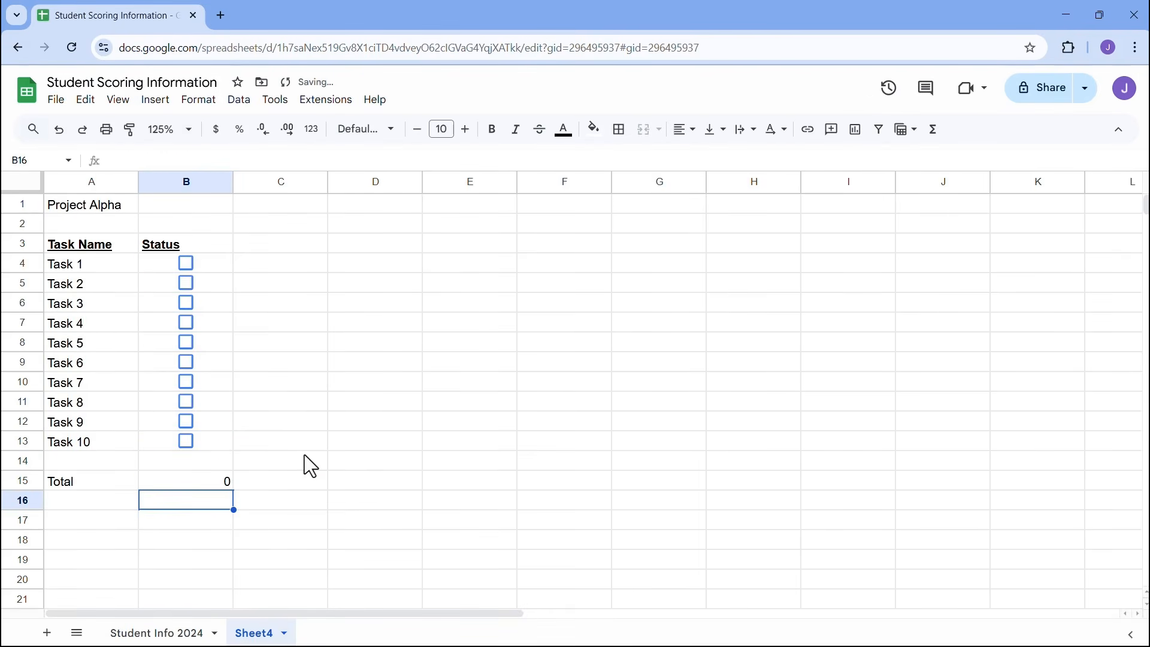
- Tick Tasks 1–4 so the Total shows 4
click(186, 265)
click(186, 282)
click(188, 302)
click(185, 322)
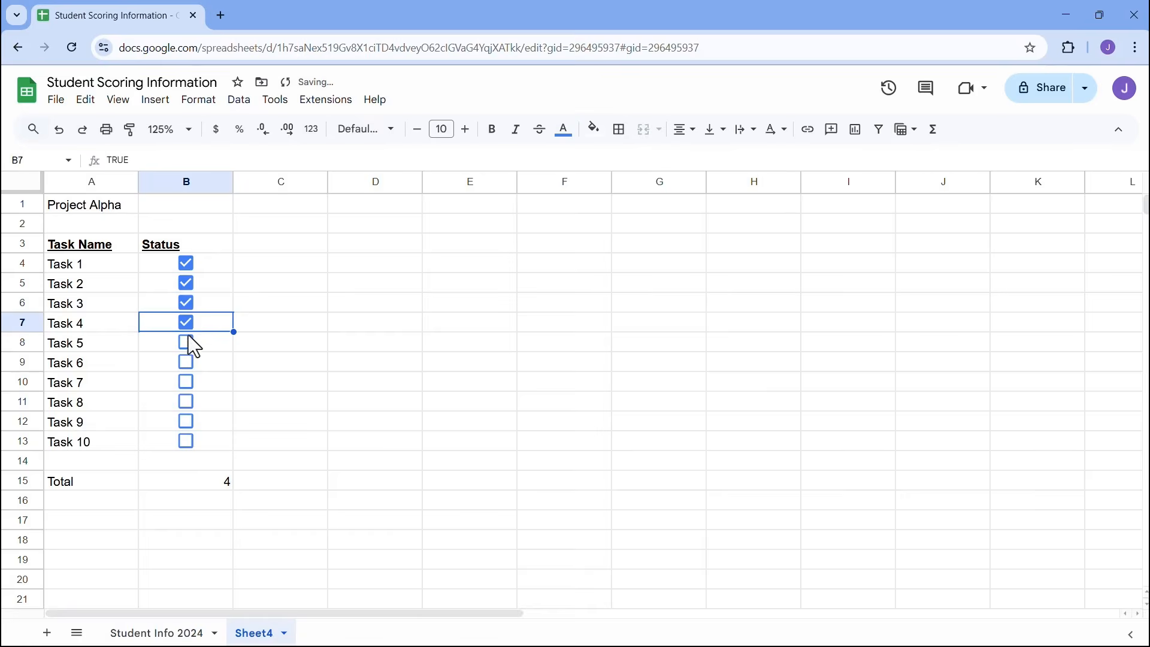
- Append &"/"&COUNTA(B4:B13) to the B15 formula so it reads 4/10
double_click(199, 483)
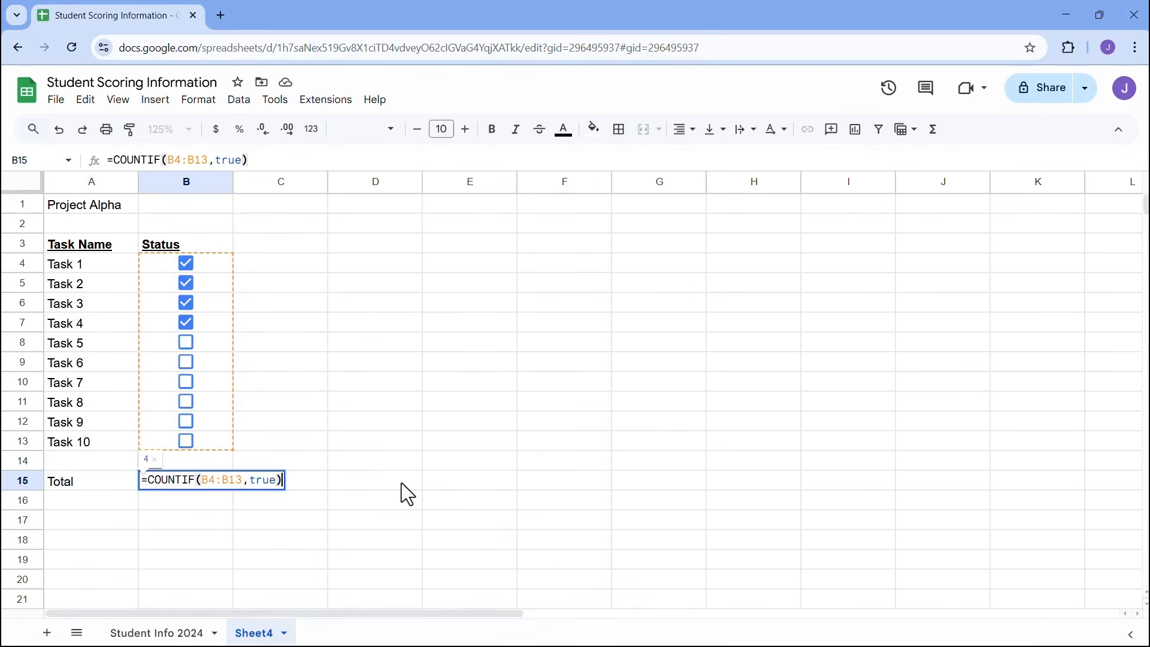
text(&)
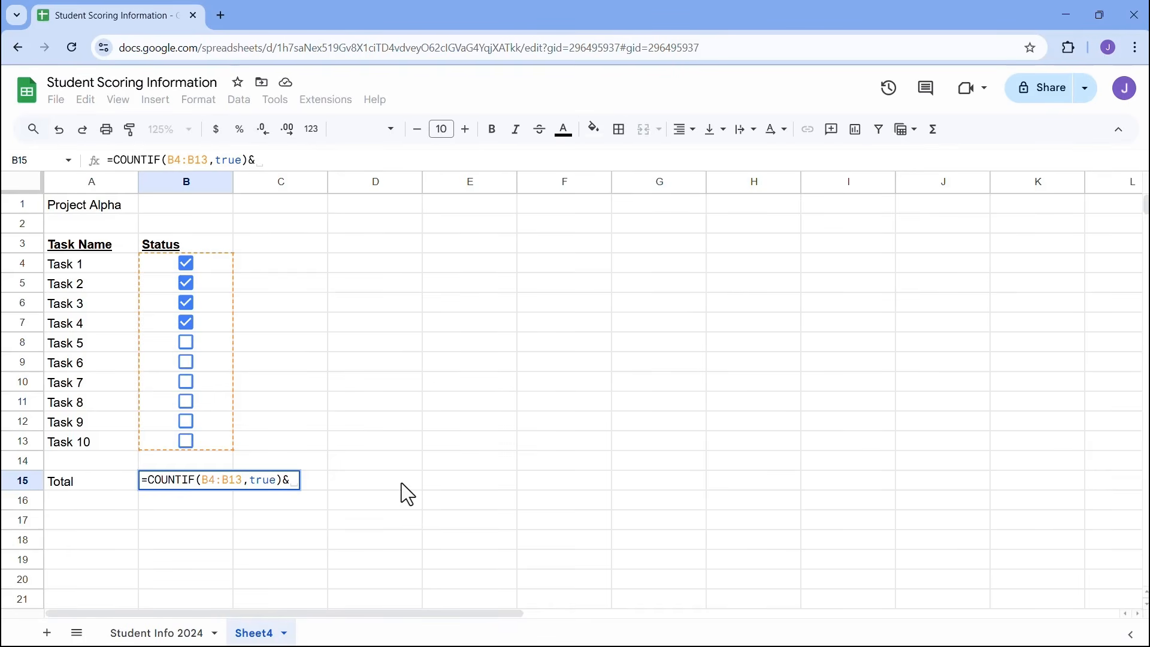
text("/")
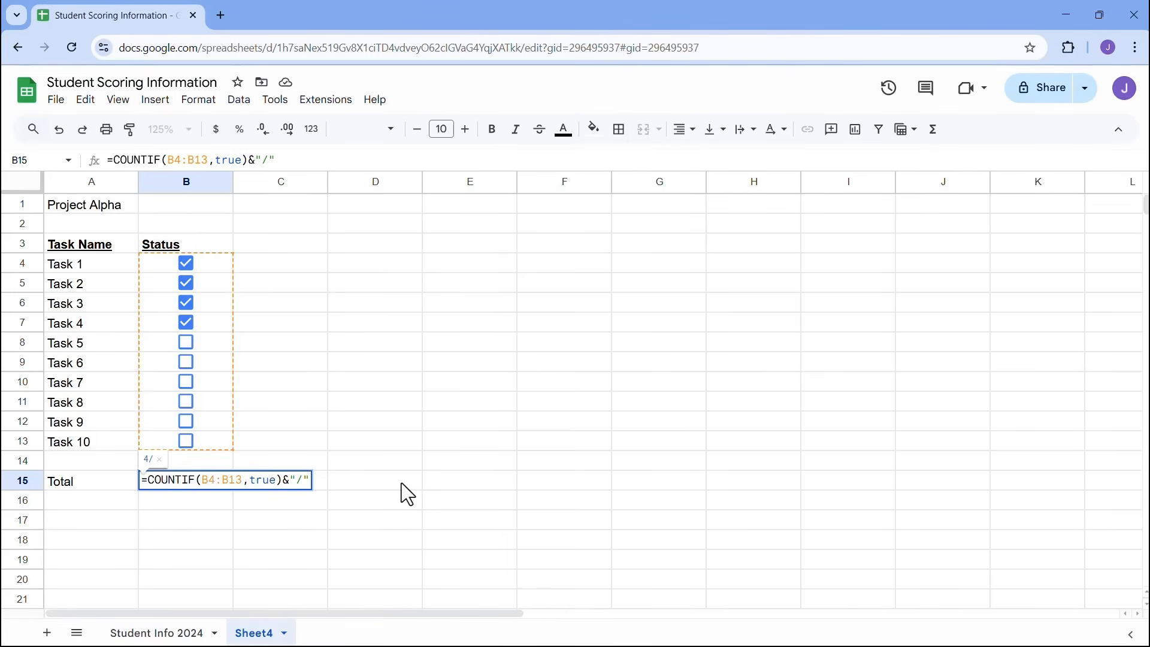
text(&count)
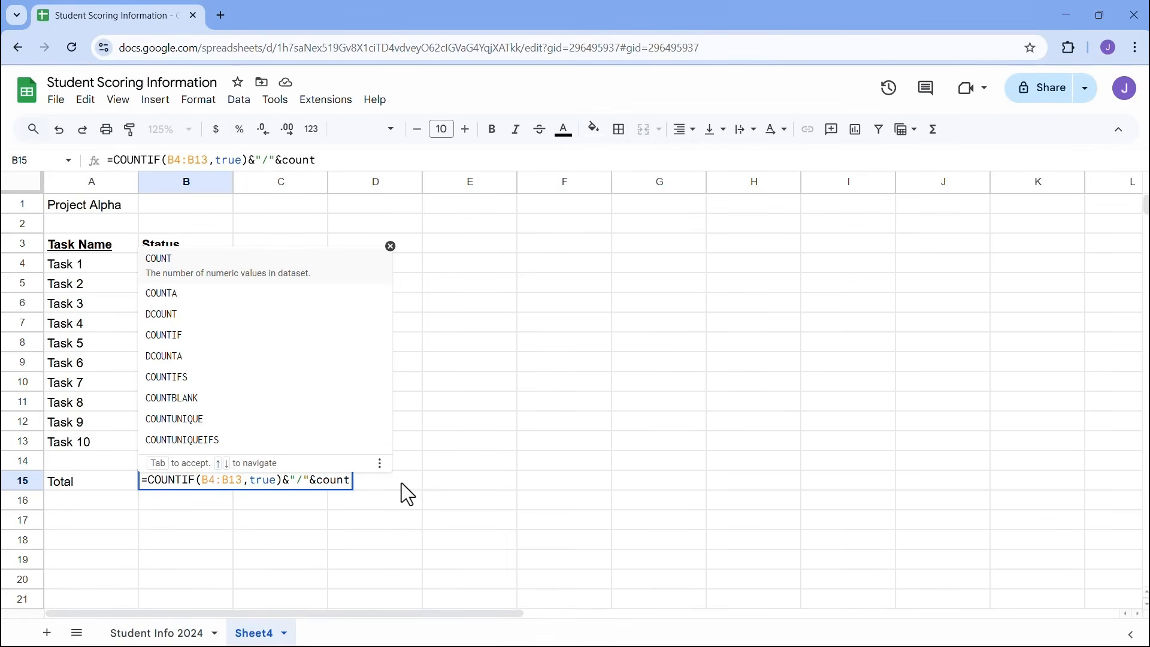
text(a)
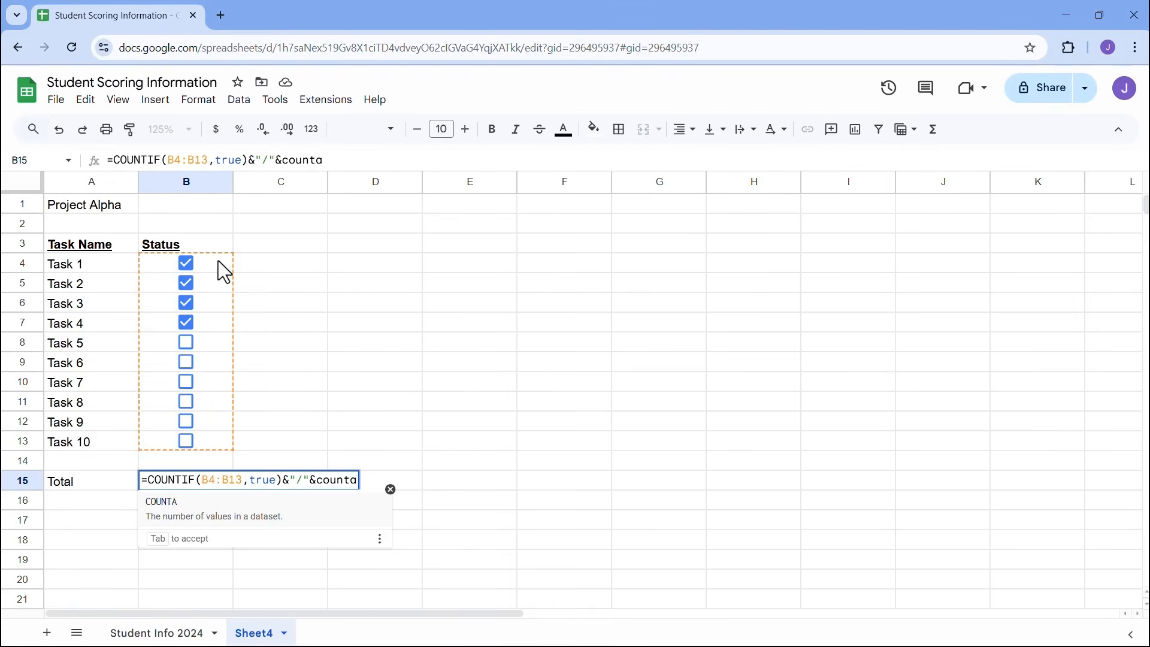
key(Tab)
drag(218, 262, 221, 447)
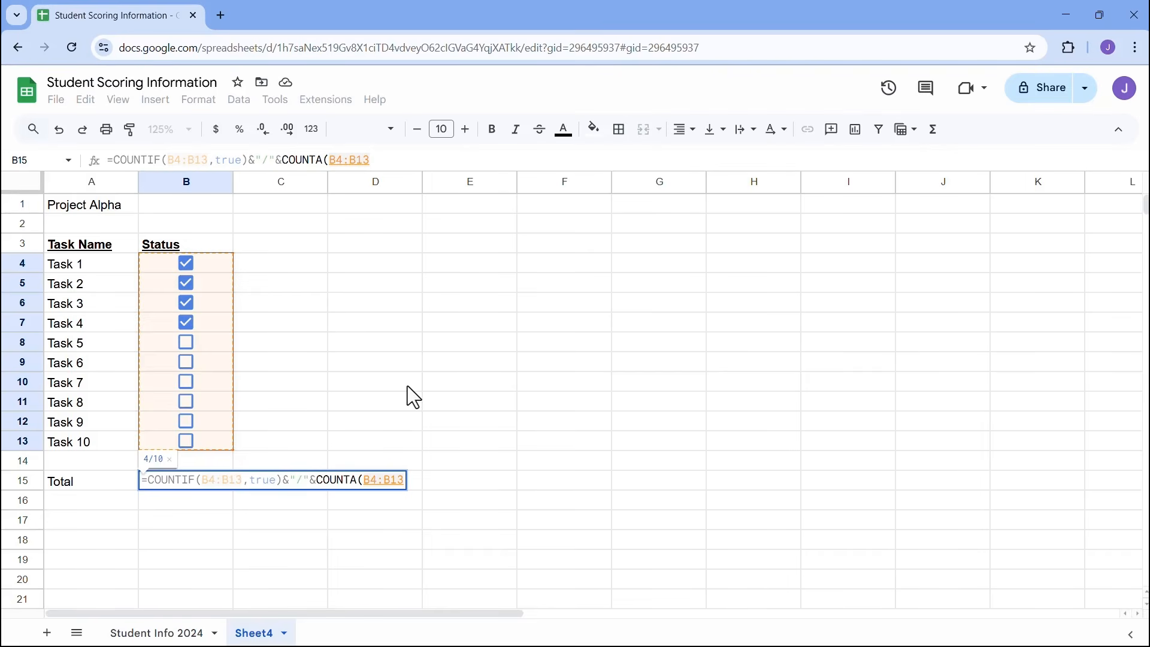
text())
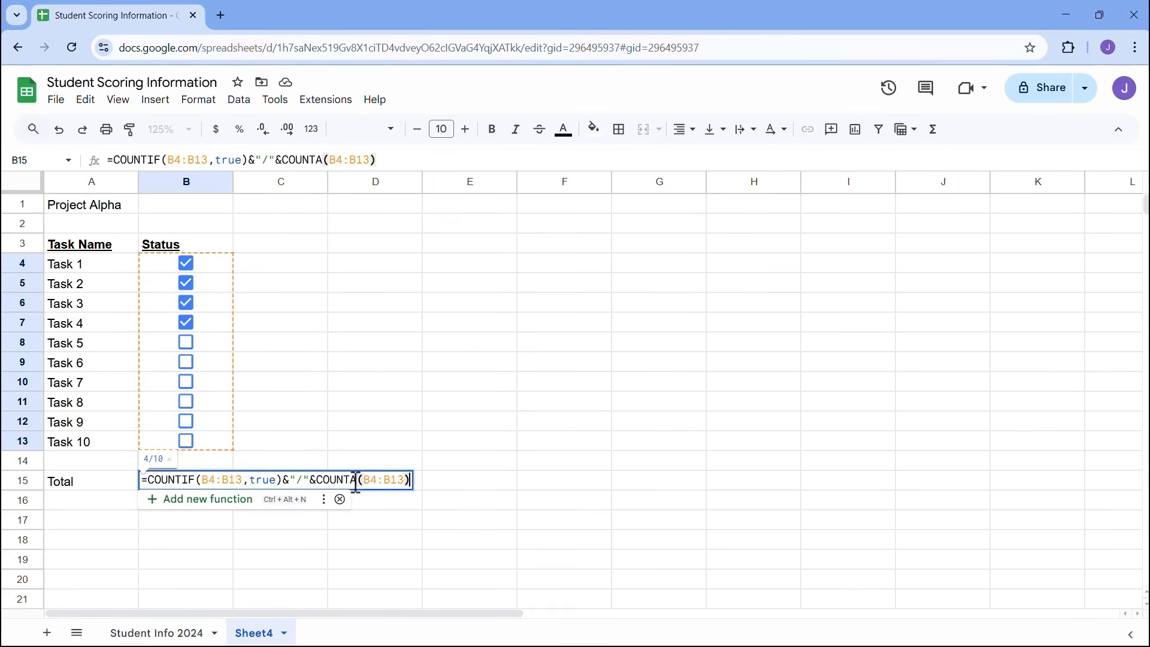
key(Return)
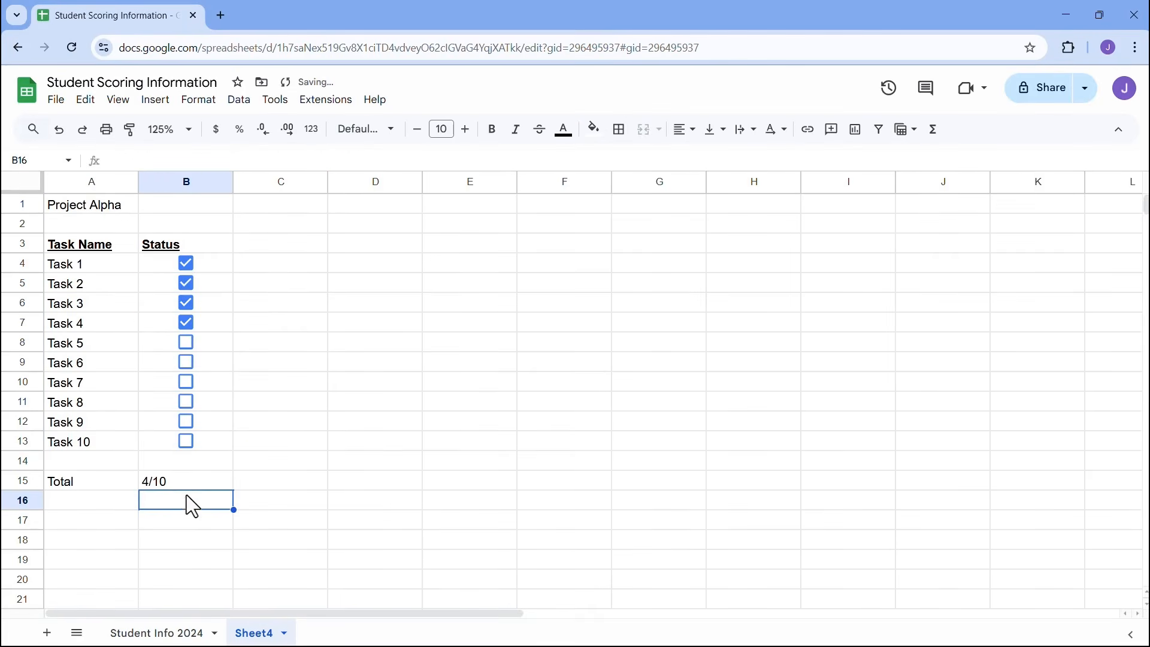
- Tick Tasks 5 and 6, then untick Tasks 6, 5 and 4, leaving 3/10
click(187, 342)
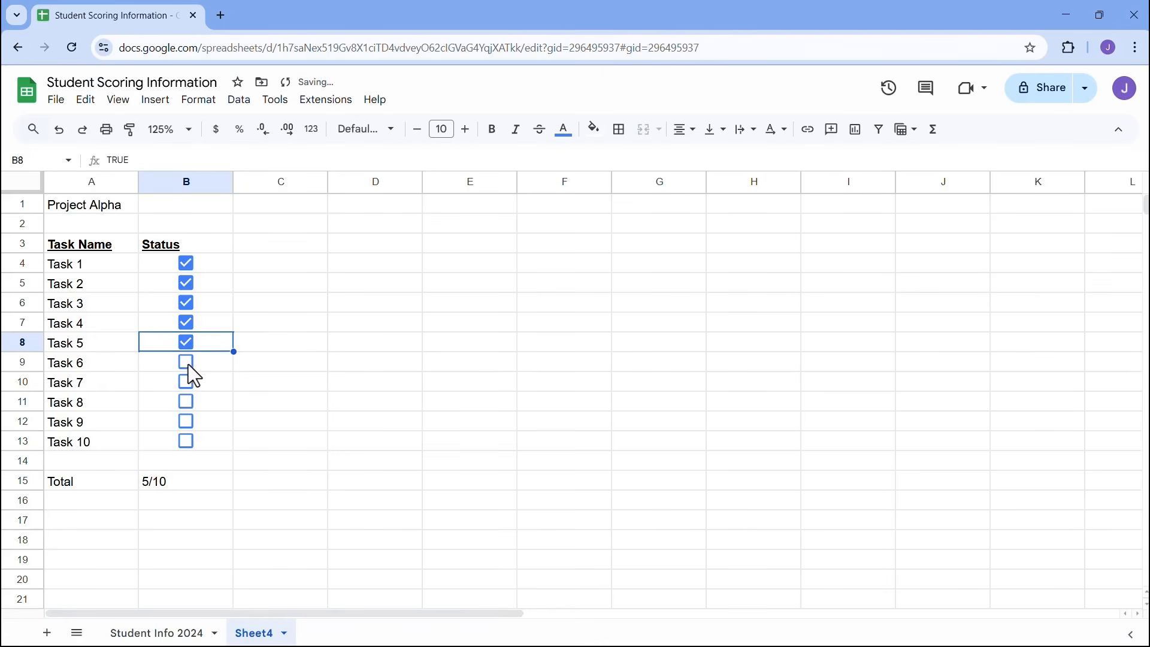
click(187, 362)
click(187, 362)
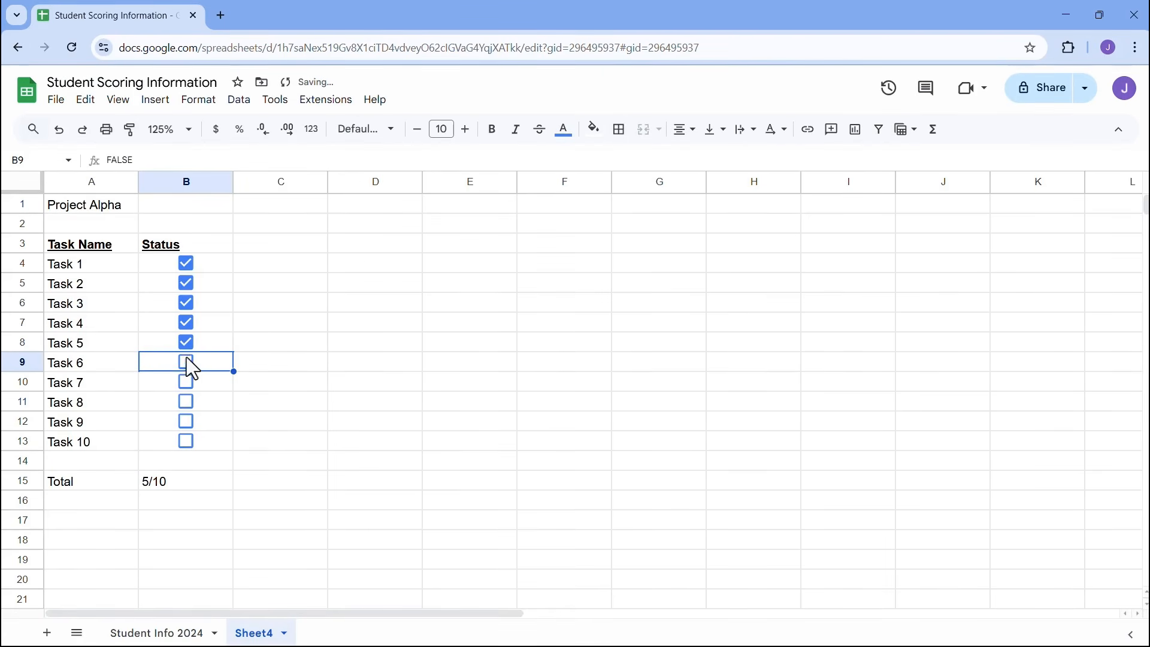
click(187, 341)
click(186, 323)
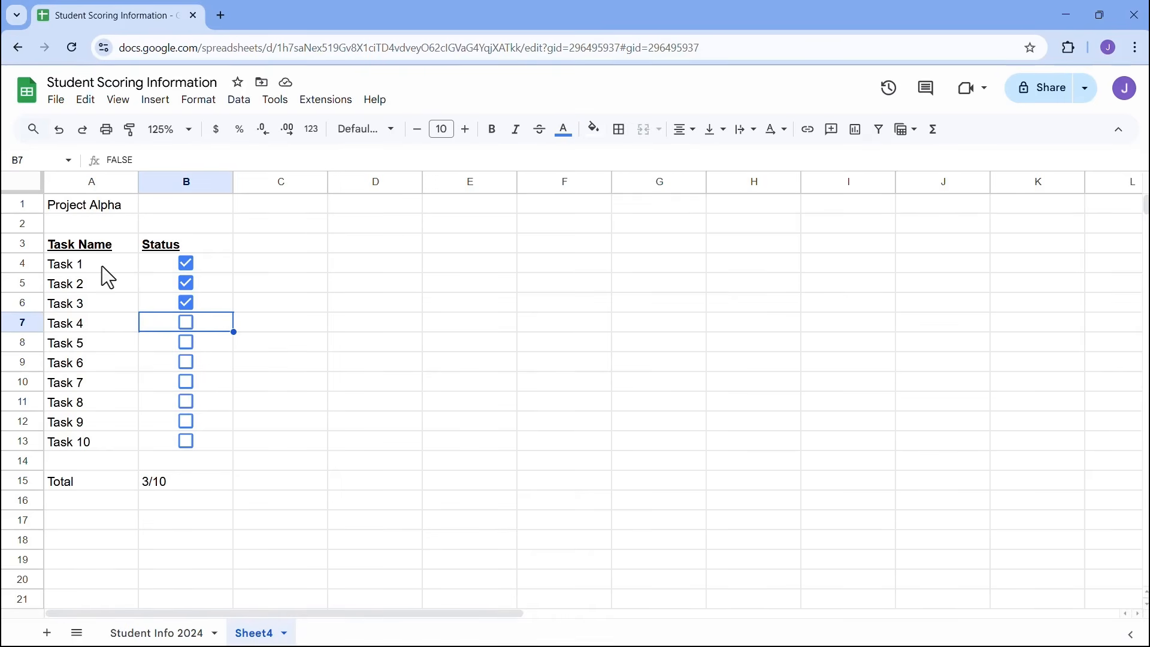
- Select the task names A4:A13 and start a conditional formatting rule for them
drag(102, 266, 102, 439)
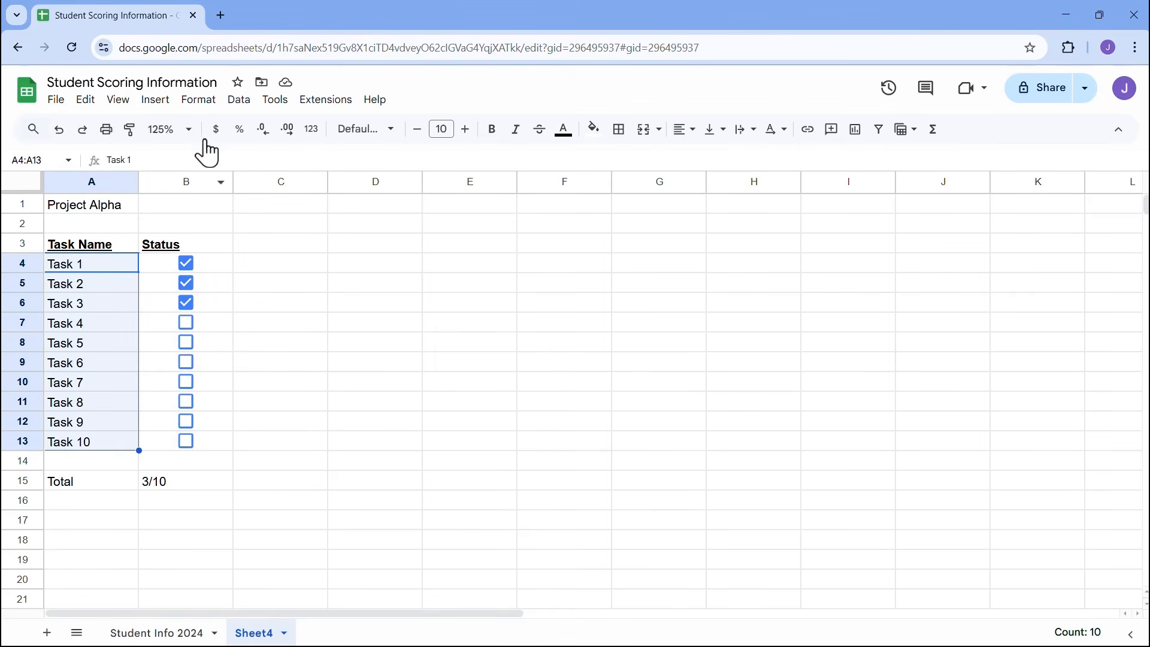
click(200, 100)
click(198, 100)
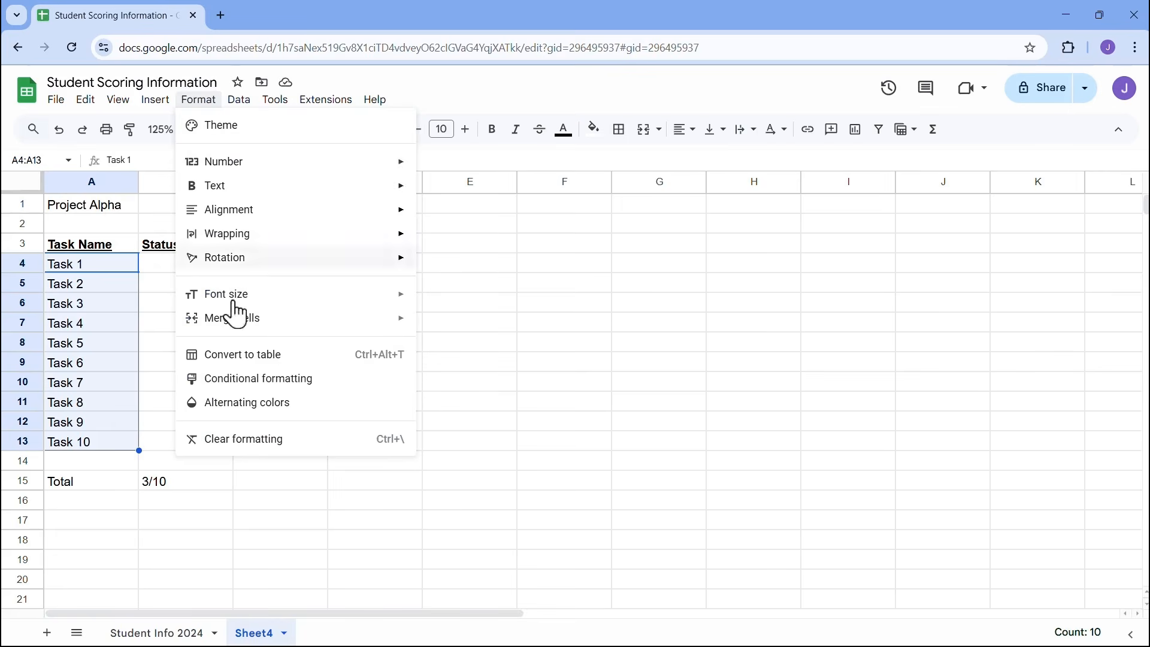
click(252, 378)
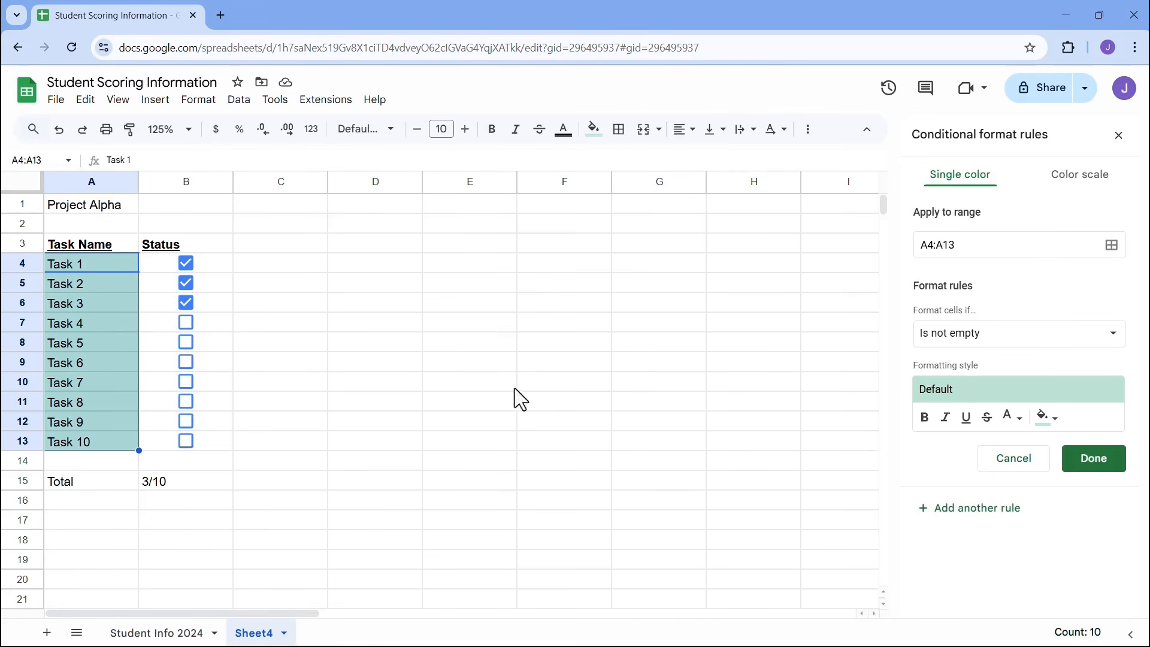
- Set the A4:A13 rule condition to 'Custom formula is' with =$B4
click(981, 352)
drag(1061, 365, 1065, 497)
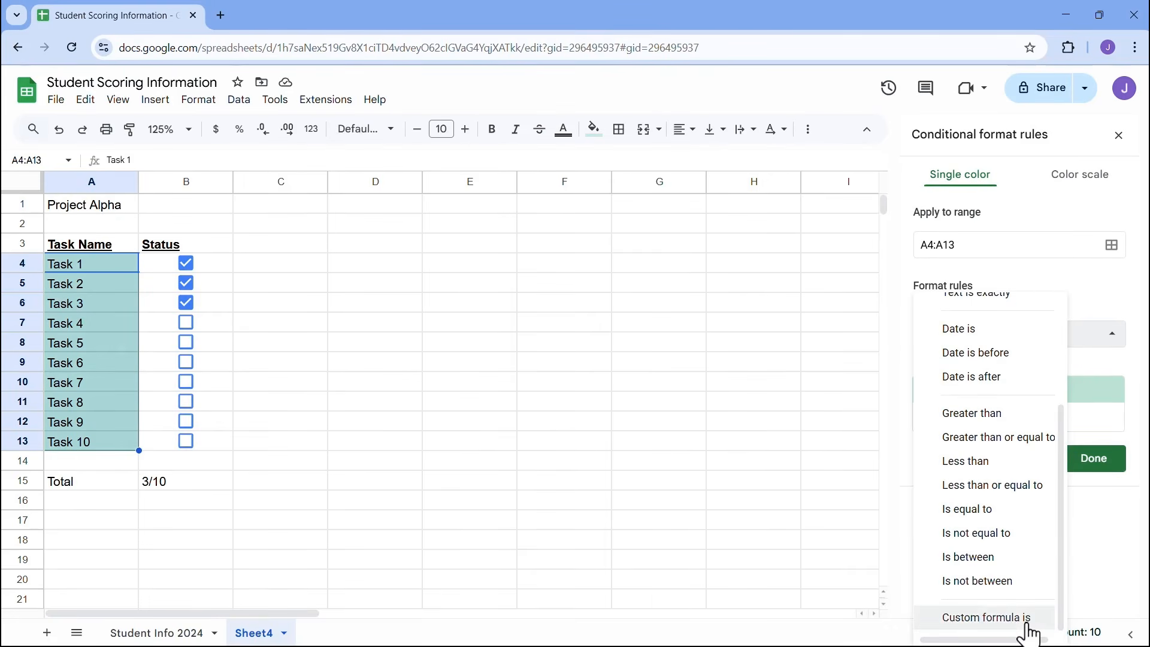
click(959, 617)
click(982, 364)
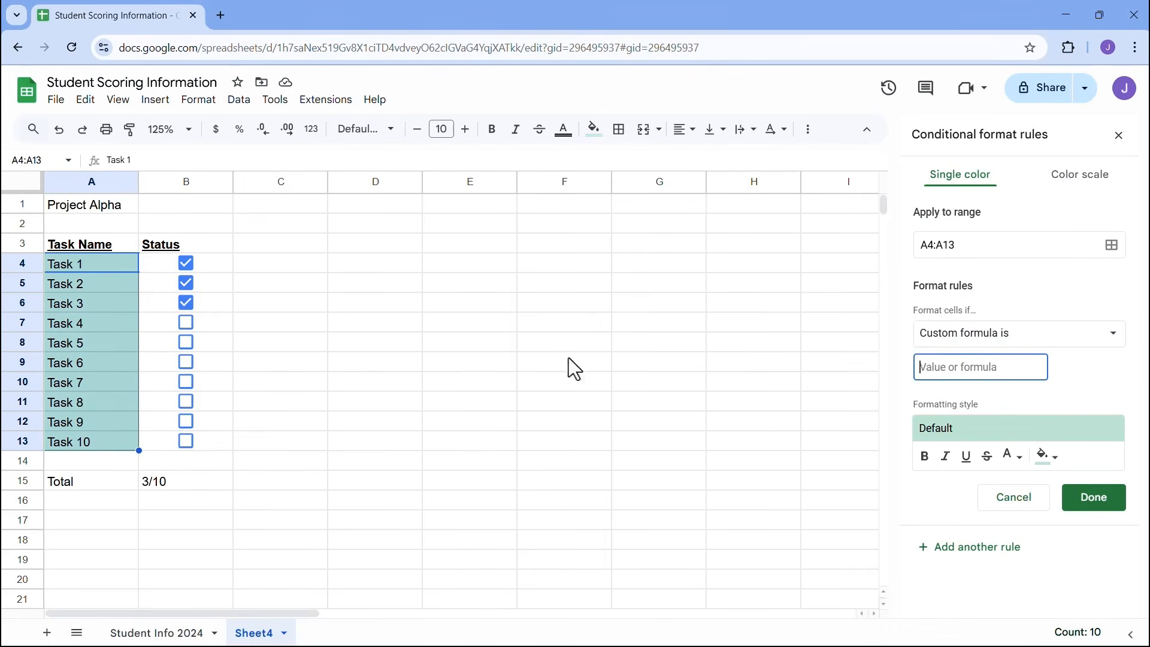
click(209, 269)
click(948, 367)
text(=B4)
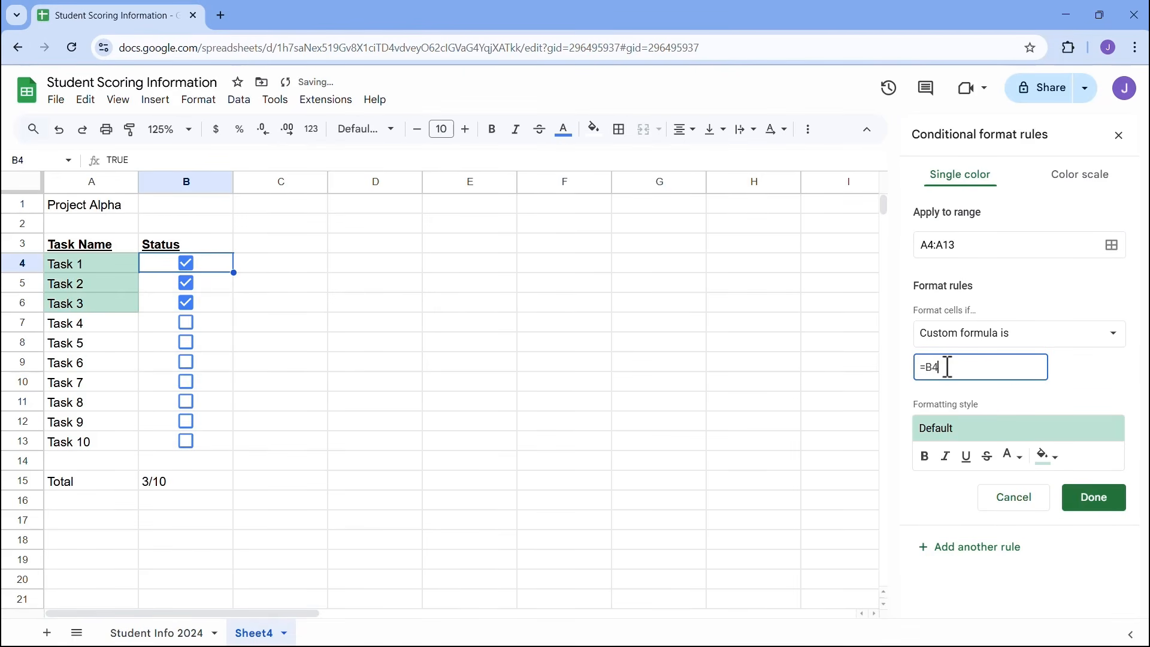
click(933, 367)
key(Left)
text($)
click(940, 369)
click(955, 370)
- Style the rule as bold, strikethrough green text with a white fill
click(926, 458)
click(989, 458)
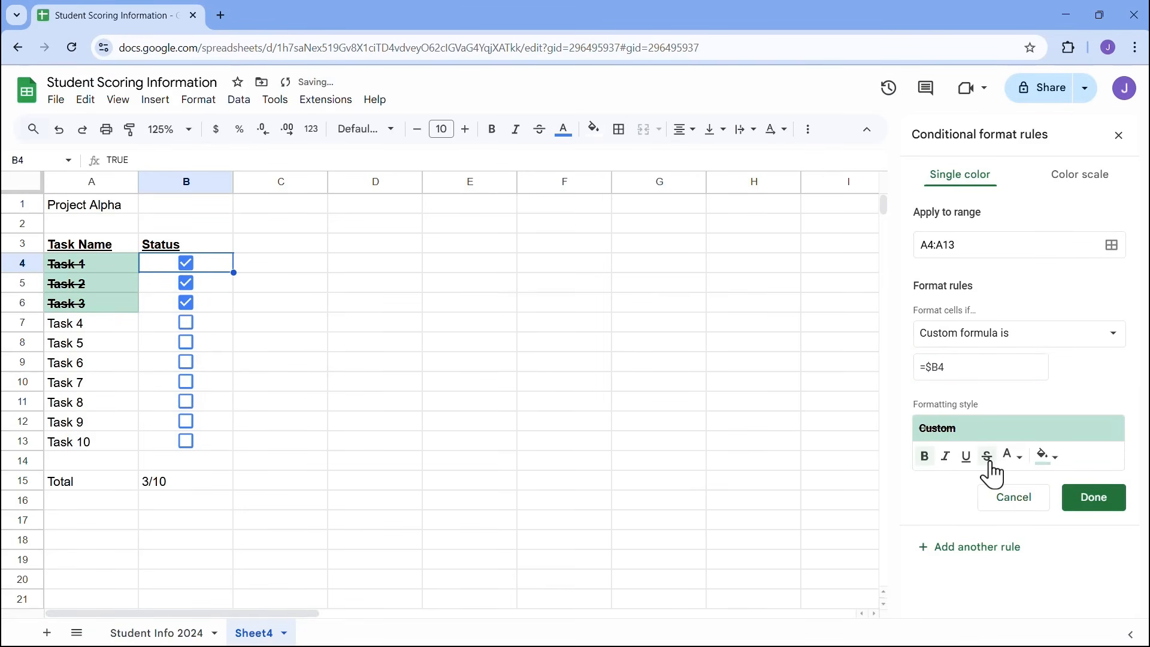
click(1046, 458)
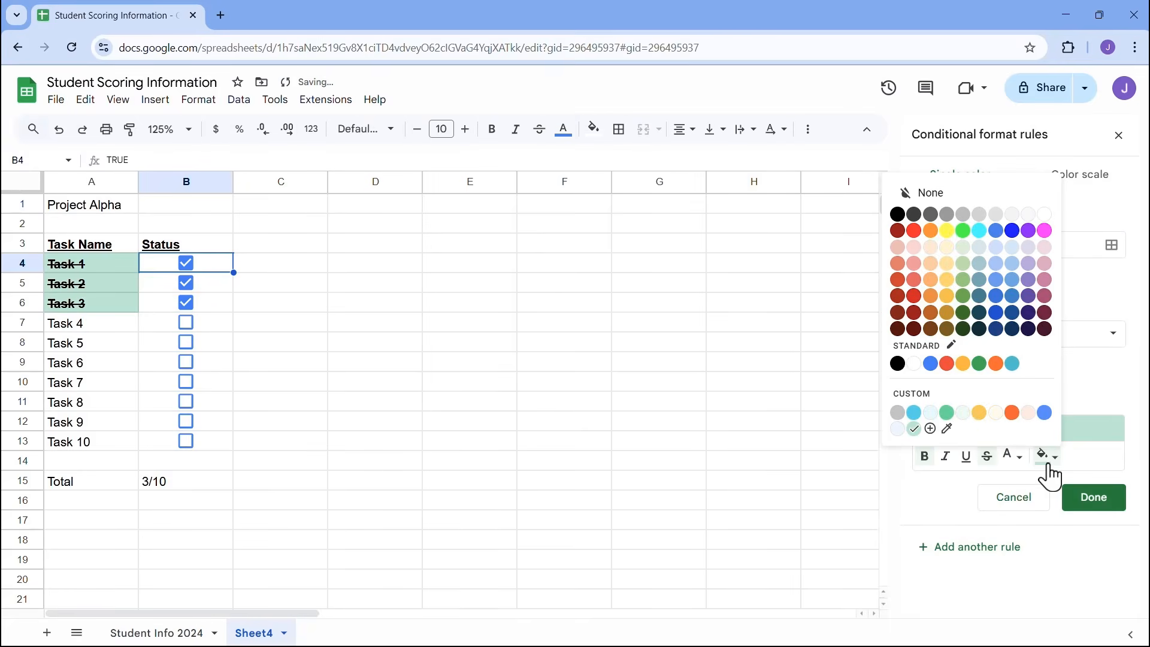
click(915, 364)
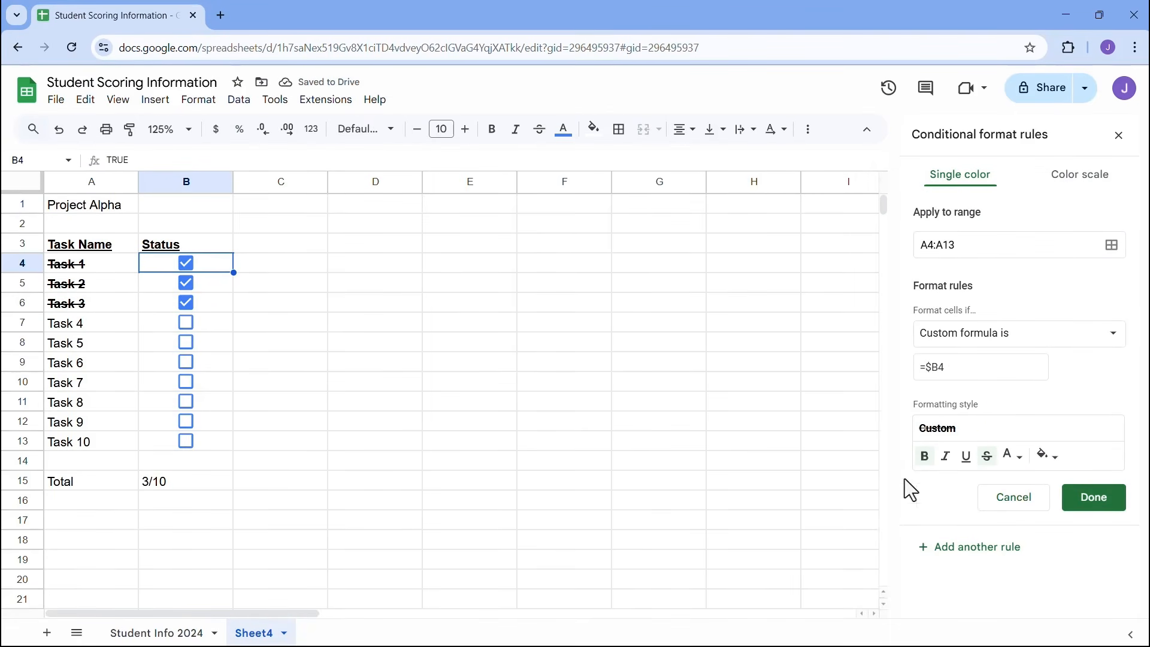
click(1013, 457)
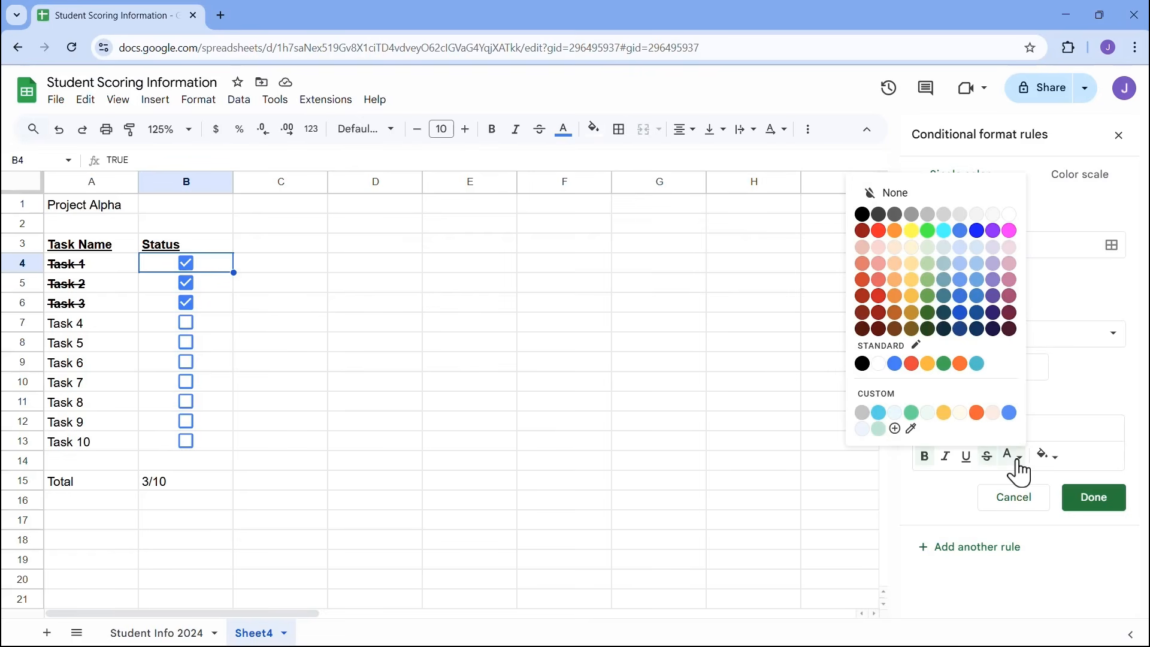
click(944, 364)
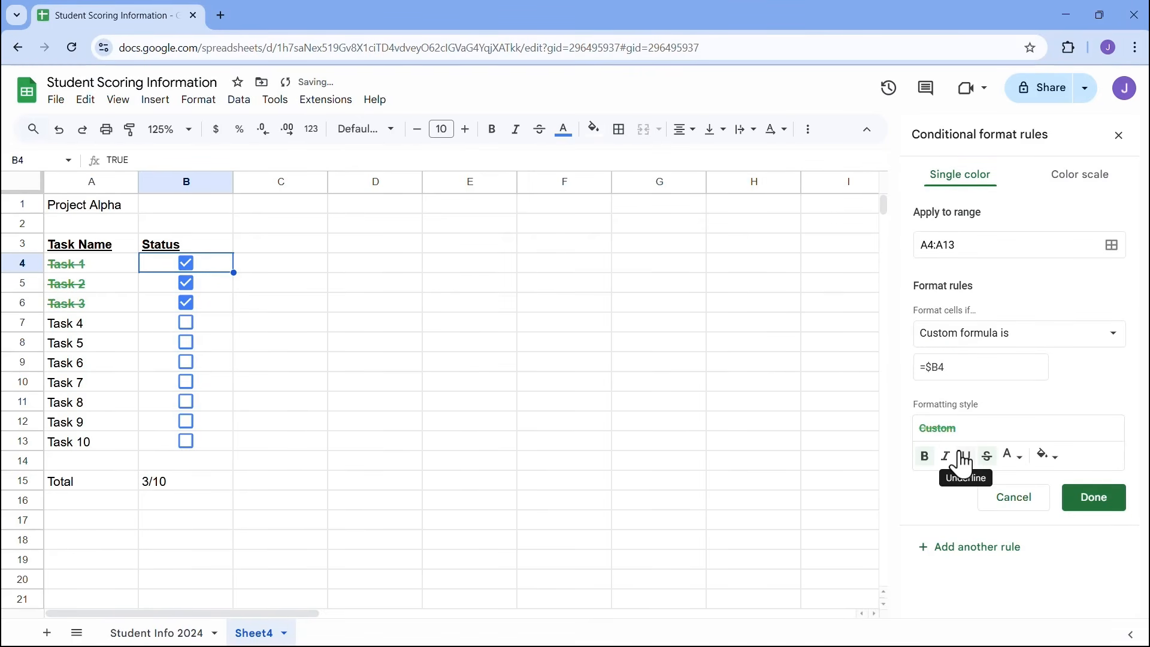
- Save the rule and retest it by unticking and reticking Task 3
click(1092, 511)
click(185, 302)
click(186, 305)
- Tick Tasks 4 through 10 so the Total reads 10/10, then close the rules sidebar
click(184, 324)
click(185, 343)
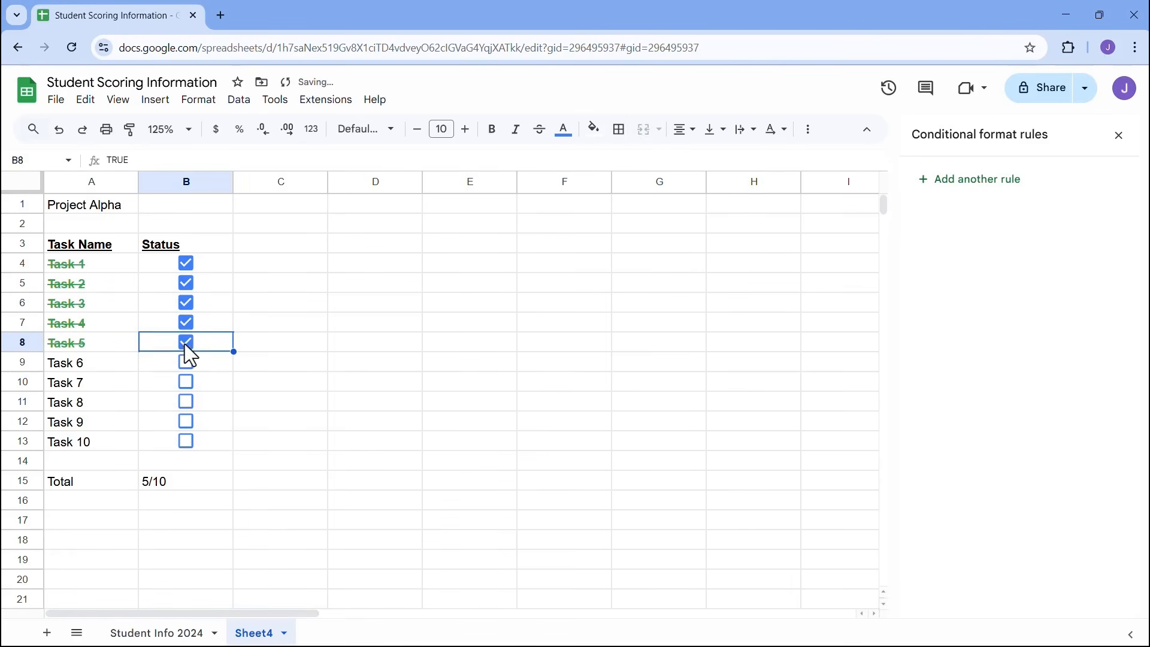
click(186, 363)
click(187, 382)
click(188, 402)
click(187, 421)
click(185, 441)
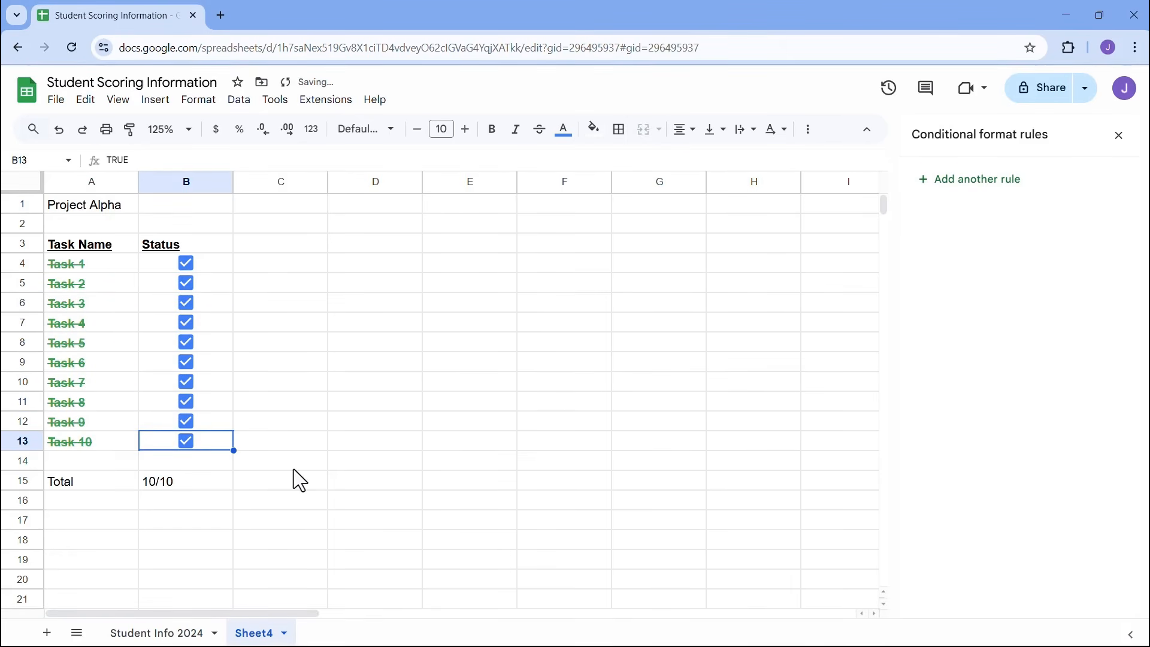
click(1118, 135)
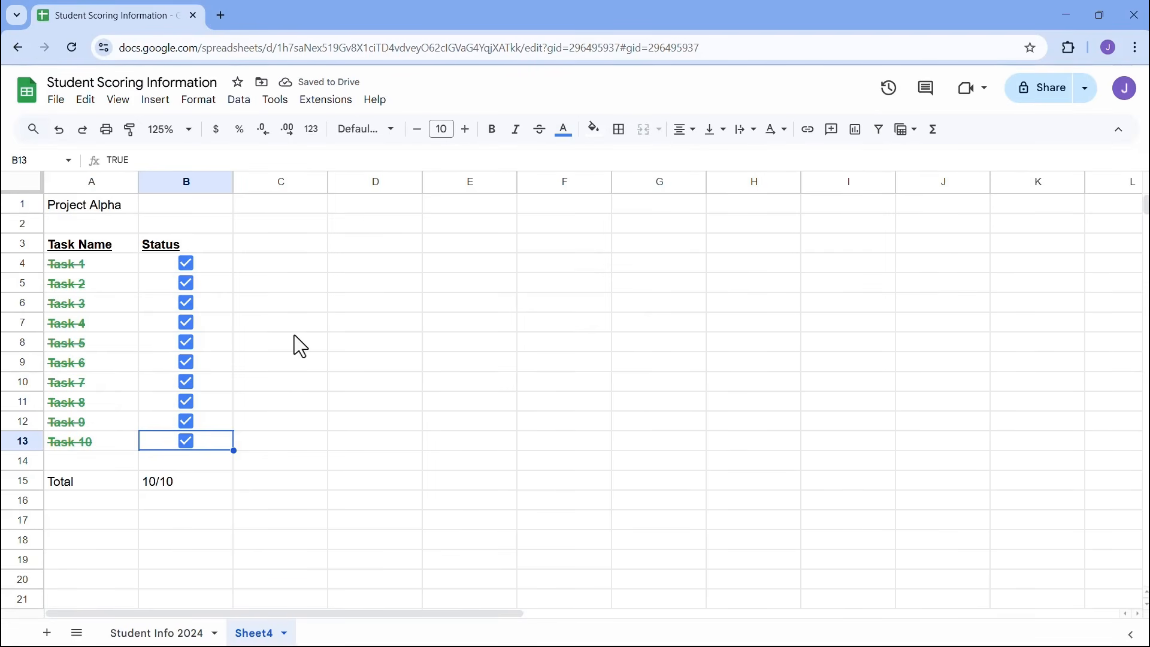